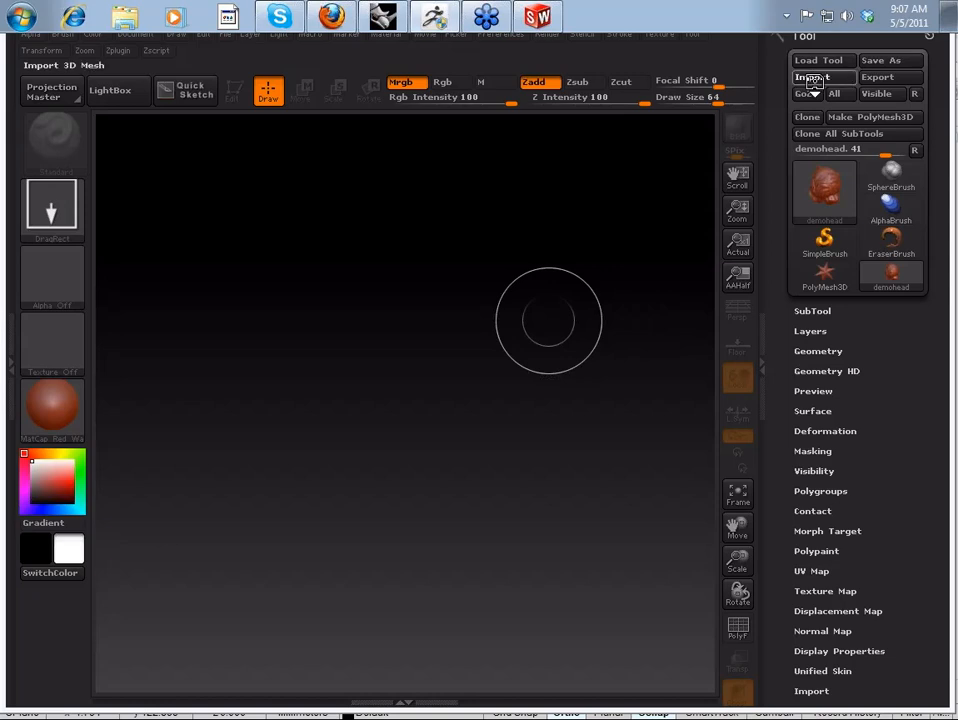
Step: Import the demohead.OBJ mesh from the tsplines folder
{"action": "left_click", "coordinate": [814, 82]}
{"action": "left_click", "coordinate": [578, 362]}
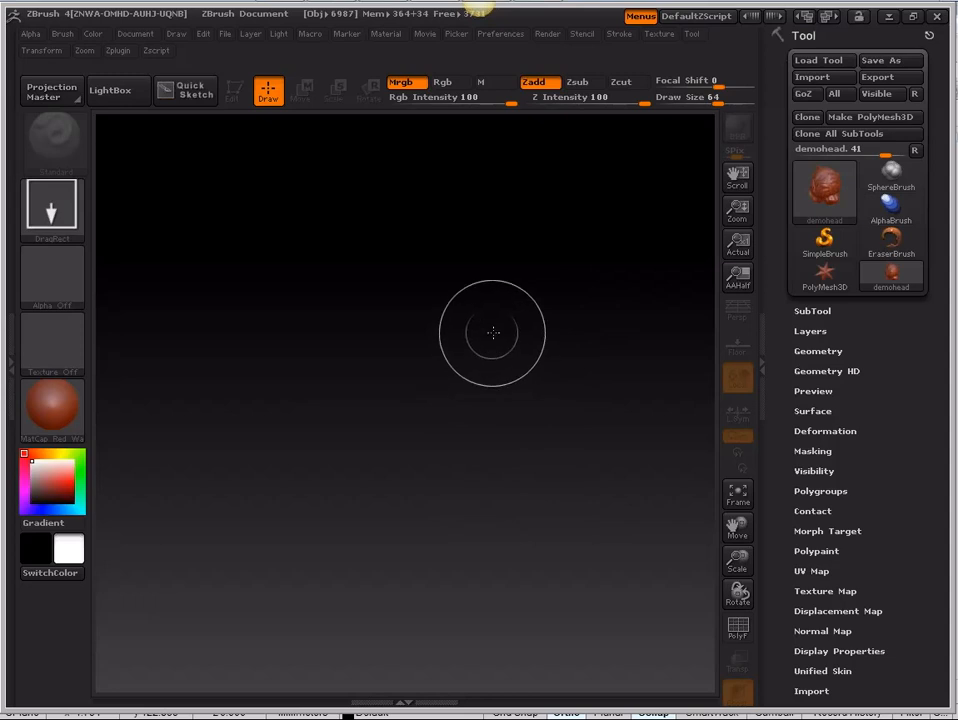
{"action": "left_click", "coordinate": [832, 78]}
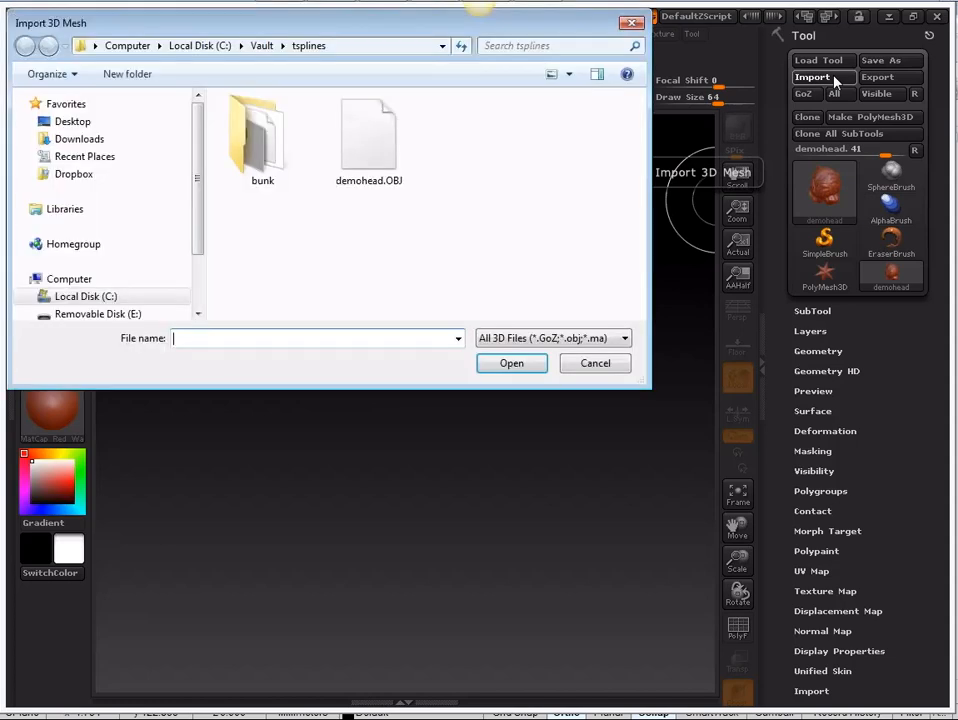
{"action": "left_click", "coordinate": [372, 148]}
{"action": "left_click", "coordinate": [512, 363]}
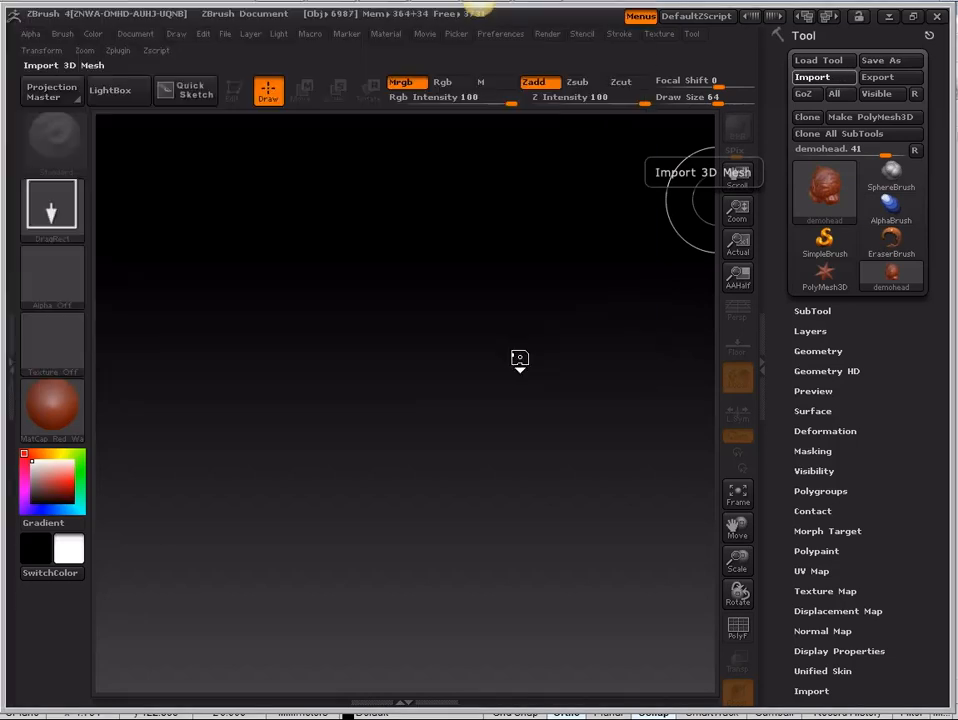
Step: Draw the imported head on the canvas at large size and turn on Edit mode for it
{"action": "mouse_move", "coordinate": [401, 360]}
{"action": "left_mouse_down"}
{"action": "mouse_move", "coordinate": [447, 521]}
{"action": "mouse_move", "coordinate": [552, 239]}
{"action": "mouse_move", "coordinate": [460, 130]}
{"action": "mouse_move", "coordinate": [421, 43]}
{"action": "left_mouse_up"}
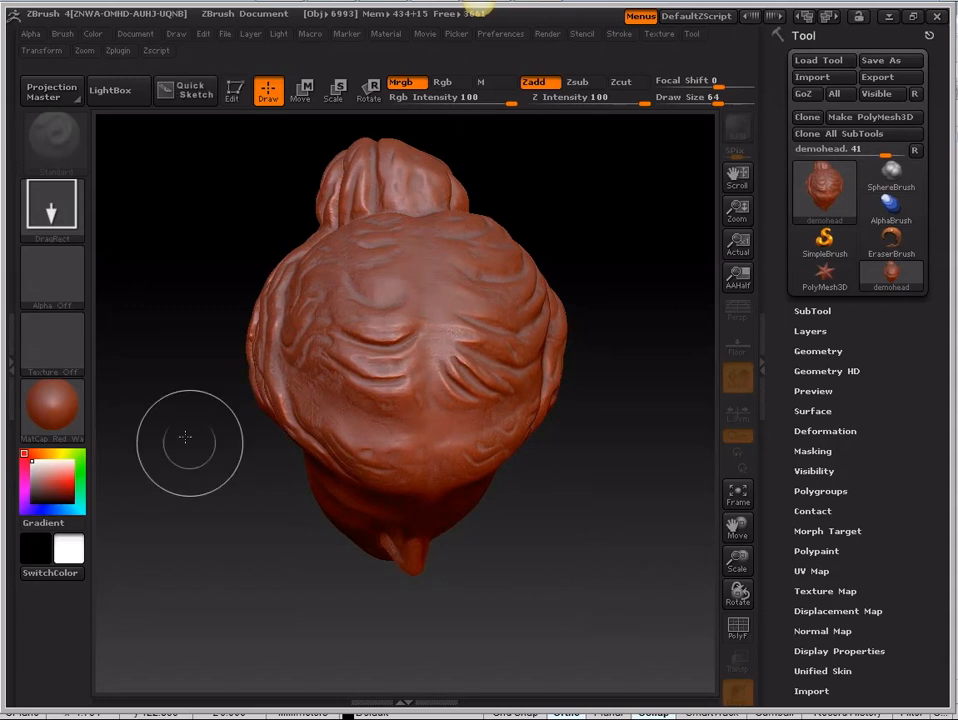
{"action": "left_click", "coordinate": [233, 92]}
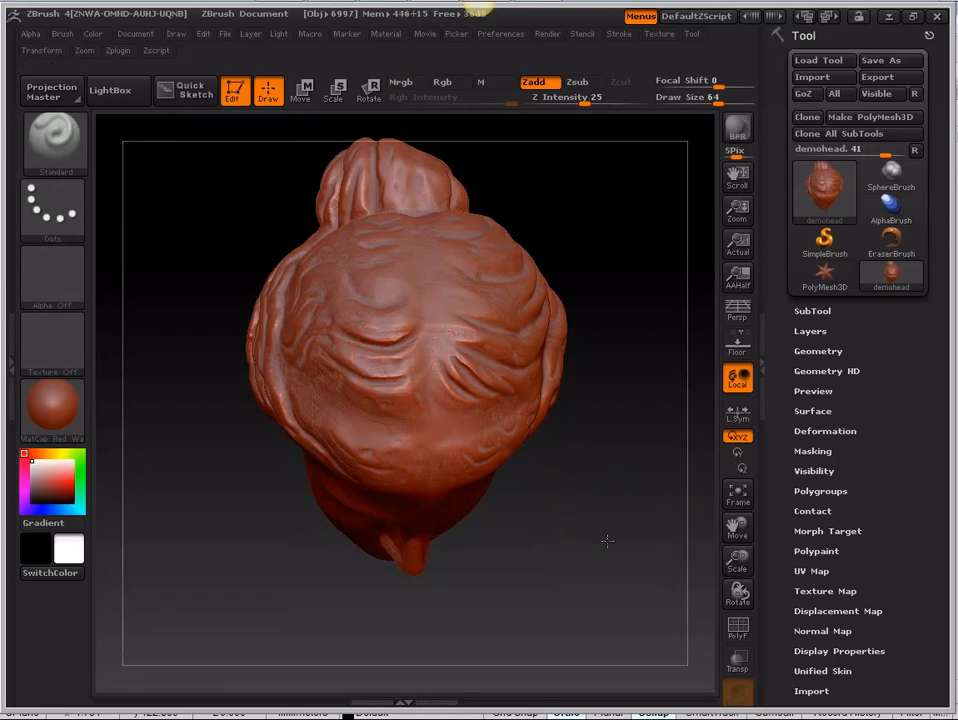
{"action": "left_click_drag", "start_coordinate": [607, 541], "coordinate": [592, 469]}
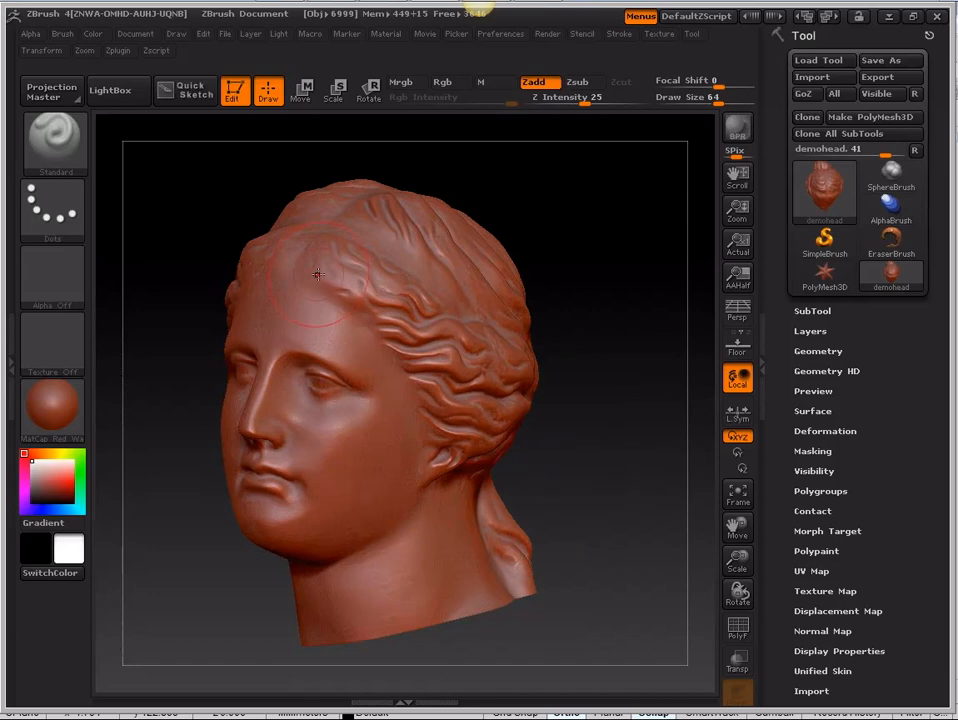
Step: Examine the head's face, hair and neck from the front, both sides and below
{"action": "mouse_move", "coordinate": [624, 360]}
{"action": "left_mouse_down"}
{"action": "mouse_move", "coordinate": [605, 368]}
{"action": "mouse_move", "coordinate": [588, 212]}
{"action": "mouse_move", "coordinate": [669, 349]}
{"action": "mouse_move", "coordinate": [790, 351]}
{"action": "mouse_move", "coordinate": [590, 342]}
{"action": "mouse_move", "coordinate": [638, 358]}
{"action": "mouse_move", "coordinate": [609, 349]}
{"action": "mouse_move", "coordinate": [608, 370]}
{"action": "left_mouse_up"}
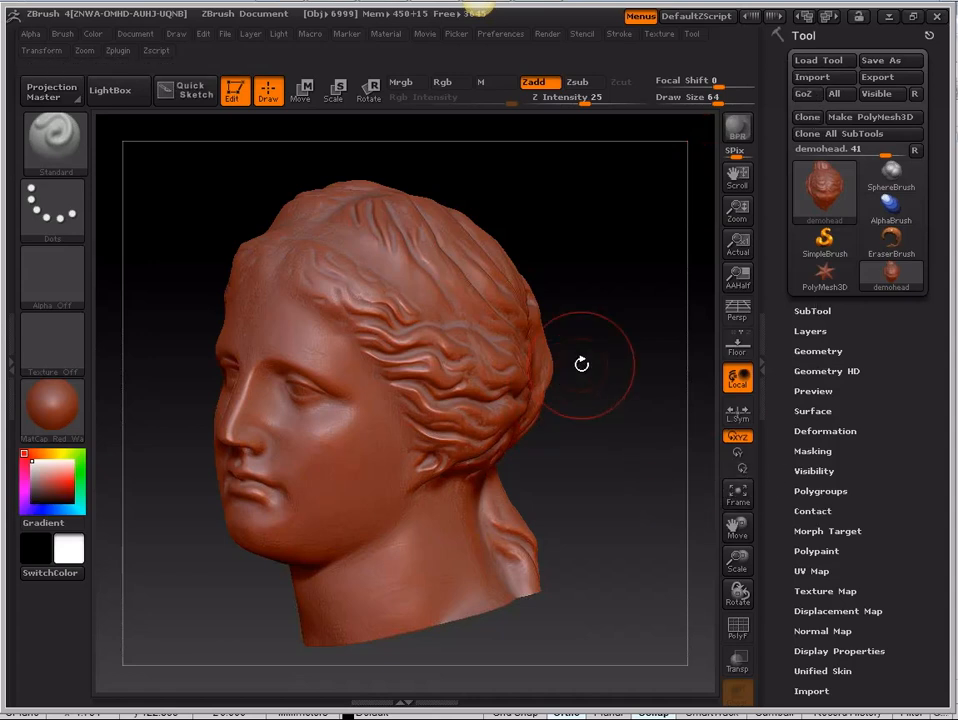
{"action": "left_click_drag", "start_coordinate": [593, 354], "coordinate": [620, 304]}
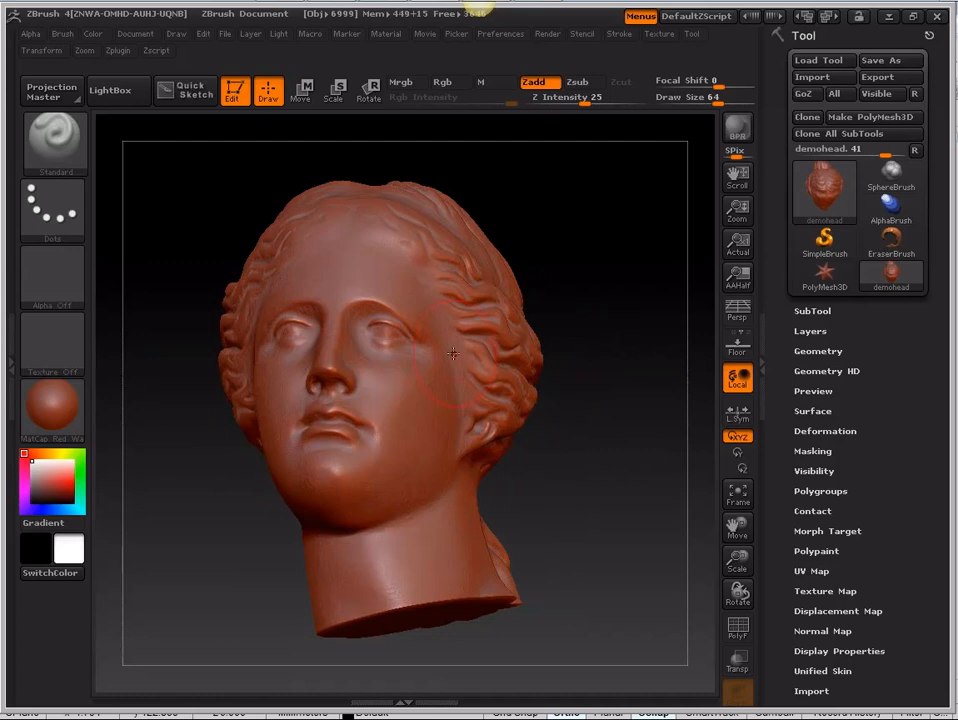
{"action": "left_click_drag", "start_coordinate": [605, 227], "coordinate": [633, 274]}
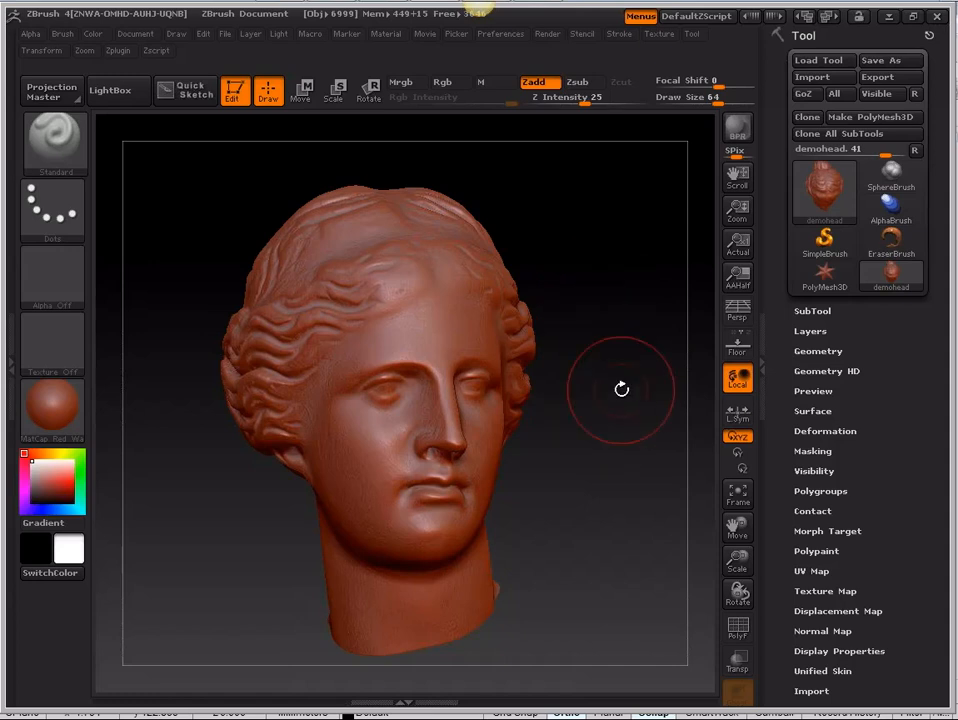
{"action": "mouse_move", "coordinate": [621, 389]}
{"action": "left_mouse_down"}
{"action": "mouse_move", "coordinate": [601, 376]}
{"action": "mouse_move", "coordinate": [579, 301]}
{"action": "mouse_move", "coordinate": [590, 353]}
{"action": "mouse_move", "coordinate": [580, 379]}
{"action": "left_mouse_up"}
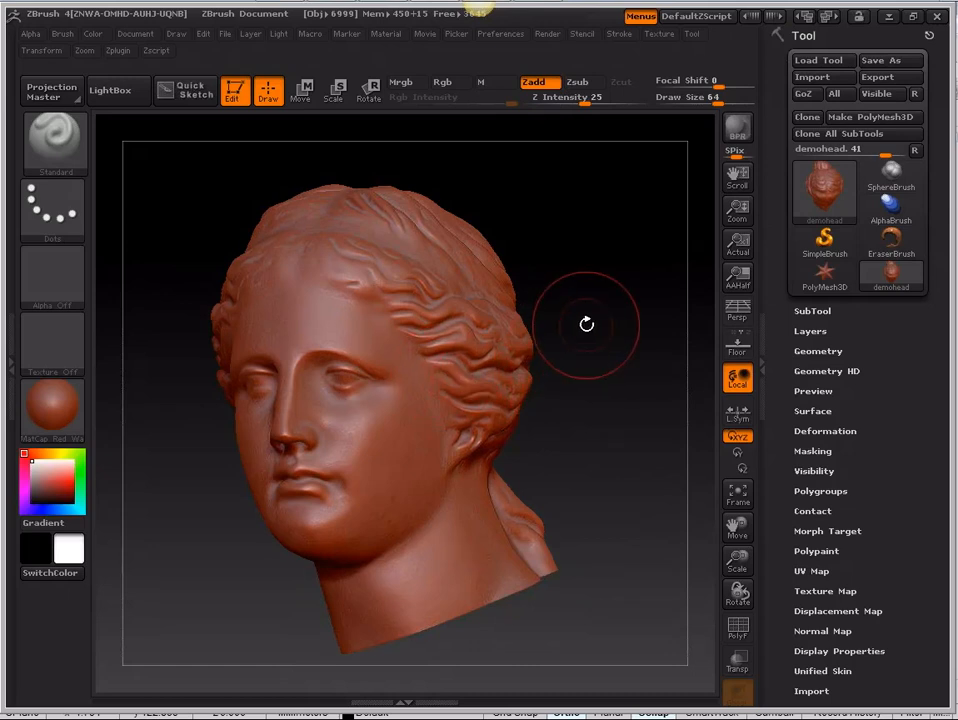
{"action": "mouse_move", "coordinate": [586, 324]}
{"action": "left_mouse_down"}
{"action": "mouse_move", "coordinate": [609, 372]}
{"action": "mouse_move", "coordinate": [584, 374]}
{"action": "mouse_move", "coordinate": [214, 239]}
{"action": "left_mouse_up"}
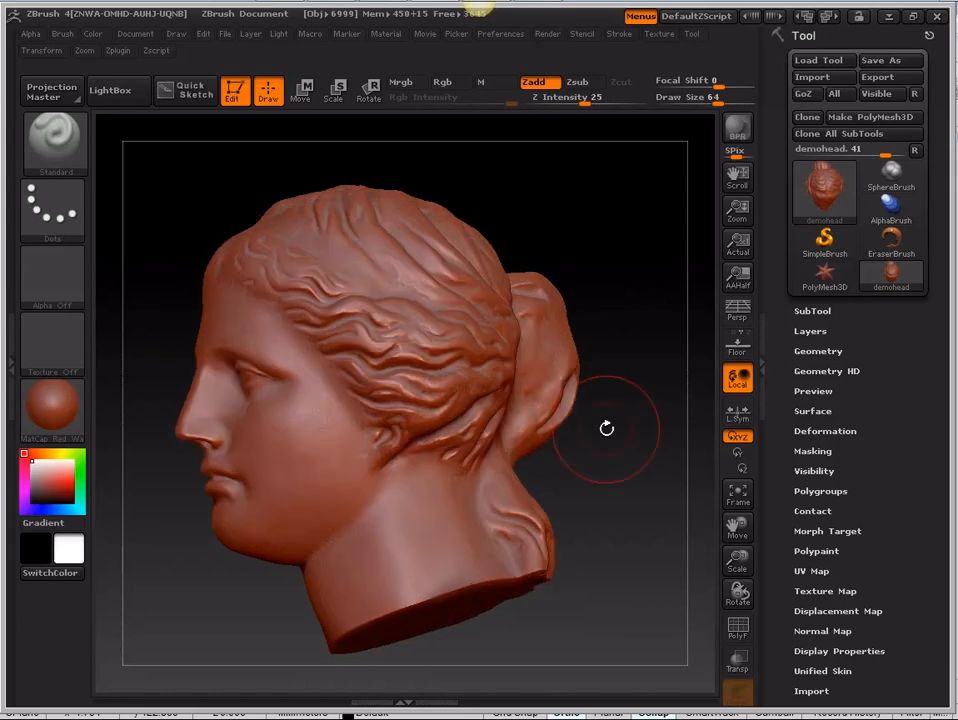
{"action": "left_click_drag", "start_coordinate": [611, 434], "coordinate": [669, 436]}
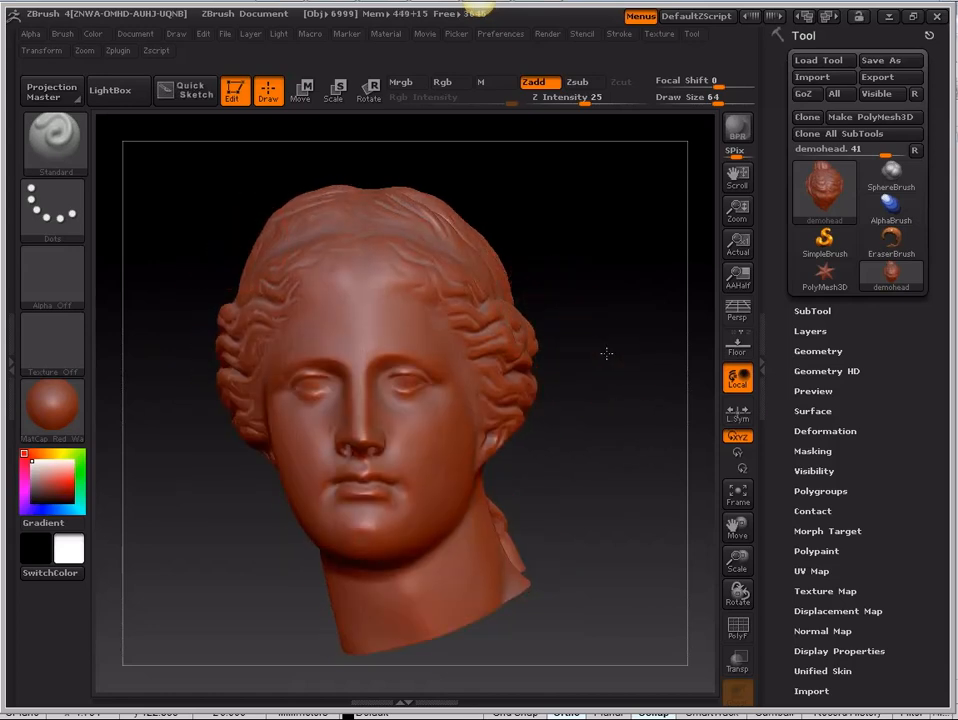
{"action": "mouse_move", "coordinate": [606, 353]}
{"action": "left_mouse_down"}
{"action": "mouse_move", "coordinate": [531, 346]}
{"action": "mouse_move", "coordinate": [618, 357]}
{"action": "mouse_move", "coordinate": [618, 374]}
{"action": "mouse_move", "coordinate": [584, 355]}
{"action": "mouse_move", "coordinate": [610, 352]}
{"action": "left_mouse_up"}
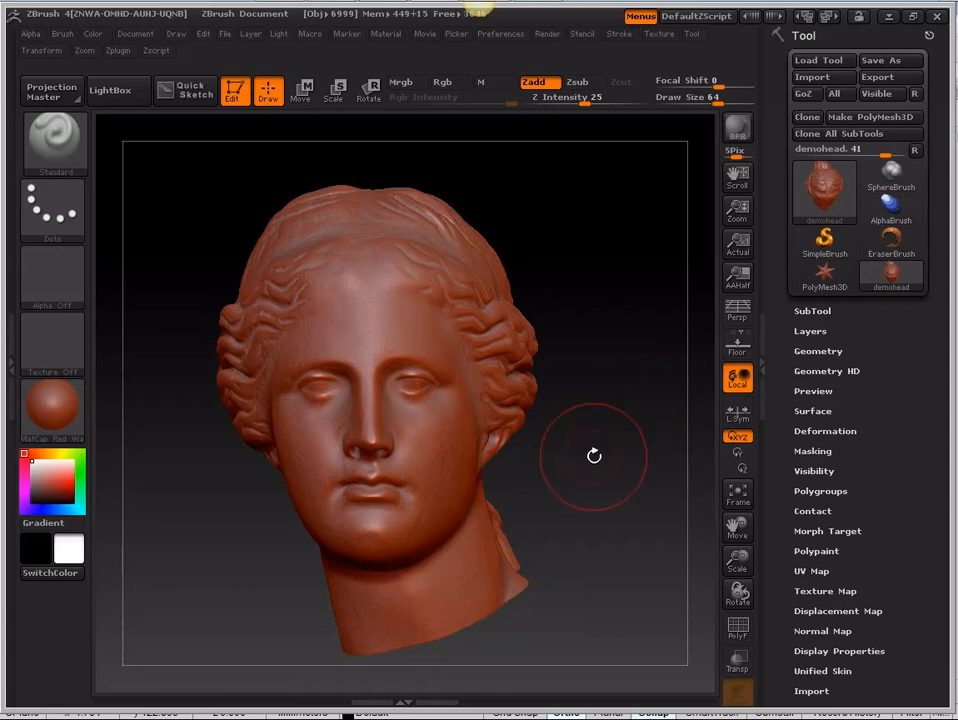
{"action": "mouse_move", "coordinate": [599, 461]}
{"action": "left_mouse_down"}
{"action": "mouse_move", "coordinate": [430, 420]}
{"action": "mouse_move", "coordinate": [353, 305]}
{"action": "left_mouse_up"}
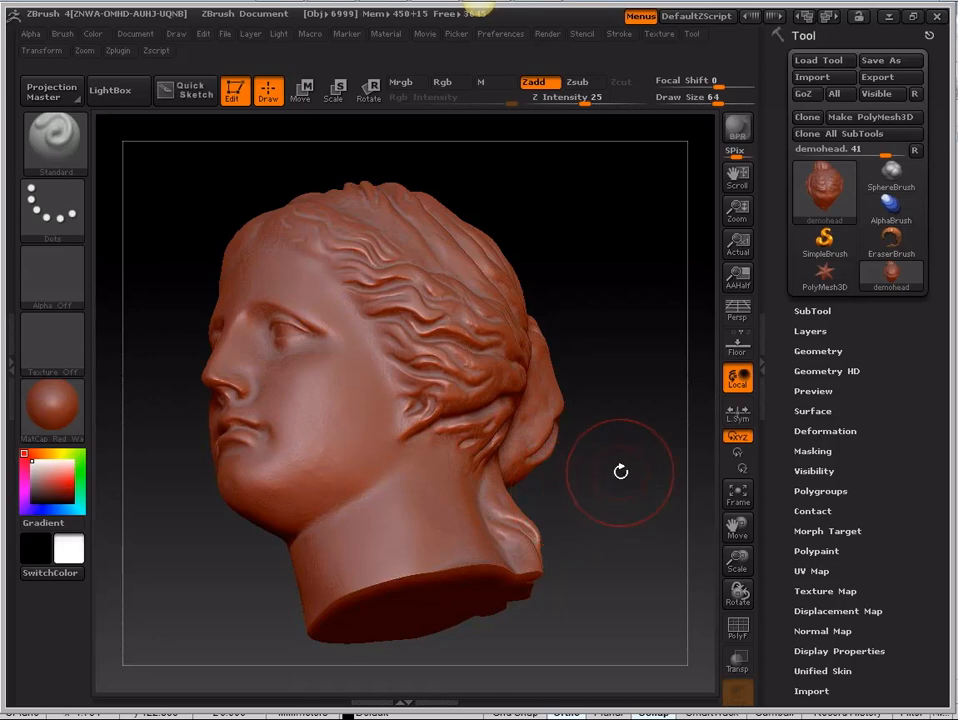
{"action": "mouse_move", "coordinate": [612, 460]}
{"action": "left_mouse_down"}
{"action": "mouse_move", "coordinate": [629, 462]}
{"action": "mouse_move", "coordinate": [622, 421]}
{"action": "mouse_move", "coordinate": [614, 464]}
{"action": "left_mouse_up"}
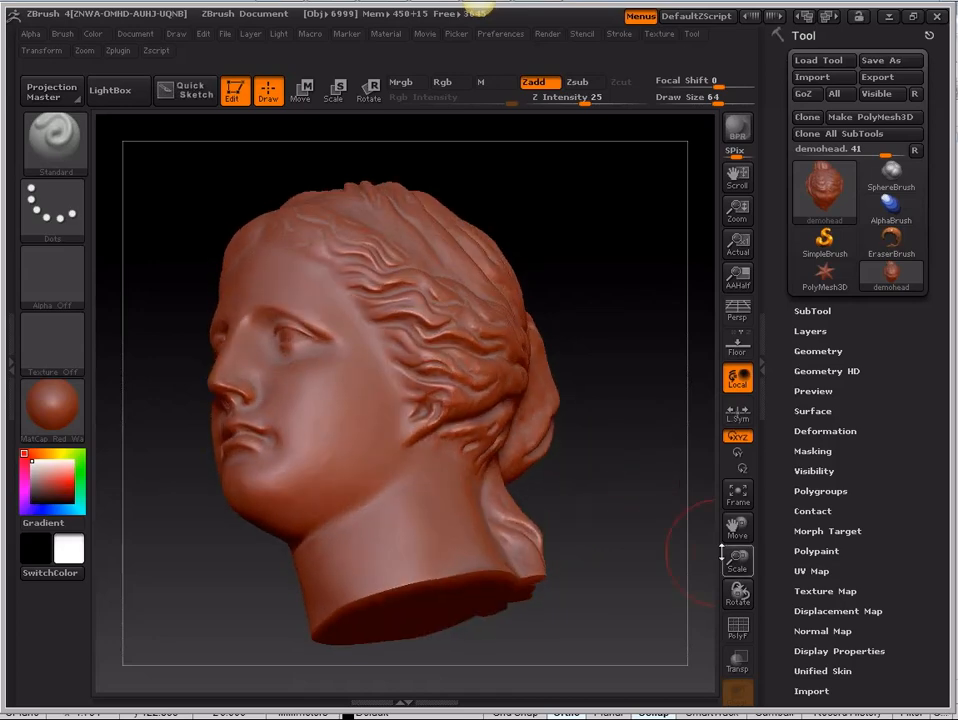
Step: Show the PolyFrame wireframe, inspect the triangle mesh up close around the cheek, jaw and neck, and hide the wireframe again
{"action": "left_click", "coordinate": [738, 628]}
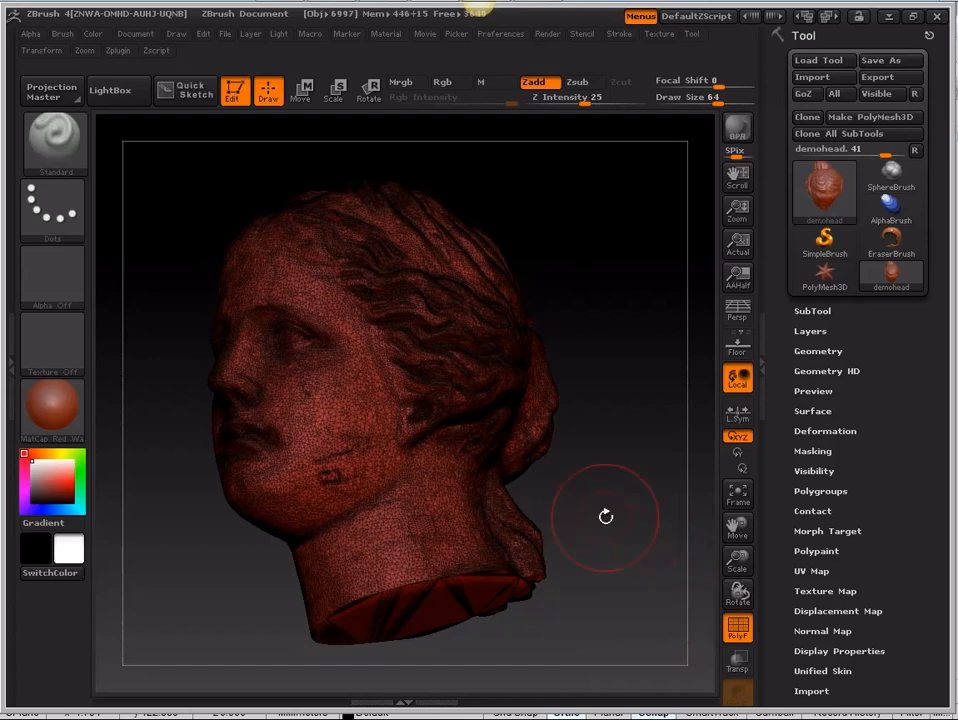
{"action": "mouse_move", "coordinate": [566, 507]}
{"action": "right_mouse_down", "text": "ctrl"}
{"action": "mouse_move", "coordinate": [676, 451]}
{"action": "mouse_move", "coordinate": [875, 409]}
{"action": "right_mouse_up", "text": "ctrl"}
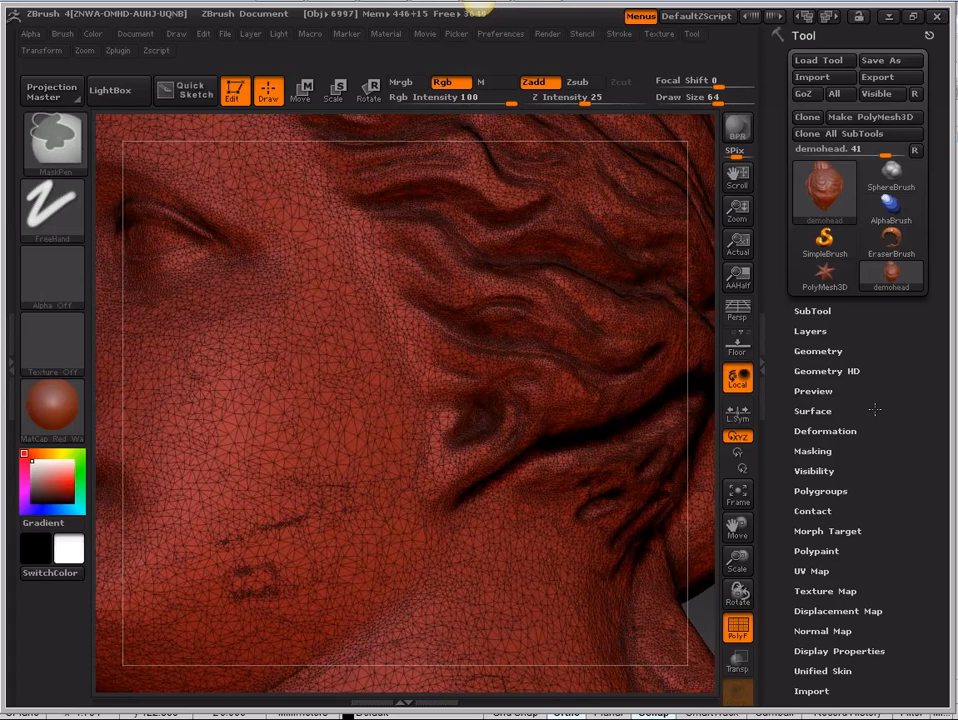
{"action": "left_click", "coordinate": [194, 690]}
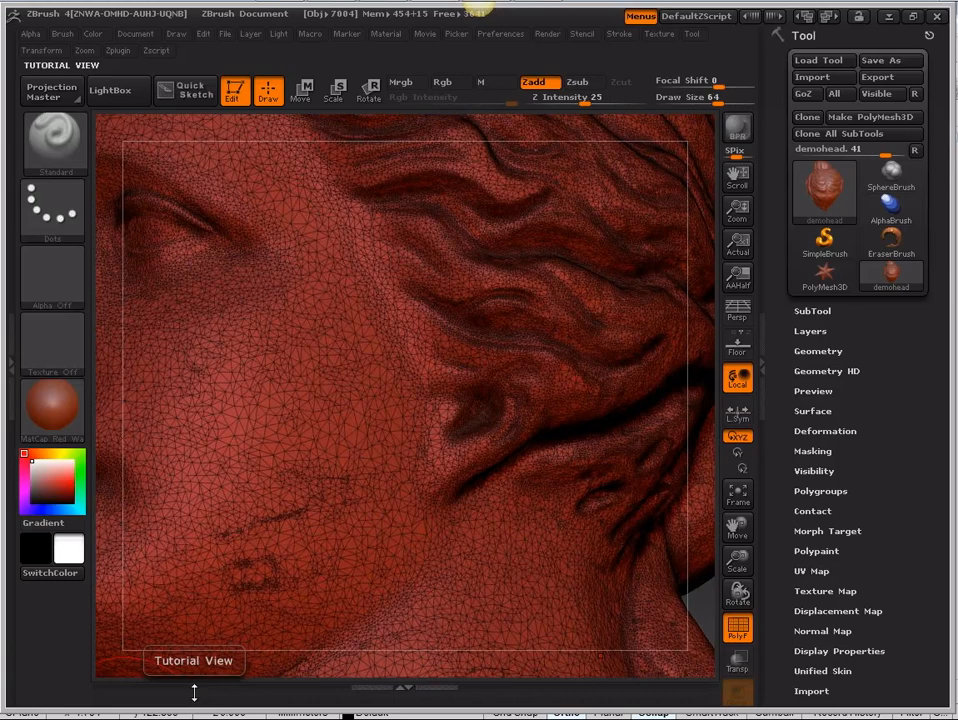
{"action": "right_click_drag", "start_coordinate": [365, 640], "coordinate": [399, 560], "text": "ctrl"}
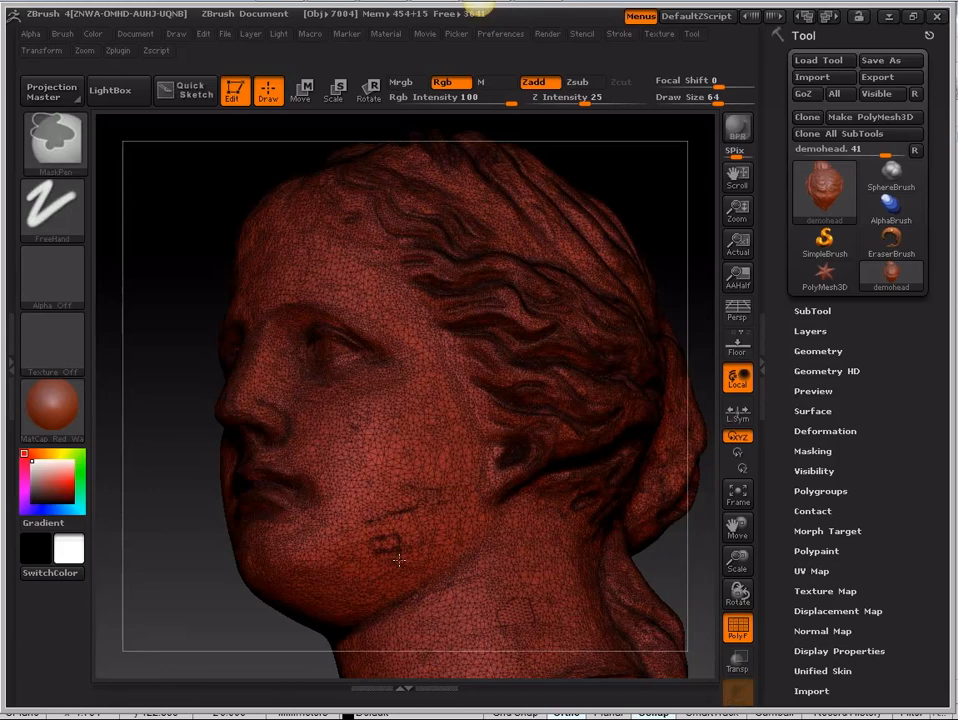
{"action": "mouse_move", "coordinate": [399, 560]}
{"action": "right_mouse_down"}
{"action": "mouse_move", "coordinate": [171, 538]}
{"action": "mouse_move", "coordinate": [182, 496]}
{"action": "mouse_move", "coordinate": [258, 492]}
{"action": "right_mouse_up"}
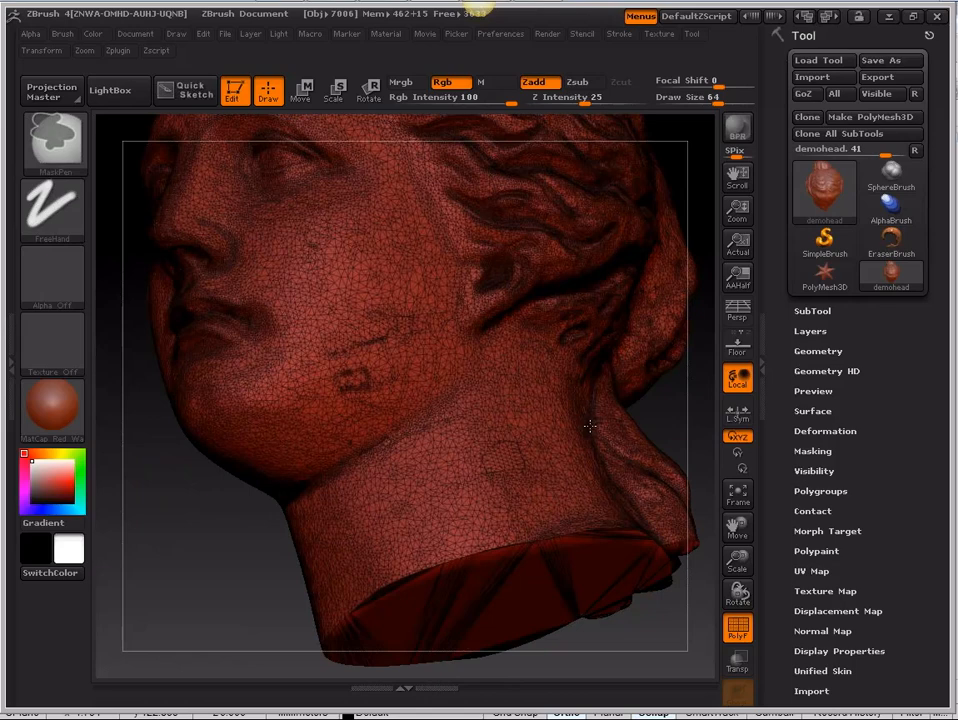
{"action": "right_click_drag", "start_coordinate": [590, 426], "coordinate": [510, 442], "text": "ctrl"}
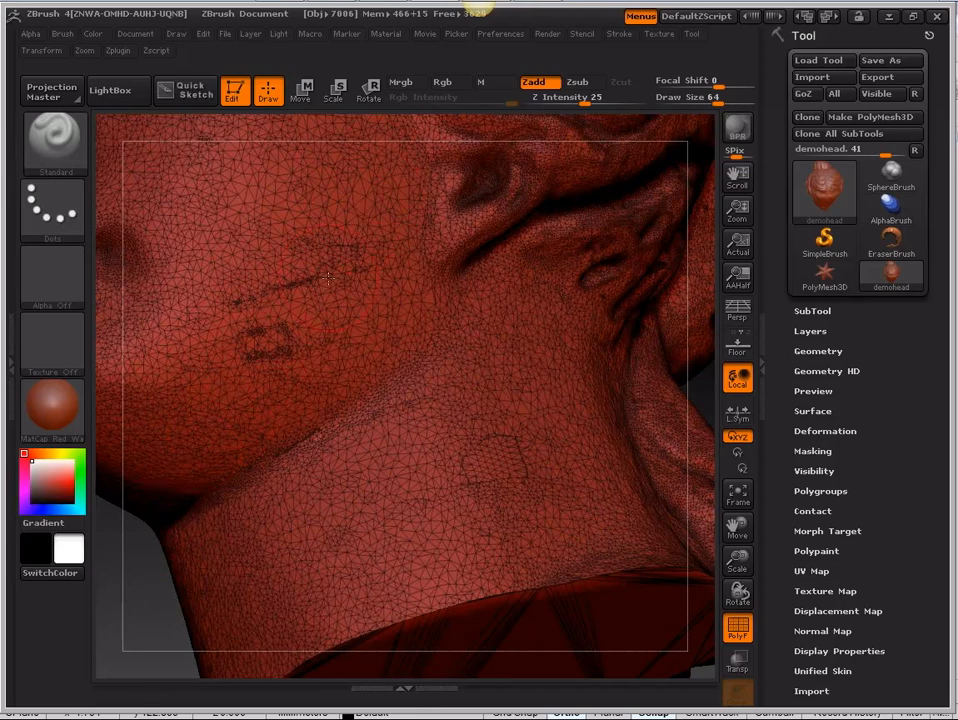
{"action": "key", "text": "ctrl"}
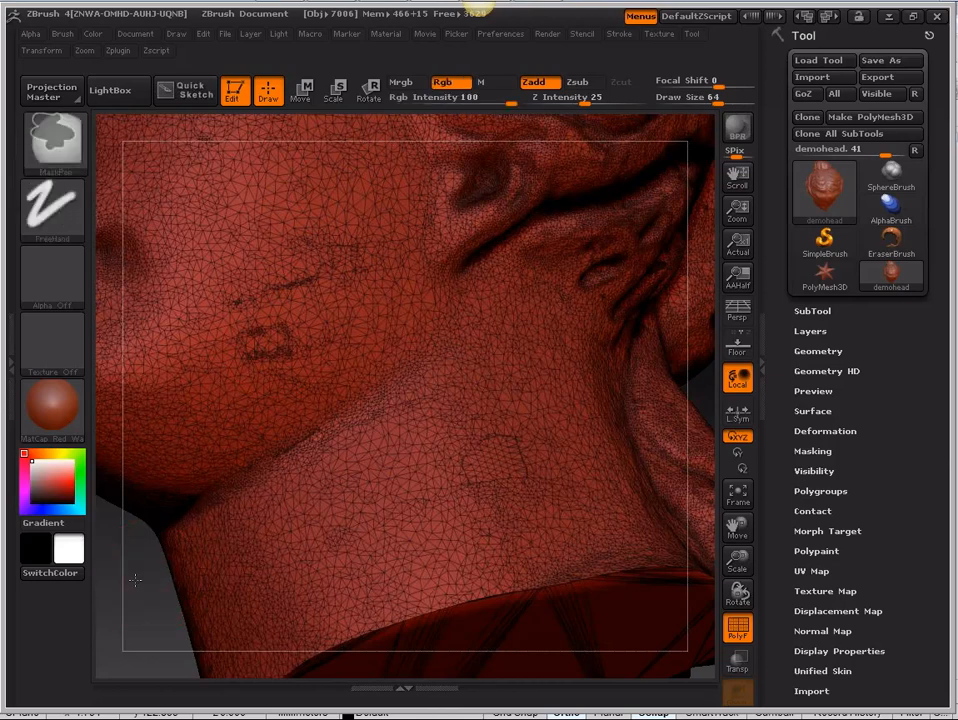
{"action": "key", "text": "shift+f"}
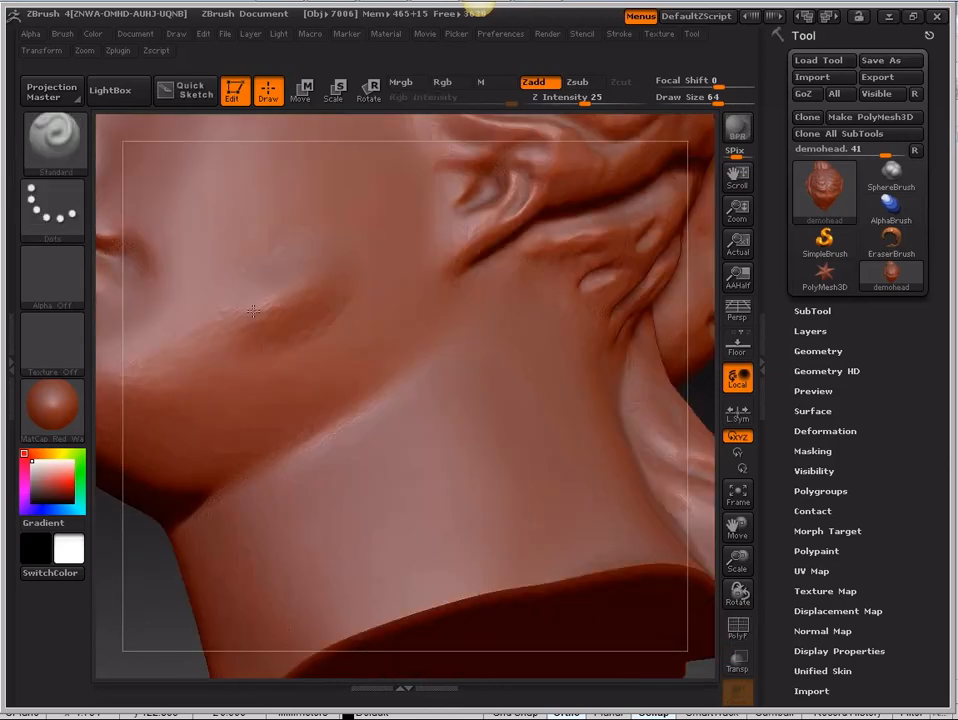
Step: Try sculpting the cheek near the jaw with the Standard brush and smoothing the strokes
{"action": "mouse_move", "coordinate": [253, 312]}
{"action": "left_mouse_down"}
{"action": "mouse_move", "coordinate": [336, 321]}
{"action": "mouse_move", "coordinate": [200, 235]}
{"action": "mouse_move", "coordinate": [295, 210]}
{"action": "mouse_move", "coordinate": [210, 285]}
{"action": "mouse_move", "coordinate": [282, 274]}
{"action": "mouse_move", "coordinate": [262, 330]}
{"action": "mouse_move", "coordinate": [258, 295]}
{"action": "left_mouse_up"}
{"action": "mouse_move", "coordinate": [351, 305]}
{"action": "left_mouse_down", "text": "shift"}
{"action": "mouse_move", "coordinate": [265, 225]}
{"action": "mouse_move", "coordinate": [185, 250]}
{"action": "mouse_move", "coordinate": [165, 275]}
{"action": "mouse_move", "coordinate": [277, 339]}
{"action": "mouse_move", "coordinate": [235, 225]}
{"action": "mouse_move", "coordinate": [262, 302]}
{"action": "left_mouse_up", "text": "shift"}
{"action": "mouse_move", "coordinate": [354, 306]}
{"action": "left_mouse_down", "text": "shift"}
{"action": "mouse_move", "coordinate": [204, 223]}
{"action": "mouse_move", "coordinate": [229, 267]}
{"action": "mouse_move", "coordinate": [206, 247]}
{"action": "mouse_move", "coordinate": [228, 338]}
{"action": "mouse_move", "coordinate": [283, 294]}
{"action": "mouse_move", "coordinate": [332, 297]}
{"action": "left_mouse_up", "text": "shift"}
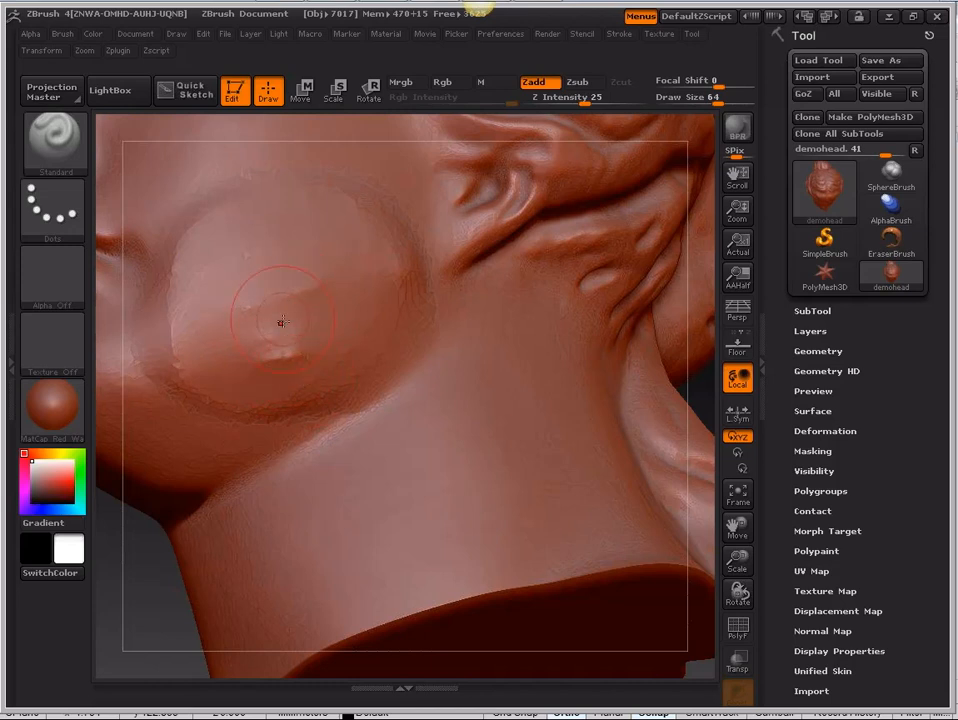
Step: Undo all the sculpting and smoothing strokes on the cheek
{"action": "key", "text": "ctrl"}
{"action": "key", "text": "ctrl+z"}
{"action": "key", "text": "ctrl+z"}
{"action": "key", "text": "ctrl+z"}
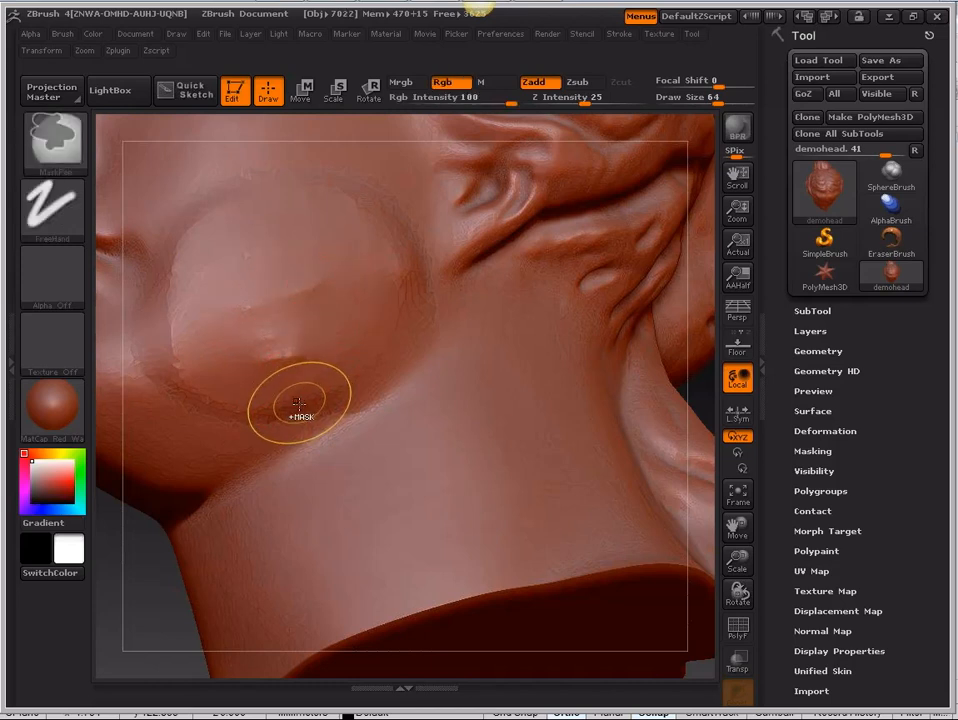
{"action": "key", "text": "ctrl+z"}
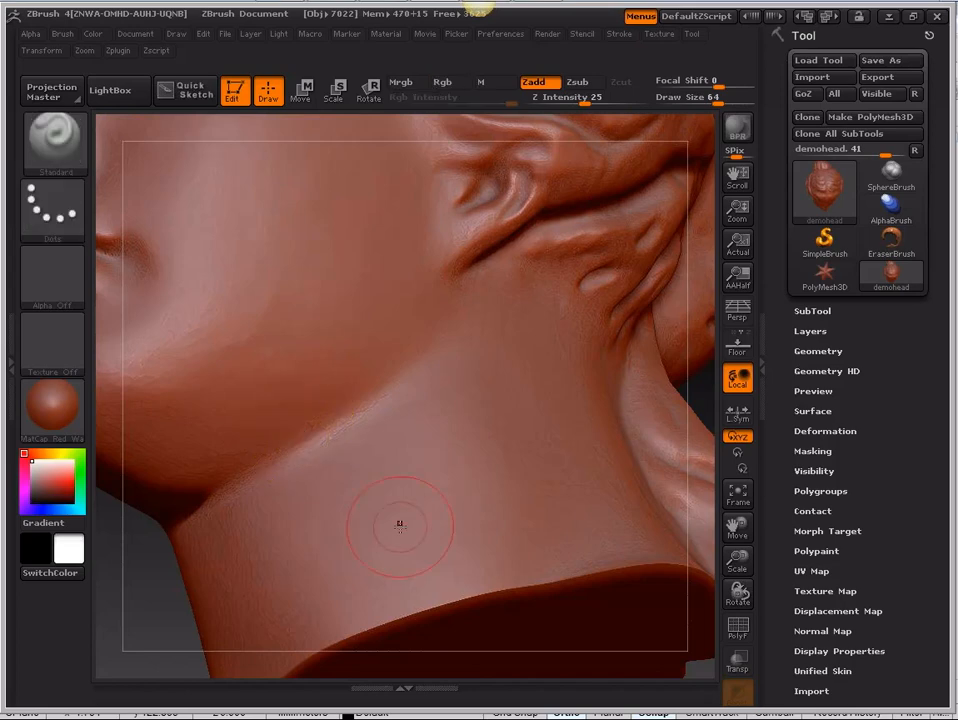
{"action": "key", "text": "ctrl"}
{"action": "key", "text": "ctrl+z"}
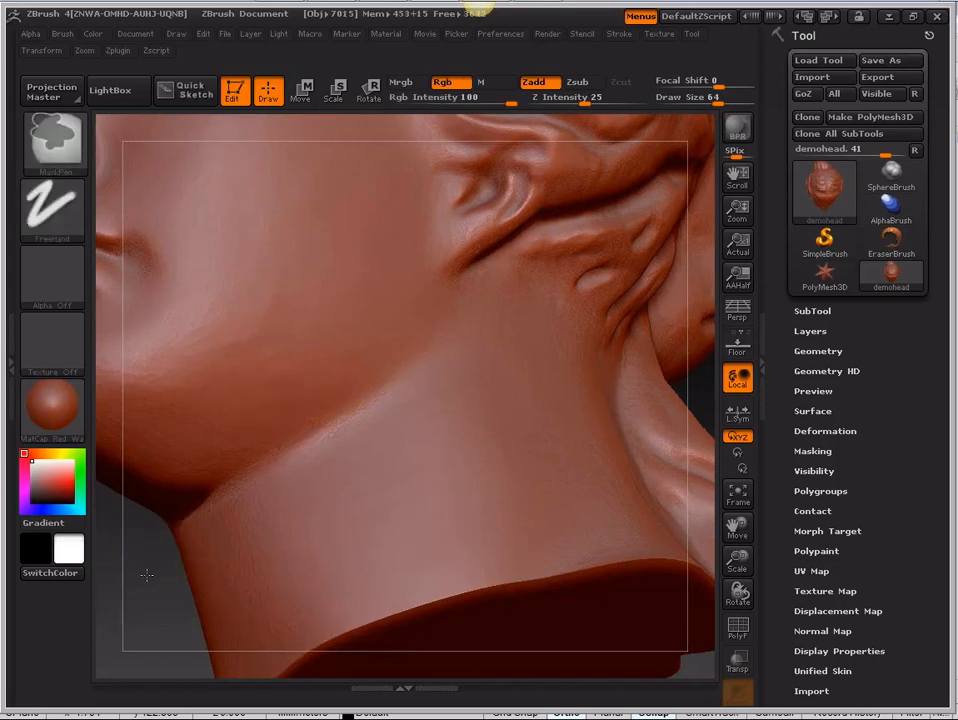
Step: Expand the SubTool settings for the whole head and set the ReMesh resolution to 8
{"action": "left_click_drag", "start_coordinate": [146, 574], "coordinate": [193, 643]}
{"action": "right_click_drag", "start_coordinate": [194, 643], "coordinate": [240, 550], "text": "ctrl"}
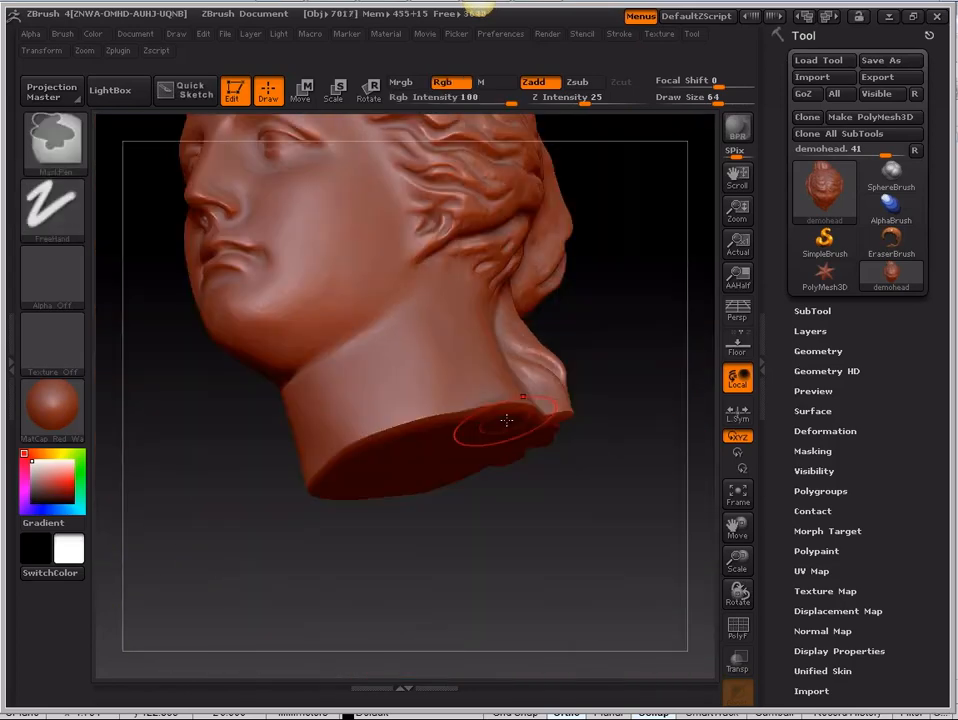
{"action": "mouse_move", "coordinate": [593, 357]}
{"action": "left_mouse_down", "text": "shift"}
{"action": "mouse_move", "coordinate": [603, 347]}
{"action": "mouse_move", "coordinate": [557, 353]}
{"action": "mouse_move", "coordinate": [601, 436]}
{"action": "left_mouse_up", "text": "shift"}
{"action": "right_click_drag", "start_coordinate": [601, 436], "coordinate": [541, 468], "text": "ctrl"}
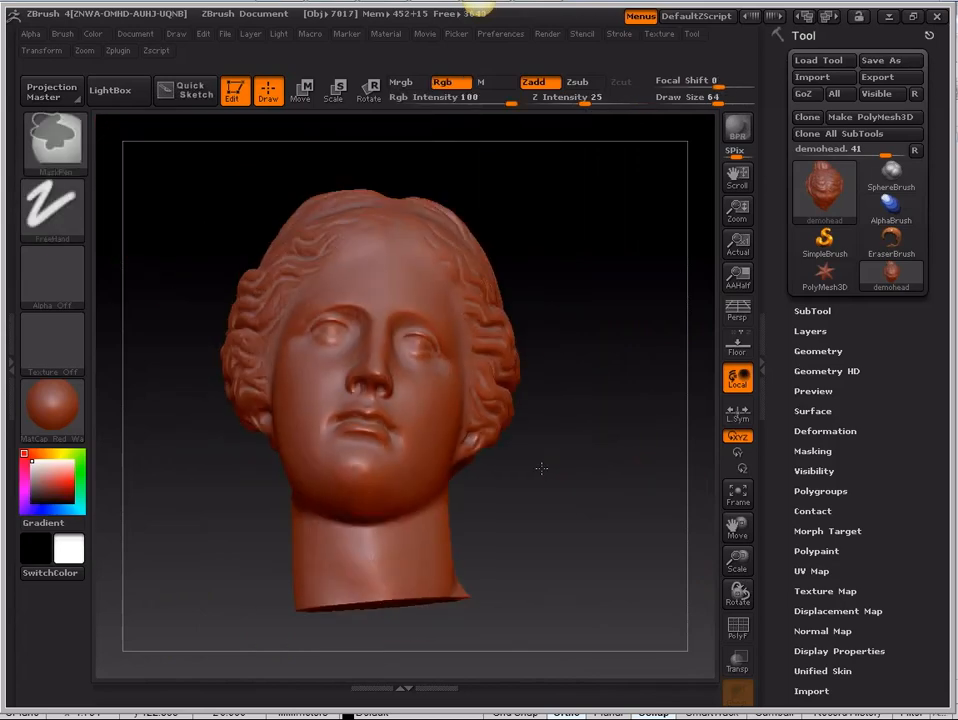
{"action": "left_click", "coordinate": [818, 312]}
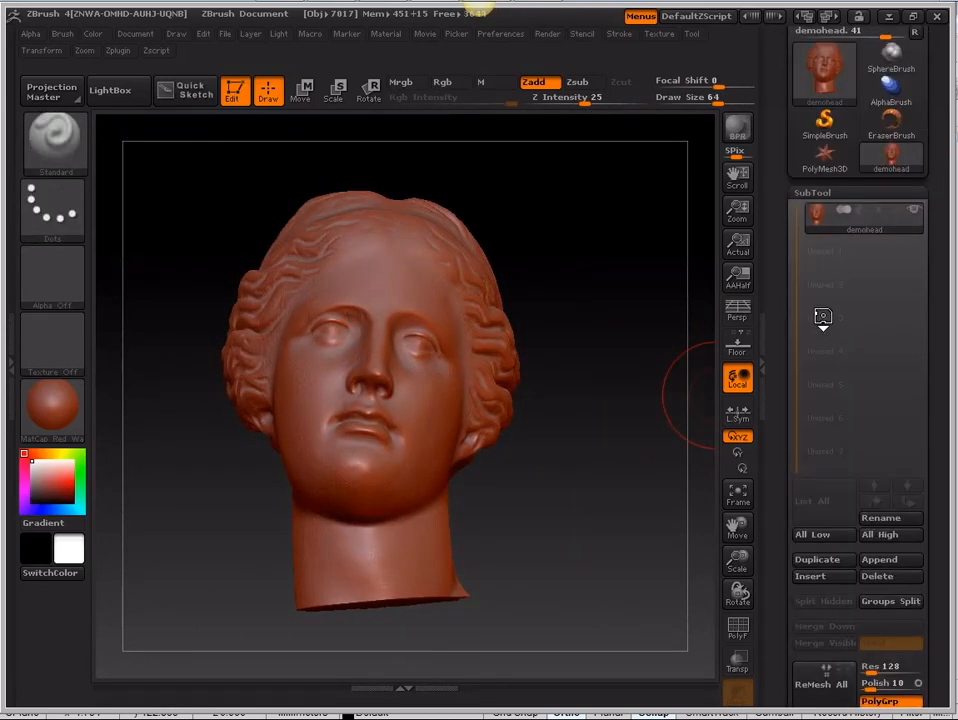
{"action": "left_click_drag", "start_coordinate": [935, 431], "coordinate": [940, 597]}
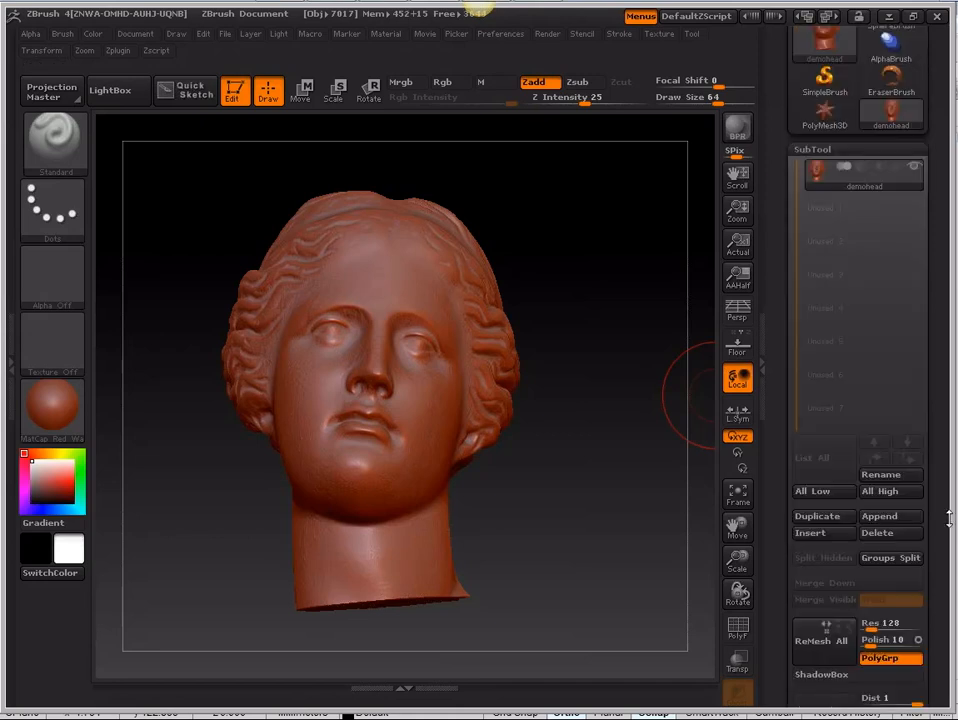
{"action": "mouse_move", "coordinate": [817, 186]}
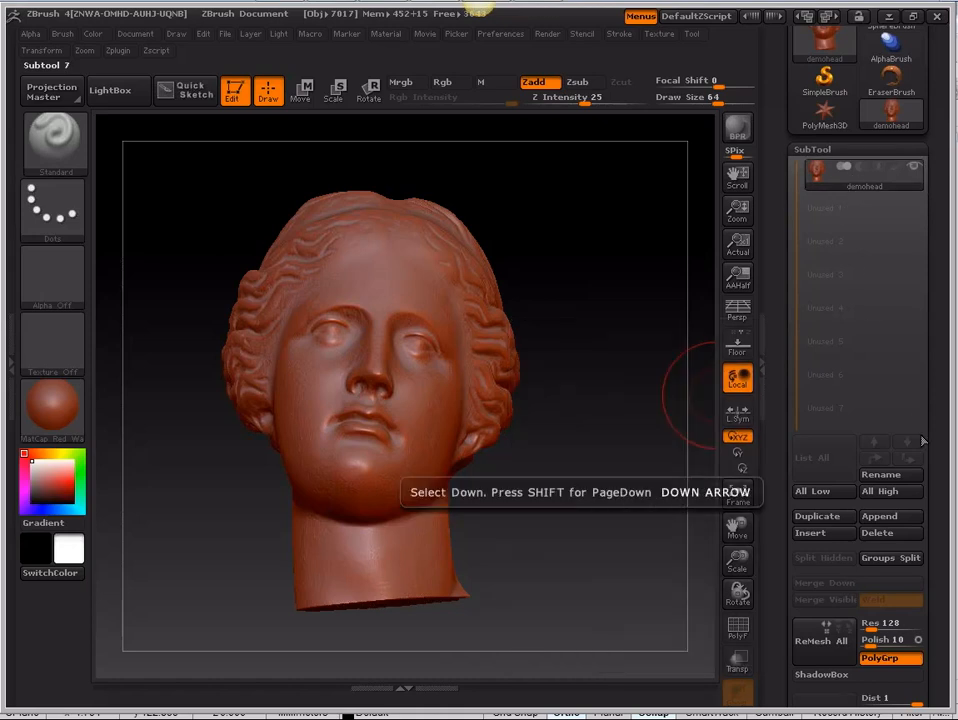
{"action": "left_click_drag", "start_coordinate": [938, 432], "coordinate": [944, 314]}
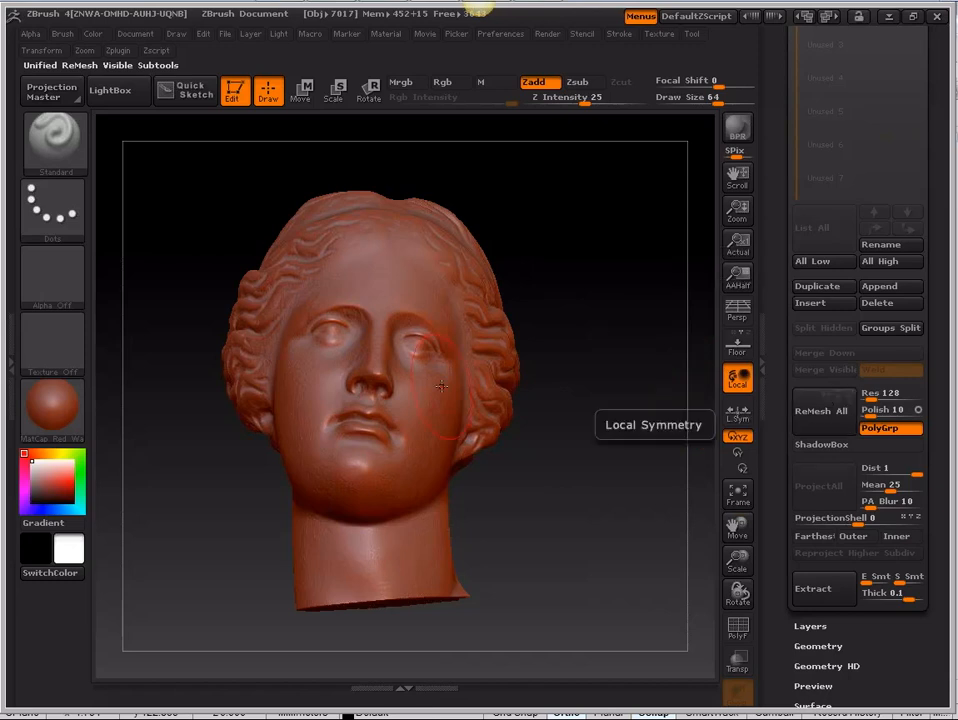
{"action": "mouse_move", "coordinate": [631, 488]}
{"action": "left_mouse_down"}
{"action": "mouse_move", "coordinate": [614, 483]}
{"action": "mouse_move", "coordinate": [608, 532]}
{"action": "mouse_move", "coordinate": [597, 460]}
{"action": "mouse_move", "coordinate": [616, 500]}
{"action": "left_mouse_up"}
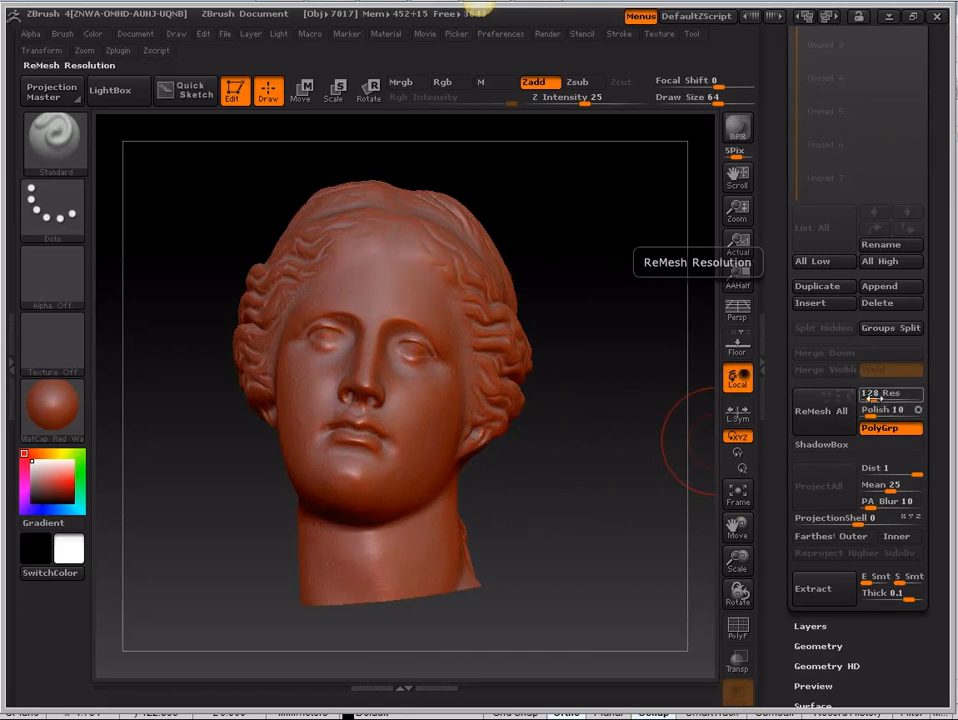
{"action": "left_click_drag", "start_coordinate": [874, 394], "coordinate": [865, 401]}
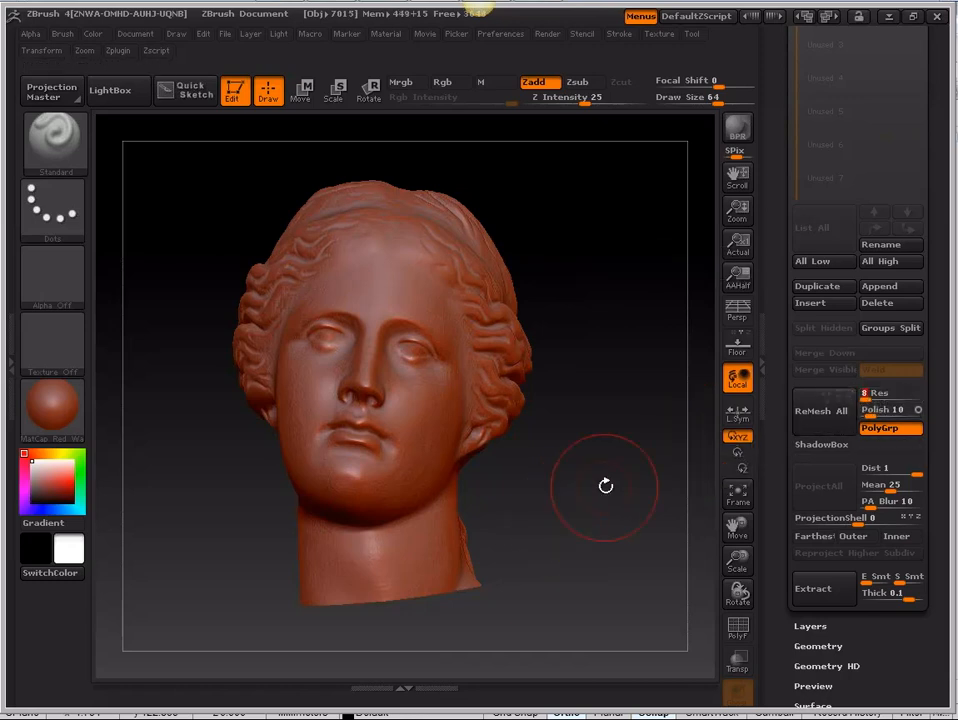
Step: Remesh the whole head at resolution 8 and turn on transparency to compare the low-poly shell with the original head
{"action": "left_click", "coordinate": [826, 422]}
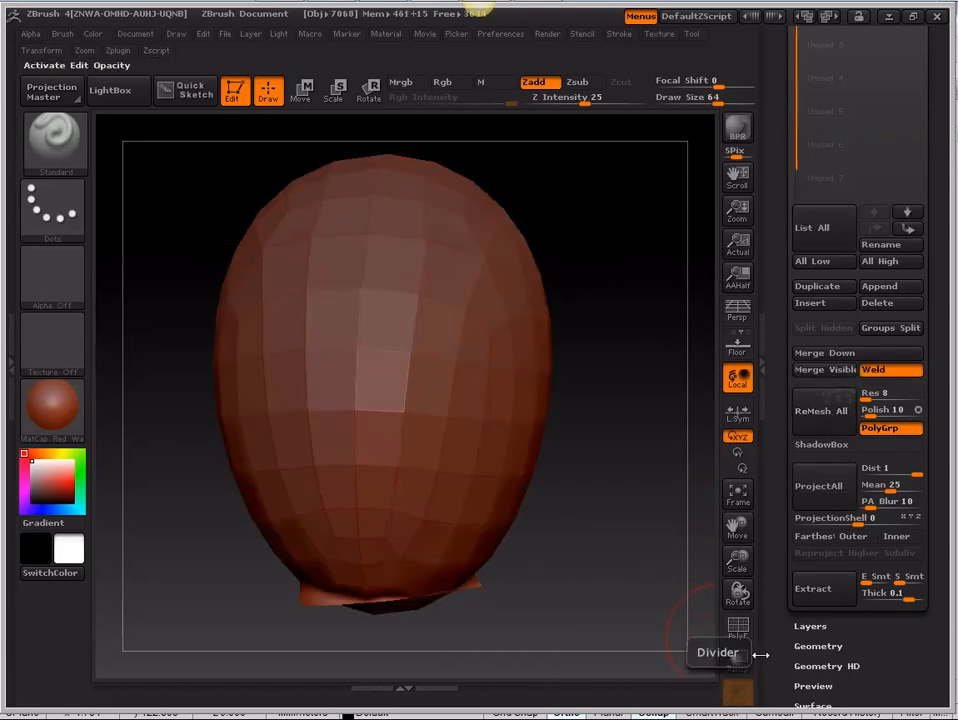
{"action": "left_click_drag", "start_coordinate": [773, 643], "coordinate": [773, 565]}
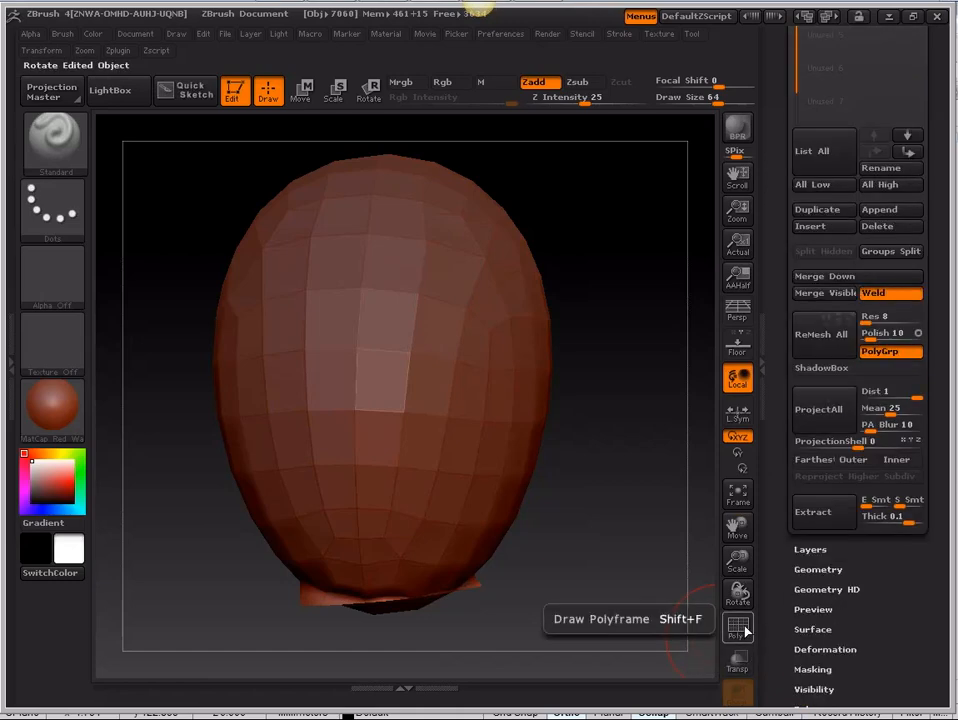
{"action": "left_click", "coordinate": [737, 662]}
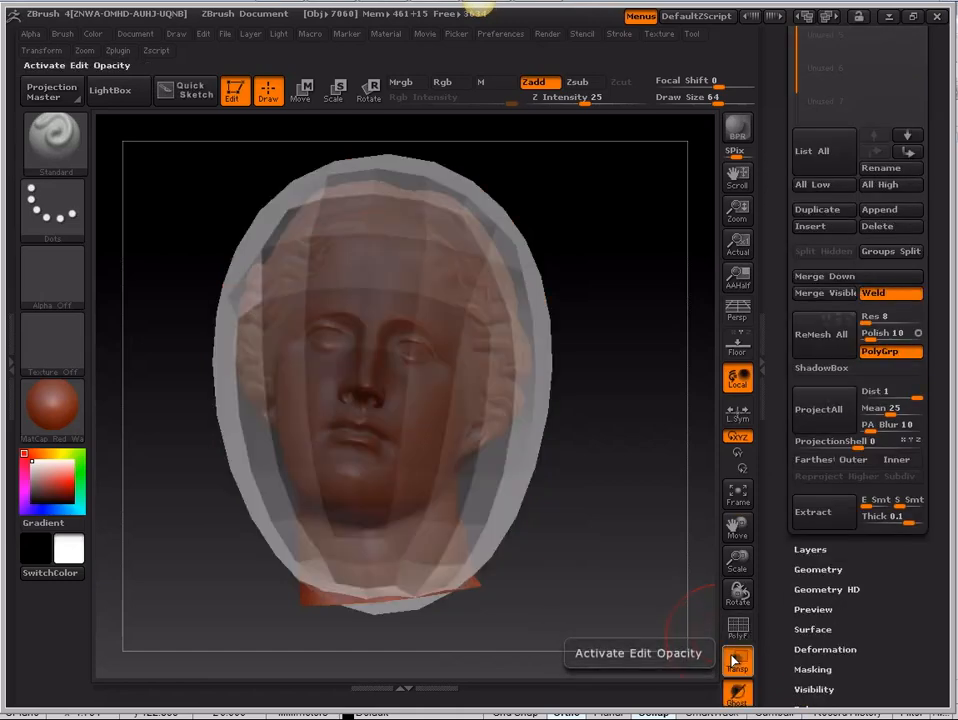
{"action": "left_click_drag", "start_coordinate": [627, 535], "coordinate": [601, 497]}
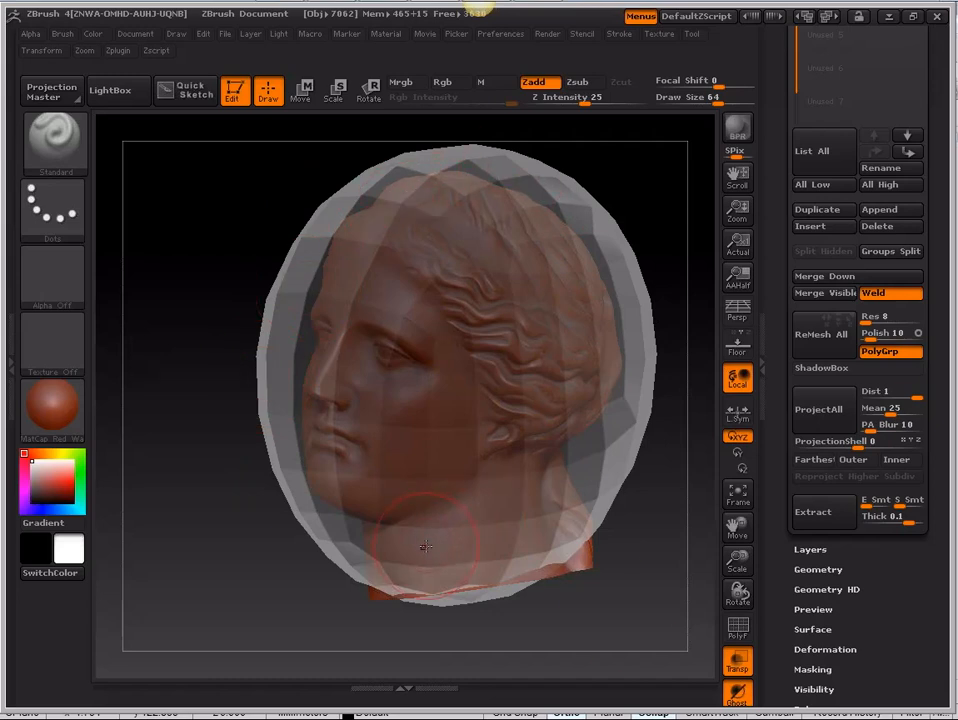
Step: Make the Skin_demohead subtool active and divide its geometry three times, up to subdivision level 4
{"action": "left_click", "coordinate": [818, 570]}
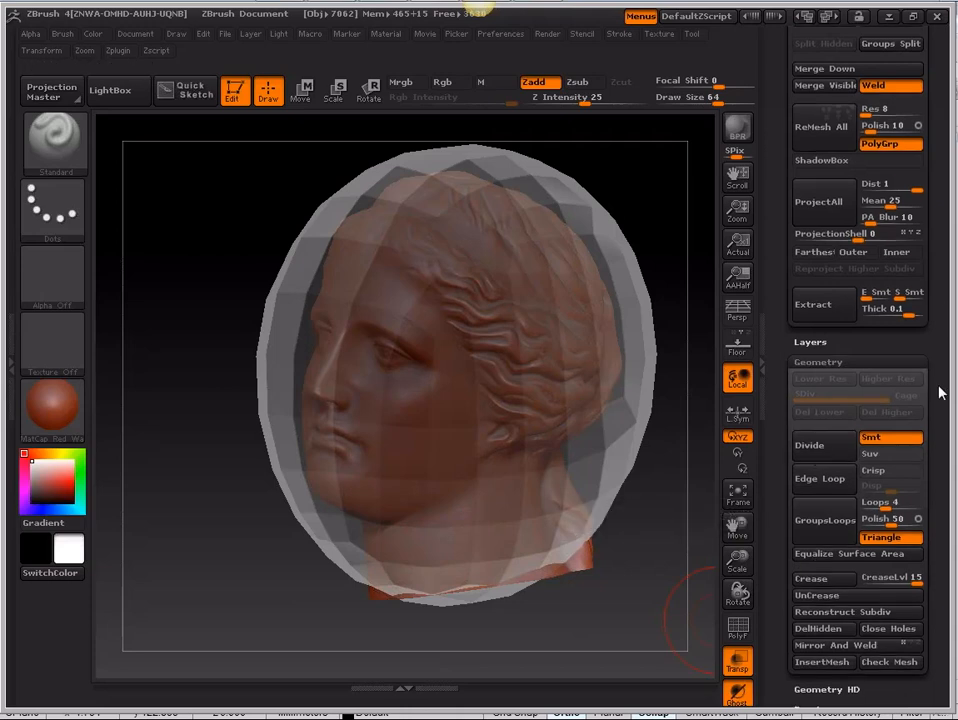
{"action": "scroll", "coordinate": [940, 393], "scroll_direction": "up", "scroll_amount": 5}
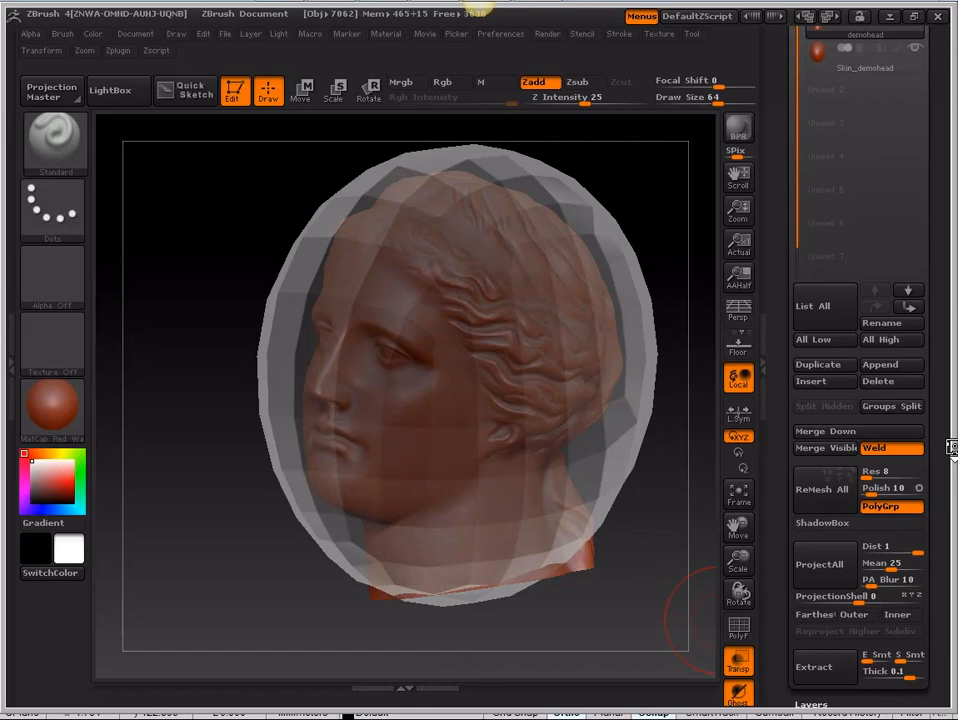
{"action": "scroll", "coordinate": [952, 447], "scroll_direction": "up", "scroll_amount": 1}
{"action": "mouse_move", "coordinate": [843, 128]}
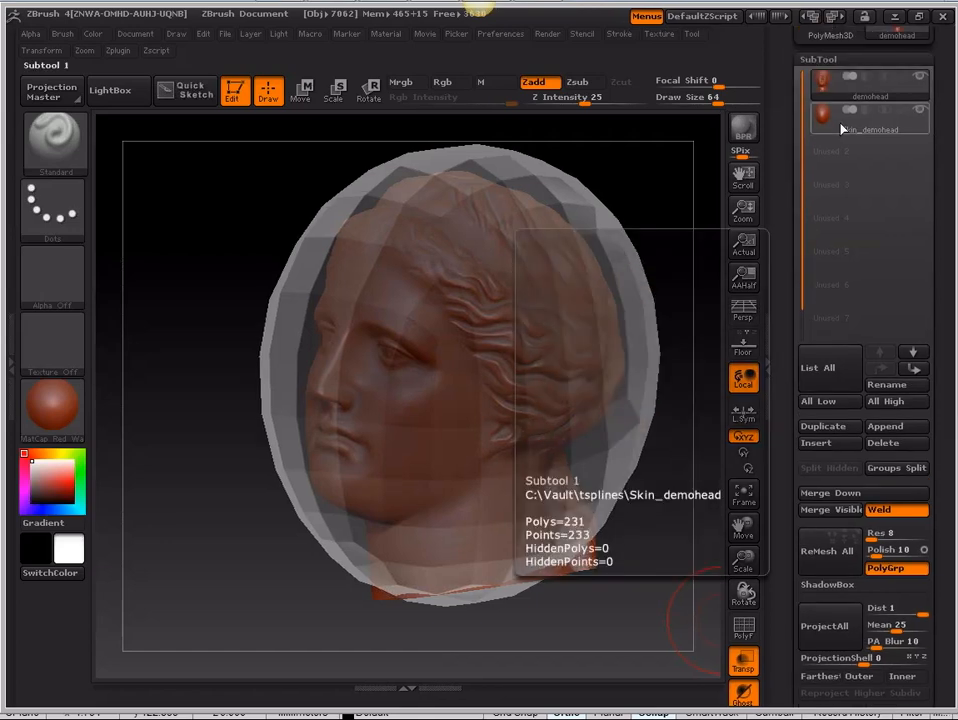
{"action": "left_click", "coordinate": [843, 128]}
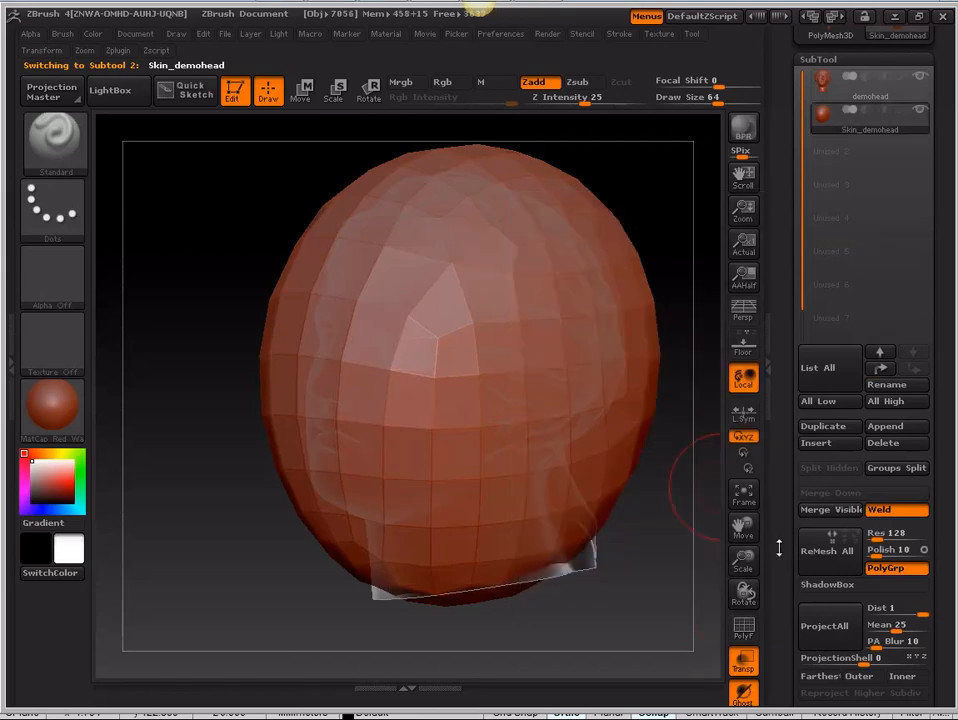
{"action": "left_click_drag", "start_coordinate": [779, 548], "coordinate": [935, 388]}
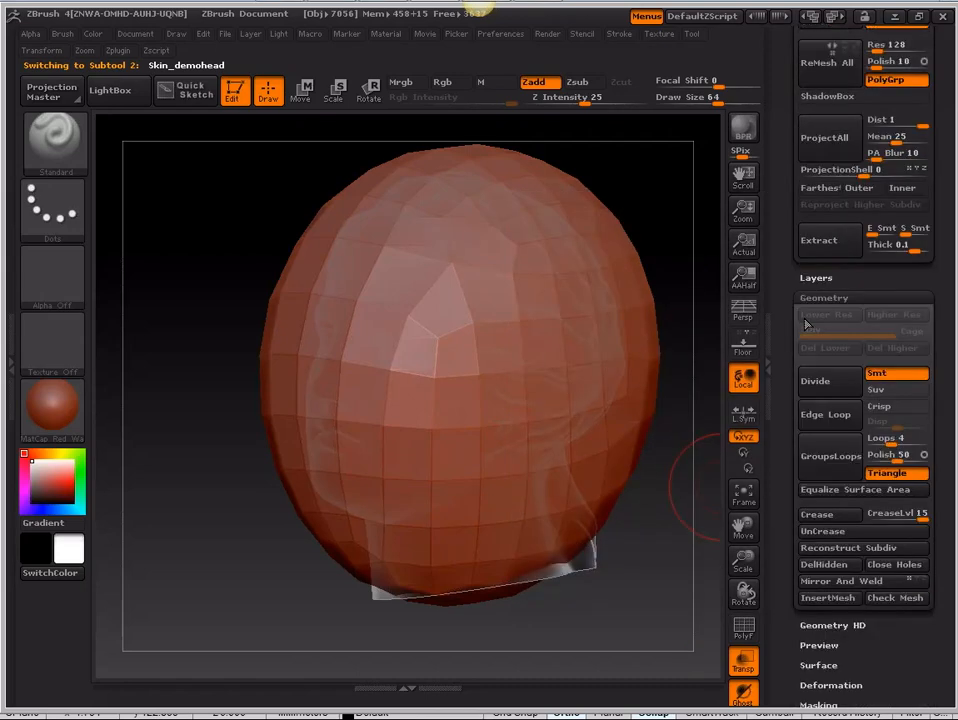
{"action": "left_click", "coordinate": [838, 385]}
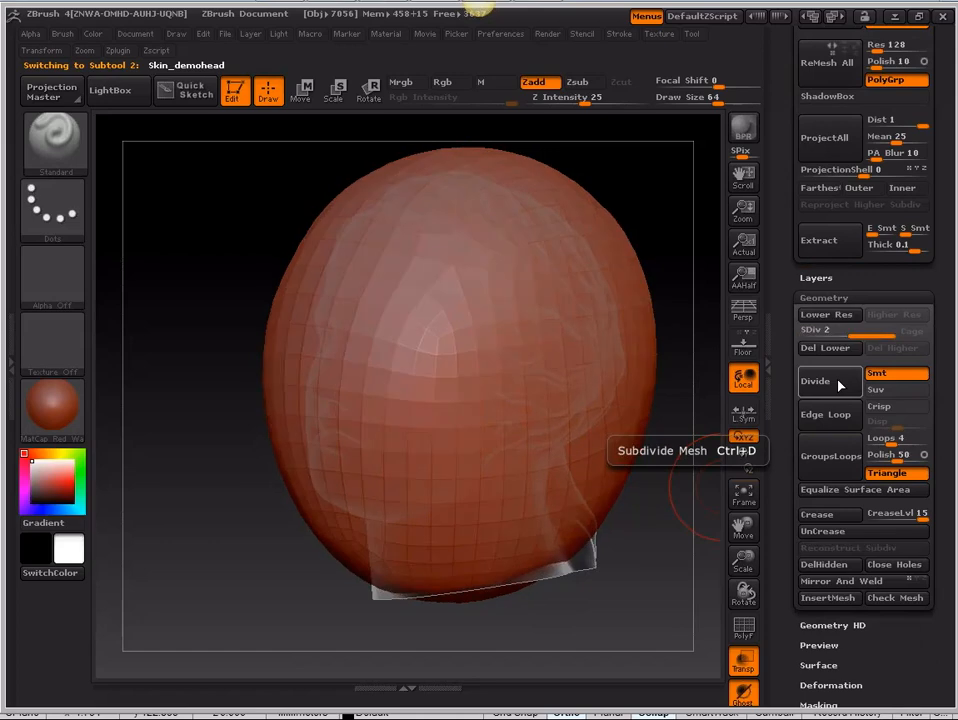
{"action": "left_click", "coordinate": [838, 385]}
{"action": "left_click", "coordinate": [838, 385]}
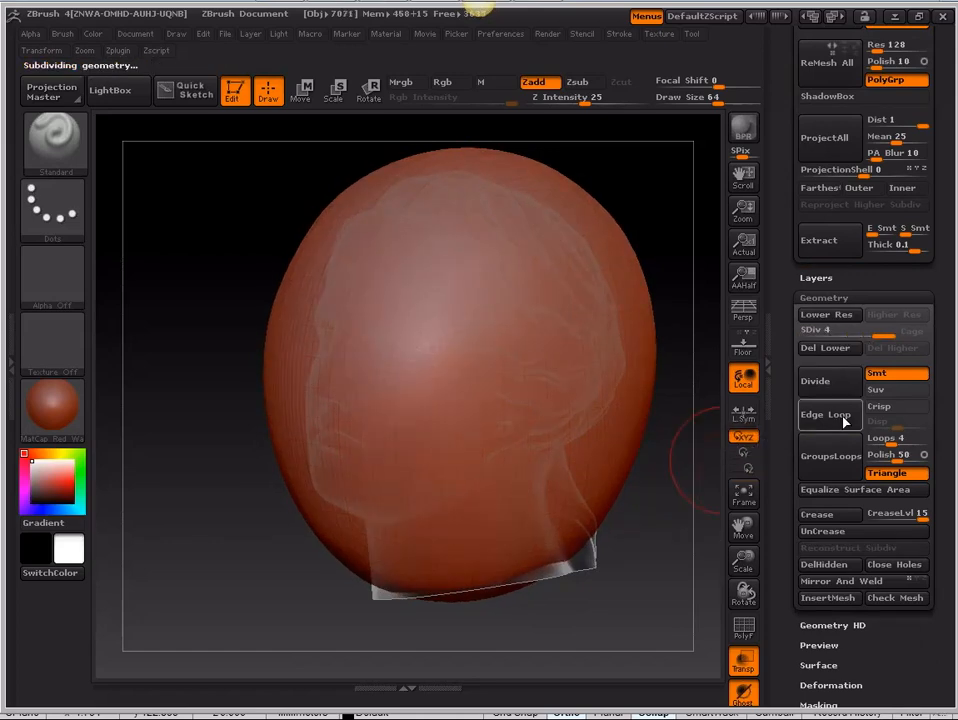
Step: Lower the Skin_demohead mesh to subdivision level 1 to view its base cage, and return it to level 4
{"action": "left_click_drag", "start_coordinate": [946, 374], "coordinate": [947, 545]}
{"action": "mouse_move", "coordinate": [840, 222]}
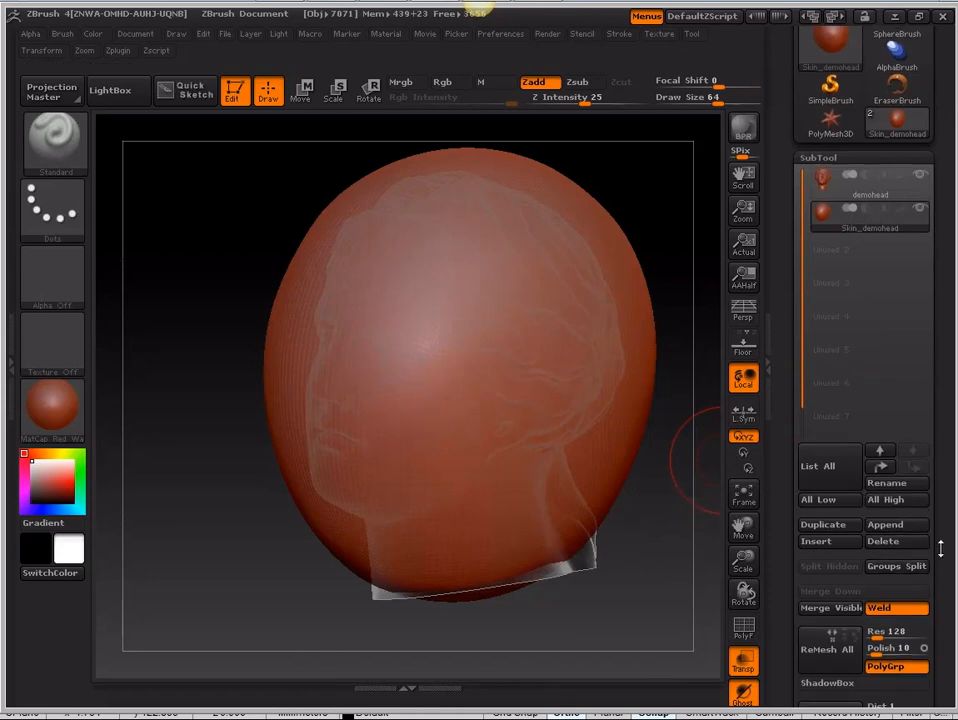
{"action": "left_click_drag", "start_coordinate": [941, 548], "coordinate": [930, 370]}
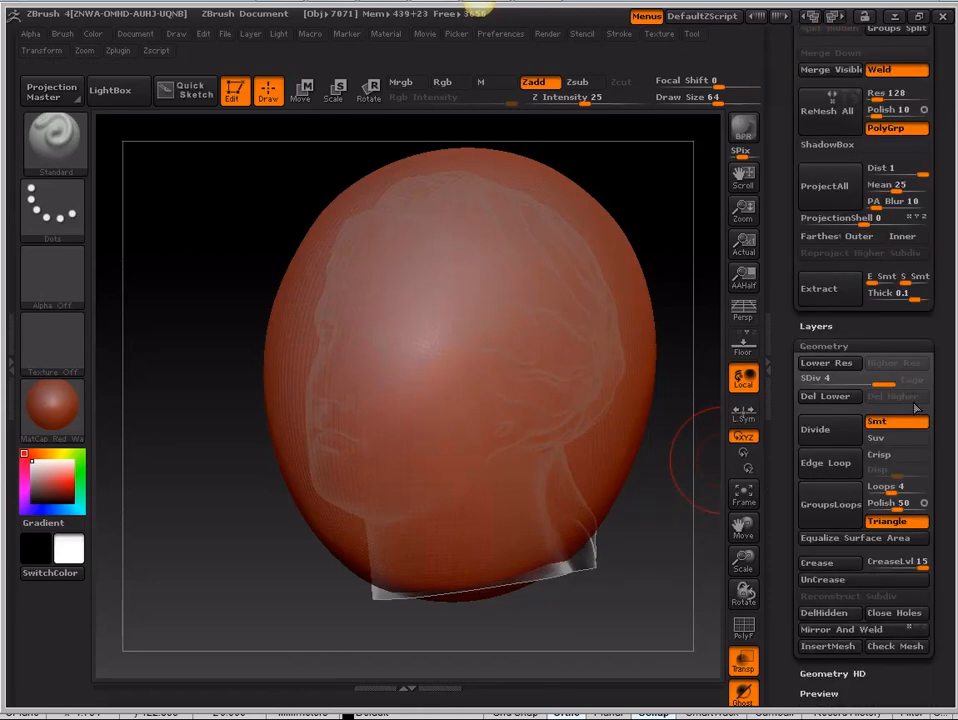
{"action": "left_click_drag", "start_coordinate": [832, 381], "coordinate": [800, 389]}
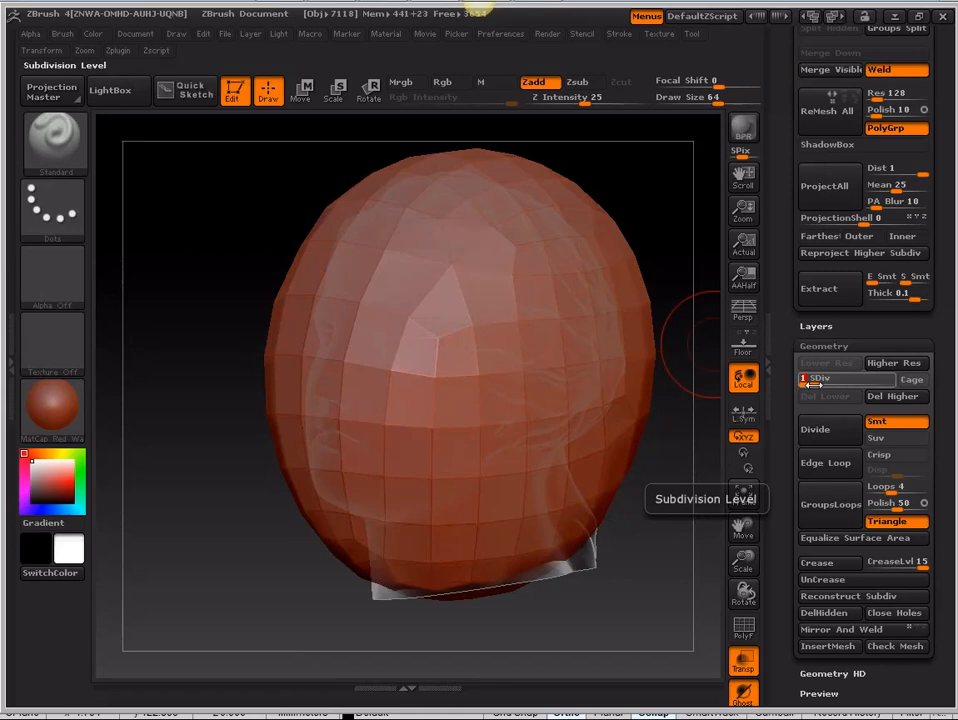
{"action": "left_click_drag", "start_coordinate": [806, 382], "coordinate": [890, 382]}
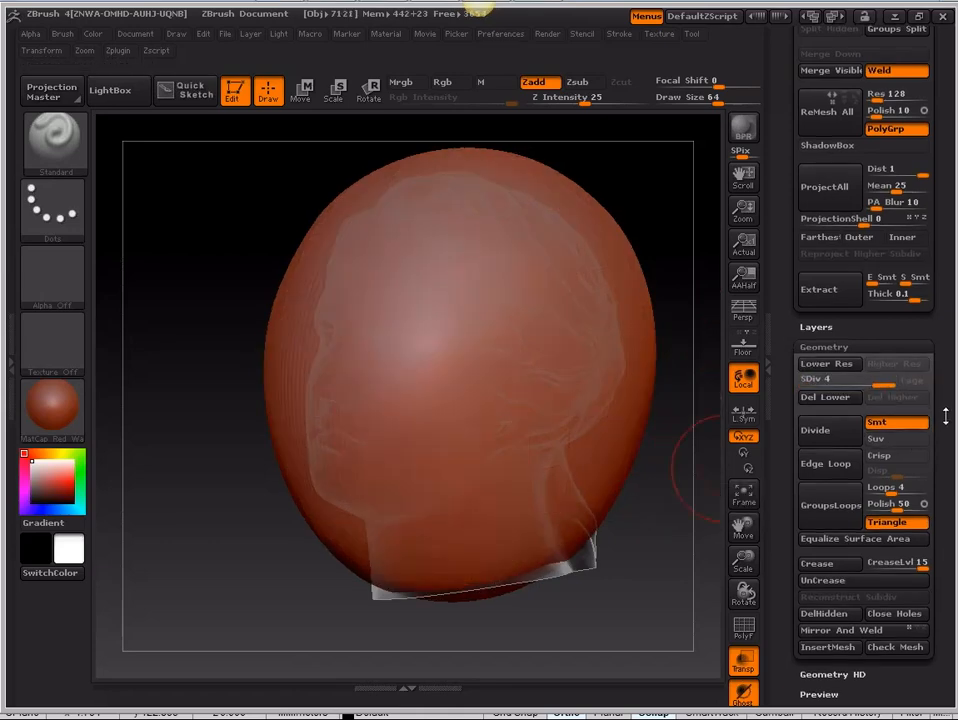
Step: Turn off ghost transparency and project all detail from the demohead subtool onto the Skin_demohead mesh
{"action": "left_click_drag", "start_coordinate": [945, 418], "coordinate": [956, 519]}
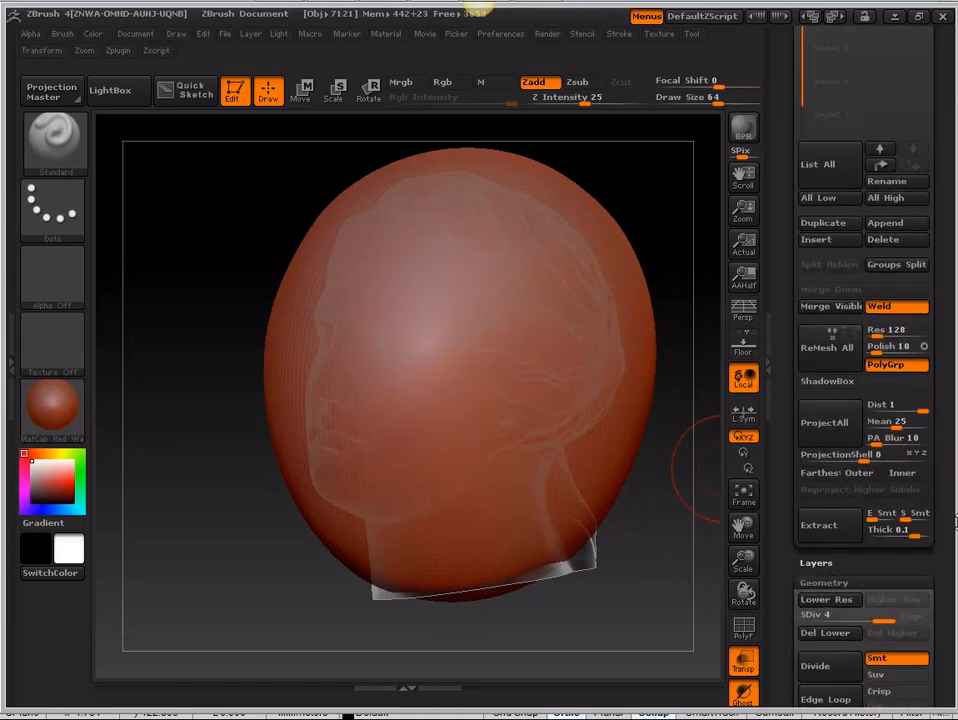
{"action": "left_click_drag", "start_coordinate": [949, 49], "coordinate": [921, 327]}
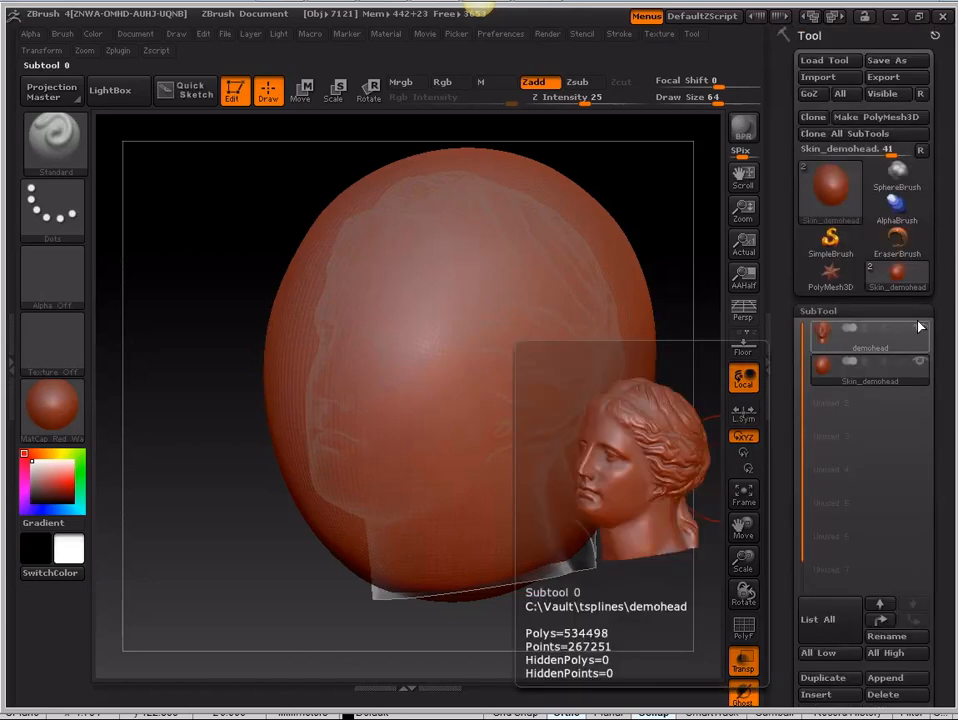
{"action": "scroll", "coordinate": [932, 389], "scroll_direction": "down", "scroll_amount": 3}
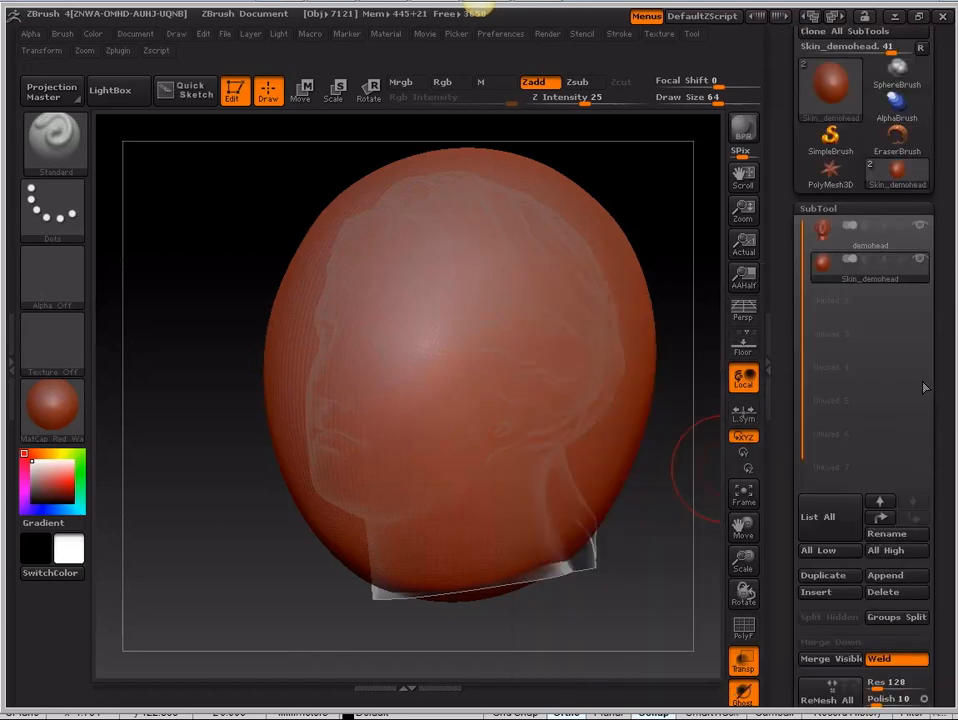
{"action": "left_click", "coordinate": [743, 690]}
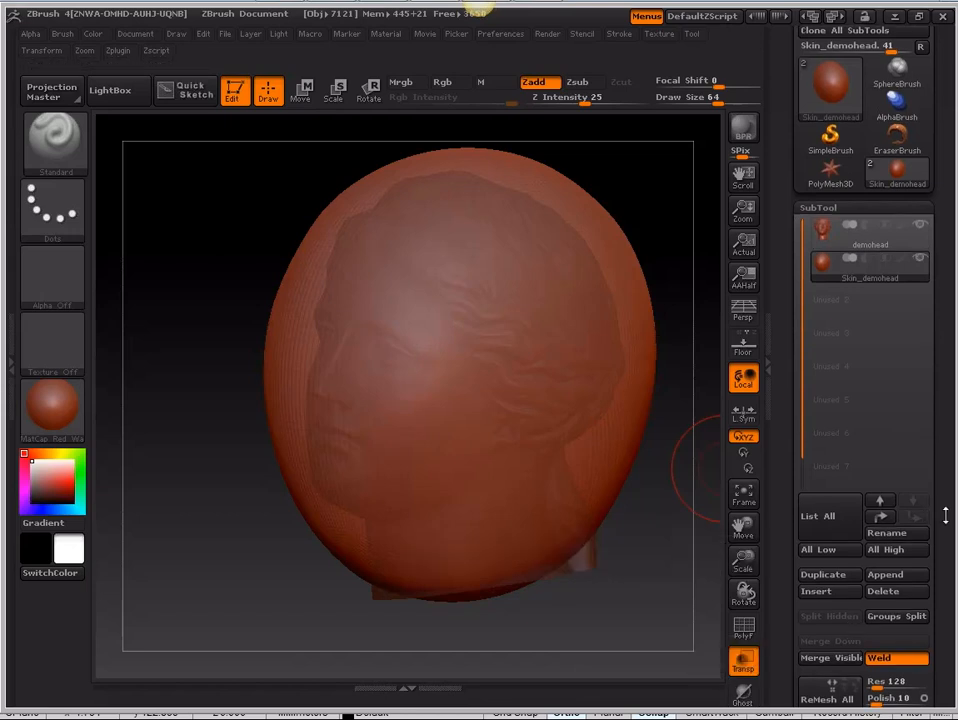
{"action": "scroll", "coordinate": [945, 515], "scroll_direction": "down", "scroll_amount": 10}
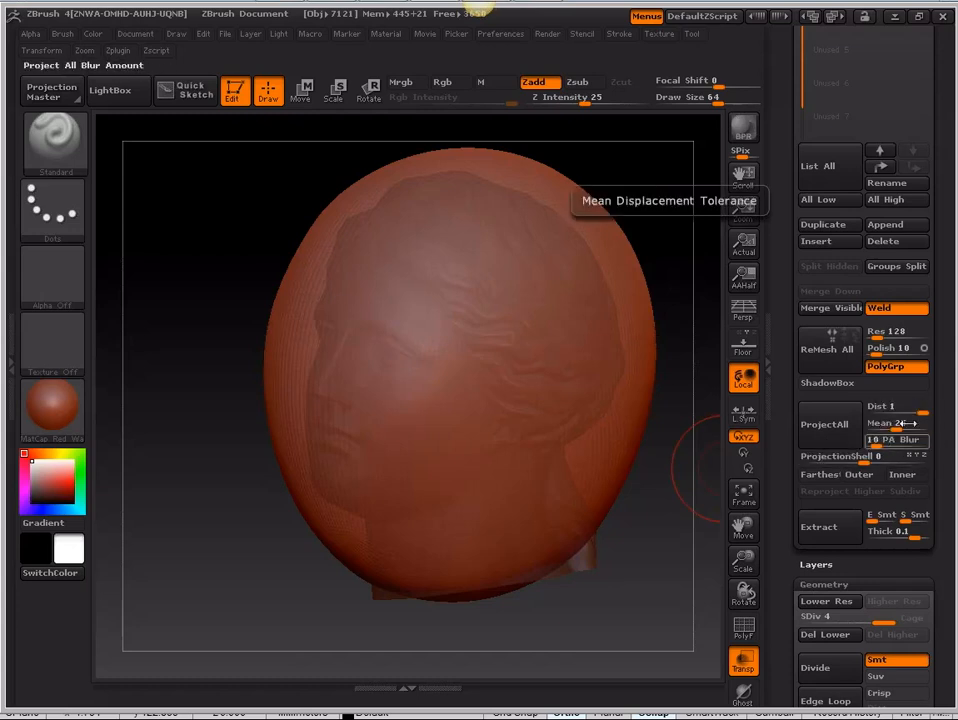
{"action": "left_click", "coordinate": [847, 434]}
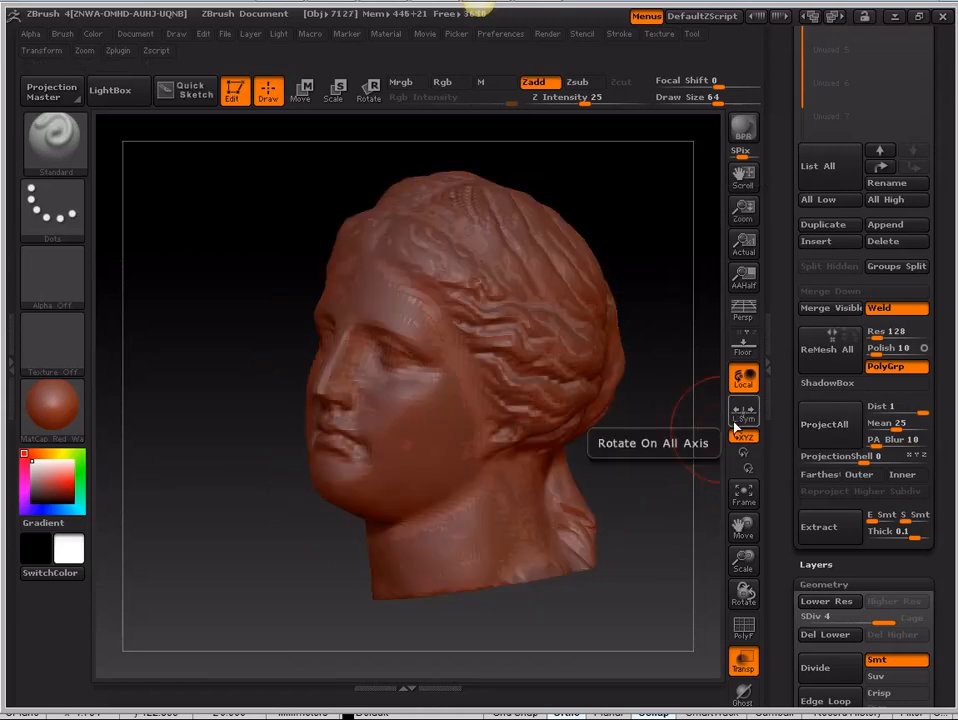
{"action": "left_click_drag", "start_coordinate": [934, 321], "coordinate": [953, 541]}
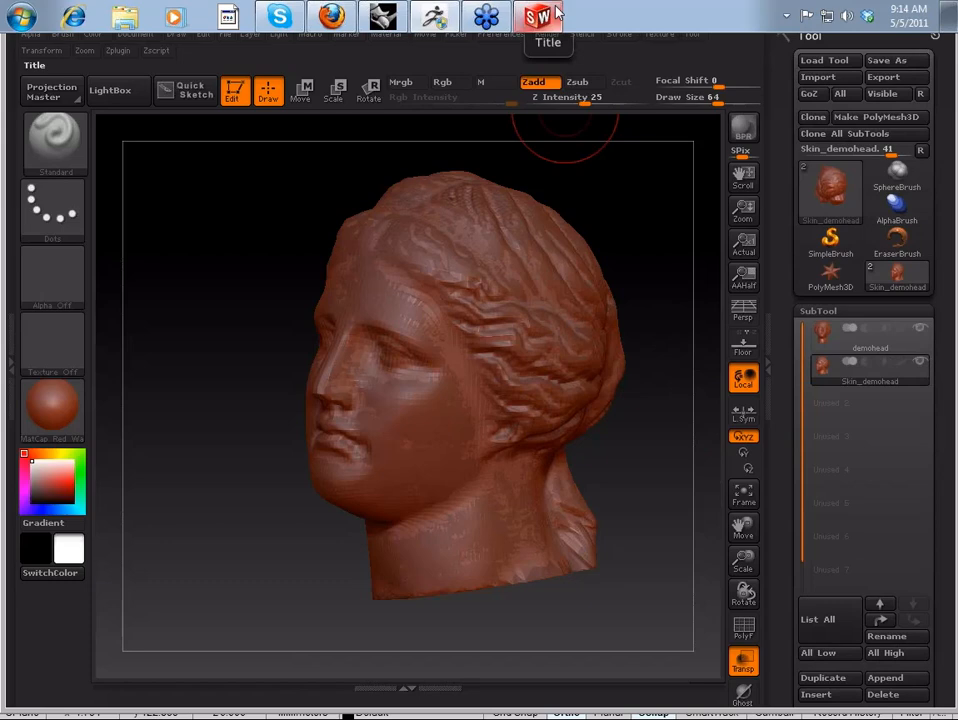
{"action": "key", "text": "alt+Tab"}
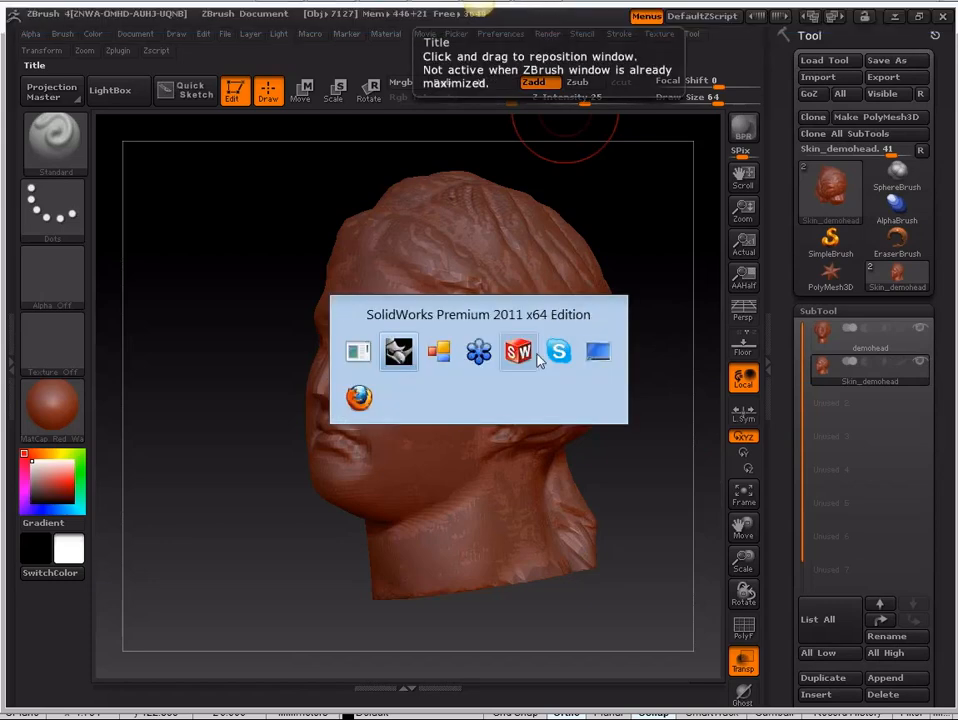
{"action": "left_click", "coordinate": [398, 350]}
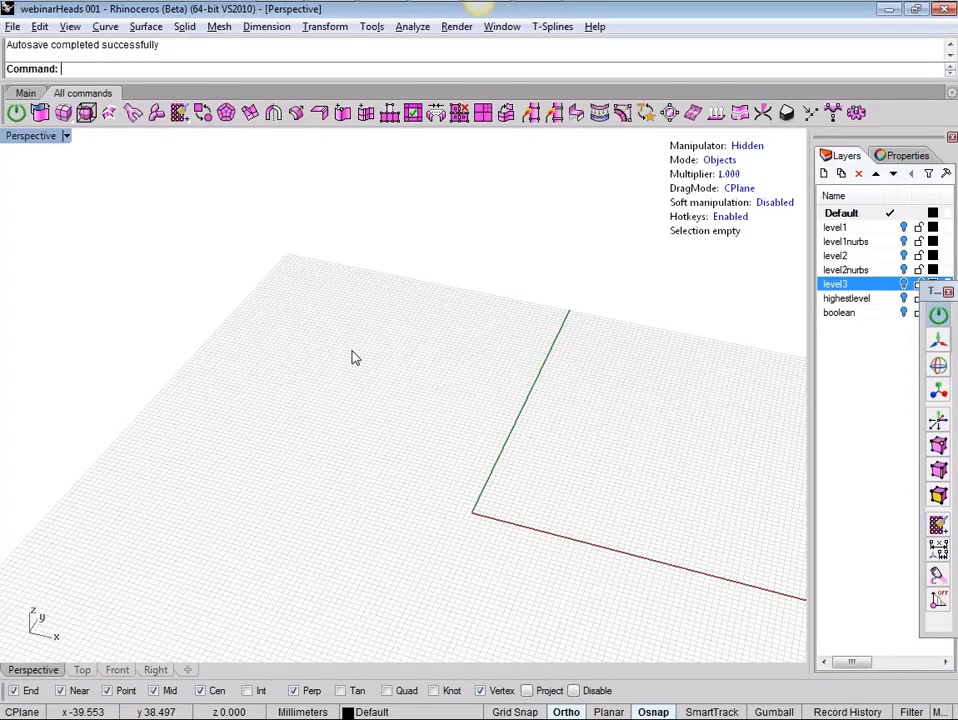
{"action": "key", "text": "alt+Tab"}
{"action": "key", "text": "alt+Tab"}
{"action": "key", "text": "alt+Tab"}
{"action": "key", "text": "alt+Tab"}
{"action": "key", "text": "alt+Tab"}
{"action": "key", "text": "alt+Tab"}
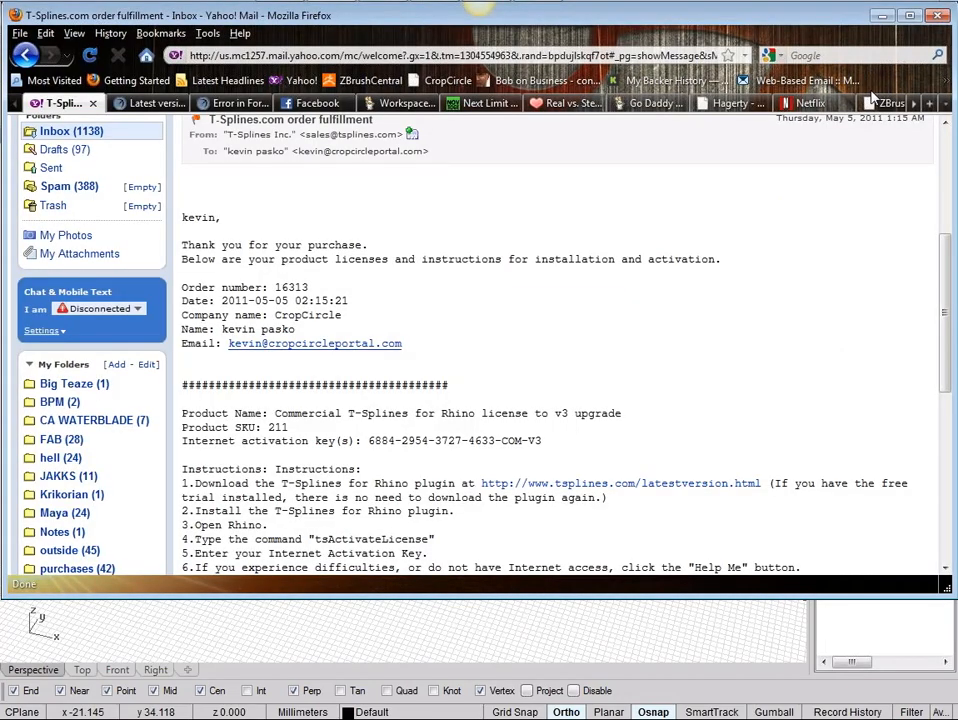
{"action": "key", "text": "alt+Tab"}
{"action": "key", "text": "alt+Tab"}
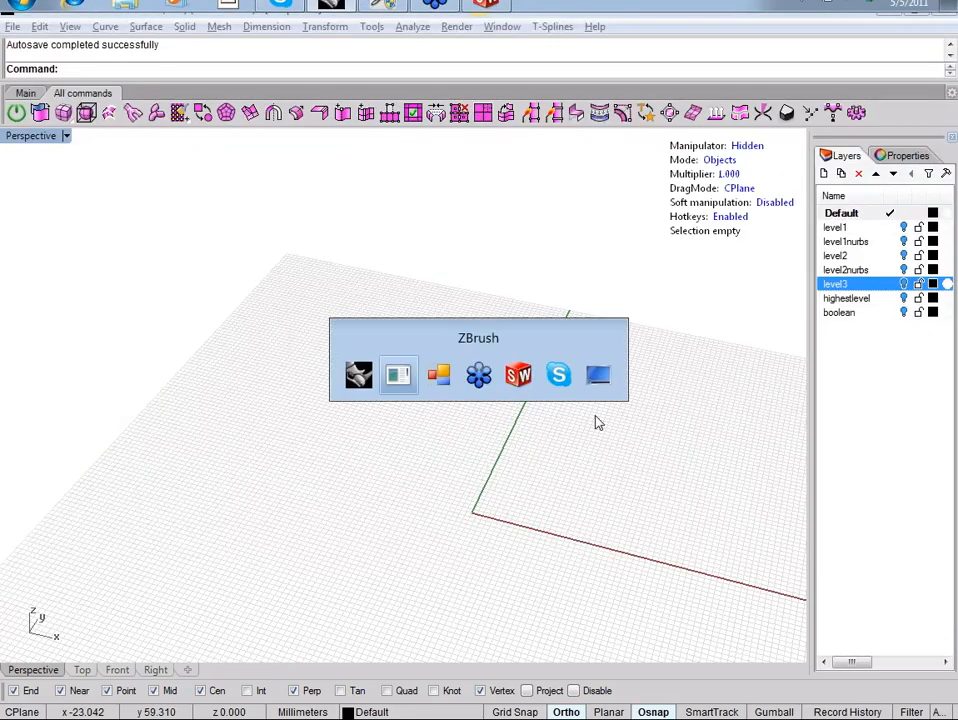
{"action": "key", "text": "alt+Tab"}
{"action": "key", "text": "alt+Tab"}
{"action": "key", "text": "alt+Tab"}
{"action": "key", "text": "alt+Tab"}
{"action": "key", "text": "alt+Tab"}
{"action": "key", "text": "alt+Tab"}
{"action": "key", "text": "alt+Tab"}
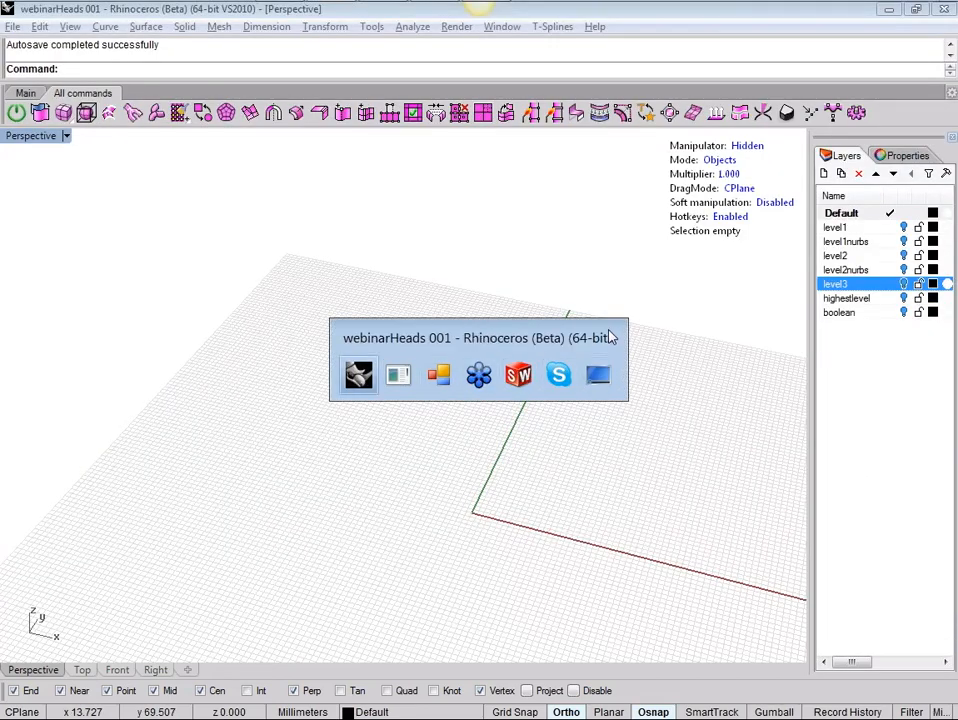
{"action": "key", "text": "alt+Tab"}
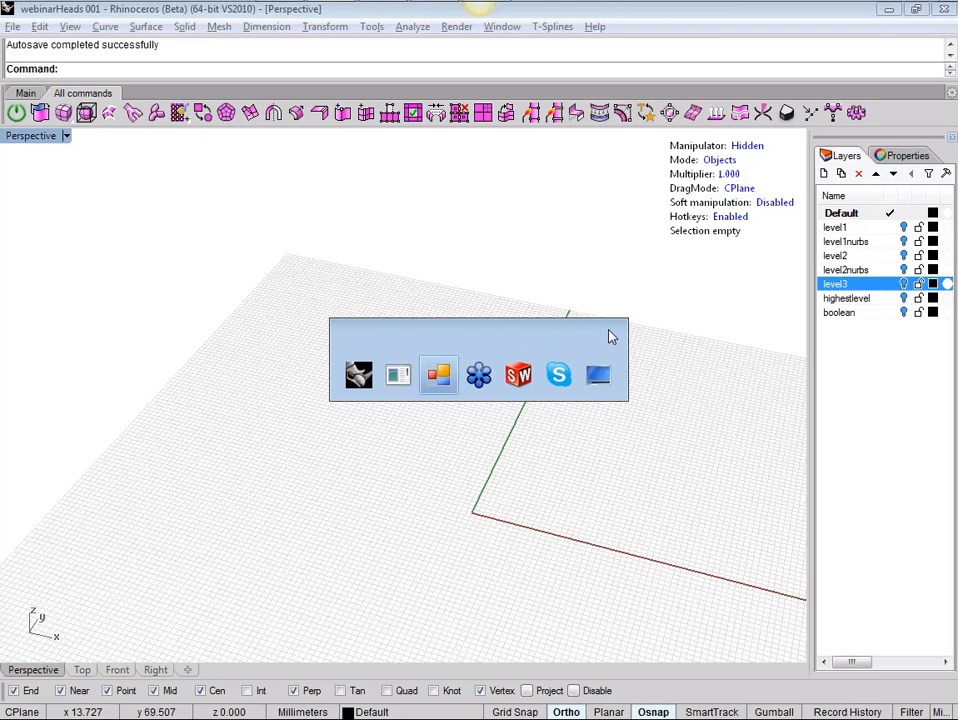
{"action": "key", "text": "alt+Tab"}
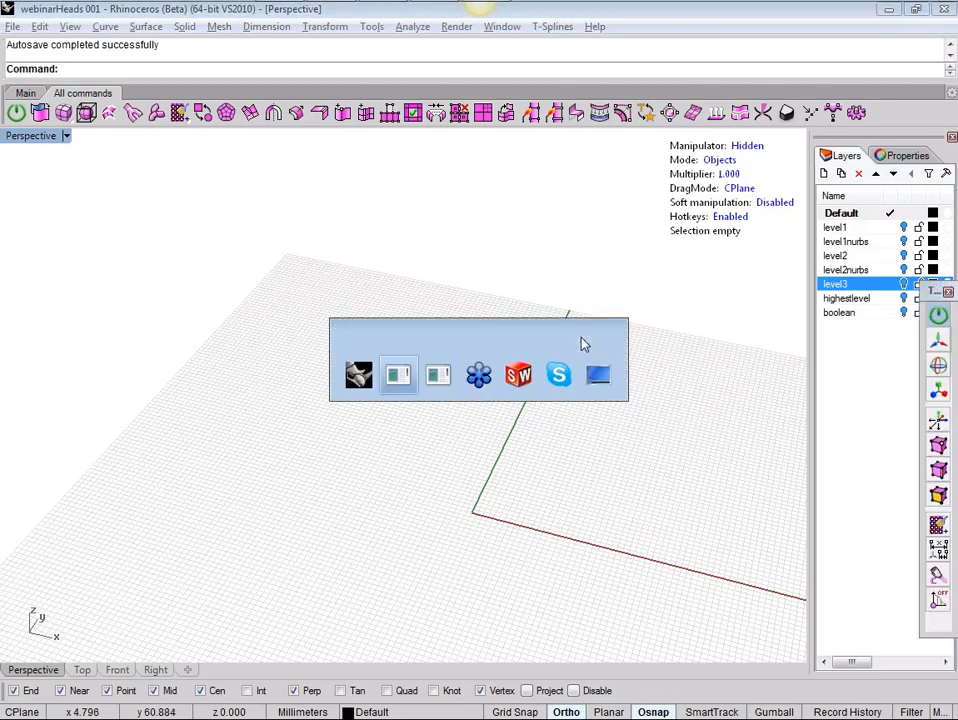
{"action": "key", "text": "alt+Tab"}
{"action": "key", "text": "alt+Tab"}
{"action": "key", "text": "alt+Tab"}
{"action": "key", "text": "alt+Tab"}
{"action": "key", "text": "alt+Tab"}
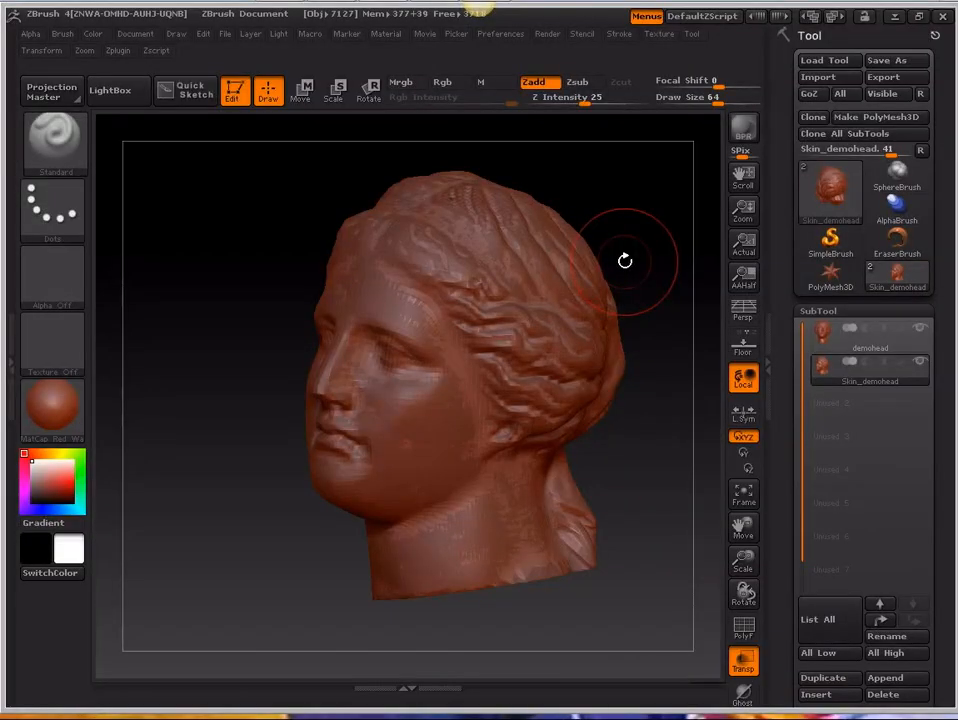
Step: Hide the original demohead subtool and examine the projected Skin_demohead mesh up close around the face
{"action": "left_click_drag", "start_coordinate": [625, 261], "coordinate": [648, 286]}
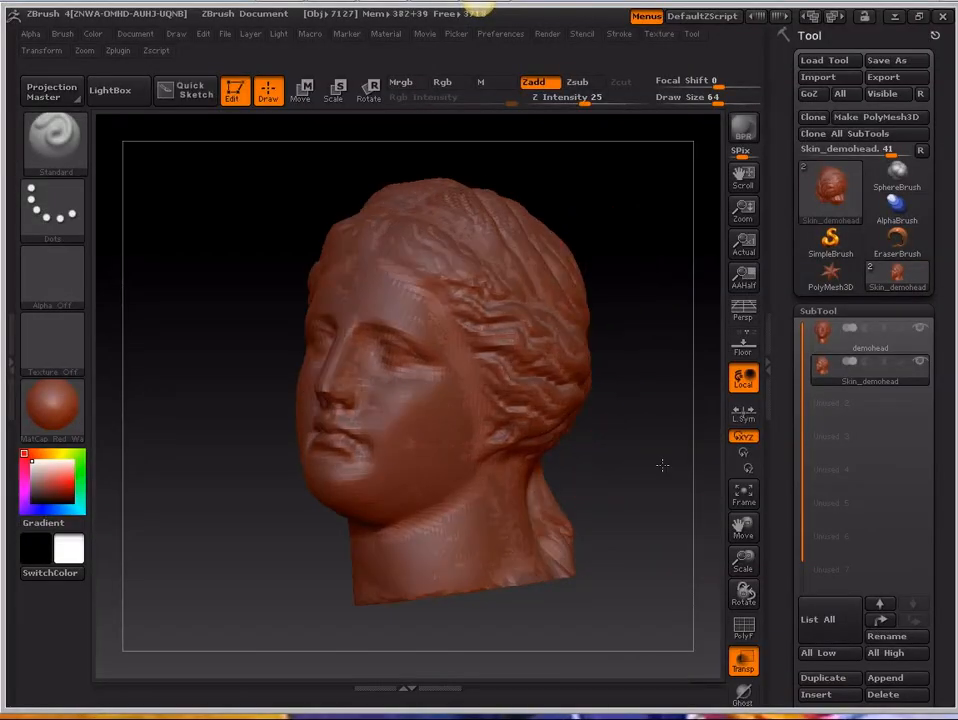
{"action": "mouse_move", "coordinate": [898, 370]}
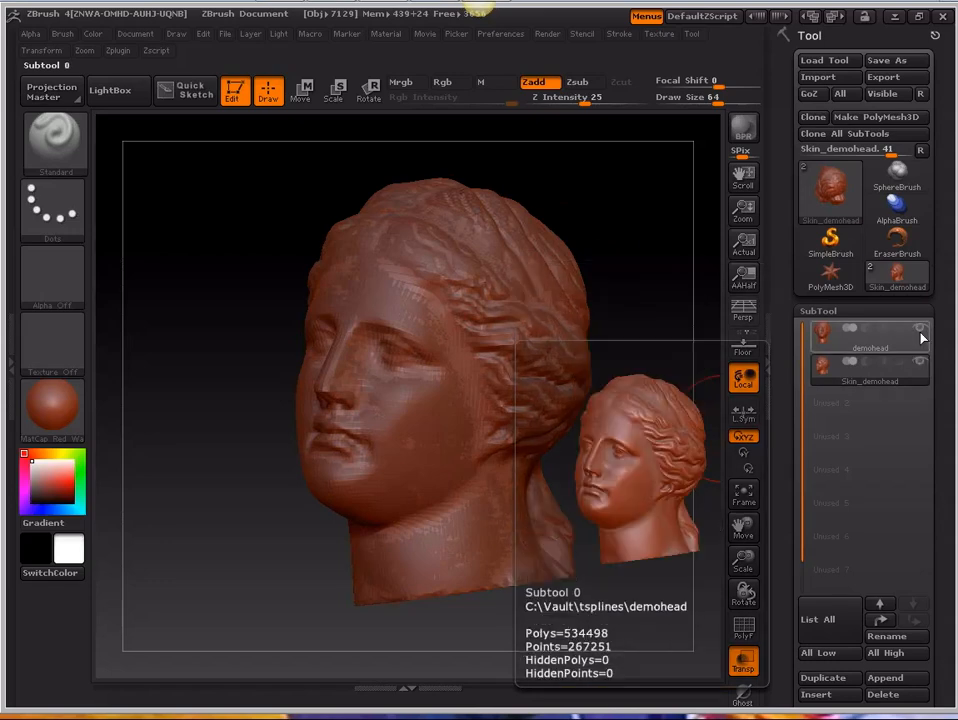
{"action": "left_click", "coordinate": [919, 333]}
{"action": "left_click_drag", "start_coordinate": [600, 440], "coordinate": [639, 443]}
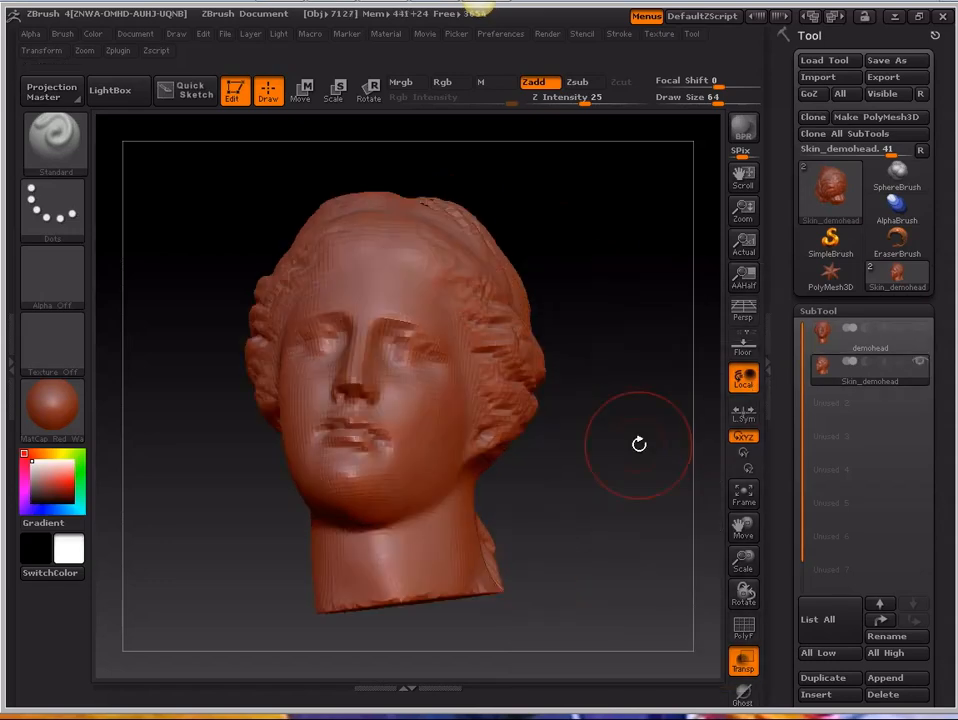
{"action": "mouse_move", "coordinate": [639, 443]}
{"action": "right_mouse_down", "text": "ctrl"}
{"action": "mouse_move", "coordinate": [627, 458]}
{"action": "mouse_move", "coordinate": [629, 330]}
{"action": "right_mouse_up", "text": "ctrl"}
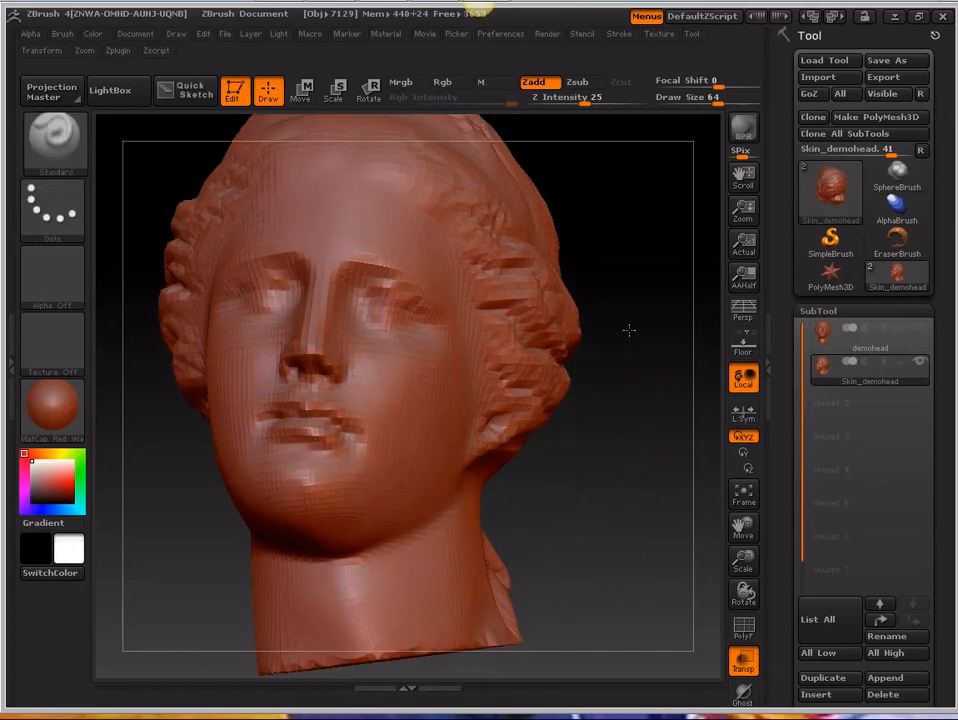
{"action": "left_click_drag", "start_coordinate": [629, 330], "coordinate": [390, 189]}
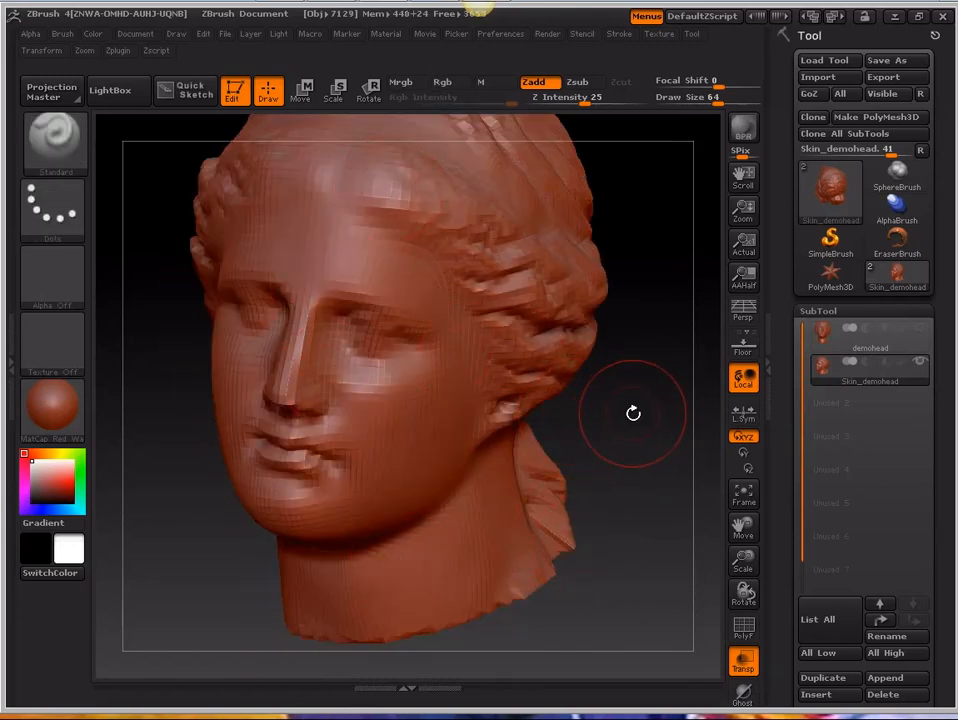
Step: Compare the projected Skin_demohead mesh with the original demohead by toggling subtool visibility and viewing the face from several angles
{"action": "left_click_drag", "start_coordinate": [636, 428], "coordinate": [690, 378]}
{"action": "mouse_move", "coordinate": [927, 339]}
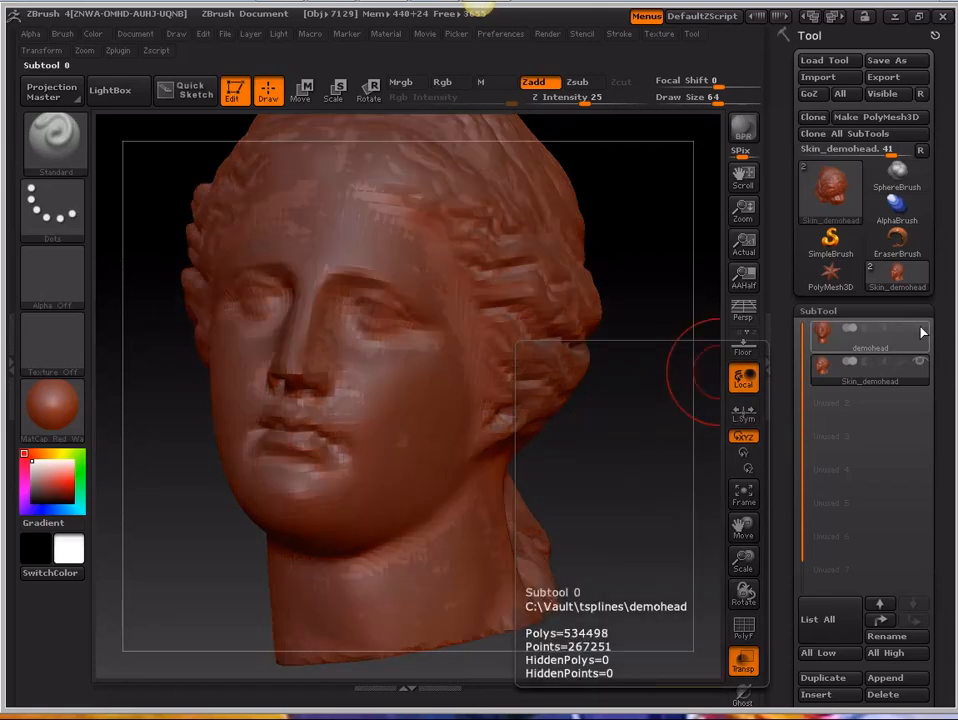
{"action": "left_click", "coordinate": [922, 367]}
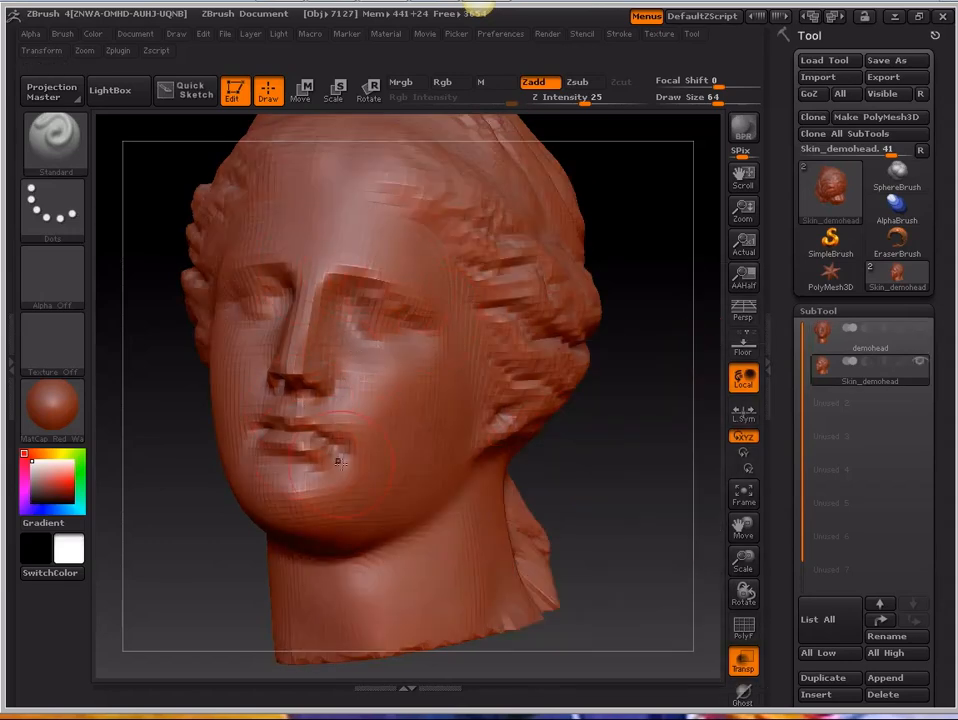
{"action": "left_click_drag", "start_coordinate": [629, 464], "coordinate": [401, 369]}
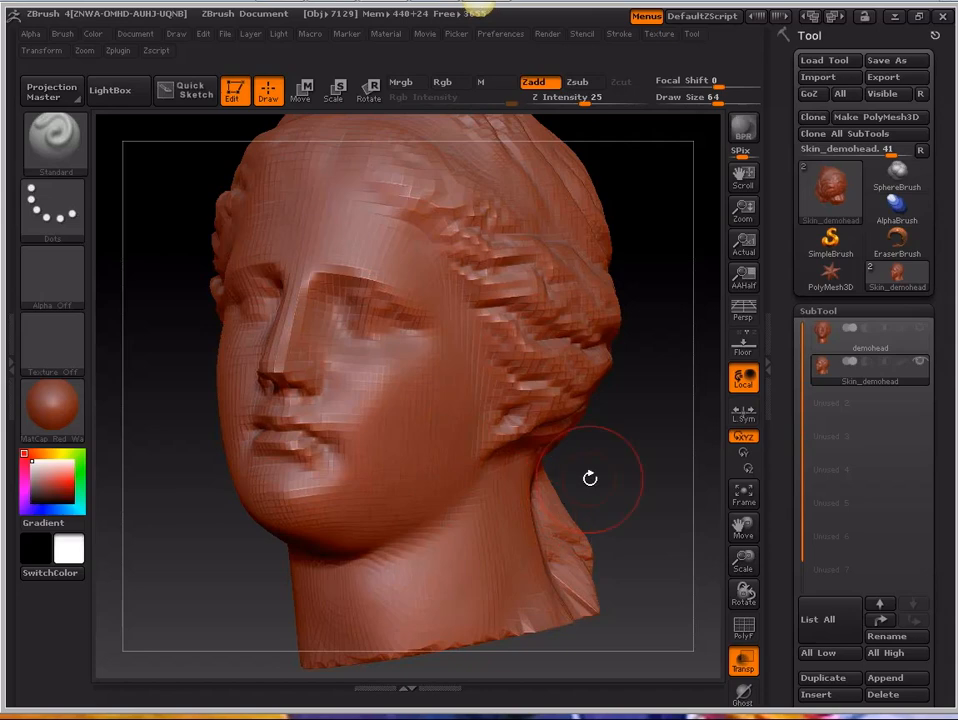
{"action": "left_click_drag", "start_coordinate": [640, 443], "coordinate": [640, 460]}
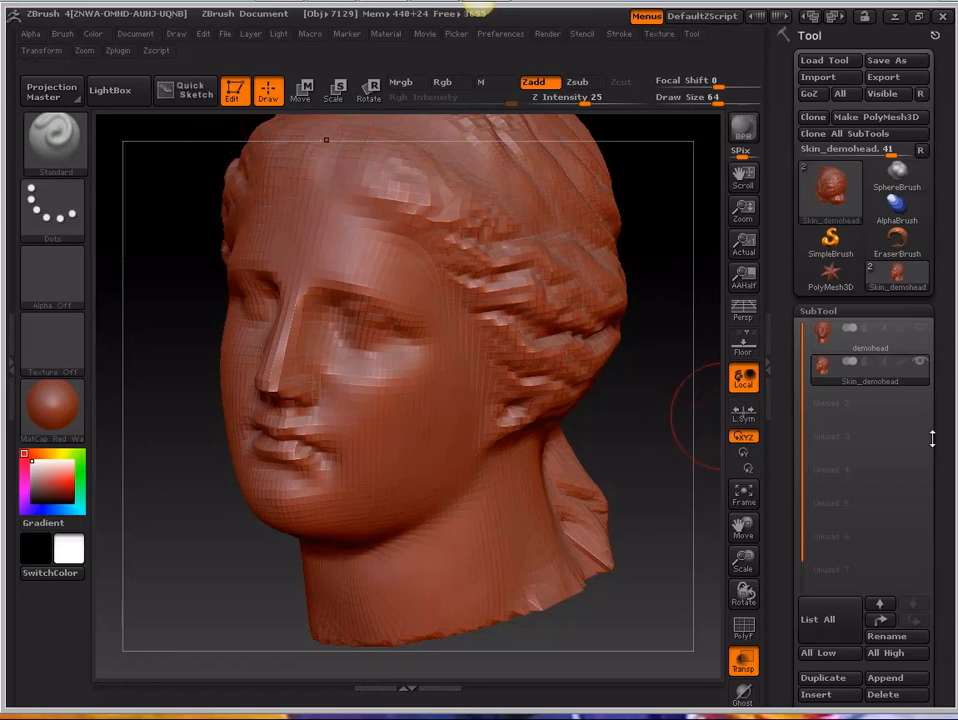
{"action": "left_click_drag", "start_coordinate": [943, 443], "coordinate": [923, 339]}
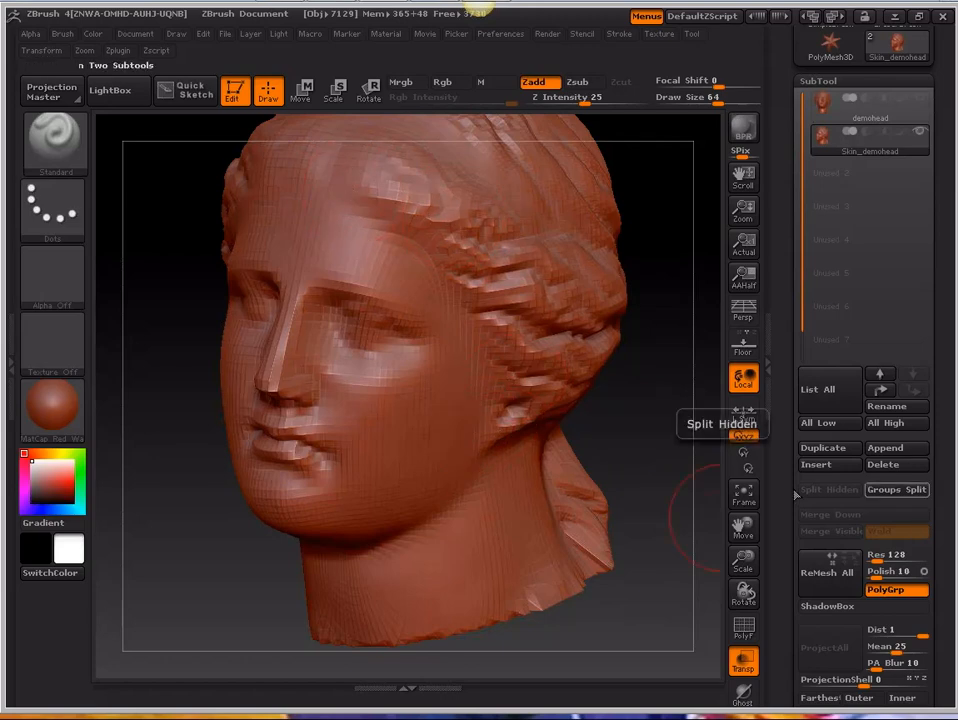
{"action": "left_click_drag", "start_coordinate": [622, 432], "coordinate": [642, 408]}
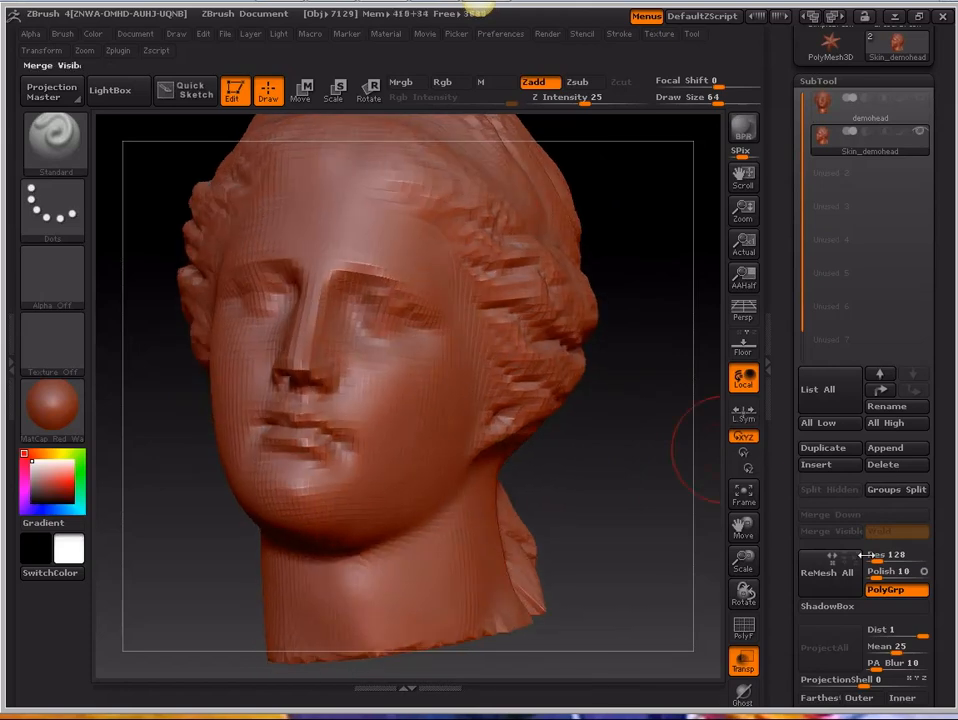
Step: Show the polyframe on Skin_demohead and compare its wireframe at subdivision levels 2 and 4 around the lower face
{"action": "scroll", "coordinate": [940, 550], "scroll_direction": "down", "scroll_amount": 1}
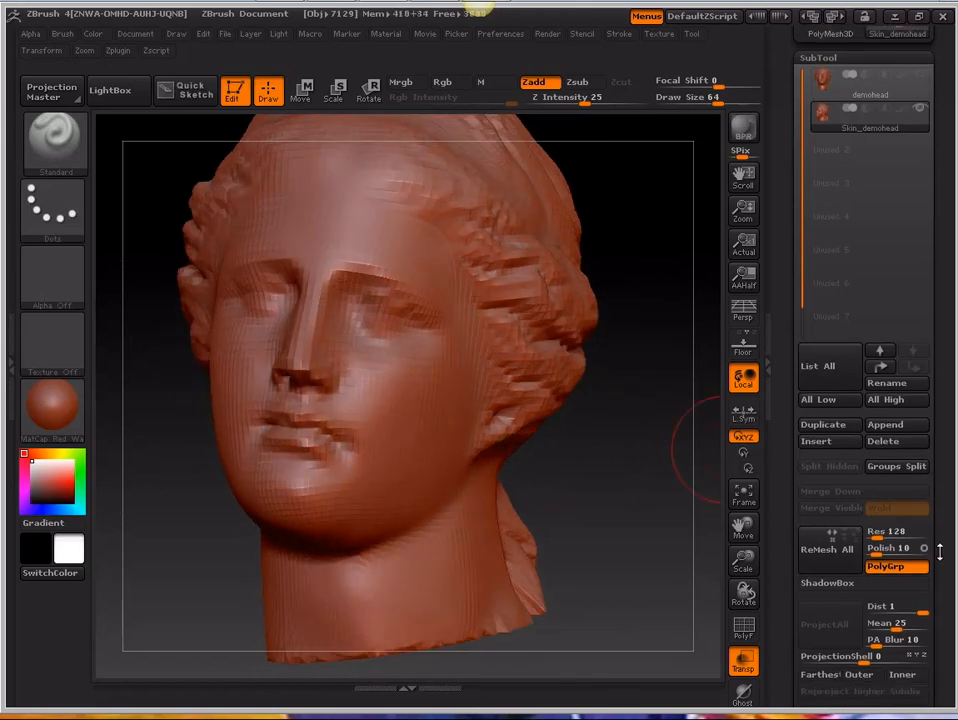
{"action": "scroll", "coordinate": [940, 552], "scroll_direction": "down", "scroll_amount": 10}
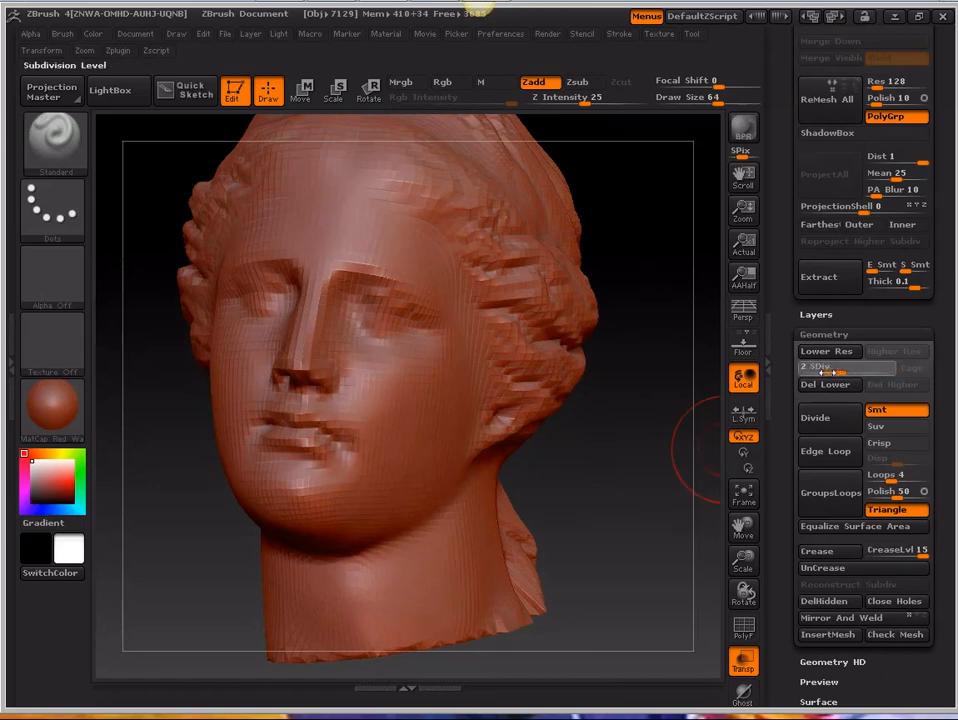
{"action": "left_click_drag", "start_coordinate": [880, 369], "coordinate": [825, 371]}
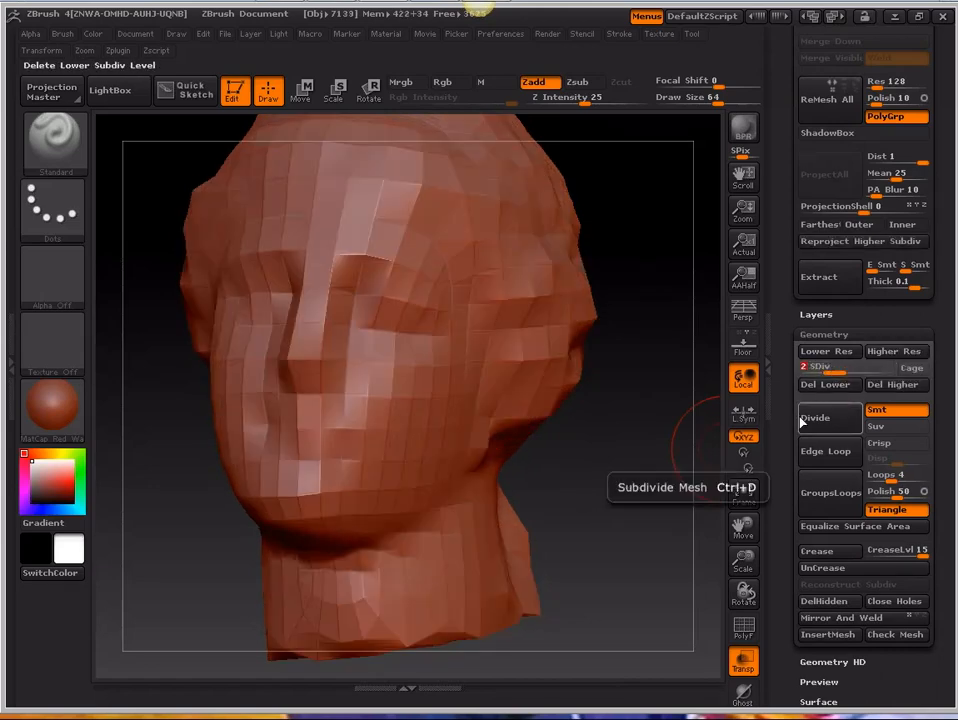
{"action": "left_click", "coordinate": [744, 627]}
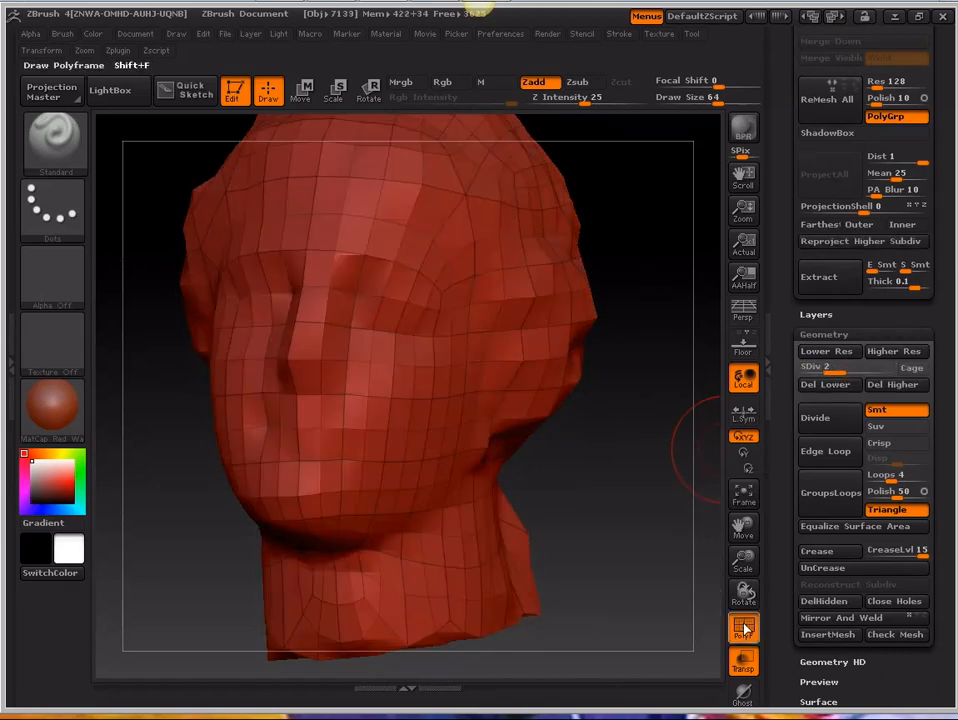
{"action": "mouse_move", "coordinate": [575, 457]}
{"action": "left_mouse_down", "text": "alt"}
{"action": "mouse_move", "coordinate": [655, 431]}
{"action": "mouse_move", "coordinate": [613, 461]}
{"action": "left_mouse_up", "text": "alt"}
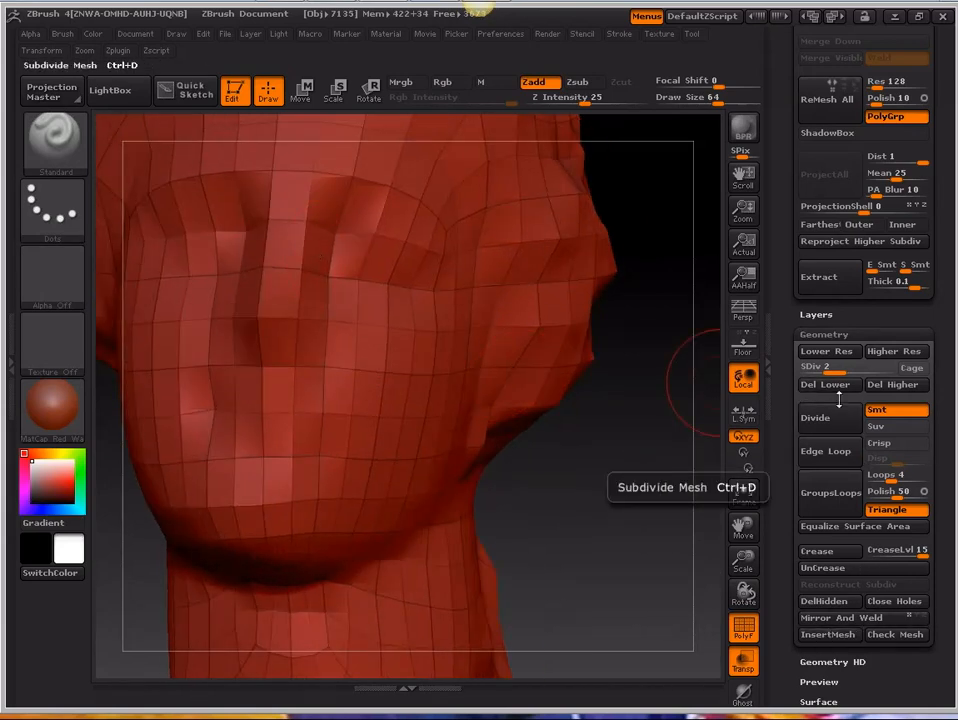
{"action": "left_click_drag", "start_coordinate": [819, 368], "coordinate": [910, 383]}
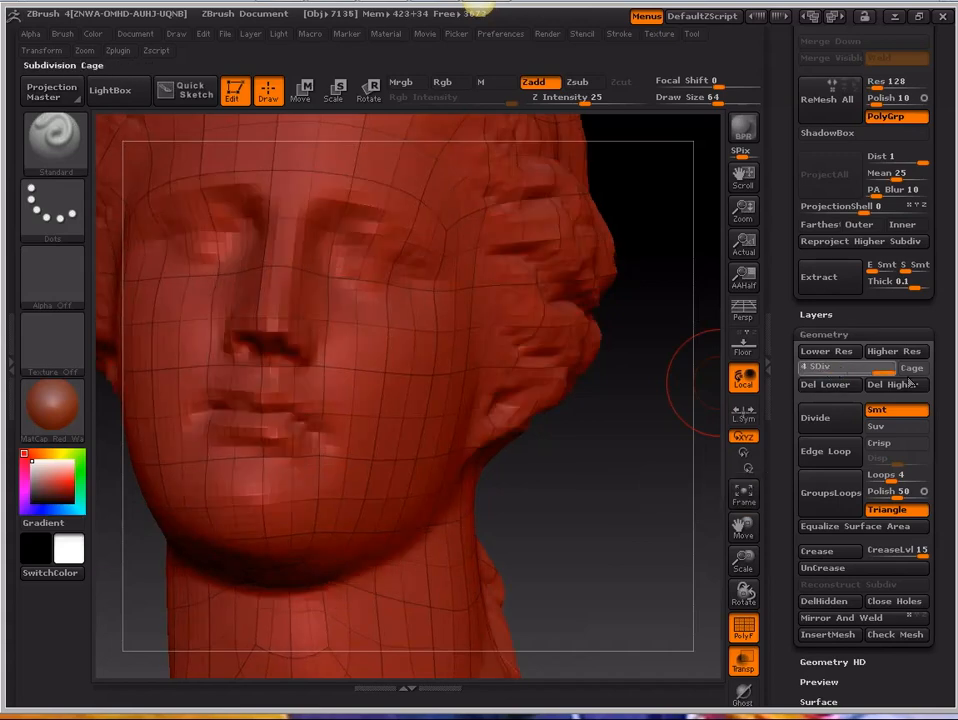
{"action": "right_click_drag", "start_coordinate": [342, 475], "coordinate": [432, 434], "text": "ctrl"}
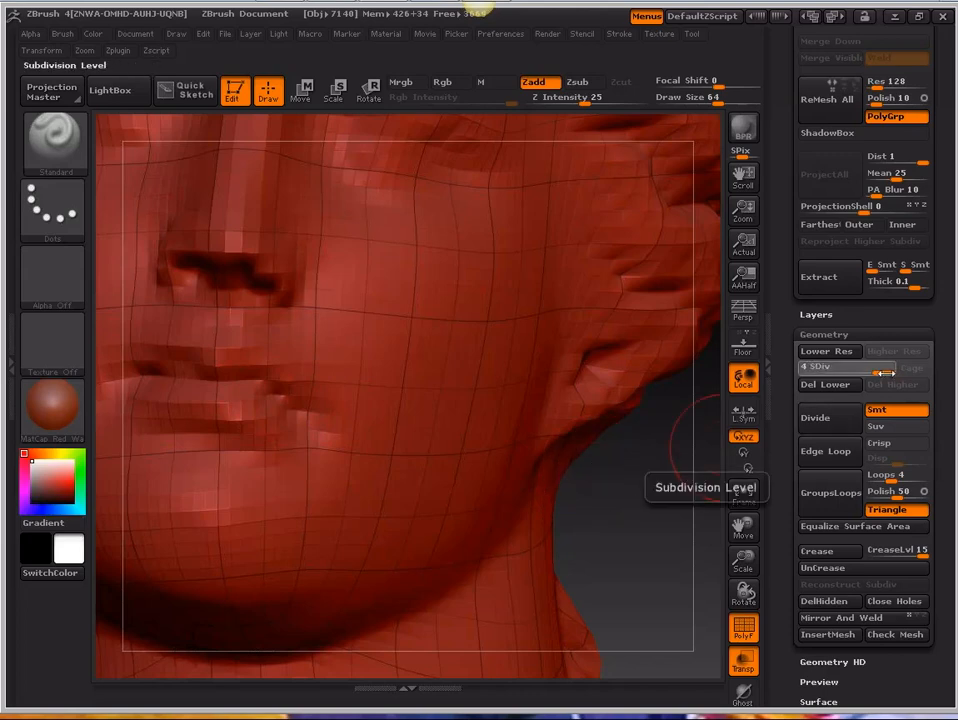
Step: Lower Skin_demohead to subdivision level 2 and choose the Move brush with a draw size of 15
{"action": "left_click_drag", "start_coordinate": [886, 372], "coordinate": [820, 370]}
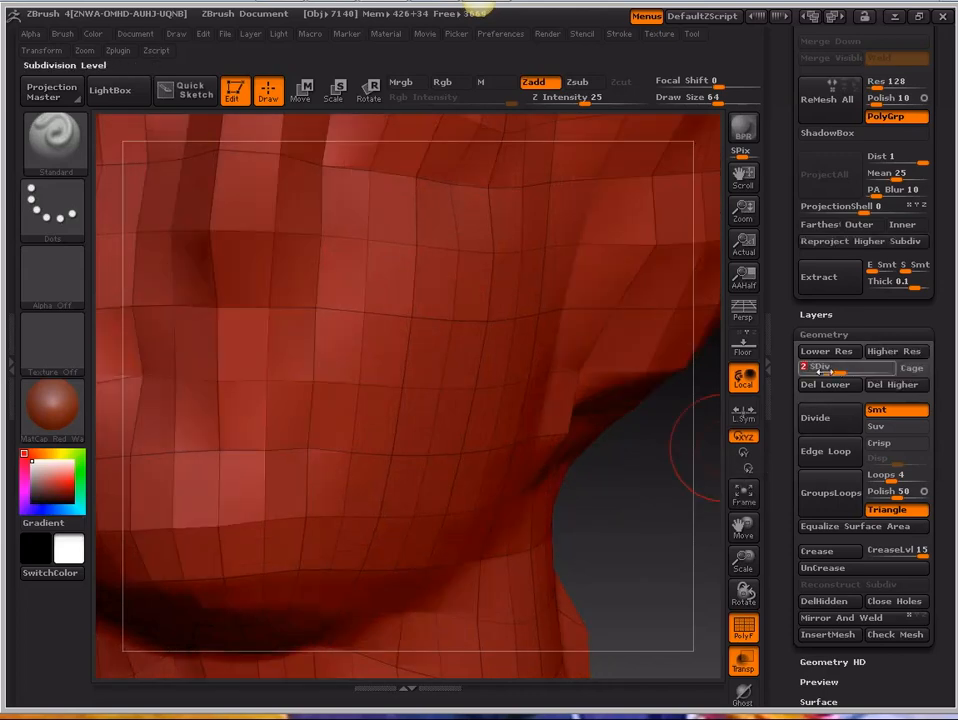
{"action": "key", "text": "space"}
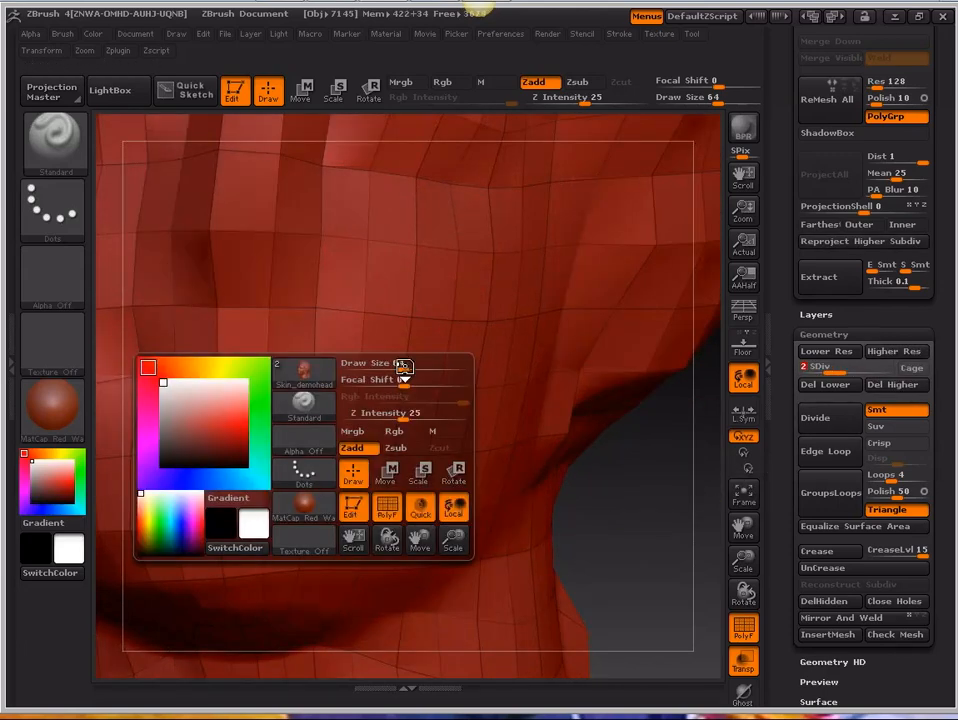
{"action": "left_click", "coordinate": [305, 405]}
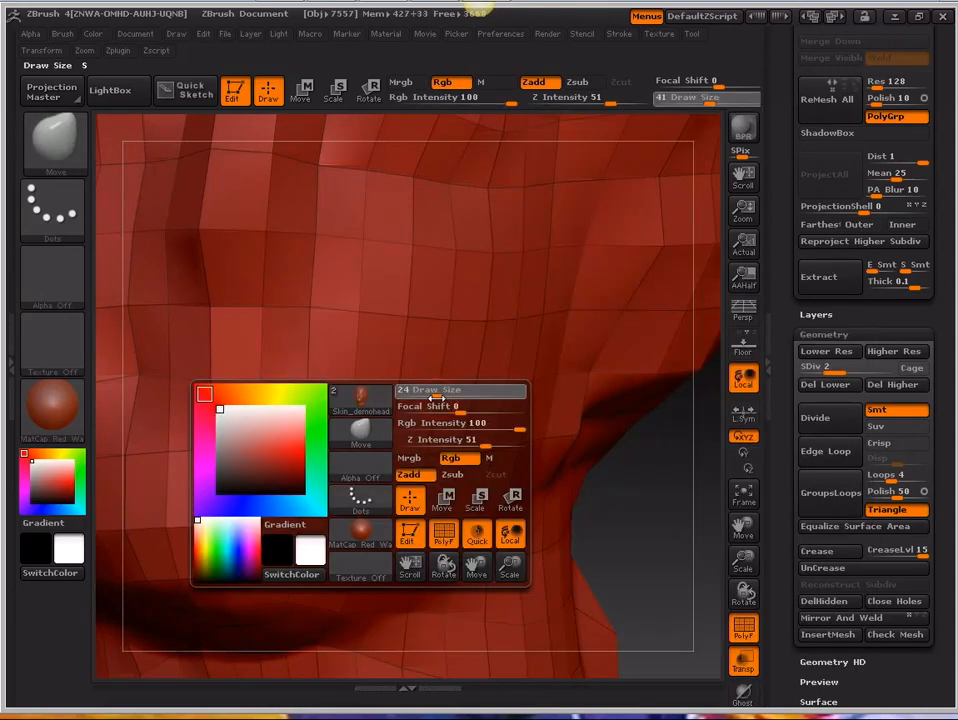
{"action": "left_click_drag", "start_coordinate": [436, 397], "coordinate": [420, 397]}
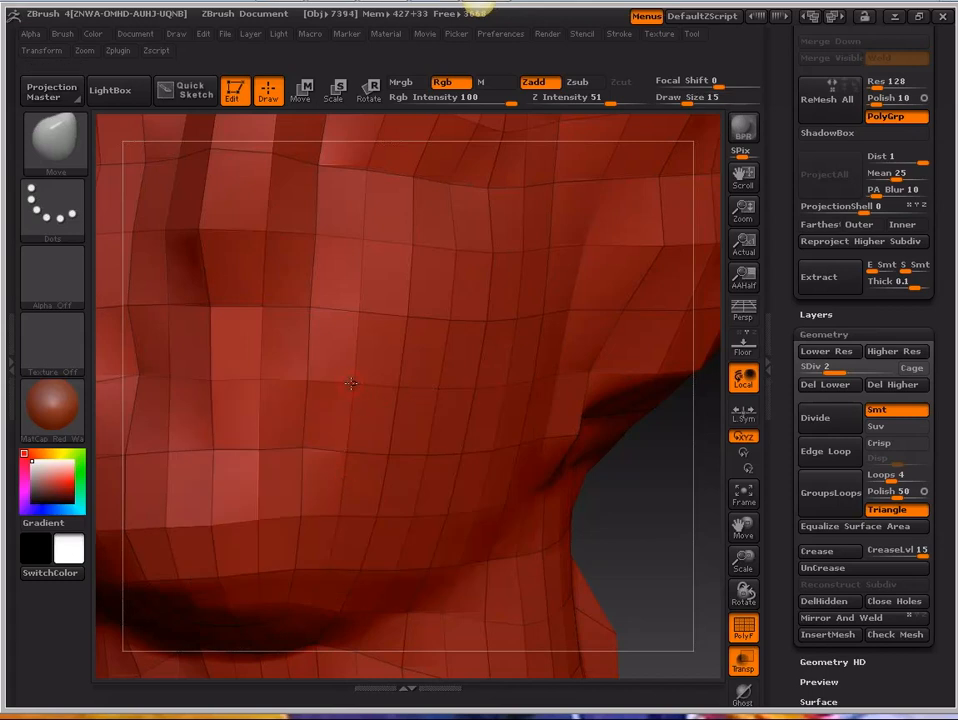
Step: Pull the level 2 cage vertices beside the mouth corner and on the lower cheek downward to bend the edge flow
{"action": "left_click_drag", "start_coordinate": [350, 387], "coordinate": [339, 424]}
{"action": "left_click_drag", "start_coordinate": [309, 381], "coordinate": [303, 427]}
{"action": "left_click_drag", "start_coordinate": [396, 387], "coordinate": [387, 415]}
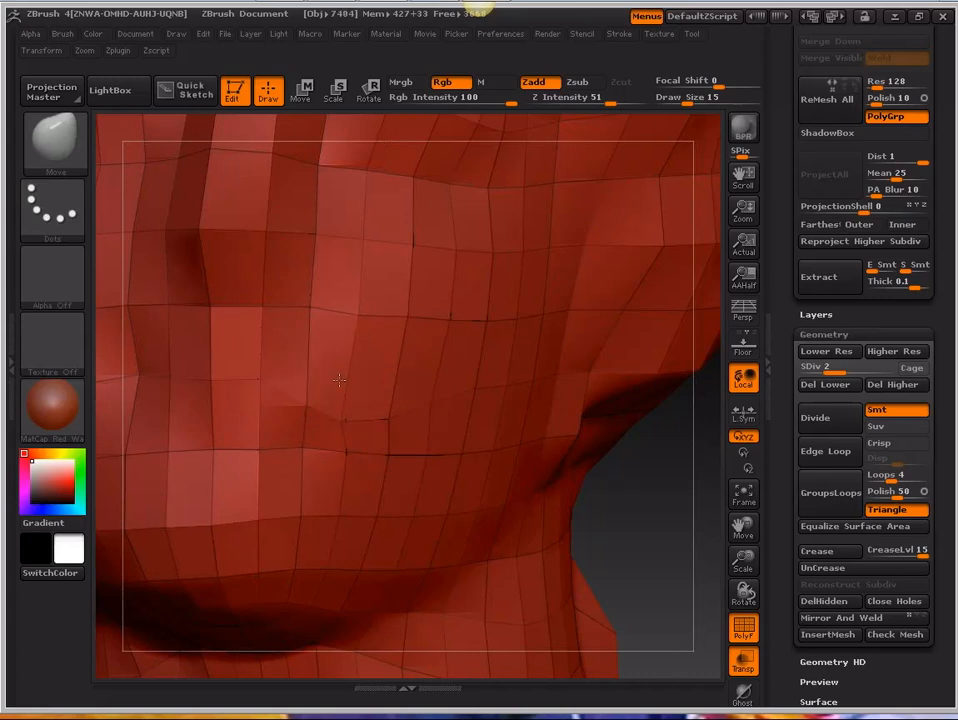
{"action": "left_click_drag", "start_coordinate": [408, 317], "coordinate": [383, 371]}
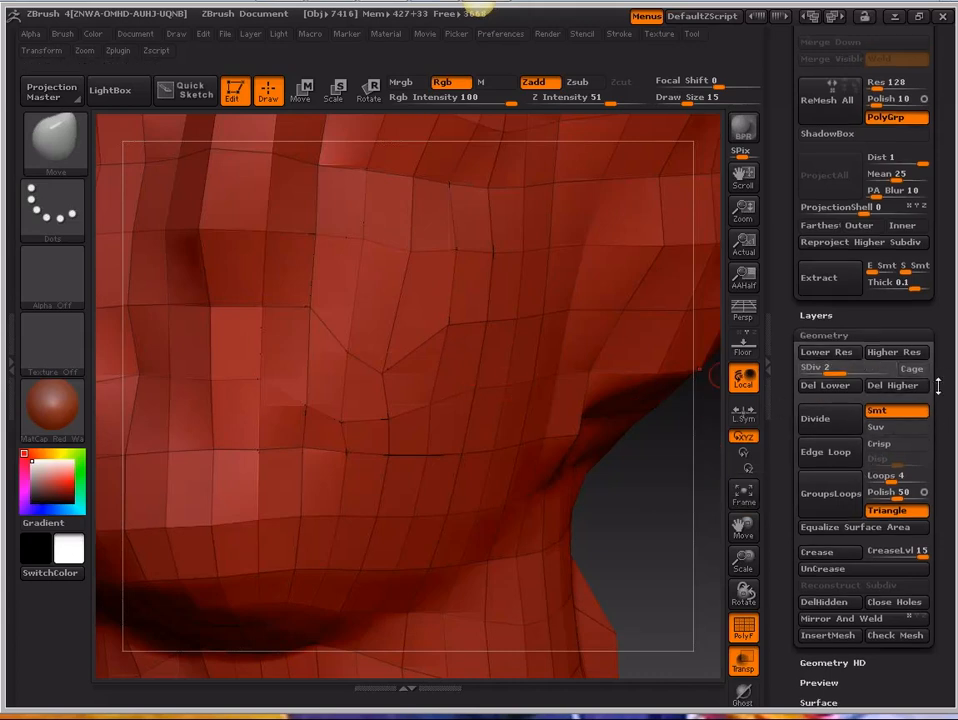
Step: Reproject the higher subdivision levels onto the edited cage and inspect the edge flow around the mouth
{"action": "left_click_drag", "start_coordinate": [938, 386], "coordinate": [938, 484]}
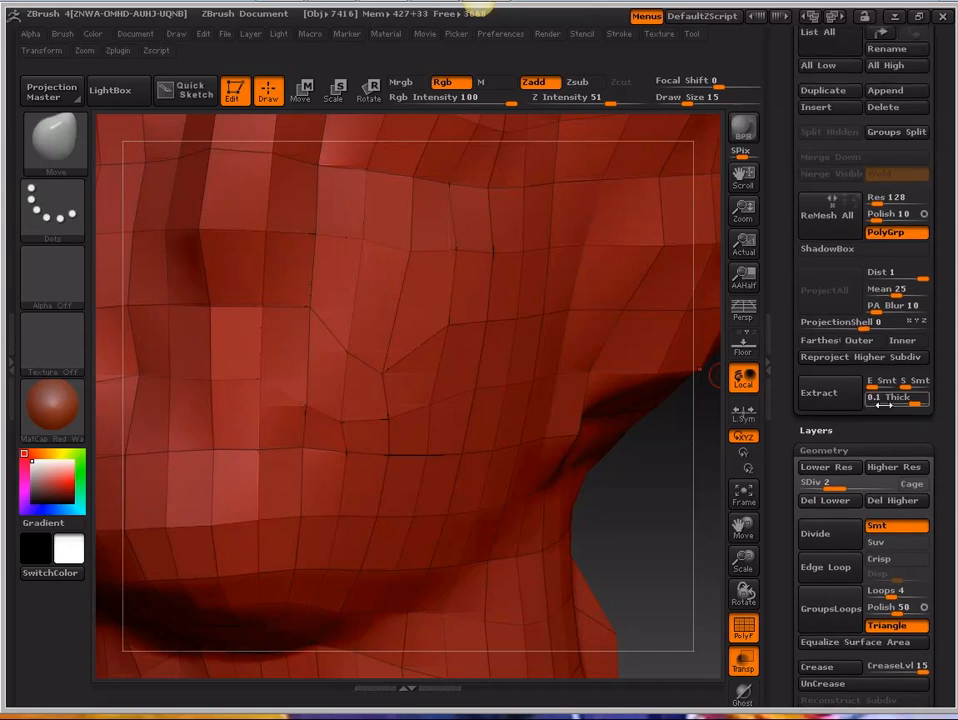
{"action": "left_click", "coordinate": [866, 358]}
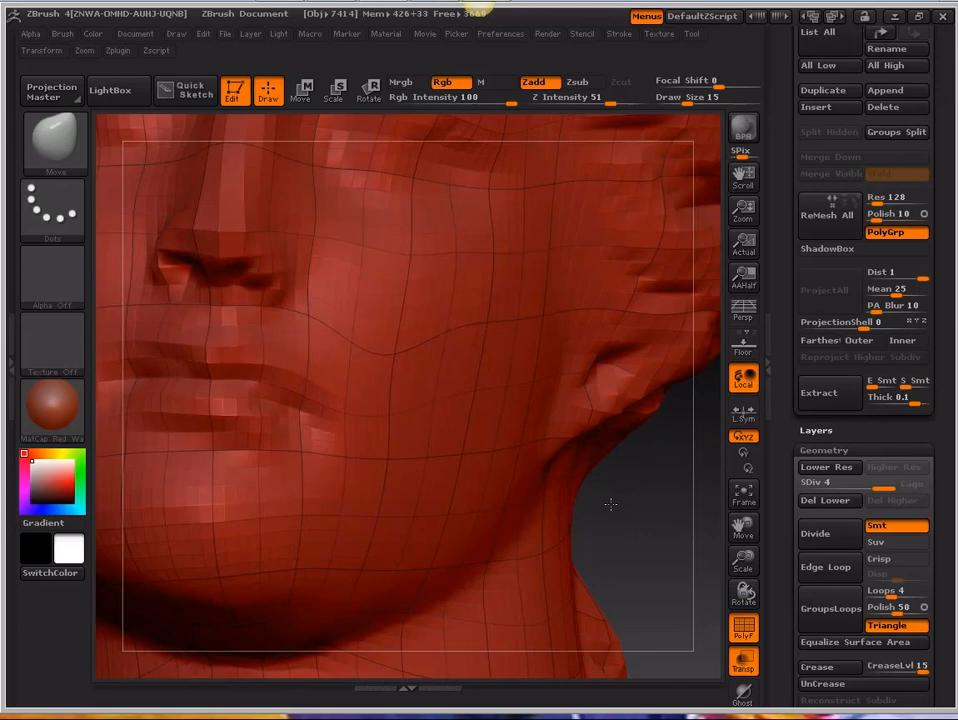
{"action": "left_click_drag", "start_coordinate": [610, 504], "coordinate": [502, 440]}
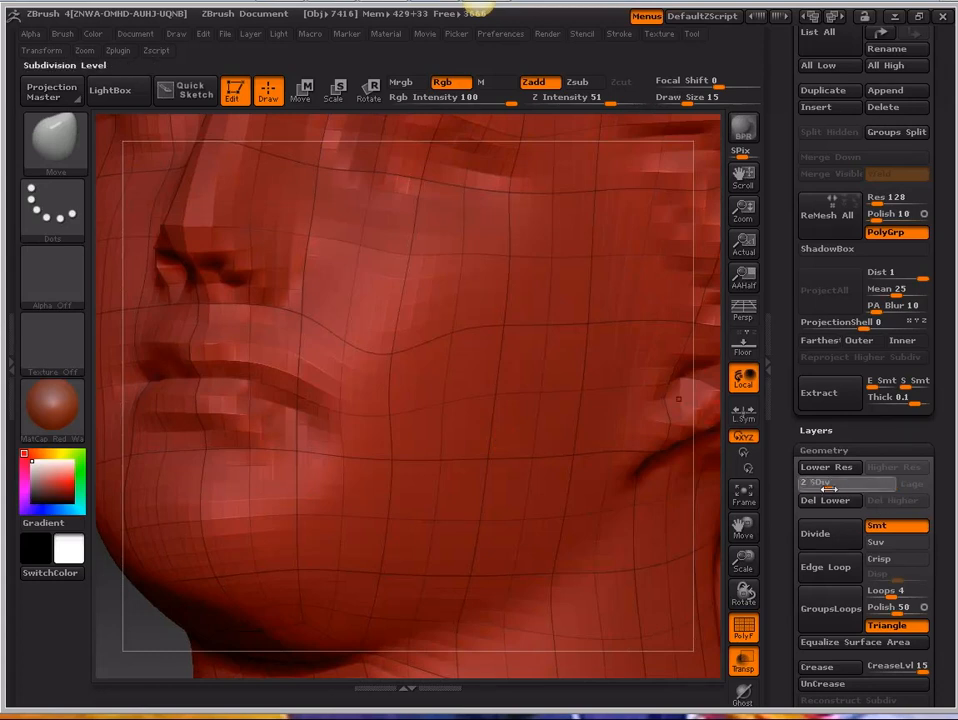
Step: Shift more cage vertices around the mouth corner and upper cheek at subdivision level 2, and reproject the higher levels
{"action": "left_click_drag", "start_coordinate": [885, 488], "coordinate": [835, 488]}
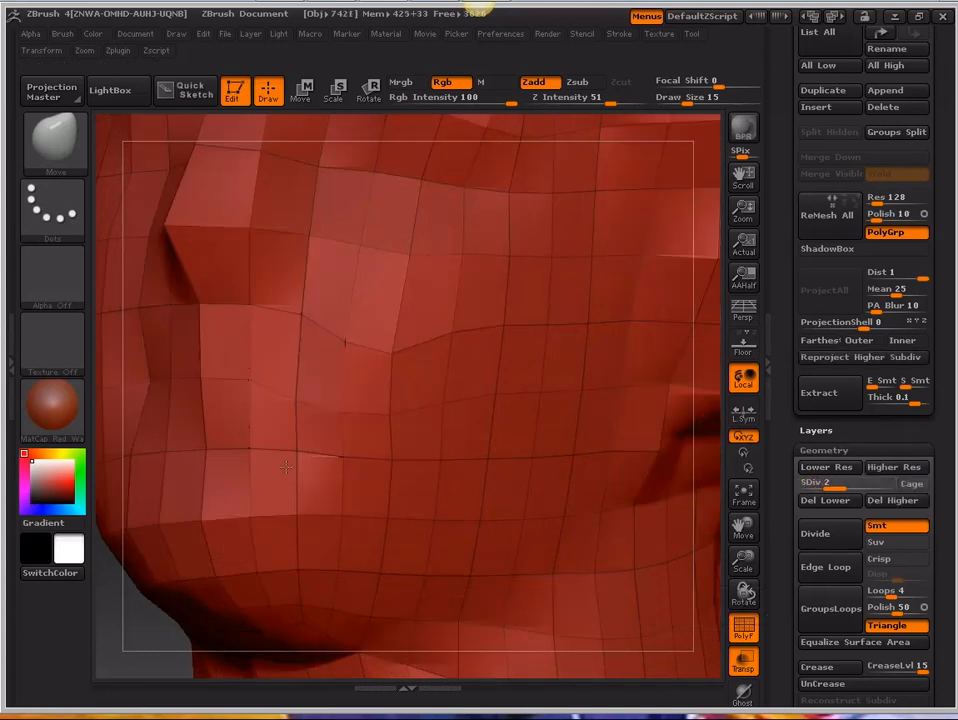
{"action": "mouse_move", "coordinate": [344, 413]}
{"action": "left_mouse_down"}
{"action": "mouse_move", "coordinate": [347, 437]}
{"action": "mouse_move", "coordinate": [396, 441]}
{"action": "left_mouse_up"}
{"action": "mouse_move", "coordinate": [342, 459]}
{"action": "left_mouse_down"}
{"action": "mouse_move", "coordinate": [336, 481]}
{"action": "mouse_move", "coordinate": [297, 464]}
{"action": "left_mouse_up"}
{"action": "left_click_drag", "start_coordinate": [393, 460], "coordinate": [394, 480]}
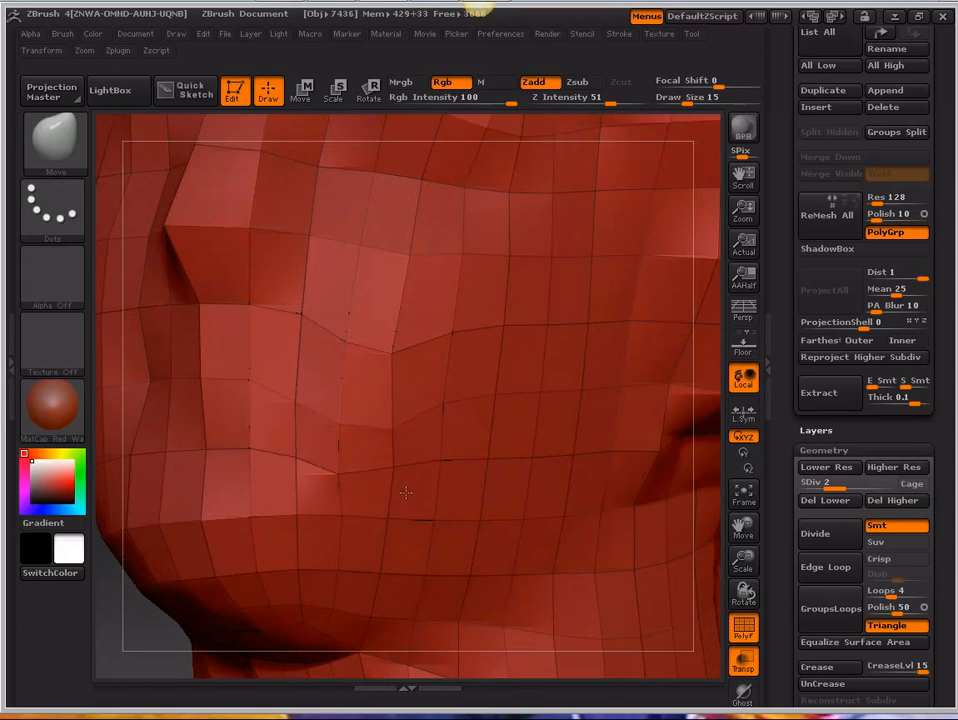
{"action": "left_click_drag", "start_coordinate": [411, 255], "coordinate": [405, 271]}
{"action": "left_click_drag", "start_coordinate": [357, 246], "coordinate": [353, 269]}
{"action": "left_click", "coordinate": [898, 360]}
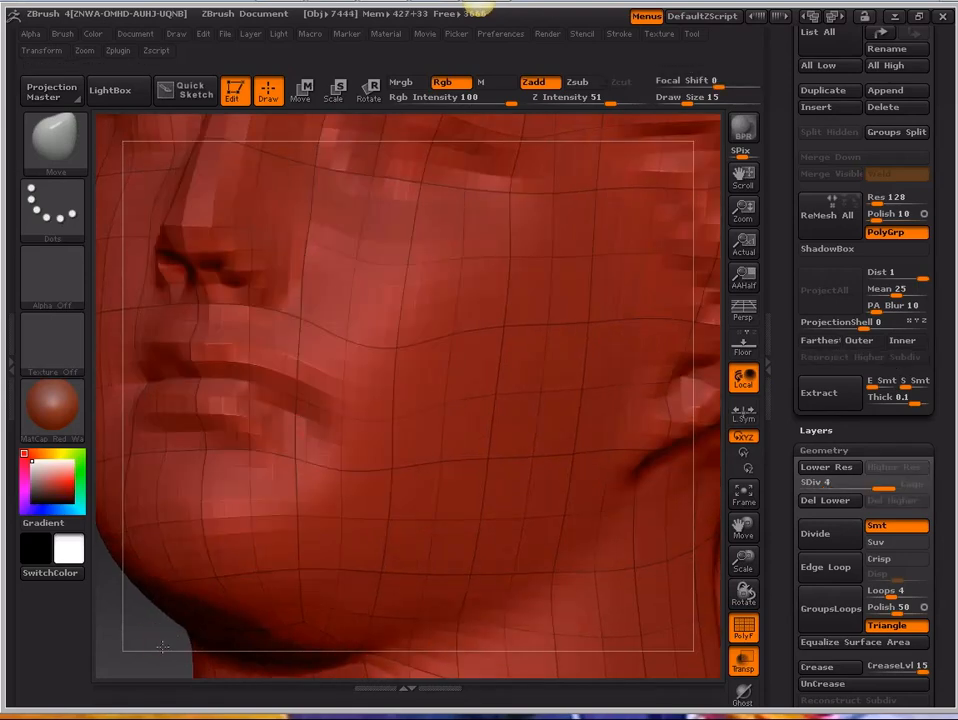
{"action": "left_click_drag", "start_coordinate": [162, 647], "coordinate": [187, 497]}
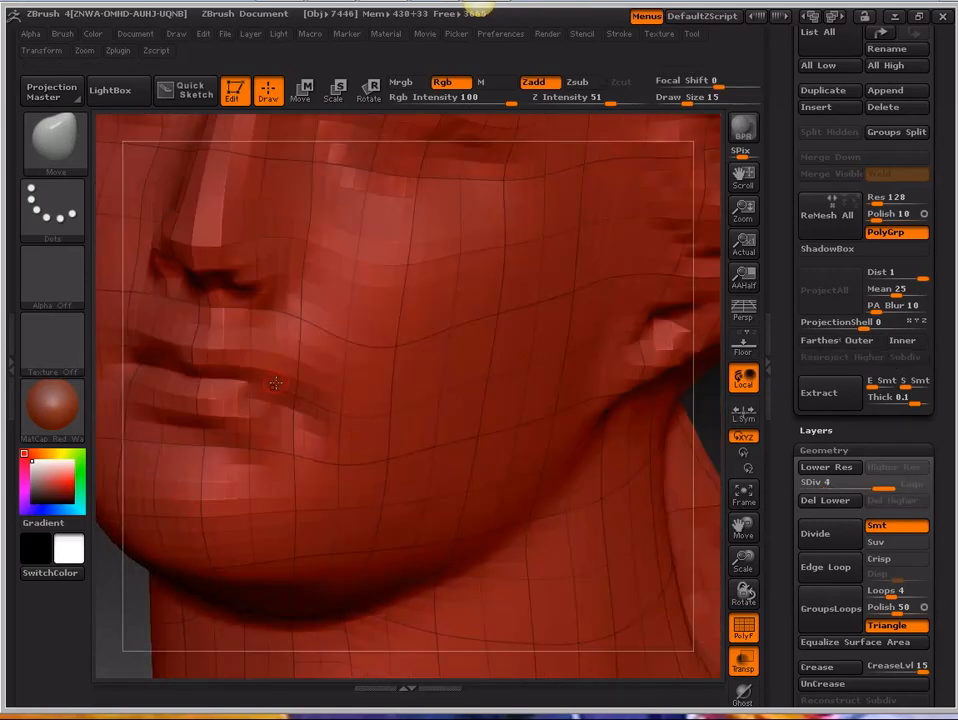
Step: Return to subdivision level 2, reproject the higher levels once more, and check the whole head from the front
{"action": "left_click_drag", "start_coordinate": [885, 489], "coordinate": [835, 491]}
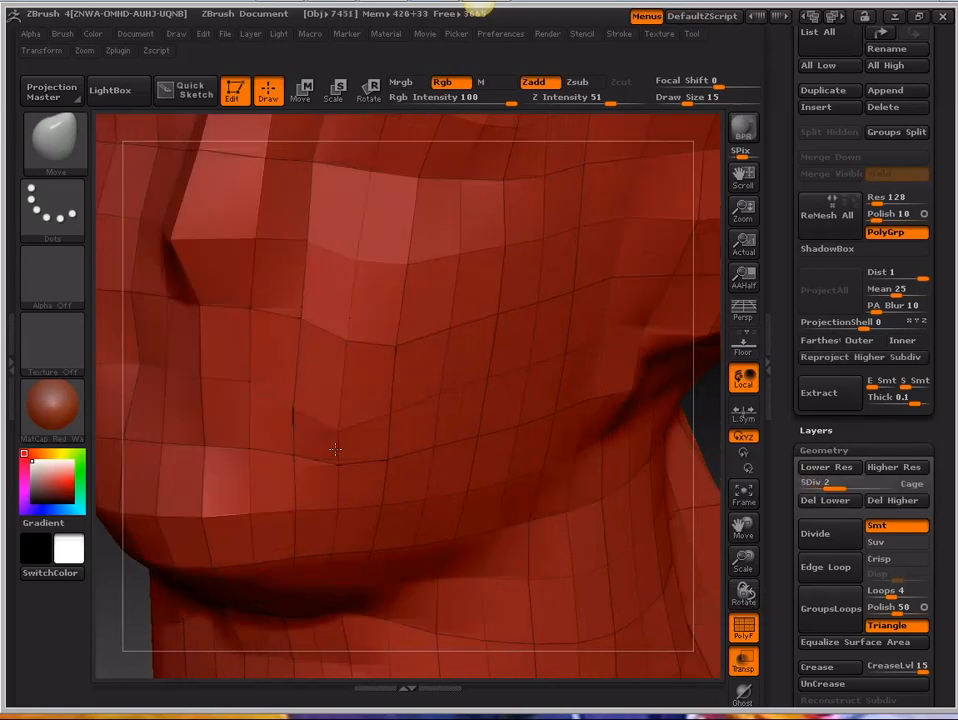
{"action": "left_click", "coordinate": [858, 357]}
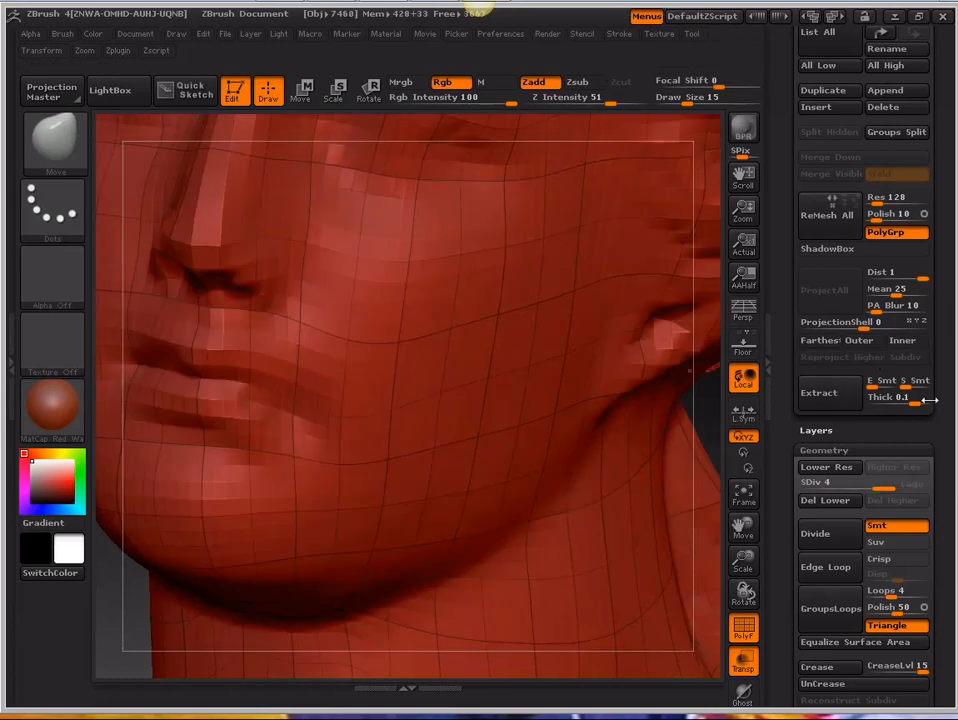
{"action": "mouse_move", "coordinate": [567, 400]}
{"action": "right_mouse_down", "text": "ctrl"}
{"action": "mouse_move", "coordinate": [543, 361]}
{"action": "mouse_move", "coordinate": [583, 581]}
{"action": "mouse_move", "coordinate": [615, 485]}
{"action": "right_mouse_up", "text": "ctrl"}
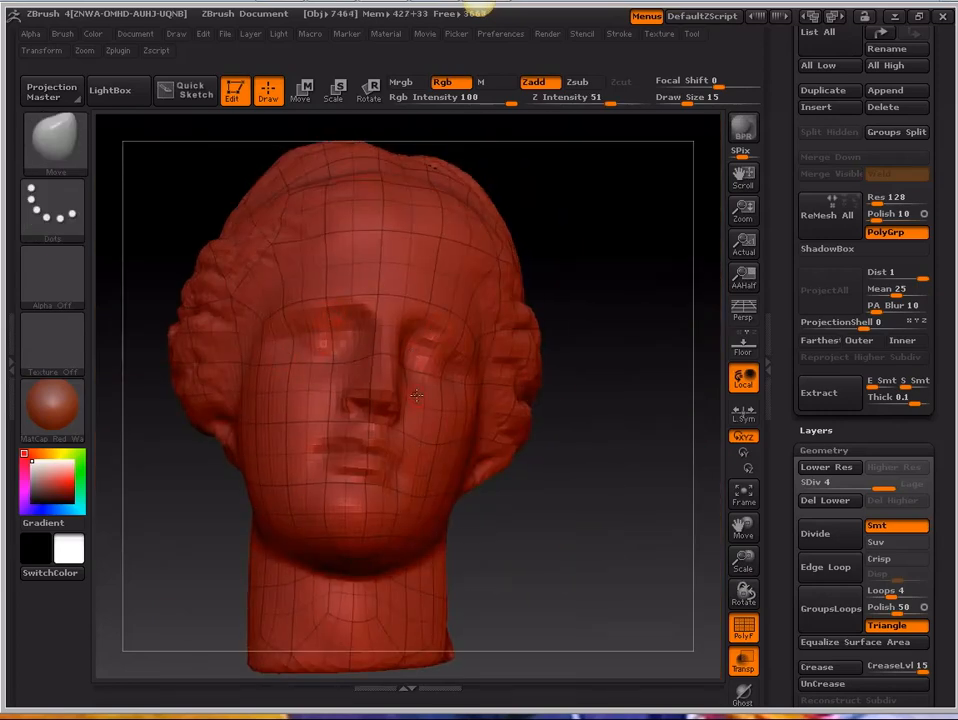
{"action": "mouse_move", "coordinate": [595, 286]}
{"action": "left_mouse_down"}
{"action": "mouse_move", "coordinate": [604, 299]}
{"action": "mouse_move", "coordinate": [360, 304]}
{"action": "mouse_move", "coordinate": [712, 314]}
{"action": "left_mouse_up"}
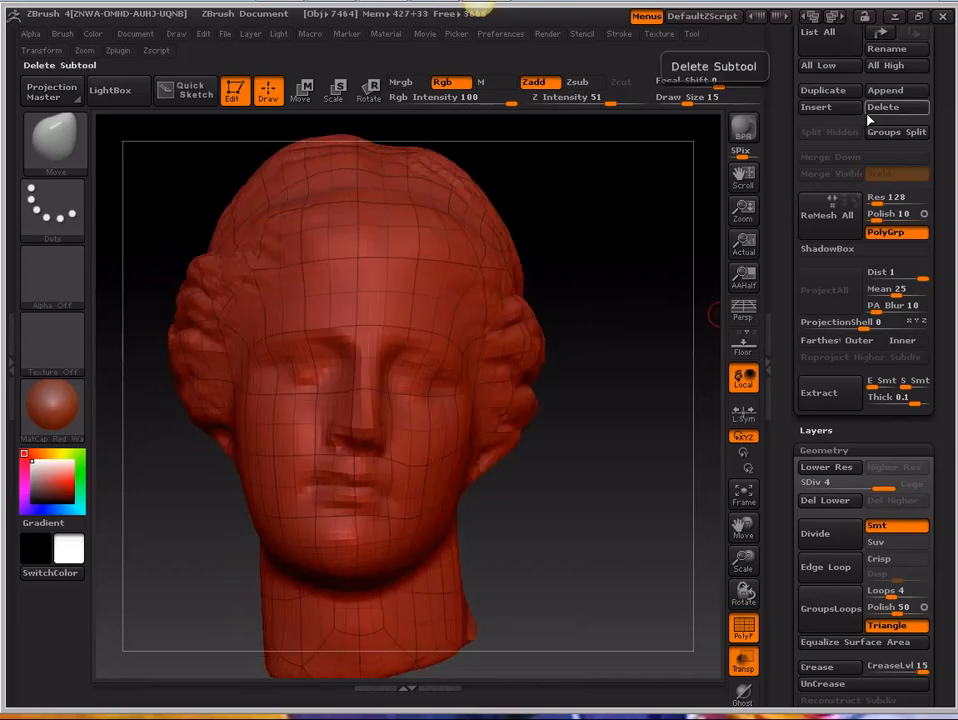
Step: Switch to Rhinoceros to look at the webinarHeads 001 document, and return to ZBrush
{"action": "key", "text": "alt+Tab"}
{"action": "key", "text": "alt+Tab"}
{"action": "key", "text": "alt+Tab"}
{"action": "key", "text": "alt+Tab"}
{"action": "key", "text": "alt+Tab"}
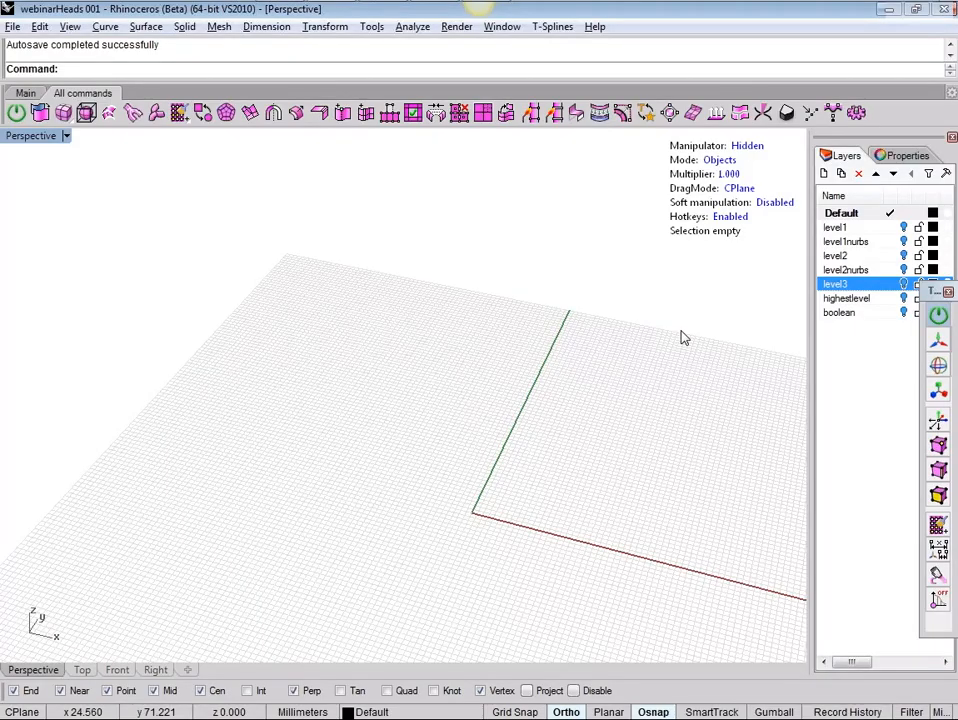
{"action": "key", "text": "alt+Tab"}
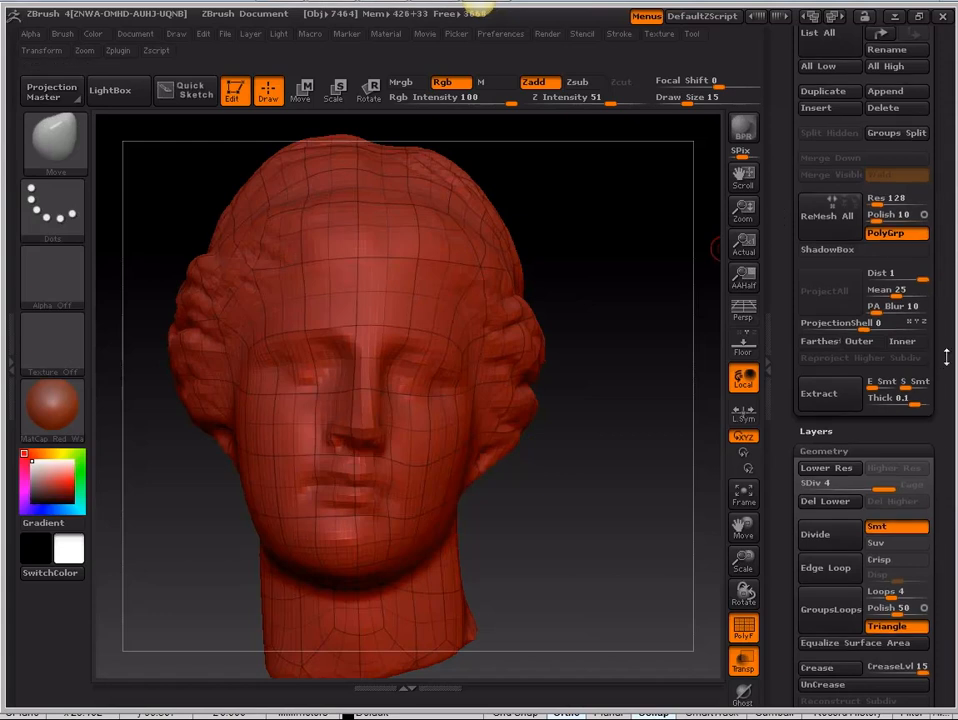
Step: Preview Skin_demohead at subdivision level 2, and return it to level 4
{"action": "left_click_drag", "start_coordinate": [946, 357], "coordinate": [946, 386]}
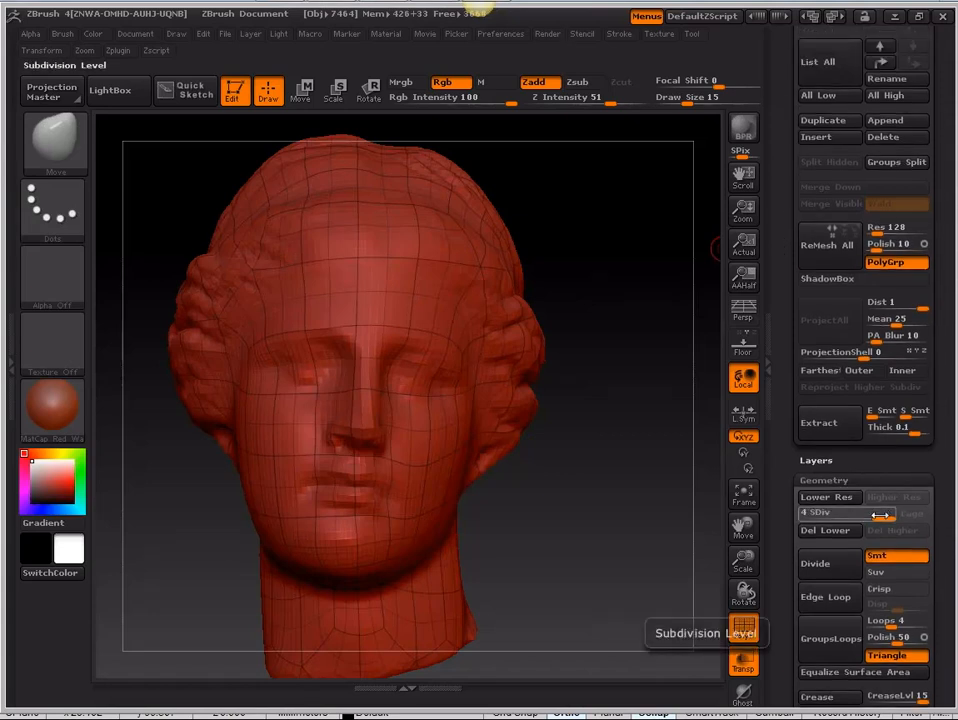
{"action": "left_click_drag", "start_coordinate": [883, 515], "coordinate": [912, 521]}
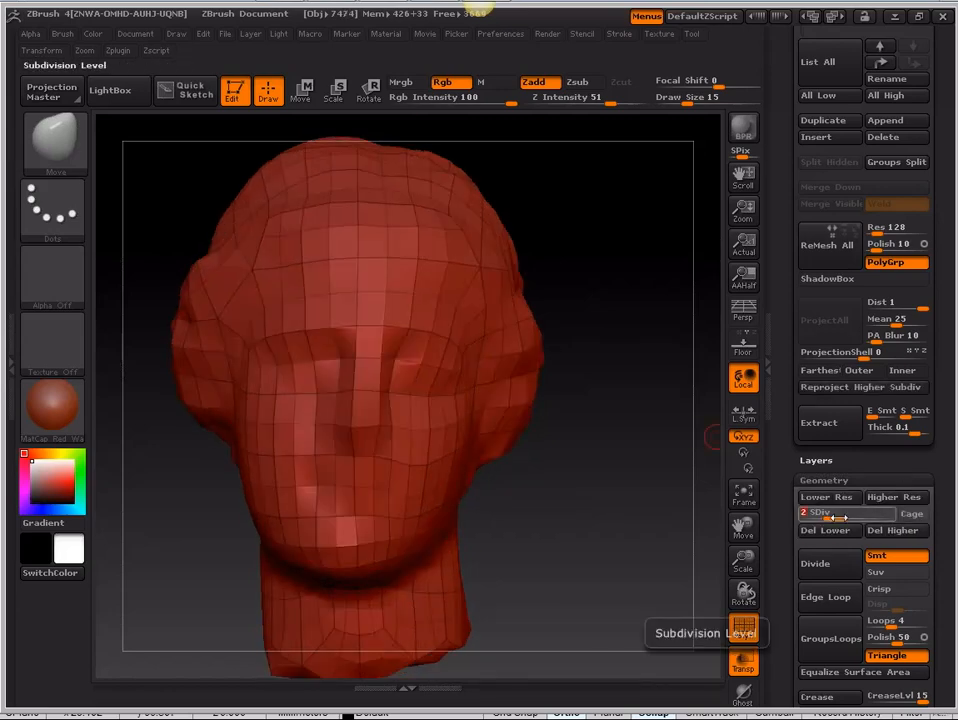
{"action": "left_click_drag", "start_coordinate": [947, 395], "coordinate": [936, 571]}
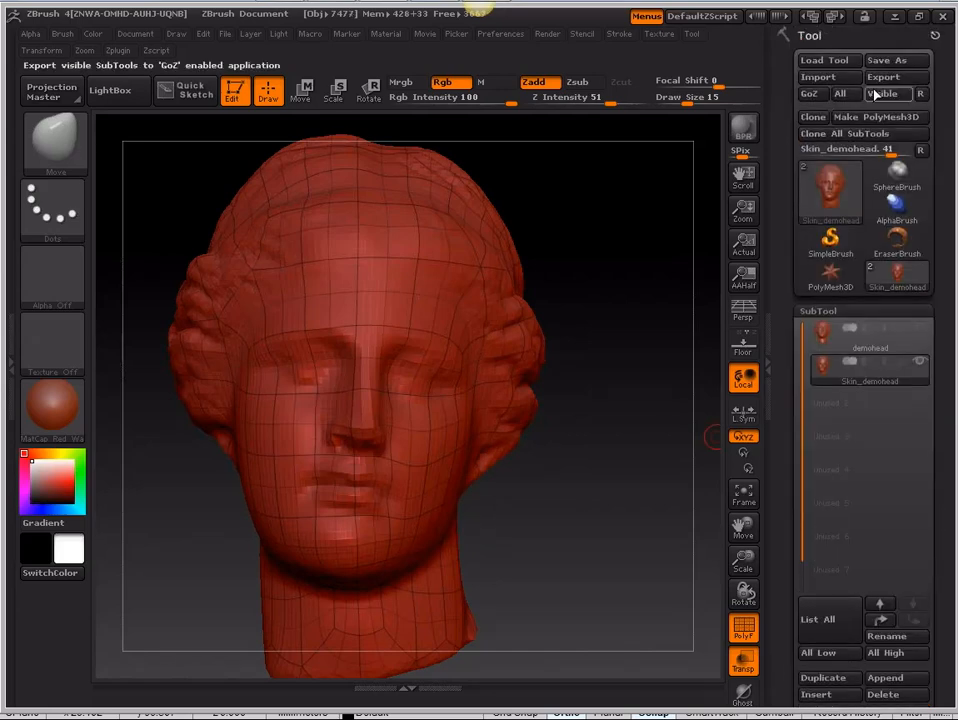
Step: Set Skin_demohead to subdivision level 3 and export it to the tsplines folder as an OBJ file named Skin_demohead
{"action": "left_click", "coordinate": [883, 77]}
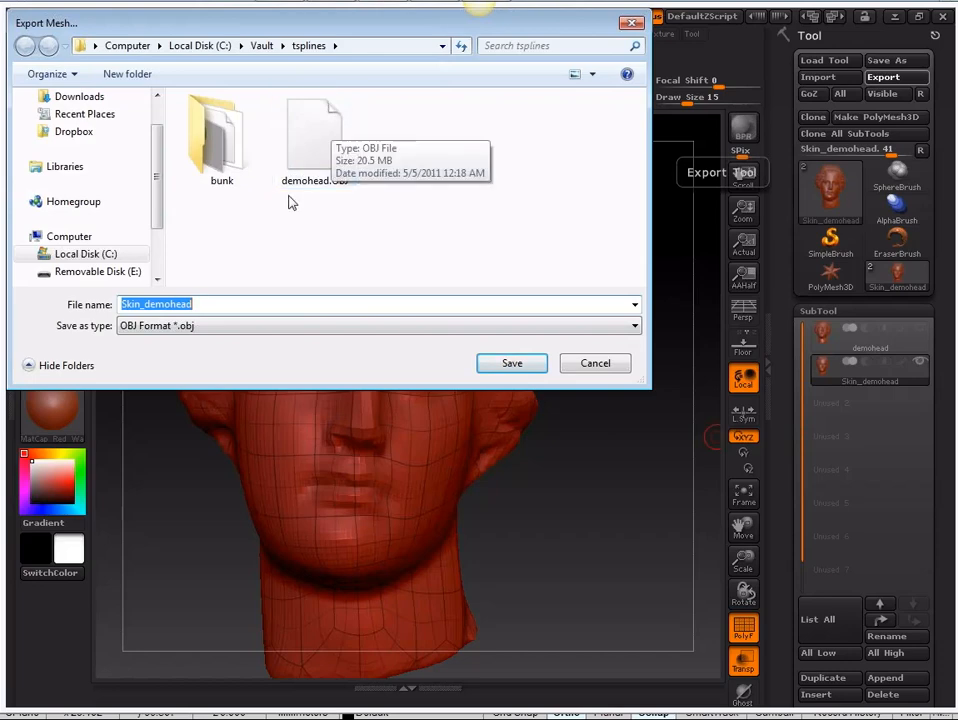
{"action": "left_click", "coordinate": [596, 364]}
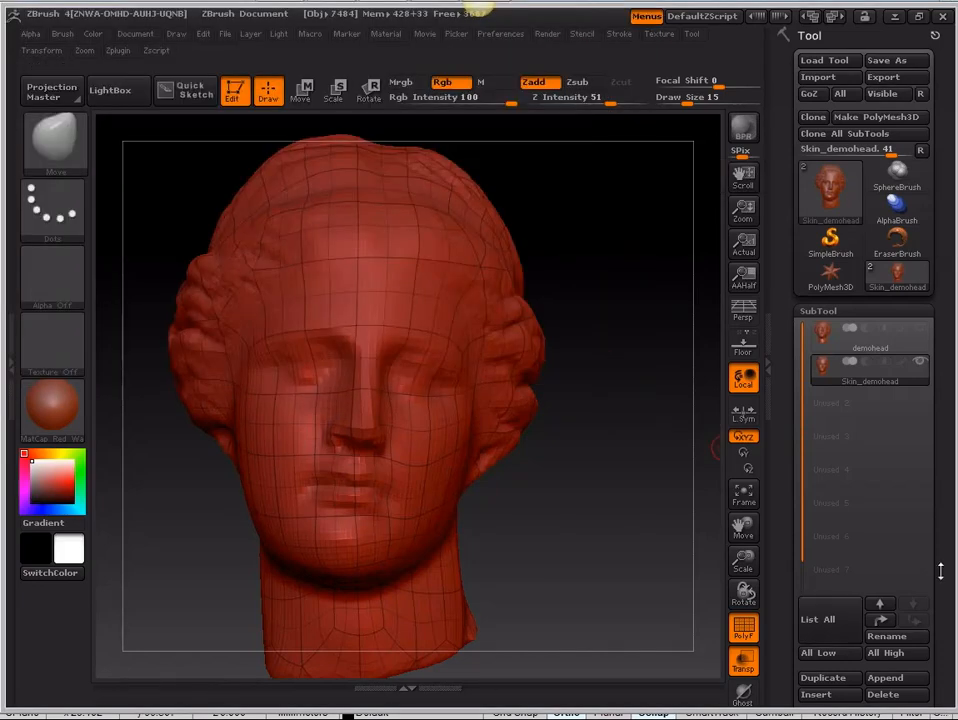
{"action": "left_click_drag", "start_coordinate": [941, 571], "coordinate": [859, 395]}
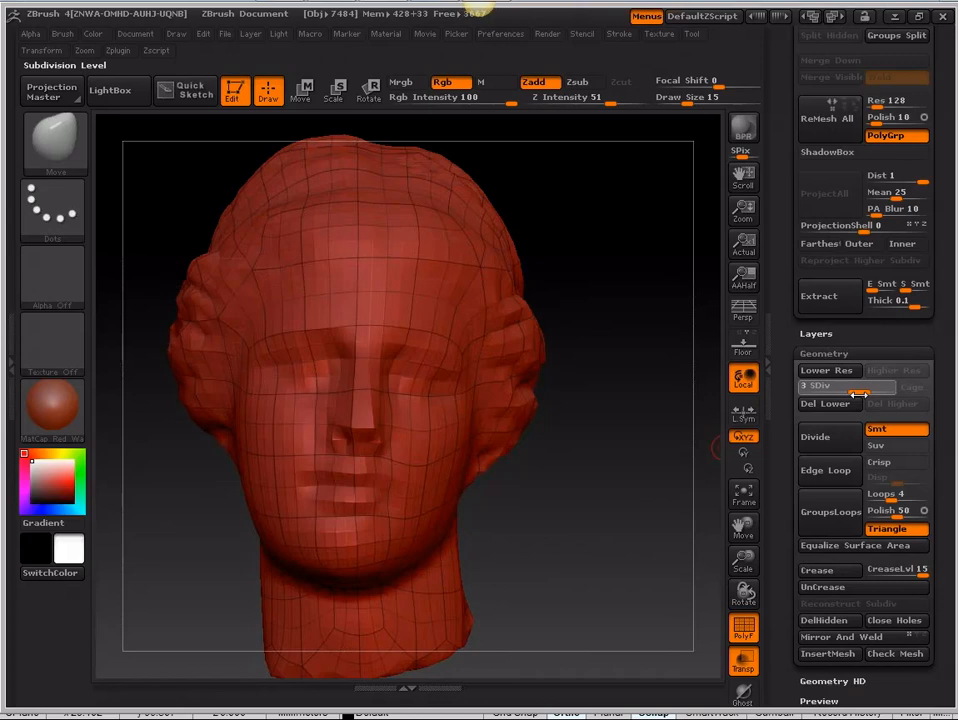
{"action": "left_click_drag", "start_coordinate": [947, 348], "coordinate": [953, 690]}
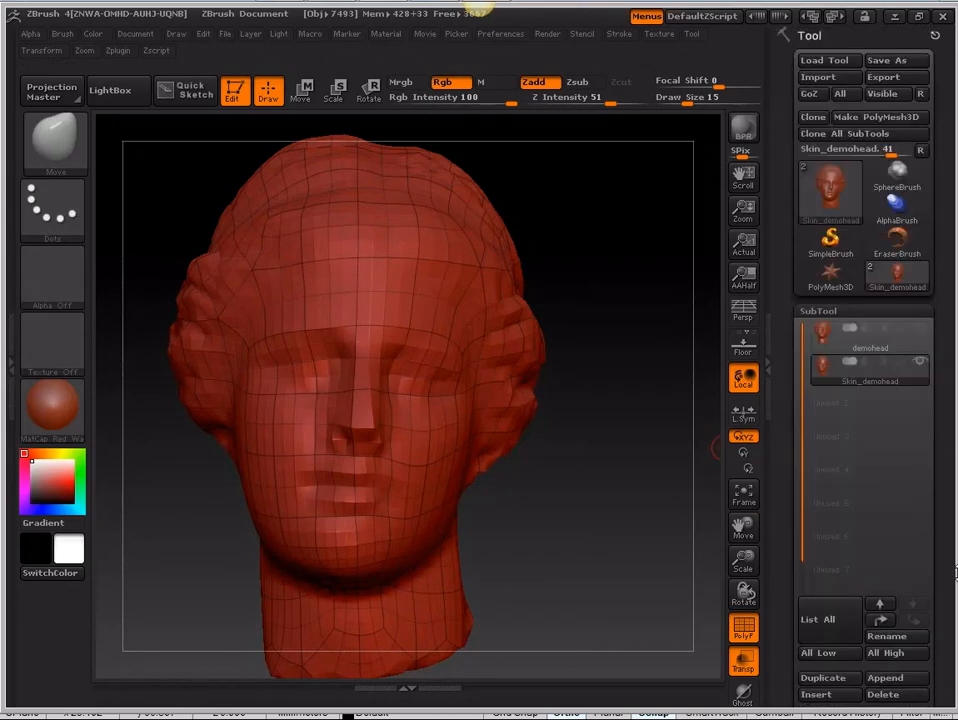
{"action": "left_click", "coordinate": [907, 84]}
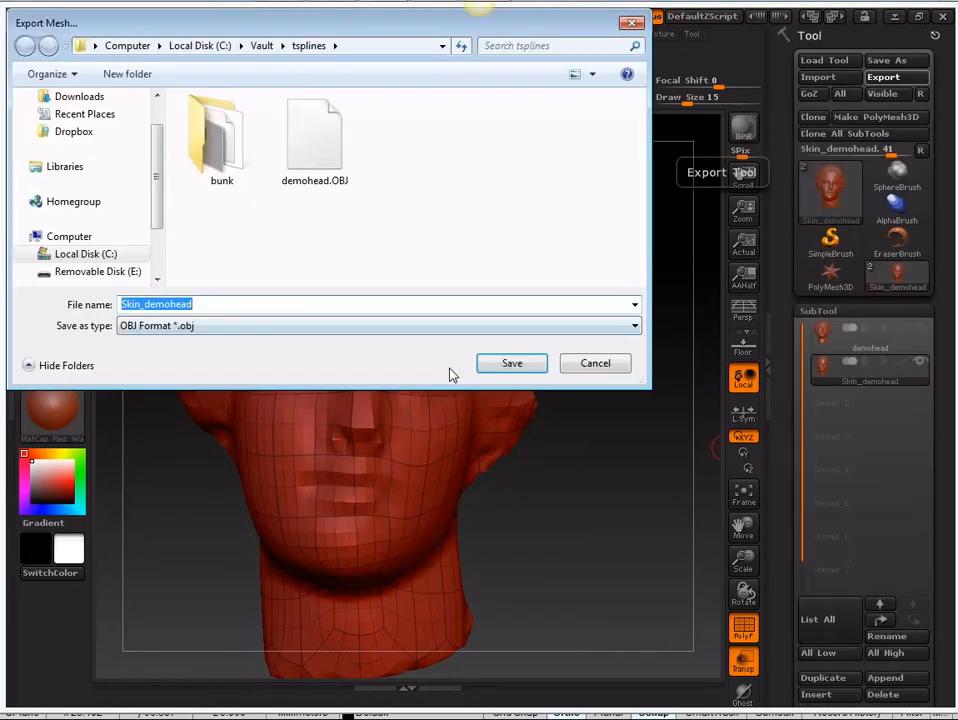
{"action": "left_click", "coordinate": [510, 363]}
Step: Switch to Rhinoceros and turn on the layers level1, level2 and level3 in the webinarHeads 001 document
{"action": "key", "text": "alt+Tab"}
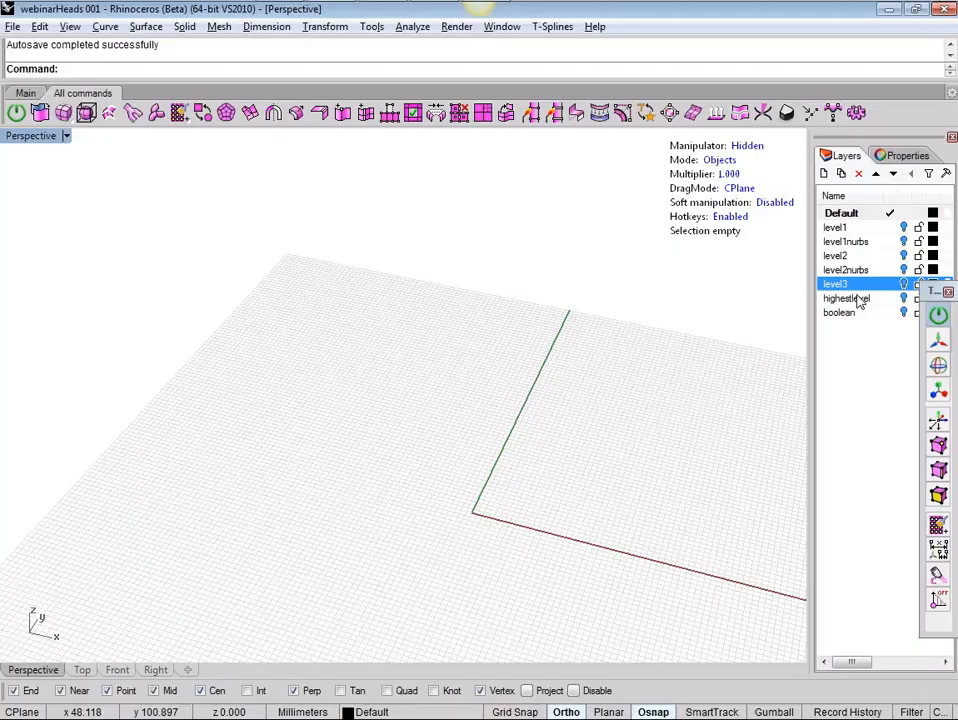
{"action": "left_click", "coordinate": [904, 227]}
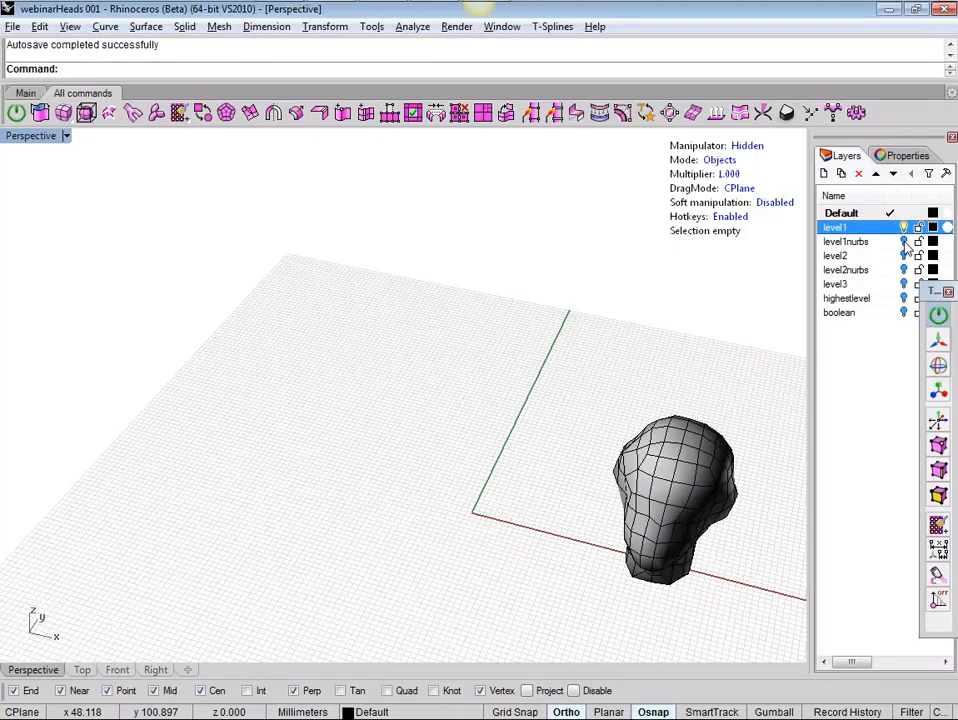
{"action": "left_click", "coordinate": [904, 255]}
{"action": "left_click", "coordinate": [904, 284]}
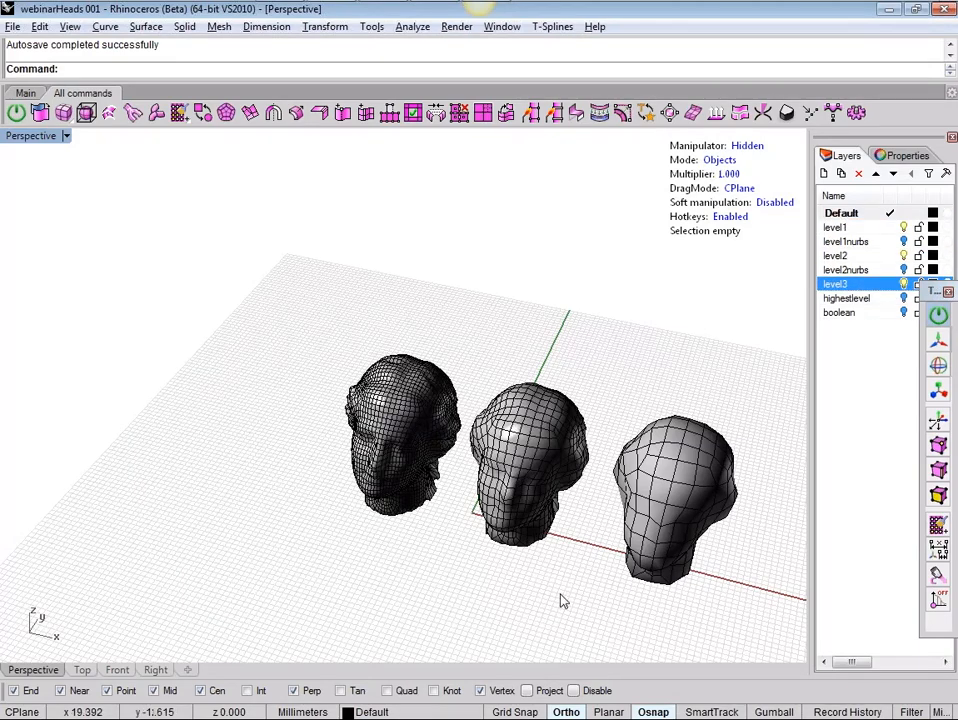
Step: Compare the mesh density and edge flow of the level1, level2 and level3 heads from several angles
{"action": "right_click_drag", "start_coordinate": [562, 600], "coordinate": [642, 484]}
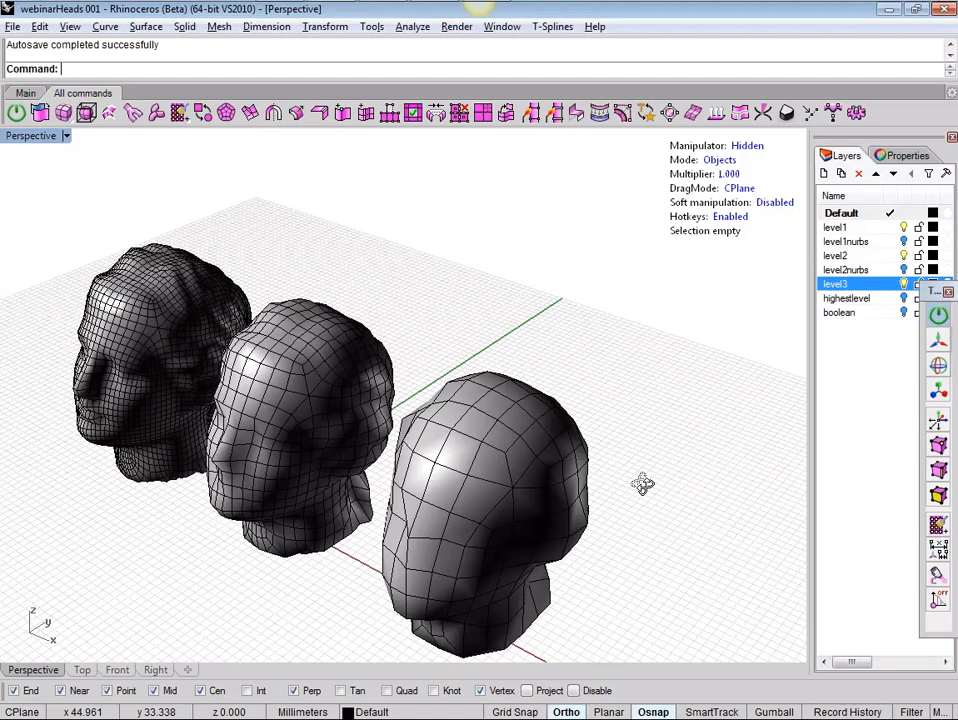
{"action": "right_click_drag", "start_coordinate": [642, 484], "coordinate": [640, 440]}
{"action": "left_click", "coordinate": [338, 374]}
{"action": "key", "text": "Escape"}
{"action": "right_click_drag", "start_coordinate": [450, 480], "coordinate": [612, 401]}
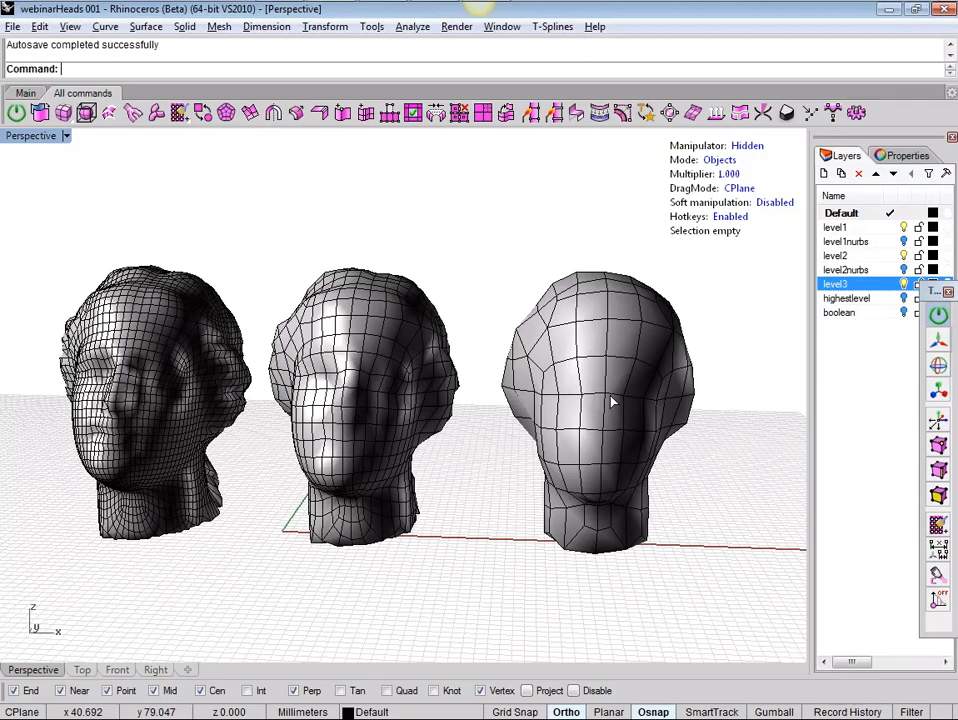
{"action": "left_click", "coordinate": [612, 401]}
{"action": "right_click_drag", "start_coordinate": [612, 401], "coordinate": [583, 466]}
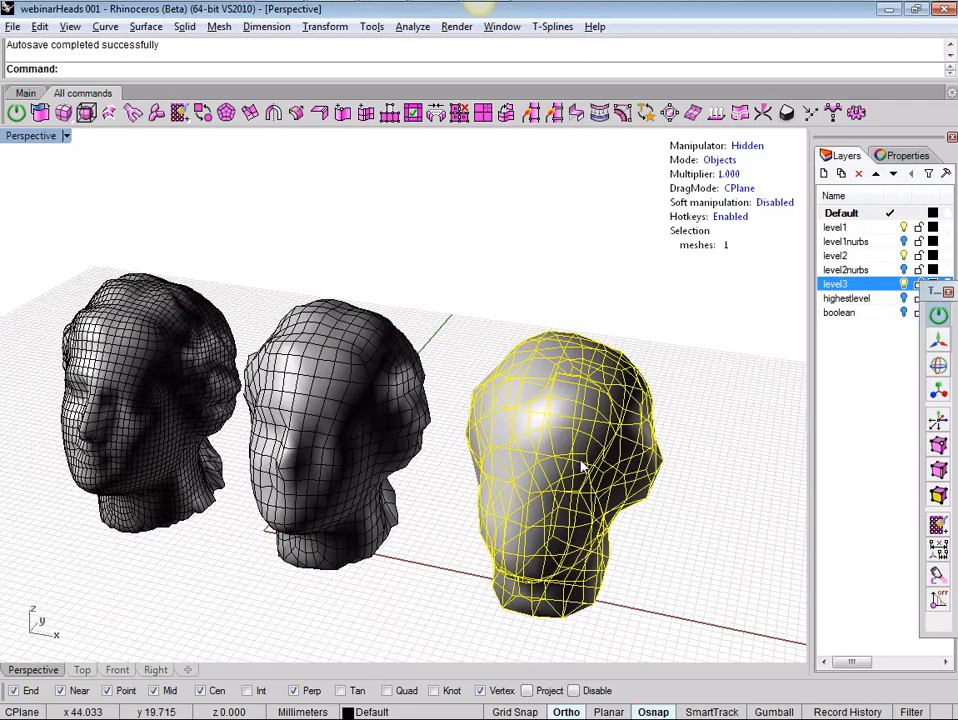
{"action": "left_click", "coordinate": [668, 523]}
{"action": "right_click_drag", "start_coordinate": [668, 523], "coordinate": [669, 520]}
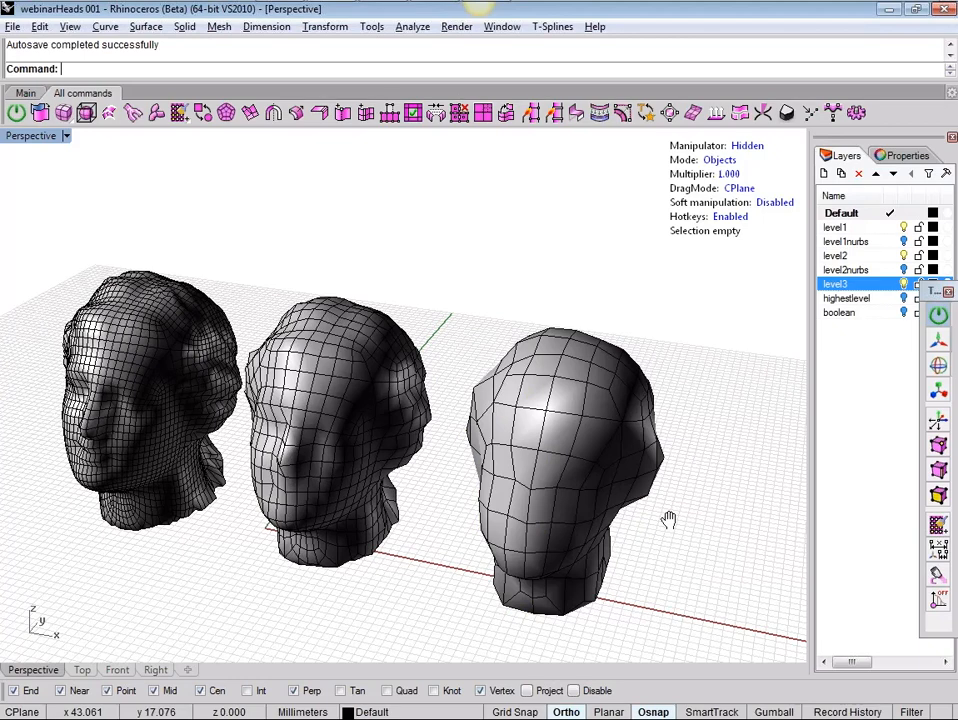
{"action": "right_click_drag", "start_coordinate": [668, 520], "coordinate": [694, 448], "text": "shift"}
{"action": "left_click", "coordinate": [655, 415]}
{"action": "right_click_drag", "start_coordinate": [655, 415], "coordinate": [711, 455]}
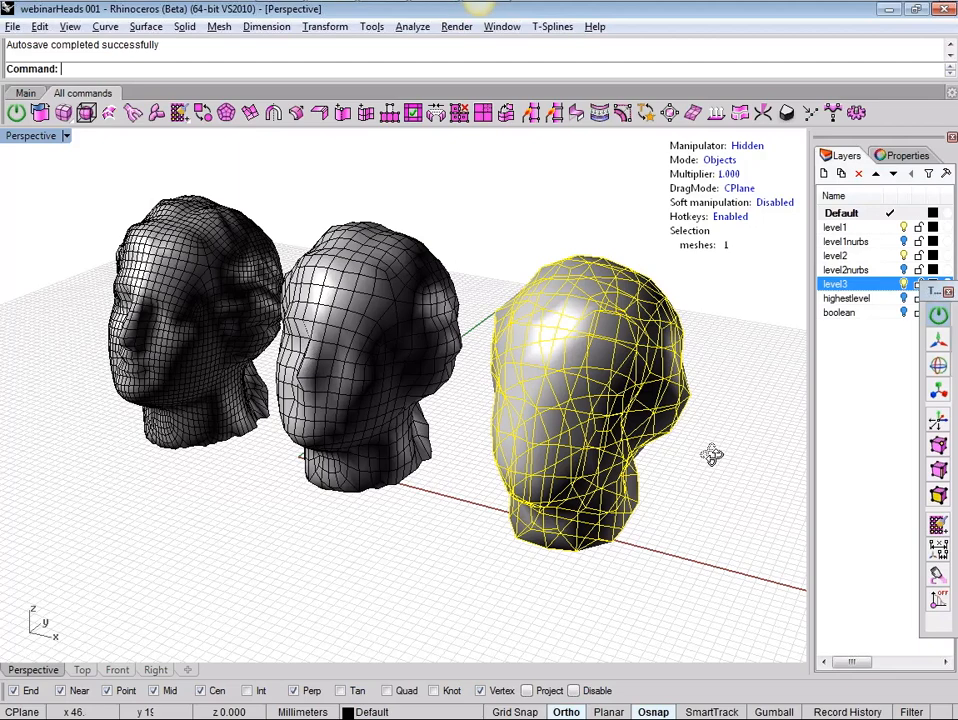
{"action": "left_click", "coordinate": [711, 455]}
{"action": "right_click_drag", "start_coordinate": [711, 455], "coordinate": [600, 452]}
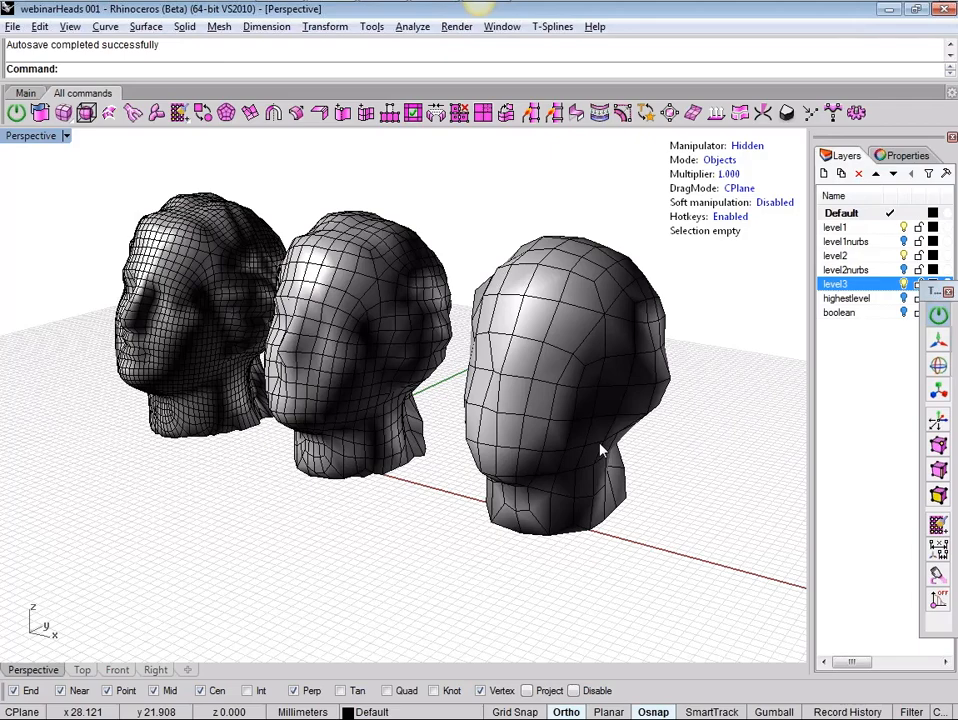
{"action": "right_click_drag", "start_coordinate": [600, 452], "coordinate": [510, 247]}
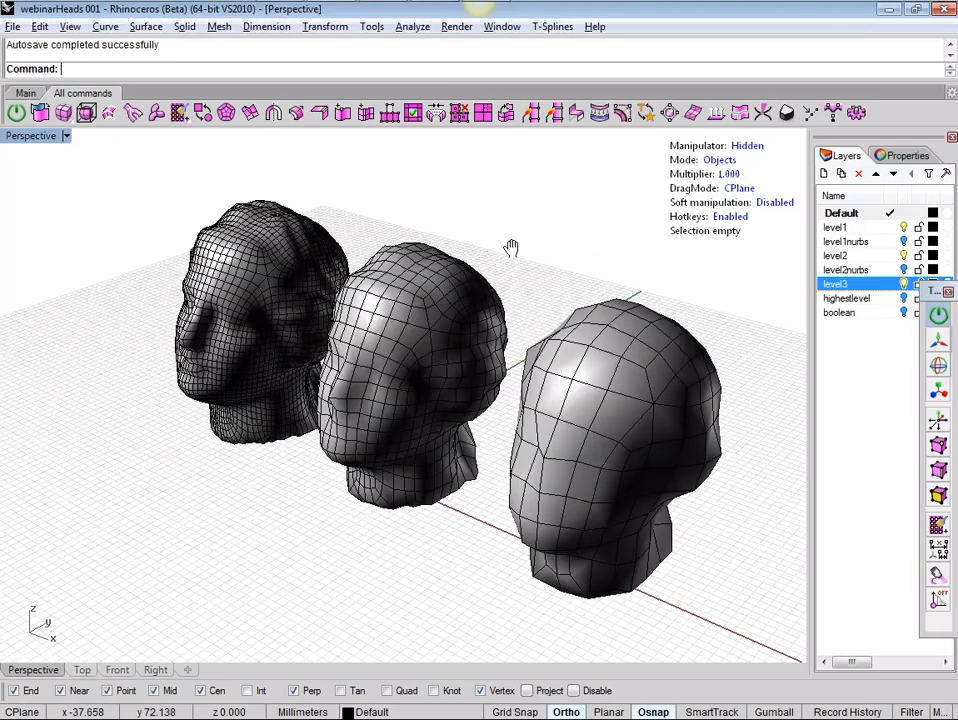
Step: Hide the layers level1 and level2, and inspect the remaining level3 head mesh up close
{"action": "left_click", "coordinate": [903, 228]}
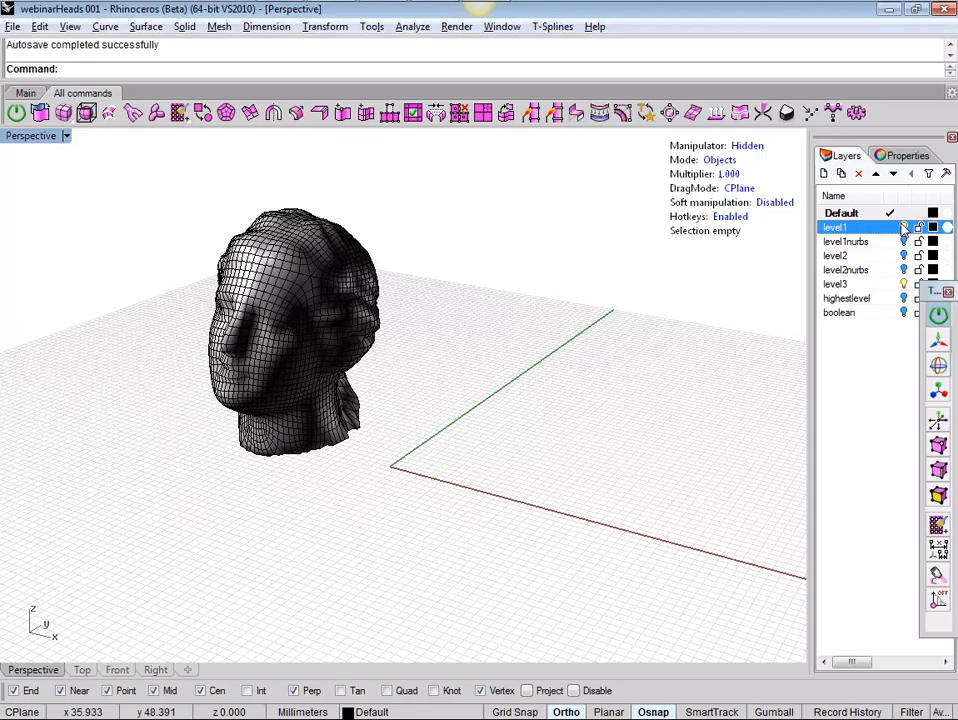
{"action": "left_click", "coordinate": [345, 345]}
{"action": "right_click_drag", "start_coordinate": [400, 362], "coordinate": [564, 445], "text": "shift"}
{"action": "scroll", "coordinate": [462, 433], "scroll_direction": "up", "scroll_amount": 6}
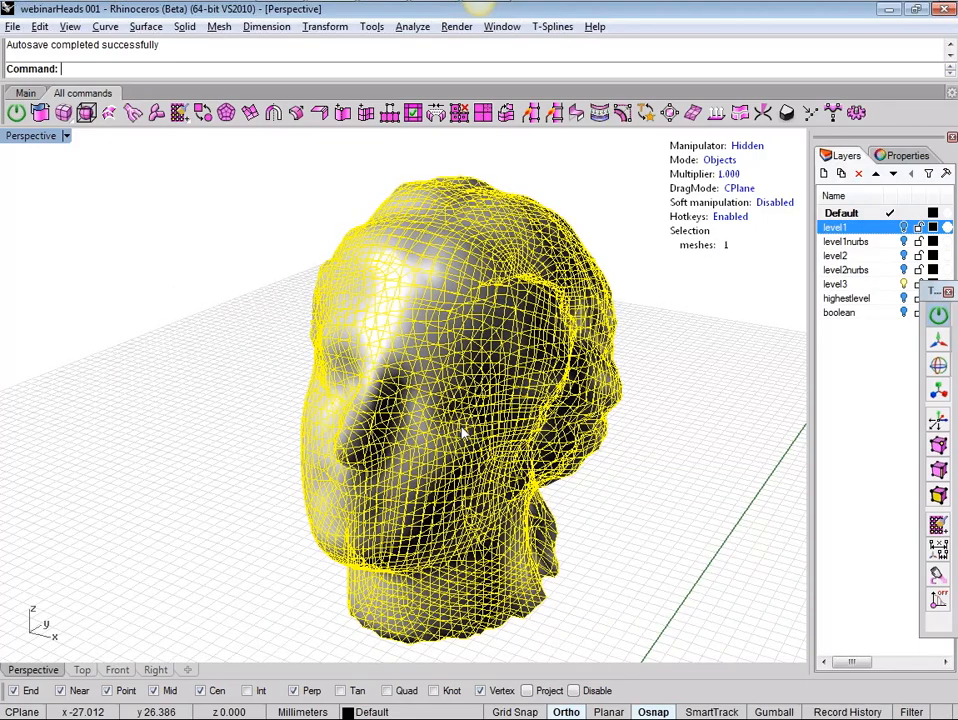
{"action": "key", "text": "Escape"}
{"action": "right_click_drag", "start_coordinate": [462, 433], "coordinate": [606, 505]}
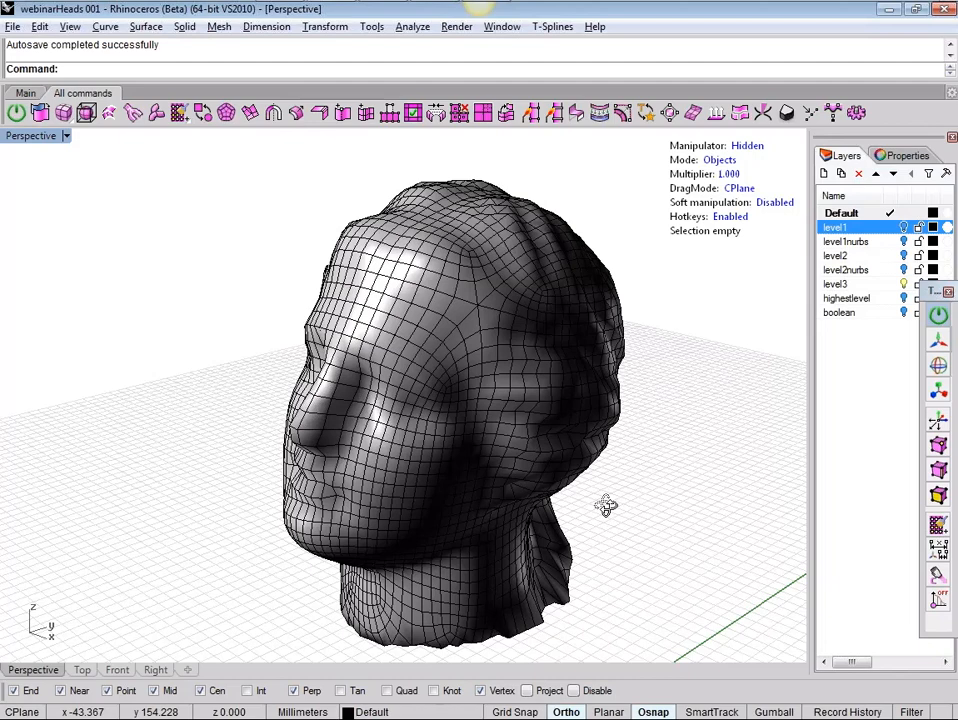
{"action": "right_click_drag", "start_coordinate": [606, 505], "coordinate": [578, 481]}
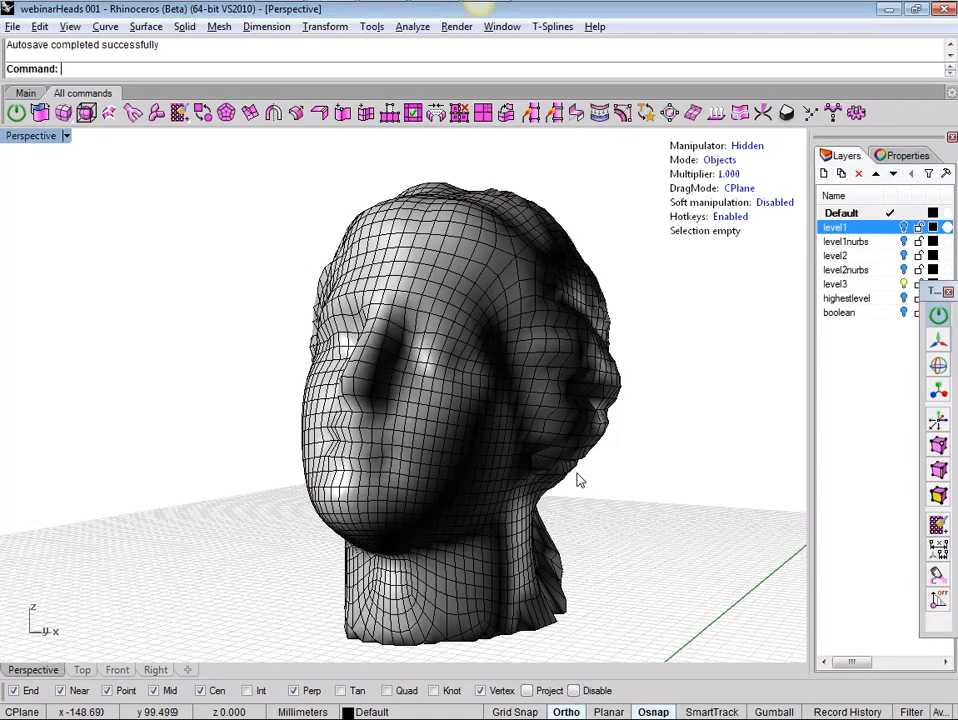
Step: Convert the level3 head mesh to a T-spline and check its faceted shape from above
{"action": "left_click", "coordinate": [578, 481]}
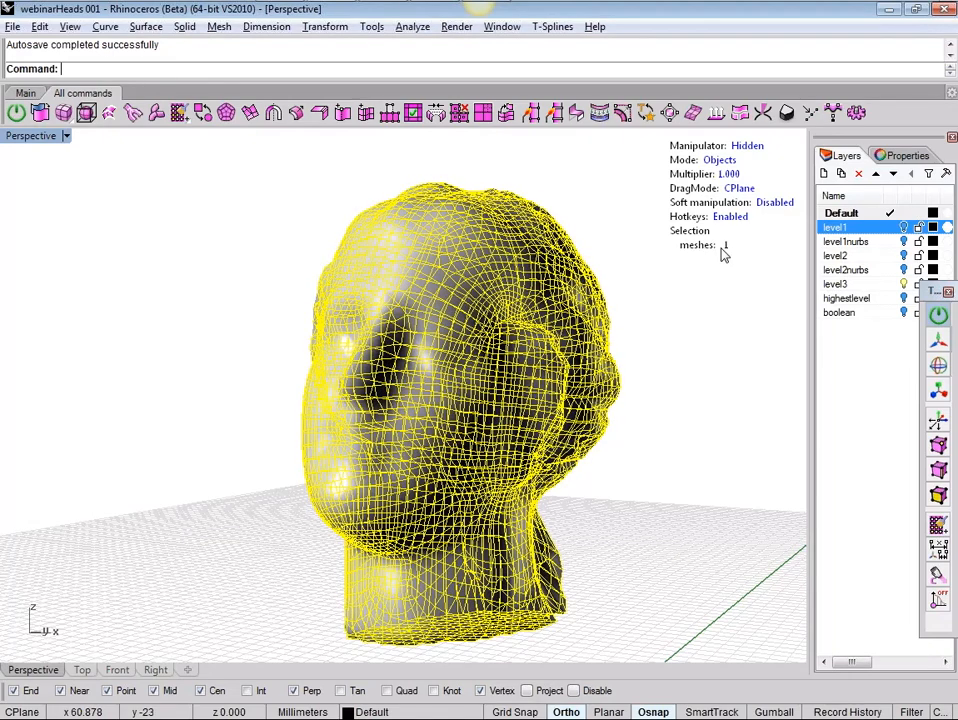
{"action": "right_click_drag", "start_coordinate": [665, 312], "coordinate": [728, 150]}
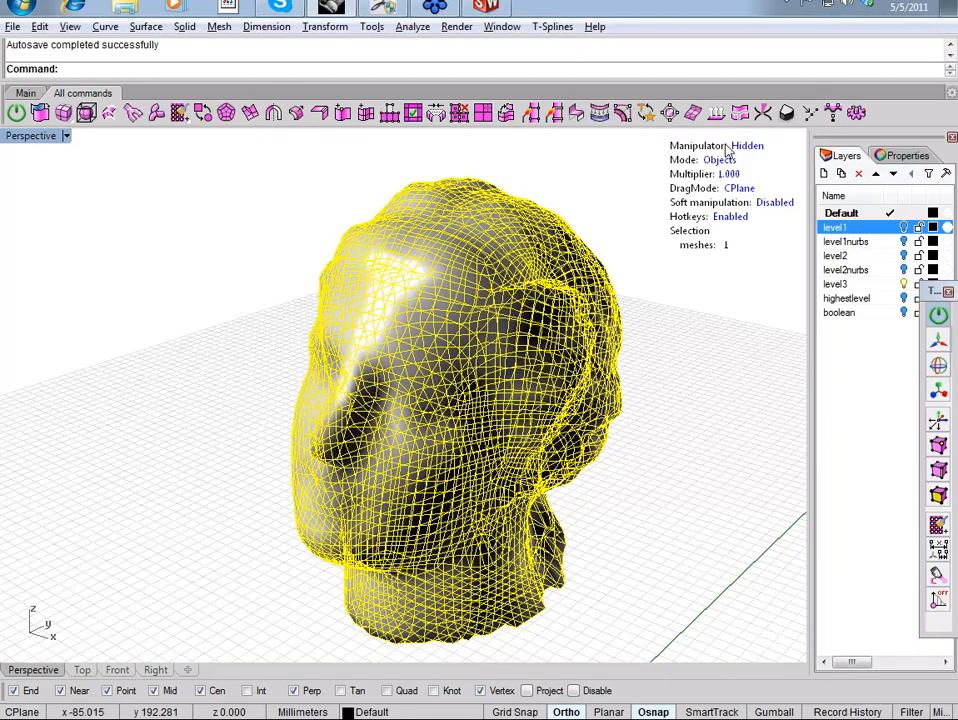
{"action": "left_click", "coordinate": [41, 114]}
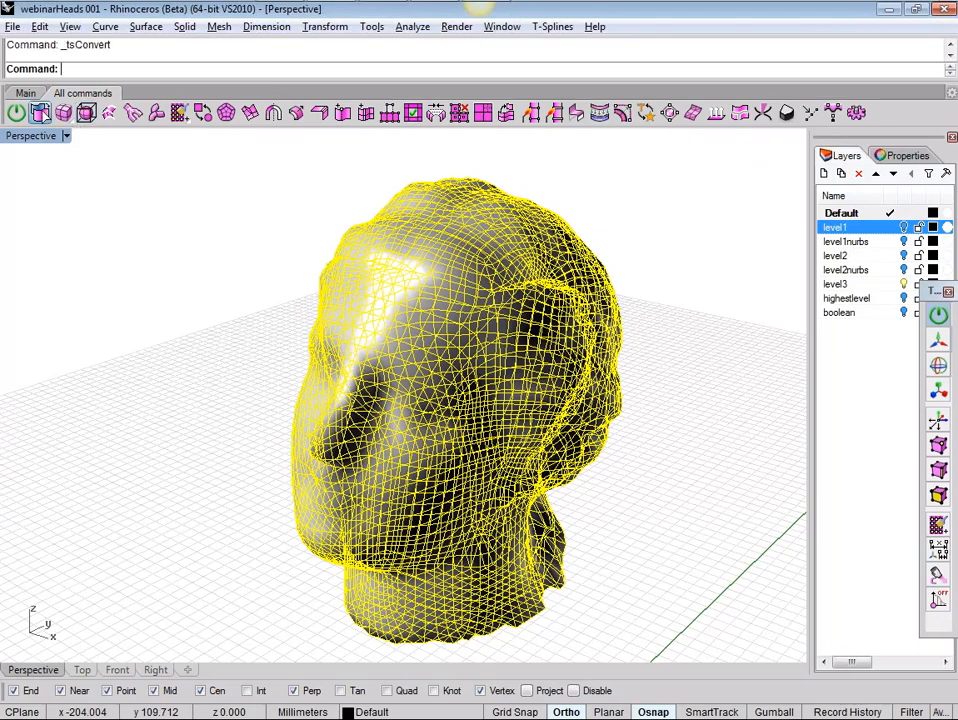
{"action": "right_click_drag", "start_coordinate": [702, 253], "coordinate": [664, 341]}
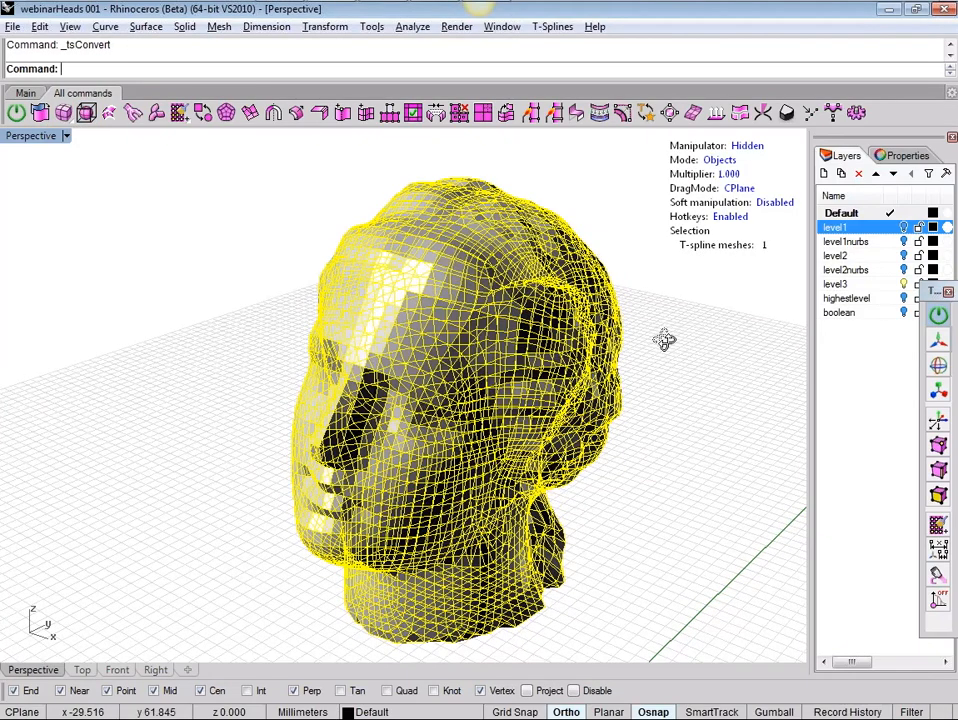
{"action": "right_click_drag", "start_coordinate": [664, 341], "coordinate": [316, 241]}
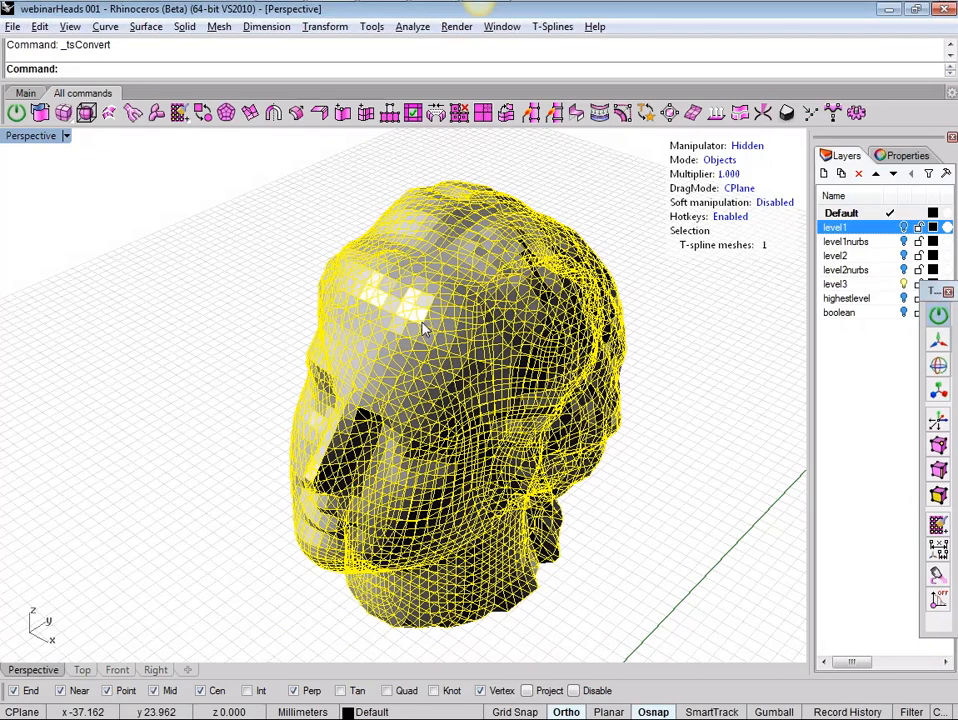
Step: Toggle the converted T-spline head from box to smooth mode and inspect the face up close
{"action": "left_click", "coordinate": [203, 113]}
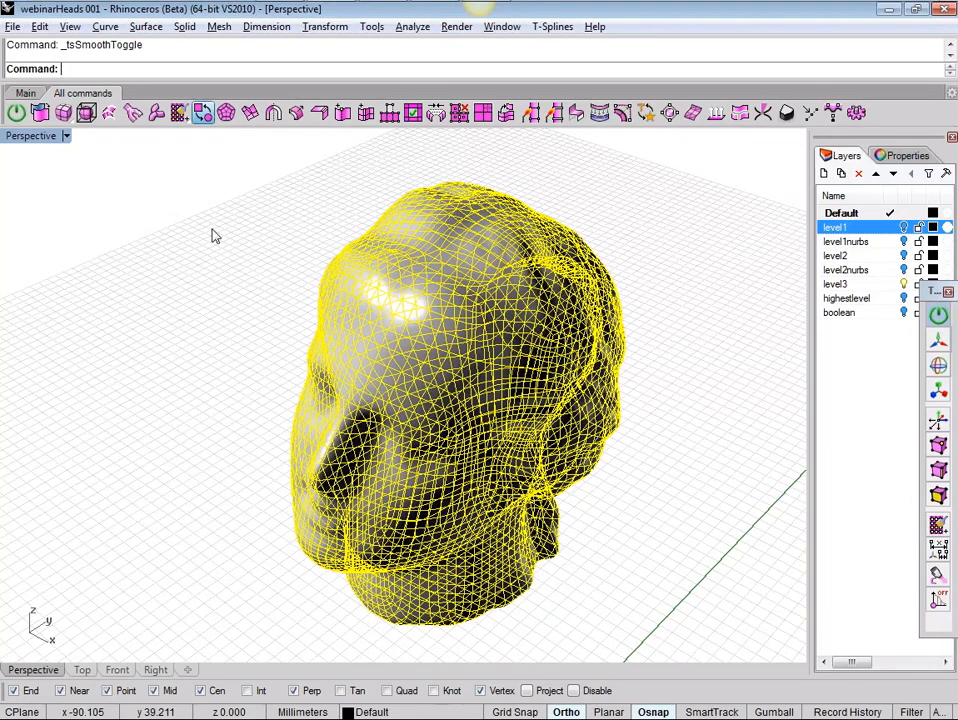
{"action": "right_click_drag", "start_coordinate": [212, 236], "coordinate": [208, 224]}
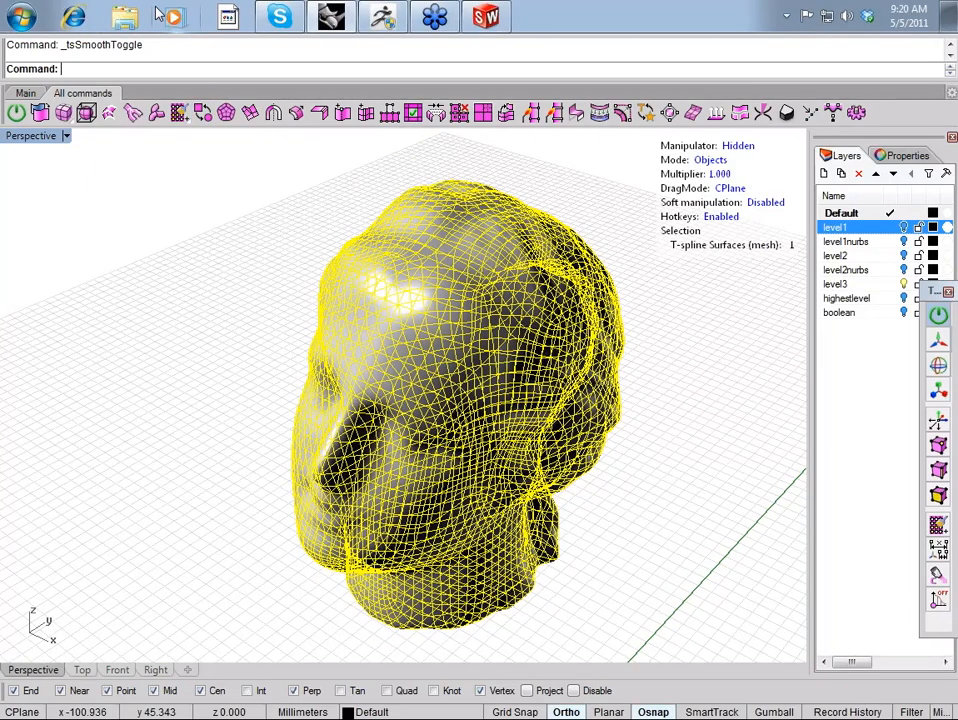
{"action": "right_click_drag", "start_coordinate": [674, 326], "coordinate": [711, 323]}
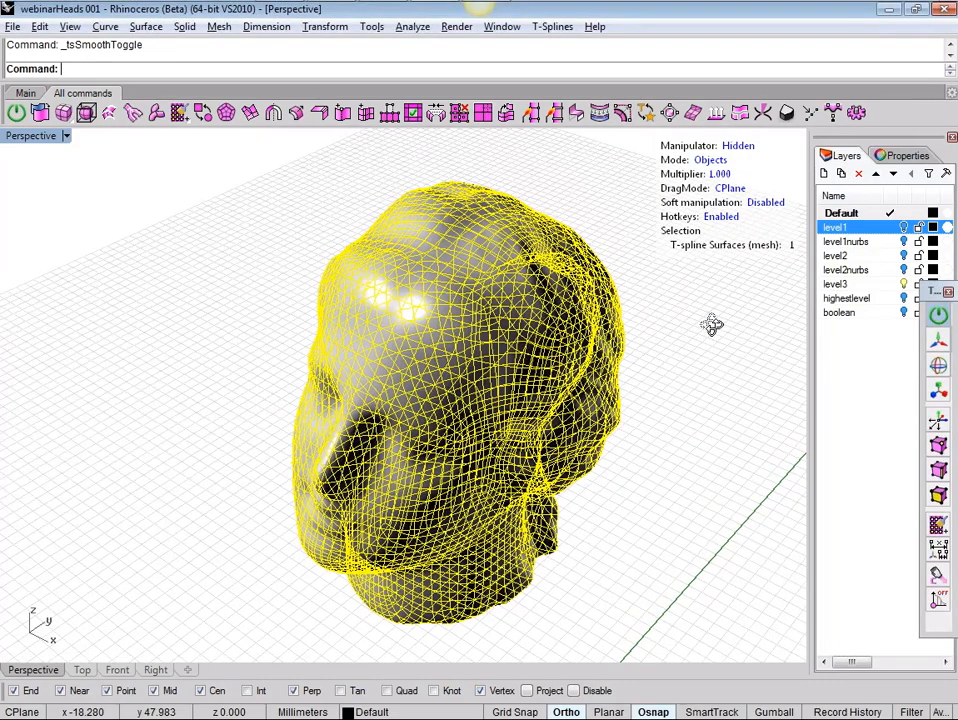
{"action": "right_click_drag", "start_coordinate": [711, 323], "coordinate": [671, 252]}
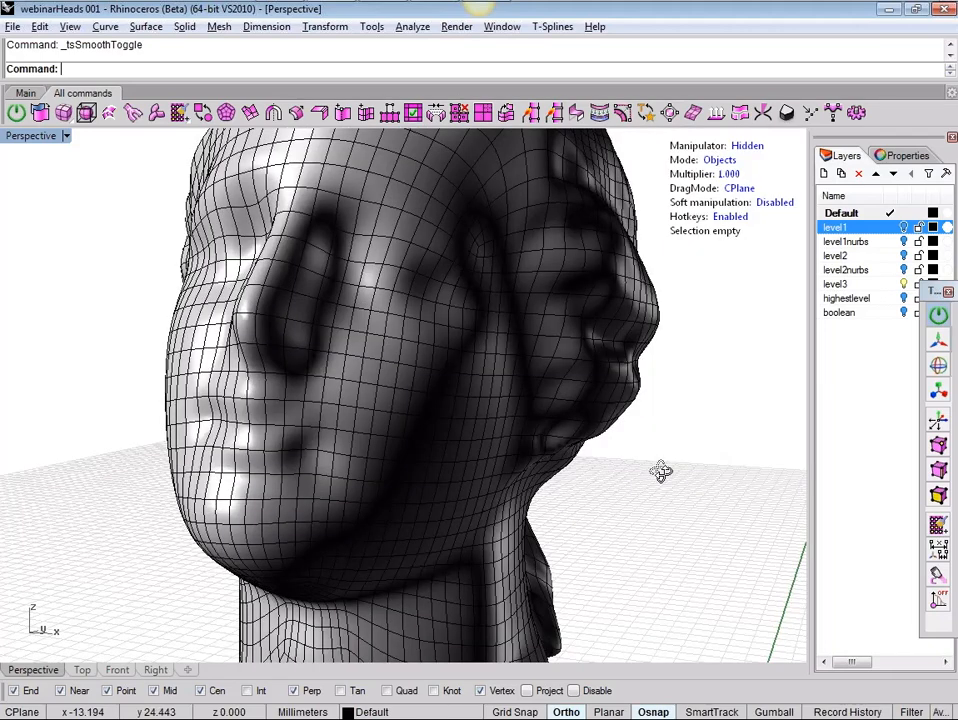
Step: Insert a simple T-spline edge just above the selected mouth-line edges, using InsertionType=Simple and BothSides=Off
{"action": "left_click", "coordinate": [298, 428], "text": "ctrl+shift"}
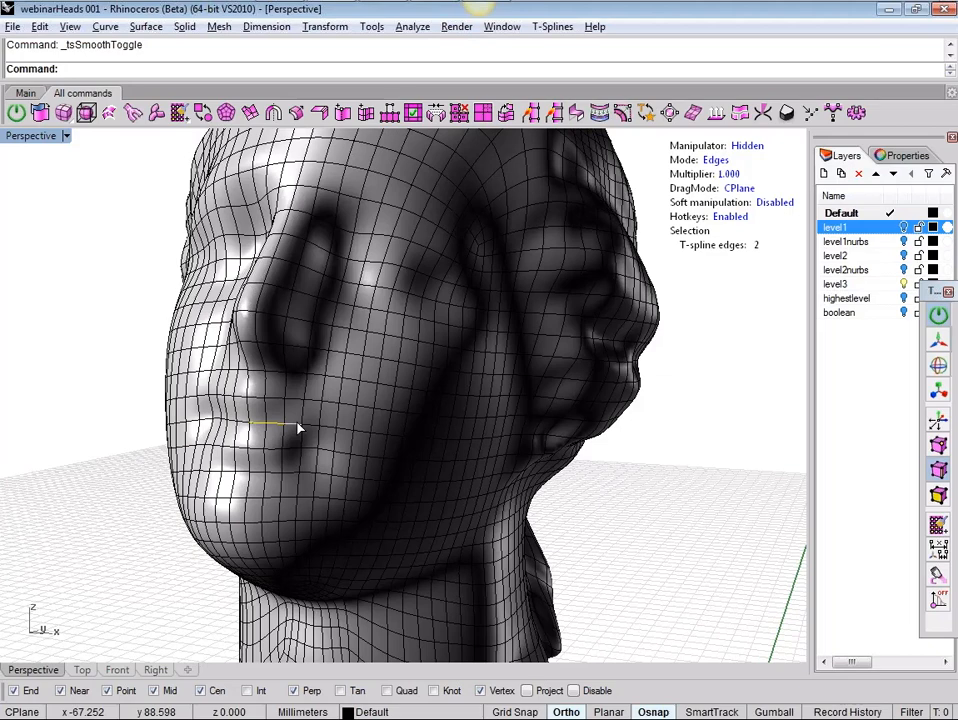
{"action": "left_click", "coordinate": [319, 113]}
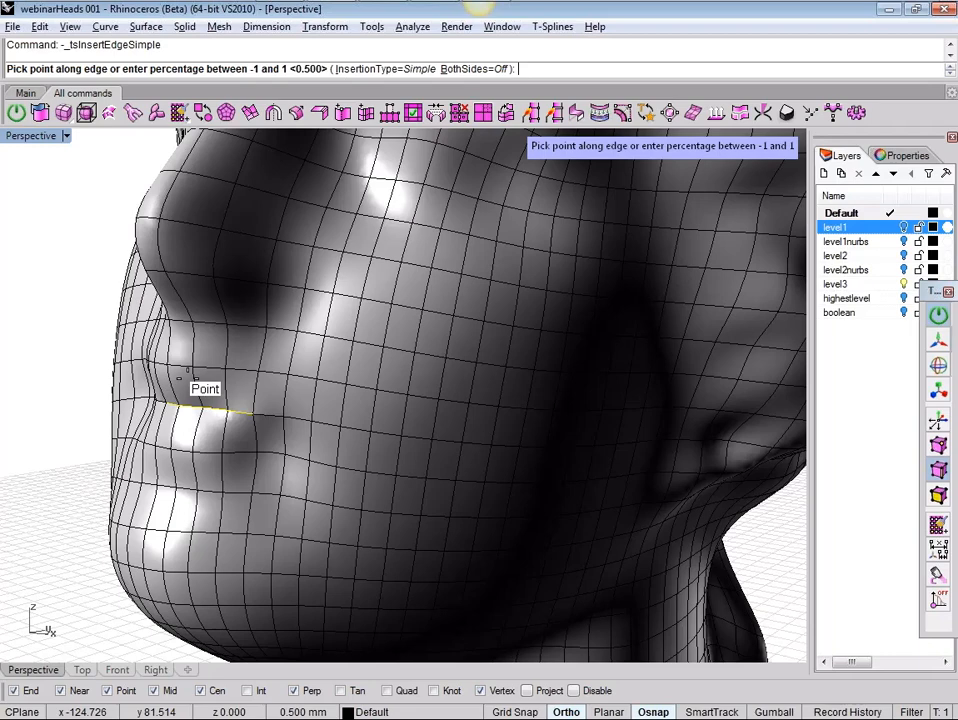
{"action": "left_click", "coordinate": [188, 378]}
{"action": "right_click_drag", "start_coordinate": [184, 379], "coordinate": [69, 398]}
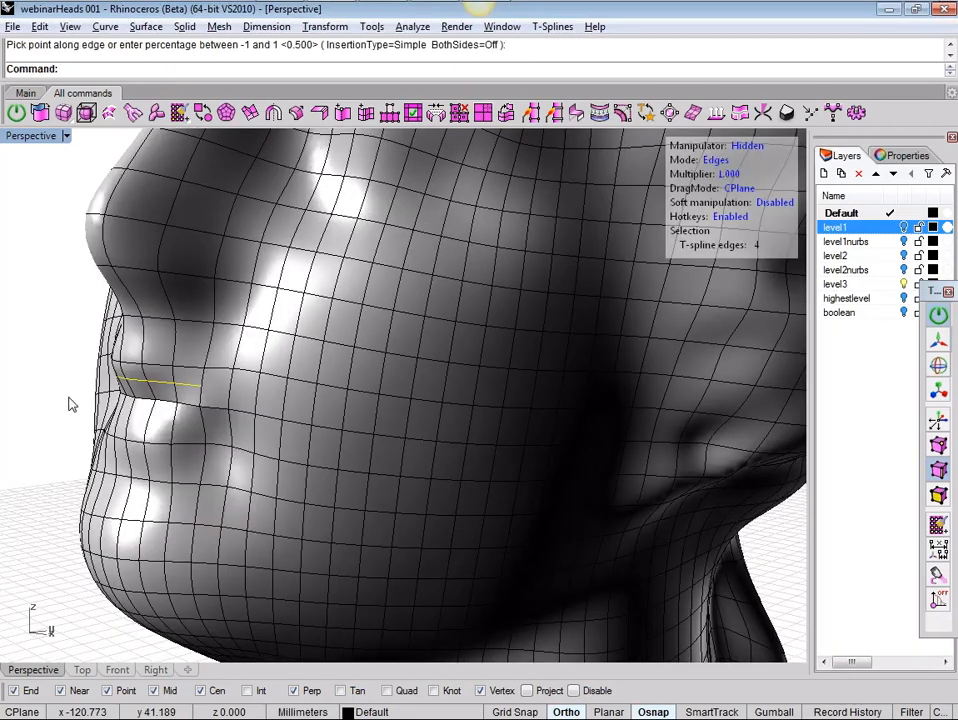
Step: Set the weight of the T-spline edge row directly above the newly inserted mouth edge to 3
{"action": "left_click", "coordinate": [188, 366]}
{"action": "left_click", "coordinate": [158, 365], "text": "shift"}
{"action": "left_click", "coordinate": [134, 363], "text": "shift"}
{"action": "left_click", "coordinate": [132, 364], "text": "shift"}
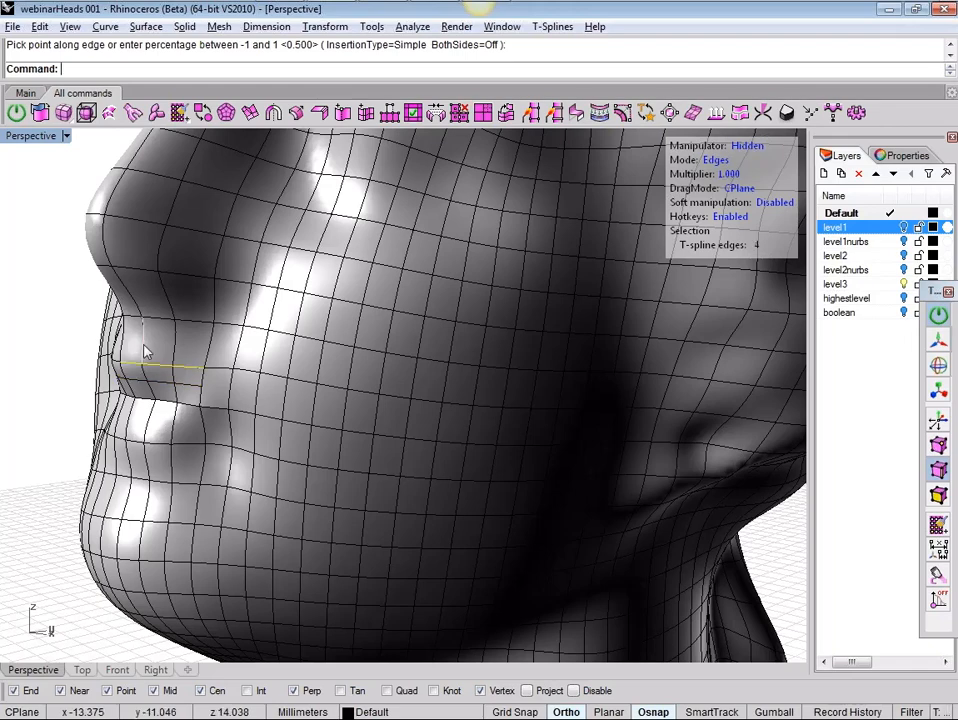
{"action": "left_click", "coordinate": [145, 352], "text": "ctrl"}
{"action": "right_click_drag", "start_coordinate": [145, 352], "coordinate": [295, 371]}
{"action": "left_click", "coordinate": [293, 371], "text": "shift"}
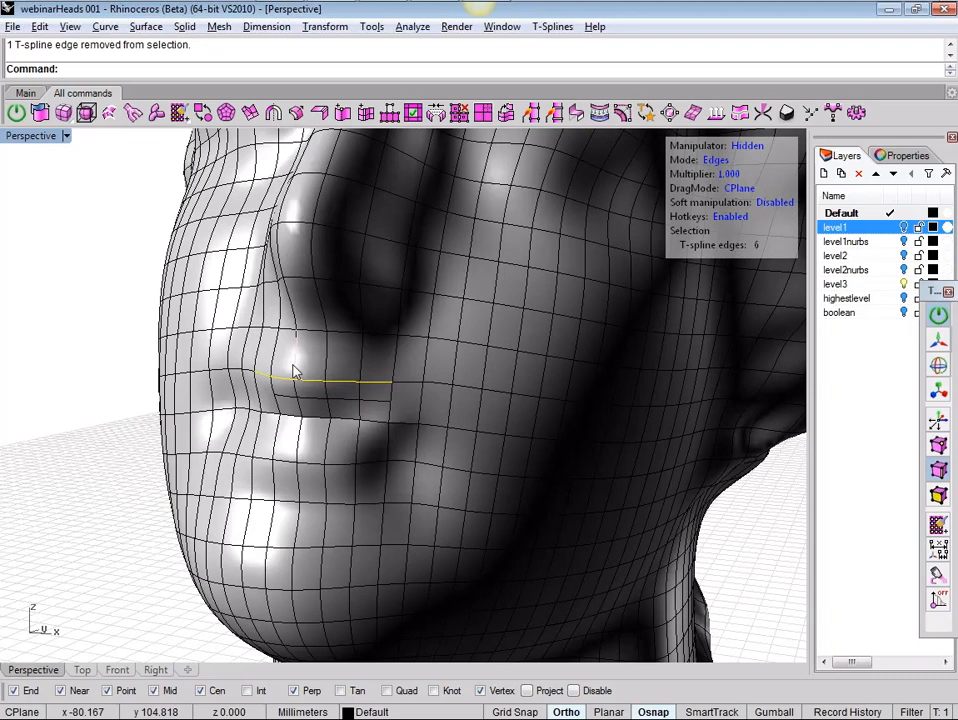
{"action": "left_click", "coordinate": [295, 372], "text": "ctrl"}
{"action": "right_click_drag", "start_coordinate": [295, 372], "coordinate": [230, 205]}
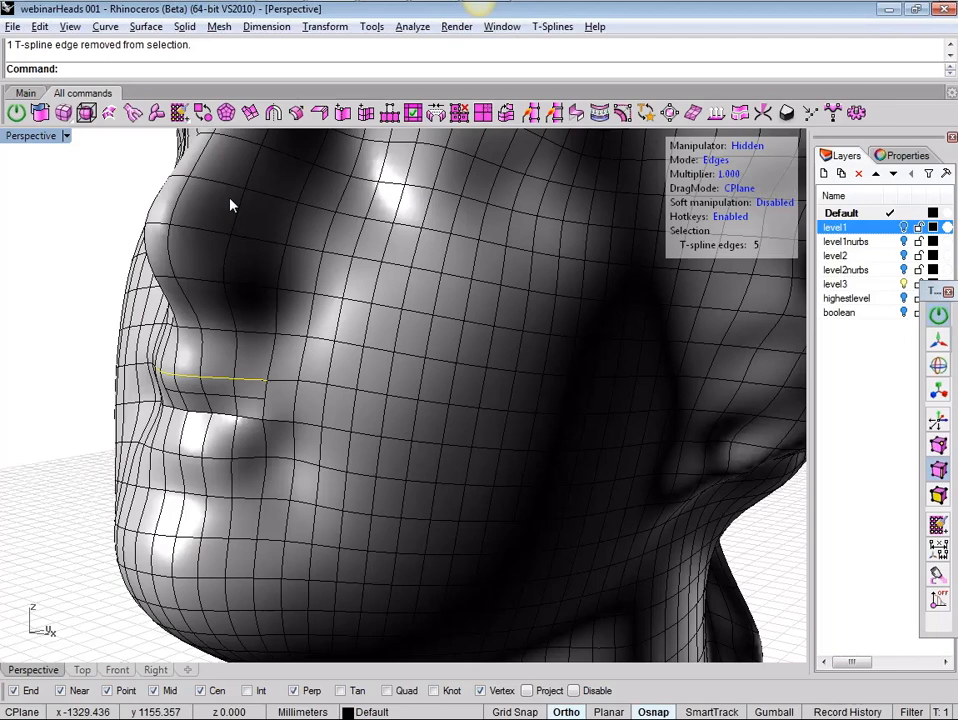
{"action": "key", "text": "w"}
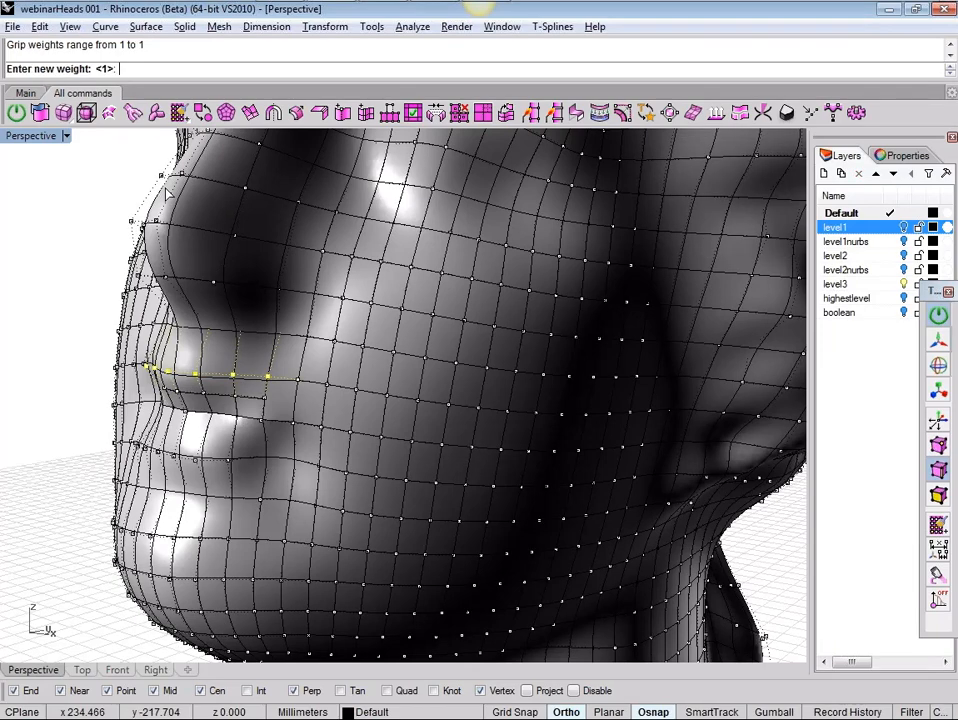
{"action": "type", "text": "3"}
{"action": "key", "text": "Return"}
Step: Undo the last T-spline edit on the selected upper-lip vertices and clear the vertex selection
{"action": "right_click_drag", "start_coordinate": [51, 206], "coordinate": [371, 407]}
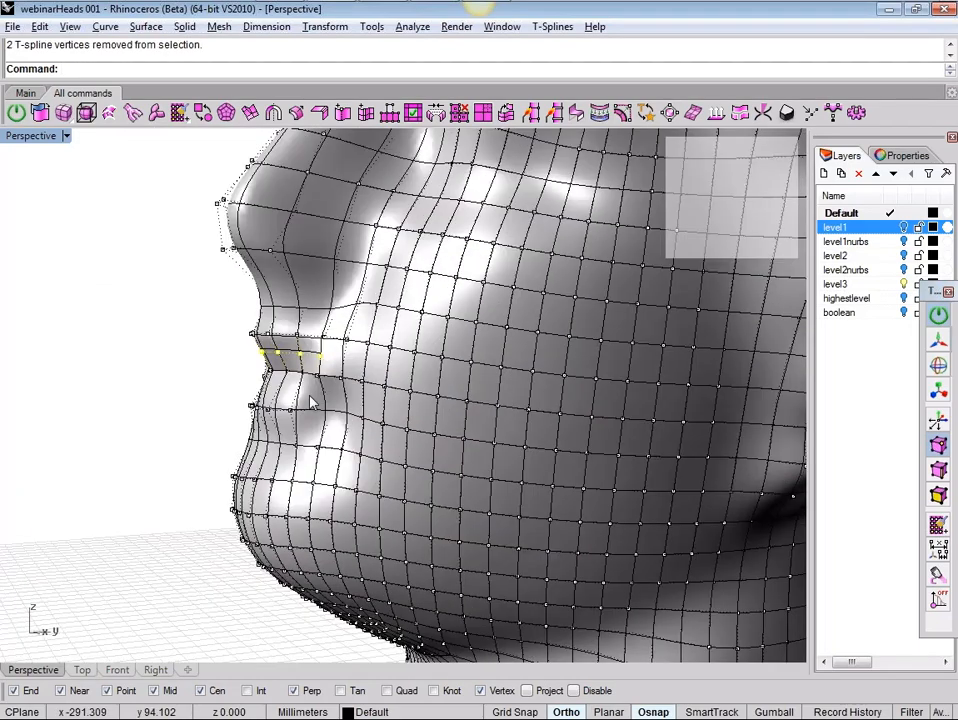
{"action": "right_click_drag", "start_coordinate": [310, 402], "coordinate": [183, 380]}
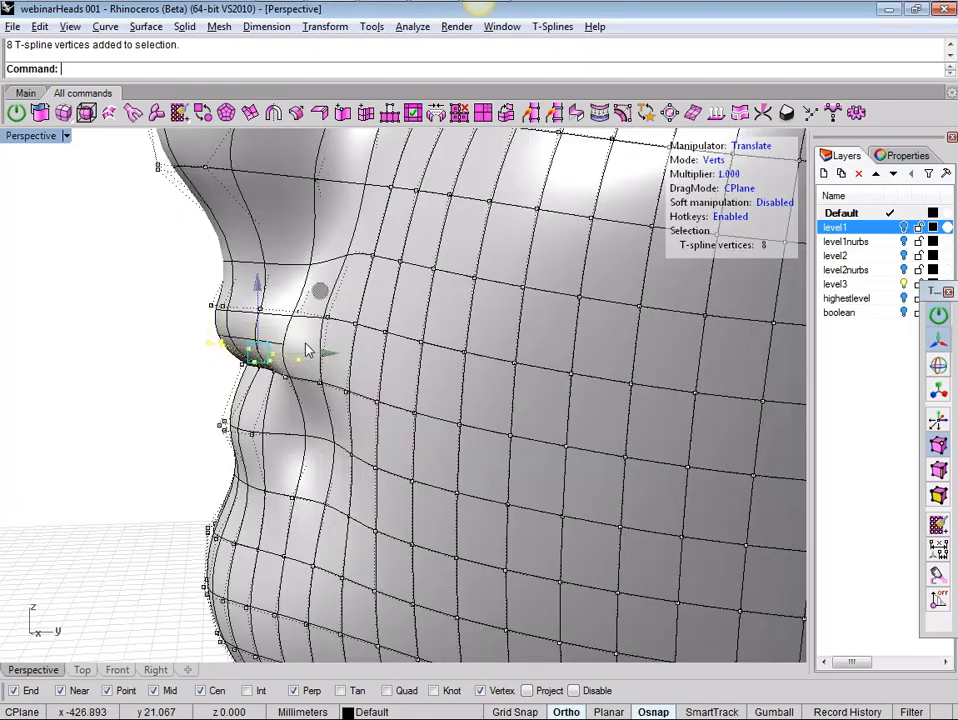
{"action": "key", "text": "ctrl+z"}
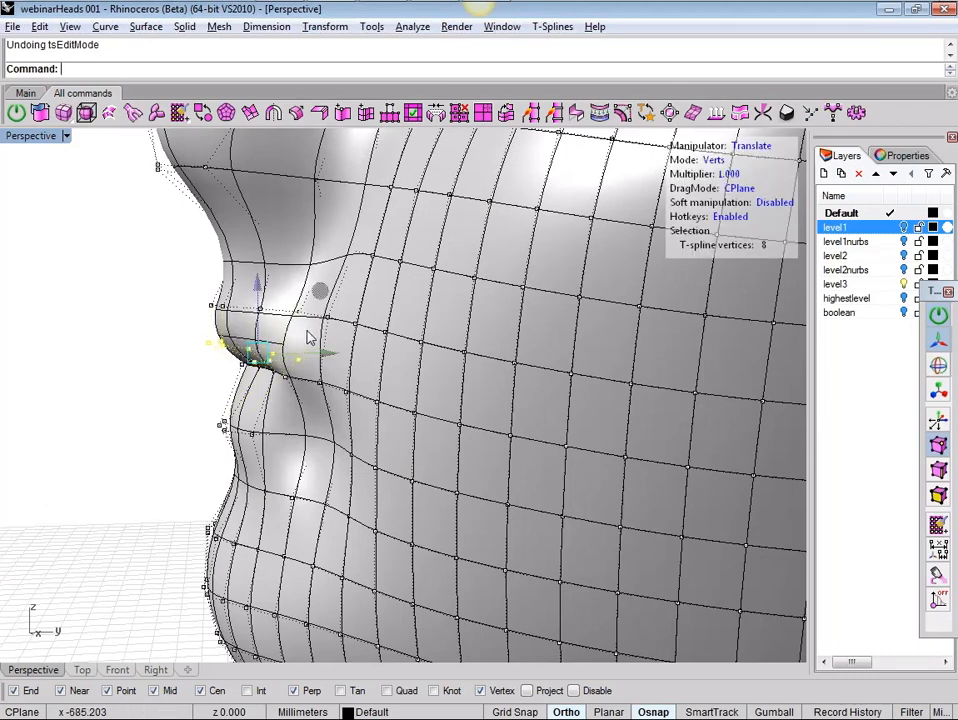
{"action": "right_click_drag", "start_coordinate": [139, 355], "coordinate": [373, 426]}
{"action": "scroll", "coordinate": [373, 426], "scroll_direction": "down", "scroll_amount": 8}
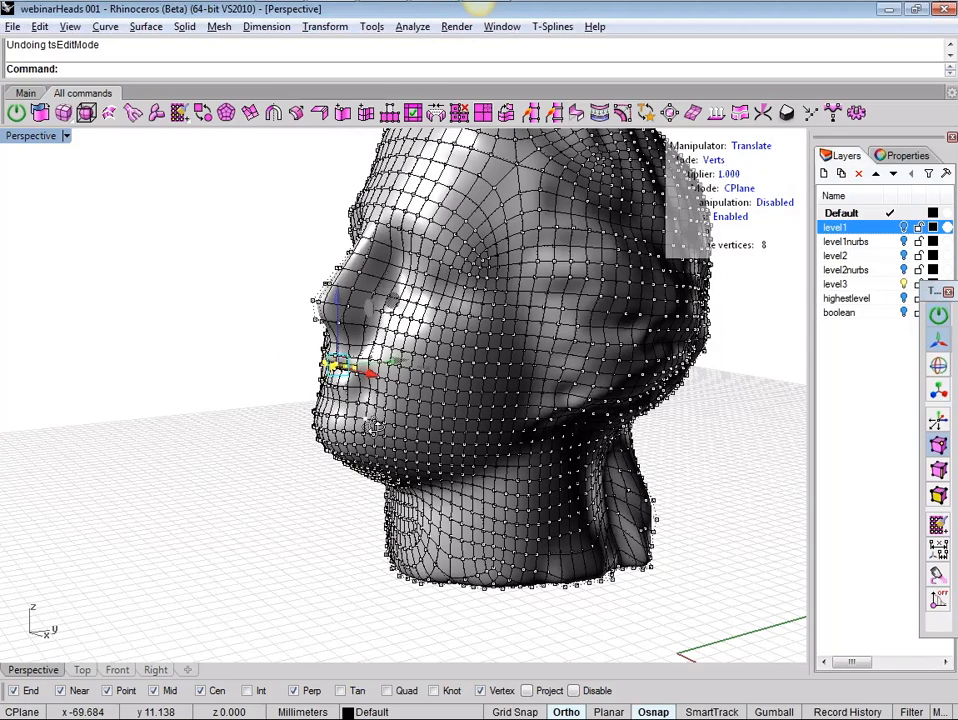
{"action": "key", "text": "Escape"}
Step: Examine the whole level3 T-spline head from several angles and leave T-spline edit mode
{"action": "right_click_drag", "start_coordinate": [372, 428], "coordinate": [670, 367]}
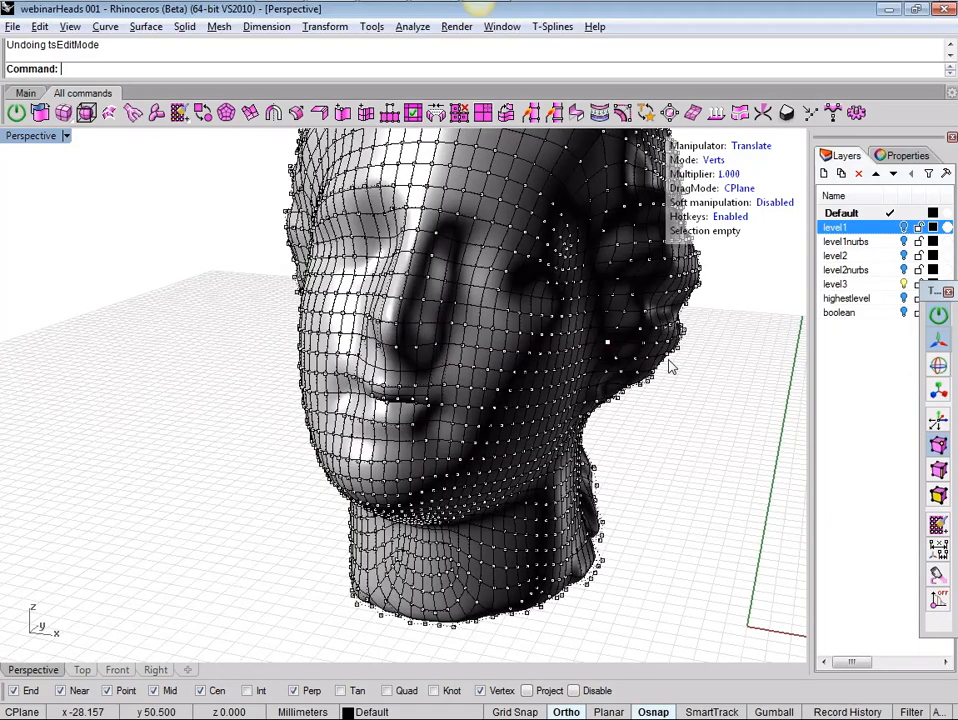
{"action": "right_click_drag", "start_coordinate": [670, 367], "coordinate": [399, 392]}
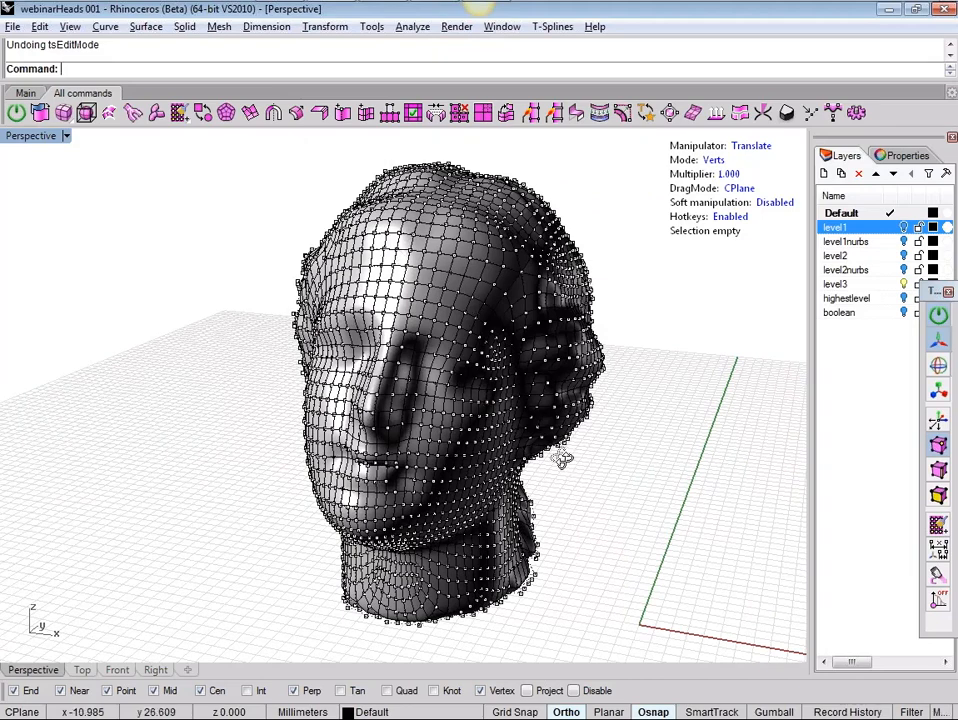
{"action": "right_click_drag", "start_coordinate": [562, 459], "coordinate": [553, 456]}
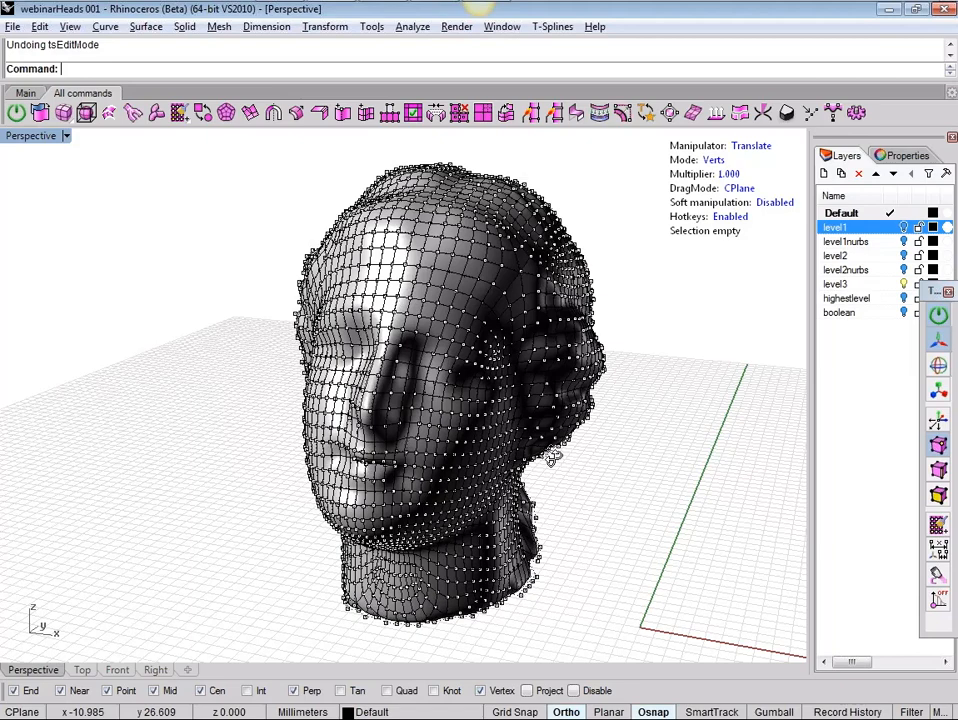
{"action": "right_click_drag", "start_coordinate": [552, 456], "coordinate": [470, 430]}
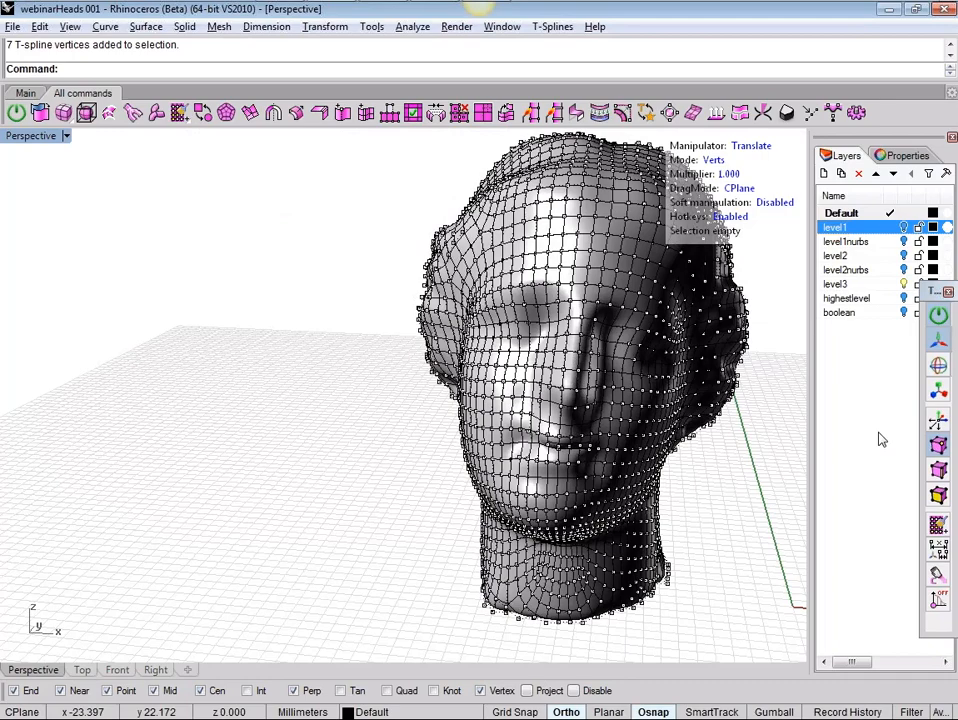
{"action": "key", "text": "ctrl+a"}
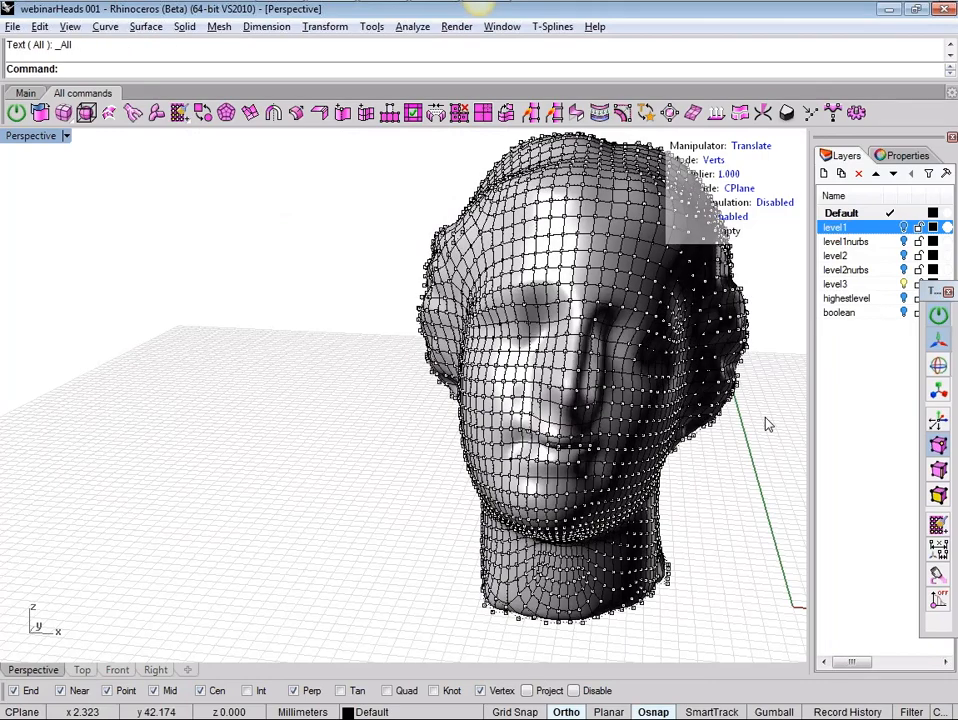
{"action": "right_click_drag", "start_coordinate": [768, 425], "coordinate": [716, 490]}
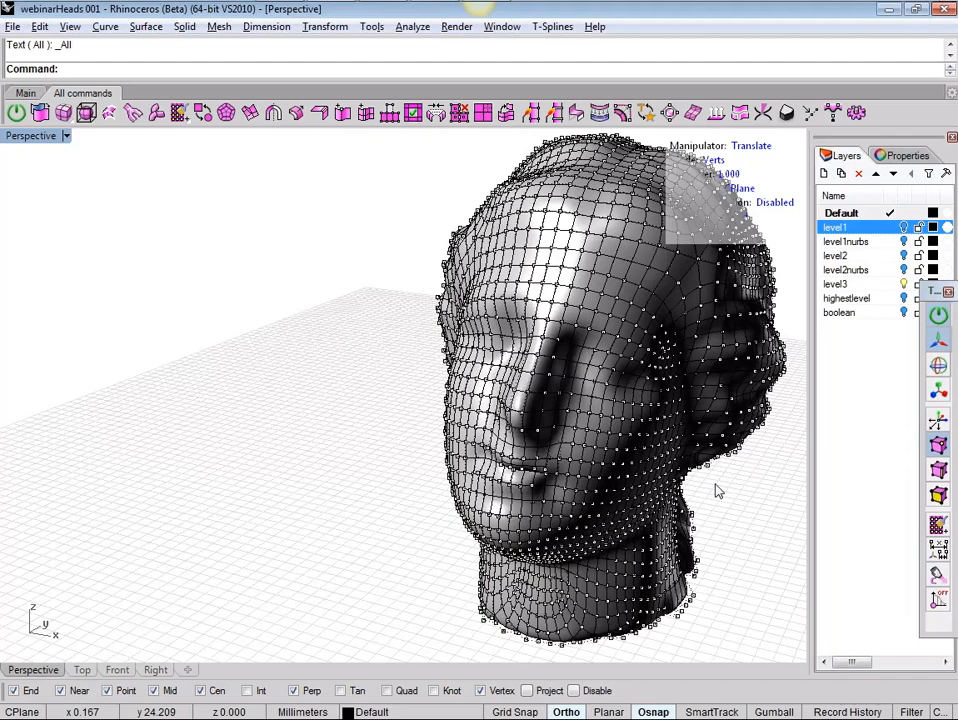
{"action": "right_click_drag", "start_coordinate": [716, 490], "coordinate": [648, 483], "text": "shift"}
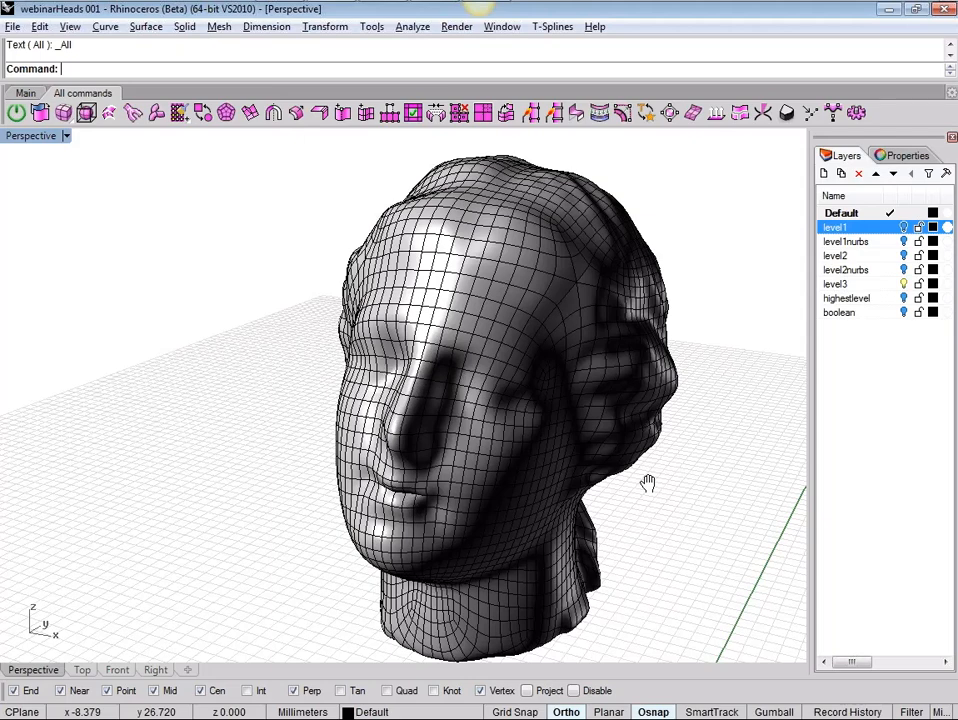
{"action": "right_click_drag", "start_coordinate": [648, 483], "coordinate": [638, 484]}
Step: Show the layer highestlevel and bring its heads into view beside the level3 head
{"action": "left_click", "coordinate": [904, 300]}
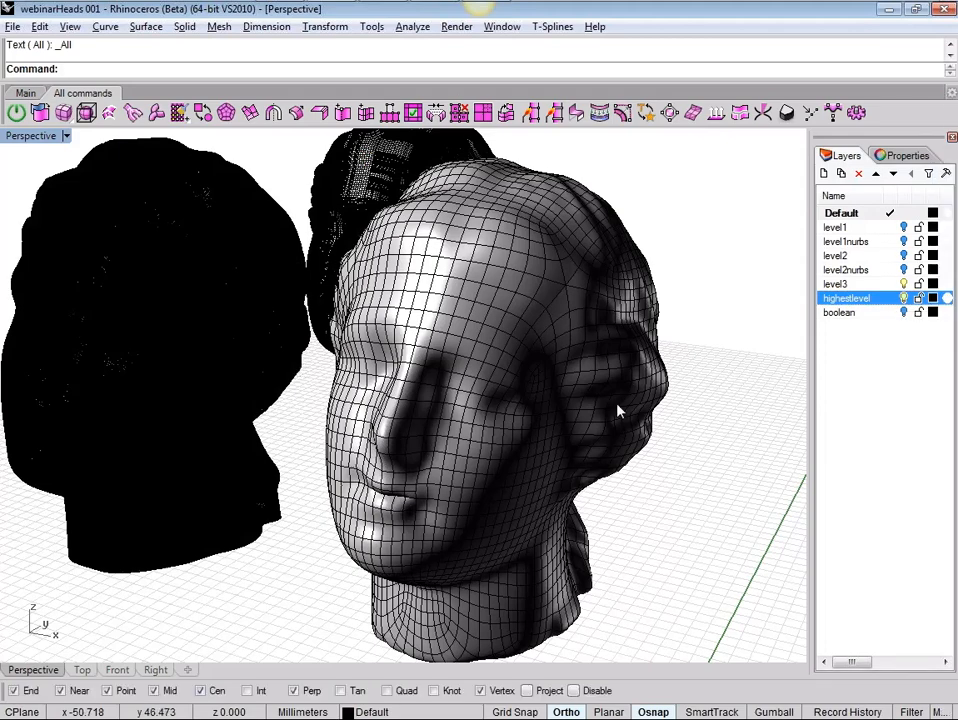
{"action": "scroll", "coordinate": [620, 432], "scroll_direction": "up", "scroll_amount": 2}
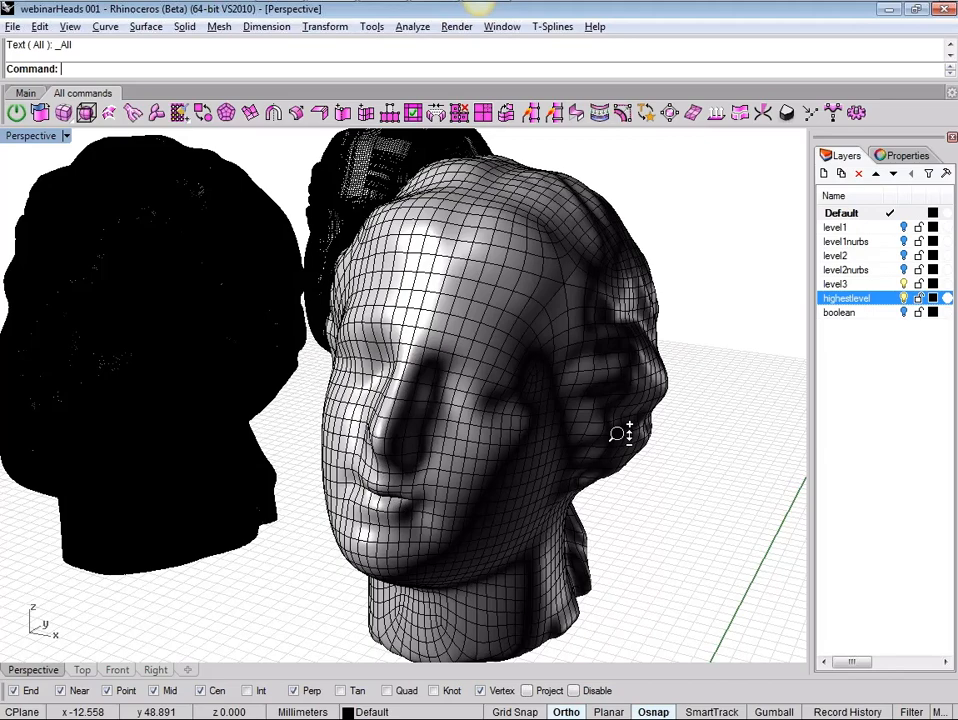
{"action": "scroll", "coordinate": [620, 432], "scroll_direction": "down", "scroll_amount": 5}
{"action": "right_click_drag", "start_coordinate": [467, 468], "coordinate": [497, 452], "text": "shift"}
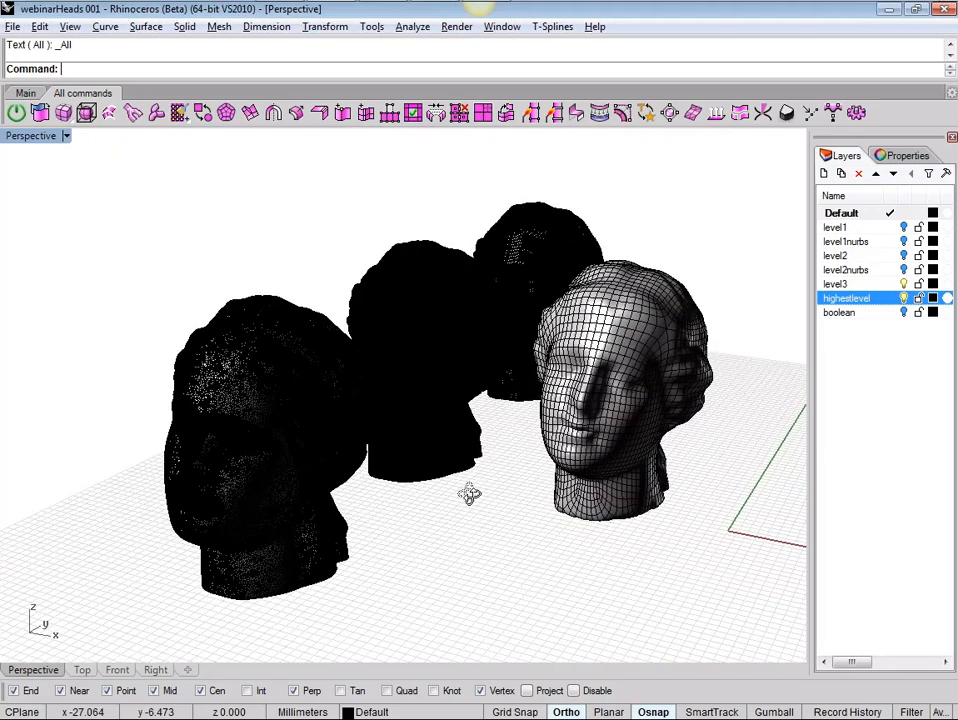
{"action": "right_click_drag", "start_coordinate": [469, 494], "coordinate": [527, 373]}
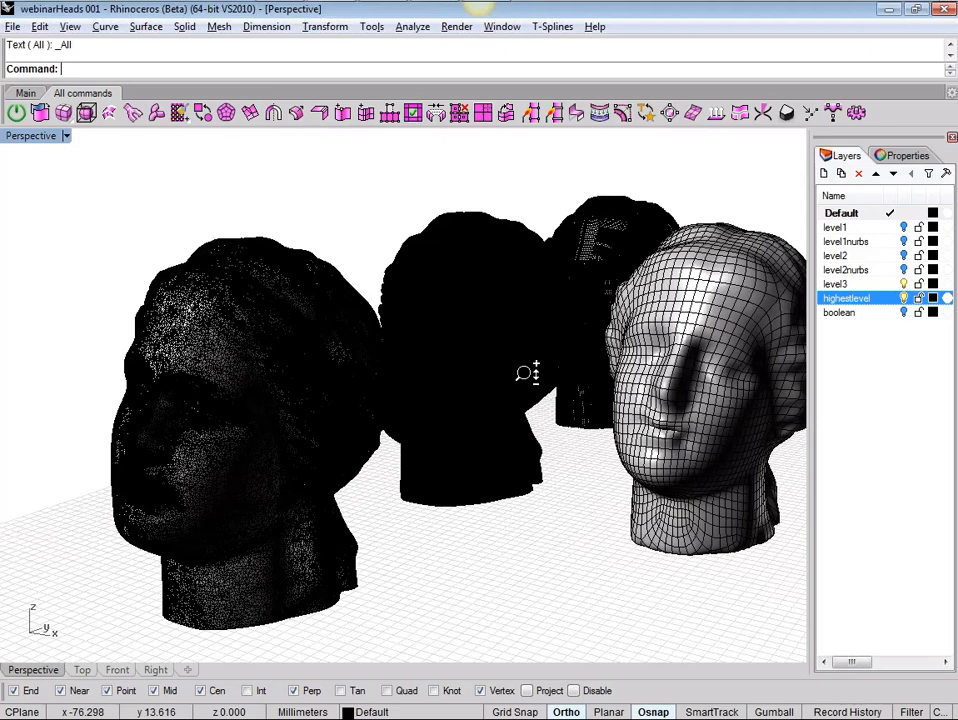
Step: Examine the mesh wireframe of the front head and of the head behind it up close
{"action": "scroll", "coordinate": [187, 477], "scroll_direction": "up", "scroll_amount": 3}
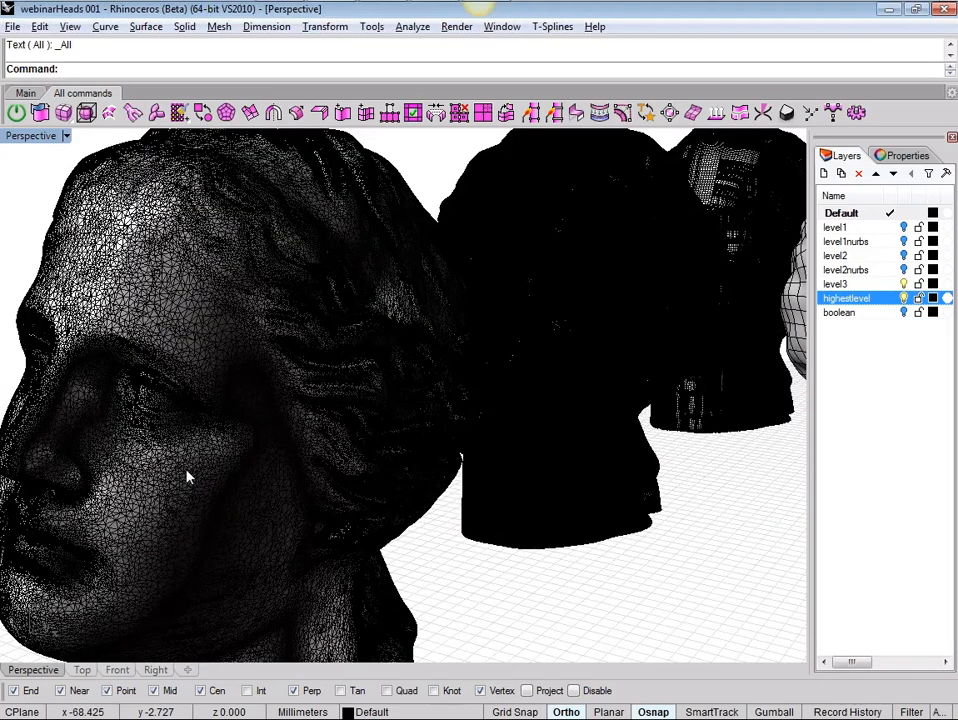
{"action": "right_click_drag", "start_coordinate": [187, 472], "coordinate": [265, 478], "text": "ctrl"}
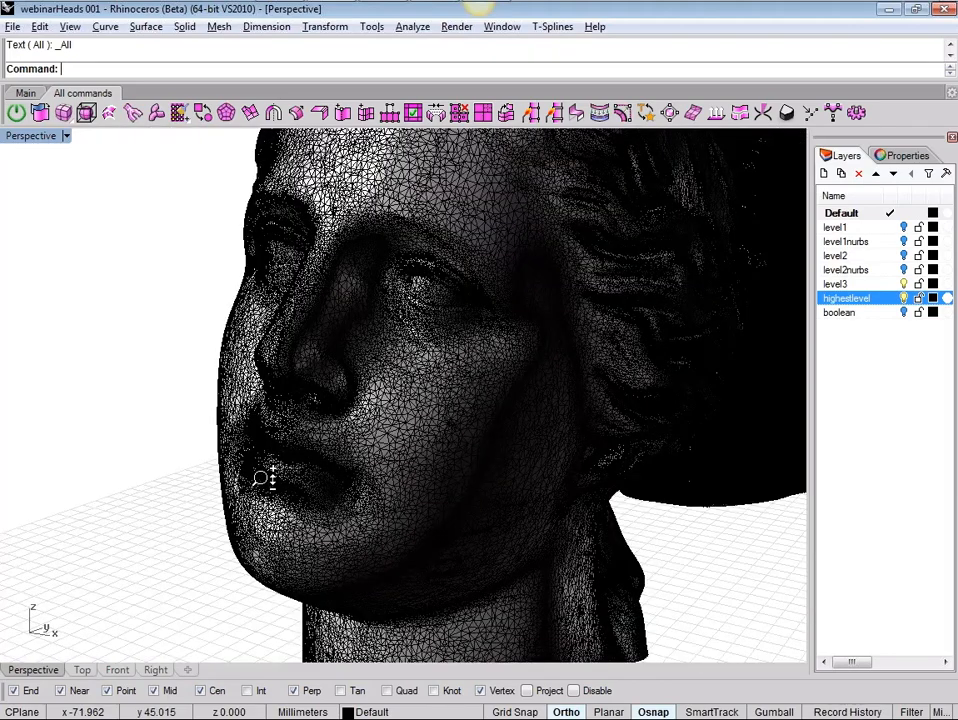
{"action": "scroll", "coordinate": [265, 478], "scroll_direction": "down", "scroll_amount": 6}
{"action": "right_click_drag", "start_coordinate": [372, 452], "coordinate": [168, 236], "text": "shift"}
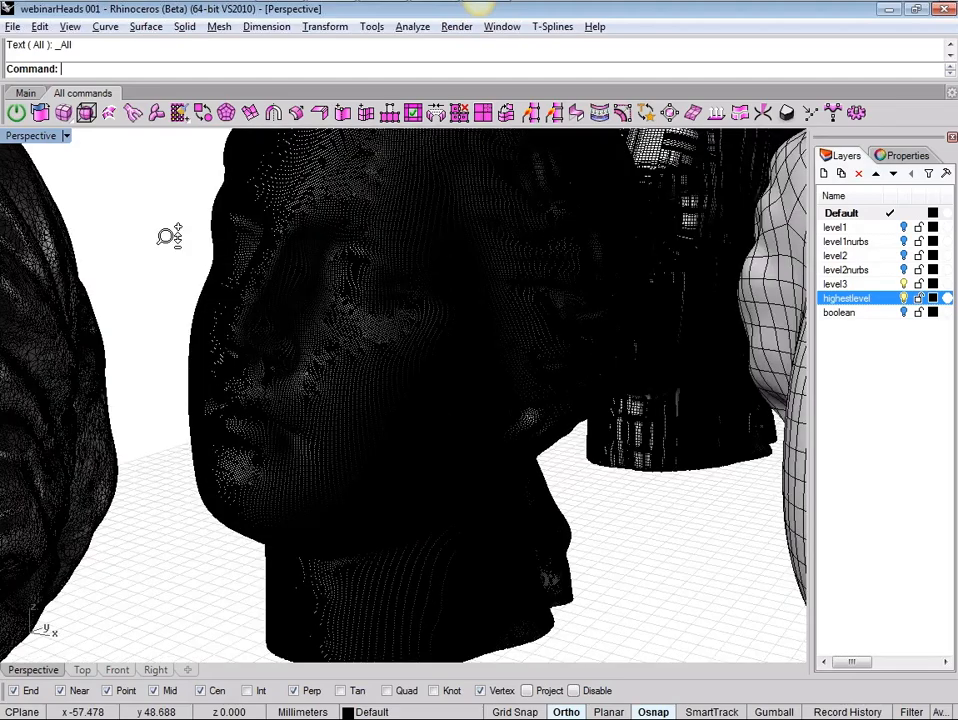
{"action": "right_click_drag", "start_coordinate": [168, 236], "coordinate": [524, 568], "text": "ctrl"}
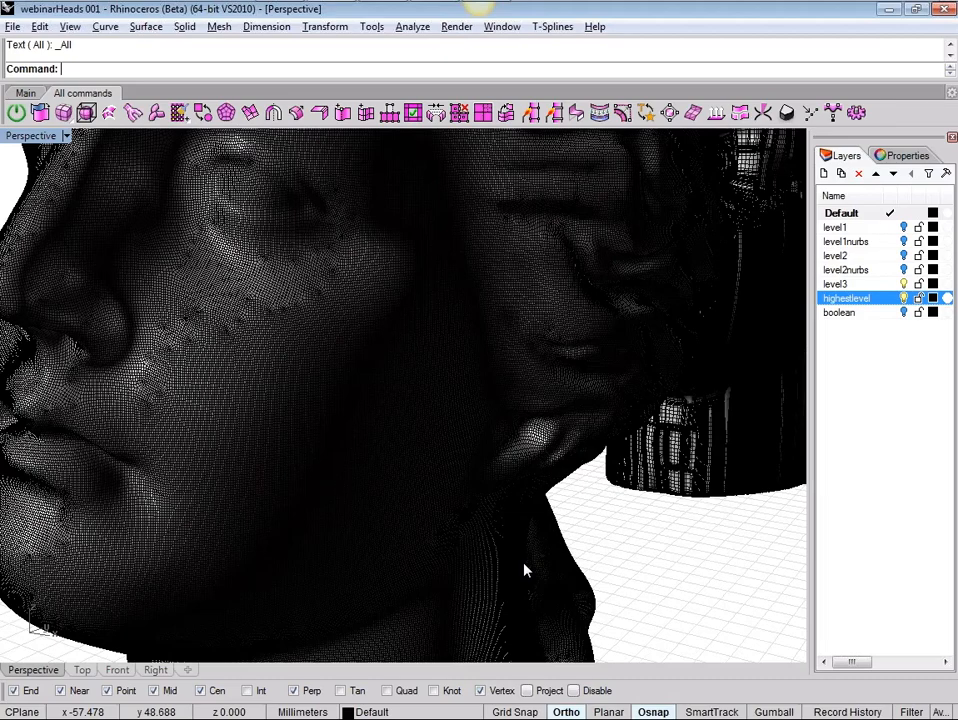
{"action": "mouse_move", "coordinate": [524, 564]}
{"action": "right_mouse_down", "text": "ctrl"}
{"action": "mouse_move", "coordinate": [516, 312]}
{"action": "mouse_move", "coordinate": [441, 360]}
{"action": "right_mouse_up", "text": "ctrl"}
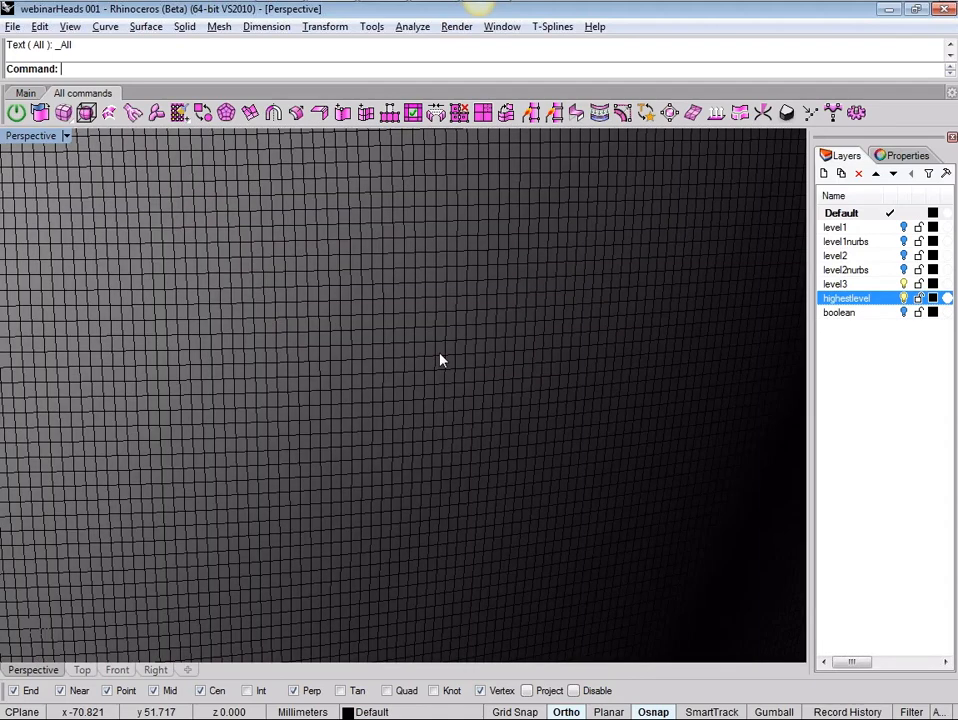
{"action": "right_click_drag", "start_coordinate": [441, 360], "coordinate": [602, 499], "text": "ctrl"}
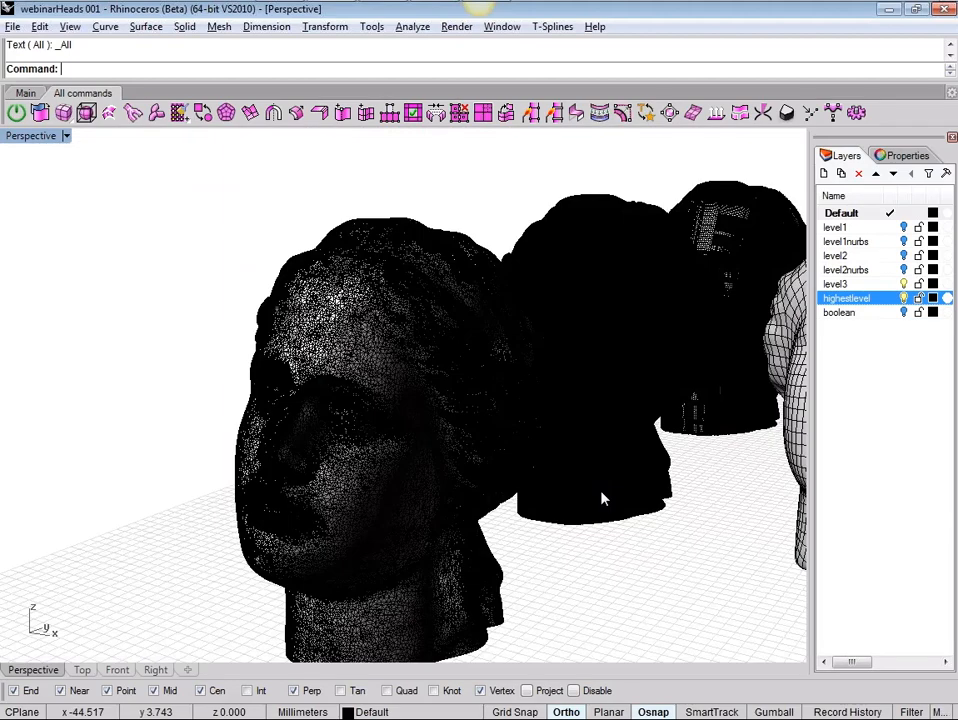
Step: Count the polygons of the middle highestlevel head with PolygonCount and clear the selection
{"action": "right_click_drag", "start_coordinate": [694, 475], "coordinate": [562, 494], "text": "shift"}
{"action": "left_click", "coordinate": [450, 350]}
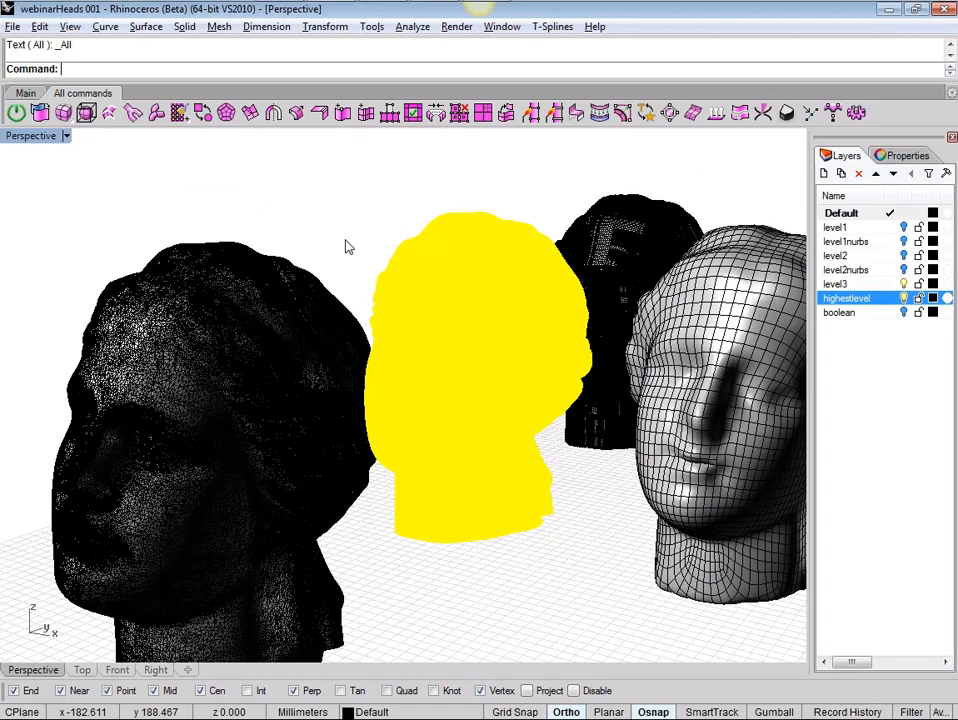
{"action": "type", "text": "PolygonCount"}
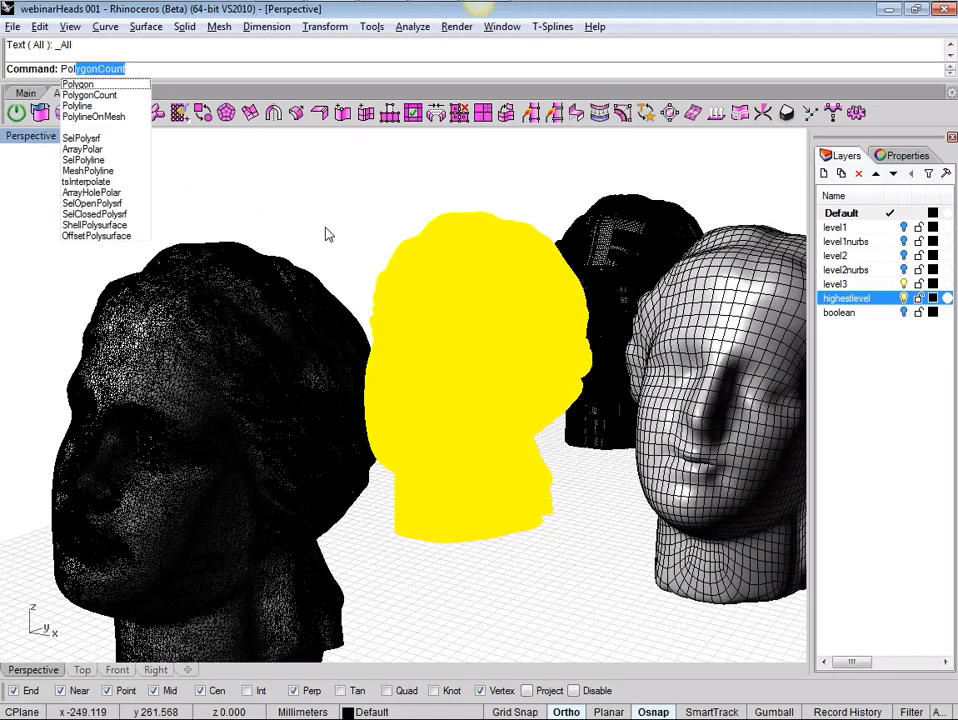
{"action": "key", "text": "Return"}
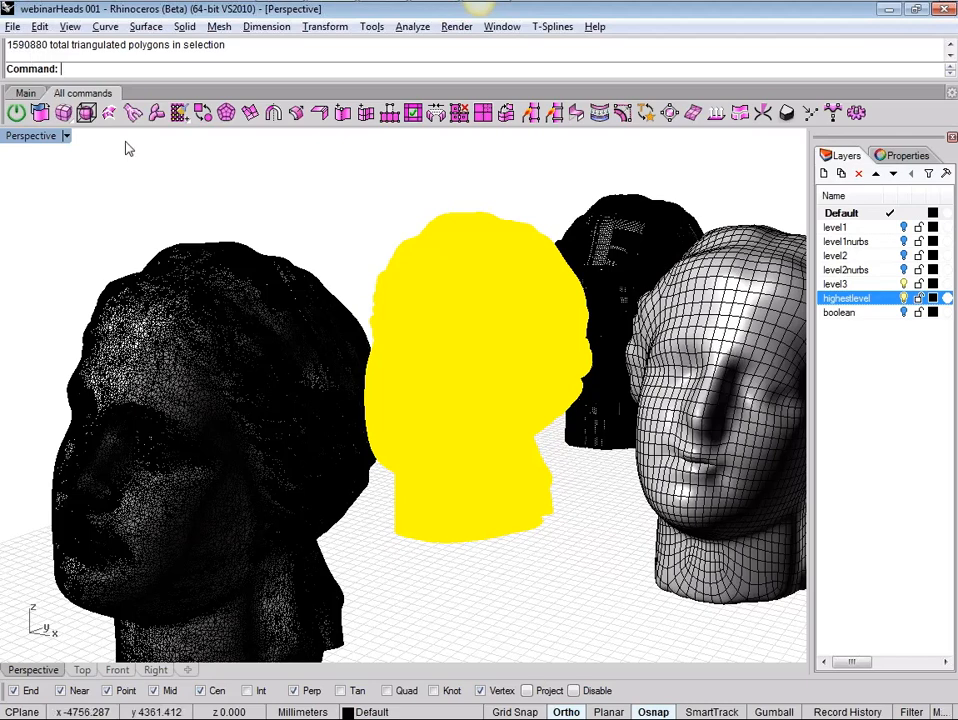
{"action": "left_click", "coordinate": [395, 221]}
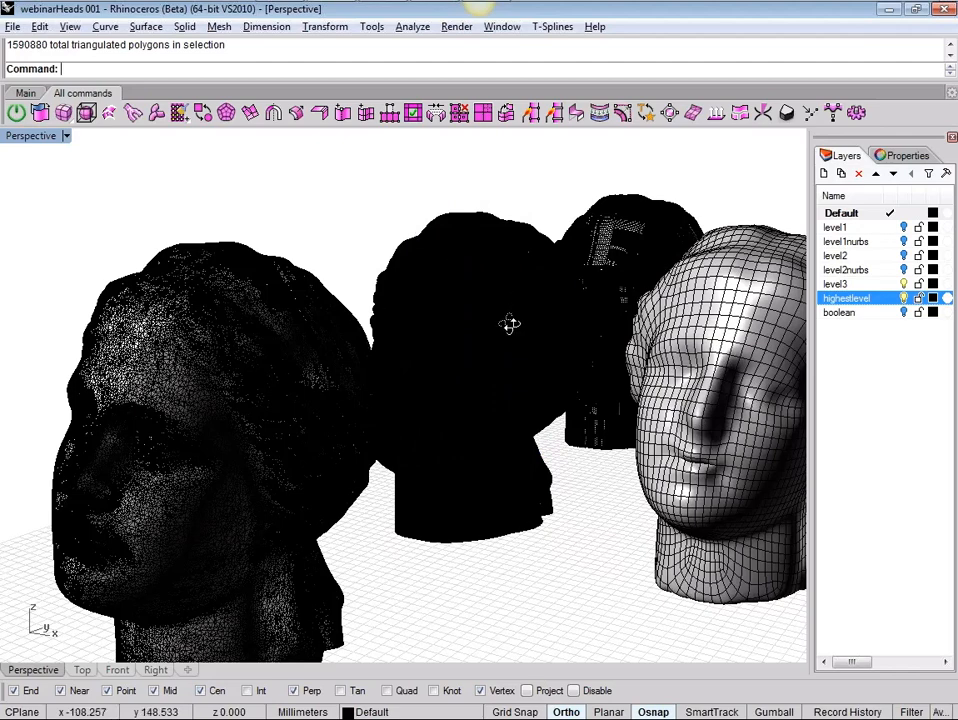
{"action": "right_click_drag", "start_coordinate": [509, 323], "coordinate": [537, 254]}
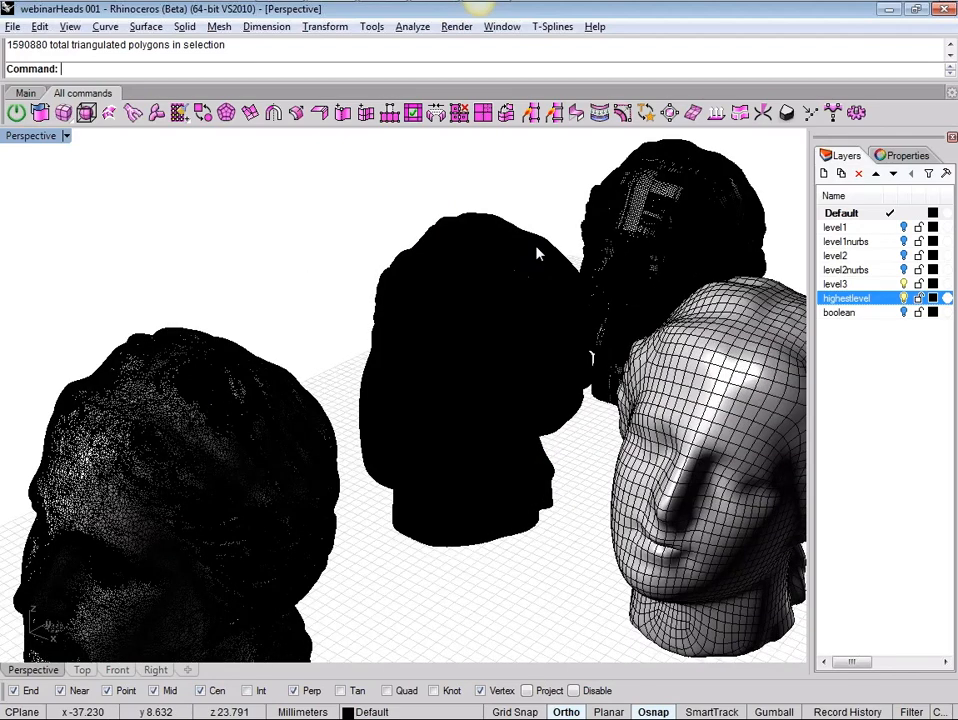
{"action": "left_click", "coordinate": [537, 254]}
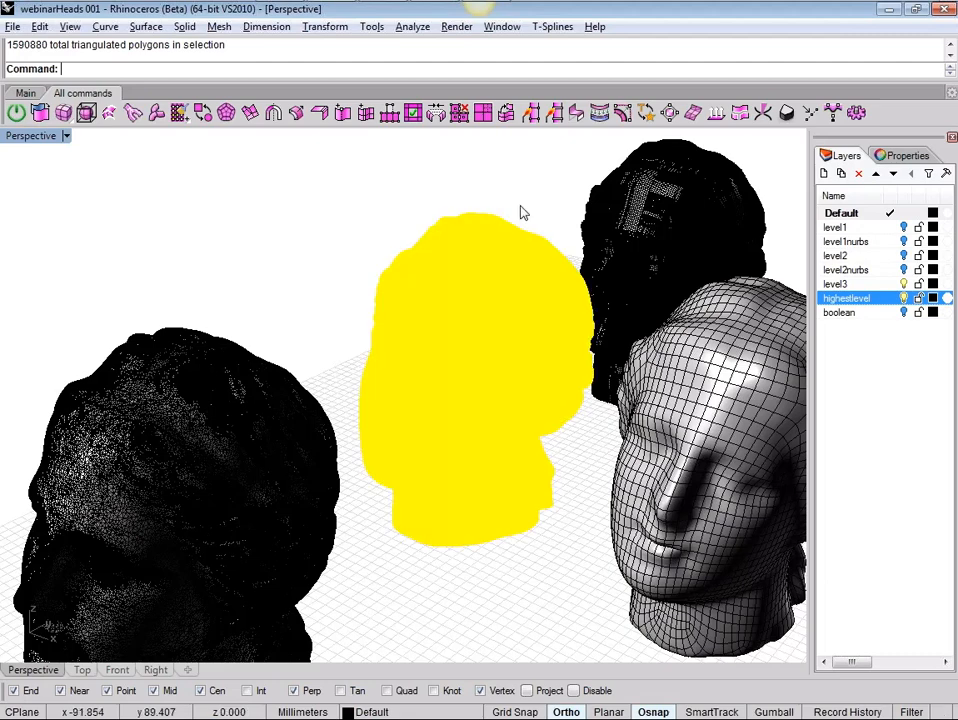
{"action": "left_click", "coordinate": [520, 206]}
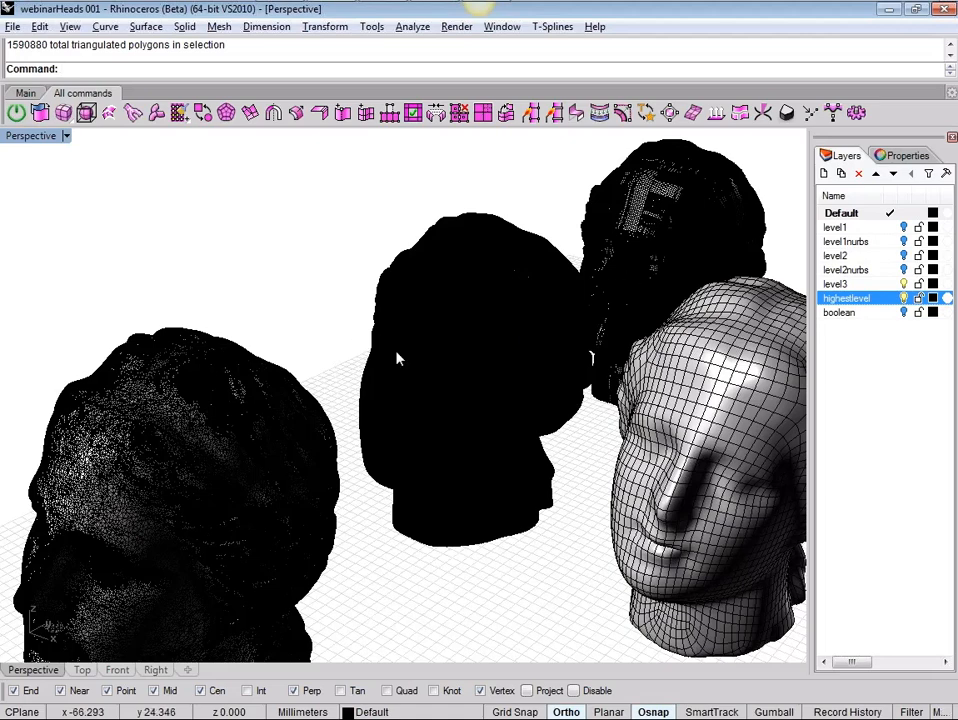
Step: Preview all heads in Rendered display mode and return the Perspective view to Shaded
{"action": "left_click", "coordinate": [30, 136]}
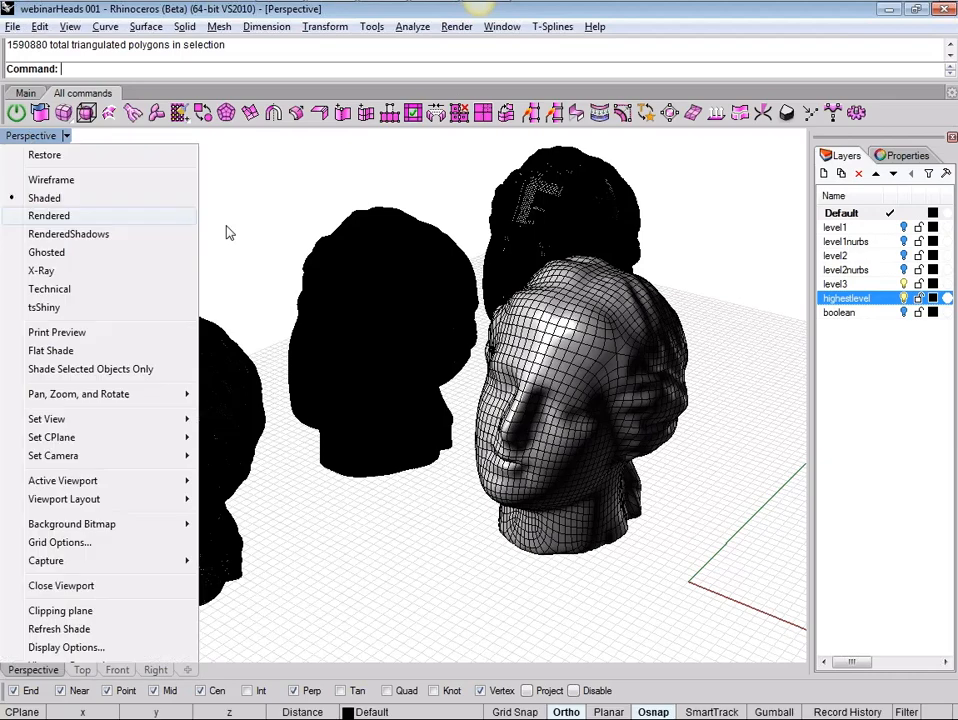
{"action": "left_click", "coordinate": [50, 216]}
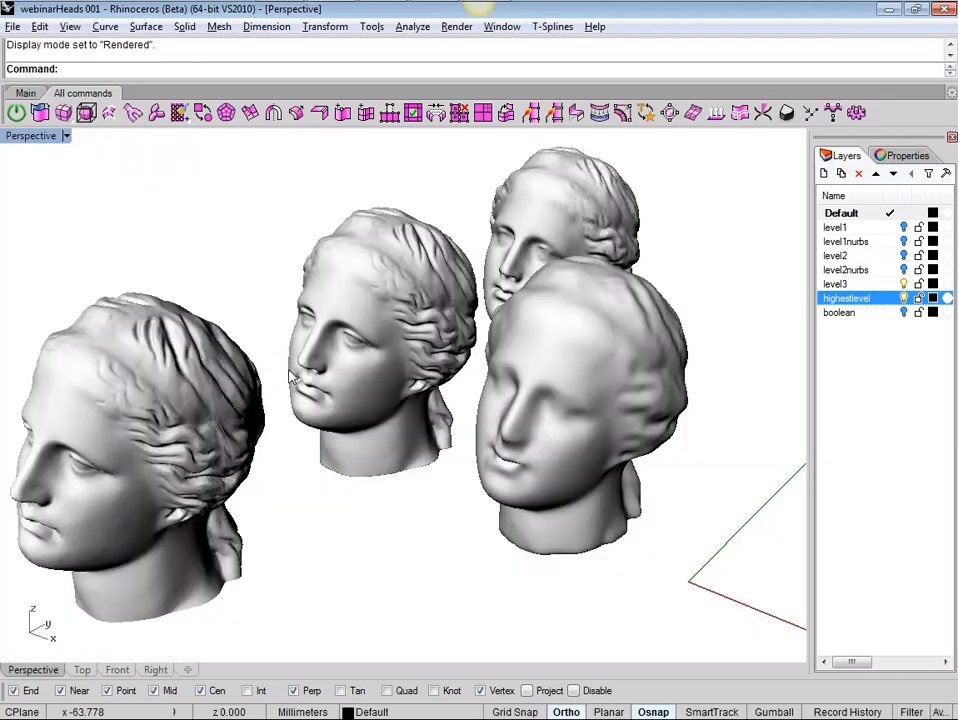
{"action": "key", "text": "ctrl+alt+s"}
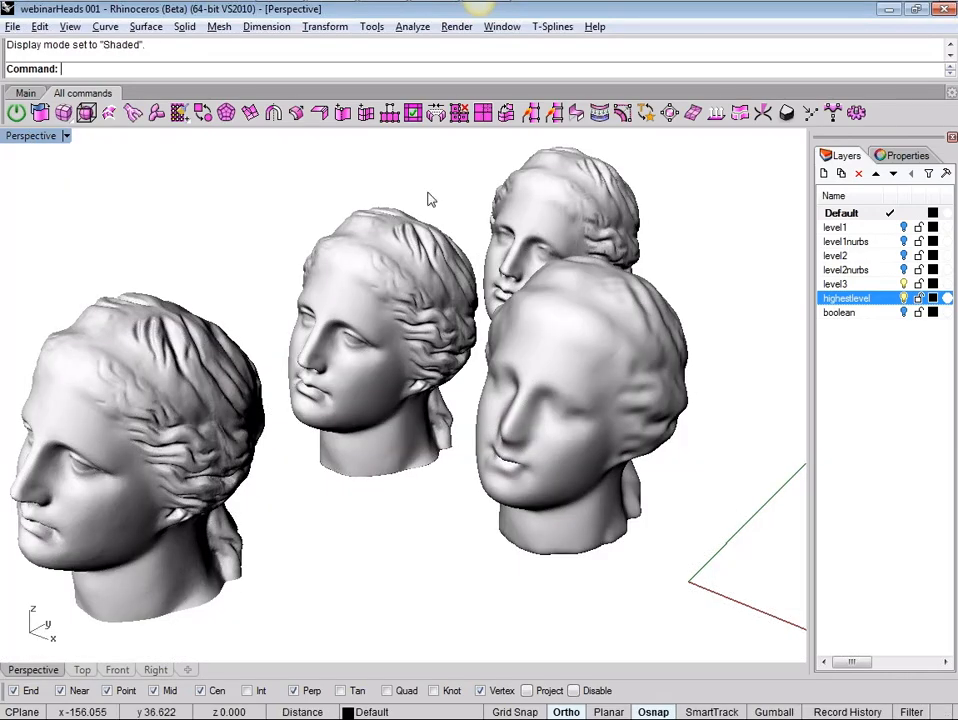
Step: Turn off the display of surface isocurves on the rear closed polysurface head
{"action": "left_click", "coordinate": [540, 183]}
{"action": "left_click", "coordinate": [905, 156]}
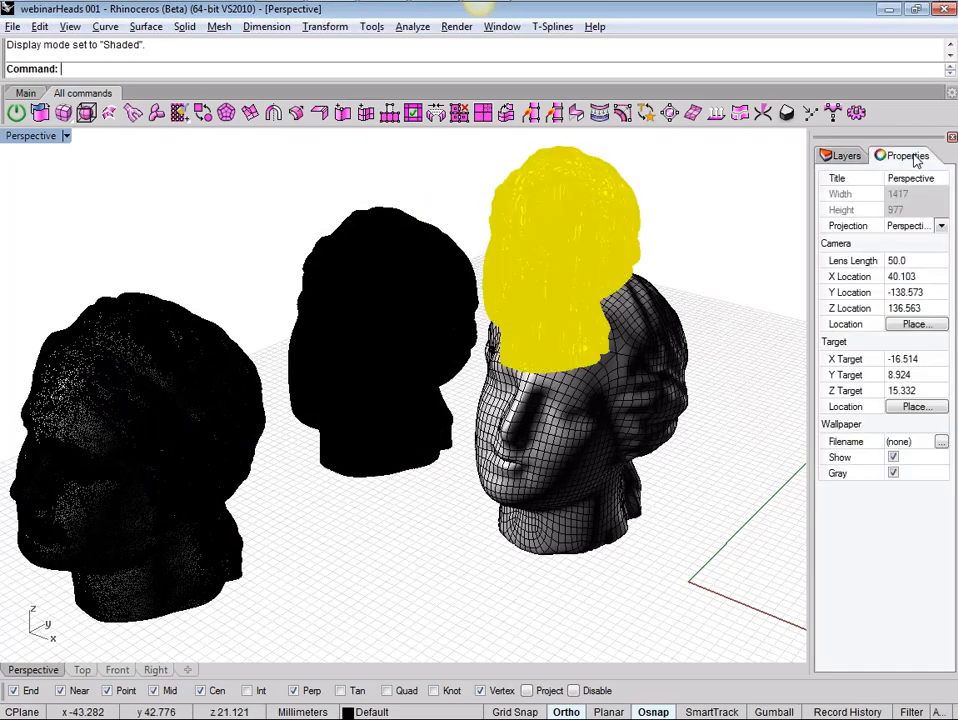
{"action": "left_click", "coordinate": [893, 467]}
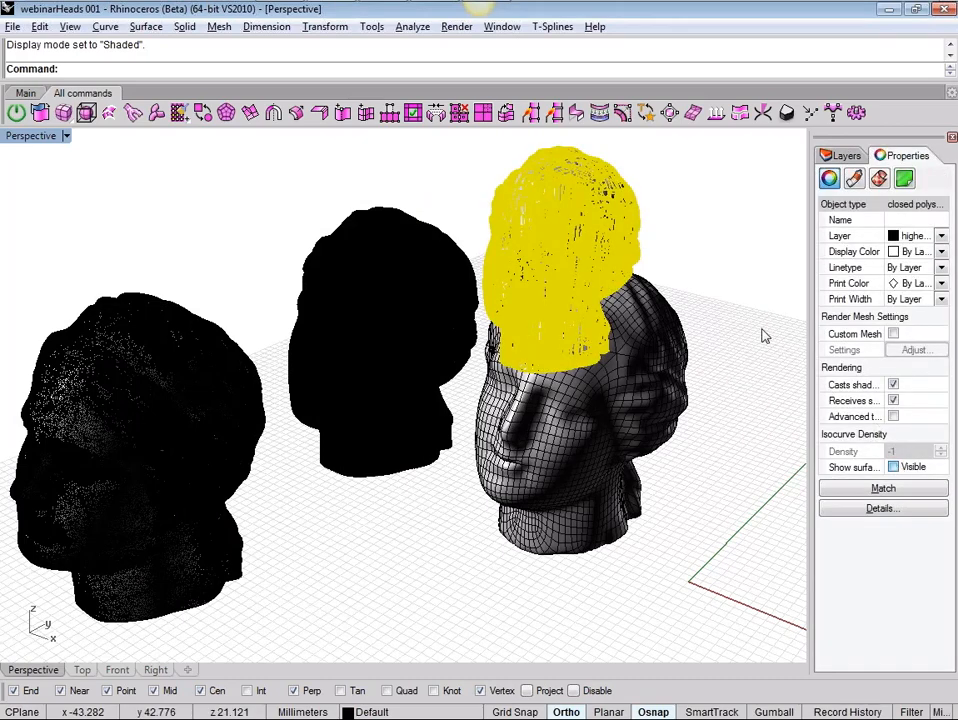
{"action": "left_click", "coordinate": [705, 254]}
{"action": "right_click_drag", "start_coordinate": [705, 254], "coordinate": [714, 256]}
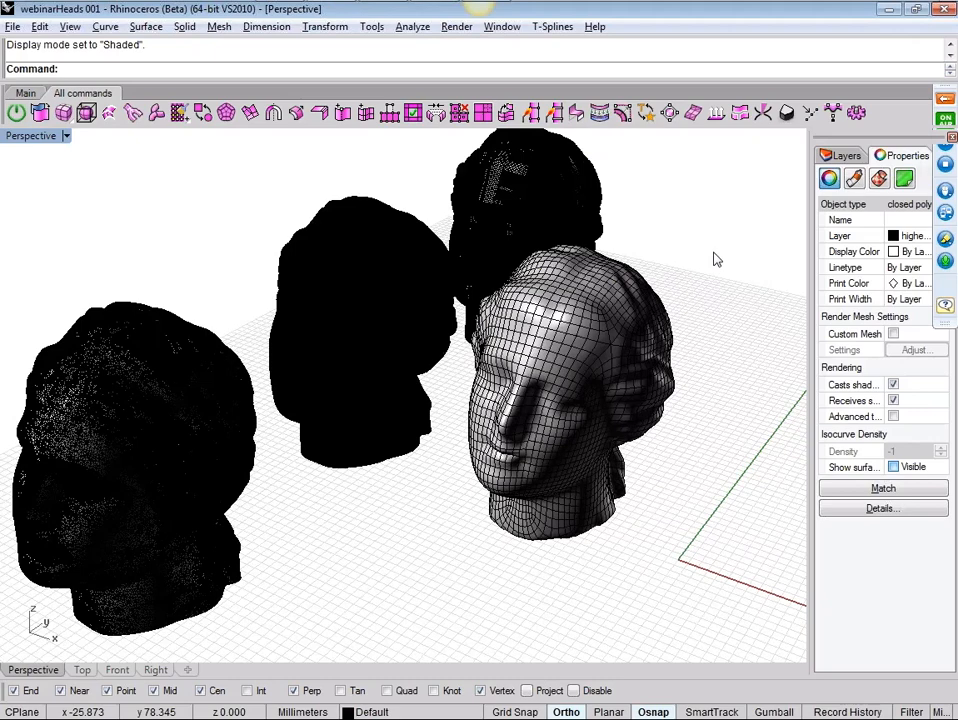
{"action": "left_click", "coordinate": [570, 190]}
{"action": "left_click", "coordinate": [894, 467]}
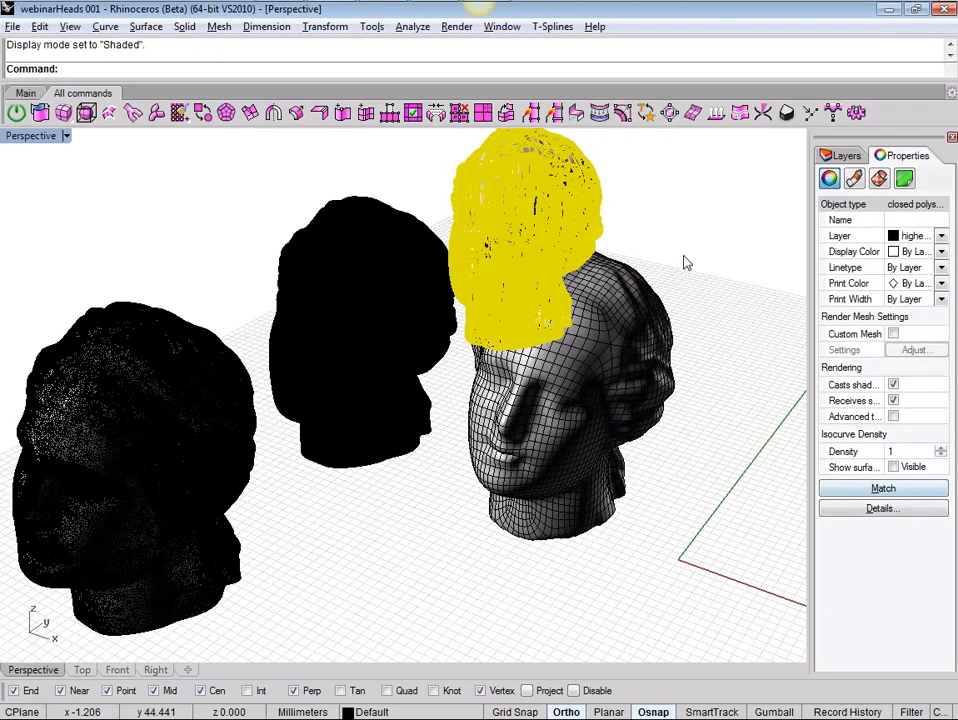
{"action": "left_click", "coordinate": [648, 173]}
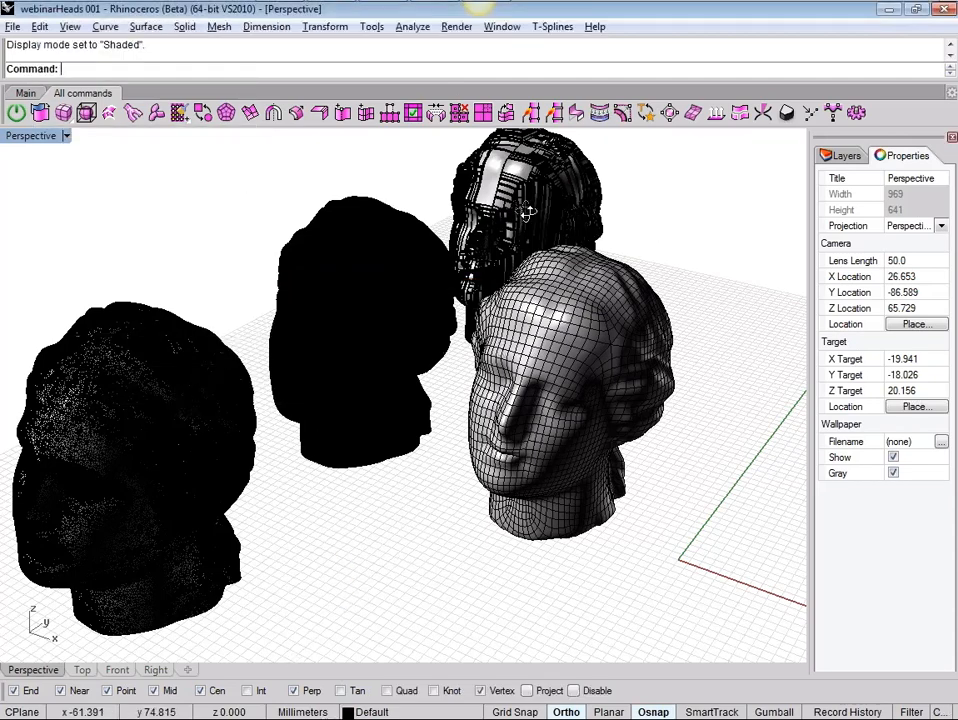
Step: Examine the patch edges of the polysurface head up close beside the dense mesh heads
{"action": "right_click_drag", "start_coordinate": [527, 211], "coordinate": [568, 224]}
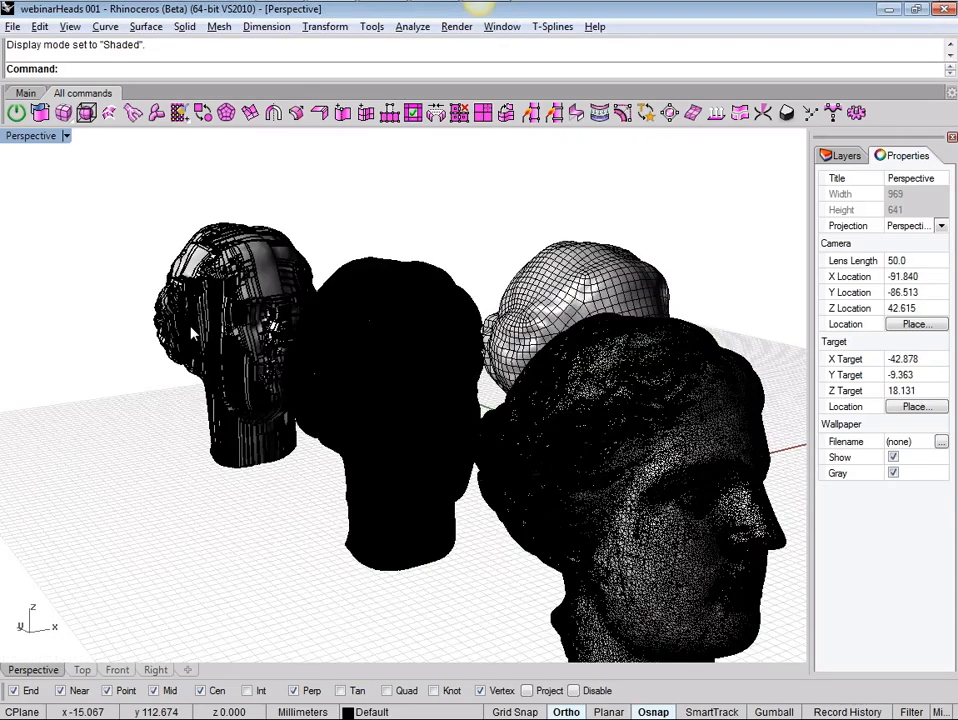
{"action": "scroll", "coordinate": [191, 334], "scroll_direction": "up", "scroll_amount": 5}
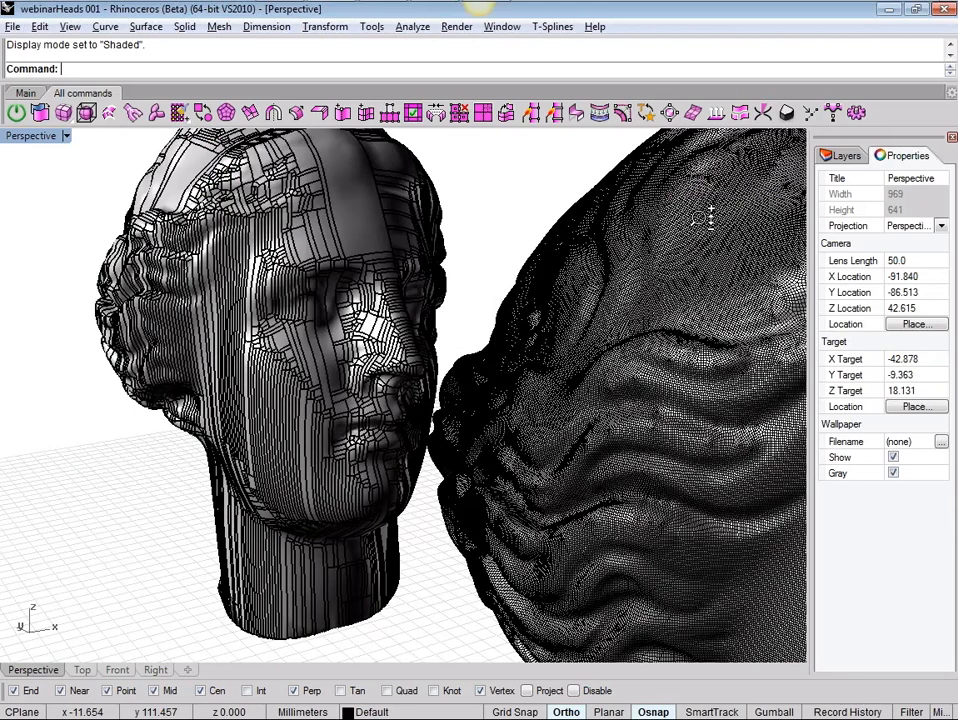
{"action": "left_click", "coordinate": [250, 393]}
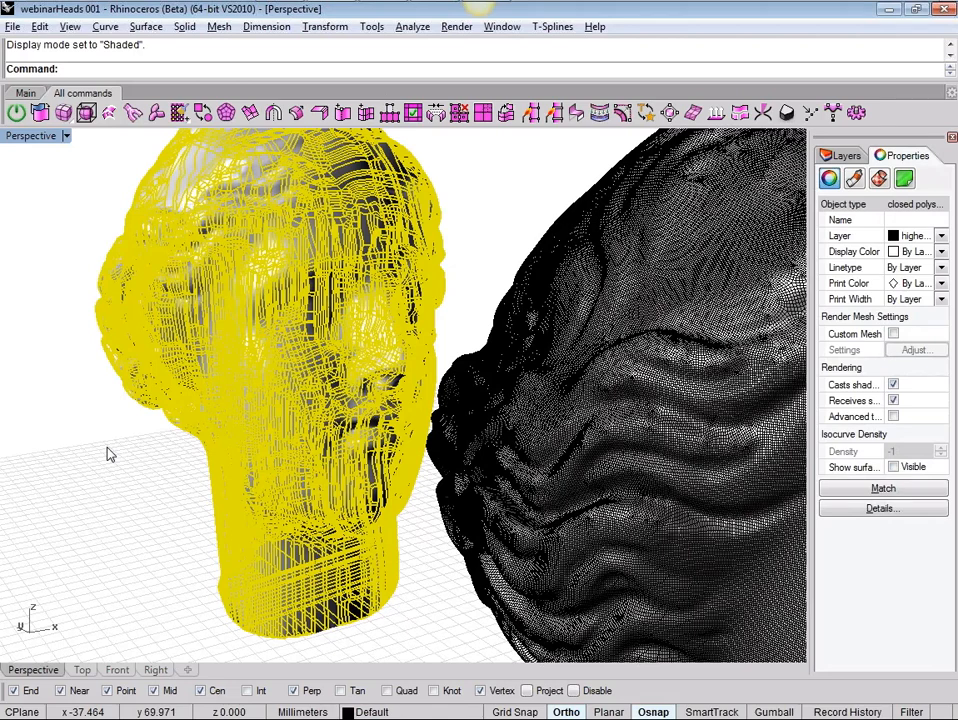
{"action": "left_click", "coordinate": [110, 455]}
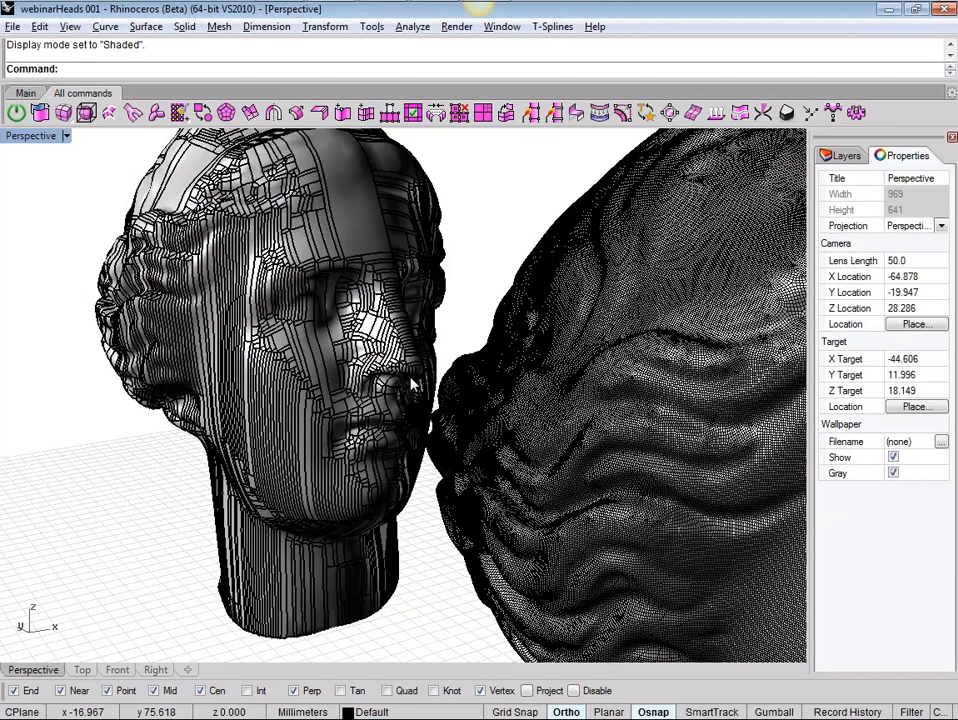
Step: Show the layer boolean and bring its head with the curved cutout into close view
{"action": "scroll", "coordinate": [412, 384], "scroll_direction": "down", "scroll_amount": 12}
{"action": "right_click_drag", "start_coordinate": [412, 384], "coordinate": [300, 410]}
{"action": "left_click", "coordinate": [840, 155]}
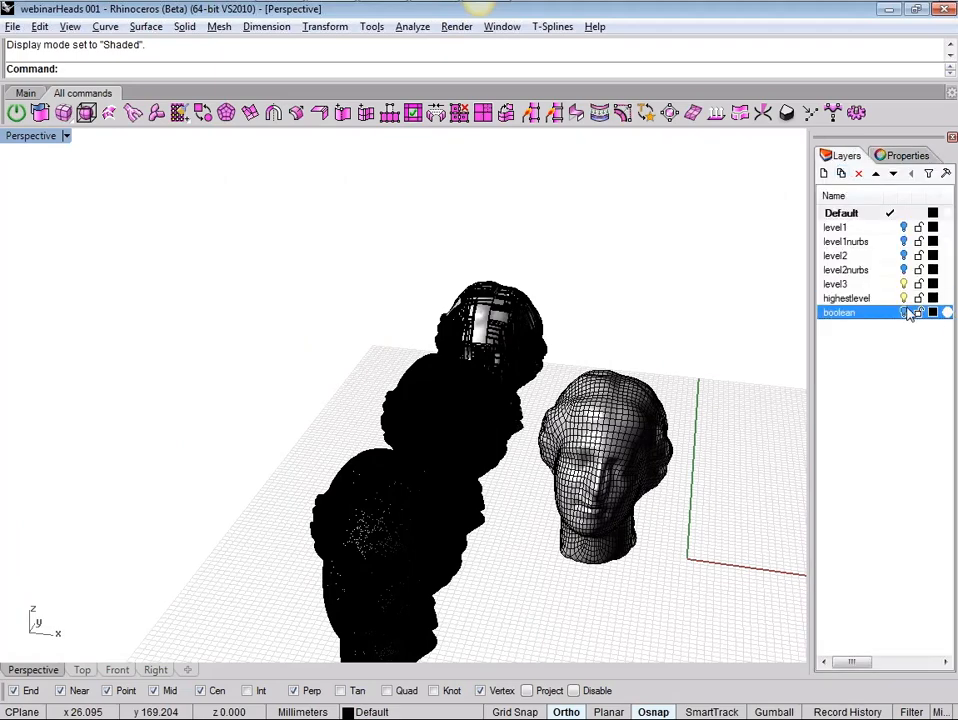
{"action": "left_click", "coordinate": [904, 312]}
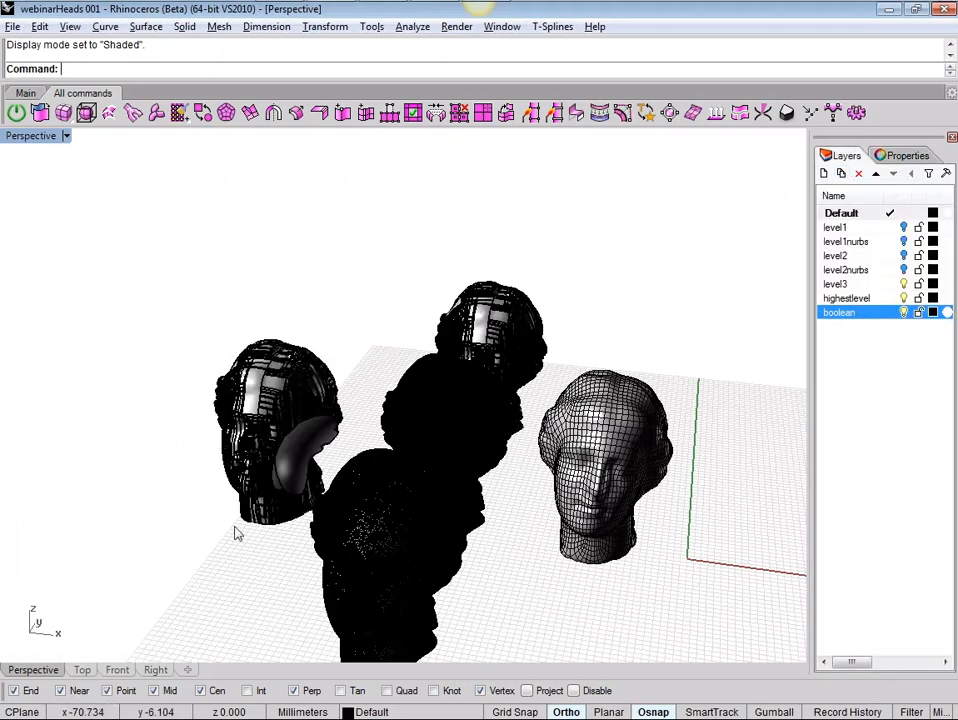
{"action": "right_click_drag", "start_coordinate": [315, 486], "coordinate": [318, 484]}
{"action": "scroll", "coordinate": [420, 438], "scroll_direction": "up", "scroll_amount": 10}
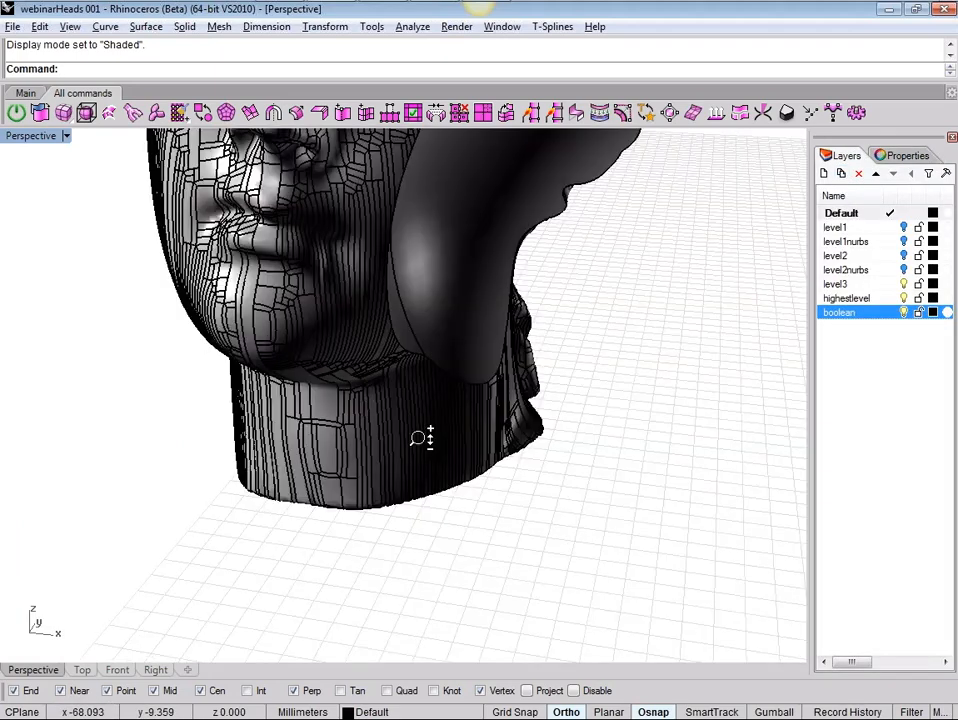
{"action": "scroll", "coordinate": [418, 438], "scroll_direction": "down", "scroll_amount": 5}
{"action": "right_click_drag", "start_coordinate": [420, 330], "coordinate": [373, 341]}
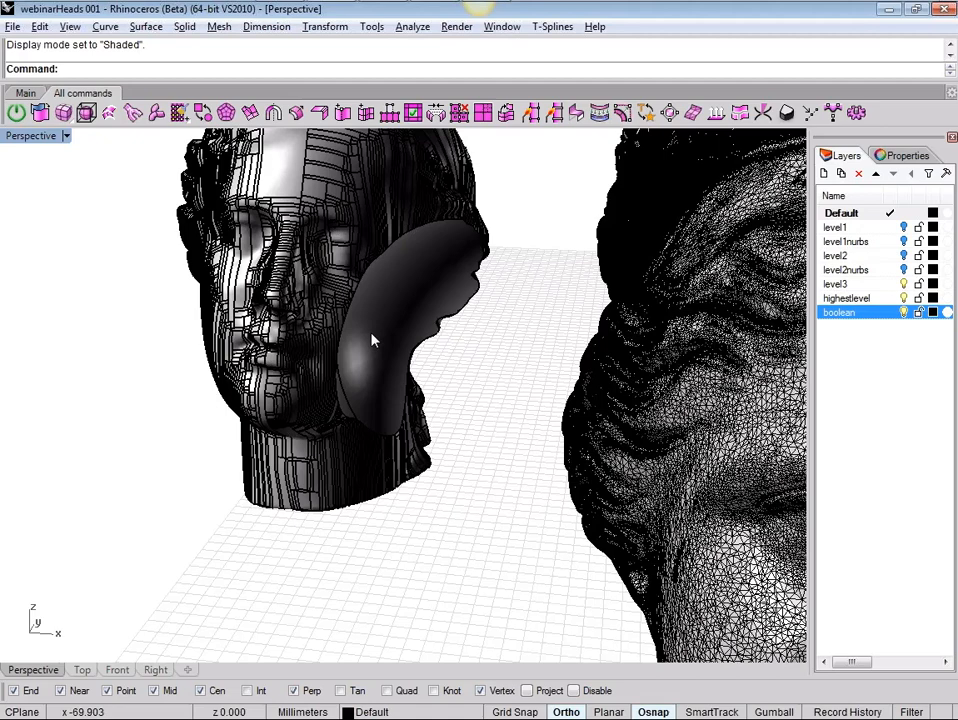
Step: Set the Perspective view to Rendered display mode and view all five heads from several angles
{"action": "scroll", "coordinate": [372, 341], "scroll_direction": "down", "scroll_amount": 5}
{"action": "left_click", "coordinate": [30, 135]}
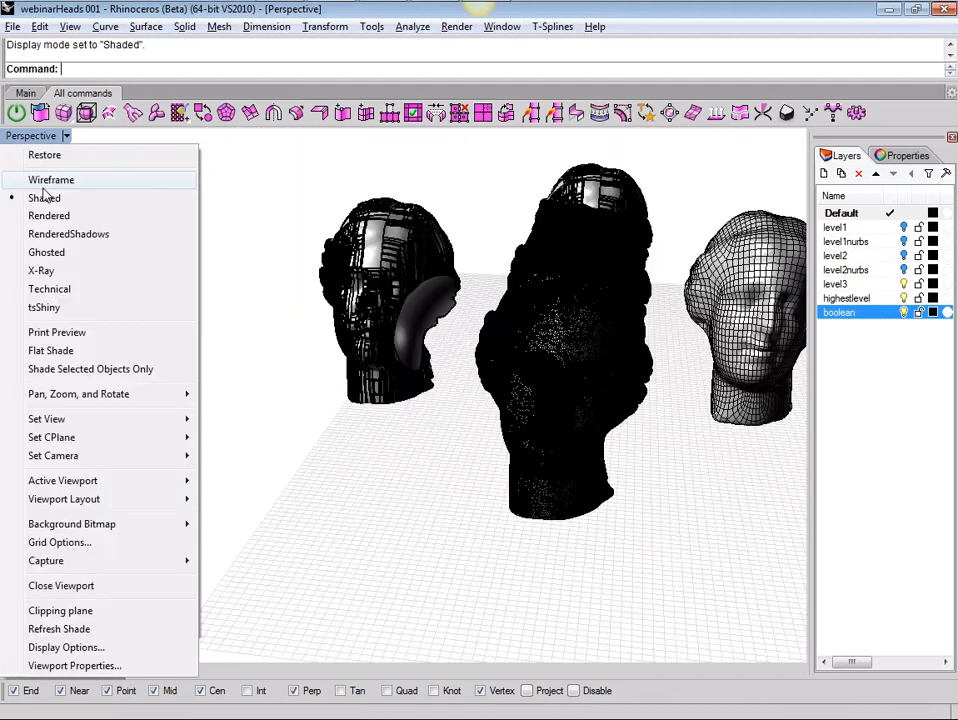
{"action": "left_click", "coordinate": [48, 215]}
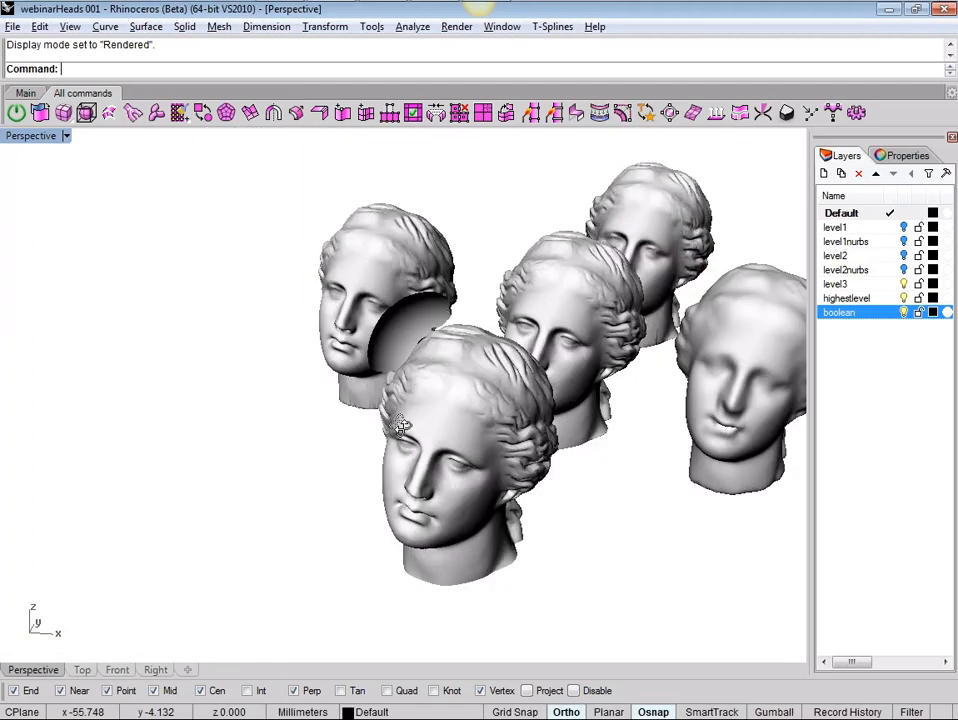
{"action": "mouse_move", "coordinate": [400, 427]}
{"action": "right_mouse_down"}
{"action": "mouse_move", "coordinate": [405, 405]}
{"action": "mouse_move", "coordinate": [414, 416]}
{"action": "right_mouse_up"}
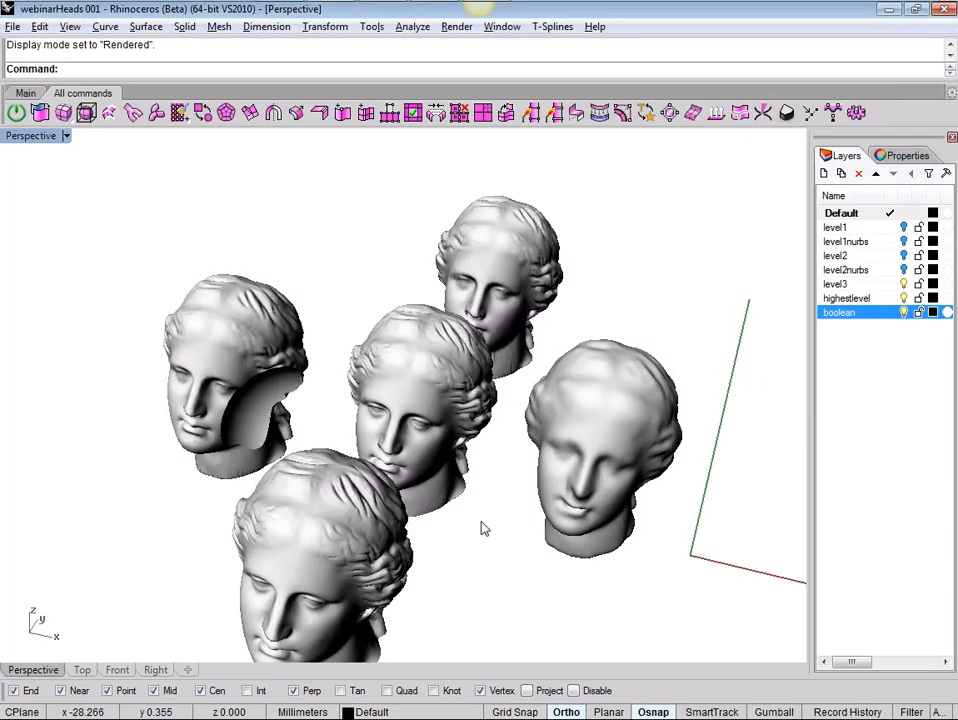
{"action": "right_click_drag", "start_coordinate": [483, 528], "coordinate": [543, 521]}
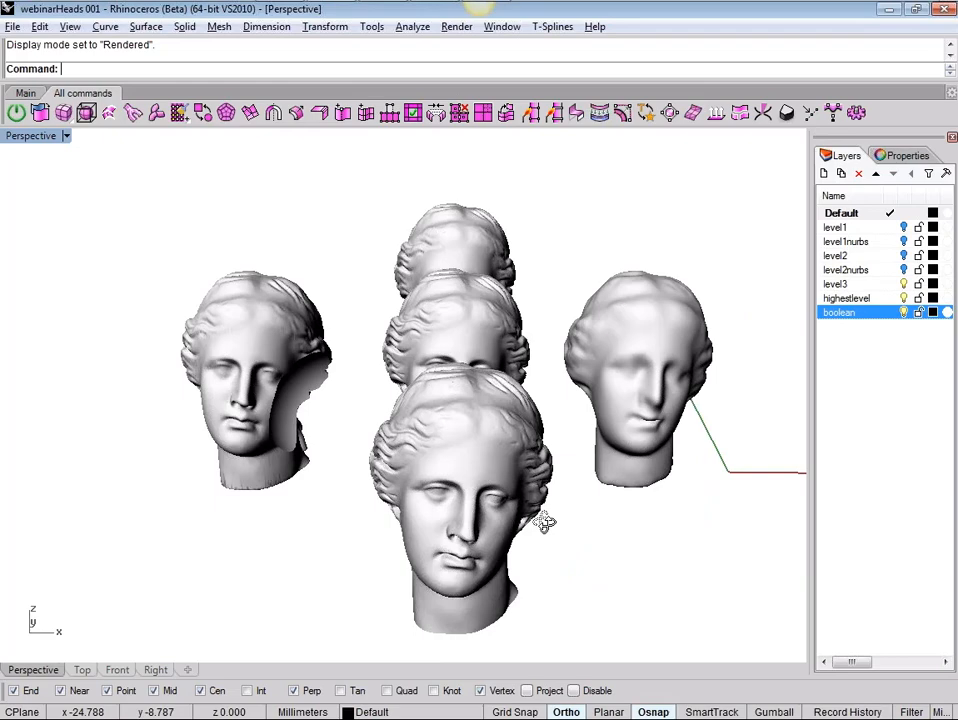
{"action": "mouse_move", "coordinate": [543, 521]}
{"action": "right_mouse_down"}
{"action": "mouse_move", "coordinate": [360, 494]}
{"action": "mouse_move", "coordinate": [314, 524]}
{"action": "mouse_move", "coordinate": [533, 432]}
{"action": "right_mouse_up"}
Step: Compare the heads by highlighting the middle, level3, rear and boolean-cut ones, and clear the selection
{"action": "left_click", "coordinate": [425, 382]}
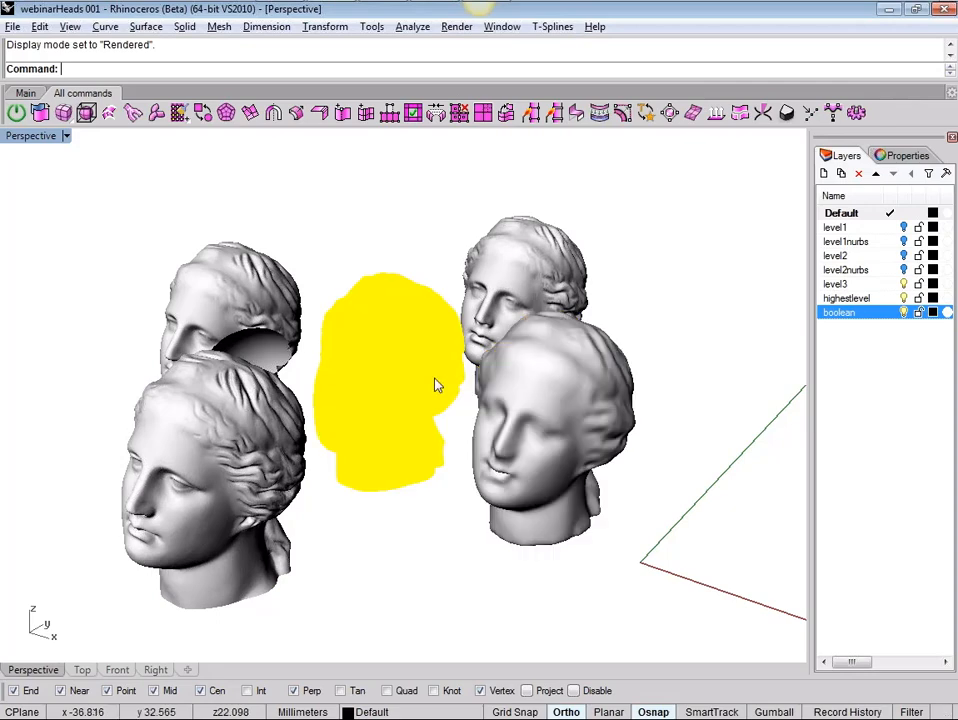
{"action": "left_click", "coordinate": [510, 415]}
{"action": "left_click", "coordinate": [356, 362], "text": "shift"}
{"action": "left_click", "coordinate": [430, 558]}
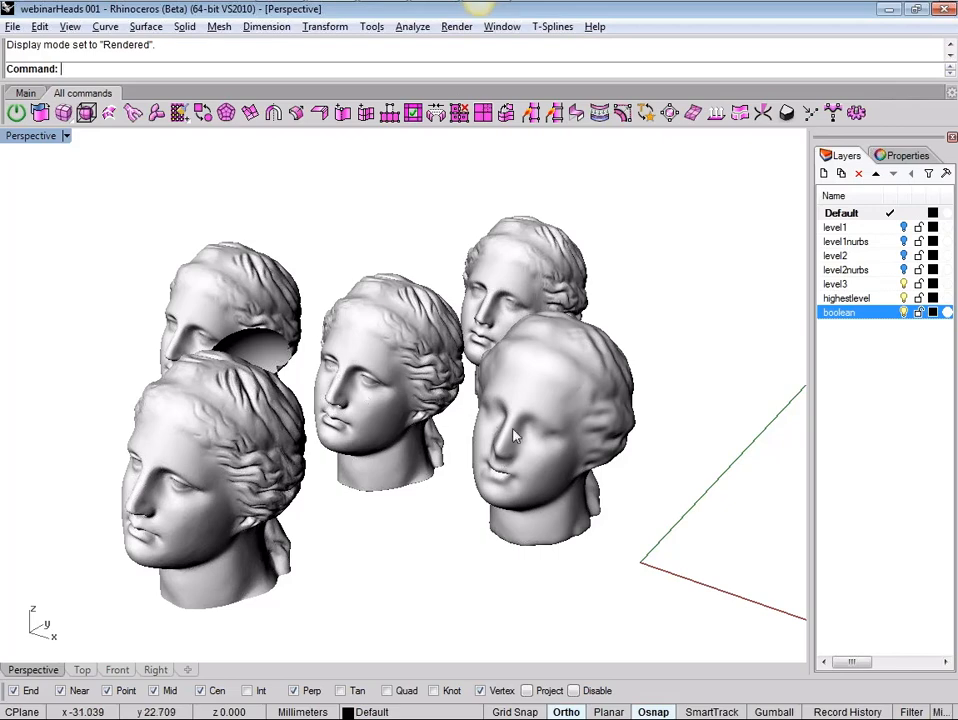
{"action": "right_click_drag", "start_coordinate": [447, 385], "coordinate": [480, 405]}
{"action": "left_click", "coordinate": [545, 295]}
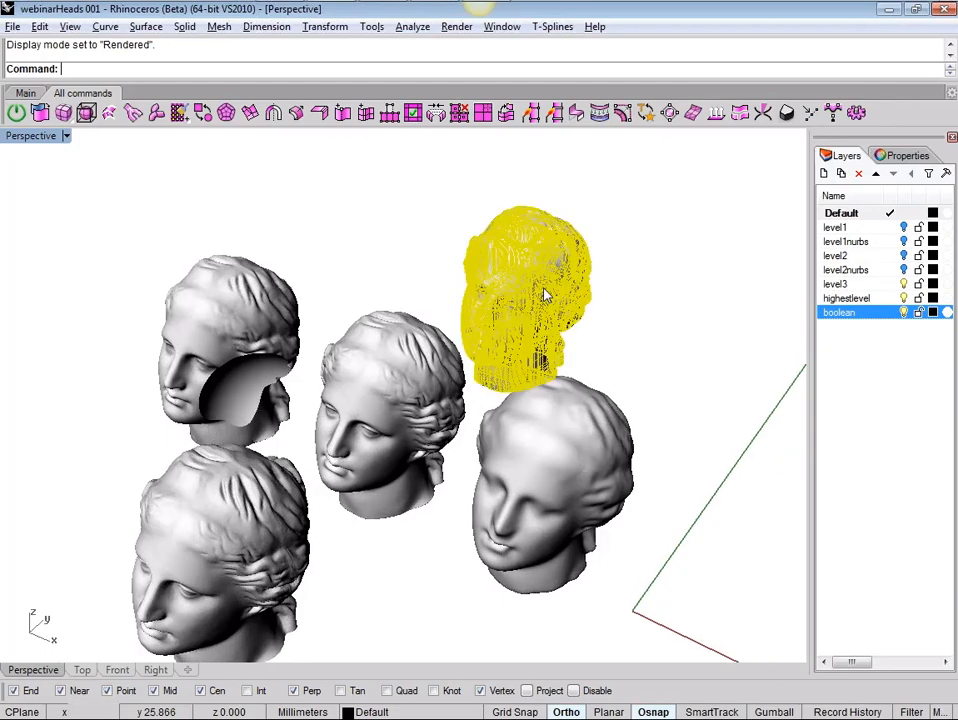
{"action": "left_click", "coordinate": [172, 390]}
{"action": "left_click", "coordinate": [98, 424]}
{"action": "right_click_drag", "start_coordinate": [98, 425], "coordinate": [111, 403]}
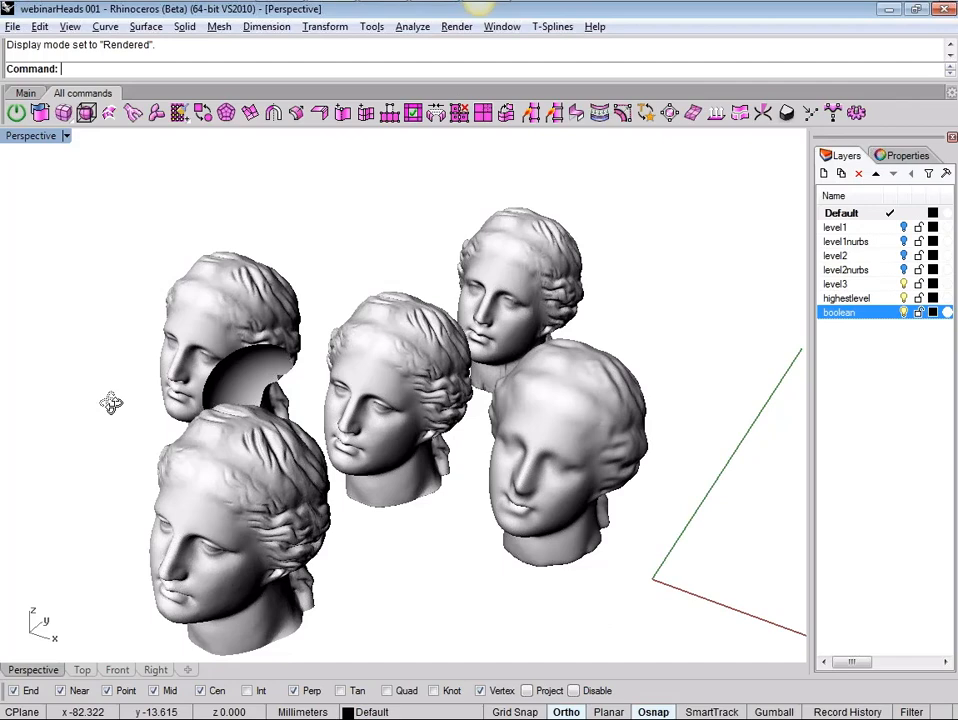
{"action": "right_click_drag", "start_coordinate": [111, 403], "coordinate": [349, 272]}
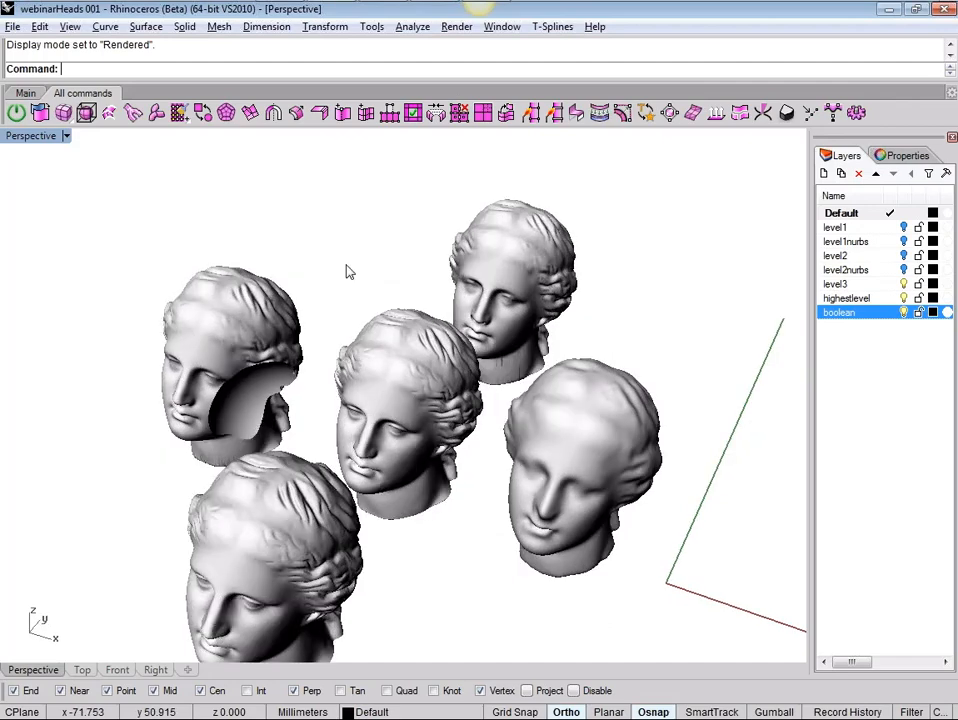
Step: Switch to SolidWorks and open the T-spline head file tshead from the tsplines folder
{"action": "key", "text": "alt+Tab"}
{"action": "key", "text": "alt+Tab"}
{"action": "key", "text": "alt+Tab"}
{"action": "key", "text": "alt+Tab"}
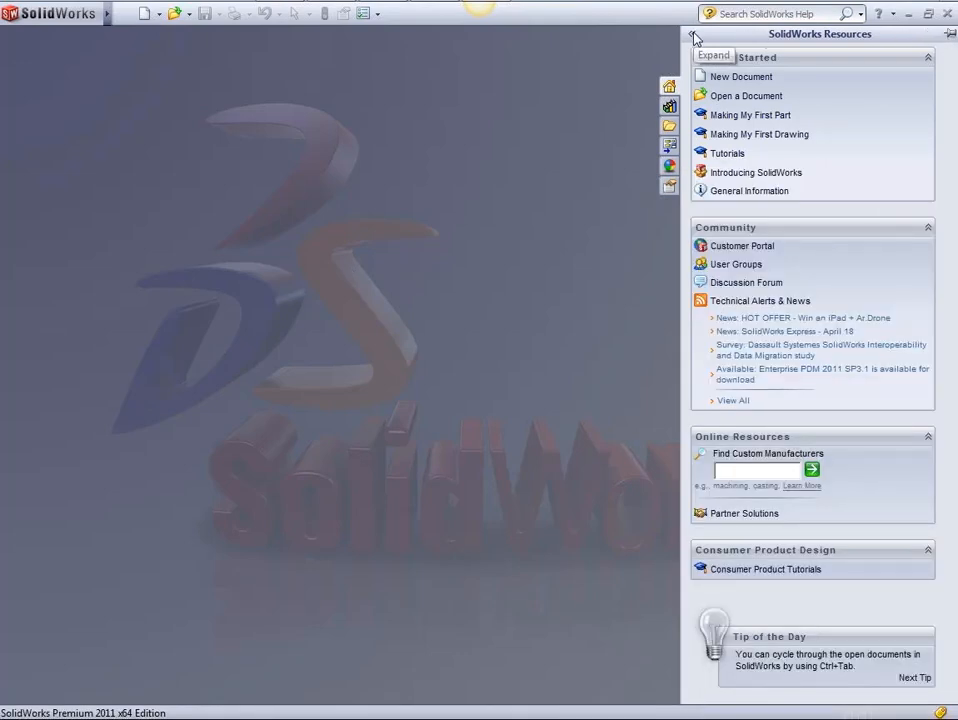
{"action": "left_click", "coordinate": [124, 14]}
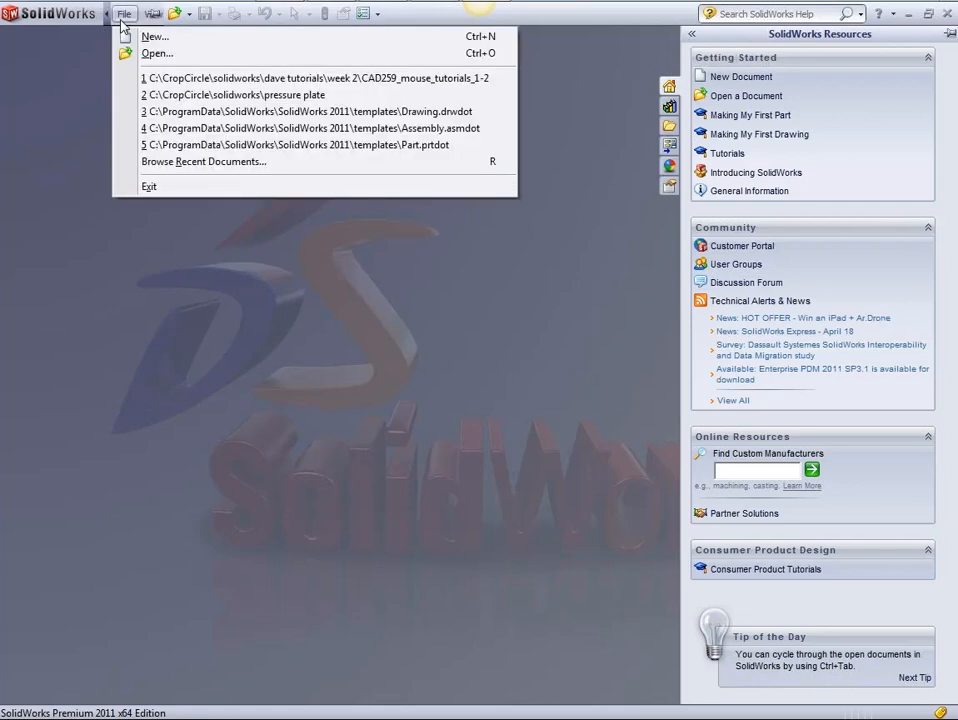
{"action": "left_click", "coordinate": [75, 222]}
{"action": "left_click", "coordinate": [188, 17]}
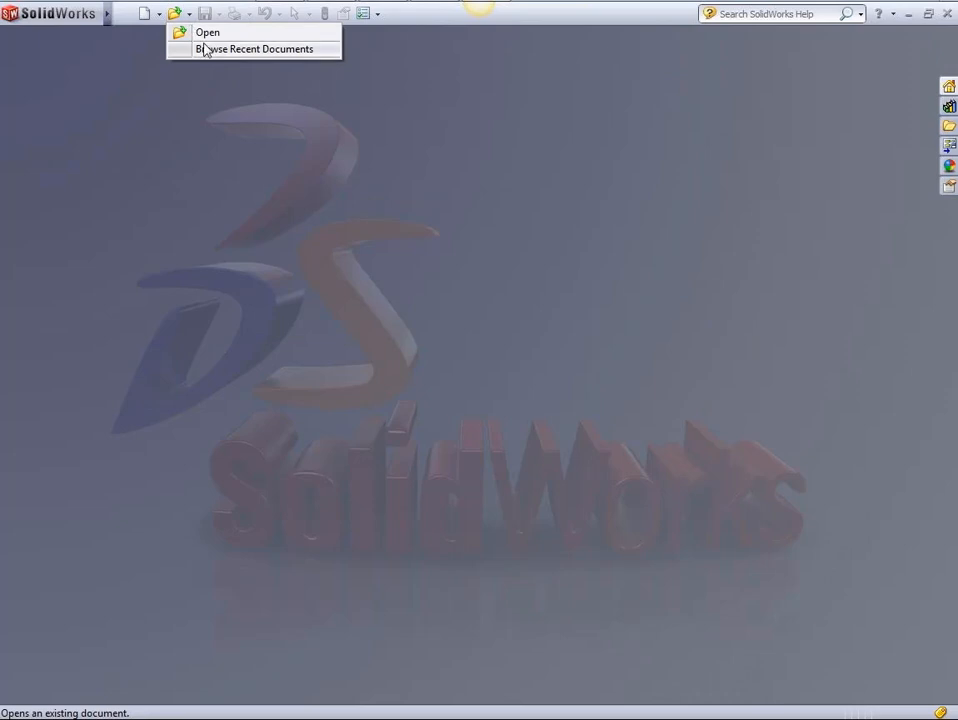
{"action": "left_click", "coordinate": [212, 33]}
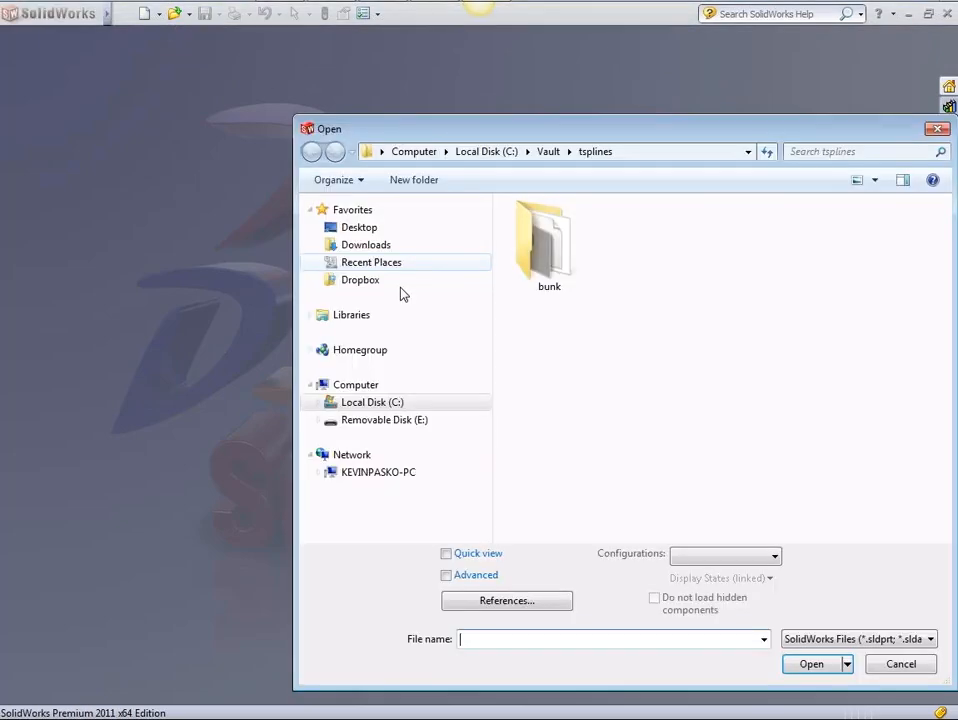
{"action": "left_click", "coordinate": [929, 640]}
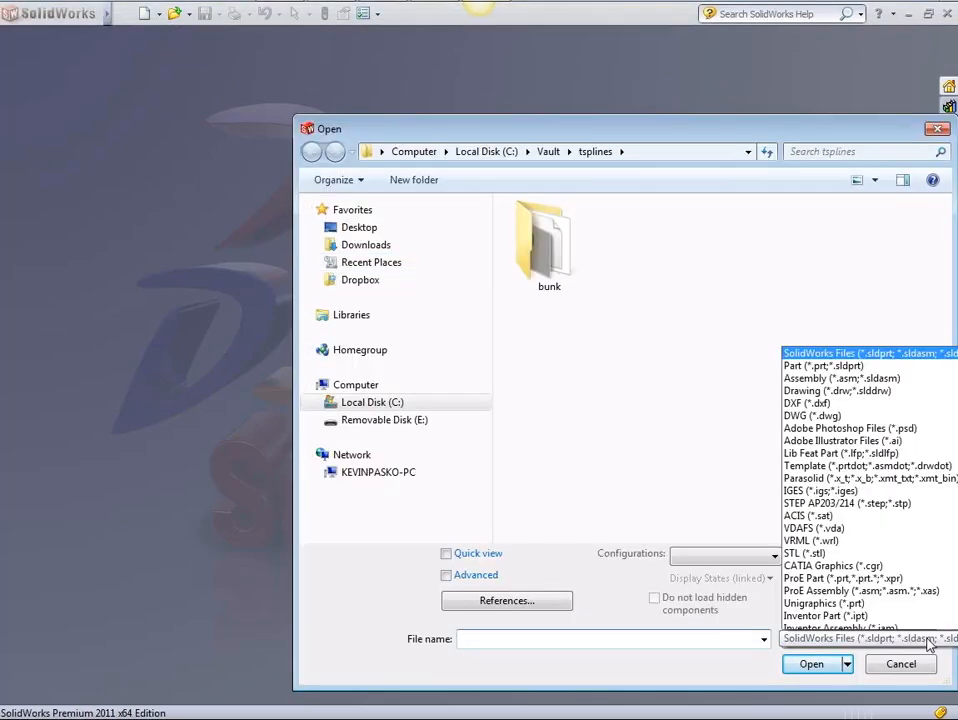
{"action": "left_click", "coordinate": [900, 618]}
{"action": "double_click", "coordinate": [638, 262]}
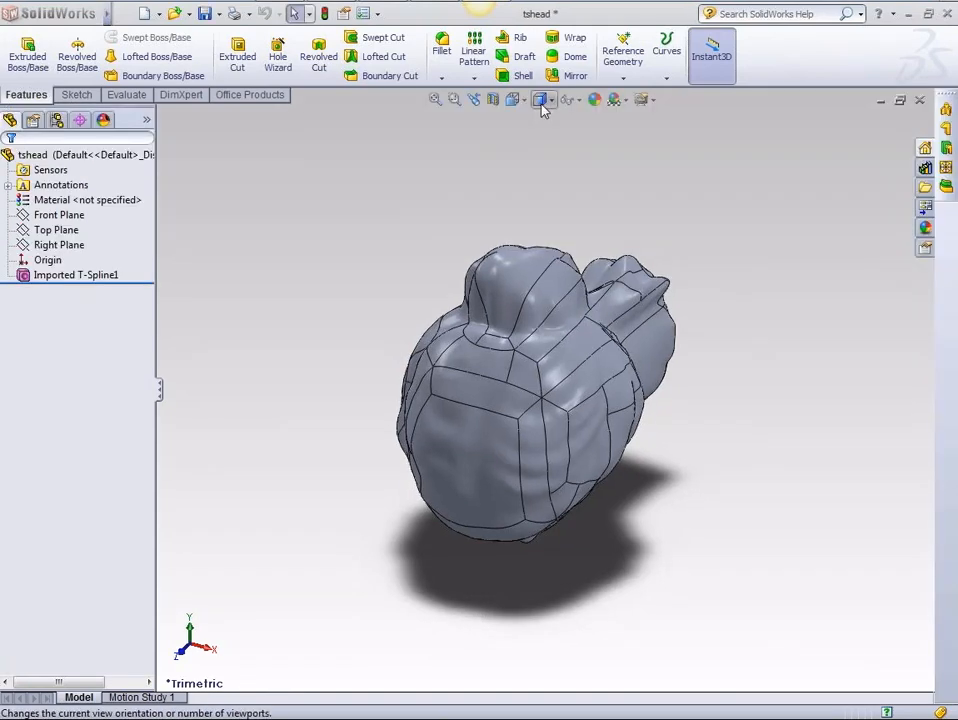
Step: Orient the model to the Bottom view and open the feature Imported T-Spline1 for editing
{"action": "left_click", "coordinate": [541, 101]}
{"action": "left_click", "coordinate": [538, 166]}
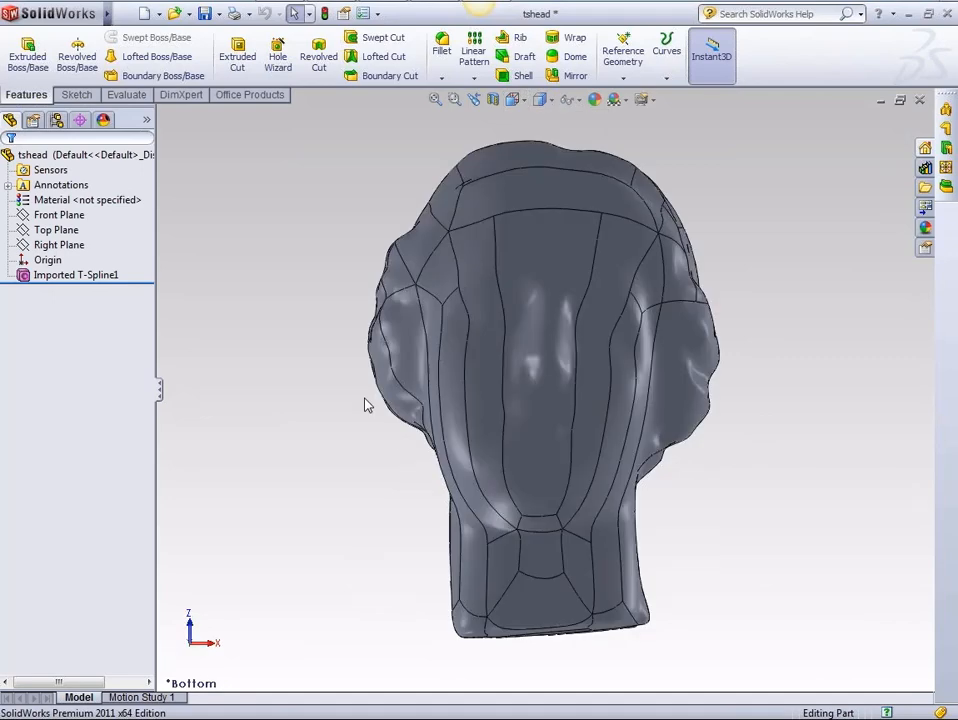
{"action": "left_click", "coordinate": [72, 274]}
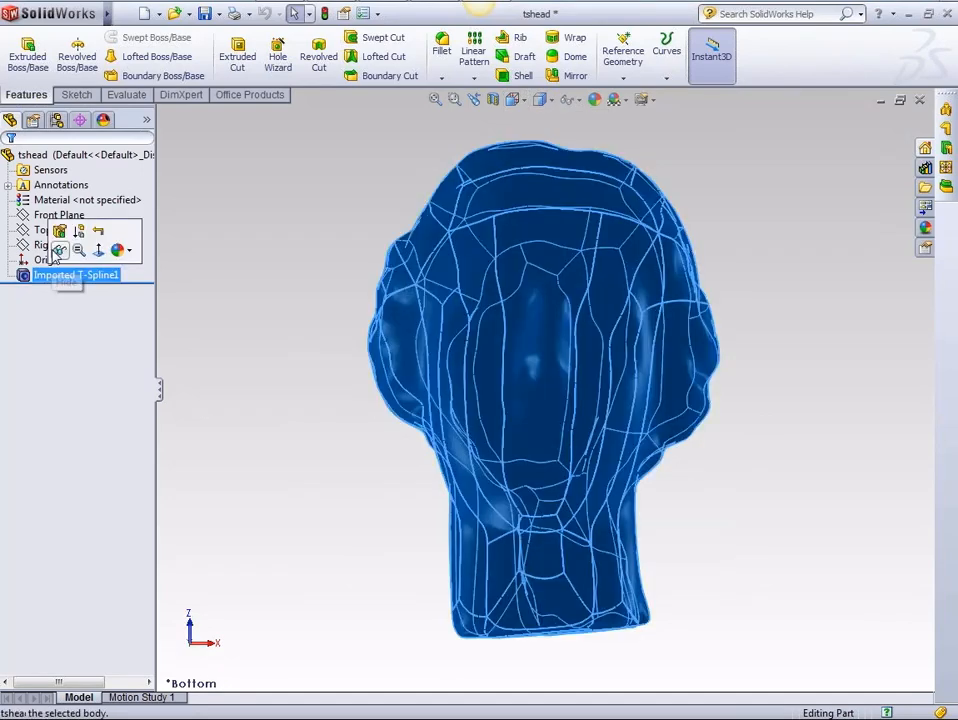
{"action": "left_click", "coordinate": [58, 250]}
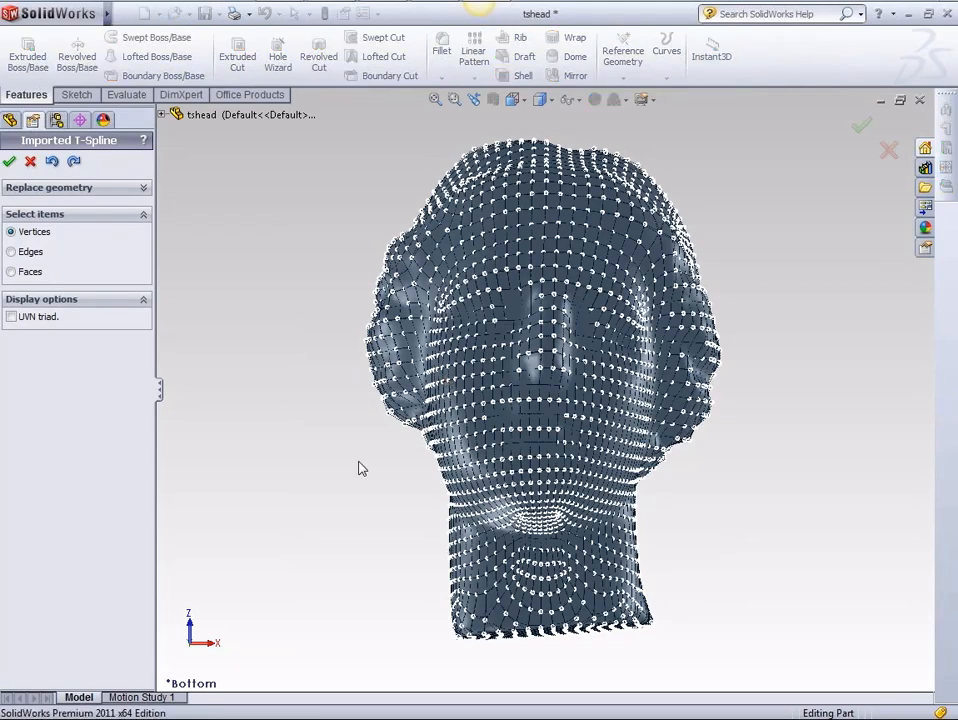
Step: Pull the T-spline vertices at the lower edge of the hair outward to form a sideways spike
{"action": "left_click", "coordinate": [394, 411]}
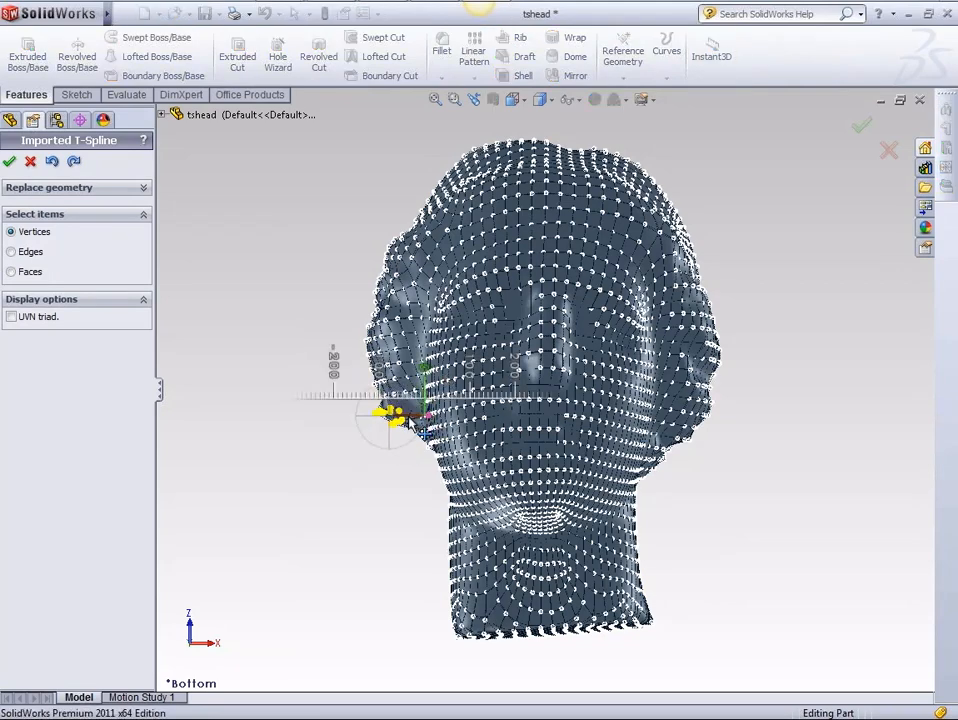
{"action": "left_click_drag", "start_coordinate": [406, 422], "coordinate": [382, 437]}
{"action": "left_click", "coordinate": [248, 262]}
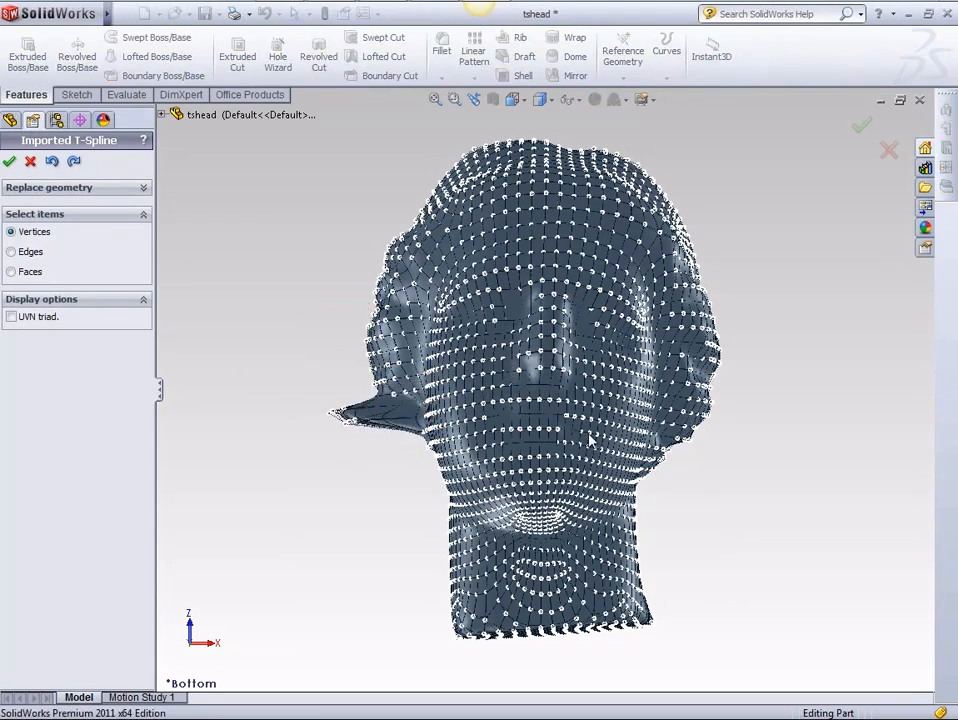
{"action": "right_click_drag", "start_coordinate": [791, 378], "coordinate": [731, 407]}
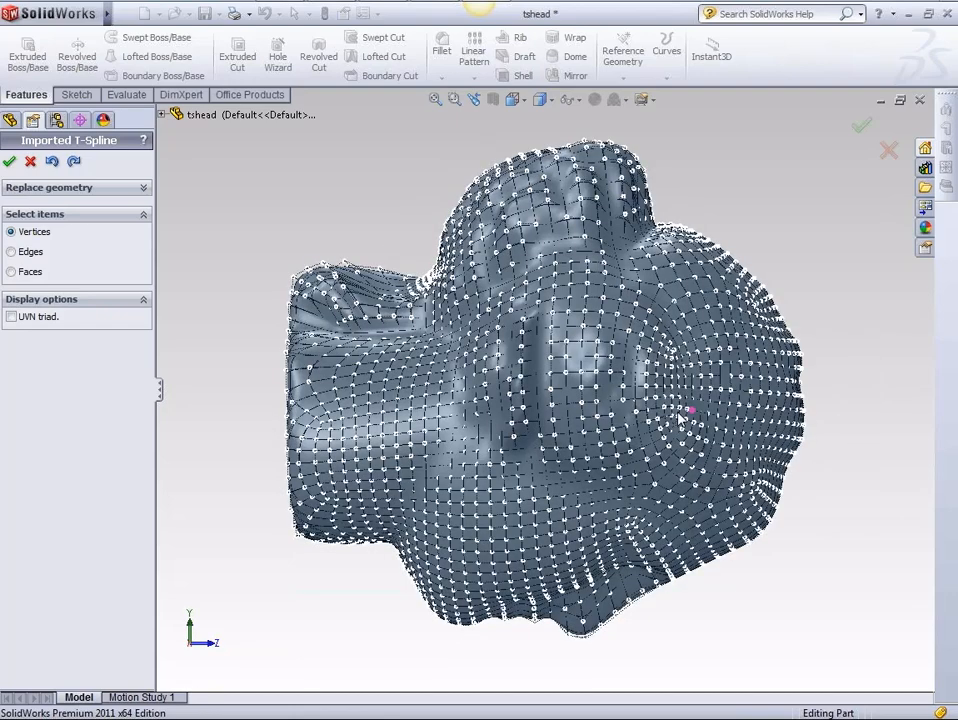
{"action": "right_click_drag", "start_coordinate": [866, 513], "coordinate": [833, 515]}
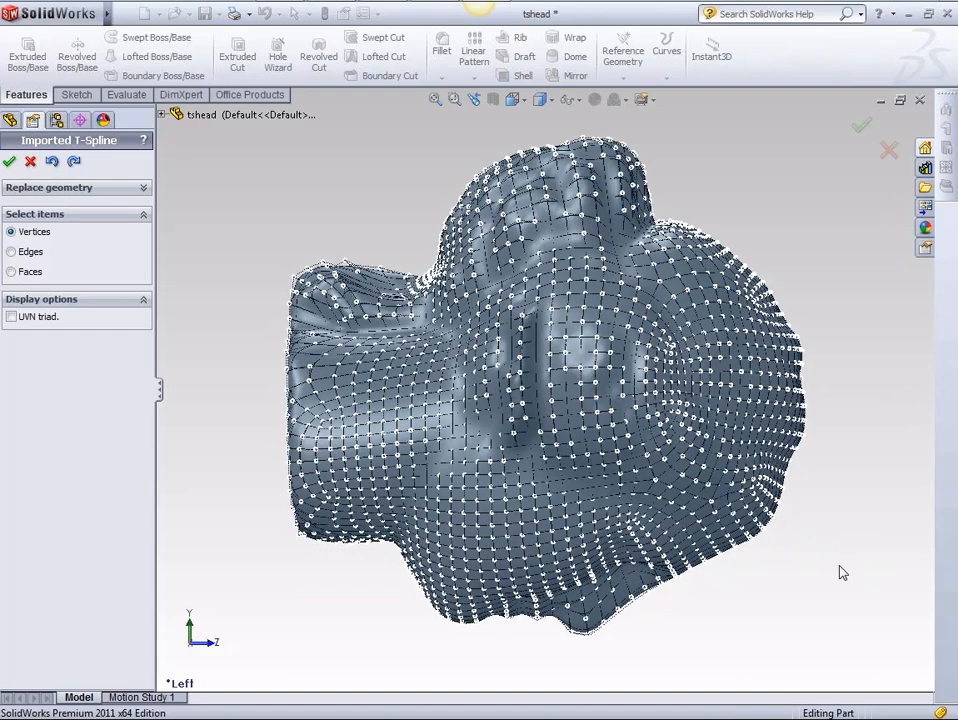
Step: Switch to Rhinoceros and compare the surface detail of the five rendered heads from a lower angle
{"action": "right_click_drag", "start_coordinate": [840, 568], "coordinate": [840, 604]}
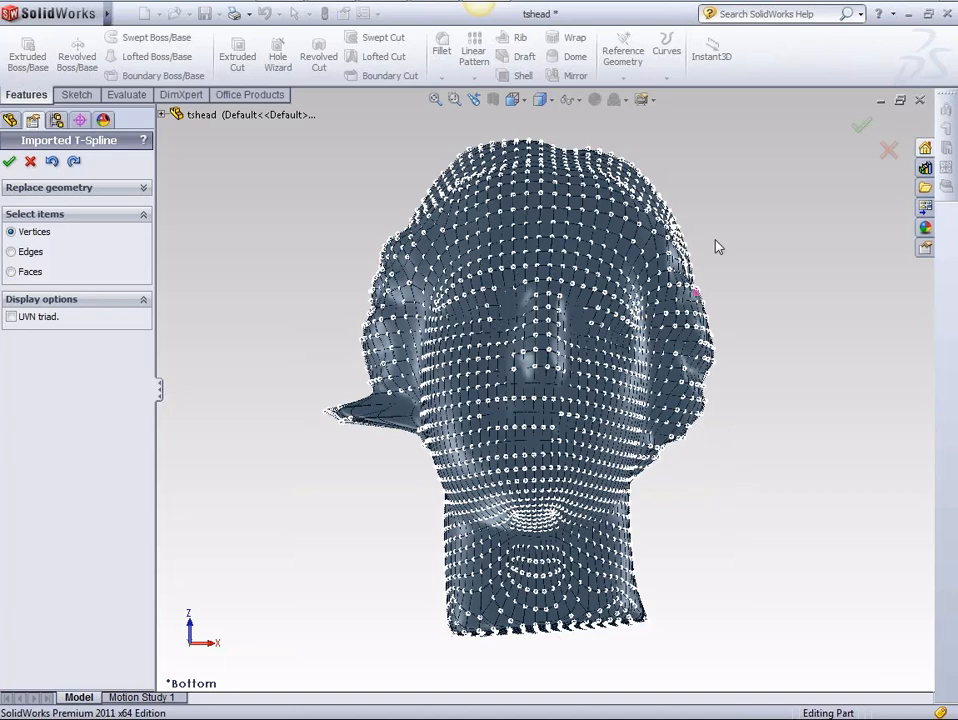
{"action": "left_click_drag", "start_coordinate": [800, 241], "coordinate": [728, 466]}
{"action": "key", "text": "alt+Tab"}
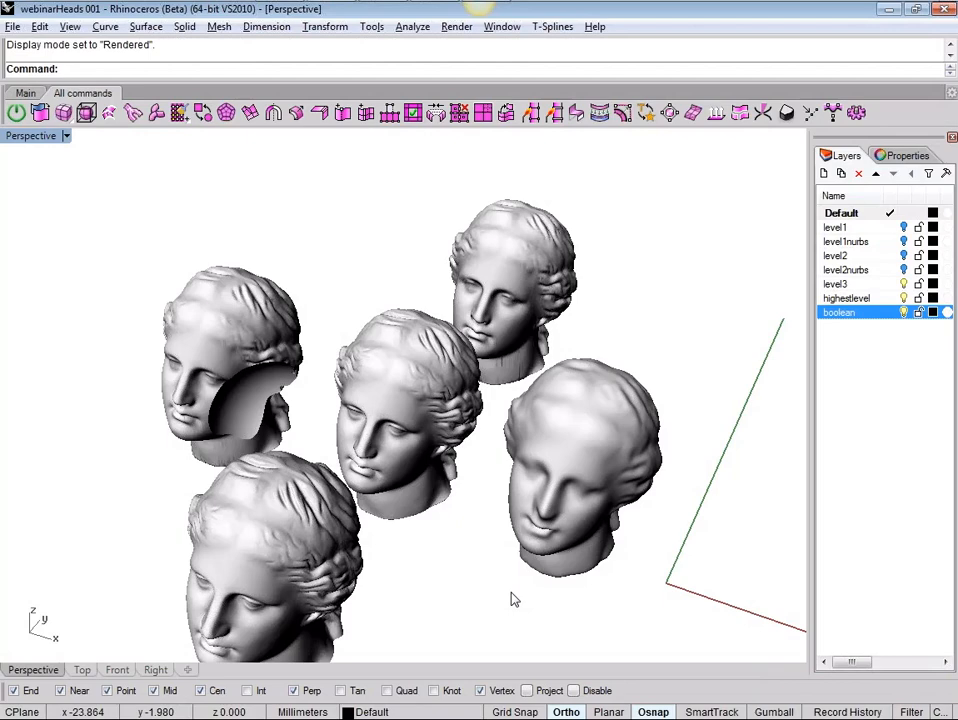
{"action": "right_click_drag", "start_coordinate": [514, 598], "coordinate": [262, 511]}
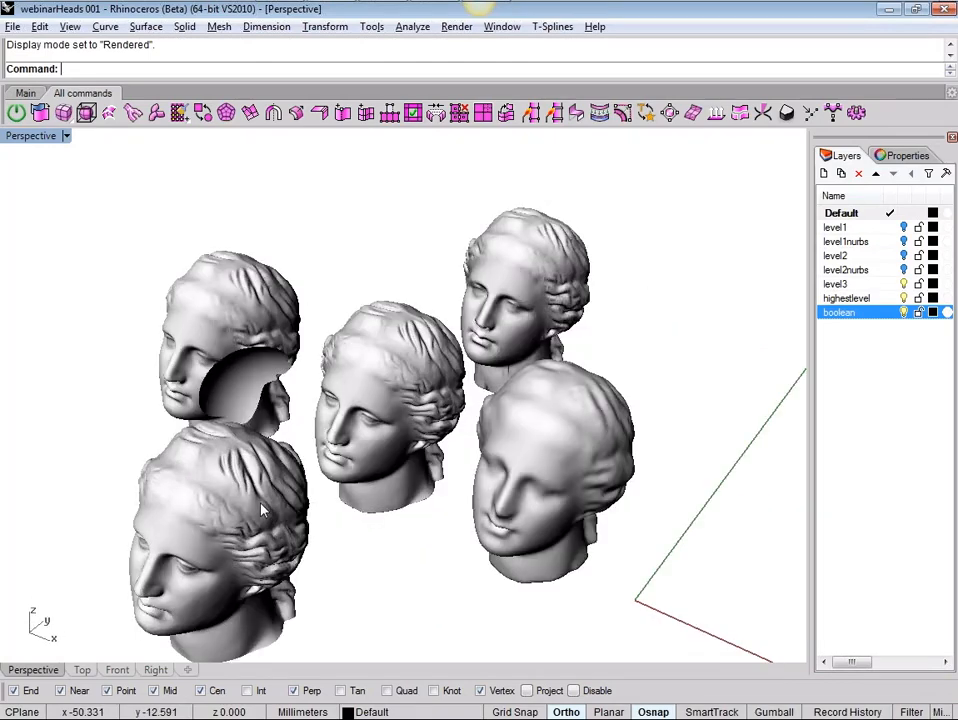
{"action": "right_click_drag", "start_coordinate": [389, 545], "coordinate": [389, 514]}
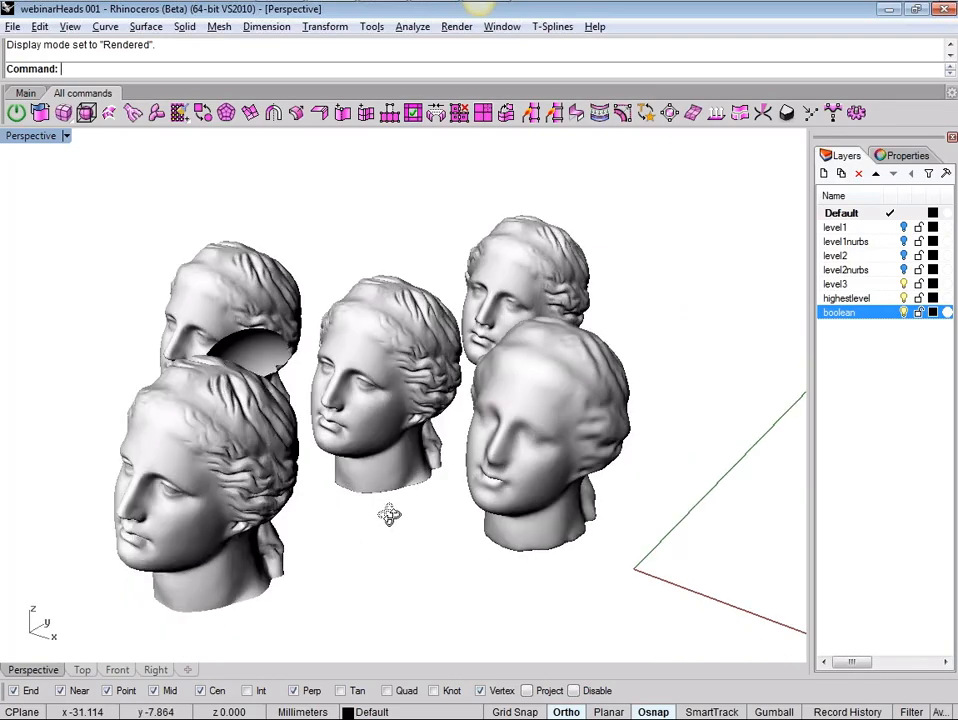
{"action": "right_click_drag", "start_coordinate": [389, 514], "coordinate": [391, 520]}
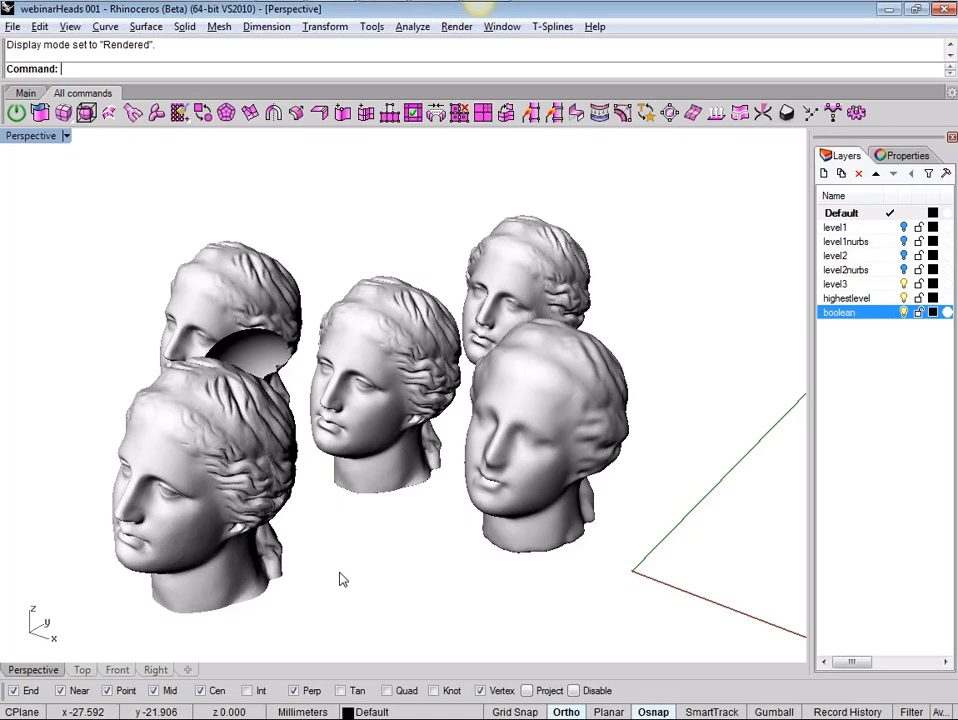
Step: Hide the boolean and highestlevel layers so only the level3 head is shown, and activate the T-Splines manipulator
{"action": "left_click", "coordinate": [904, 298]}
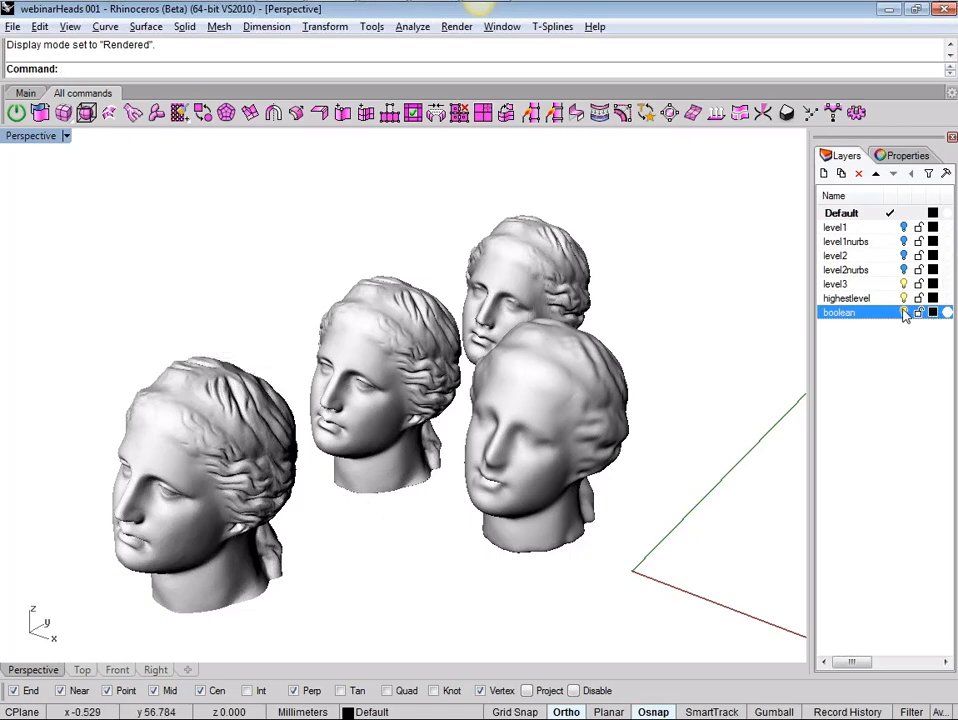
{"action": "left_click", "coordinate": [903, 299]}
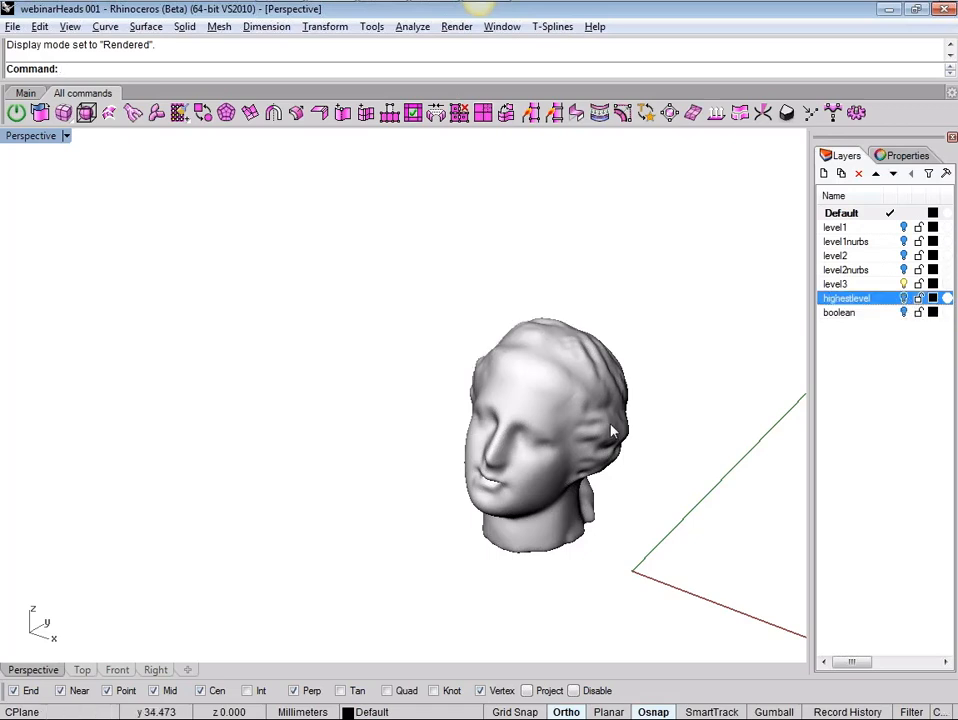
{"action": "left_click", "coordinate": [564, 428]}
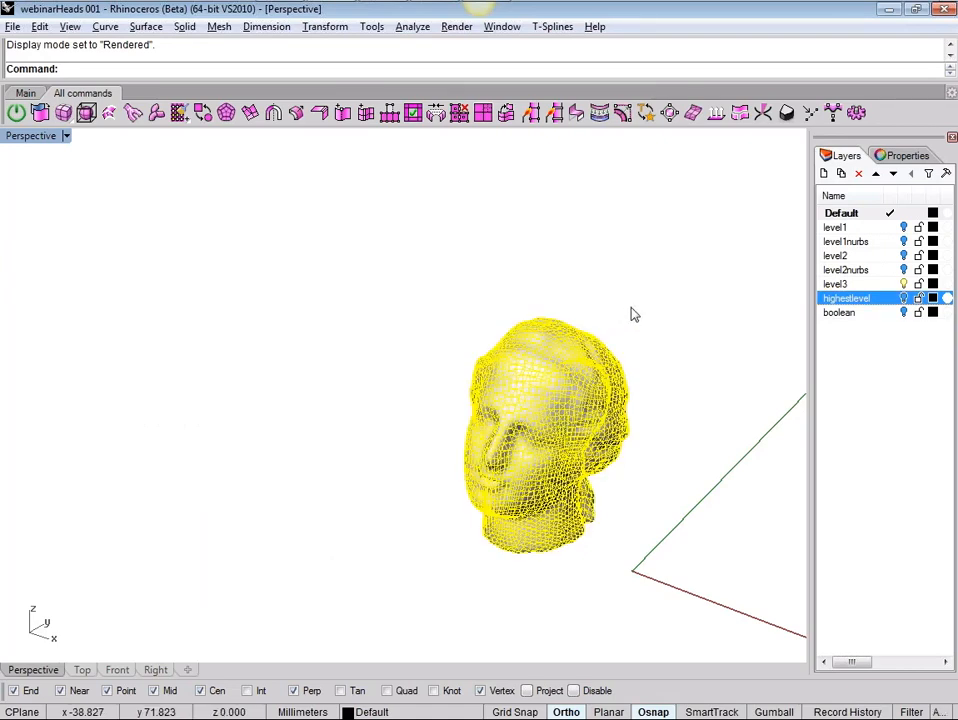
{"action": "left_click", "coordinate": [747, 274]}
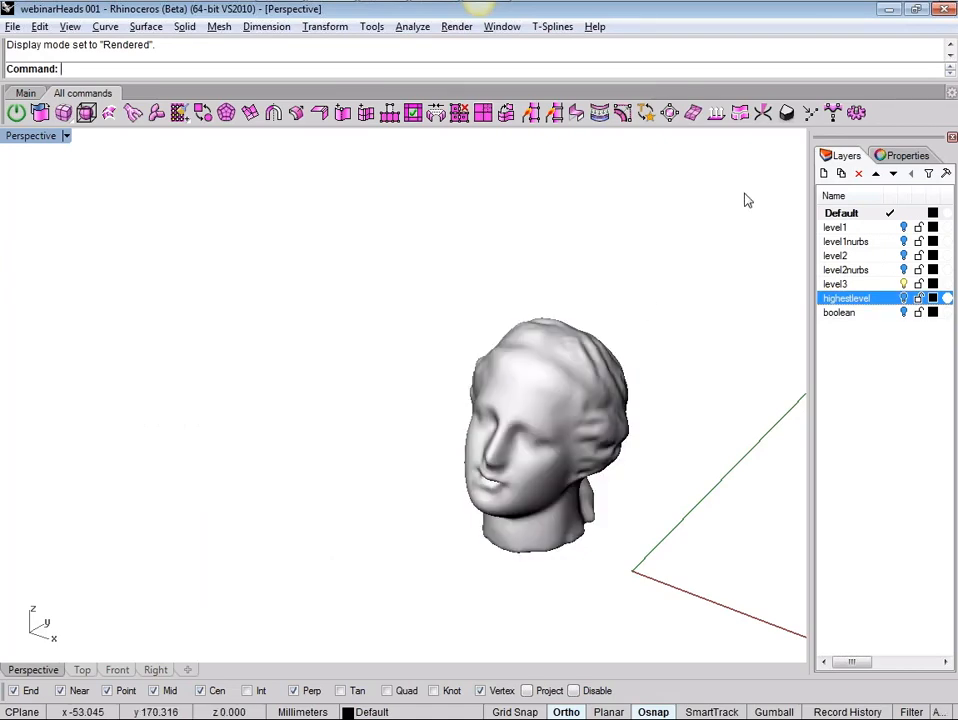
{"action": "right_click", "coordinate": [672, 297]}
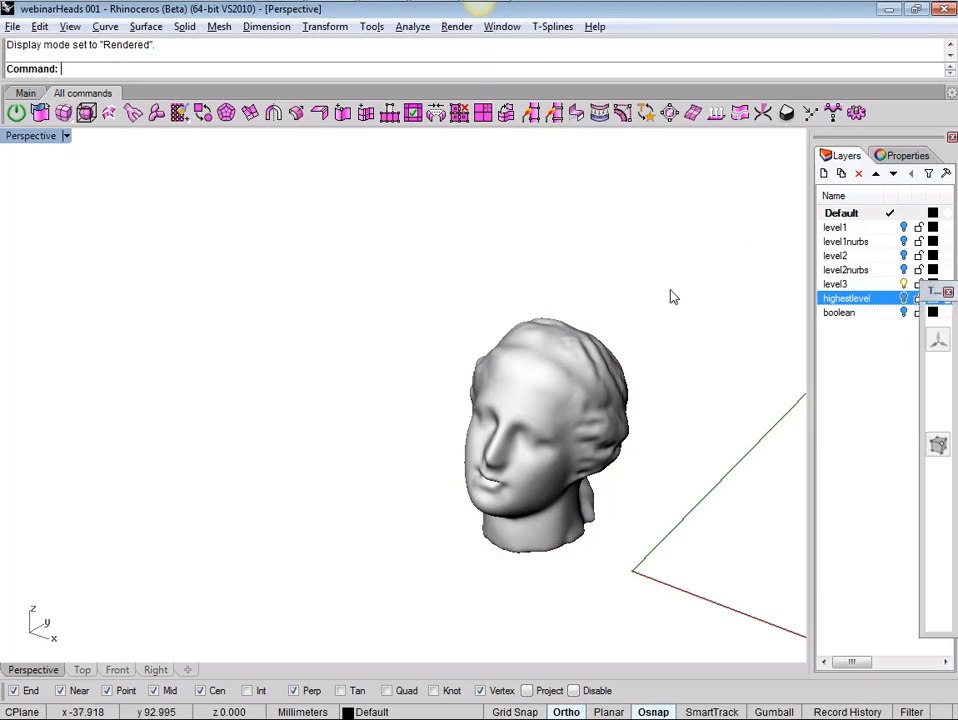
Step: Convert the level3 T-spline head to a Rhino surface and clear the selection
{"action": "left_click", "coordinate": [524, 385]}
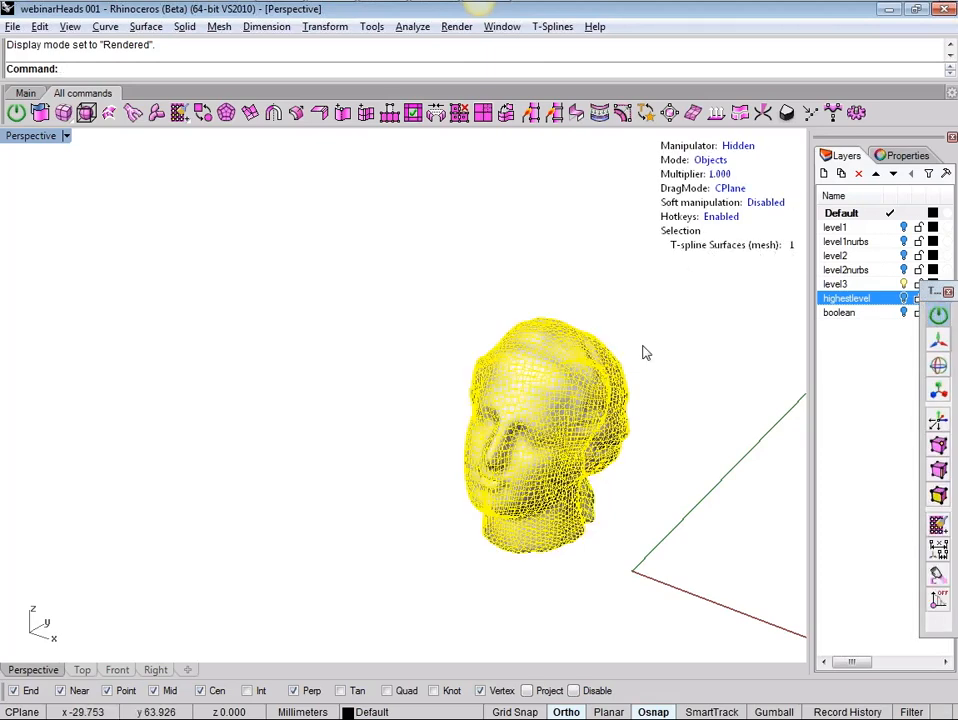
{"action": "right_click", "coordinate": [39, 114]}
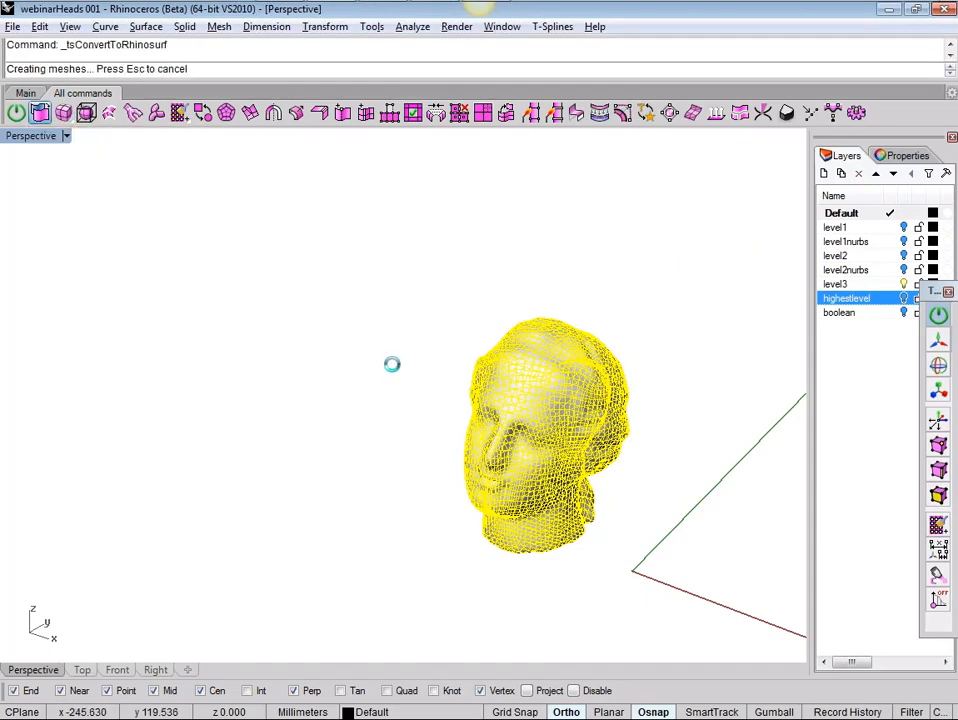
{"action": "left_click", "coordinate": [738, 403]}
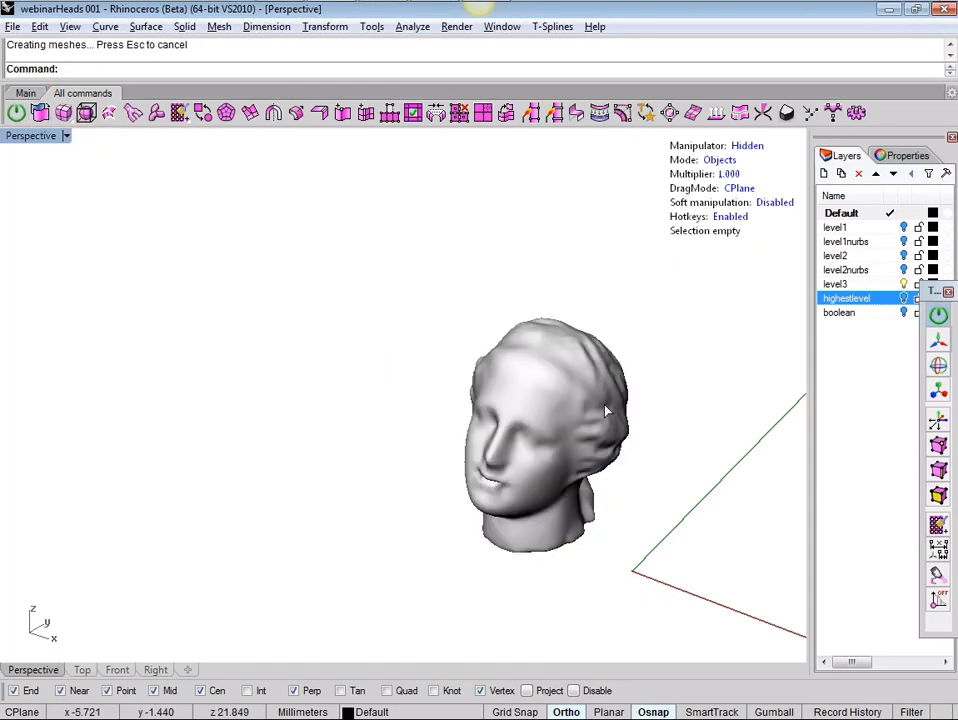
Step: Set the Perspective viewport's display mode to Shaded and examine the isocurves on the converted head
{"action": "left_click", "coordinate": [603, 409]}
{"action": "left_click", "coordinate": [28, 136]}
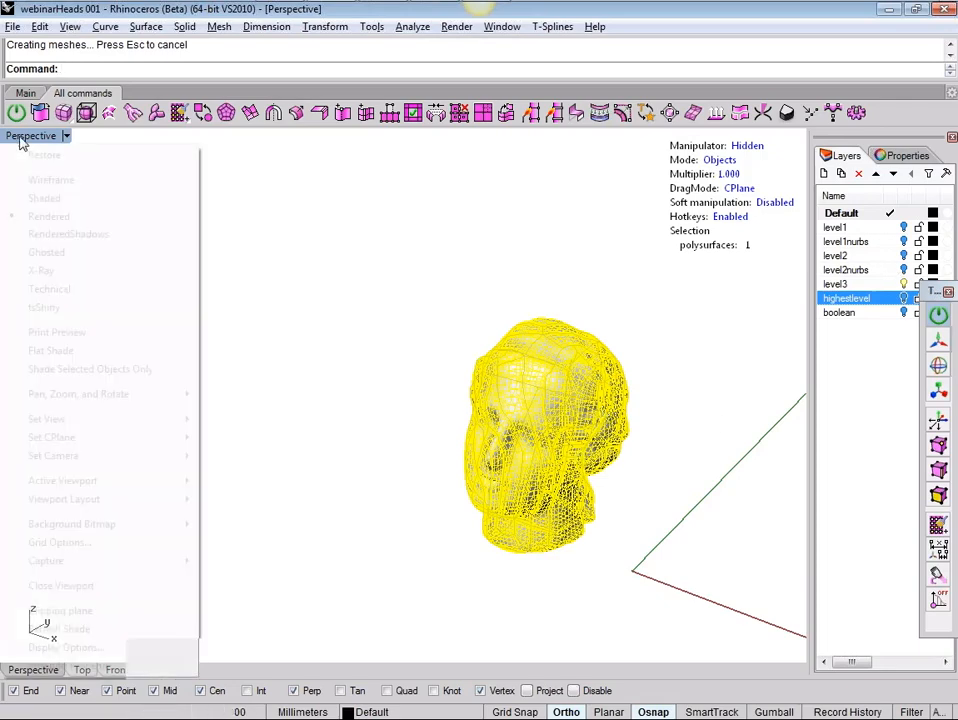
{"action": "left_click", "coordinate": [48, 198]}
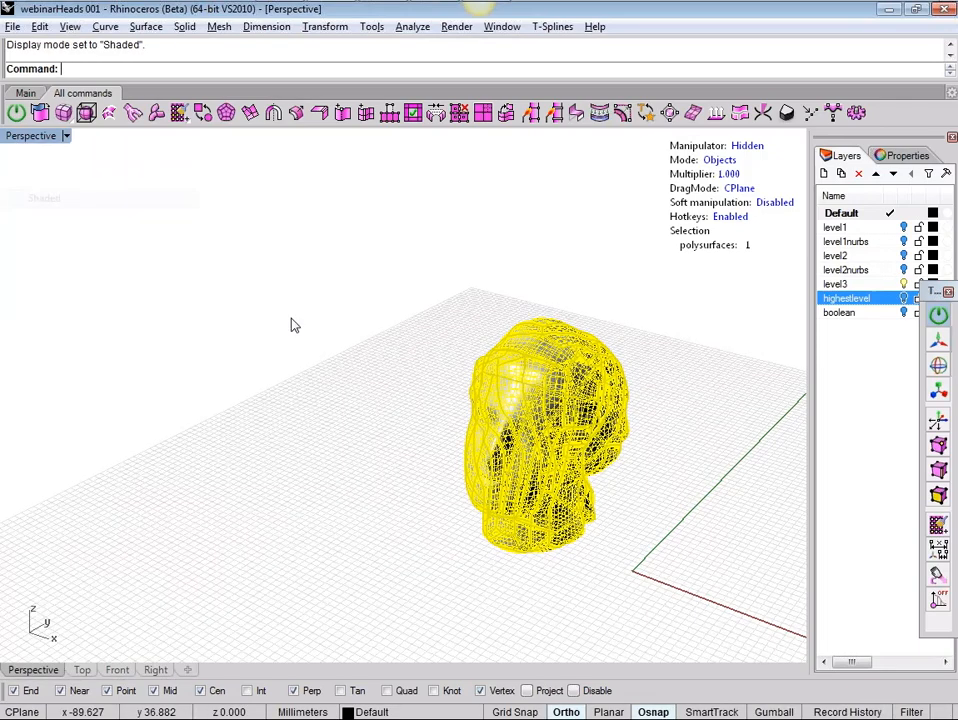
{"action": "left_click", "coordinate": [291, 320]}
{"action": "right_click_drag", "start_coordinate": [594, 431], "coordinate": [575, 402]}
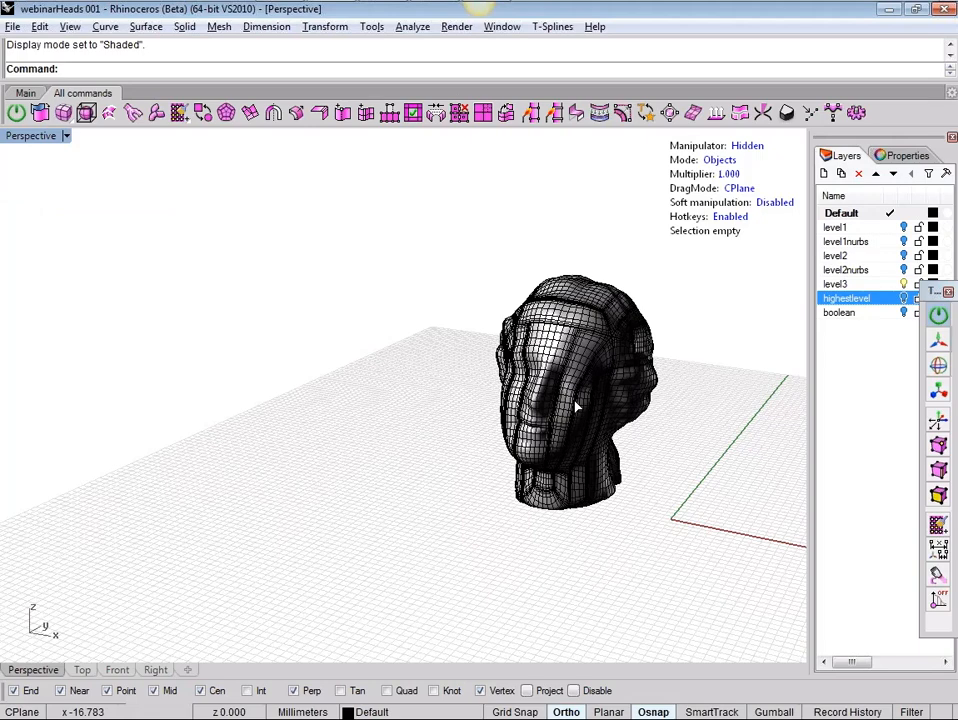
Step: Turn off the surface isocurves on the converted head polysurface so only the patch edges are drawn
{"action": "left_click", "coordinate": [579, 404]}
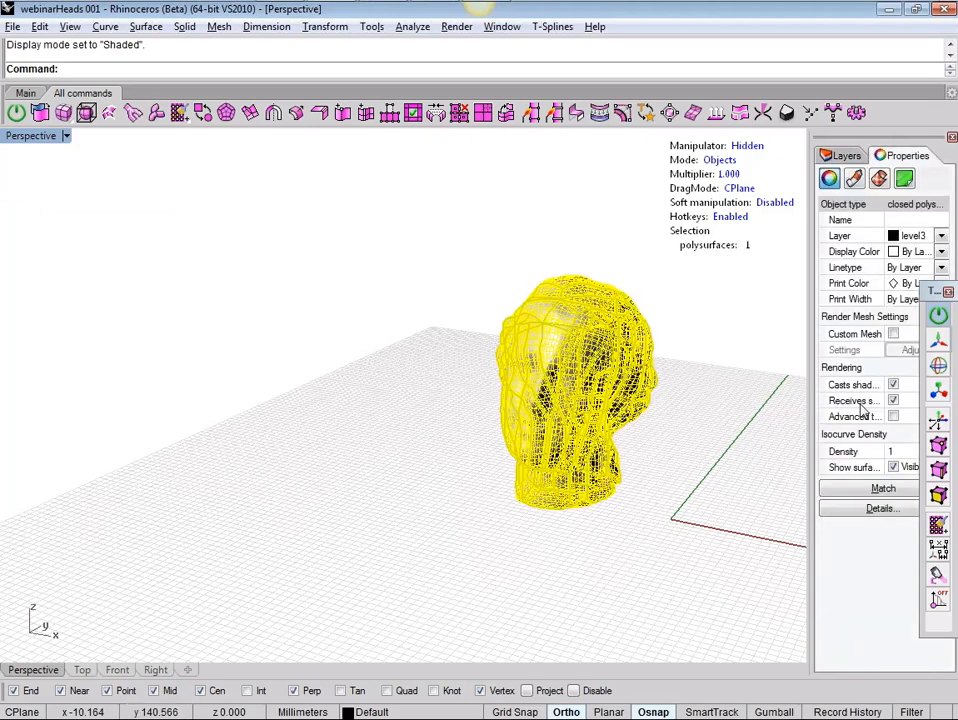
{"action": "left_click", "coordinate": [893, 467]}
{"action": "left_click", "coordinate": [725, 513]}
{"action": "right_click_drag", "start_coordinate": [722, 508], "coordinate": [710, 438]}
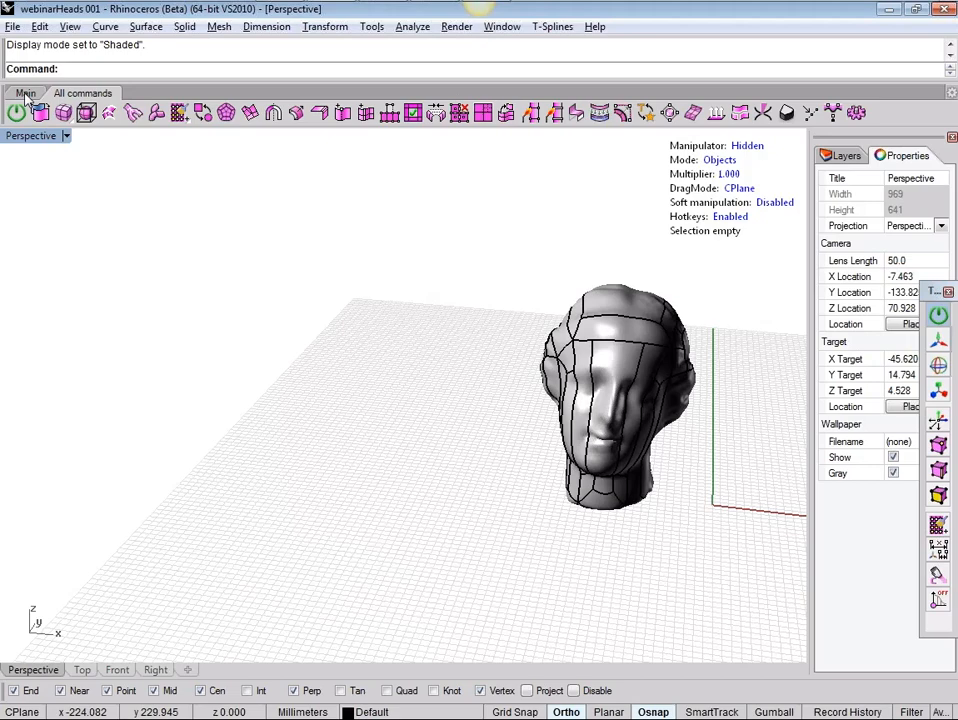
Step: Create a sphere of about 7.3 mm radius overlapping the upper forehead of the head
{"action": "left_click", "coordinate": [25, 93]}
{"action": "left_click", "coordinate": [318, 117]}
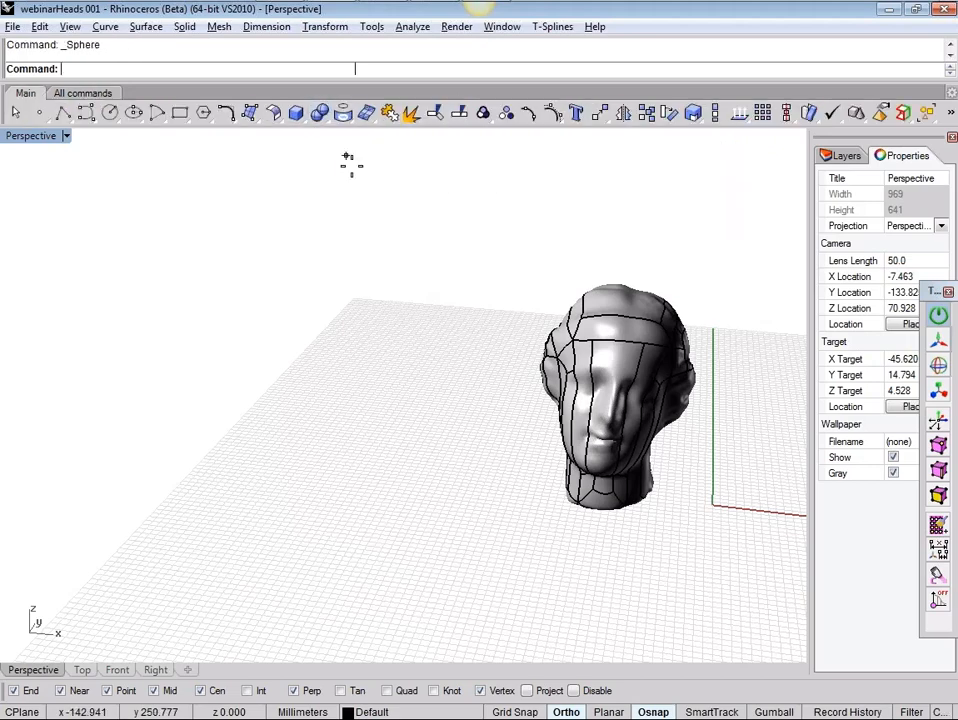
{"action": "left_click", "coordinate": [576, 318]}
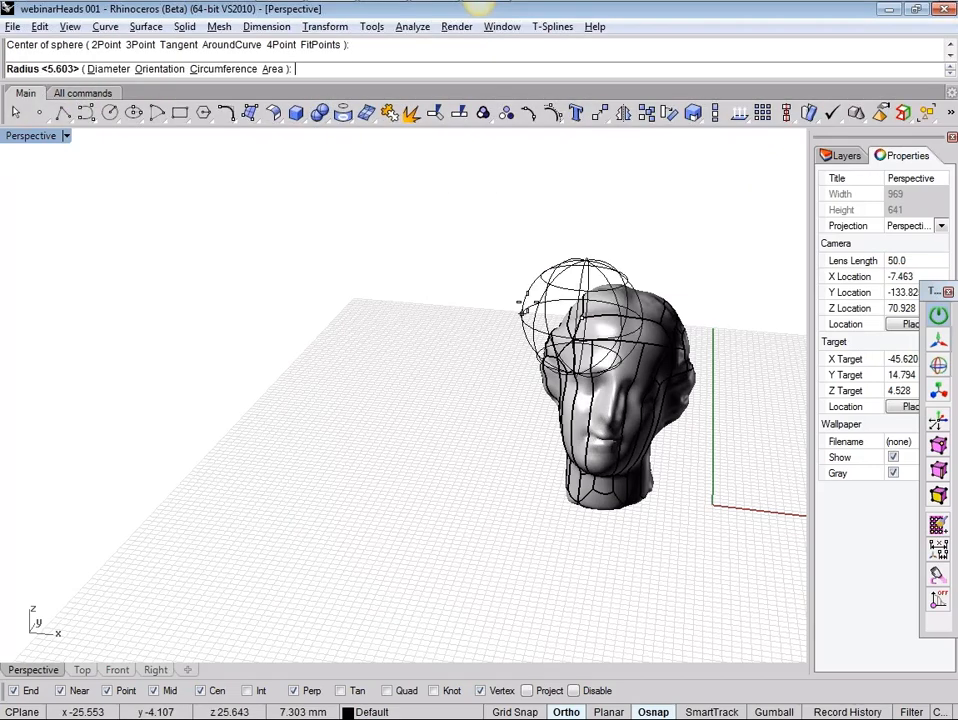
{"action": "left_click", "coordinate": [521, 306]}
Step: Subtract the sphere from the head with a Boolean difference and inspect the cut forehead
{"action": "left_click", "coordinate": [610, 390]}
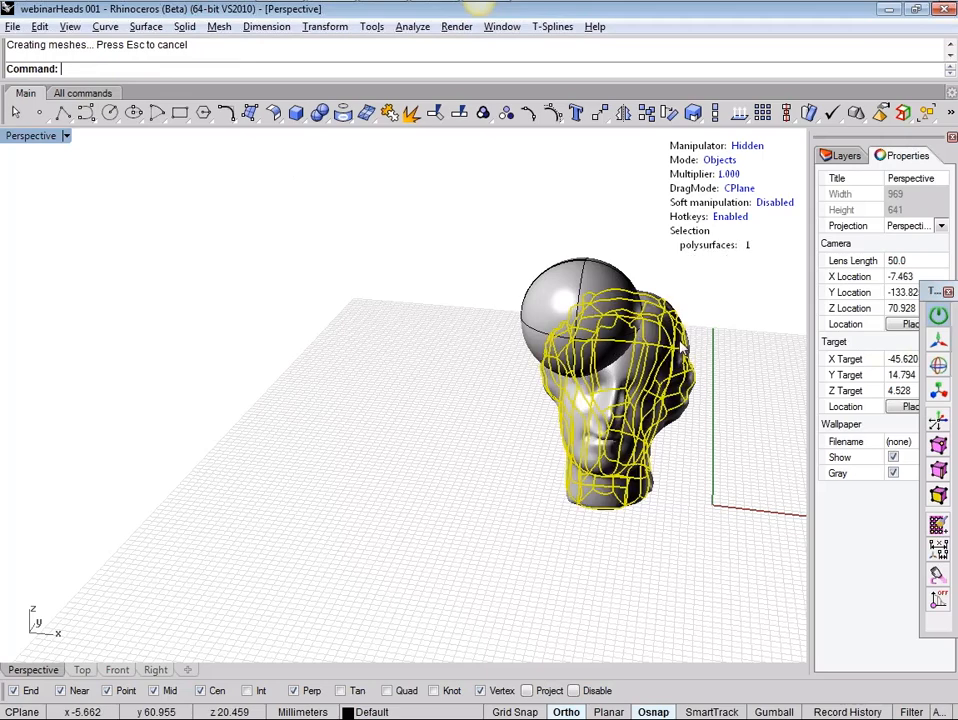
{"action": "left_click", "coordinate": [324, 115]}
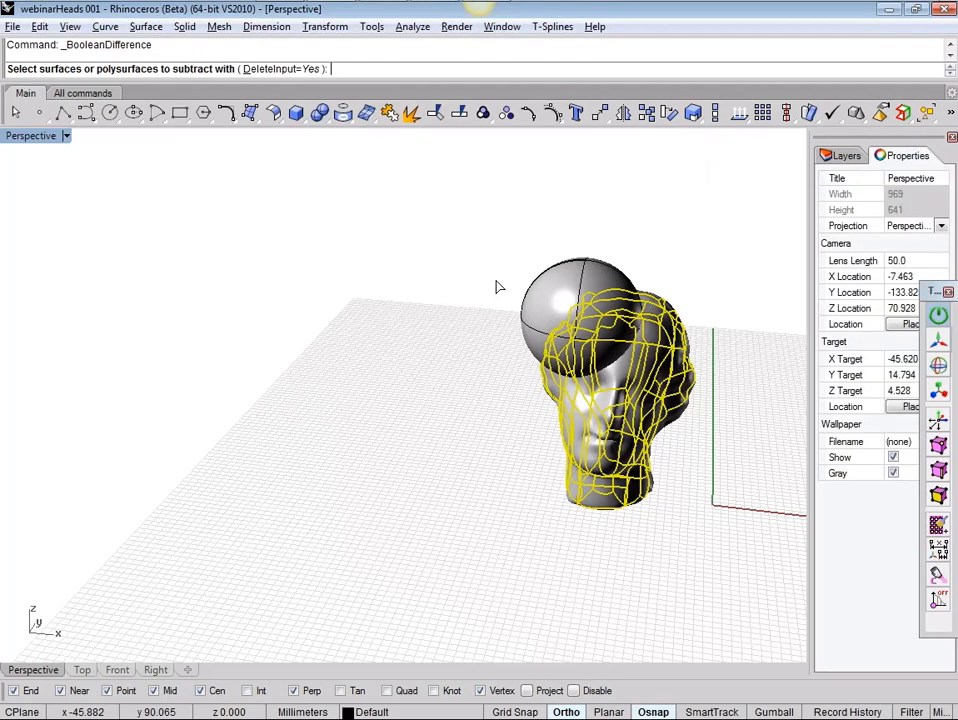
{"action": "left_click", "coordinate": [534, 310]}
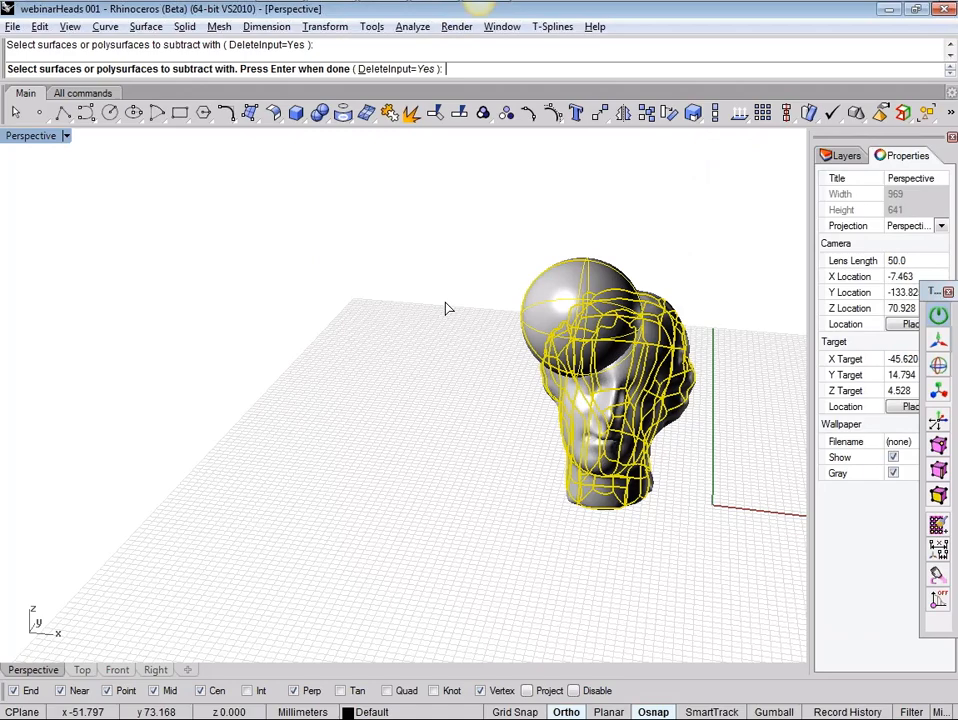
{"action": "key", "text": "Return"}
{"action": "right_click_drag", "start_coordinate": [436, 346], "coordinate": [536, 409]}
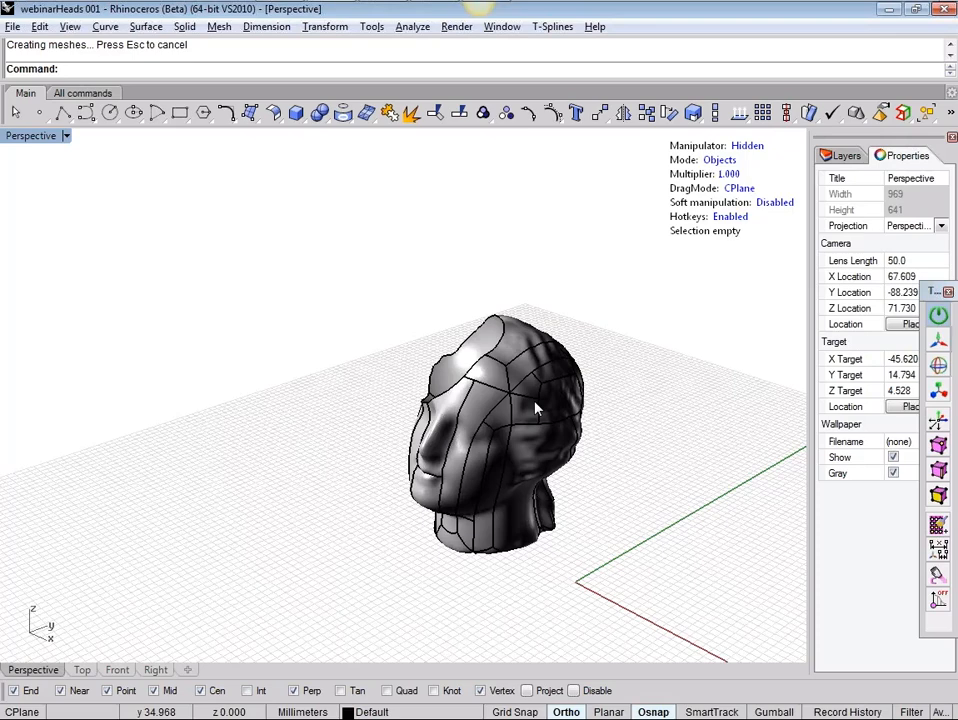
Step: Undo the Boolean difference, the sphere, the isocurve change and the surface conversion, and return to the layer list
{"action": "key", "text": "ctrl+z"}
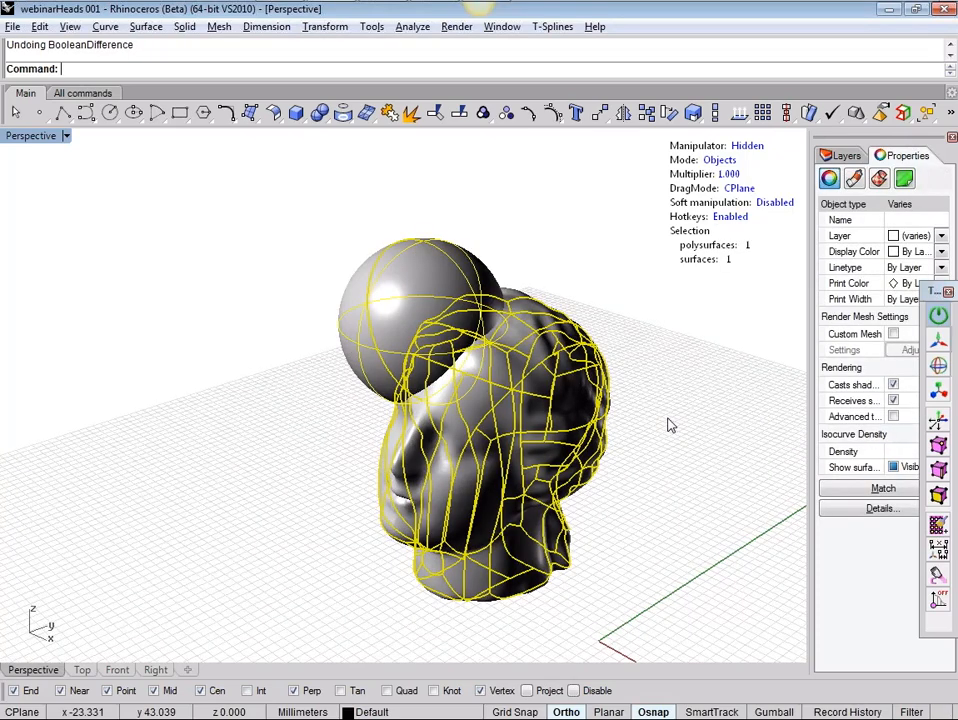
{"action": "key", "text": "ctrl+z"}
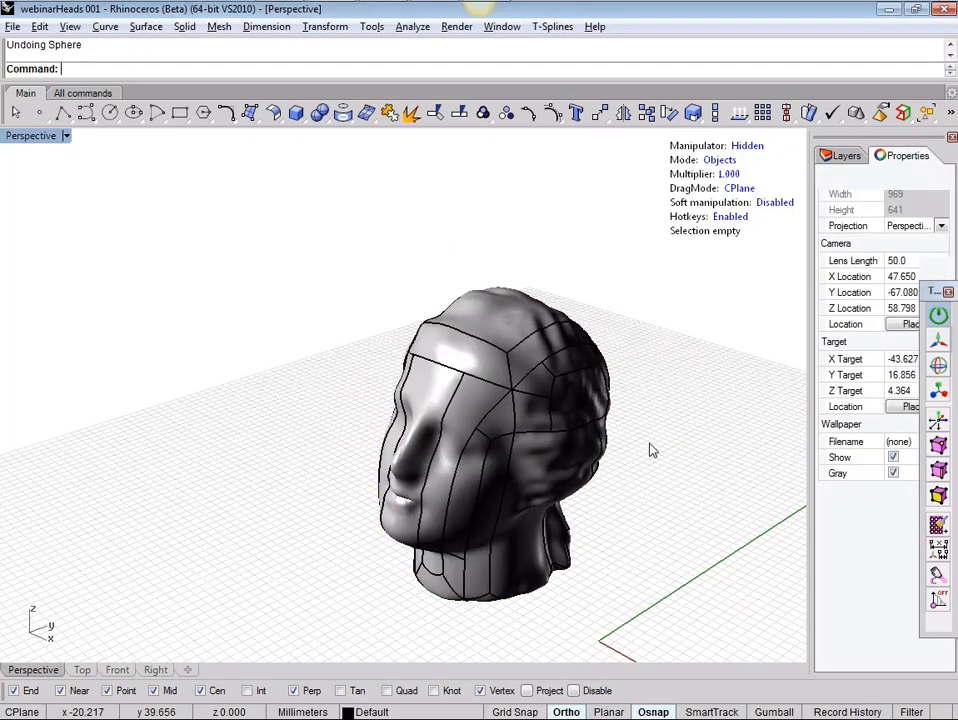
{"action": "right_click_drag", "start_coordinate": [651, 451], "coordinate": [545, 455]}
{"action": "key", "text": "ctrl+z"}
{"action": "key", "text": "ctrl+z"}
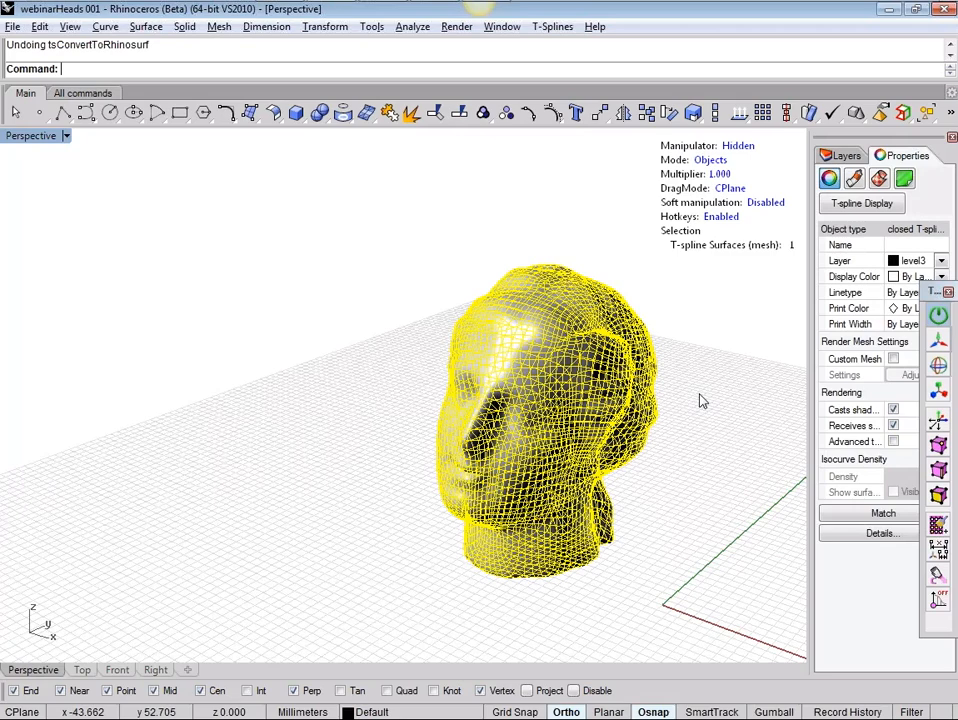
{"action": "left_click", "coordinate": [675, 396]}
{"action": "left_click", "coordinate": [840, 155]}
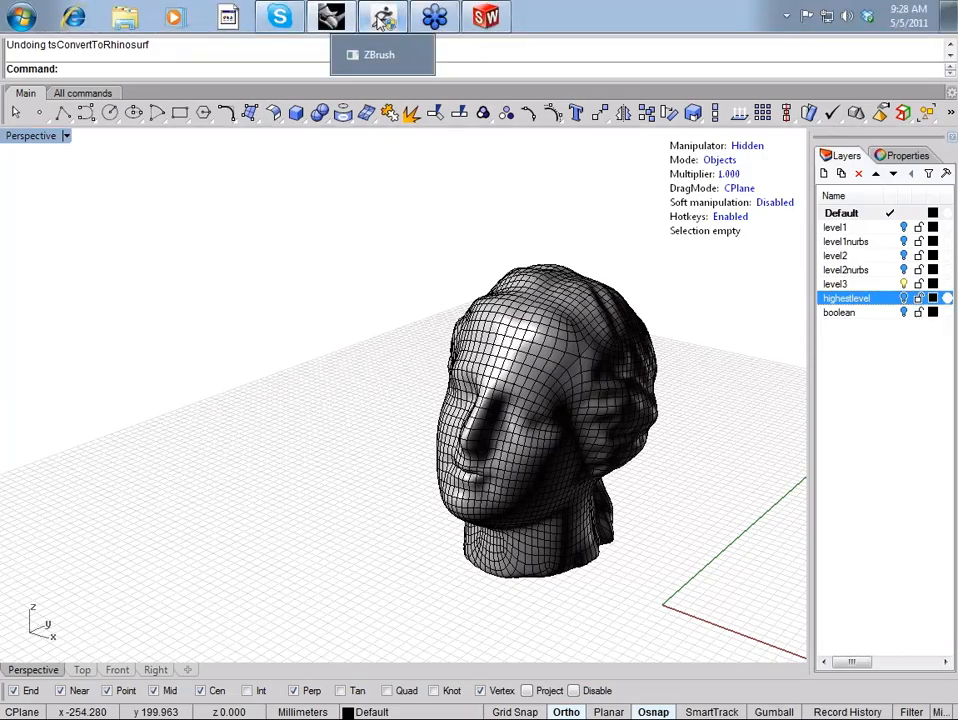
Step: Switch to ZBrush and examine the low-polygon Skin_demohead mesh from a three-quarter angle
{"action": "left_click", "coordinate": [385, 17]}
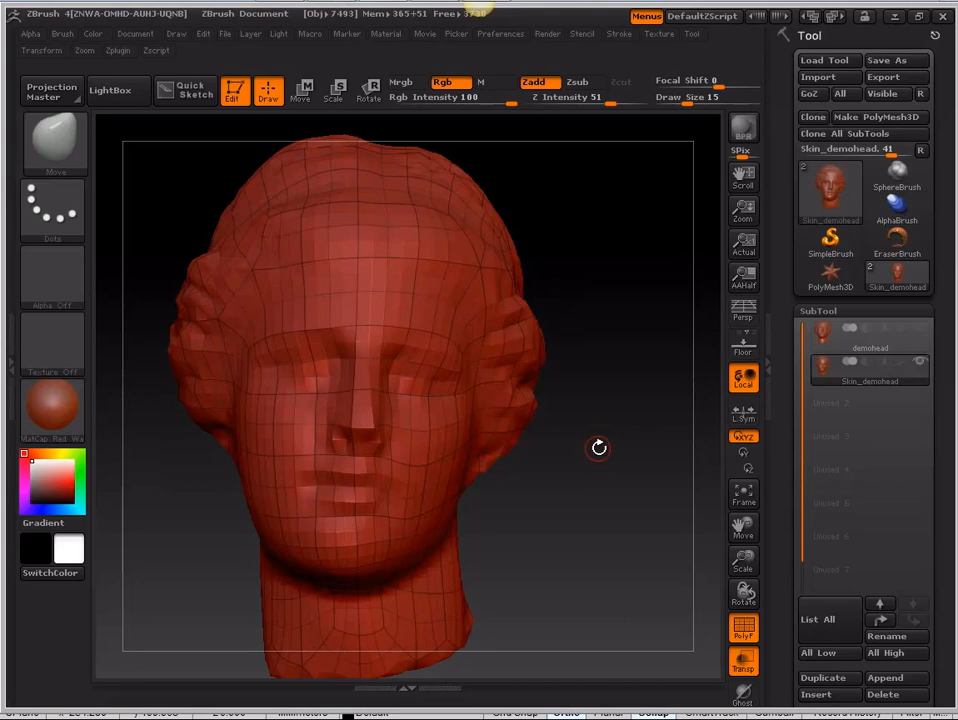
{"action": "left_click_drag", "start_coordinate": [607, 435], "coordinate": [579, 460]}
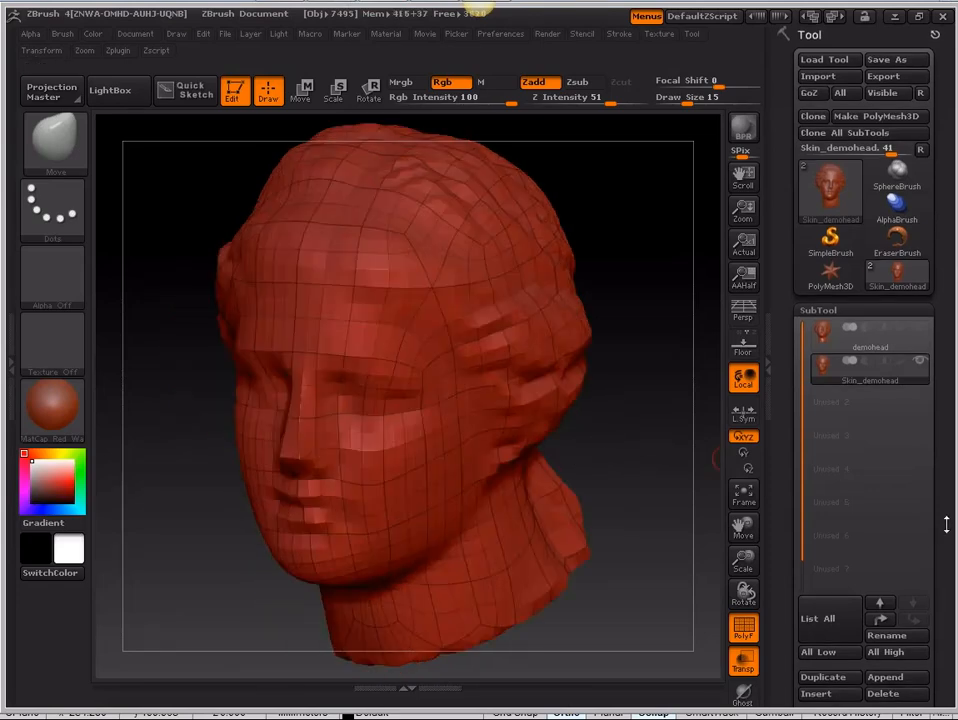
{"action": "mouse_move", "coordinate": [946, 525]}
{"action": "left_mouse_down"}
{"action": "mouse_move", "coordinate": [952, 390]}
{"action": "mouse_move", "coordinate": [950, 520]}
{"action": "left_mouse_up"}
Step: Make the dense demohead the active subtool with Skin_demohead hidden, and examine its mesh
{"action": "left_click", "coordinate": [921, 359]}
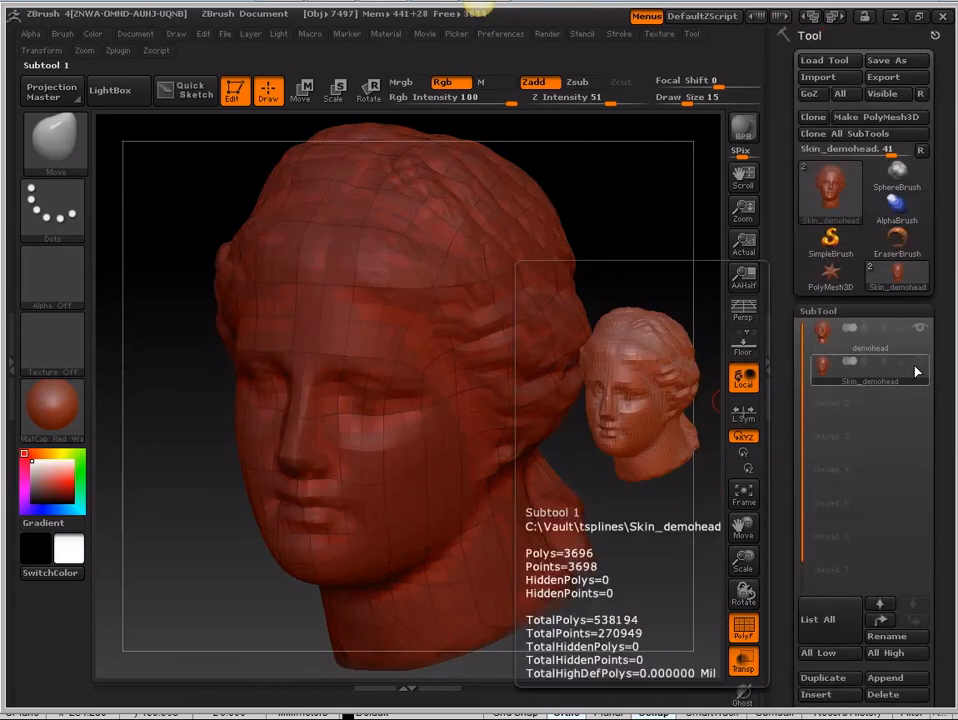
{"action": "left_click", "coordinate": [921, 351]}
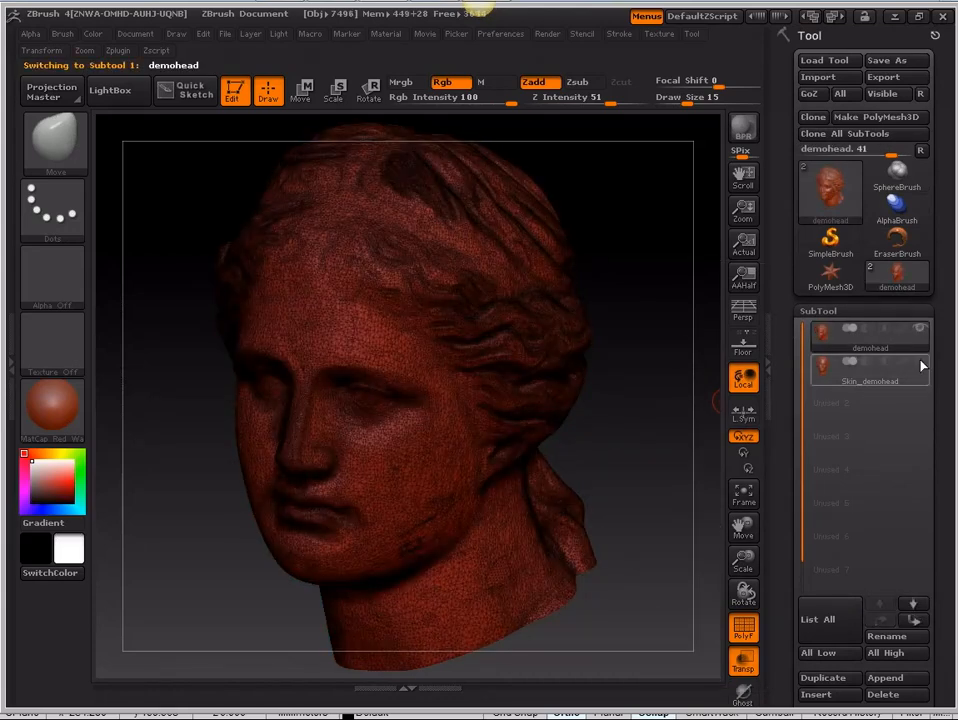
{"action": "left_click_drag", "start_coordinate": [712, 408], "coordinate": [677, 433]}
Step: Show Skin_demohead again, check demohead's polygon count, and return to the remeshed subtool to view it from another angle
{"action": "left_click", "coordinate": [921, 367]}
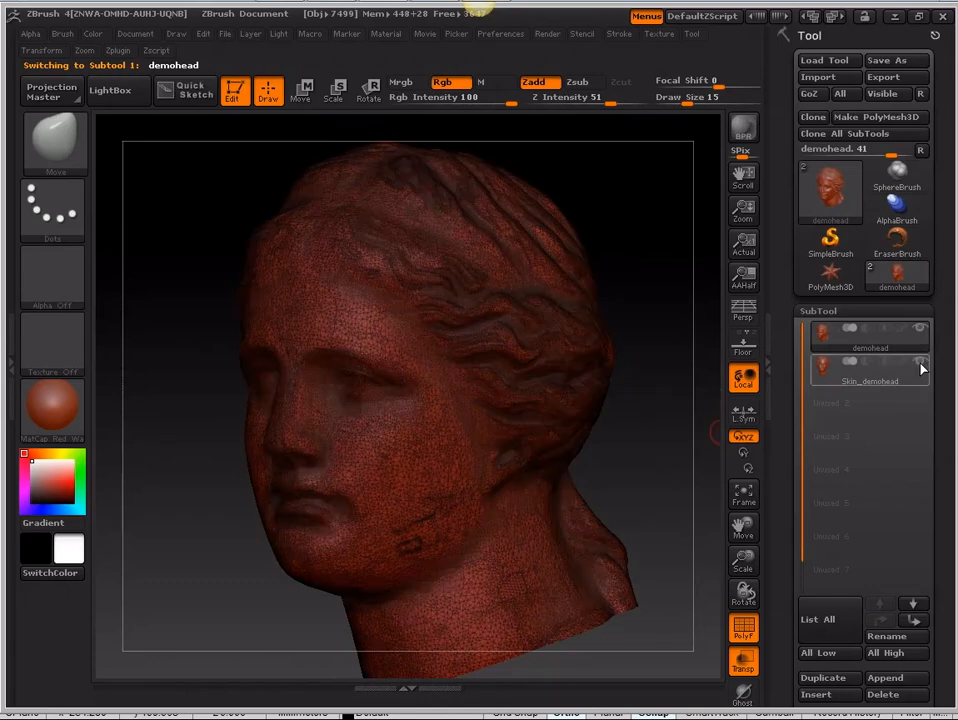
{"action": "mouse_move", "coordinate": [917, 345]}
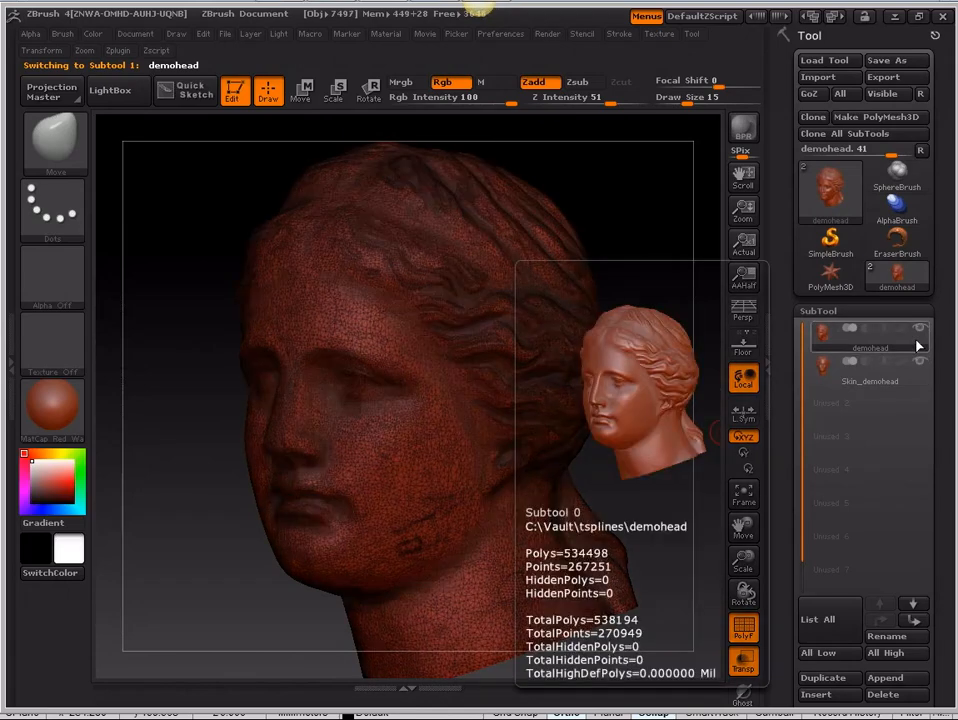
{"action": "left_click", "coordinate": [341, 397], "text": "alt"}
{"action": "left_click_drag", "start_coordinate": [710, 600], "coordinate": [956, 622]}
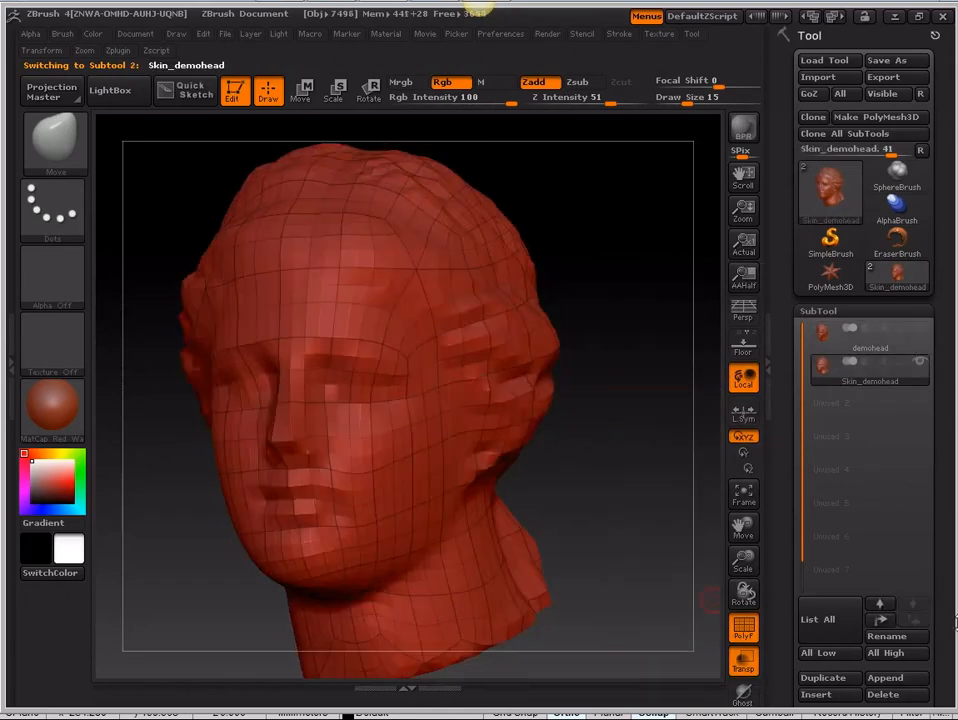
Step: Raise Skin_demohead to subdivision level 4 in its geometry settings and examine the mesh from several angles
{"action": "left_click_drag", "start_coordinate": [953, 561], "coordinate": [945, 163]}
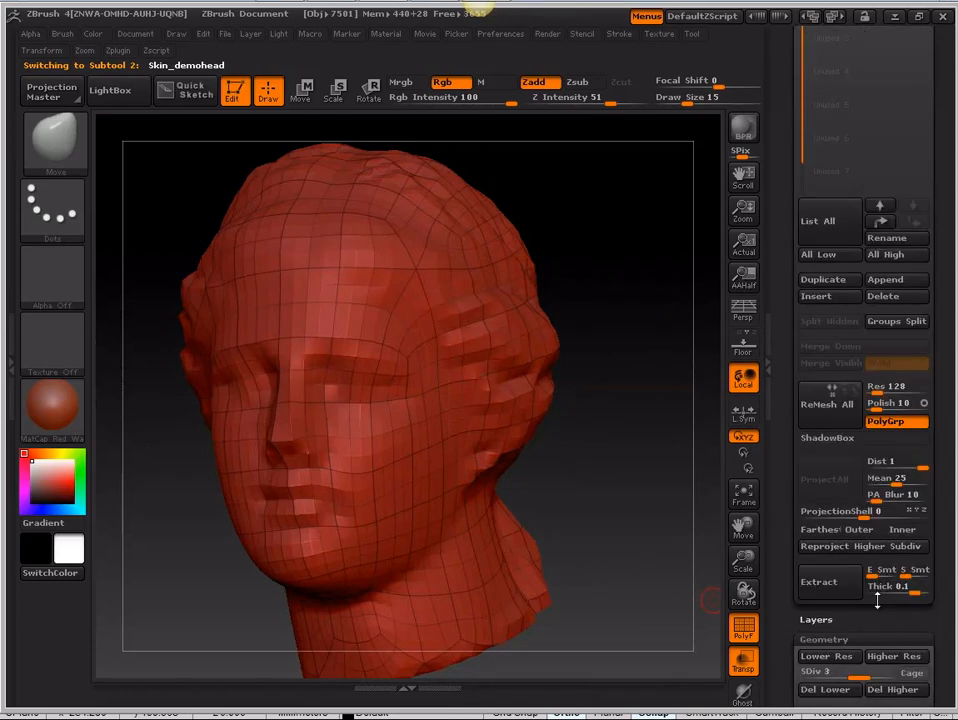
{"action": "left_click_drag", "start_coordinate": [877, 601], "coordinate": [897, 519]}
{"action": "key", "text": "d"}
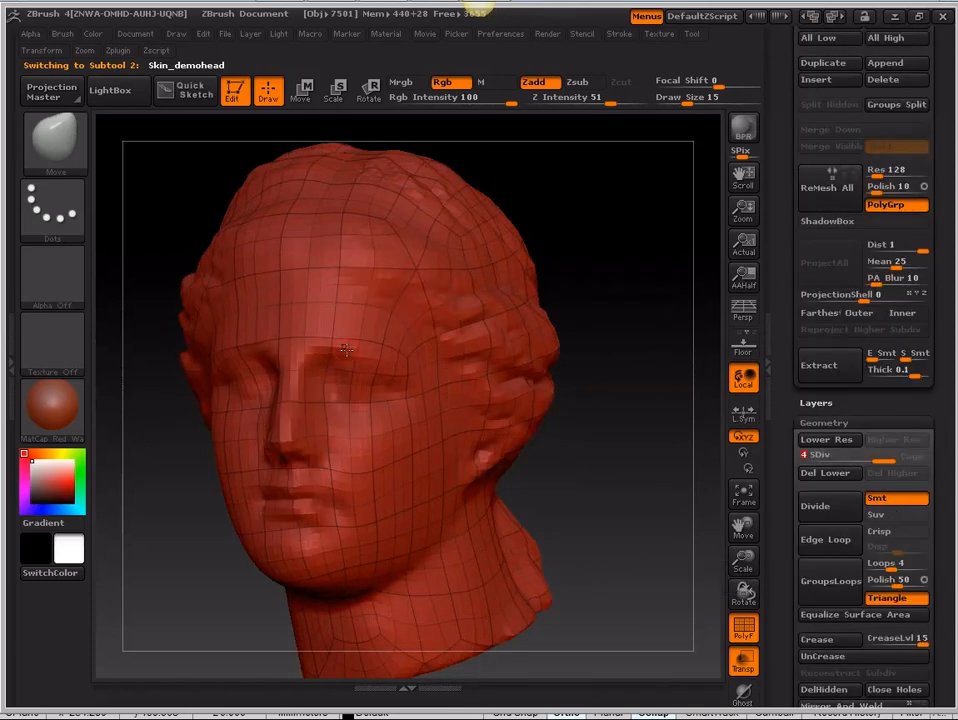
{"action": "left_click_drag", "start_coordinate": [653, 455], "coordinate": [600, 470]}
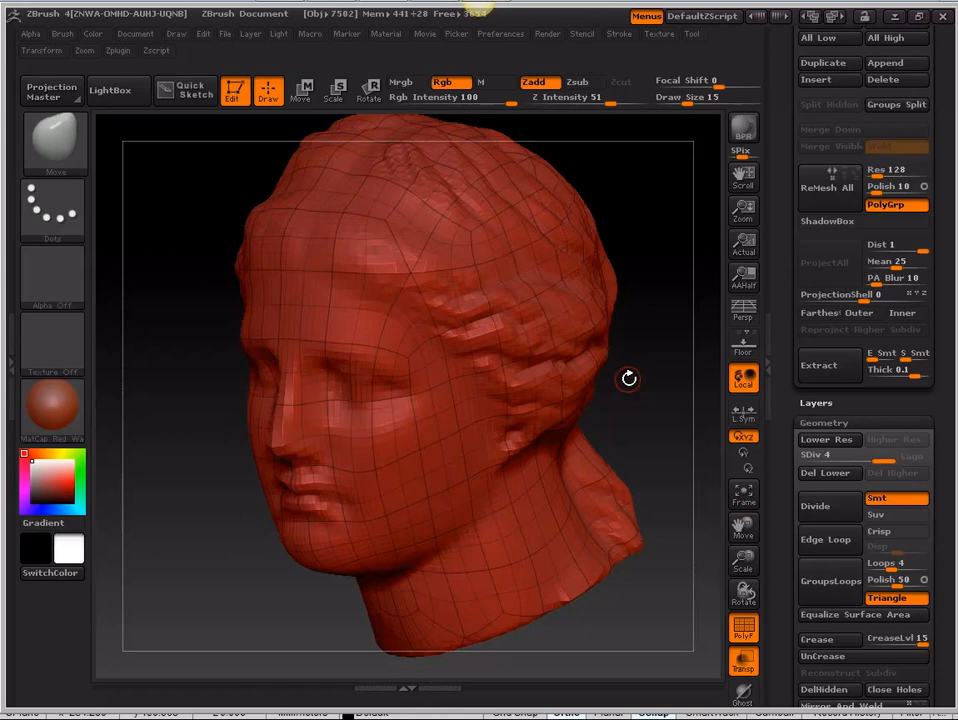
{"action": "left_click_drag", "start_coordinate": [652, 364], "coordinate": [676, 331]}
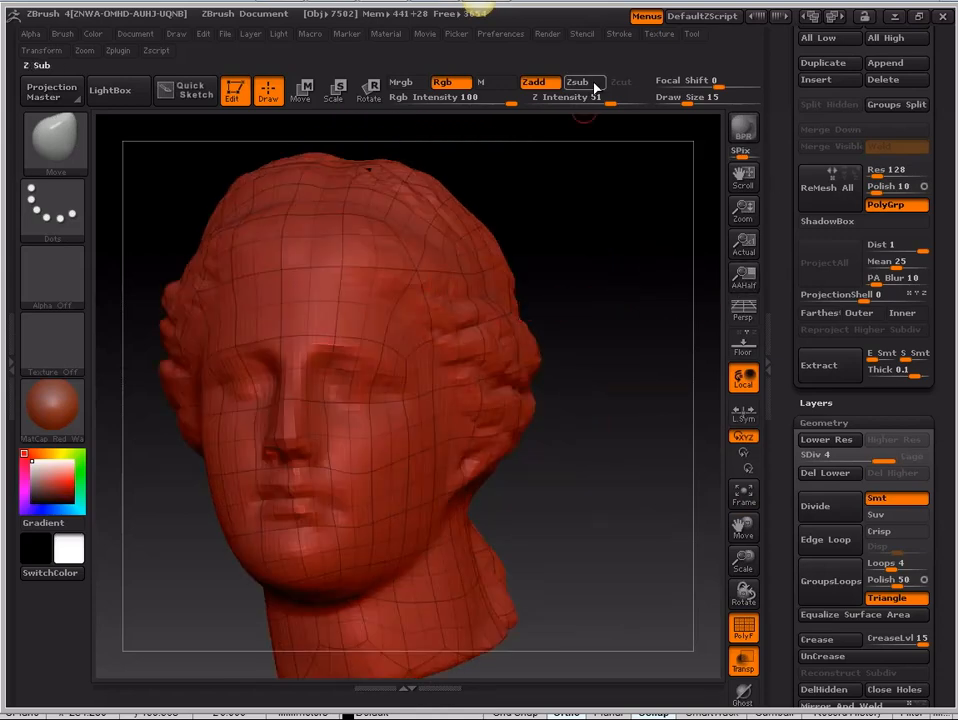
Step: Switch to Rhinoceros, check the object type of the level3 head, and examine its T-spline mesh up close
{"action": "key", "text": "alt+Tab"}
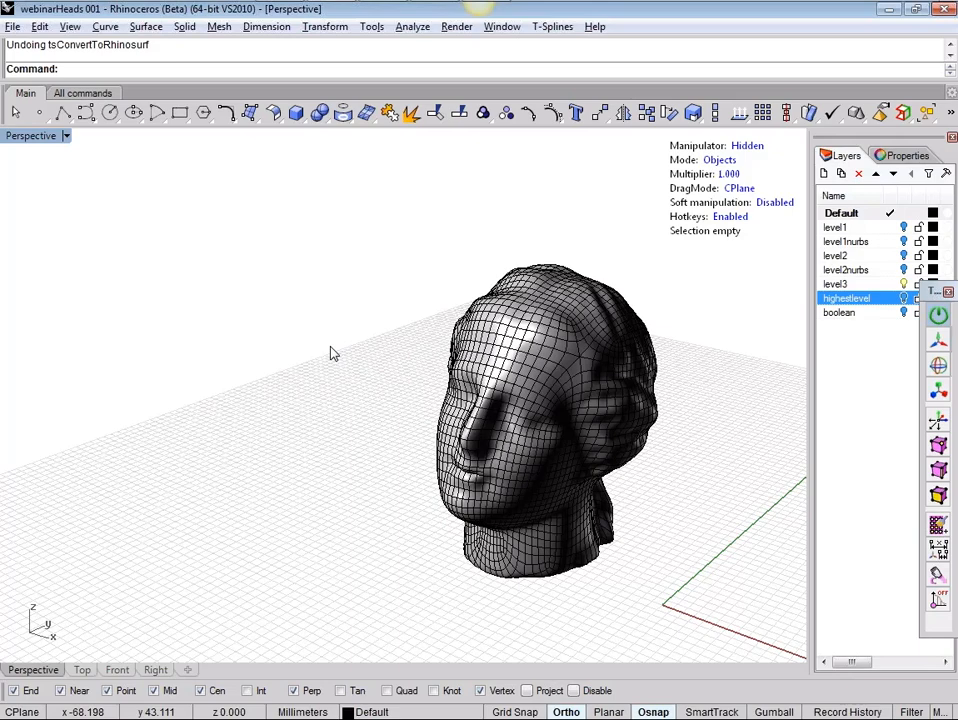
{"action": "right_click_drag", "start_coordinate": [333, 353], "coordinate": [337, 367]}
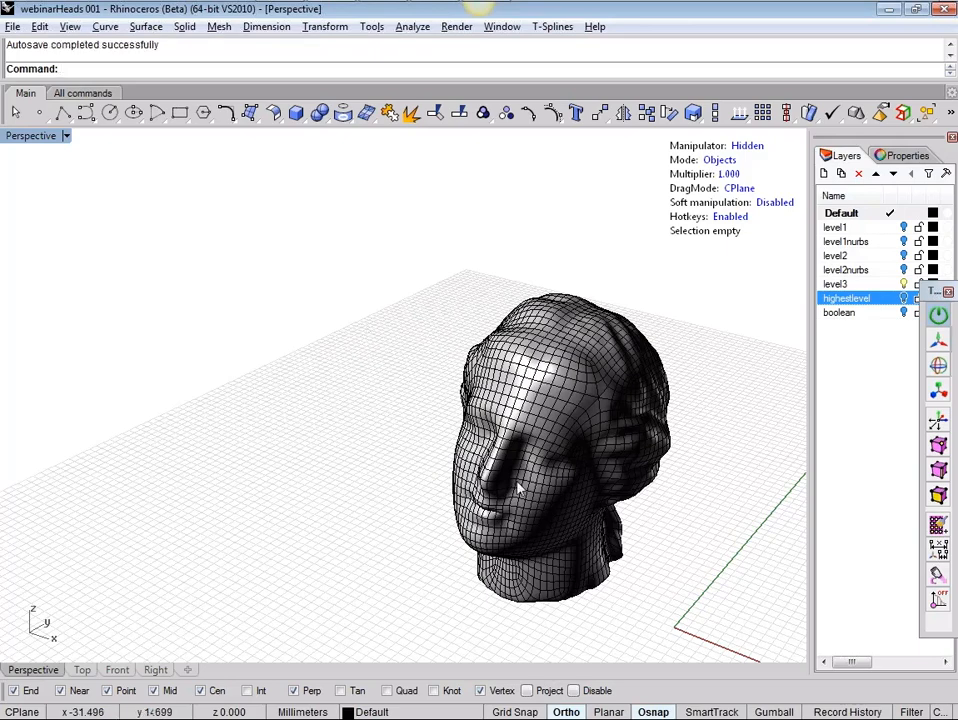
{"action": "left_click", "coordinate": [578, 385]}
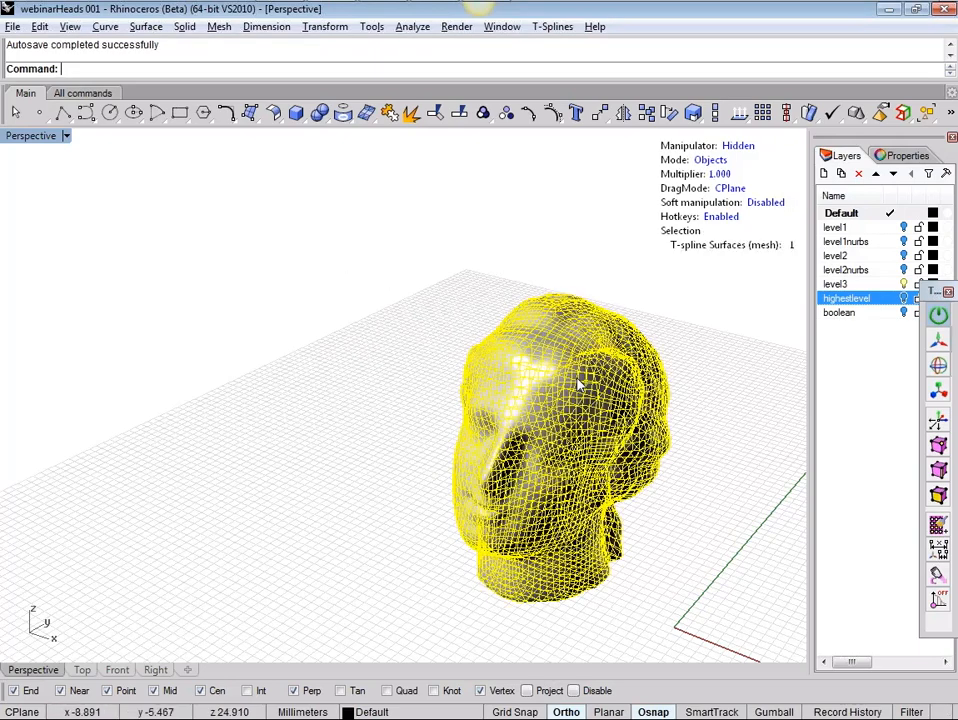
{"action": "scroll", "coordinate": [688, 487], "scroll_direction": "up", "scroll_amount": 5}
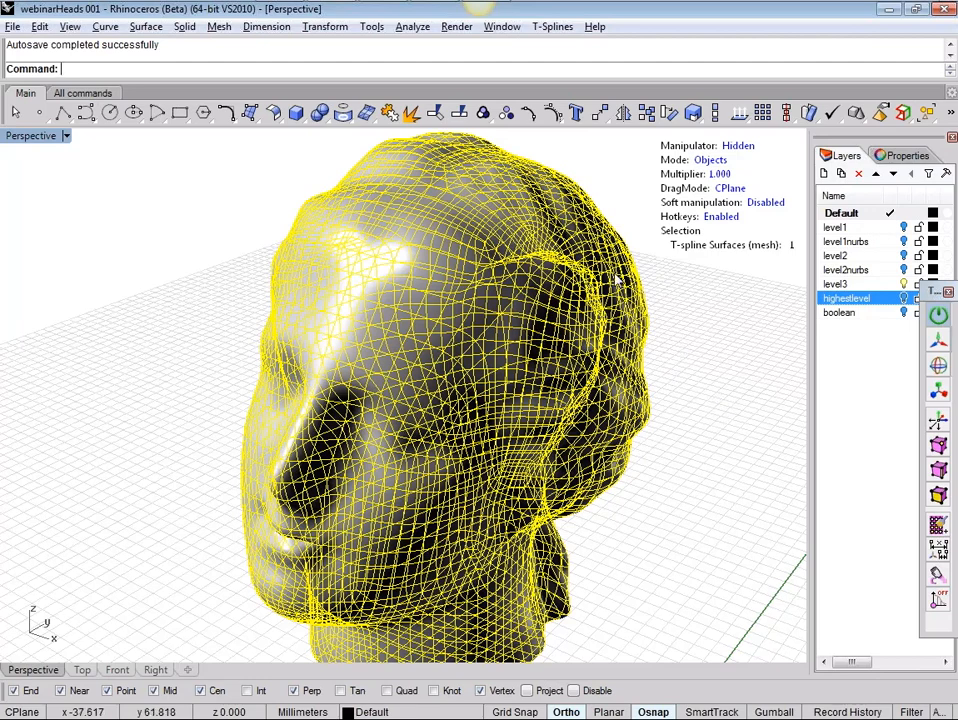
{"action": "key", "text": "Escape"}
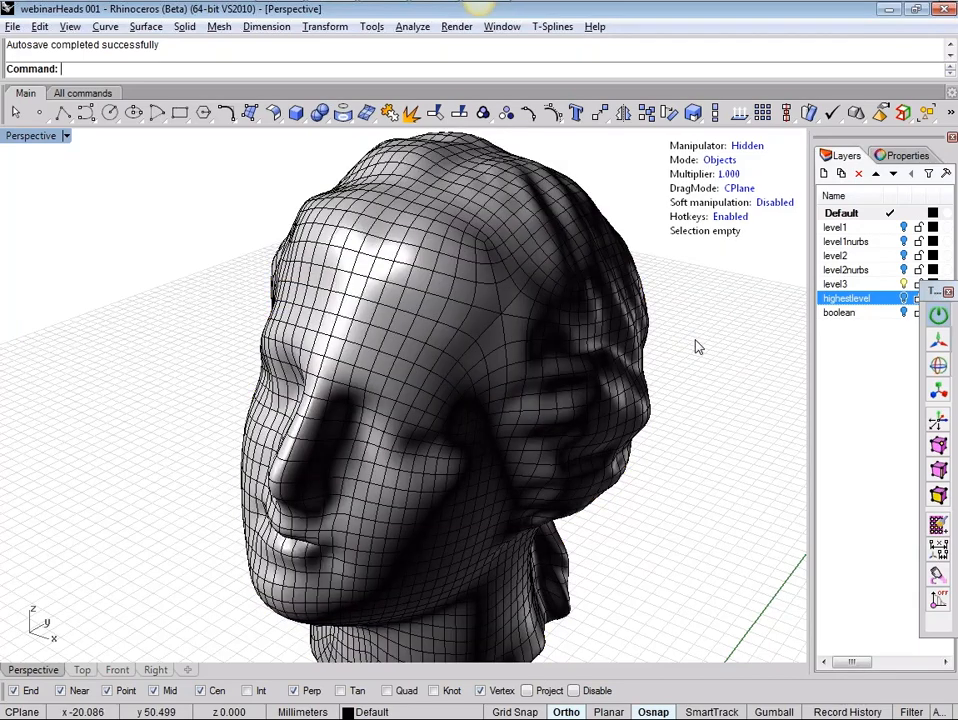
Step: Convert the level3 T-spline head to a Rhino NURBS polysurface
{"action": "left_click", "coordinate": [458, 175]}
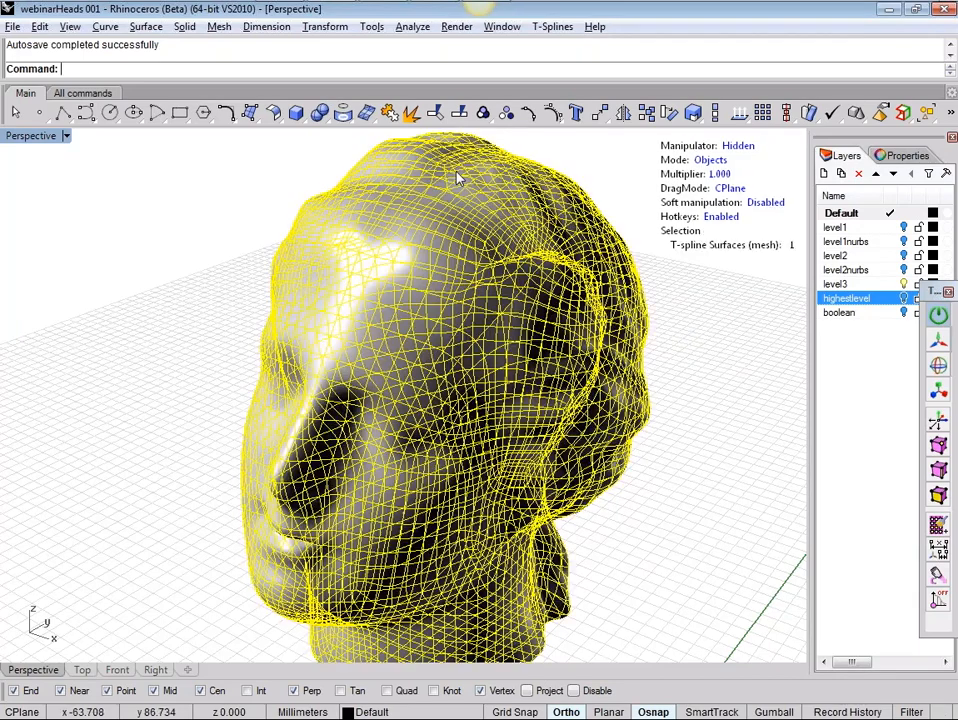
{"action": "left_click", "coordinate": [83, 93]}
{"action": "left_click", "coordinate": [39, 113]}
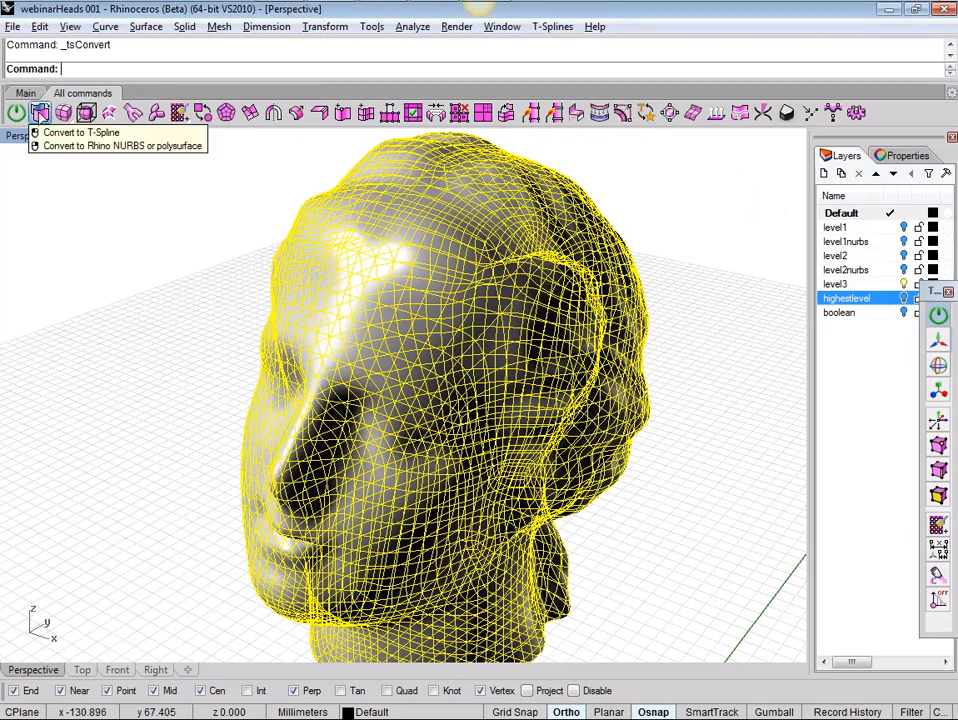
{"action": "right_click", "coordinate": [40, 113]}
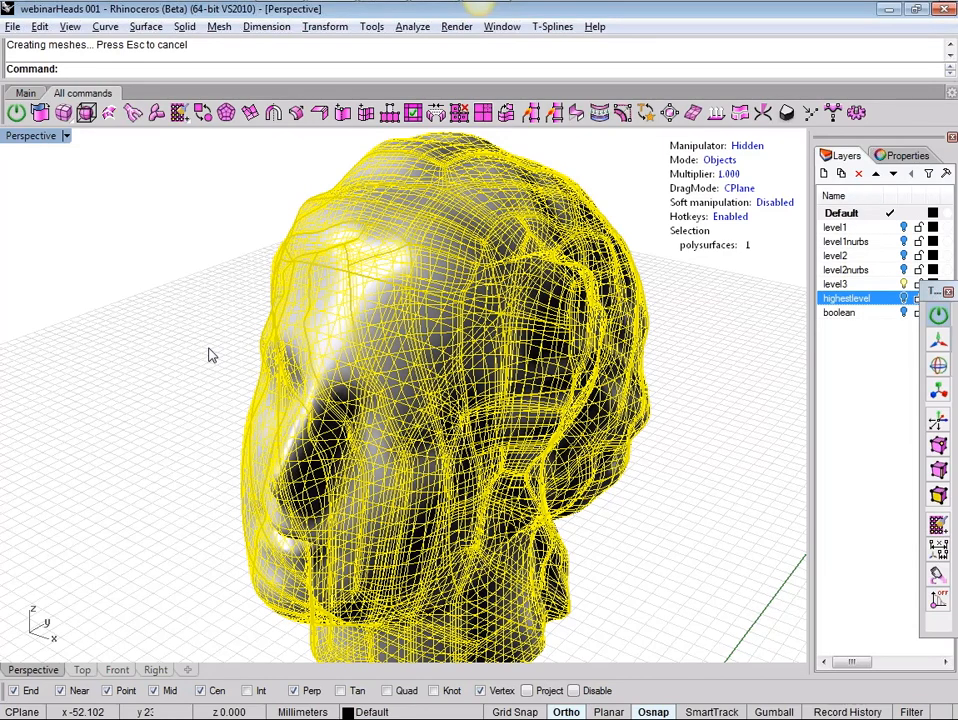
Step: Examine the converted polysurface head from several angles, and undo the conversion to restore the T-spline
{"action": "left_click", "coordinate": [210, 355]}
{"action": "scroll", "coordinate": [635, 448], "scroll_direction": "down", "scroll_amount": 3}
{"action": "right_click_drag", "start_coordinate": [635, 448], "coordinate": [585, 422]}
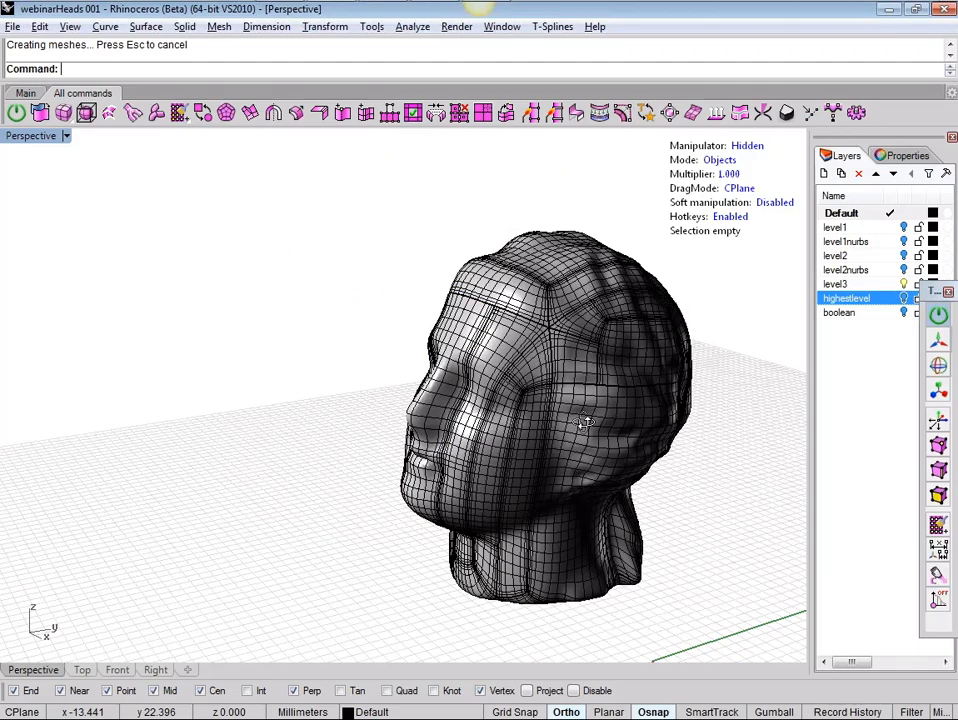
{"action": "right_click_drag", "start_coordinate": [585, 422], "coordinate": [697, 333]}
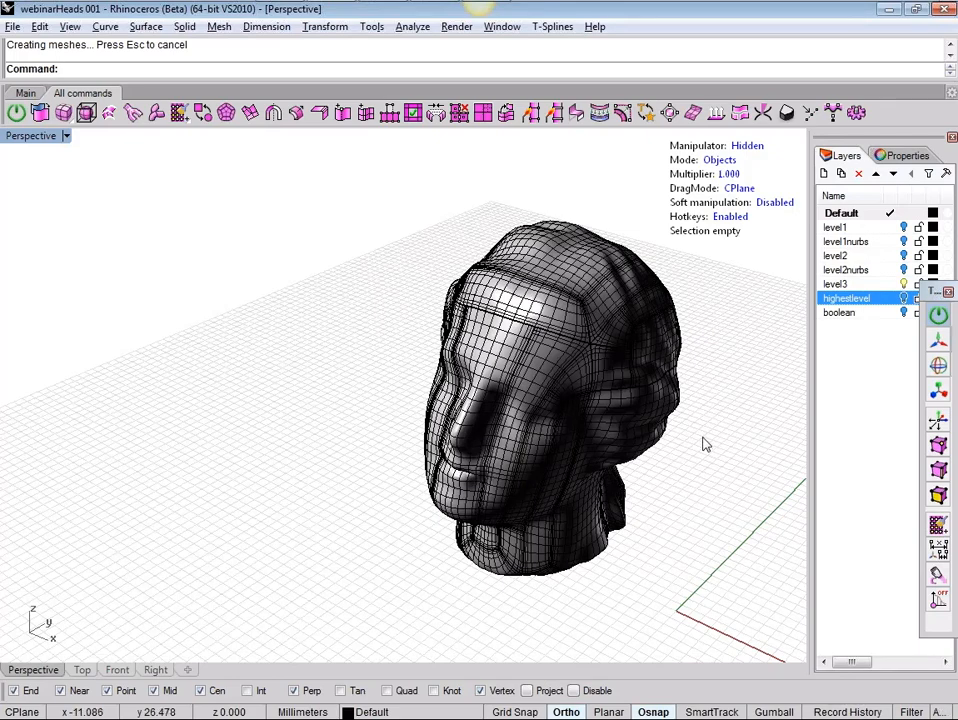
{"action": "right_click_drag", "start_coordinate": [642, 432], "coordinate": [587, 363]}
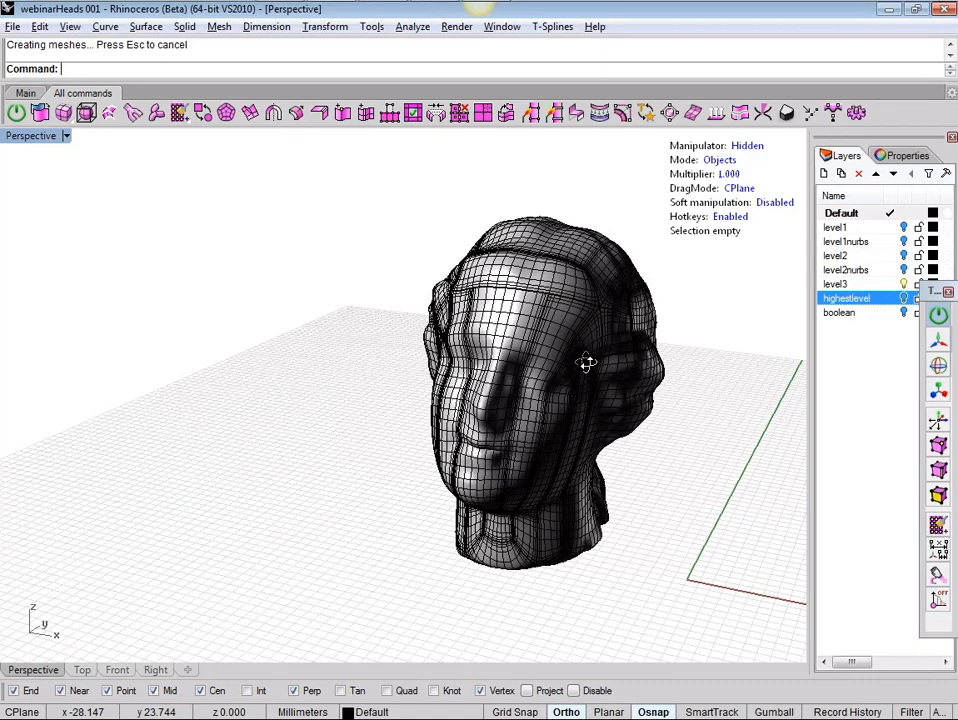
{"action": "right_click_drag", "start_coordinate": [587, 363], "coordinate": [557, 409]}
{"action": "key", "text": "ctrl+z"}
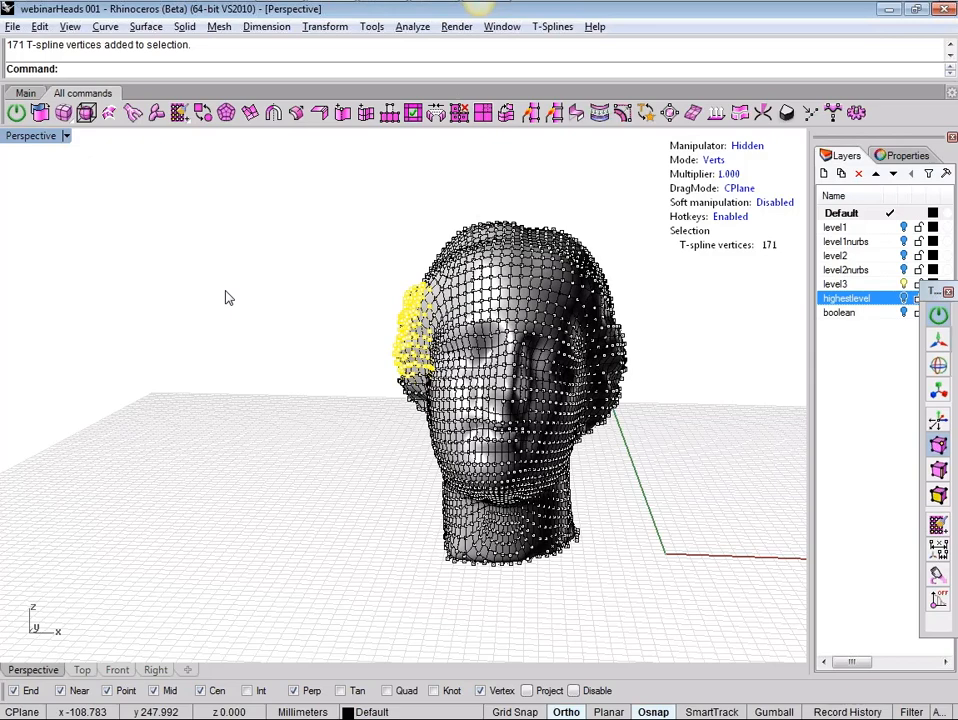
Step: Start exporting the edited T-spline head as a Wavefront OBJ named newtshead, review the OBJ export options, and cancel
{"action": "right_click_drag", "start_coordinate": [228, 297], "coordinate": [268, 325]}
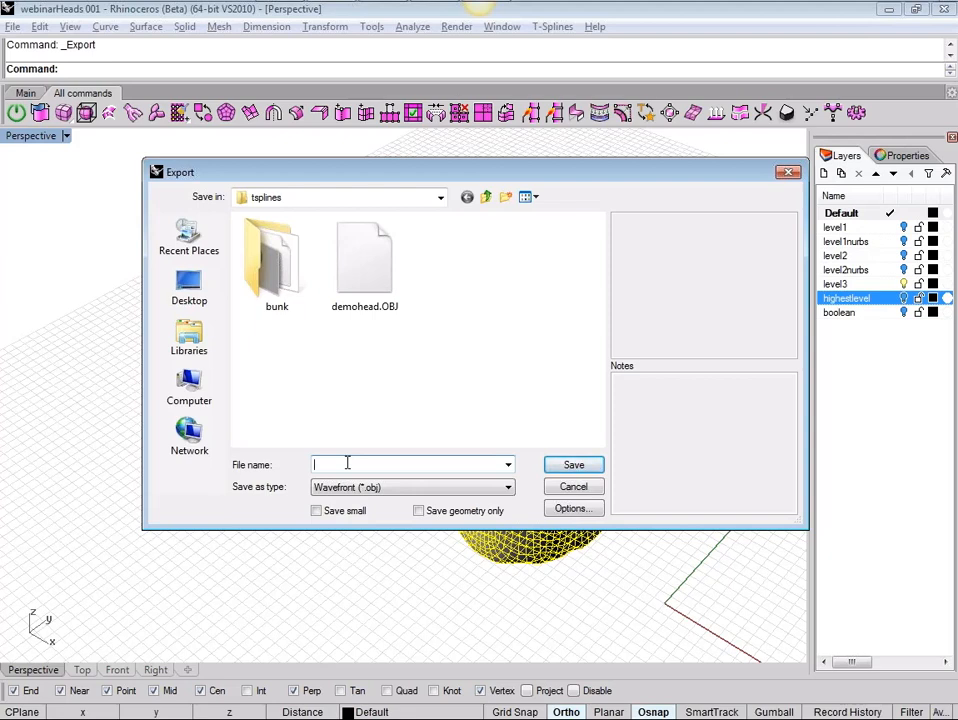
{"action": "type", "text": "newtshead"}
{"action": "key", "text": "Return"}
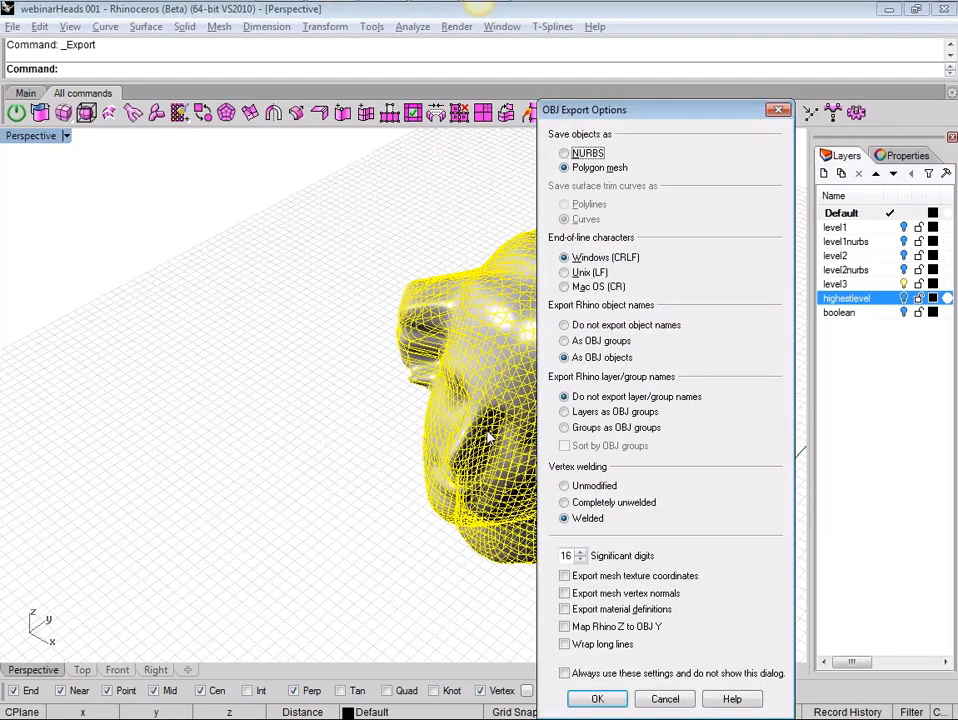
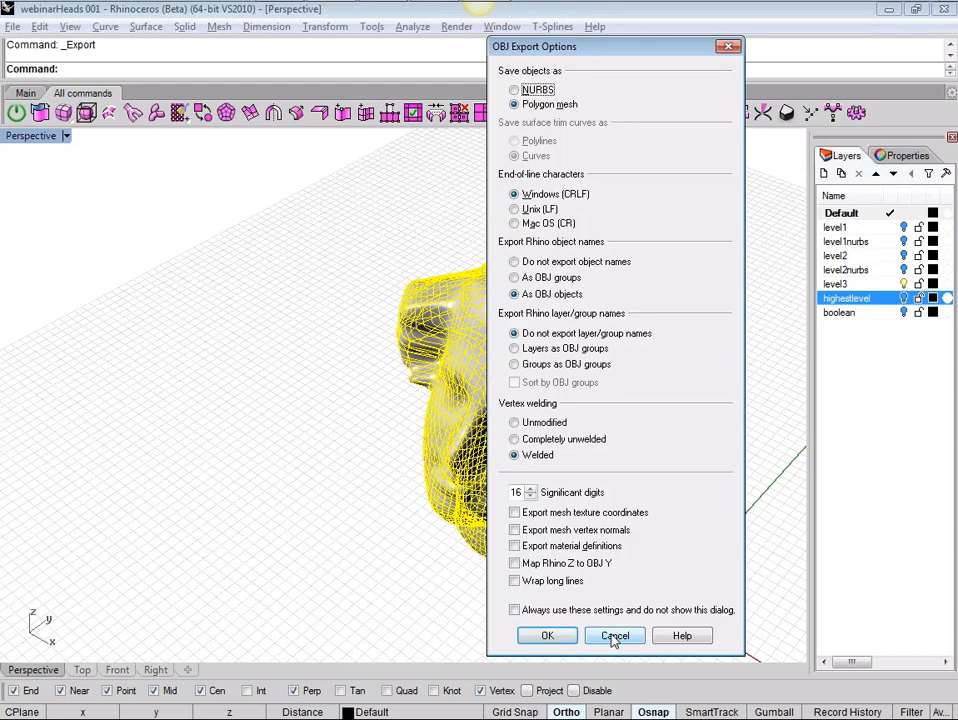
{"action": "left_click", "coordinate": [613, 637]}
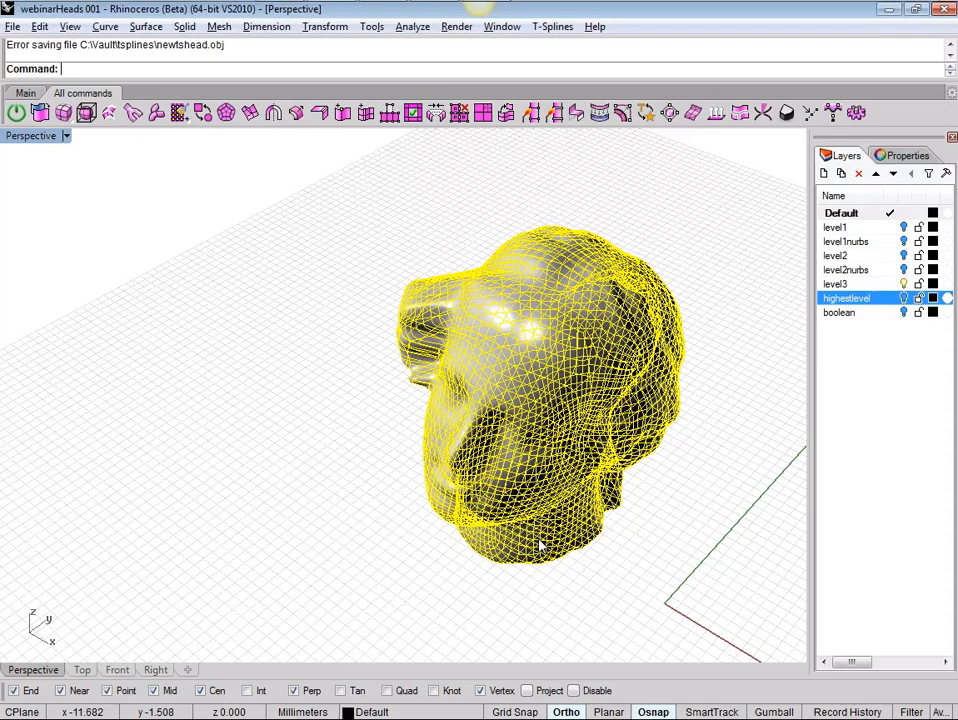
Step: Export the selected head as a Wavefront OBJ file named newtshead, saved as a polygon mesh with welded vertices
{"action": "left_click", "coordinate": [13, 26]}
{"action": "left_click", "coordinate": [60, 244]}
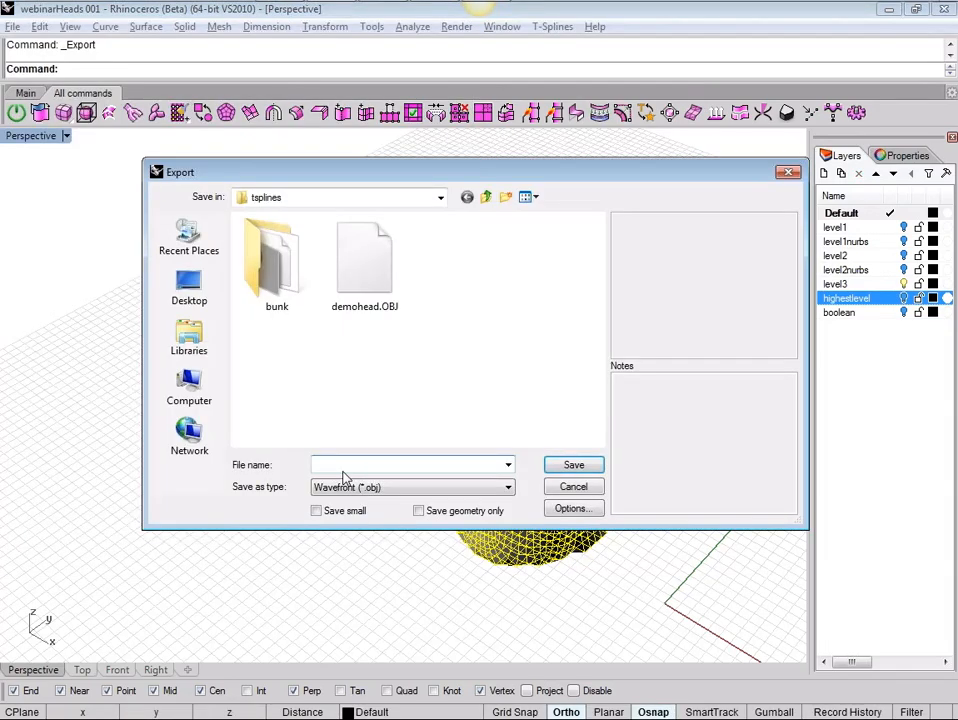
{"action": "type", "text": "newtshead"}
{"action": "key", "text": "Return"}
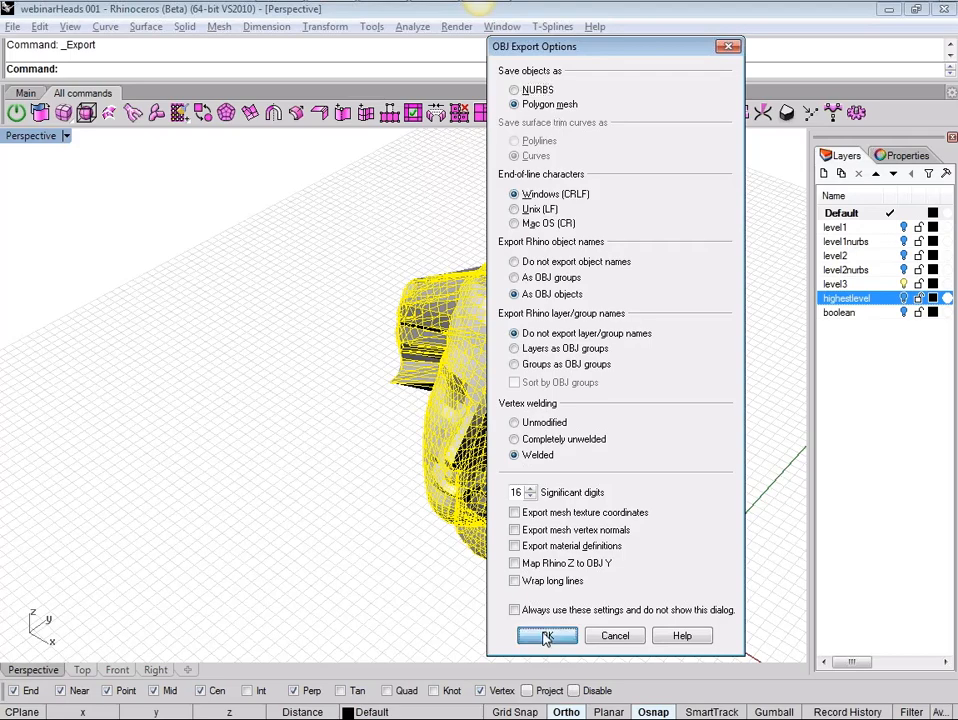
{"action": "left_click", "coordinate": [547, 635]}
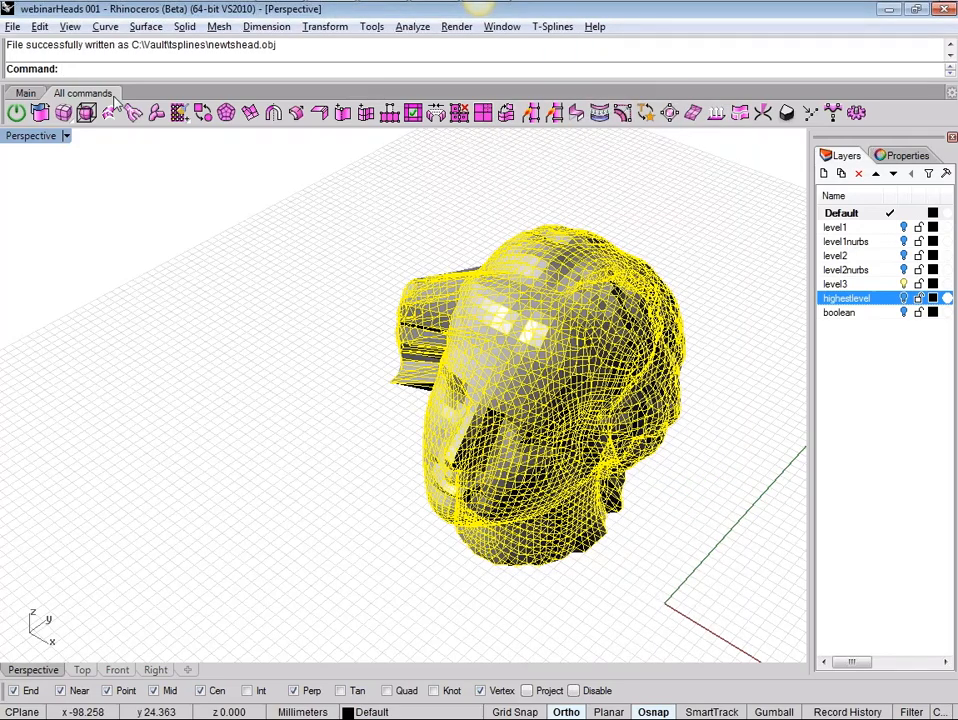
Step: Switch to ZBrush and import newtshead.obj into the Skin_demohead subtool, transferring the high-resolution details to the modified mesh
{"action": "key", "text": "alt+Tab"}
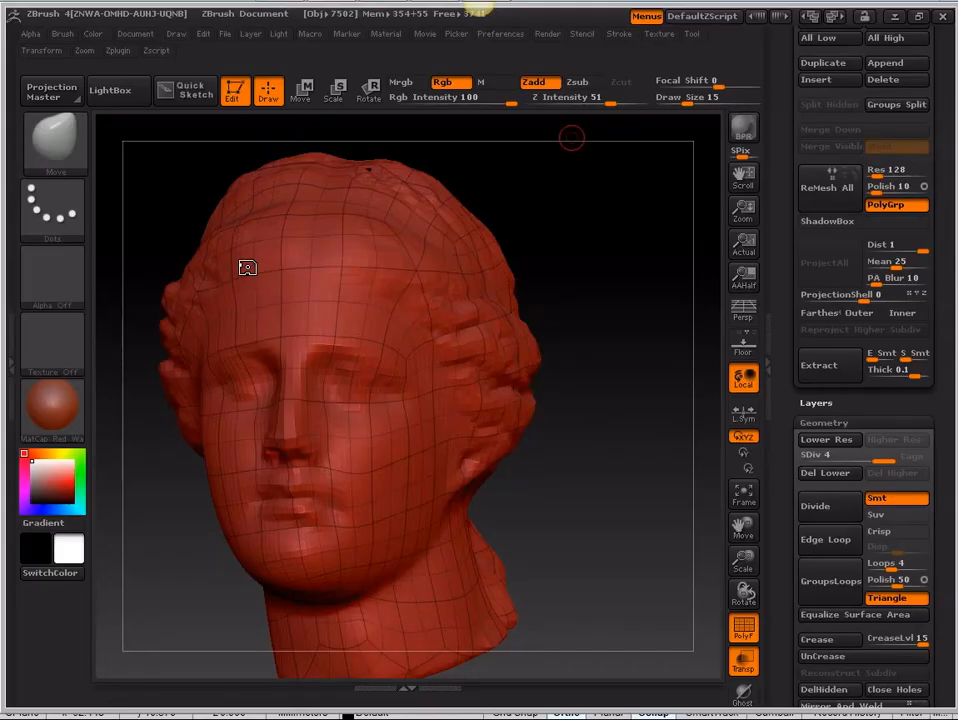
{"action": "right_click_drag", "start_coordinate": [600, 345], "coordinate": [600, 317], "text": "ctrl"}
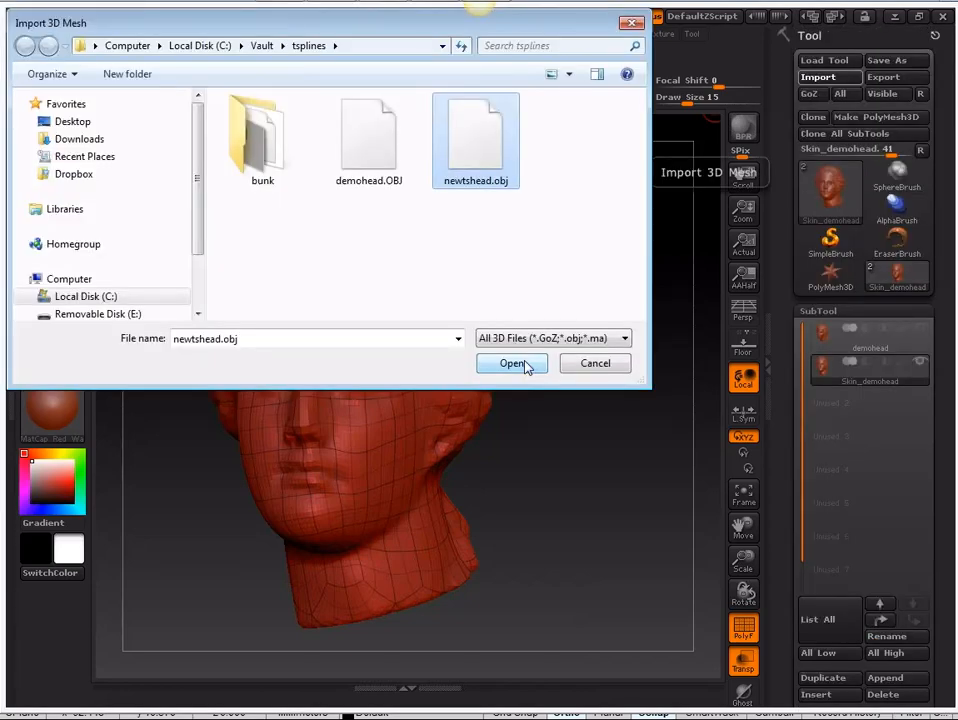
{"action": "left_click", "coordinate": [527, 366]}
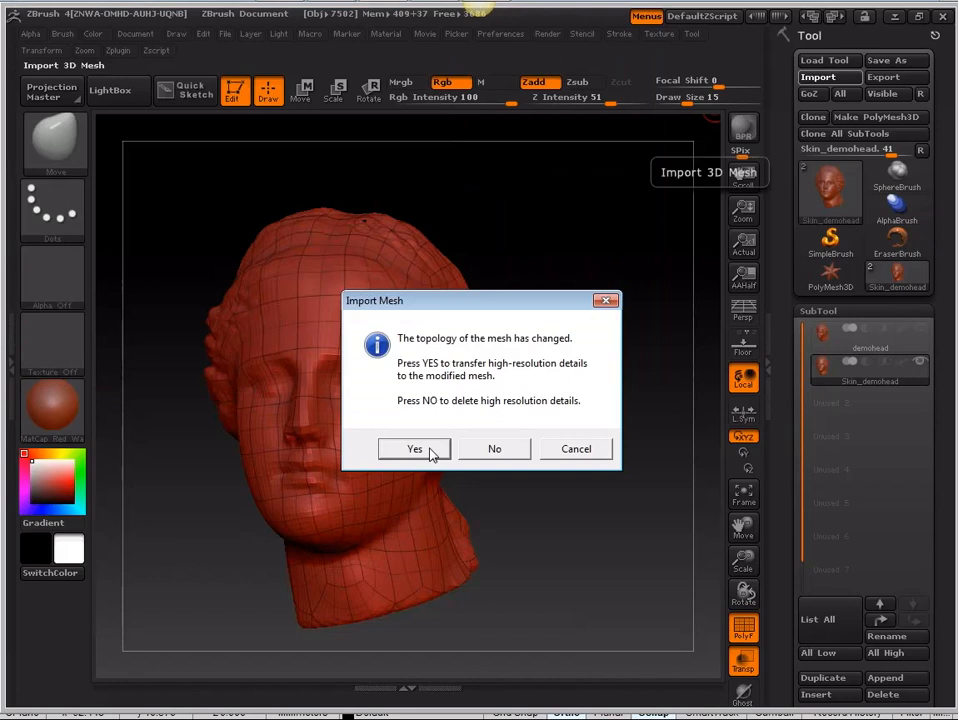
{"action": "left_click", "coordinate": [414, 449]}
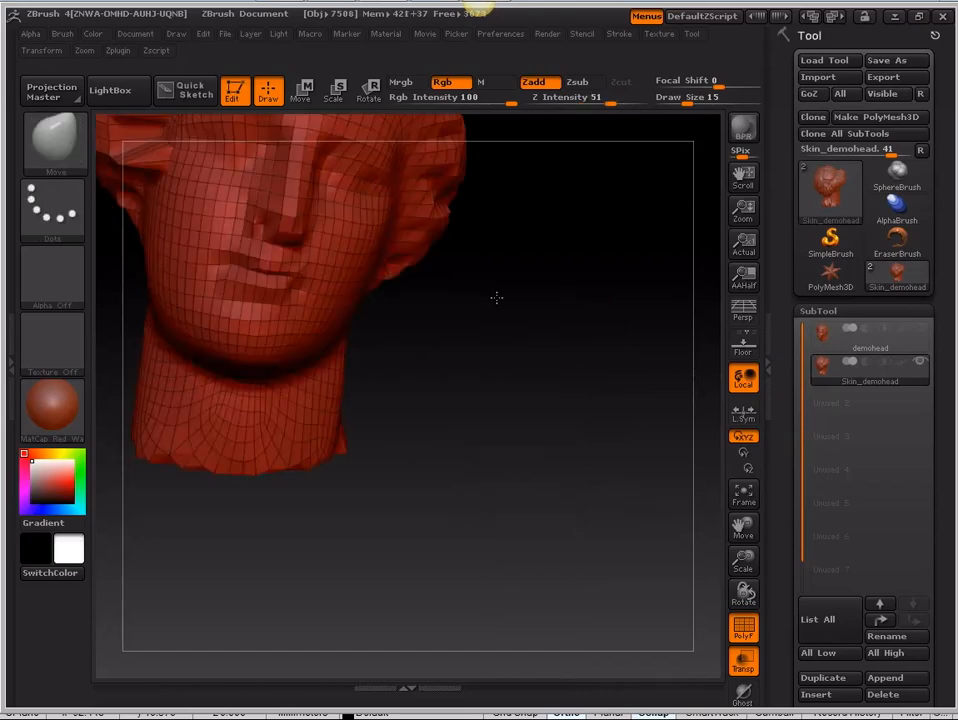
Step: Subdivide the imported head to subdivision level 3 and turn off its polygon wireframe display
{"action": "left_click_drag", "start_coordinate": [496, 297], "coordinate": [577, 424]}
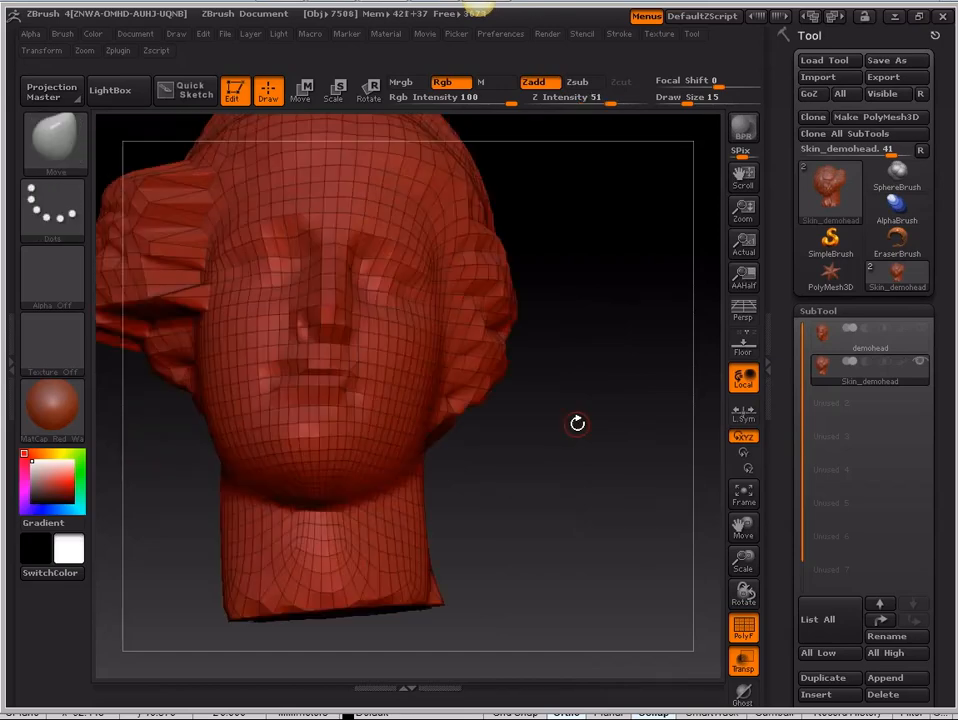
{"action": "left_click_drag", "start_coordinate": [577, 424], "coordinate": [532, 425], "text": "alt"}
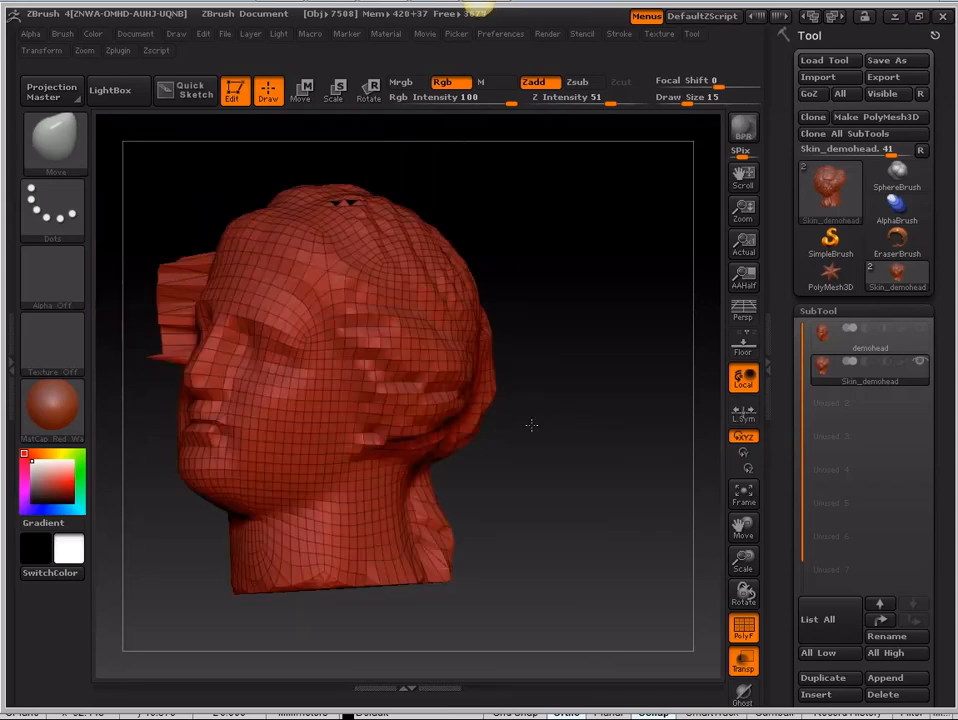
{"action": "left_click_drag", "start_coordinate": [532, 425], "coordinate": [712, 432]}
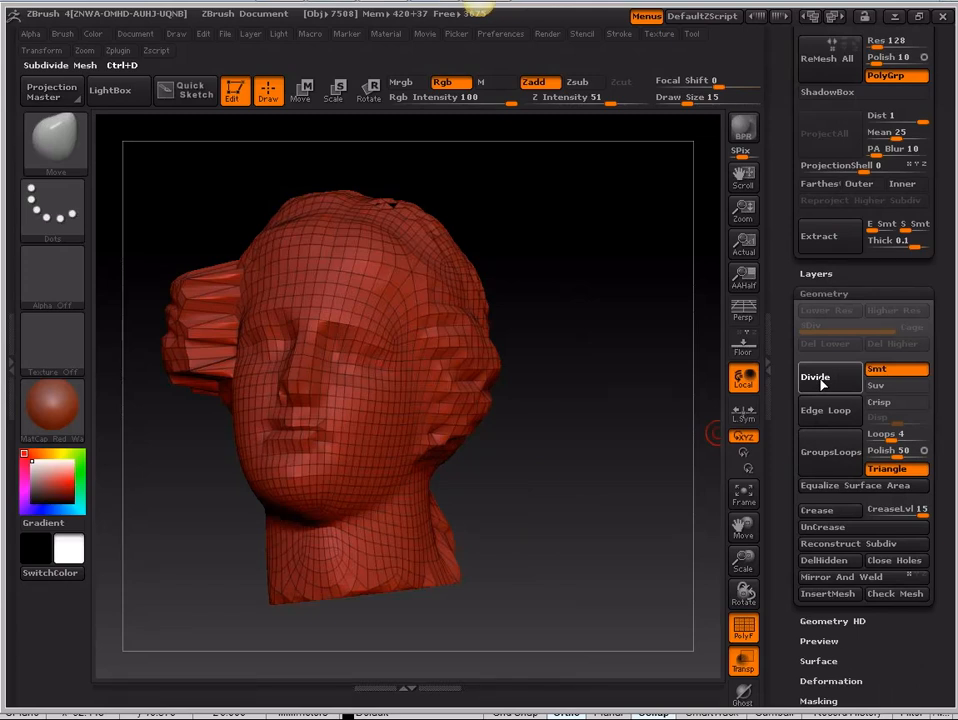
{"action": "left_click", "coordinate": [818, 376]}
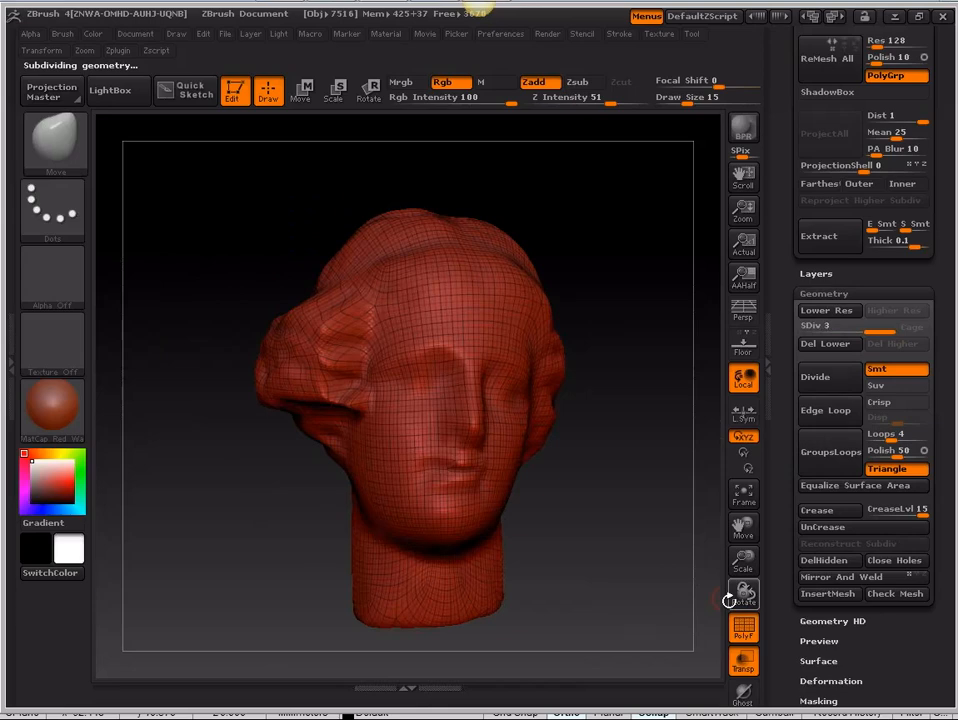
{"action": "left_click", "coordinate": [743, 627]}
Step: Sculpt a few freehand strokes across the side of the face with the Clay brush
{"action": "right_click", "coordinate": [520, 365]}
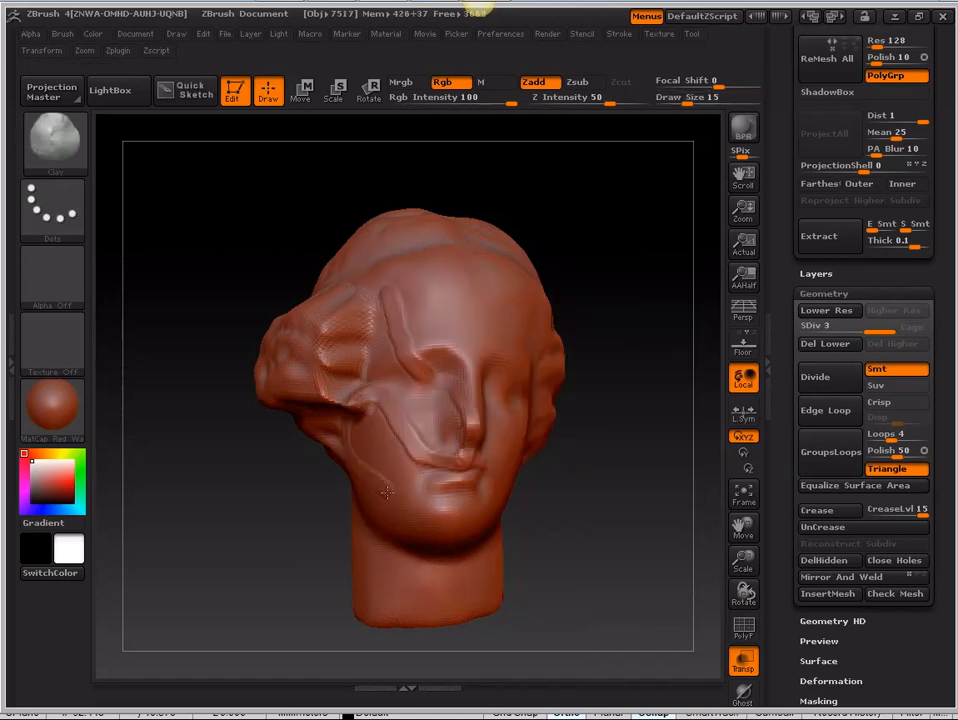
{"action": "left_click_drag", "start_coordinate": [592, 436], "coordinate": [574, 450]}
Step: Lower the head to subdivision level 2 and export it as newtshead2.OBJ
{"action": "left_click", "coordinate": [873, 331]}
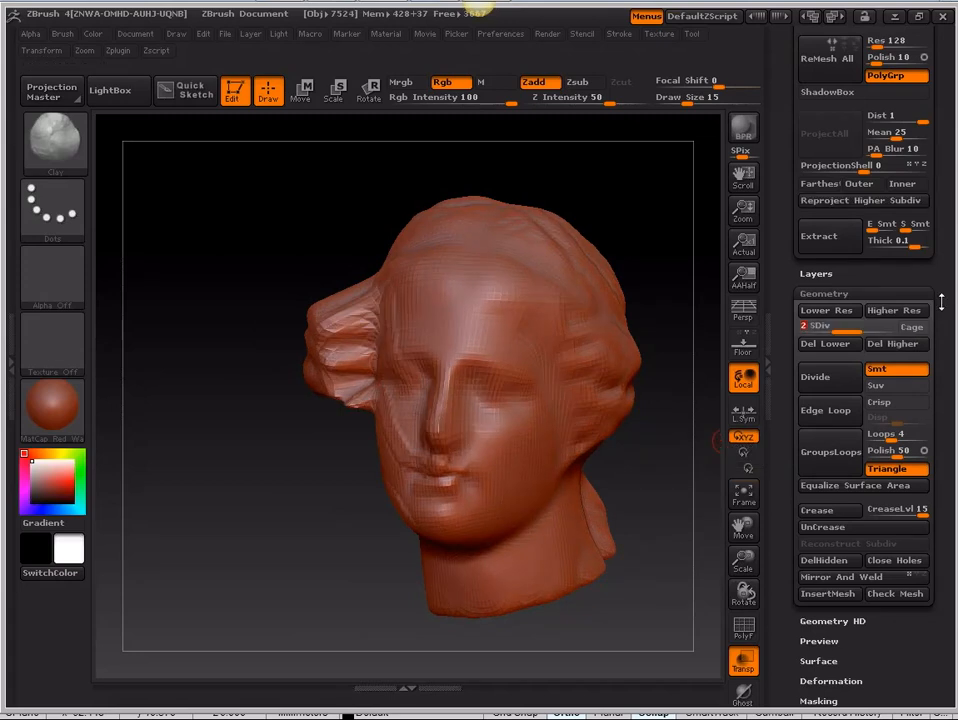
{"action": "left_click_drag", "start_coordinate": [941, 302], "coordinate": [941, 520]}
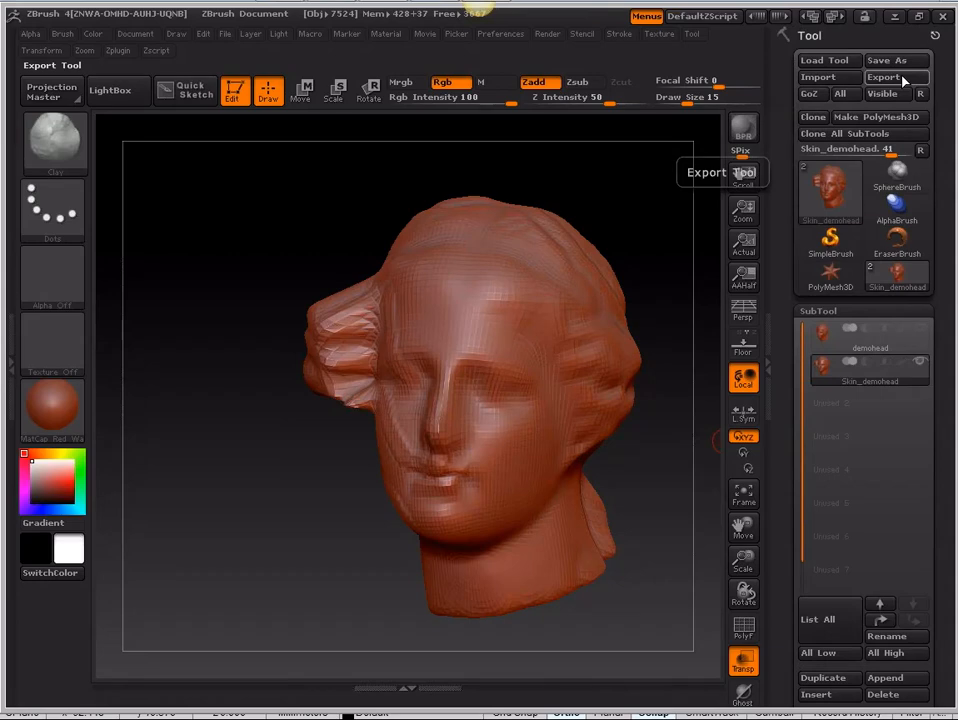
{"action": "left_click", "coordinate": [903, 80]}
{"action": "key", "text": "Return"}
Step: Switch to Rhino, clear the old head mesh from the viewport and import newtshead2.OBJ with OBJ groups imported as nothing
{"action": "key", "text": "alt+Tab"}
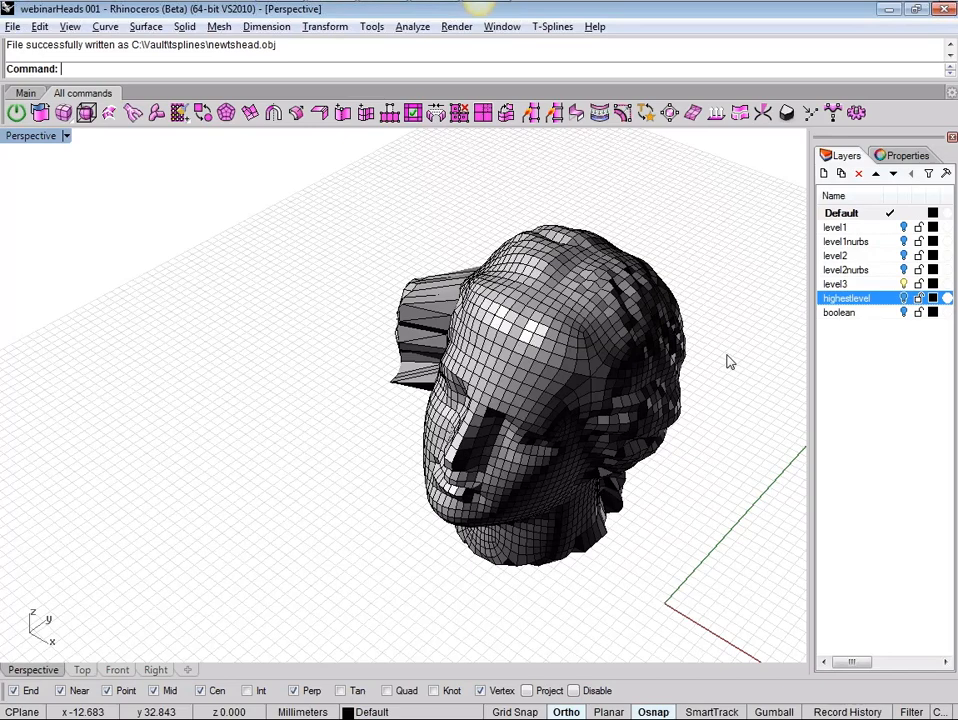
{"action": "left_click", "coordinate": [640, 330]}
{"action": "left_click", "coordinate": [25, 93]}
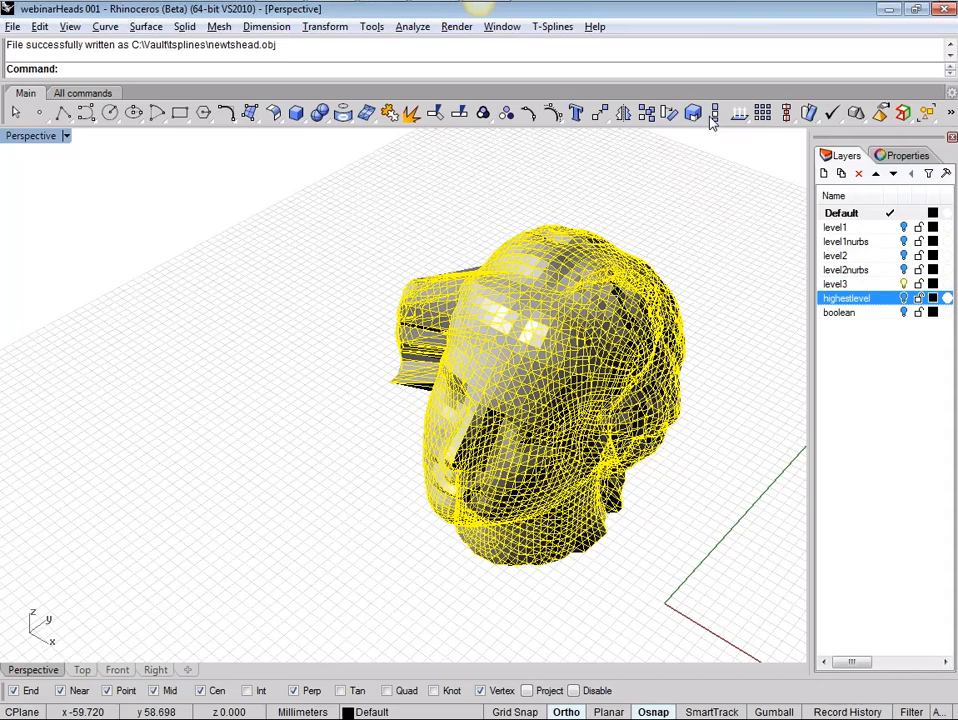
{"action": "left_click", "coordinate": [762, 113]}
{"action": "mouse_move", "coordinate": [837, 152]}
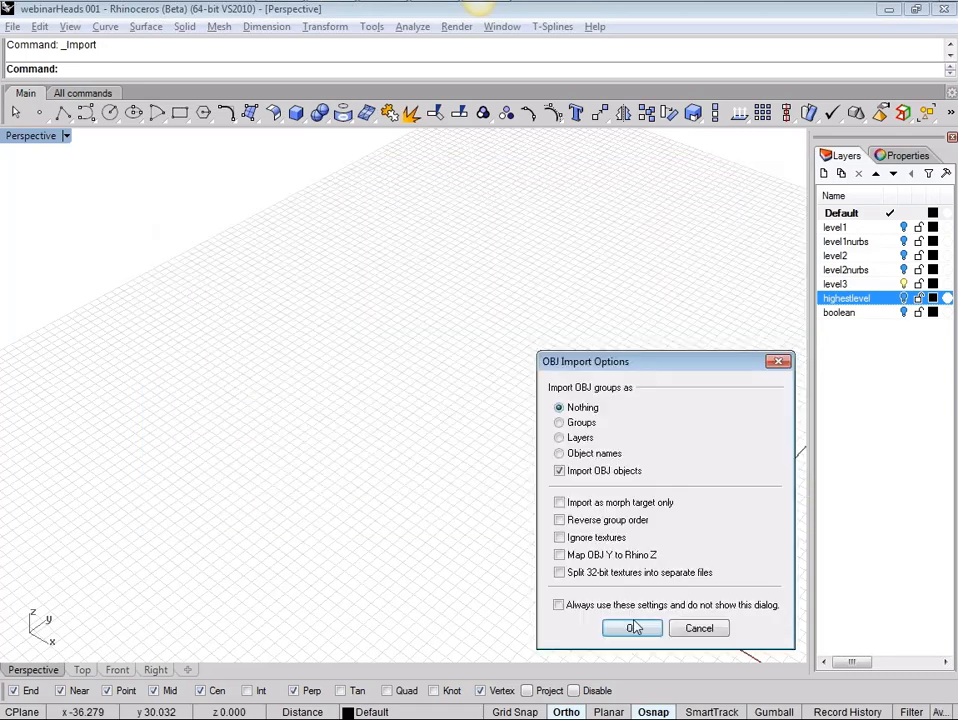
{"action": "left_click", "coordinate": [633, 627]}
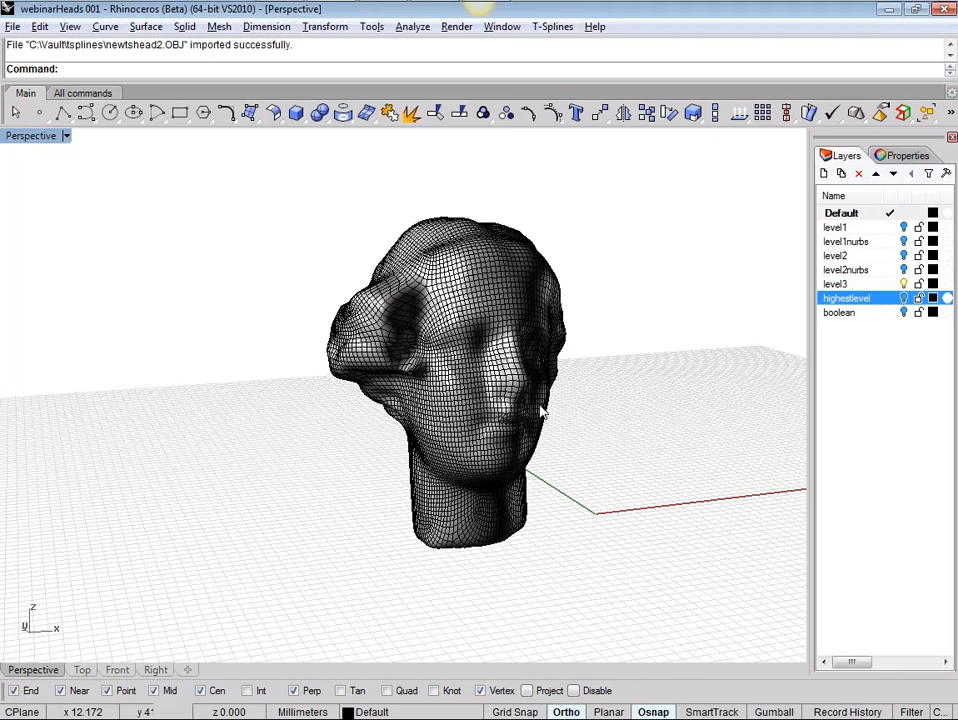
Step: Convert the imported head mesh to a T-spline and deselect it
{"action": "scroll", "coordinate": [541, 411], "scroll_direction": "up", "scroll_amount": 4}
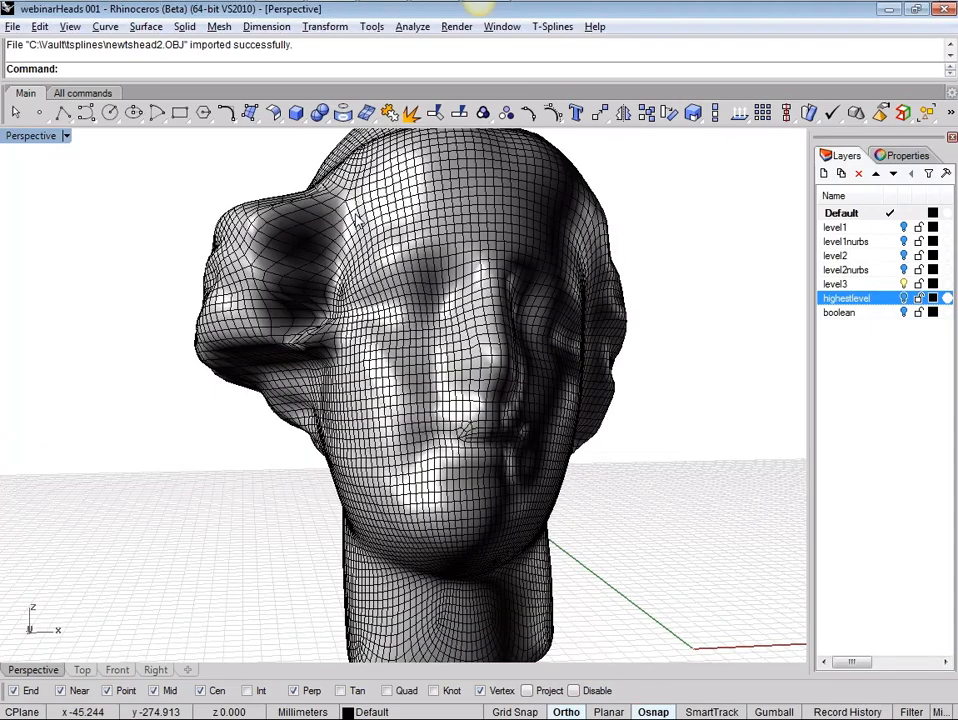
{"action": "right_click_drag", "start_coordinate": [358, 215], "coordinate": [615, 520]}
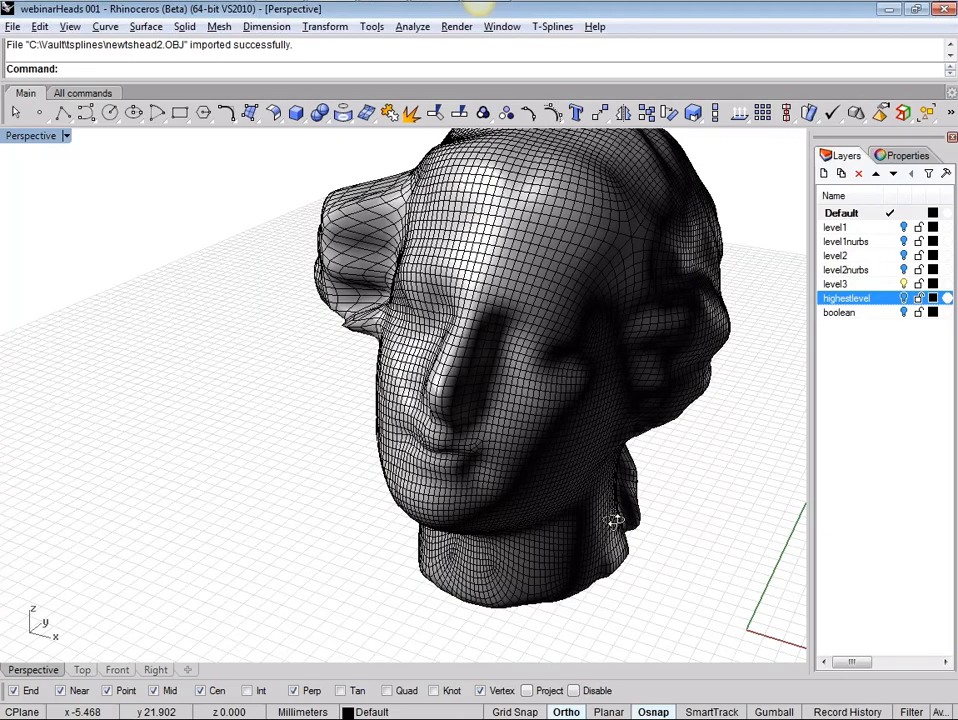
{"action": "right_click_drag", "start_coordinate": [615, 520], "coordinate": [495, 524]}
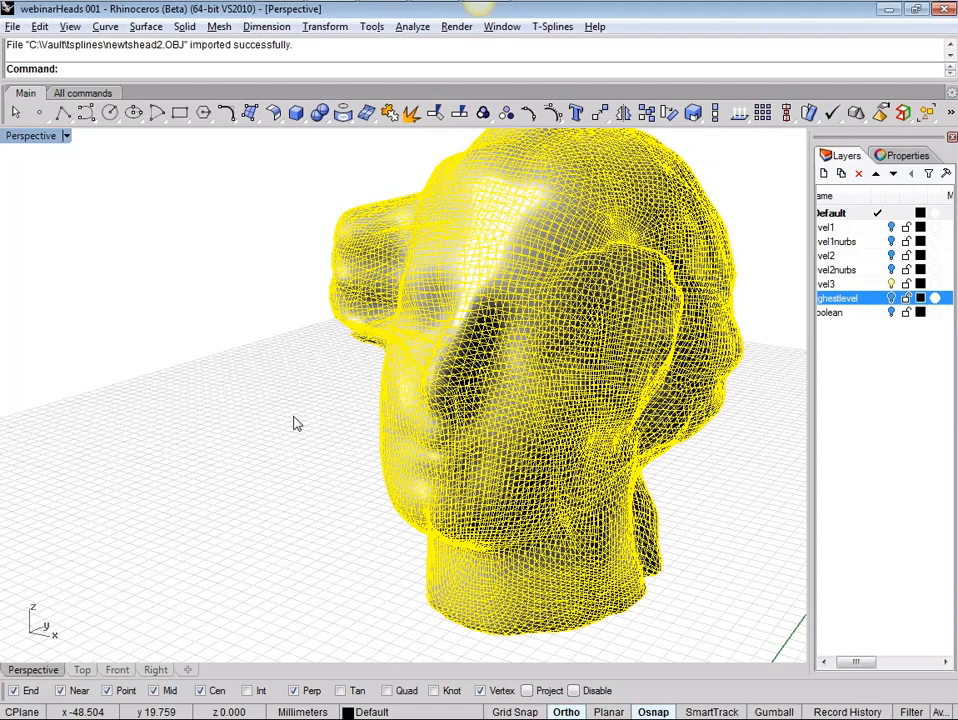
{"action": "right_click_drag", "start_coordinate": [295, 424], "coordinate": [413, 367]}
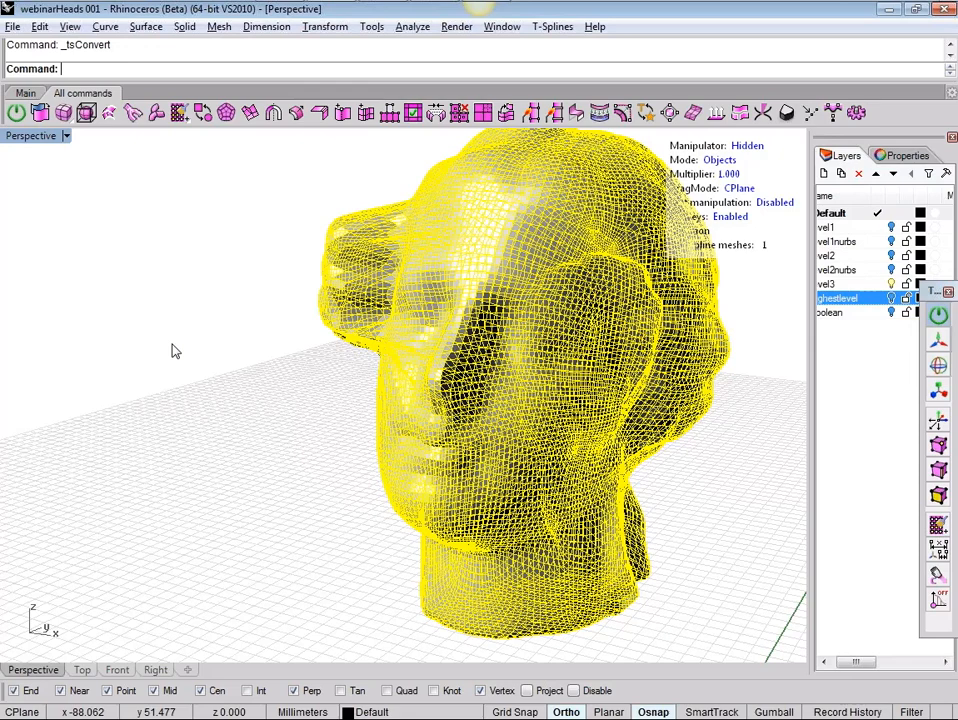
{"action": "left_click", "coordinate": [175, 351]}
Step: Toggle the T-spline head to smooth display
{"action": "left_click", "coordinate": [87, 113]}
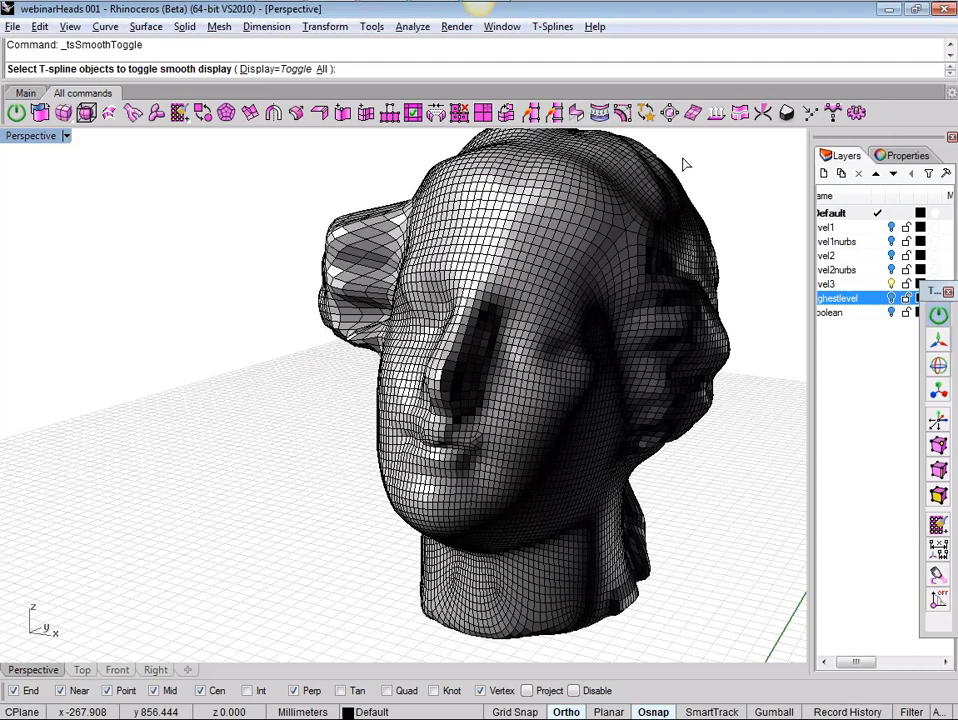
{"action": "left_click", "coordinate": [532, 155]}
{"action": "key", "text": "Return"}
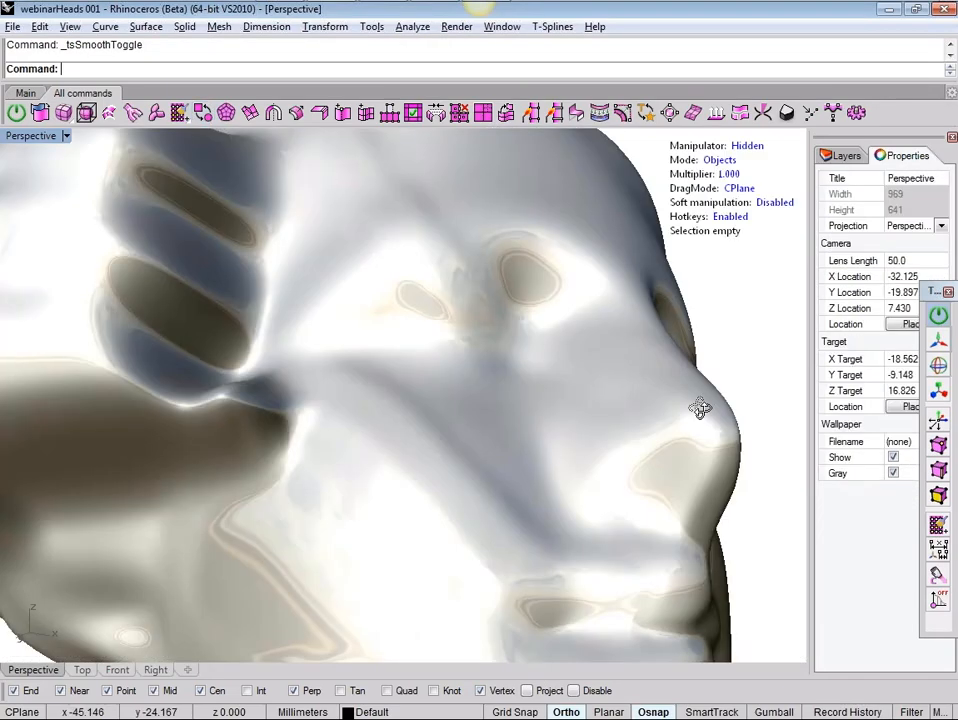
Step: Examine the smooth head's surface from several sides and bring the full layer list into view
{"action": "right_click_drag", "start_coordinate": [700, 408], "coordinate": [718, 345]}
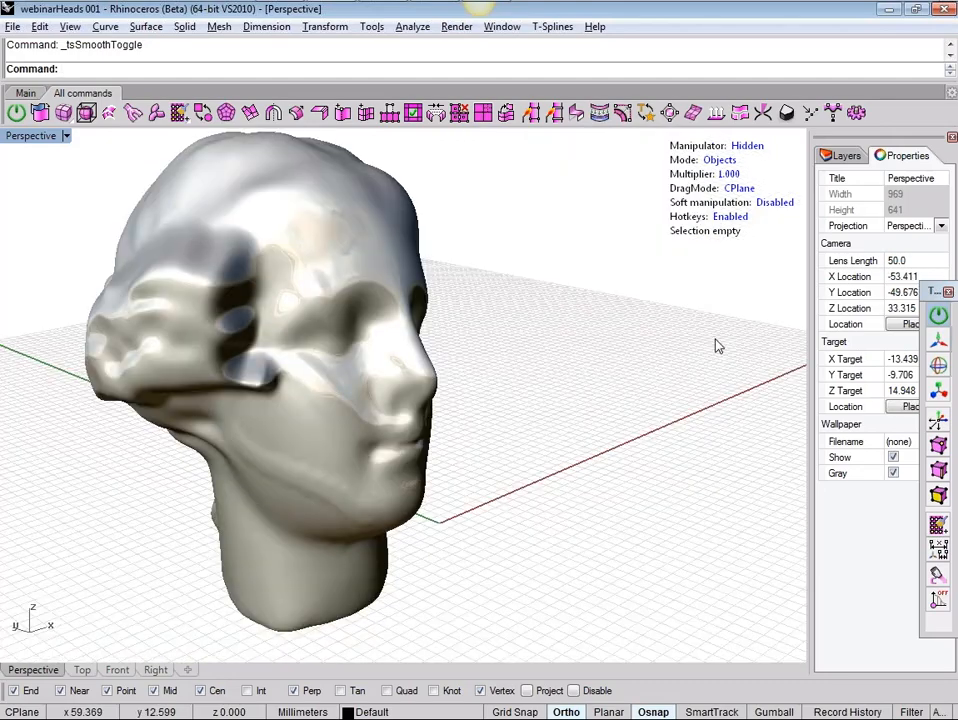
{"action": "right_click_drag", "start_coordinate": [717, 345], "coordinate": [711, 384]}
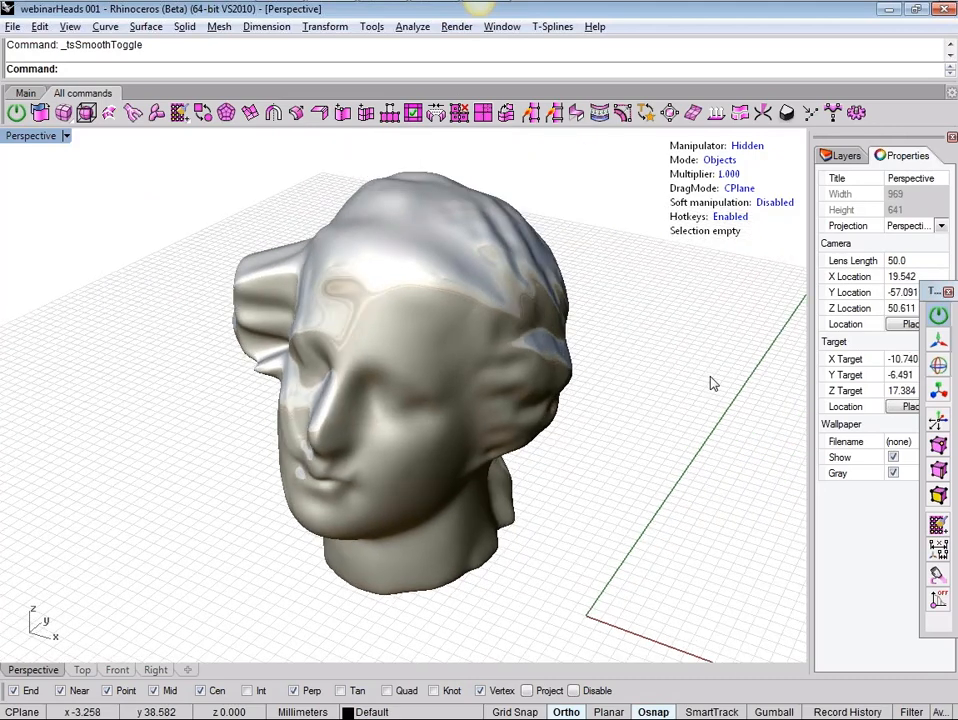
{"action": "left_click", "coordinate": [849, 158]}
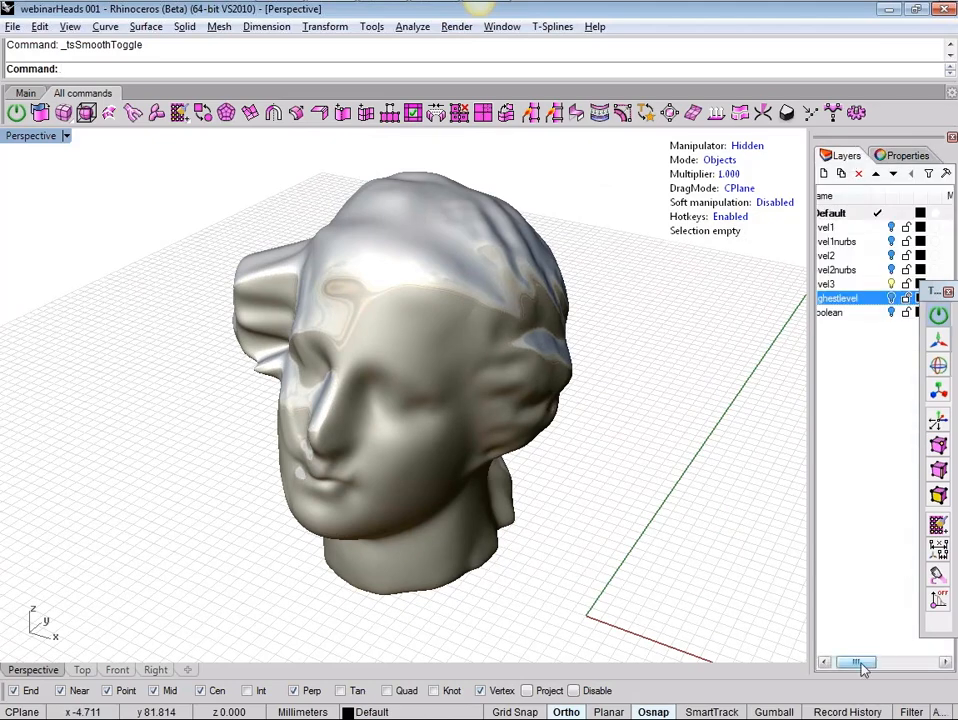
{"action": "left_click_drag", "start_coordinate": [862, 668], "coordinate": [848, 665]}
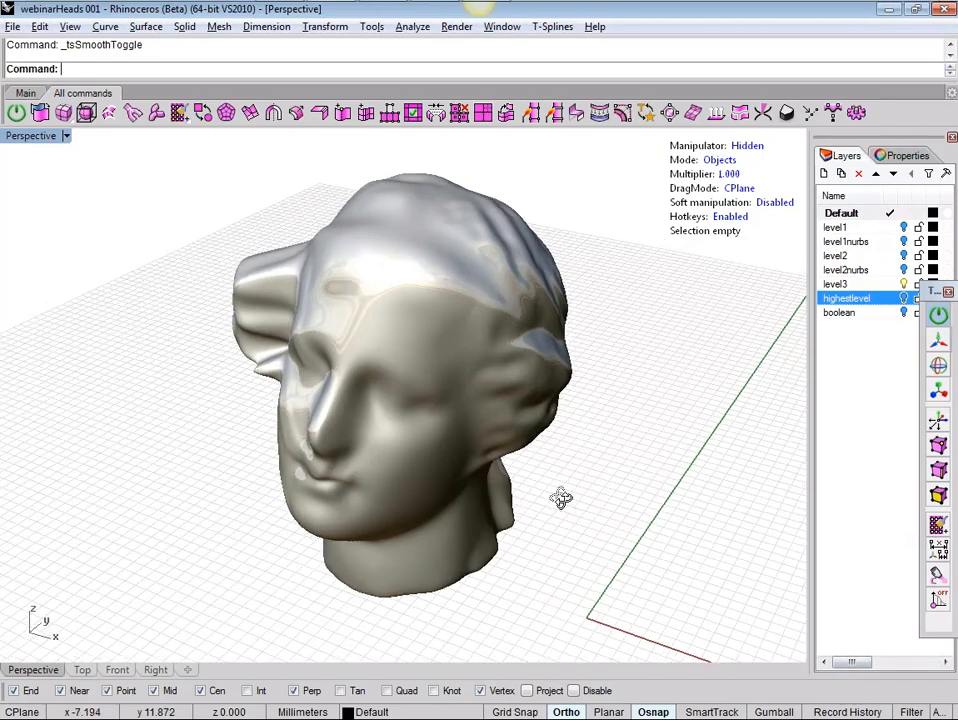
{"action": "mouse_move", "coordinate": [561, 499]}
{"action": "right_mouse_down"}
{"action": "mouse_move", "coordinate": [640, 456]}
{"action": "mouse_move", "coordinate": [628, 485]}
{"action": "mouse_move", "coordinate": [650, 462]}
{"action": "mouse_move", "coordinate": [594, 483]}
{"action": "mouse_move", "coordinate": [566, 503]}
{"action": "mouse_move", "coordinate": [565, 519]}
{"action": "right_mouse_up"}
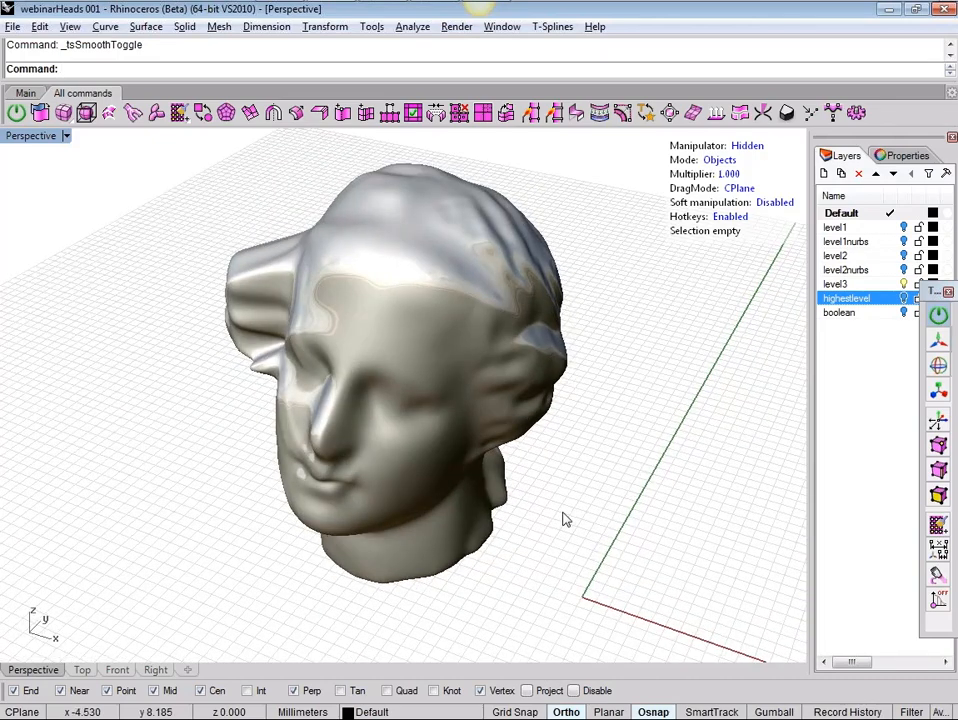
Step: Switch to ZBrush, show the demohead subtool together with Skin_demohead and make demohead the active subtool
{"action": "key", "text": "alt+Tab"}
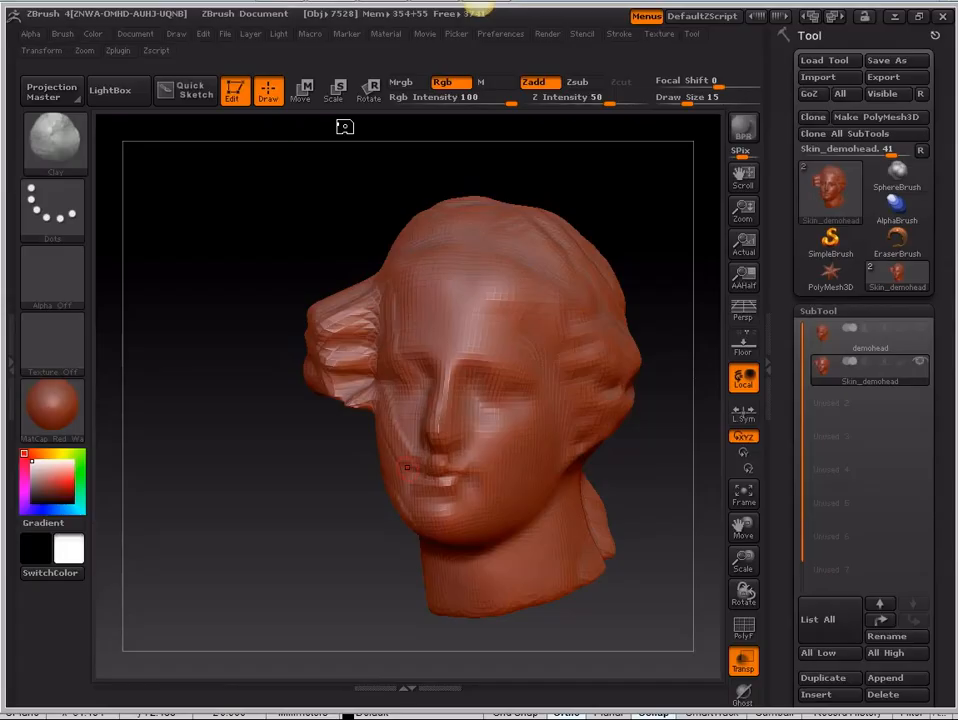
{"action": "mouse_move", "coordinate": [925, 371]}
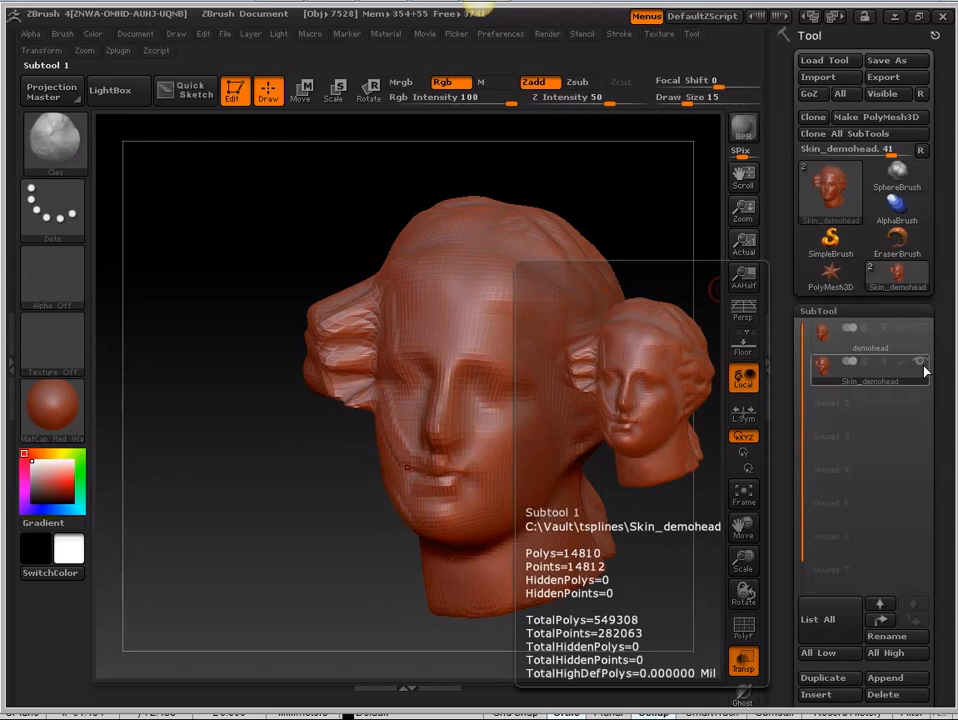
{"action": "left_click", "coordinate": [922, 335]}
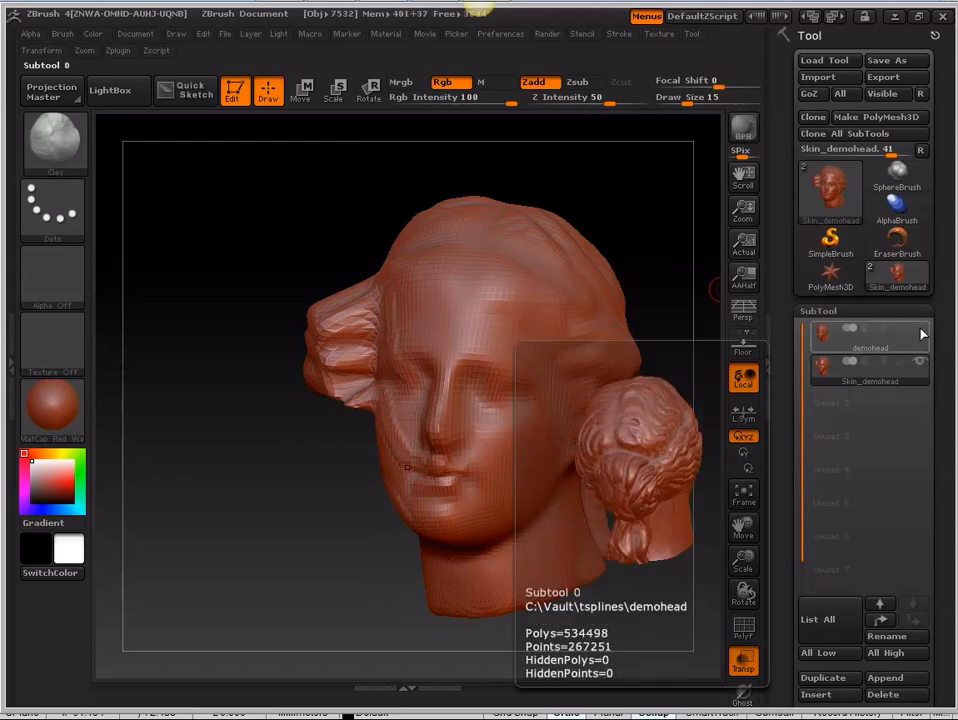
{"action": "left_click", "coordinate": [922, 335]}
{"action": "left_click_drag", "start_coordinate": [205, 516], "coordinate": [735, 437]}
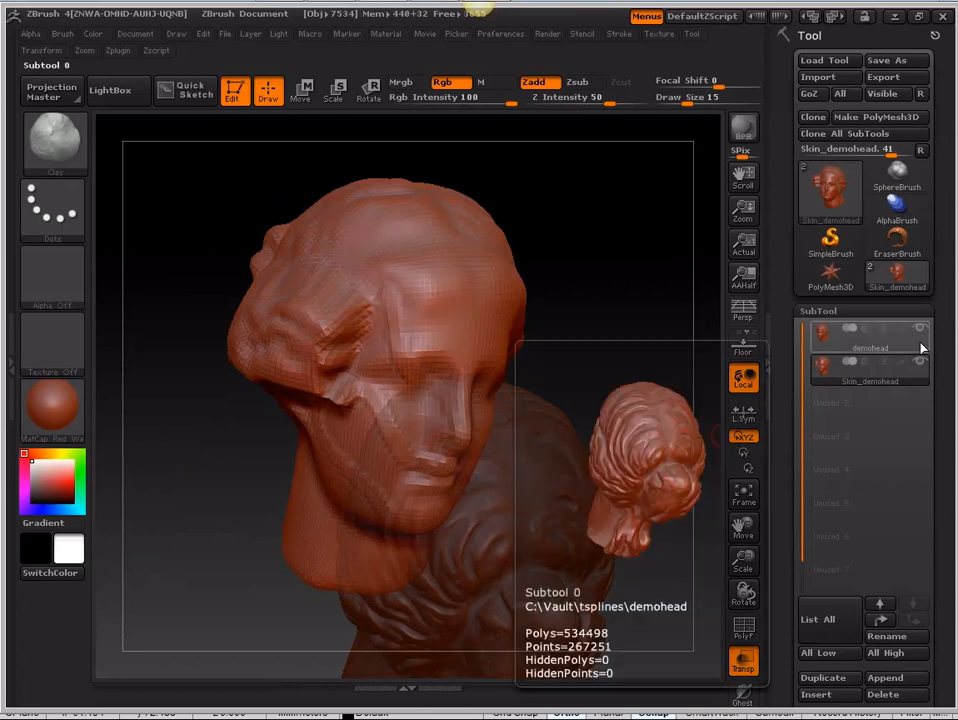
{"action": "left_click", "coordinate": [922, 347]}
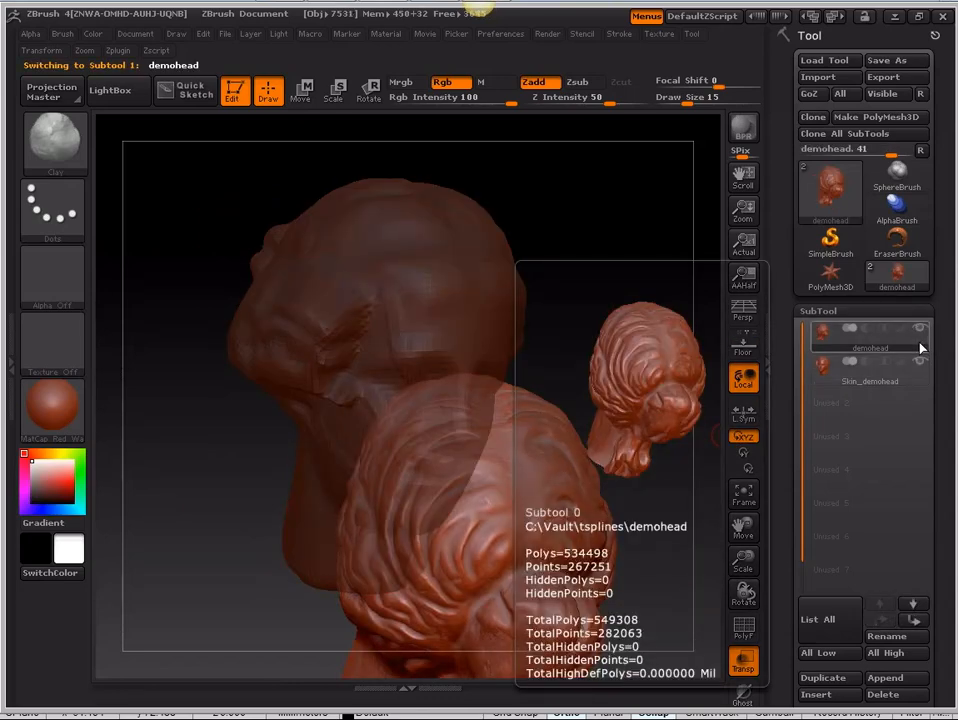
{"action": "mouse_move", "coordinate": [928, 383]}
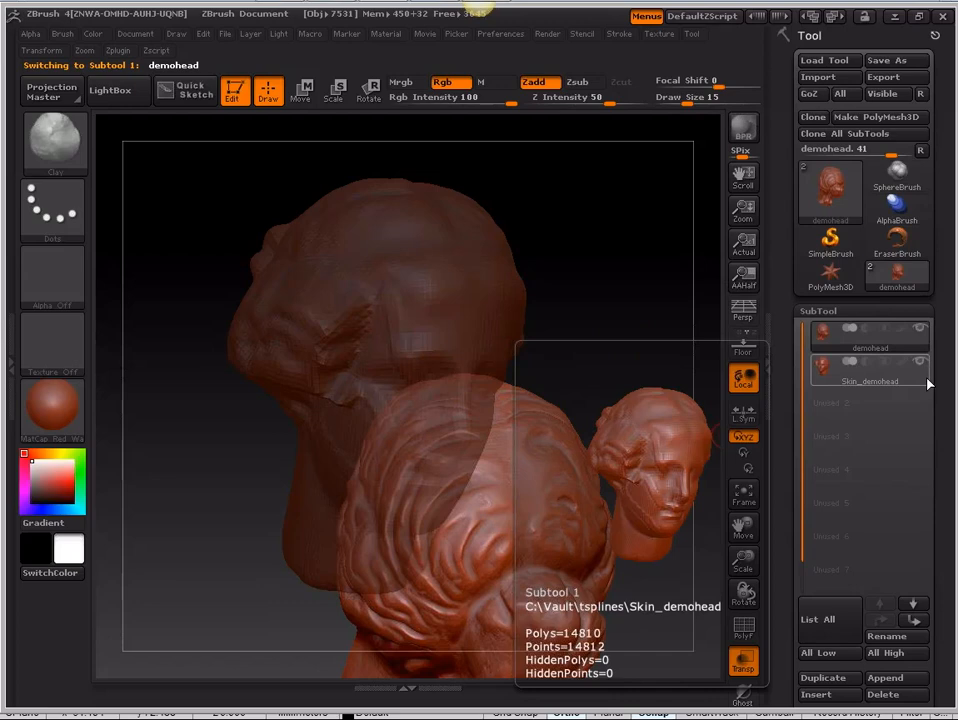
Step: Make demohead the only displayed and active subtool and frame the detailed head in the canvas
{"action": "left_click", "coordinate": [922, 366]}
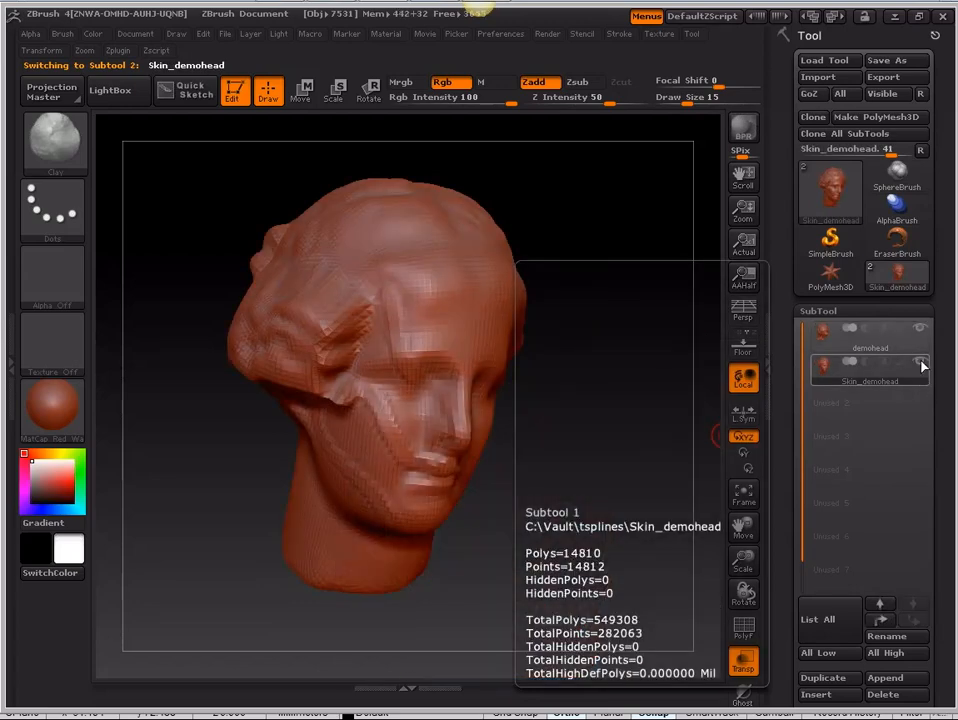
{"action": "left_click", "coordinate": [905, 345]}
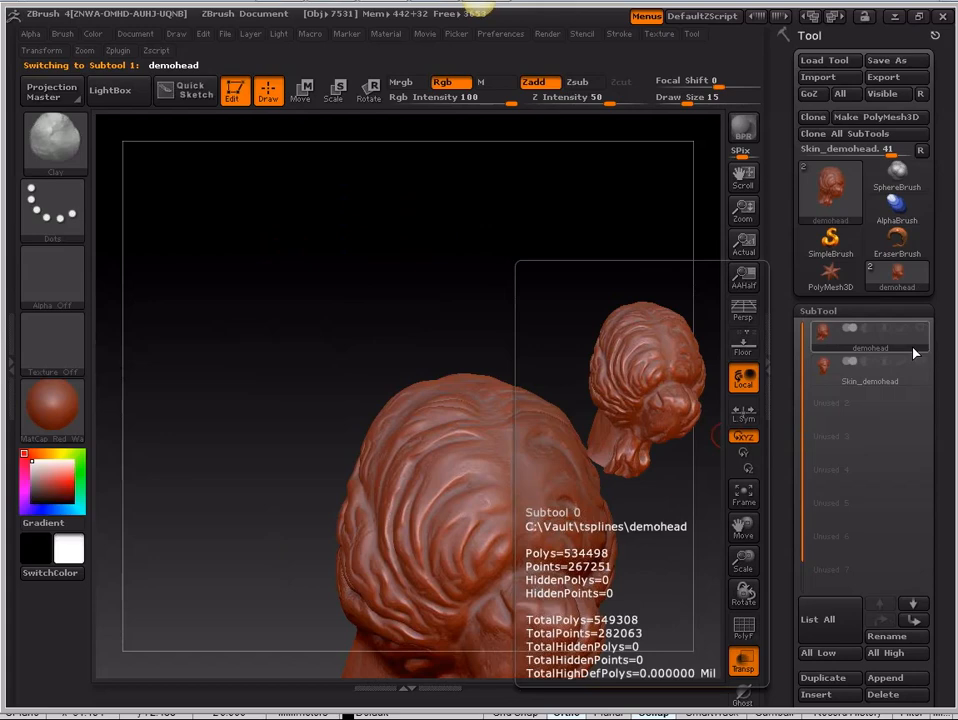
{"action": "left_click_drag", "start_coordinate": [266, 475], "coordinate": [477, 491], "text": "shift"}
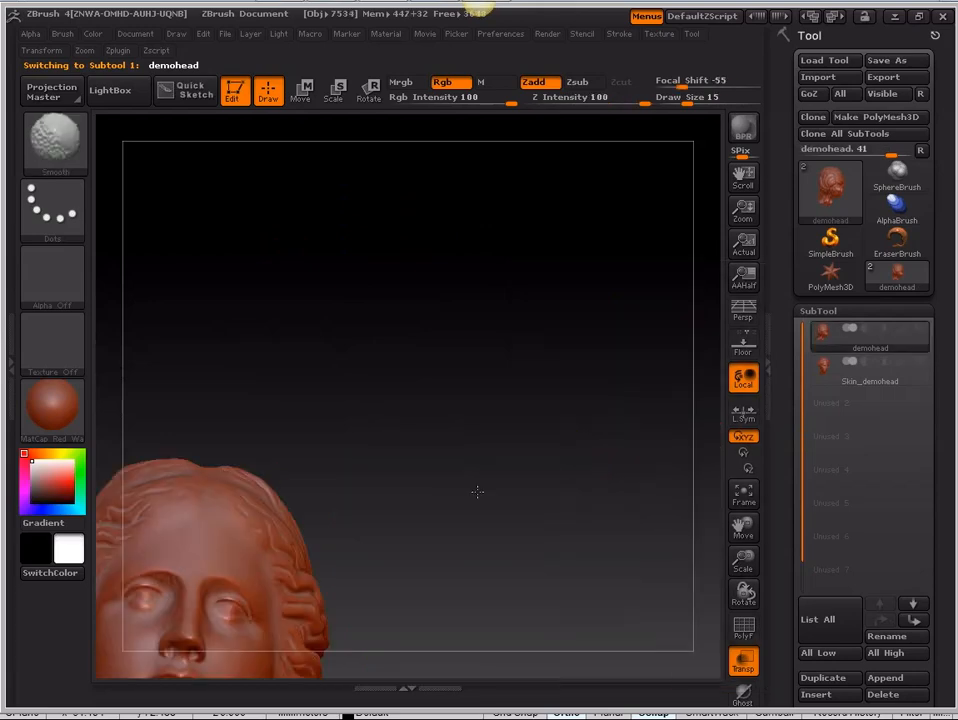
{"action": "key", "text": "f"}
{"action": "mouse_move", "coordinate": [547, 271]}
{"action": "left_mouse_down"}
{"action": "mouse_move", "coordinate": [552, 354]}
{"action": "mouse_move", "coordinate": [552, 295]}
{"action": "left_mouse_up"}
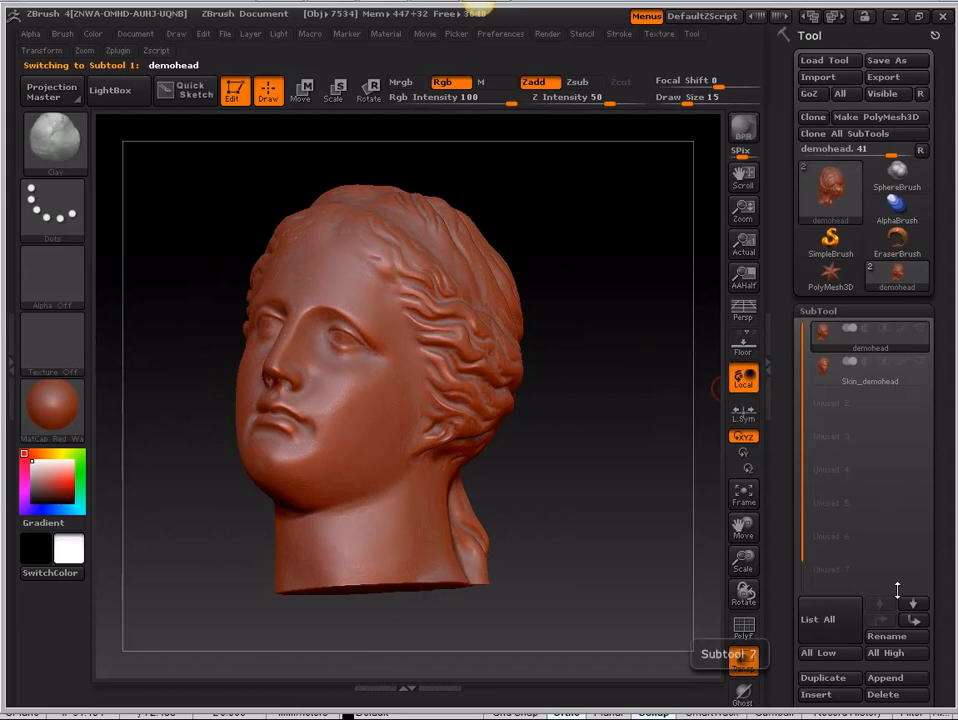
Step: Remesh the demohead at resolution 8 to create a low-poly skin around it as a new subtool
{"action": "scroll", "coordinate": [942, 486], "scroll_direction": "down", "scroll_amount": 10}
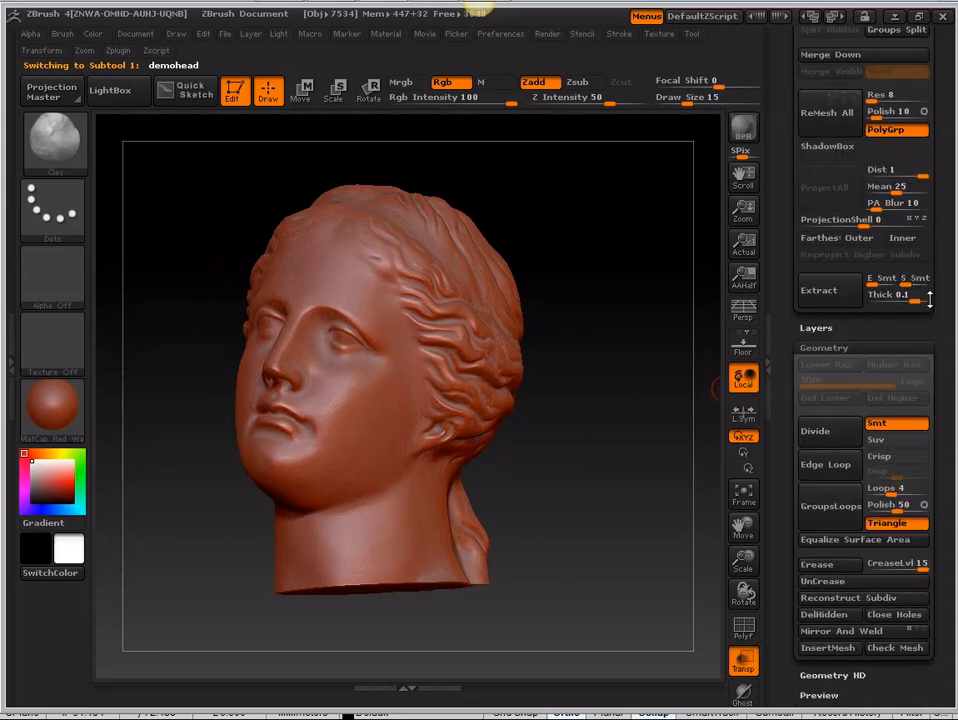
{"action": "scroll", "coordinate": [941, 296], "scroll_direction": "down", "scroll_amount": 2}
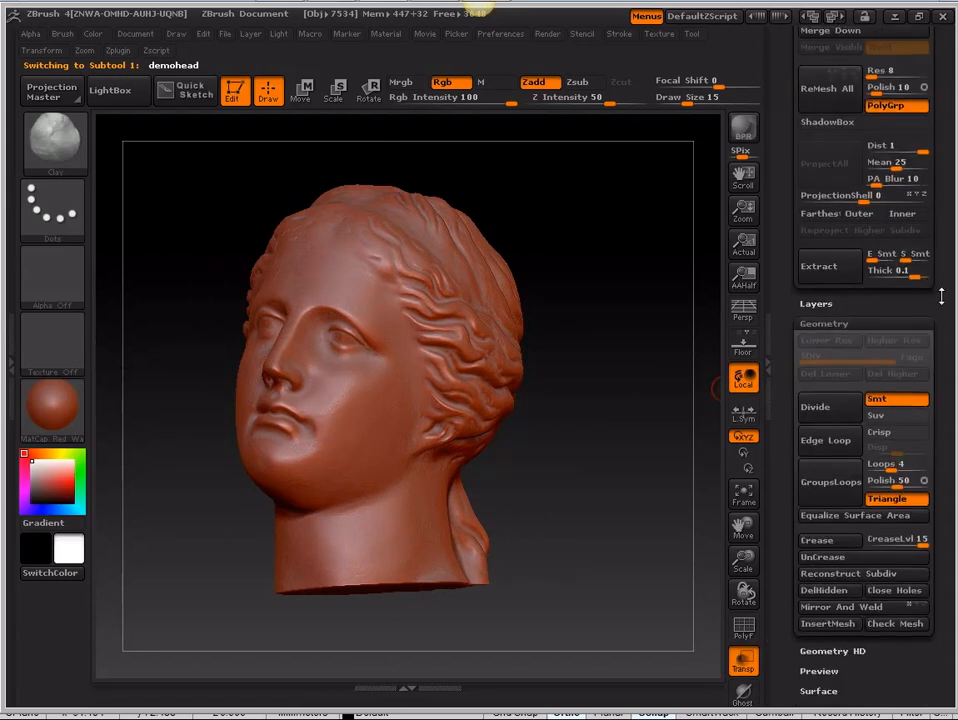
{"action": "scroll", "coordinate": [941, 296], "scroll_direction": "down", "scroll_amount": 3}
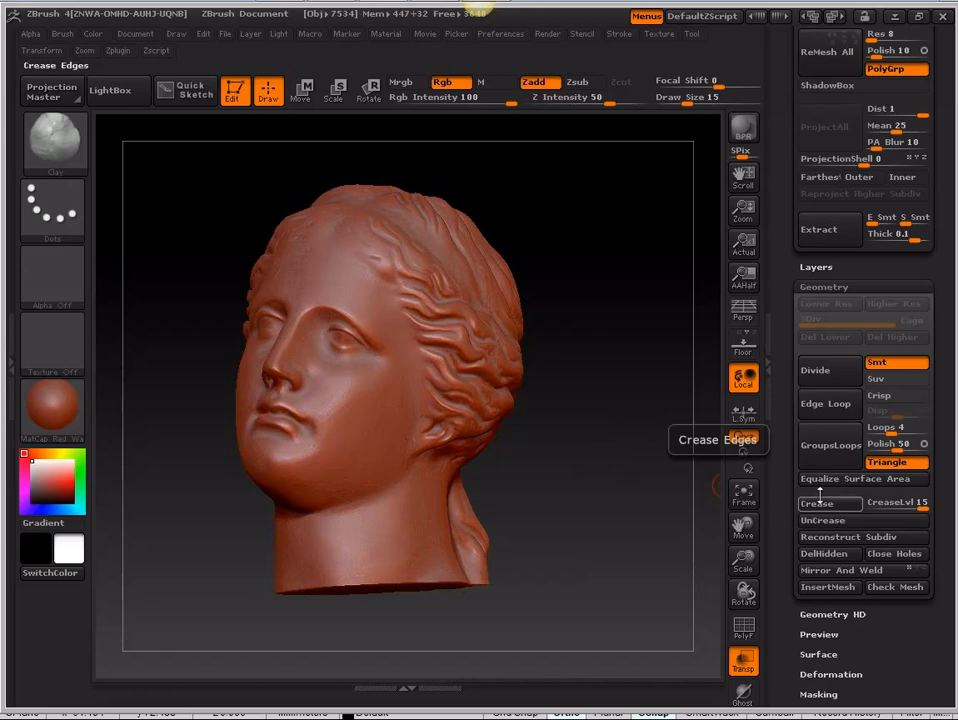
{"action": "scroll", "coordinate": [941, 353], "scroll_direction": "up", "scroll_amount": 5}
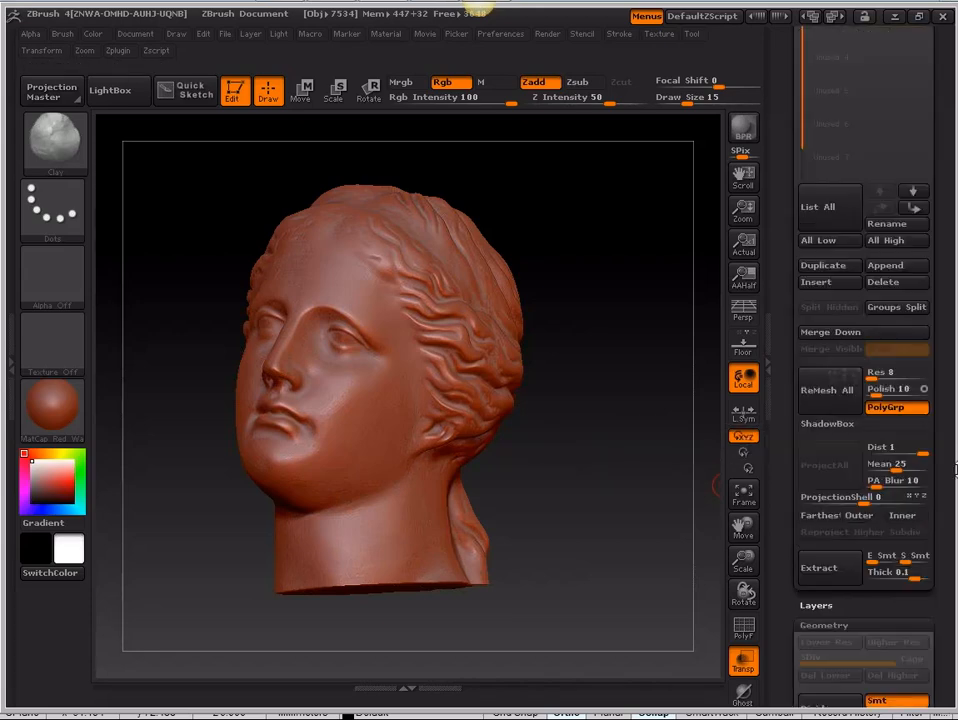
{"action": "left_click", "coordinate": [822, 415]}
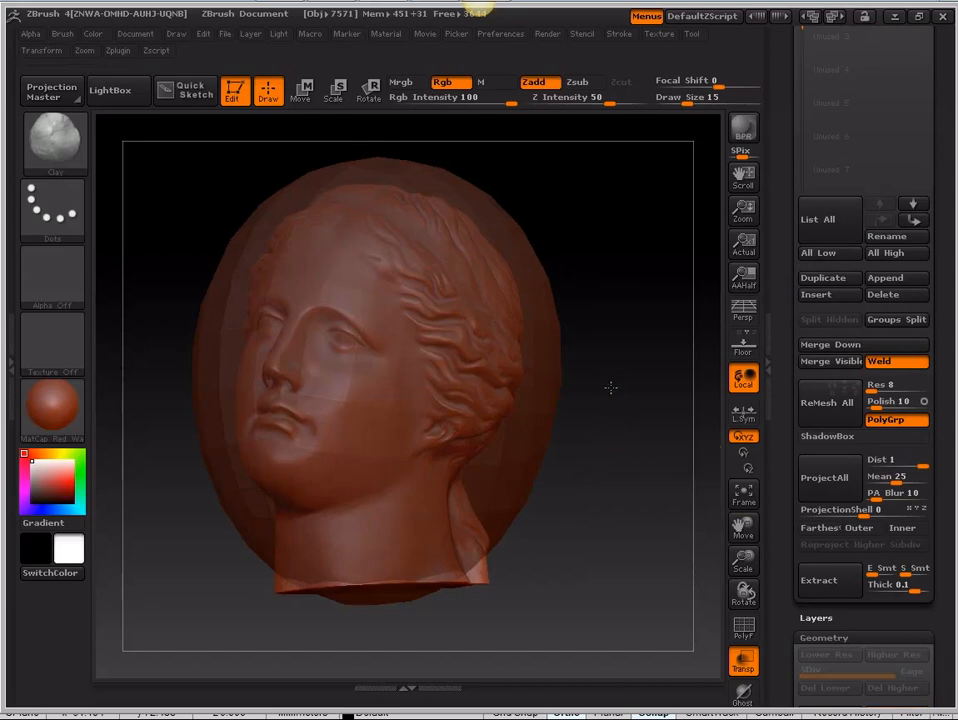
{"action": "left_click_drag", "start_coordinate": [611, 387], "coordinate": [786, 320]}
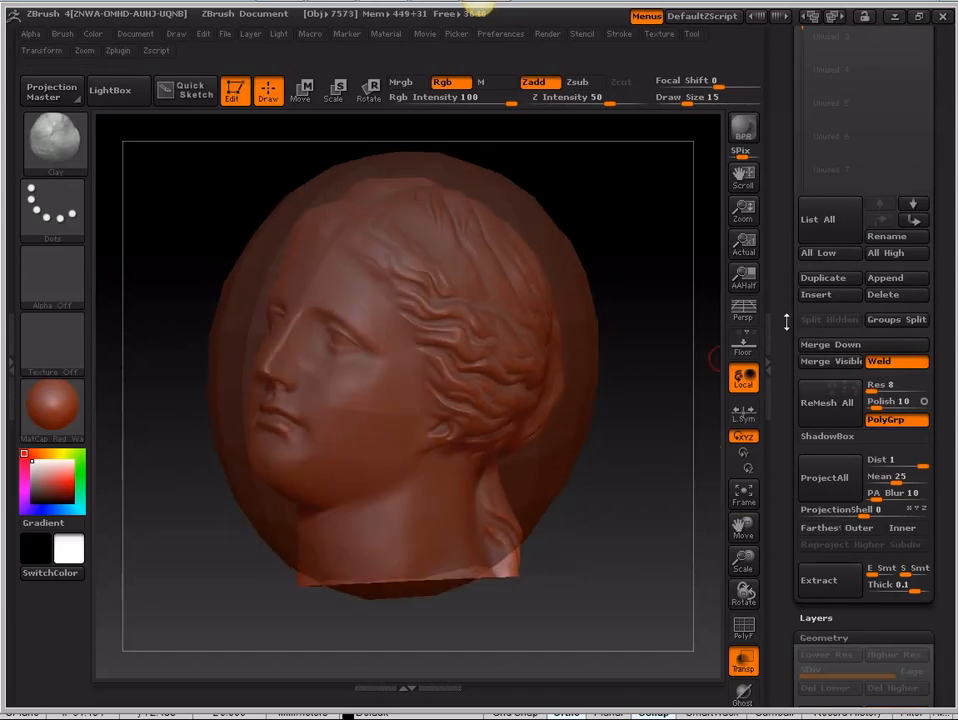
Step: Review the three subtools and make the new low-poly Skin_demohead at the end of the list active
{"action": "scroll", "coordinate": [786, 320], "scroll_direction": "up", "scroll_amount": 5}
{"action": "scroll", "coordinate": [870, 337], "scroll_direction": "up", "scroll_amount": 3}
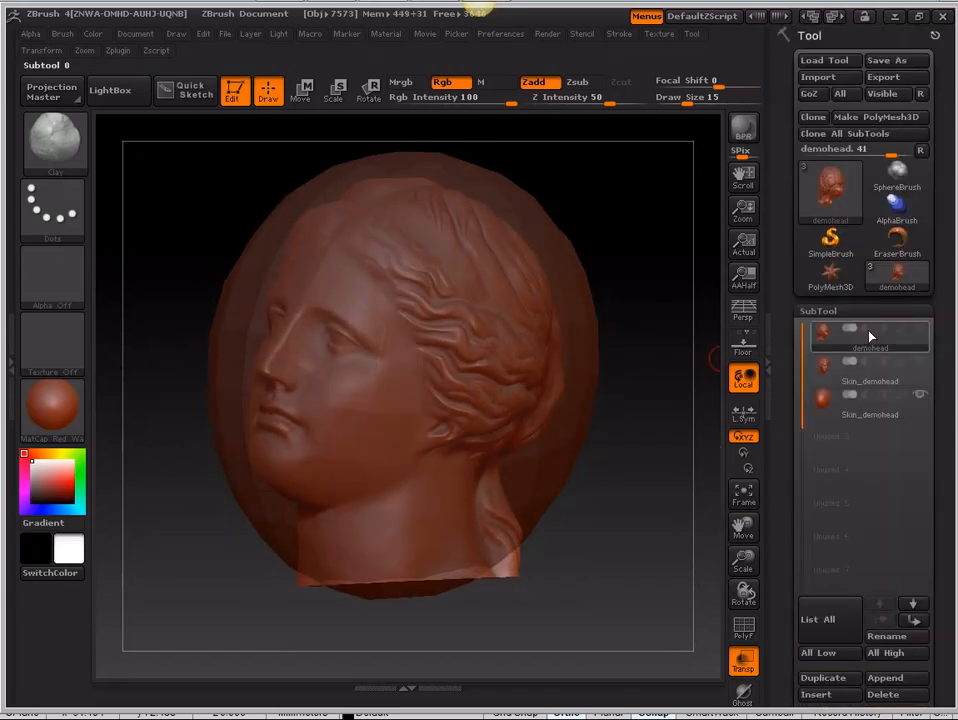
{"action": "mouse_move", "coordinate": [835, 346]}
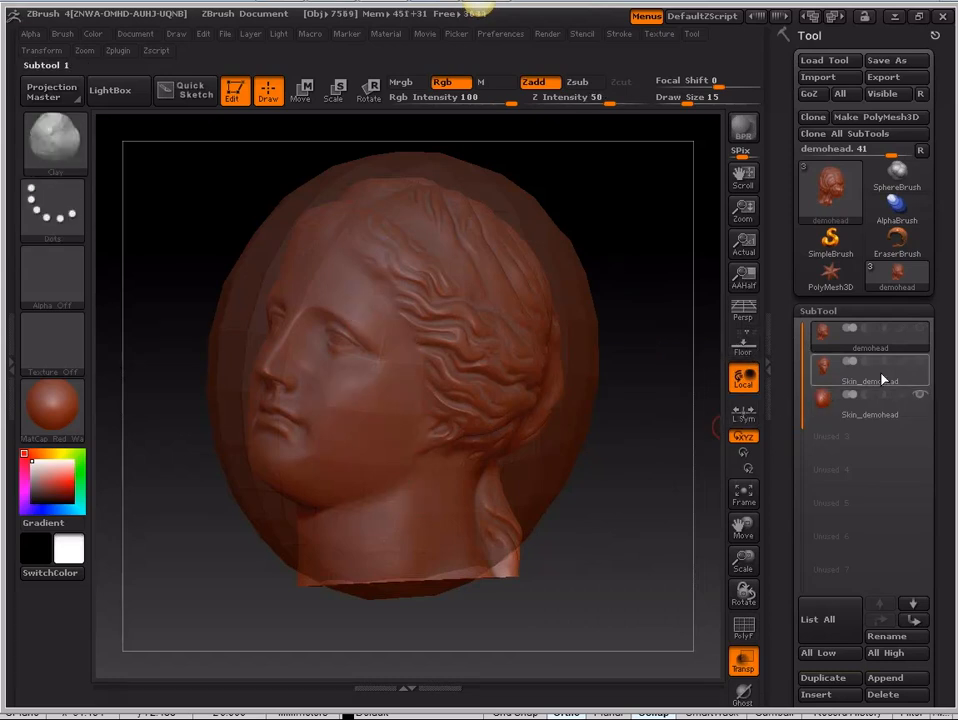
{"action": "mouse_move", "coordinate": [882, 378]}
{"action": "mouse_move", "coordinate": [913, 405]}
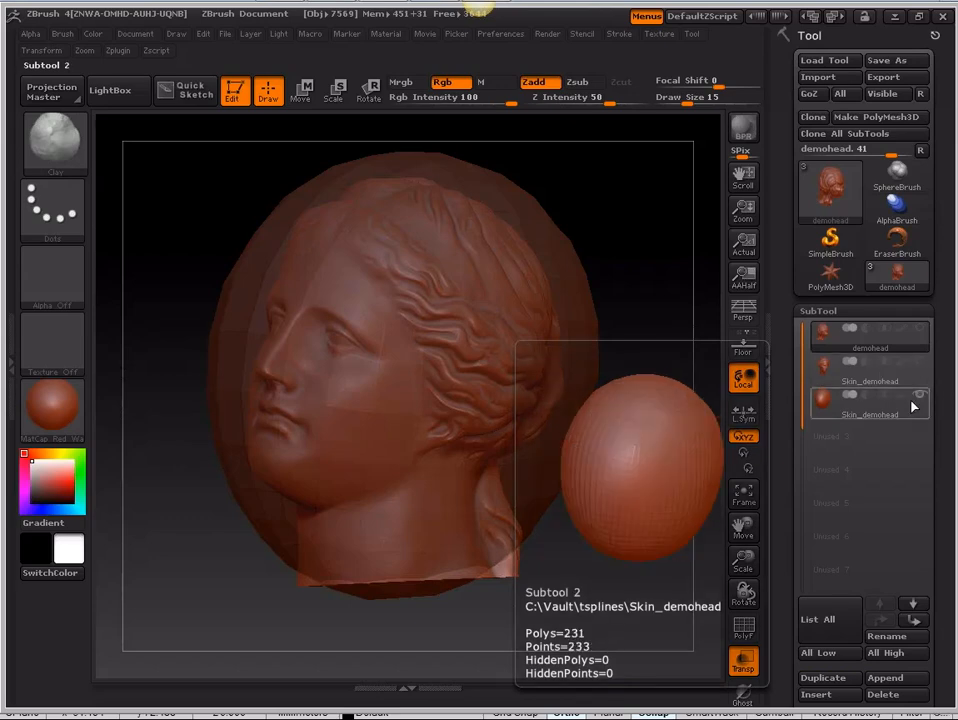
{"action": "left_click_drag", "start_coordinate": [940, 510], "coordinate": [926, 552]}
{"action": "left_click", "coordinate": [922, 325]}
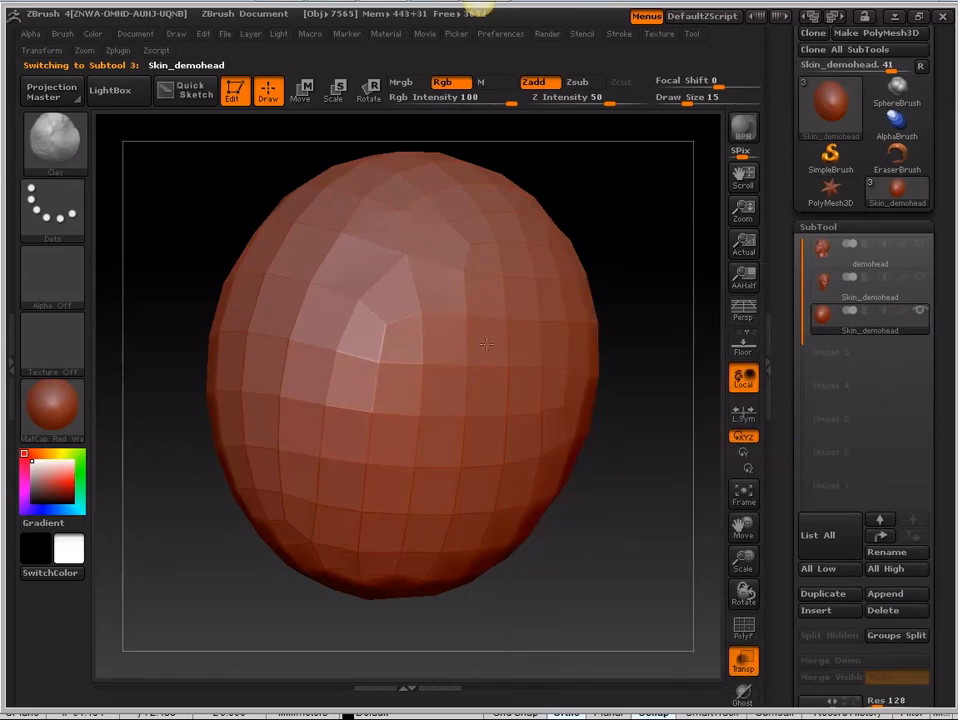
Step: Choose the Move brush for the low-poly skin and set its draw size to 133
{"action": "key", "text": "space"}
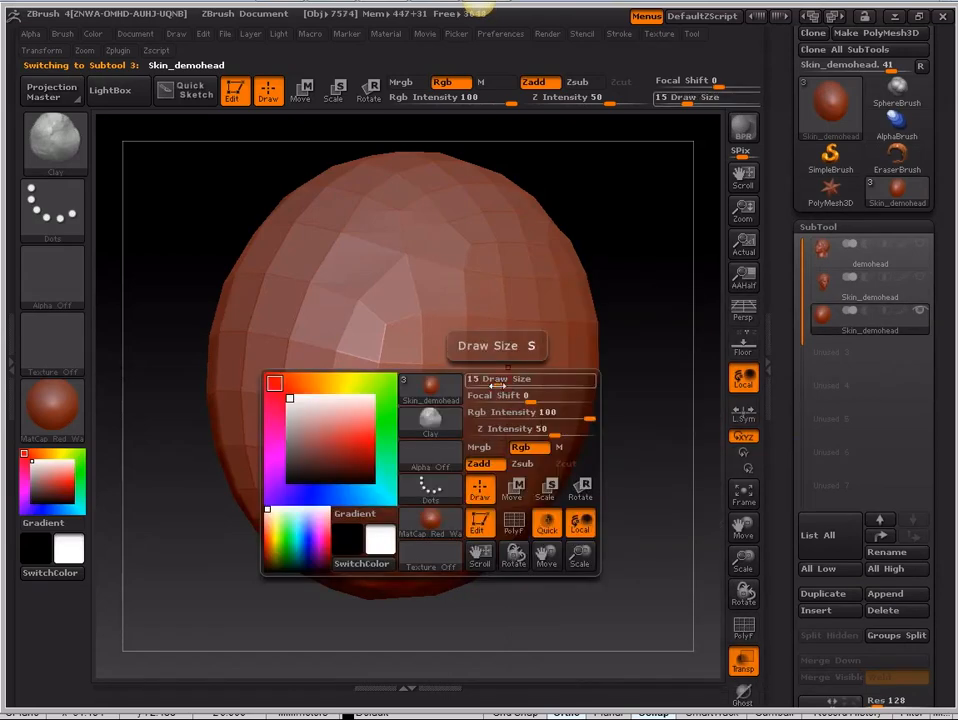
{"action": "left_click", "coordinate": [430, 420]}
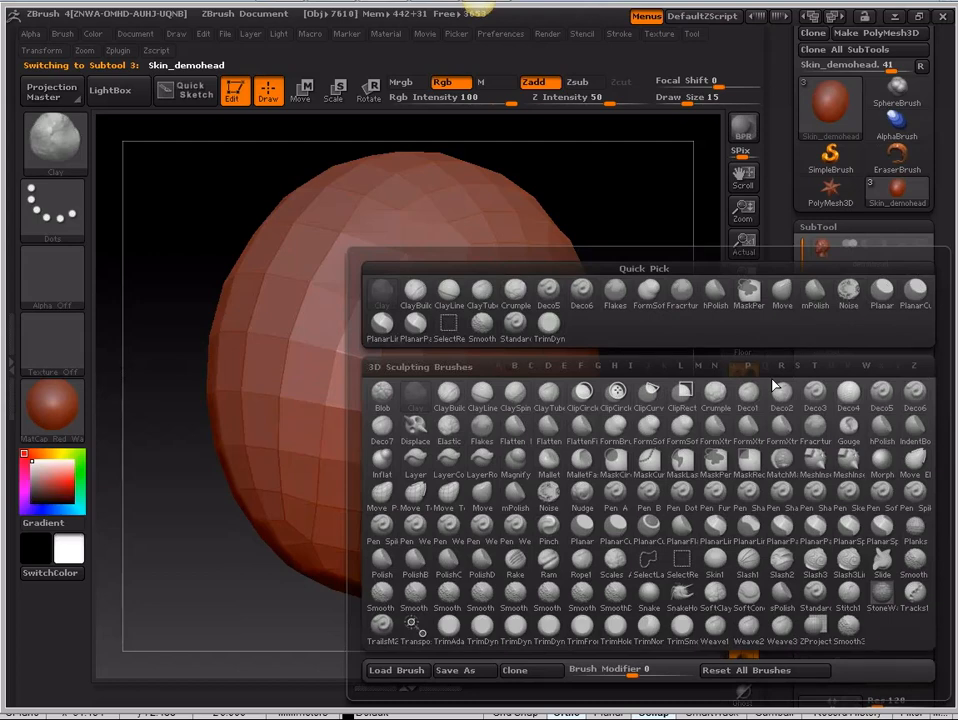
{"action": "left_click", "coordinate": [782, 292]}
{"action": "key", "text": "space"}
{"action": "left_click_drag", "start_coordinate": [500, 450], "coordinate": [492, 449]}
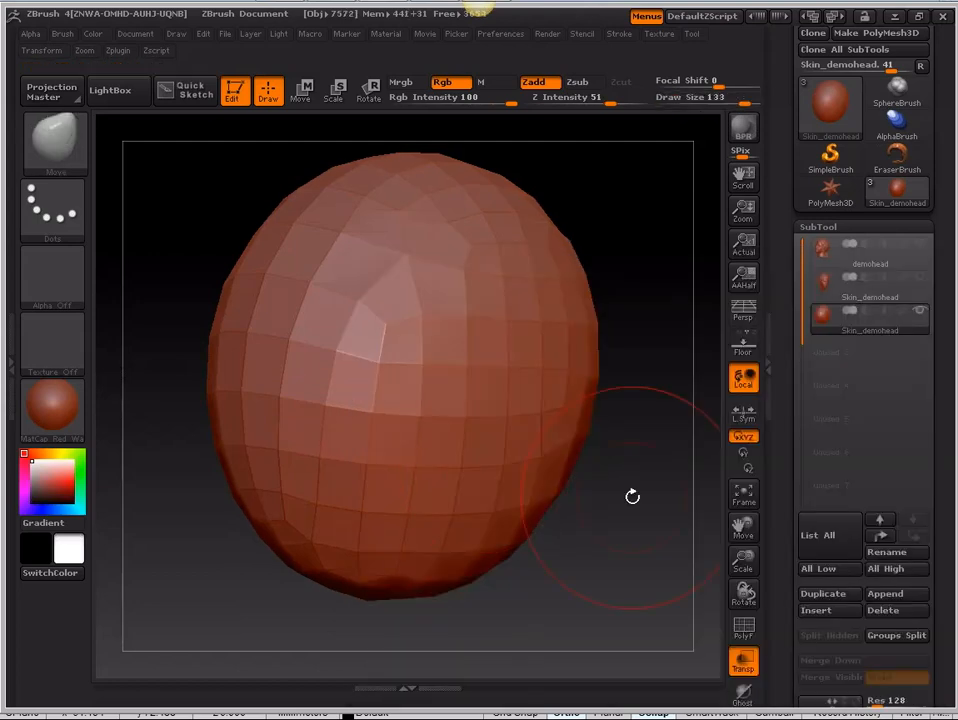
Step: Show demohead together with the low-poly skin and turn on Ghost transparency
{"action": "left_click", "coordinate": [926, 247]}
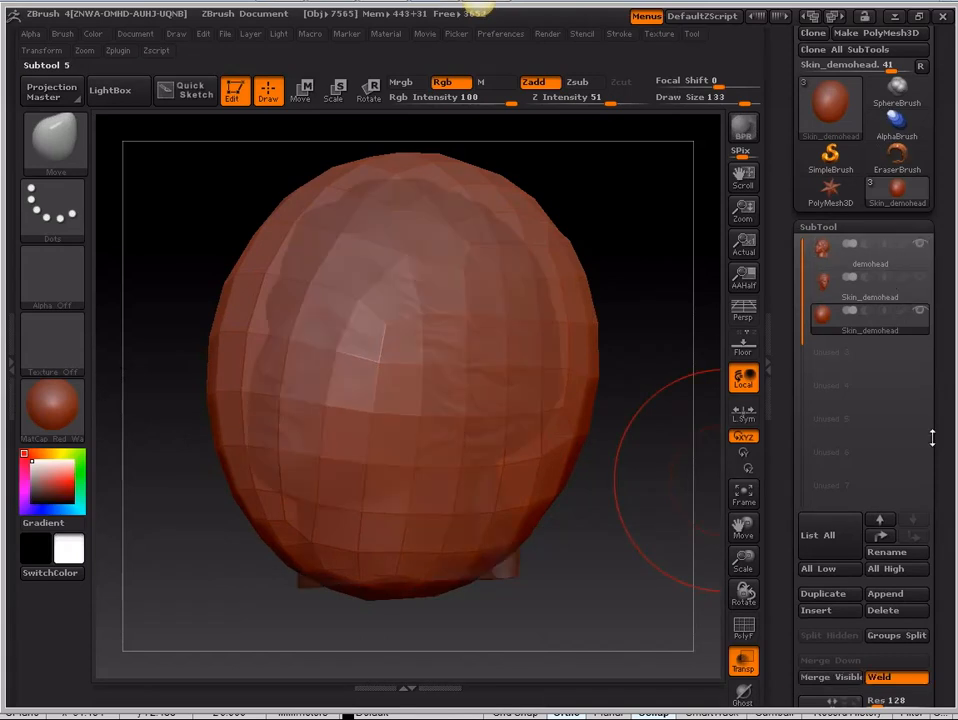
{"action": "left_click_drag", "start_coordinate": [932, 438], "coordinate": [938, 337]}
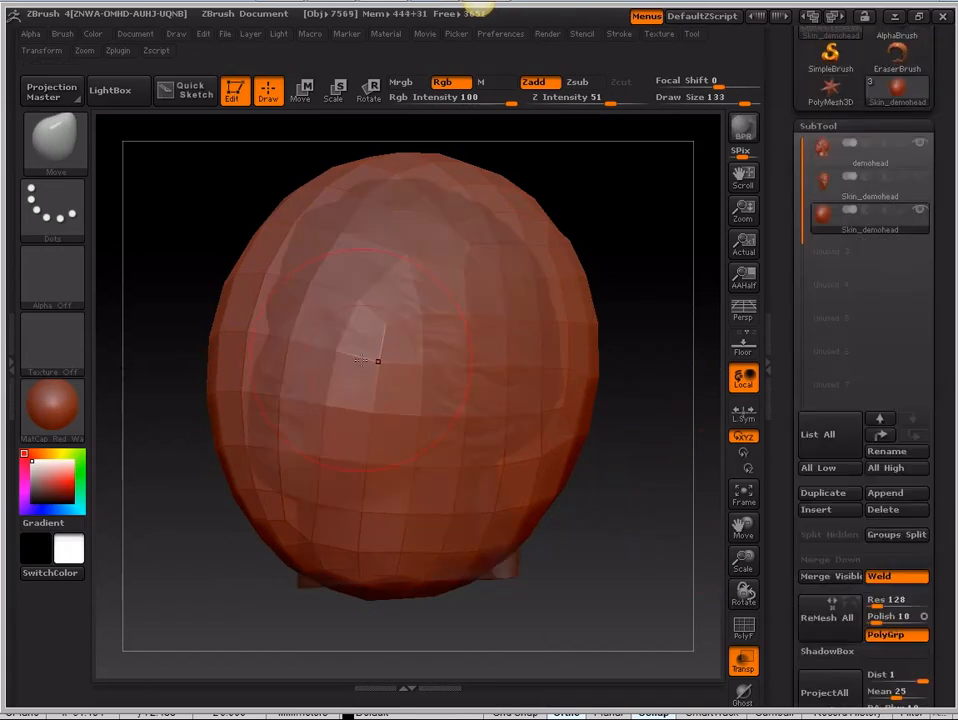
{"action": "left_click", "coordinate": [743, 695]}
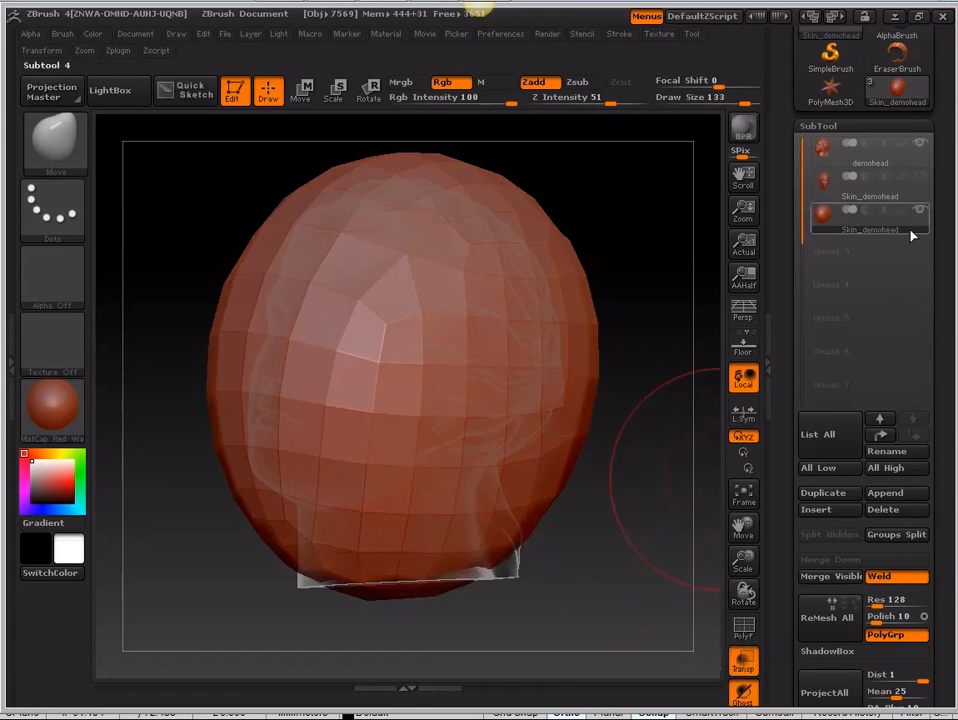
{"action": "mouse_move", "coordinate": [890, 222]}
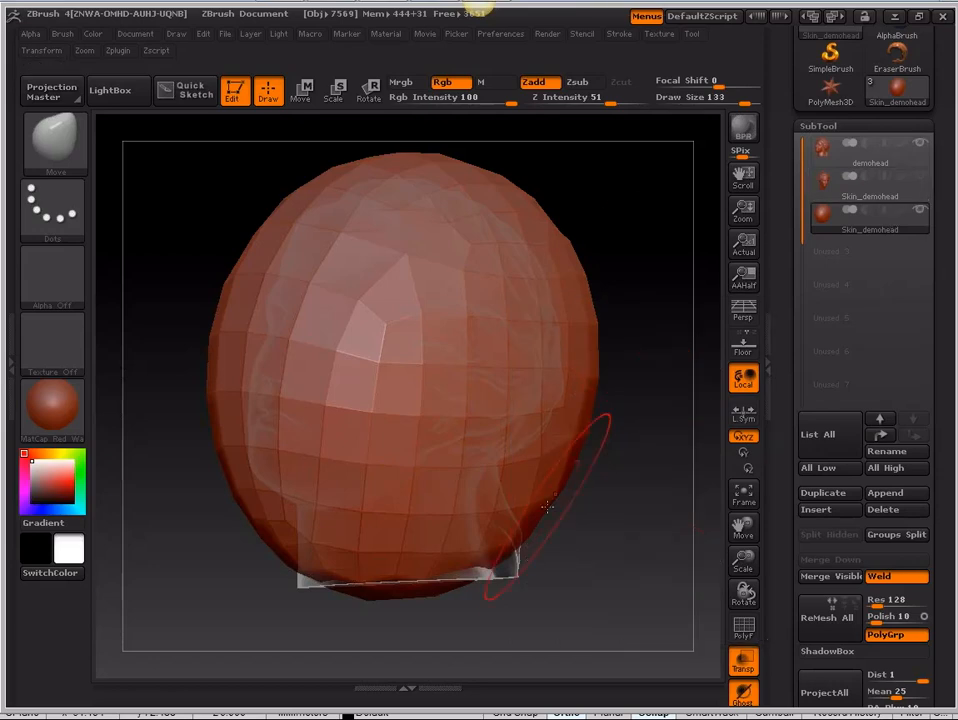
Step: Compare demohead with the low-poly skin by alternating the active subtool under Ghost transparency
{"action": "left_click", "coordinate": [920, 165]}
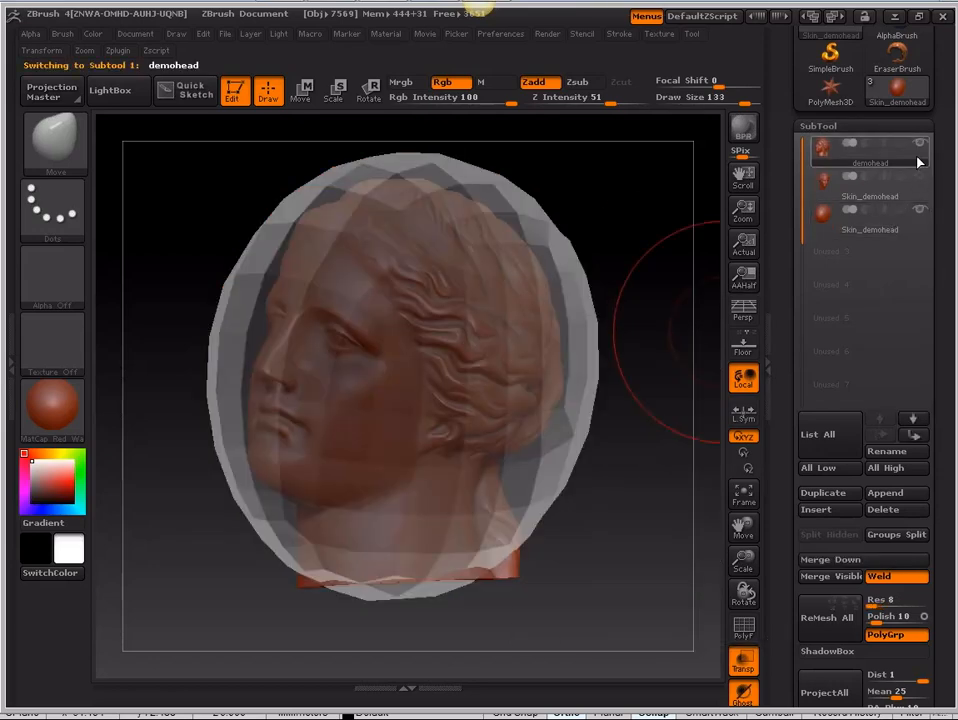
{"action": "left_click_drag", "start_coordinate": [677, 470], "coordinate": [700, 340]}
{"action": "mouse_move", "coordinate": [876, 165]}
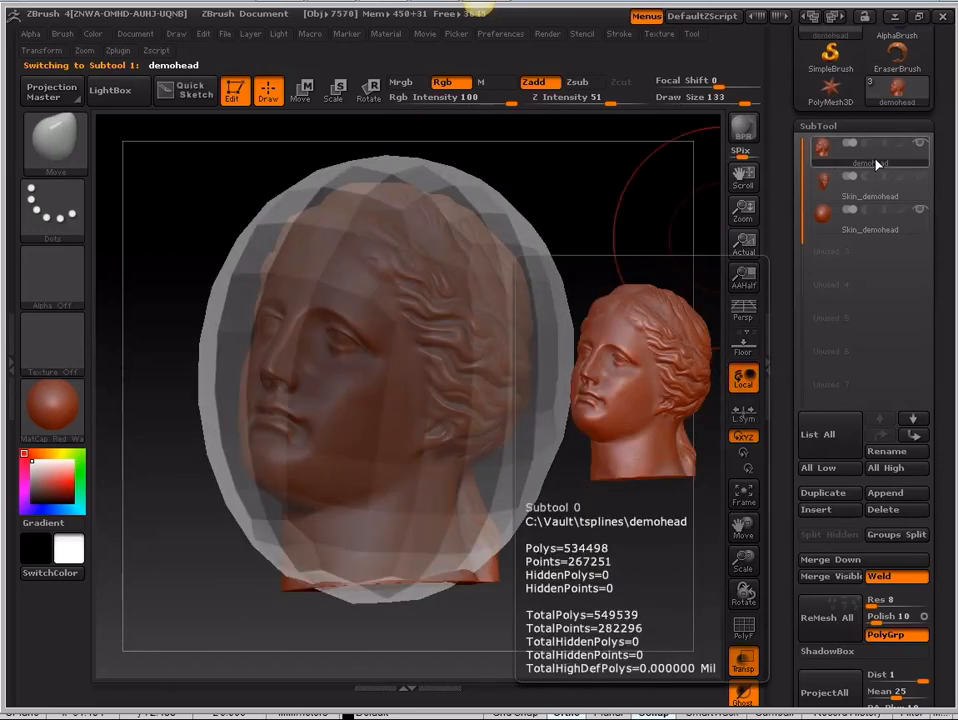
{"action": "left_click", "coordinate": [913, 229]}
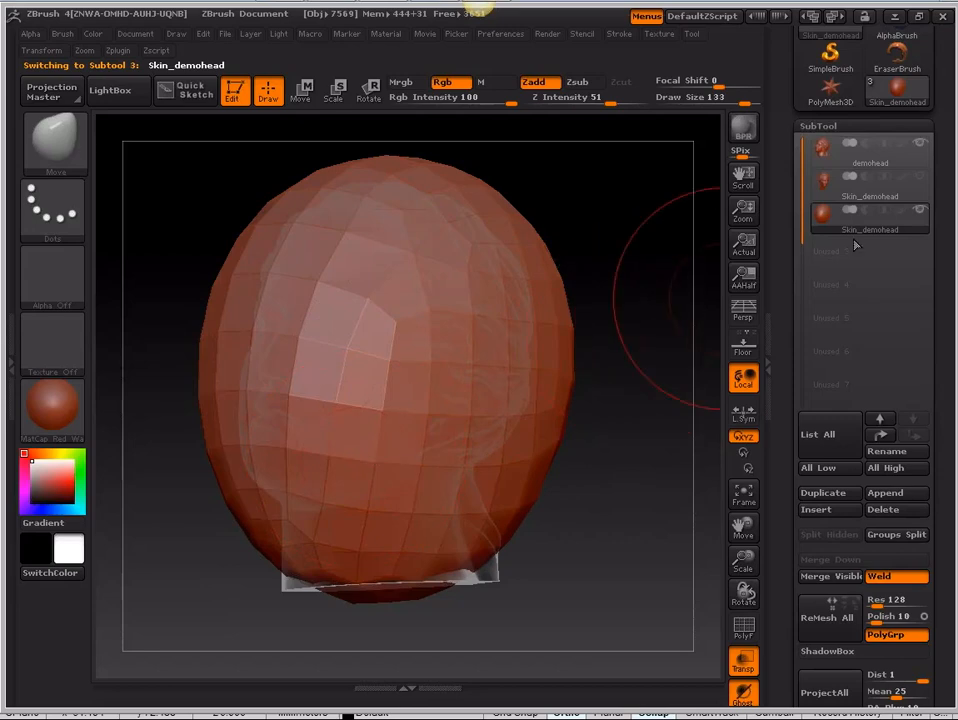
{"action": "mouse_move", "coordinate": [888, 229]}
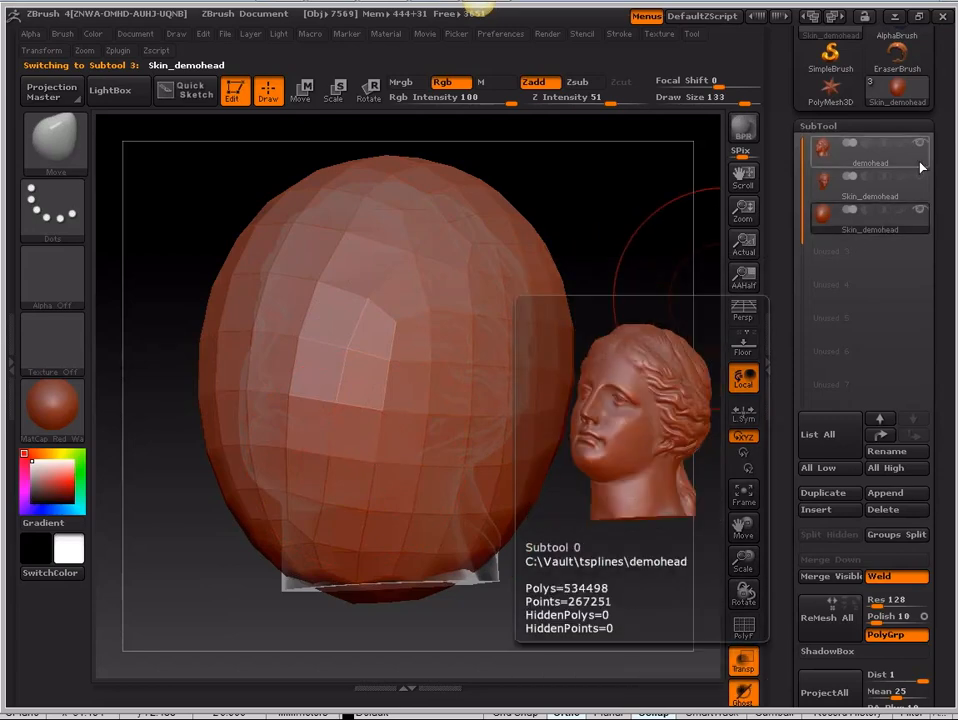
{"action": "left_click", "coordinate": [921, 167]}
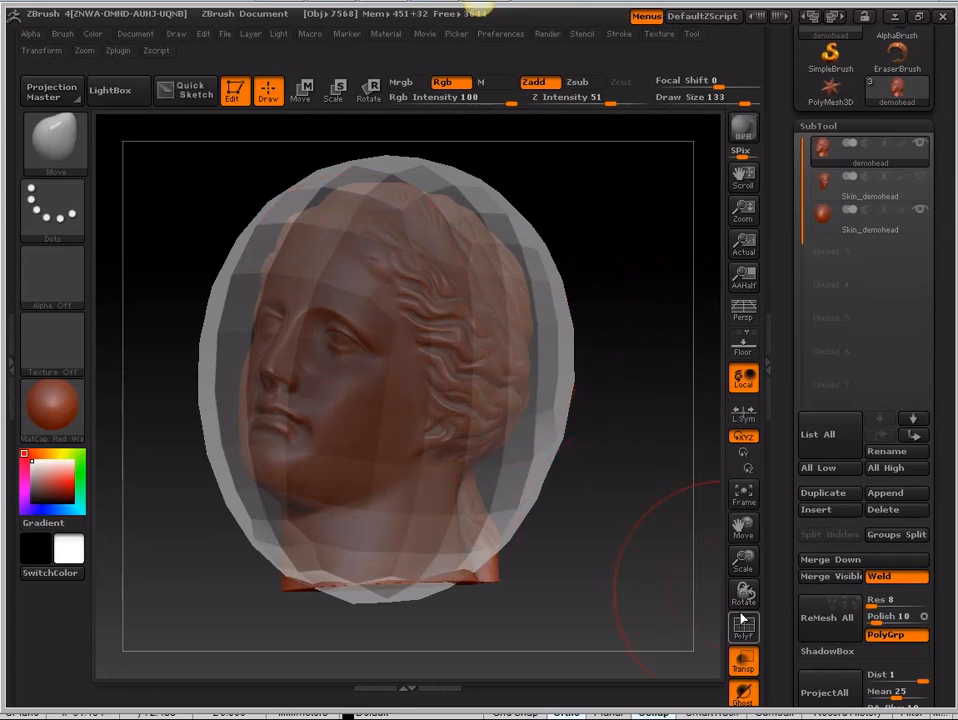
Step: Turn off Ghost transparency, make the low-poly Skin_demohead the active subtool and view it from the front
{"action": "left_click", "coordinate": [743, 700]}
{"action": "left_click", "coordinate": [743, 700]}
{"action": "left_click", "coordinate": [743, 700]}
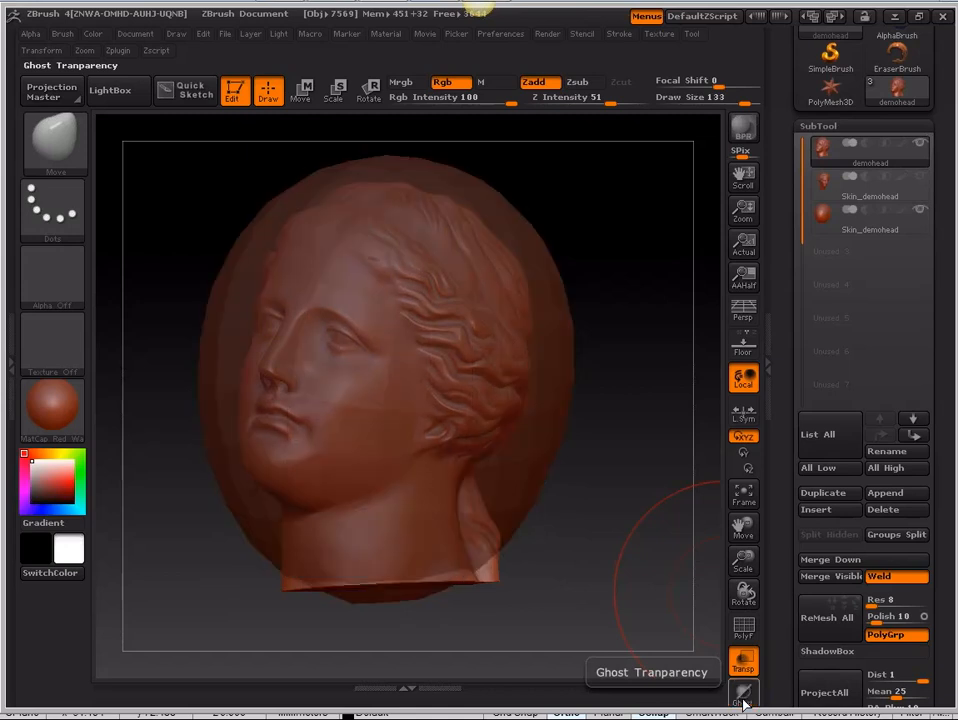
{"action": "left_click_drag", "start_coordinate": [616, 509], "coordinate": [706, 648]}
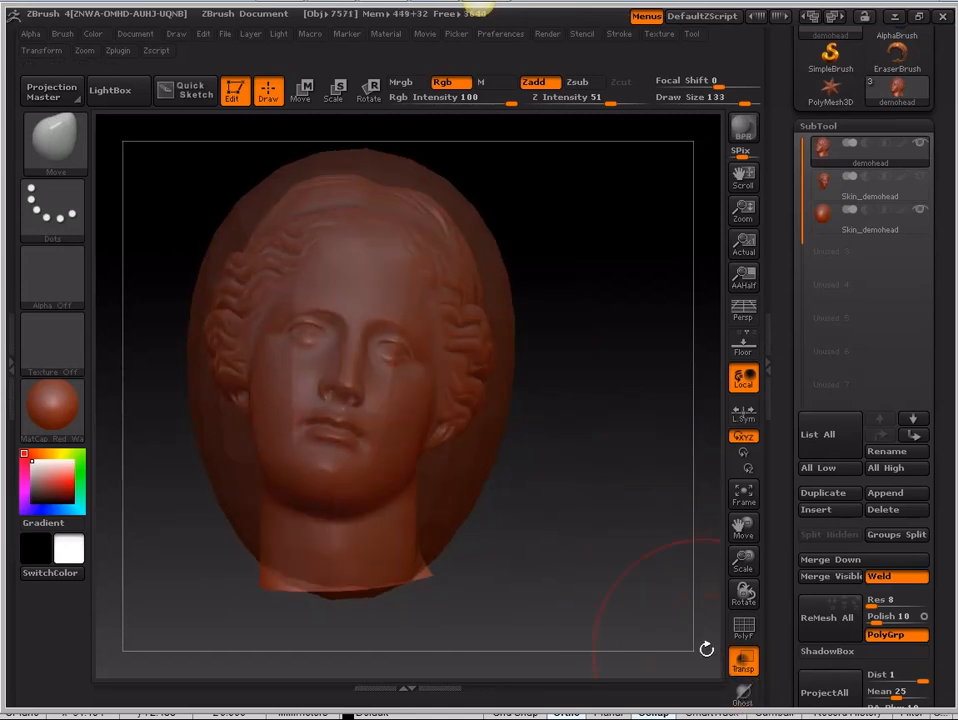
{"action": "left_click_drag", "start_coordinate": [631, 487], "coordinate": [577, 524]}
{"action": "left_click", "coordinate": [920, 229]}
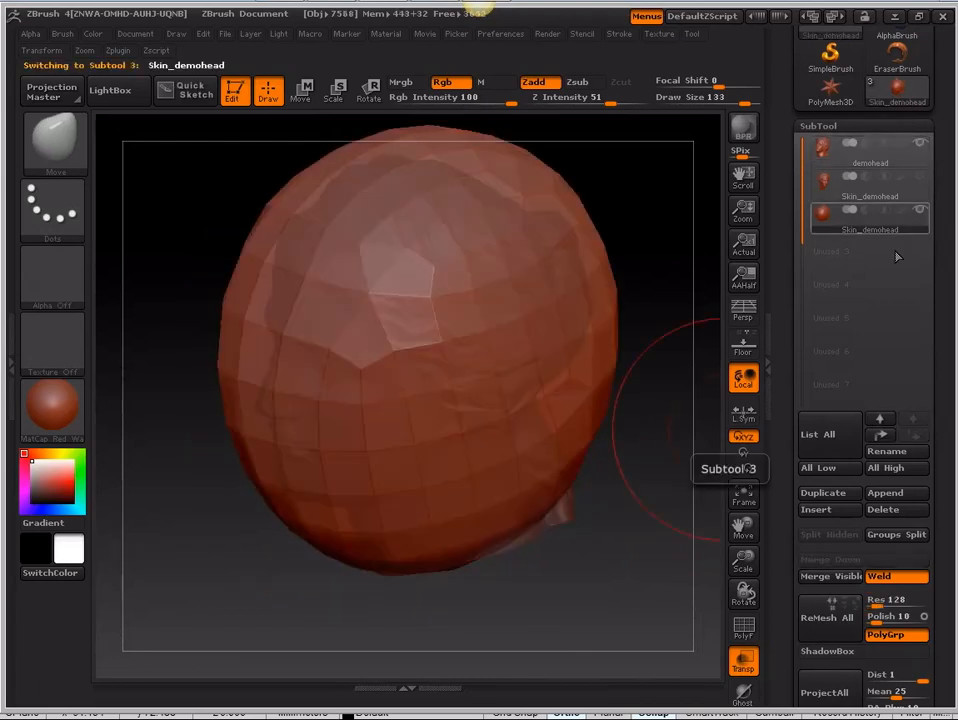
{"action": "left_click_drag", "start_coordinate": [615, 567], "coordinate": [673, 516]}
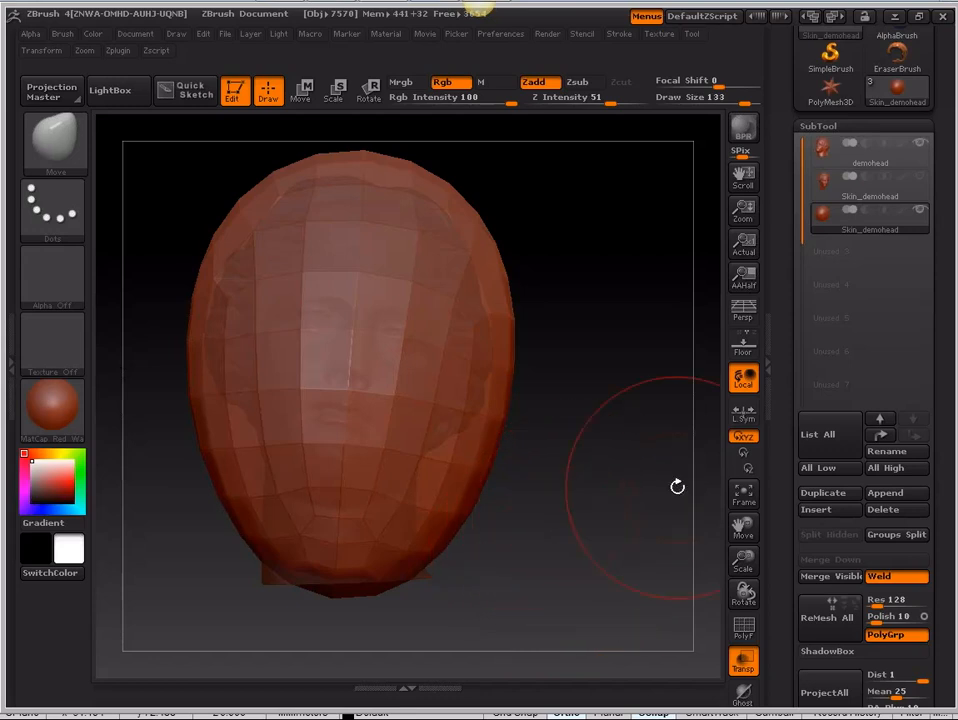
Step: Delete the older, denser Skin_demohead subtool, keeping demohead and the low-poly skin
{"action": "mouse_move", "coordinate": [893, 217]}
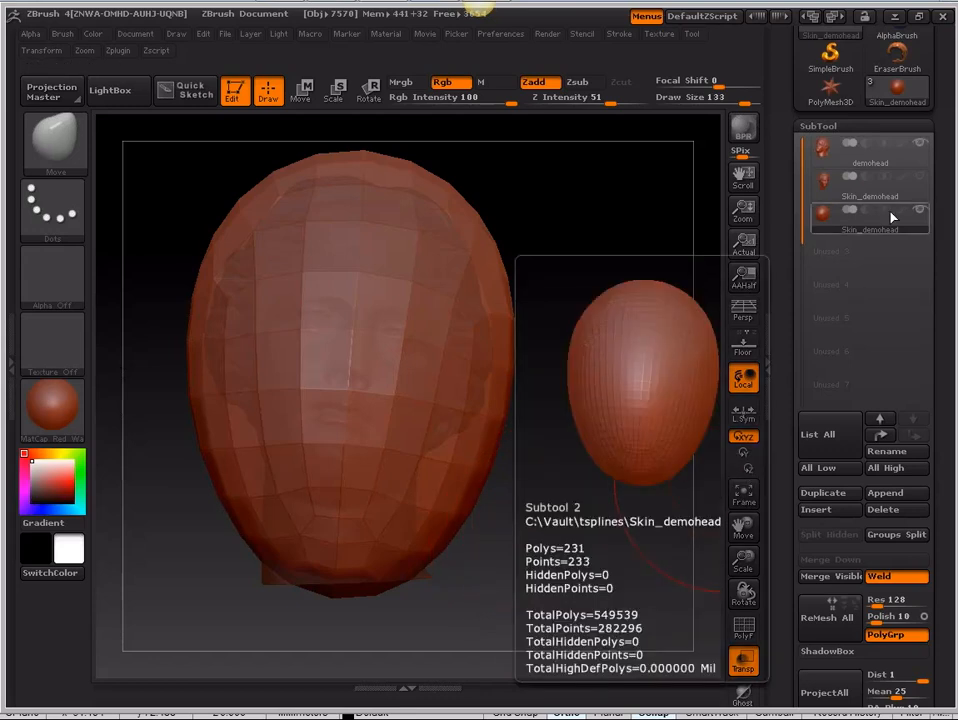
{"action": "mouse_move", "coordinate": [917, 192]}
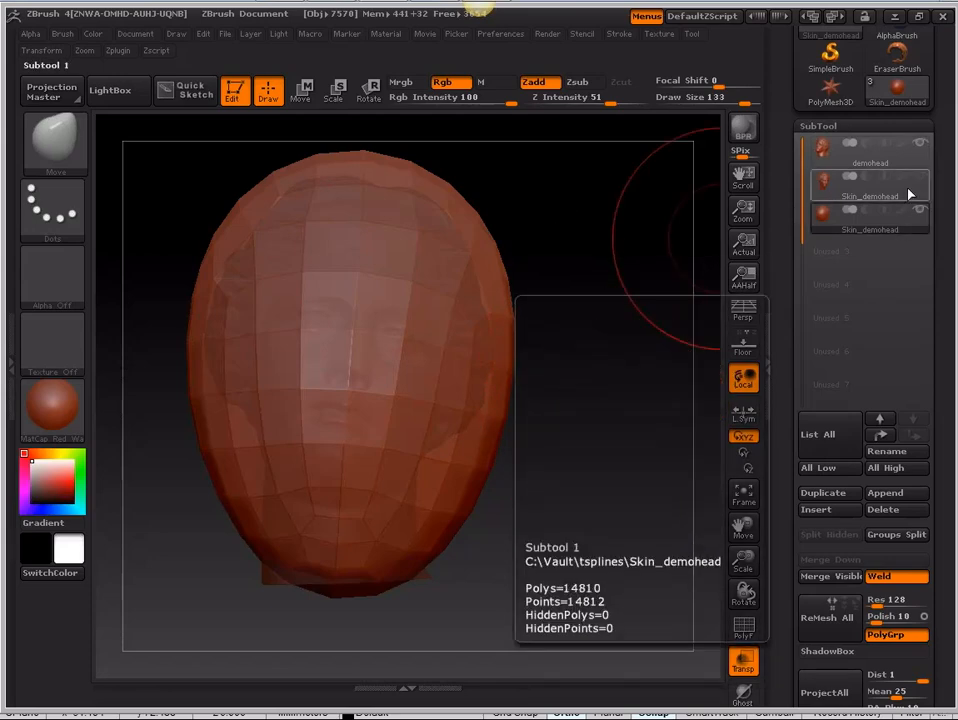
{"action": "left_click", "coordinate": [915, 188]}
{"action": "left_click", "coordinate": [890, 510]}
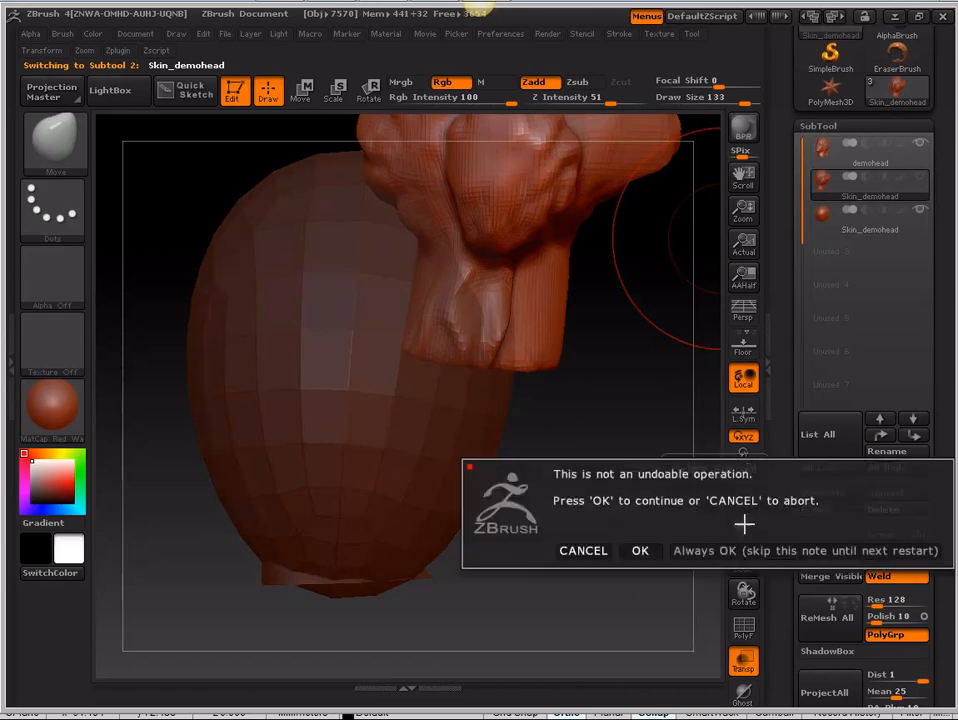
{"action": "left_click", "coordinate": [641, 550]}
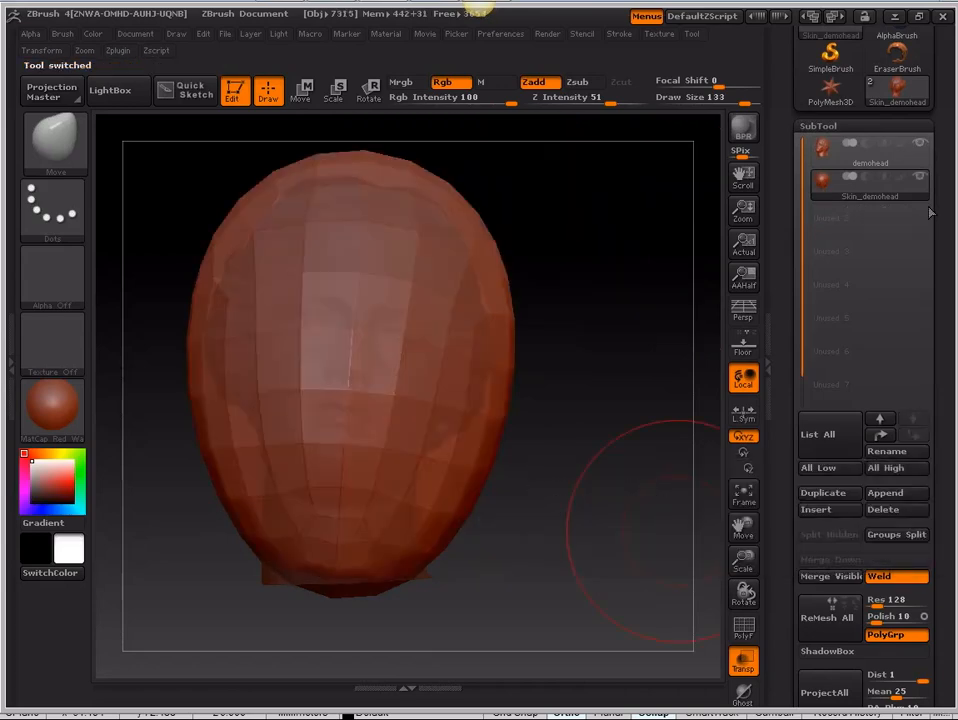
{"action": "scroll", "coordinate": [940, 480], "scroll_direction": "down", "scroll_amount": 5}
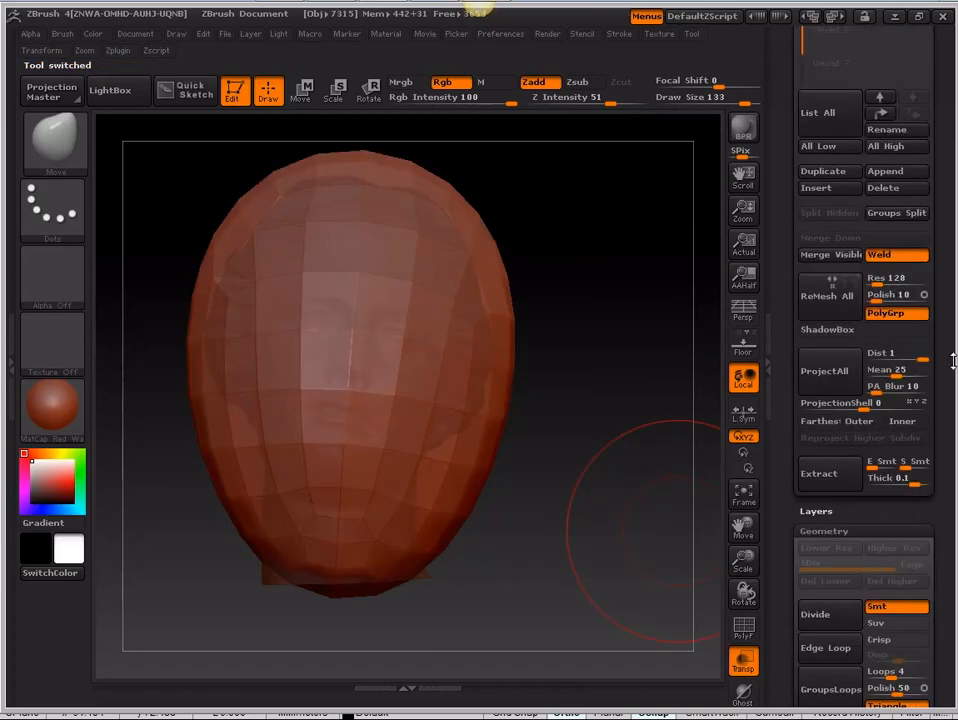
Step: Subdivide the low-poly Skin_demohead mesh up to subdivision level 5
{"action": "left_click", "coordinate": [839, 616]}
{"action": "left_click", "coordinate": [839, 616]}
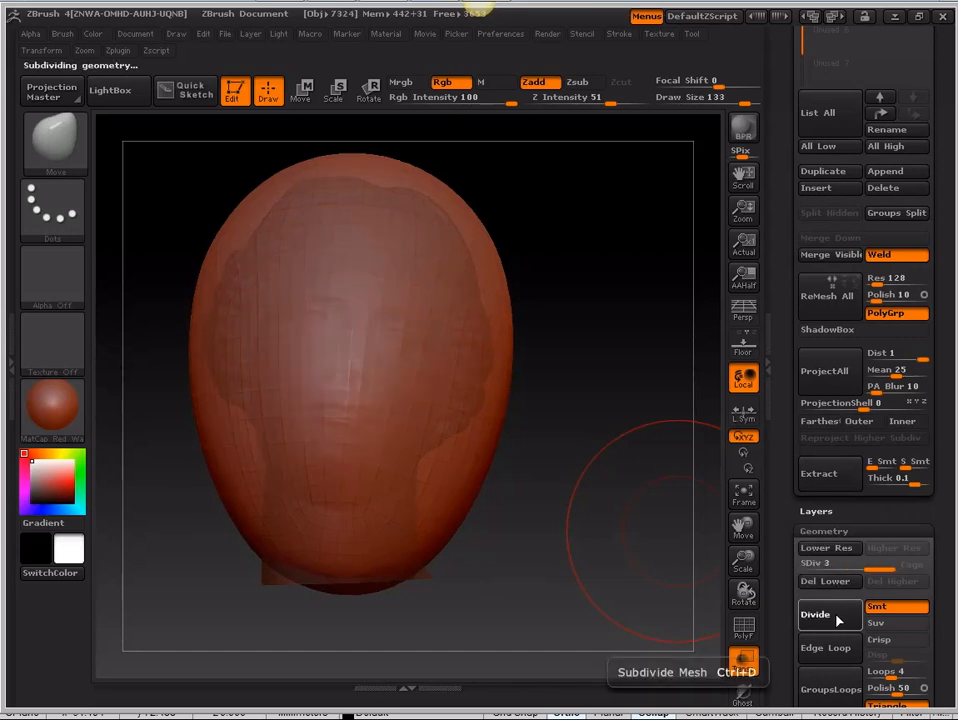
{"action": "left_click", "coordinate": [839, 616]}
{"action": "left_click", "coordinate": [839, 616]}
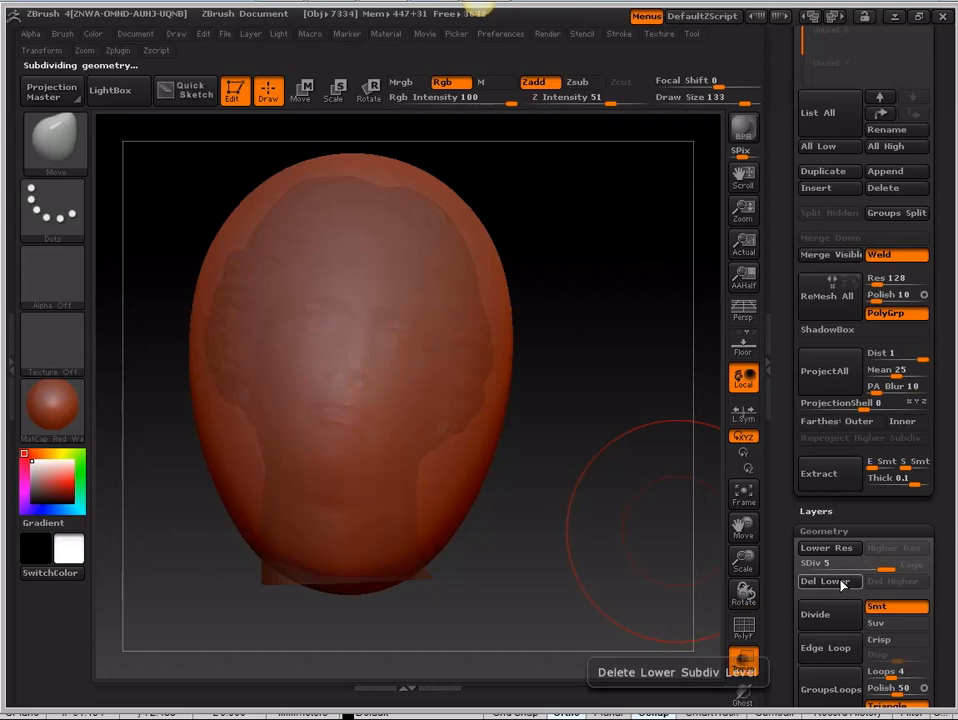
Step: Project the sculpted detail of demohead onto the subdivided skin with ProjectAll, keeping the projection settings as they are
{"action": "mouse_move", "coordinate": [952, 375]}
{"action": "left_mouse_down"}
{"action": "mouse_move", "coordinate": [955, 500]}
{"action": "mouse_move", "coordinate": [950, 427]}
{"action": "left_mouse_up"}
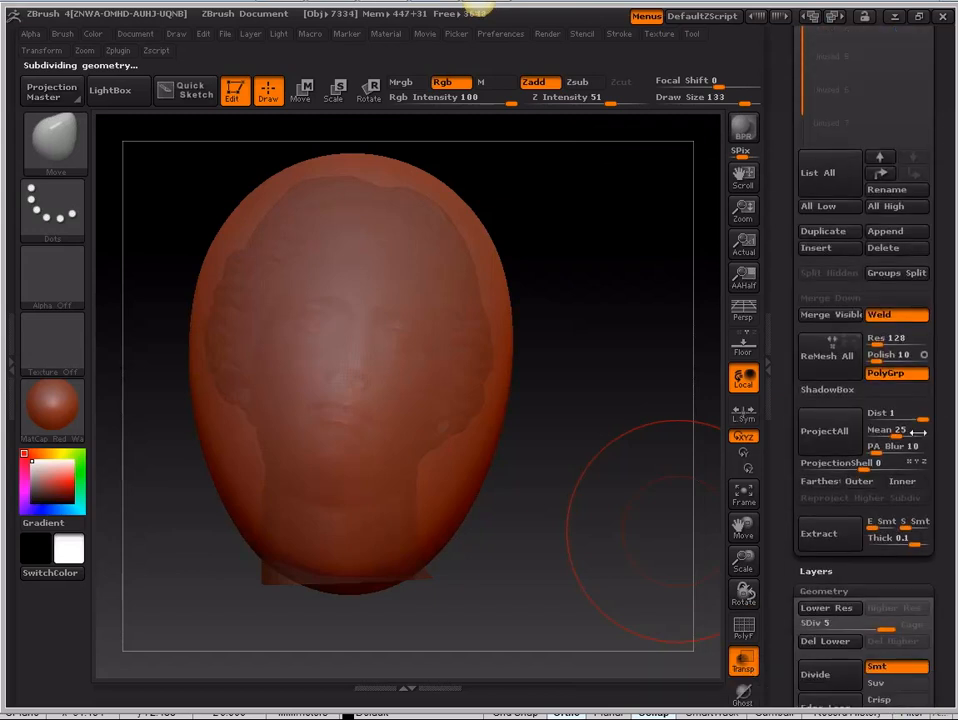
{"action": "left_click", "coordinate": [828, 431]}
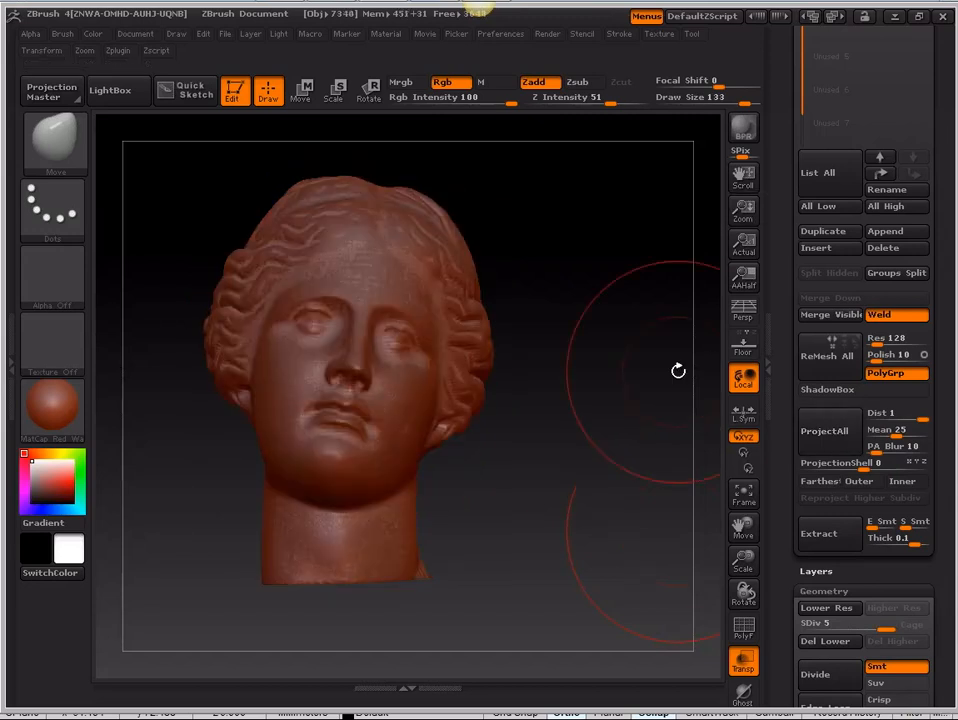
{"action": "mouse_move", "coordinate": [641, 336]}
{"action": "left_mouse_down"}
{"action": "mouse_move", "coordinate": [594, 380]}
{"action": "mouse_move", "coordinate": [668, 272]}
{"action": "left_mouse_up"}
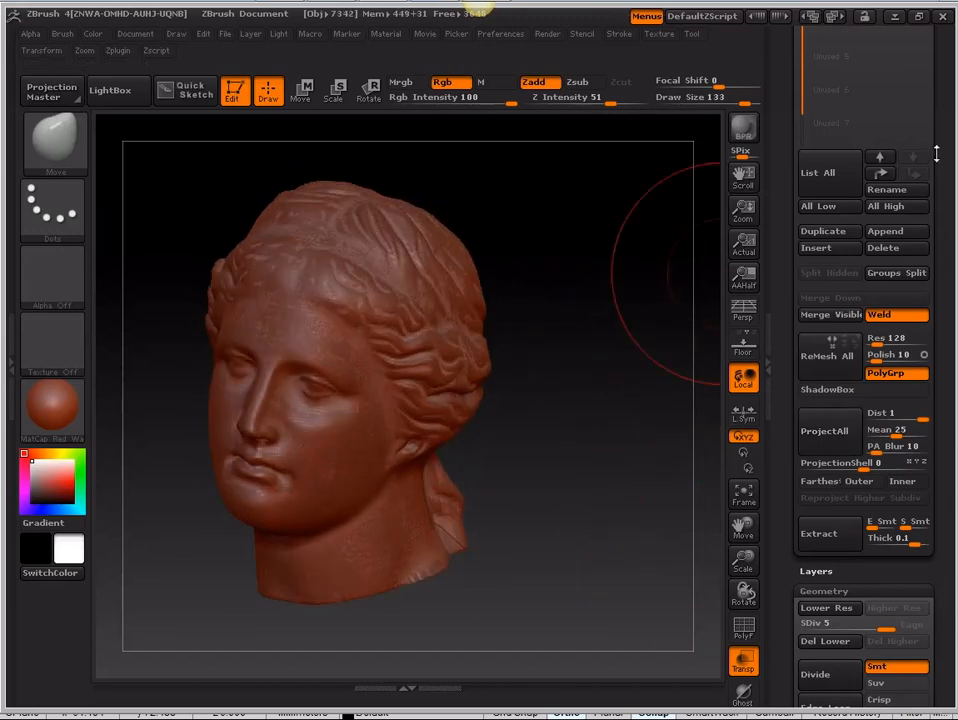
Step: Hide the demohead subtool so that only the projected Skin_demohead is shown
{"action": "left_click_drag", "start_coordinate": [936, 152], "coordinate": [941, 293]}
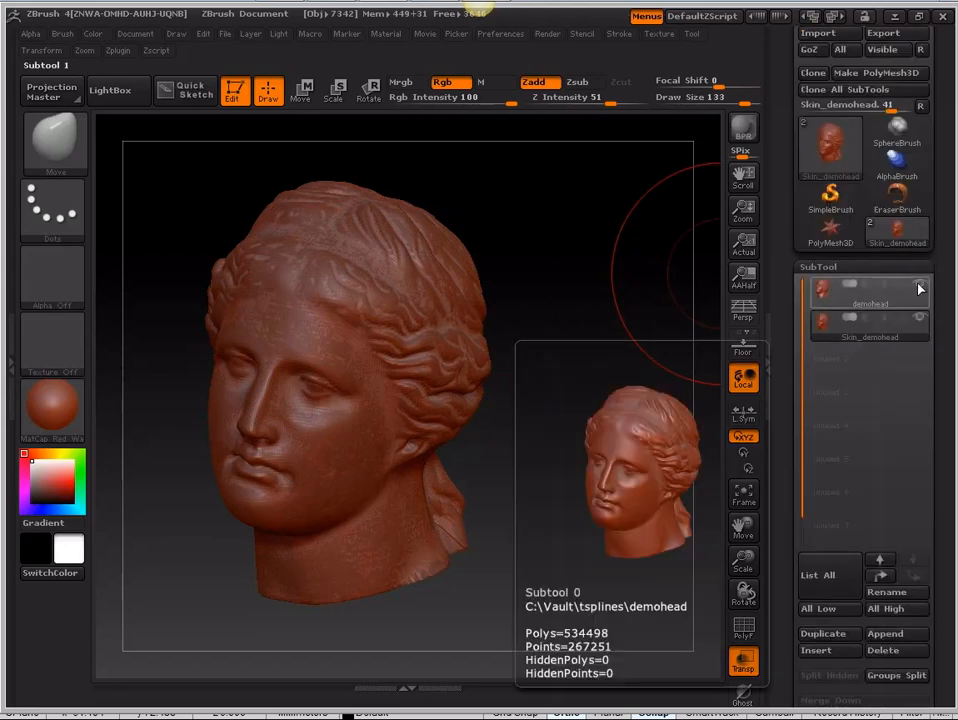
{"action": "left_click", "coordinate": [921, 290]}
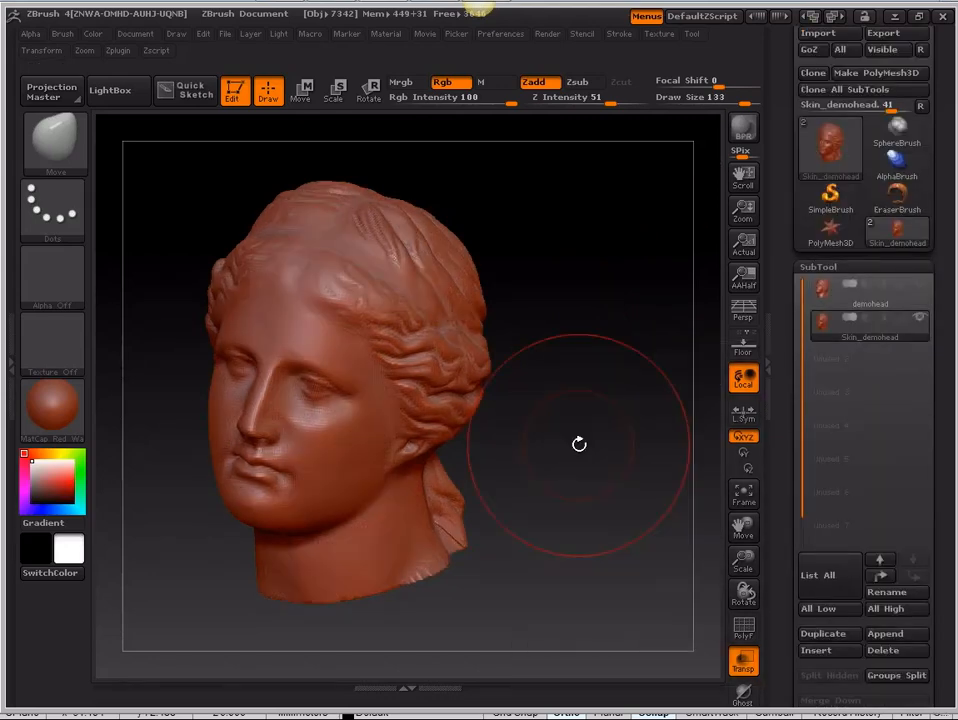
{"action": "left_click_drag", "start_coordinate": [556, 482], "coordinate": [553, 430]}
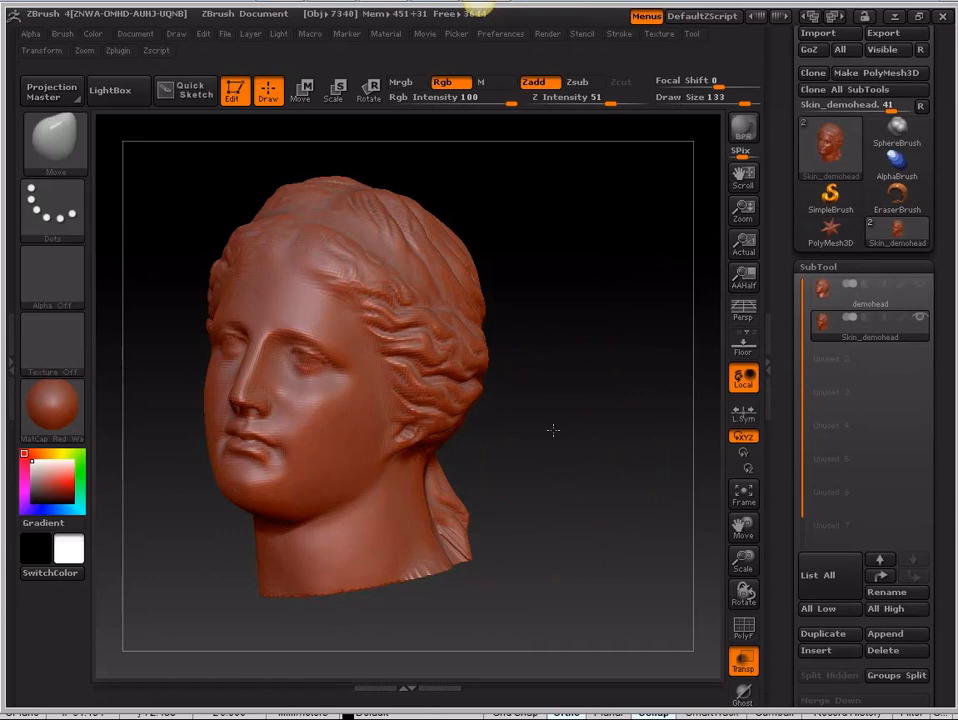
Step: Try smoothing the face beside the eye with the Smooth brush, and undo the strokes
{"action": "key", "text": "ctrl"}
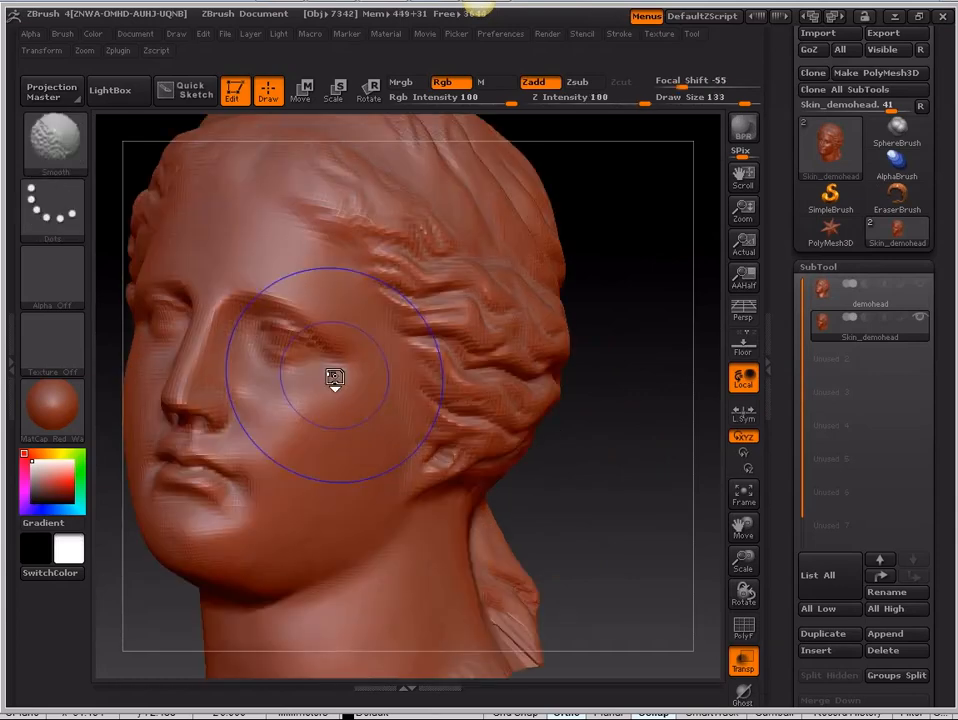
{"action": "key", "text": "ctrl+z"}
{"action": "key", "text": "ctrl+z"}
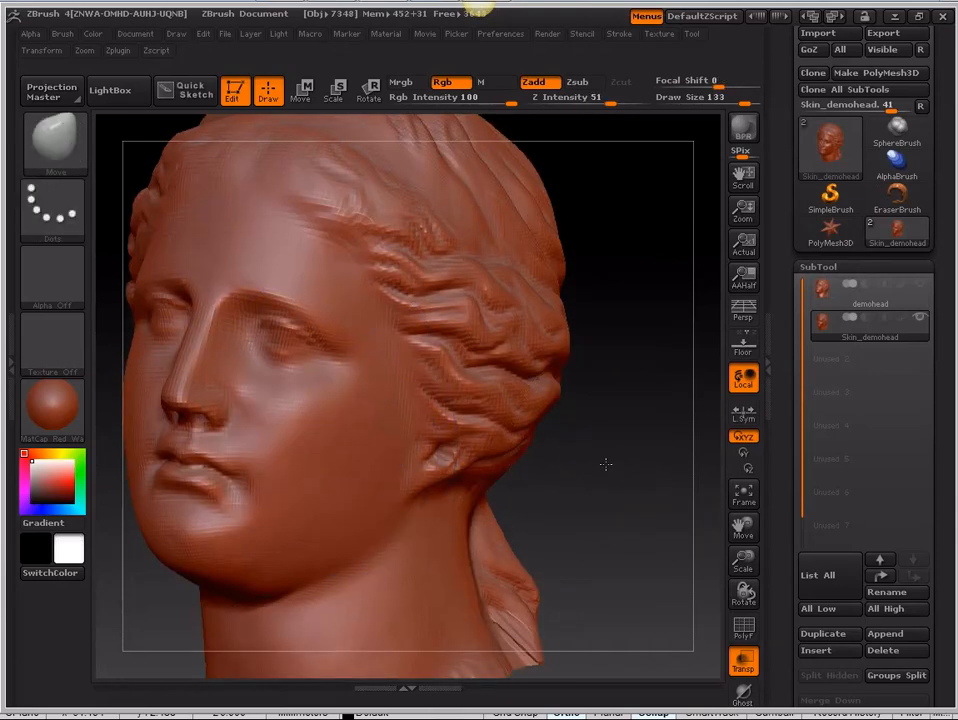
Step: Subdivide the projected Skin_demohead once more to subdivision level 6
{"action": "left_click_drag", "start_coordinate": [605, 464], "coordinate": [628, 521]}
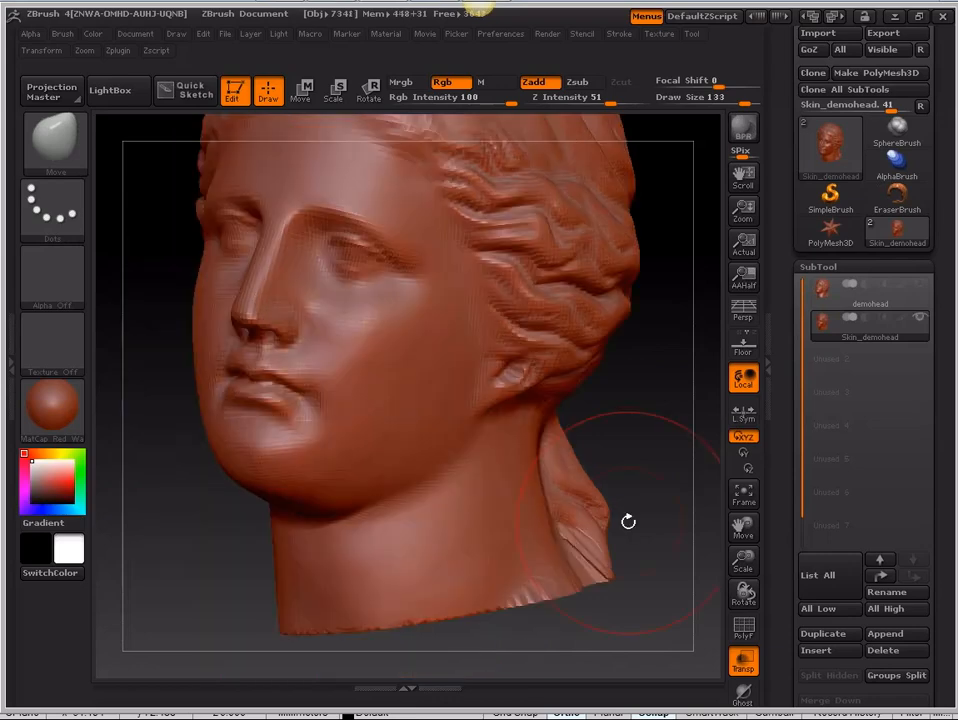
{"action": "right_click_drag", "start_coordinate": [628, 521], "coordinate": [591, 427], "text": "ctrl"}
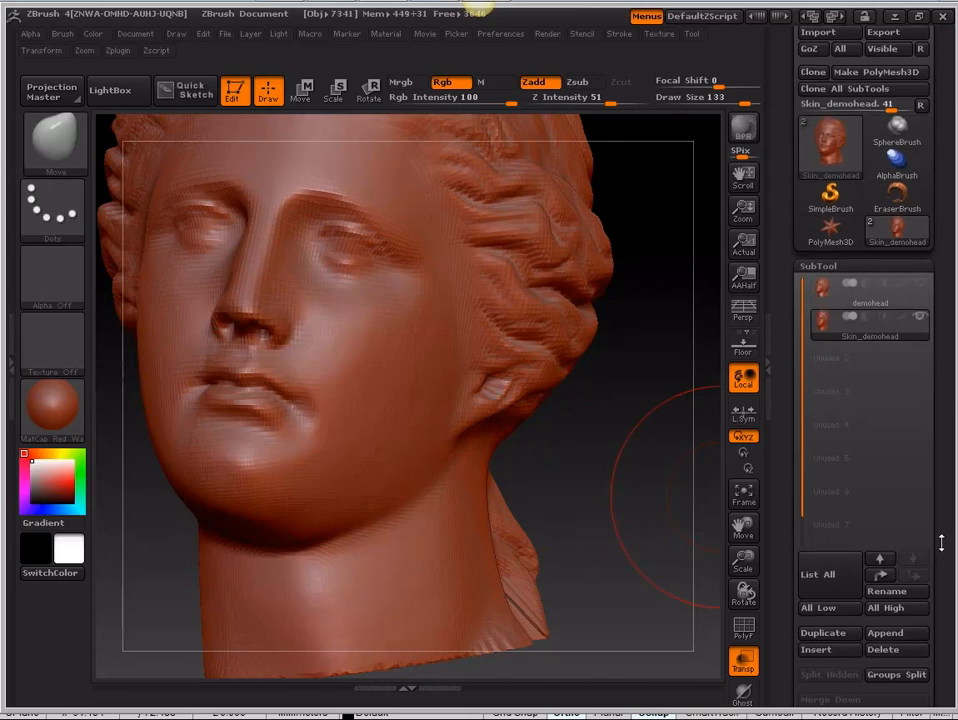
{"action": "left_click_drag", "start_coordinate": [941, 542], "coordinate": [941, 104]}
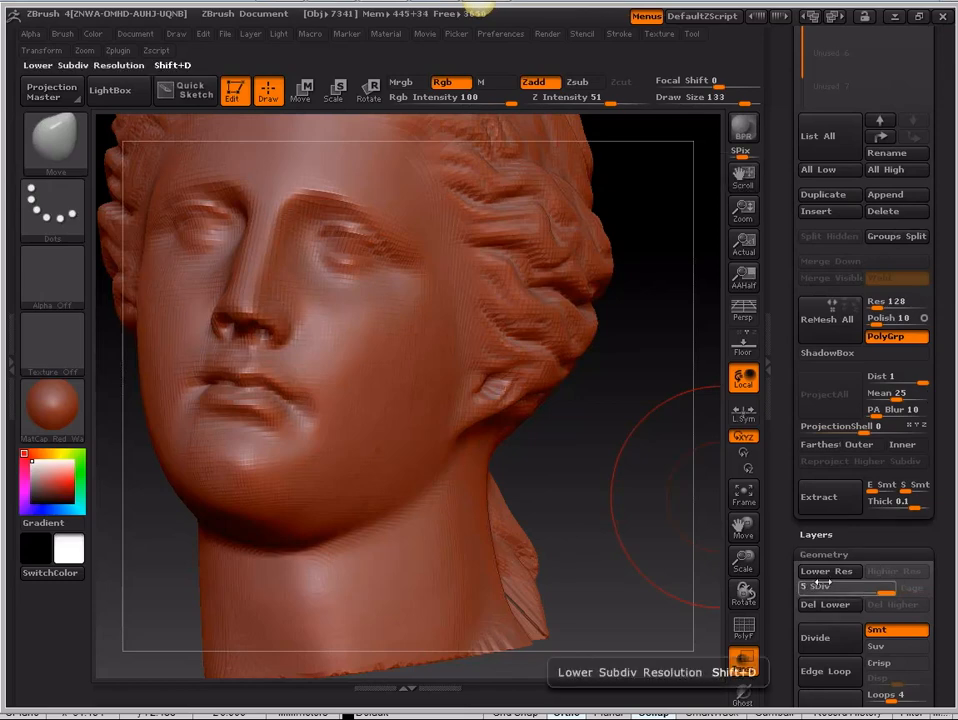
{"action": "left_click", "coordinate": [832, 640]}
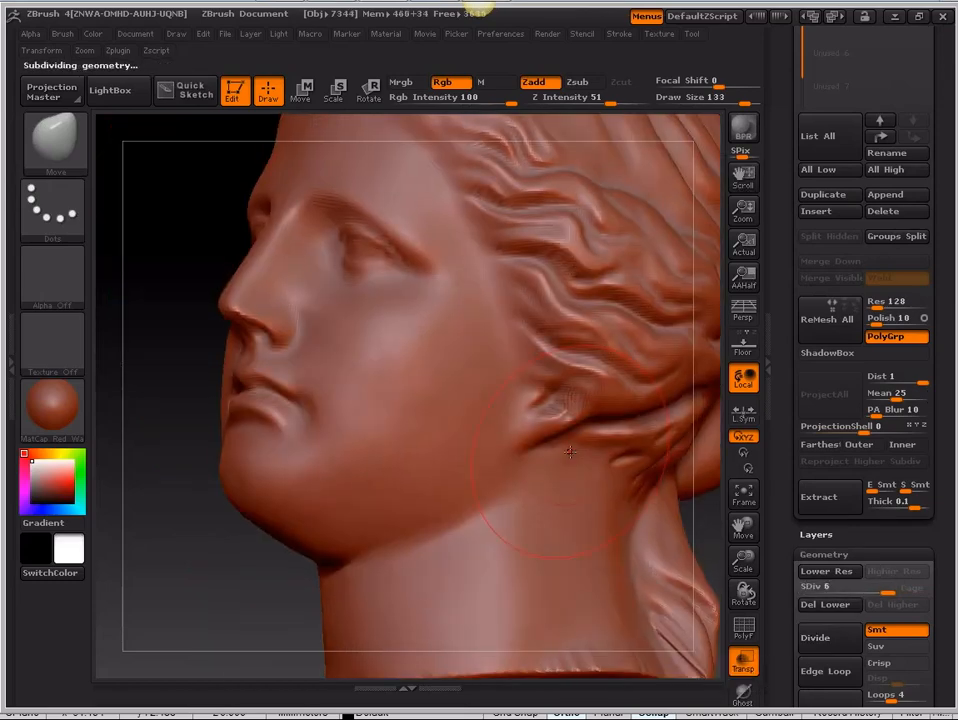
Step: Switch to the Clay sculpting brush and set its Draw Size to 45
{"action": "key", "text": "space"}
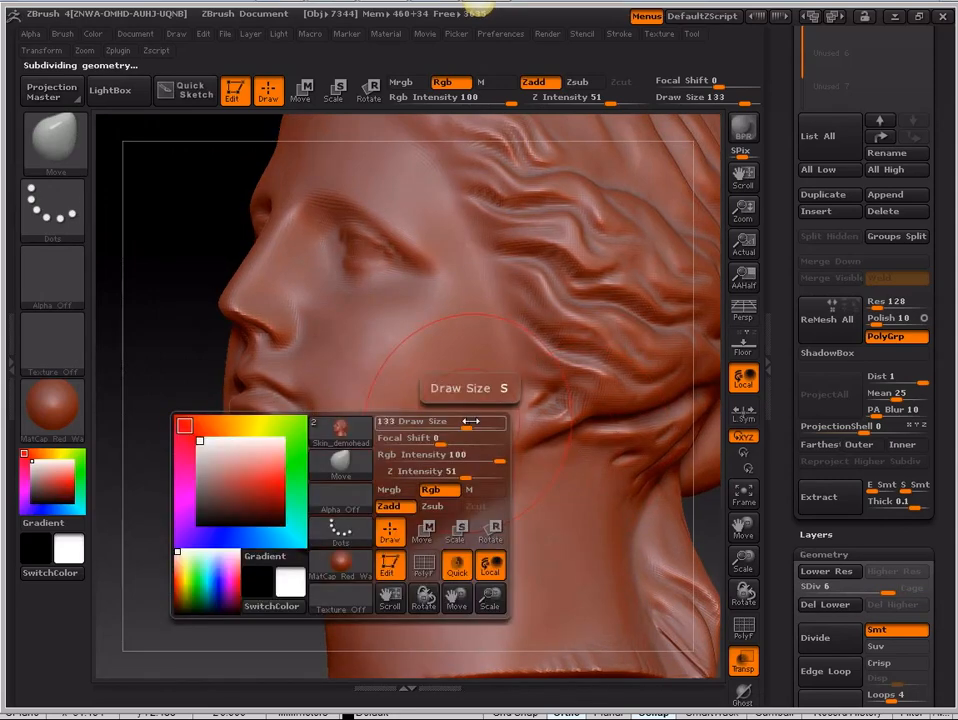
{"action": "key", "text": "b"}
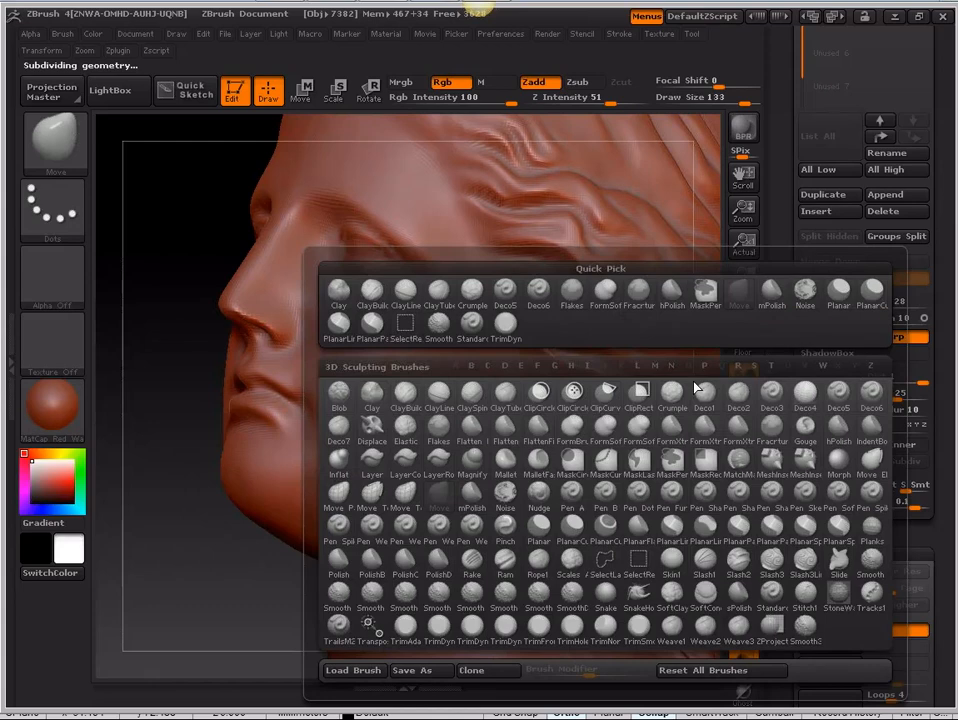
{"action": "left_click", "coordinate": [372, 393]}
{"action": "key", "text": "space"}
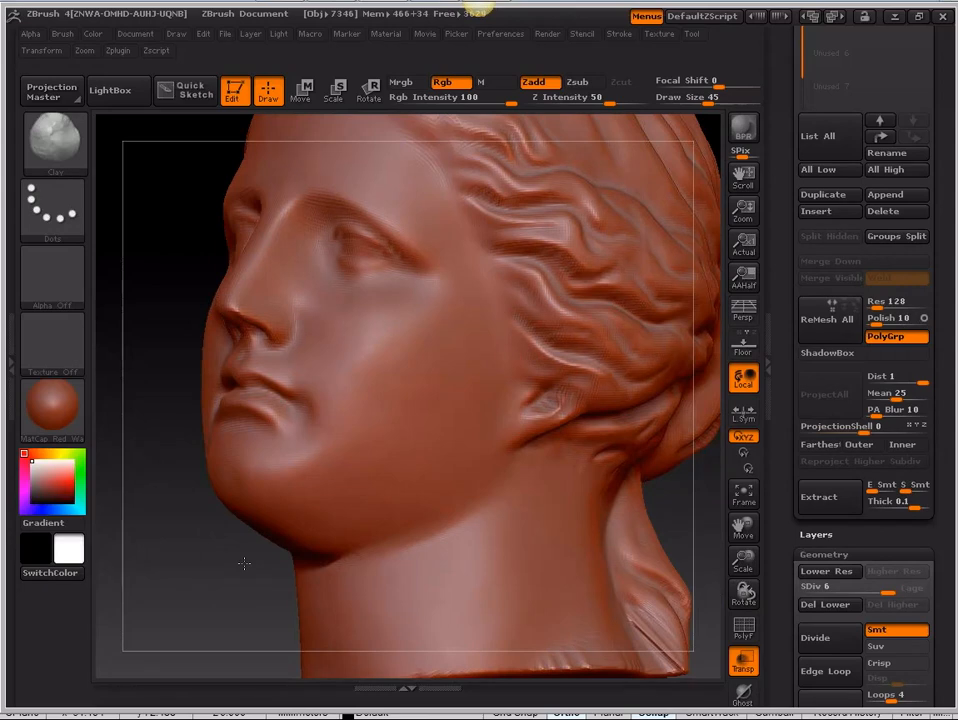
{"action": "mouse_move", "coordinate": [244, 564]}
{"action": "left_mouse_down"}
{"action": "mouse_move", "coordinate": [222, 575]}
{"action": "mouse_move", "coordinate": [205, 484]}
{"action": "mouse_move", "coordinate": [406, 398]}
{"action": "left_mouse_up"}
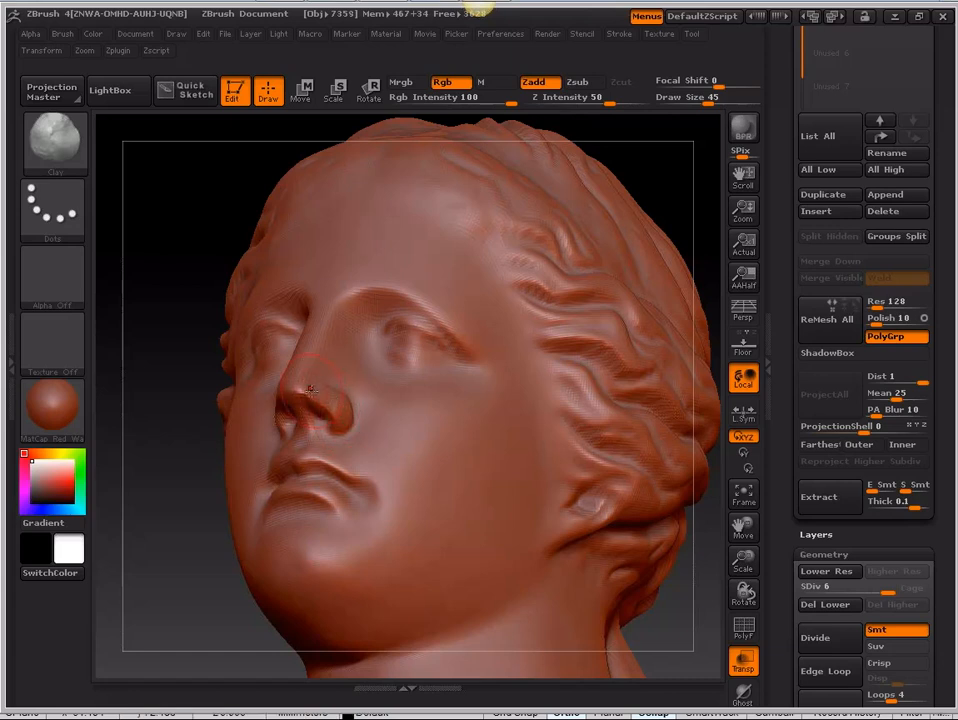
Step: Smooth the tip and side of the nose with the Smooth brush
{"action": "key", "text": "ctrl"}
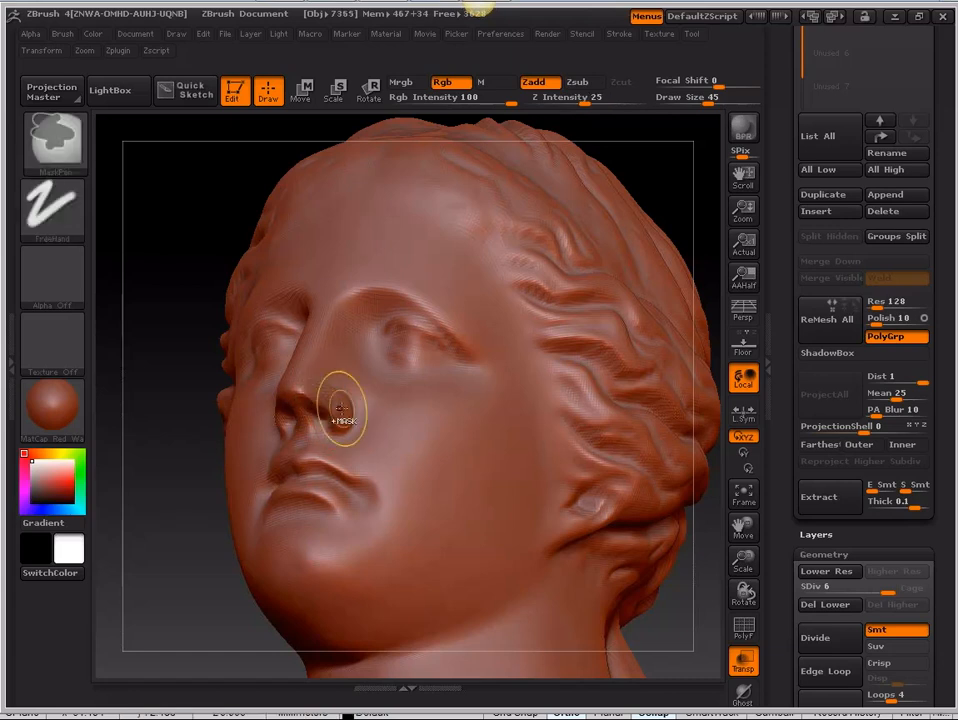
{"action": "key", "text": "ctrl"}
{"action": "key", "text": "shift"}
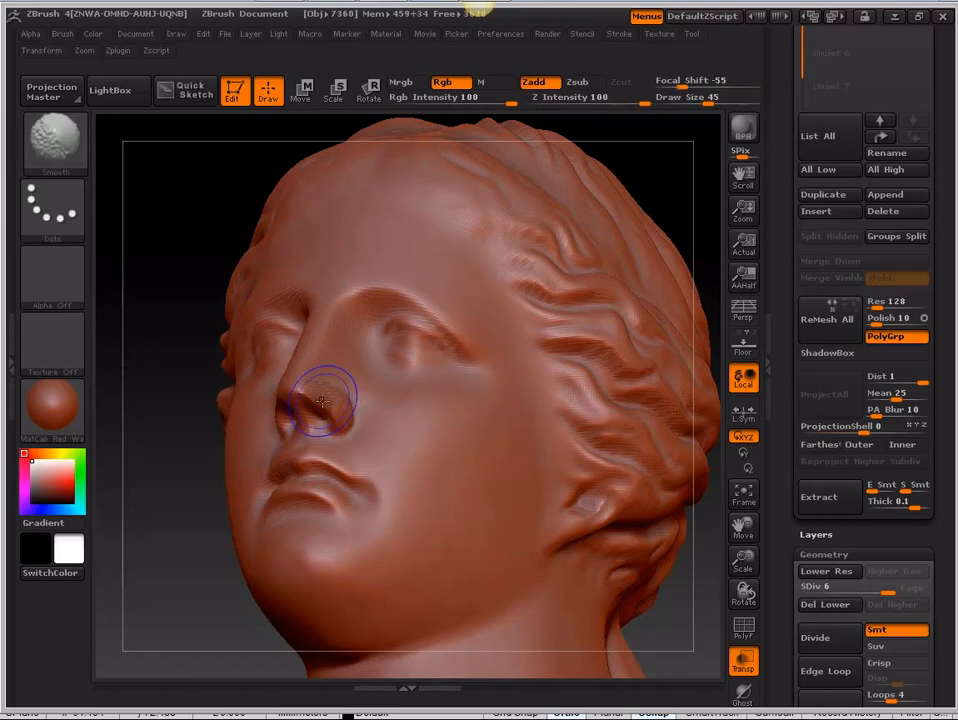
{"action": "key", "text": "ctrl"}
{"action": "key", "text": "shift"}
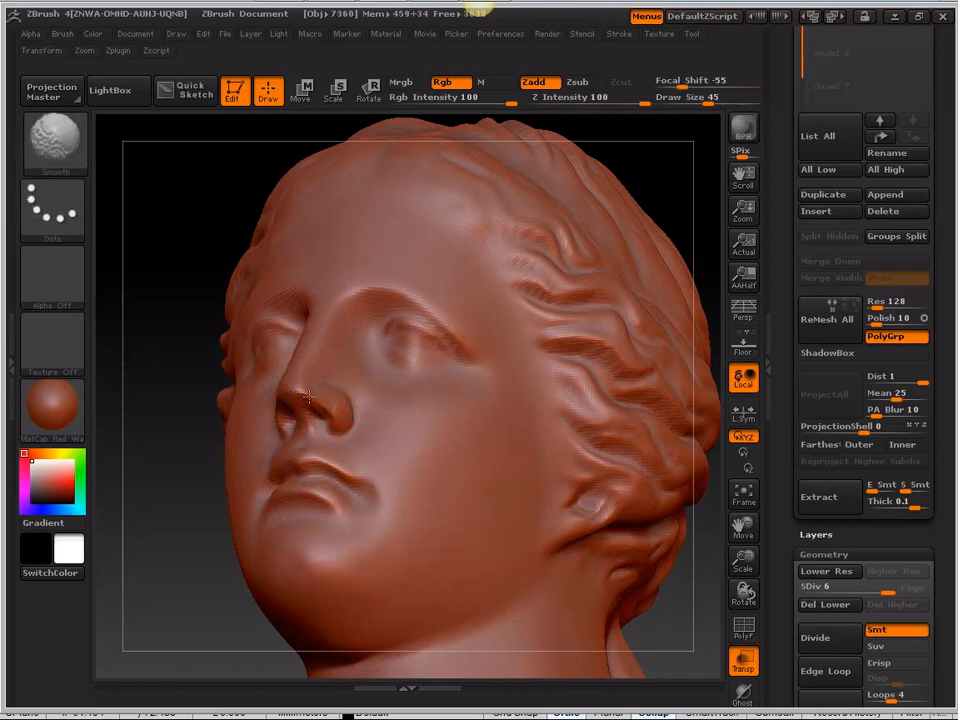
{"action": "left_click_drag", "start_coordinate": [309, 397], "coordinate": [358, 408], "text": "shift"}
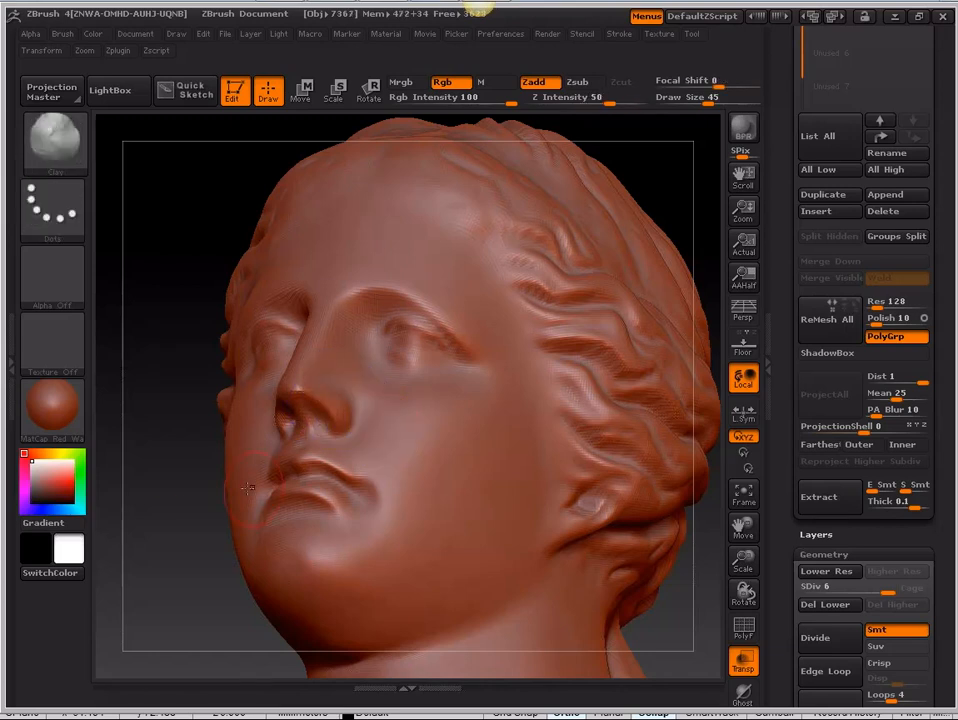
Step: Smooth the hairline beside the temple and undo the trial Clay stroke across the cheek
{"action": "mouse_move", "coordinate": [247, 488]}
{"action": "left_mouse_down"}
{"action": "mouse_move", "coordinate": [175, 537]}
{"action": "mouse_move", "coordinate": [644, 483]}
{"action": "mouse_move", "coordinate": [641, 501]}
{"action": "mouse_move", "coordinate": [627, 497]}
{"action": "left_mouse_up"}
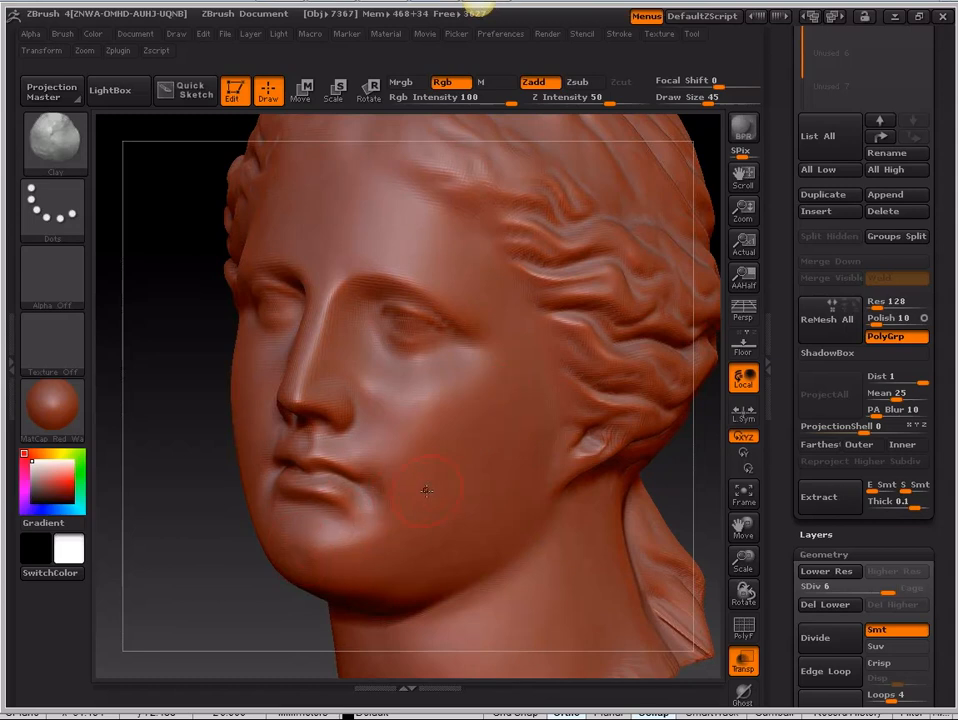
{"action": "key", "text": "shift"}
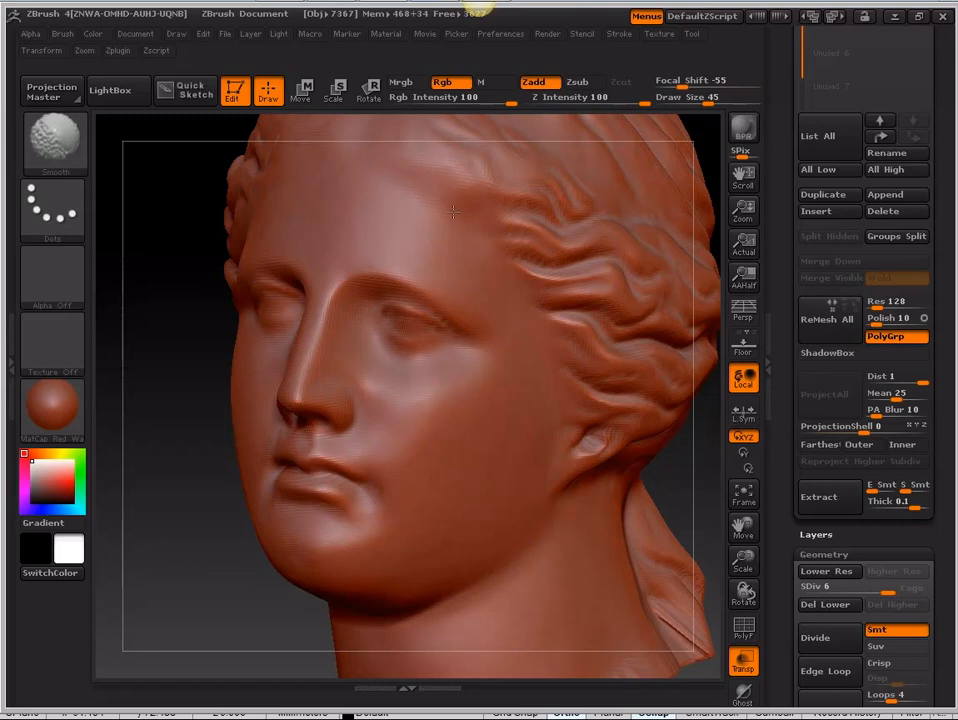
{"action": "mouse_move", "coordinate": [453, 212]}
{"action": "left_mouse_down", "text": "shift"}
{"action": "mouse_move", "coordinate": [535, 268]}
{"action": "mouse_move", "coordinate": [556, 316]}
{"action": "mouse_move", "coordinate": [552, 350]}
{"action": "mouse_move", "coordinate": [410, 420]}
{"action": "left_mouse_up", "text": "shift"}
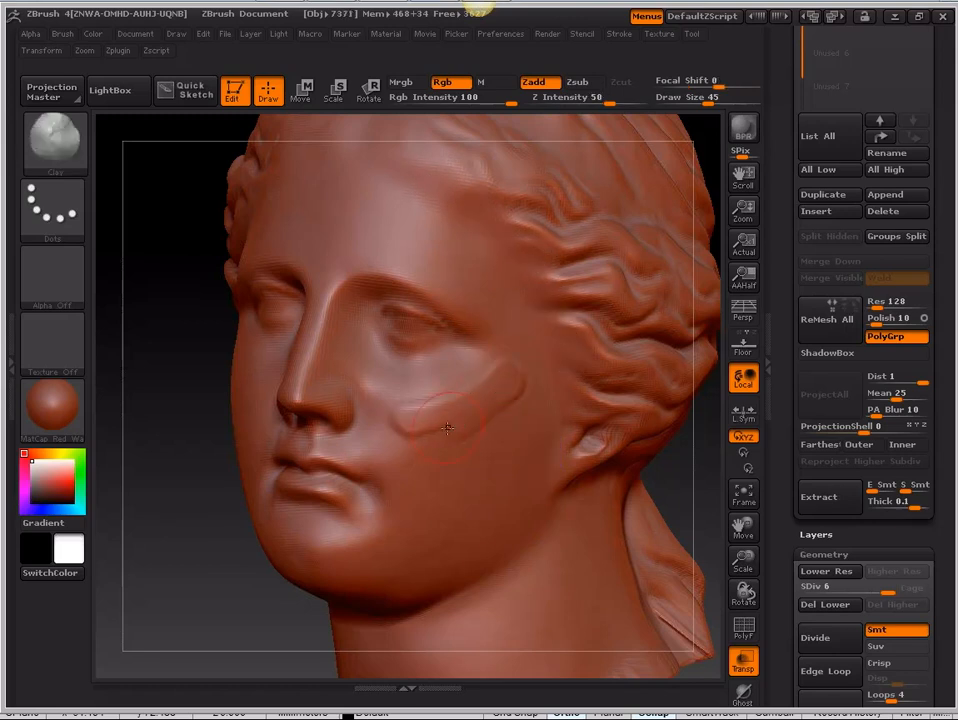
{"action": "key", "text": "ctrl+z"}
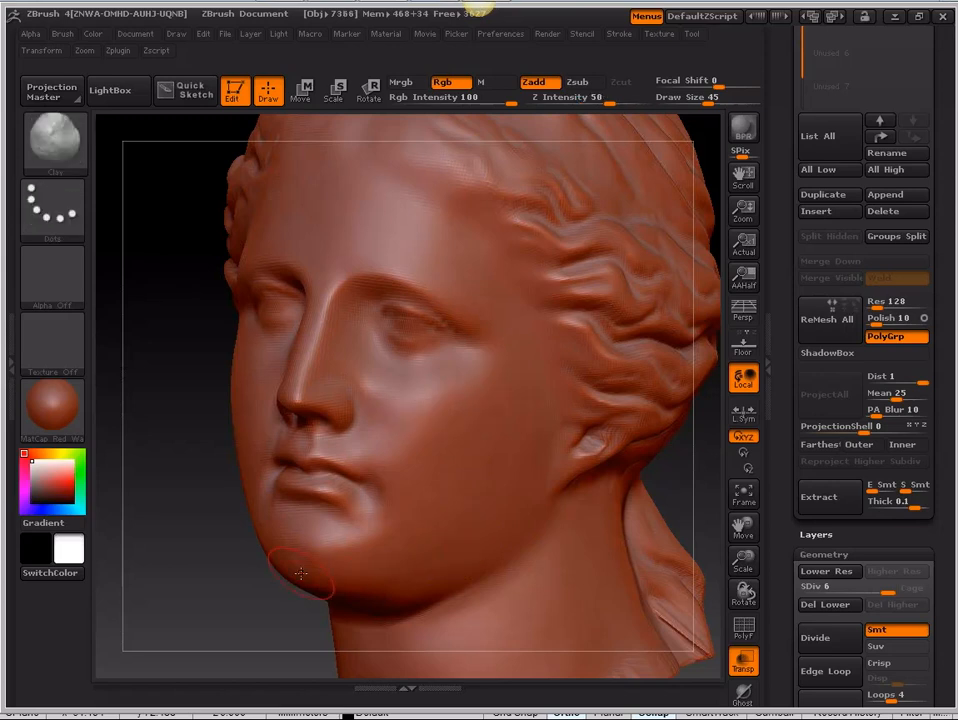
Step: Try a curved Tracks1 brush stroke from the cheek up to the temple, and undo it
{"action": "mouse_move", "coordinate": [233, 567]}
{"action": "left_mouse_down"}
{"action": "mouse_move", "coordinate": [217, 564]}
{"action": "mouse_move", "coordinate": [256, 573]}
{"action": "left_mouse_up"}
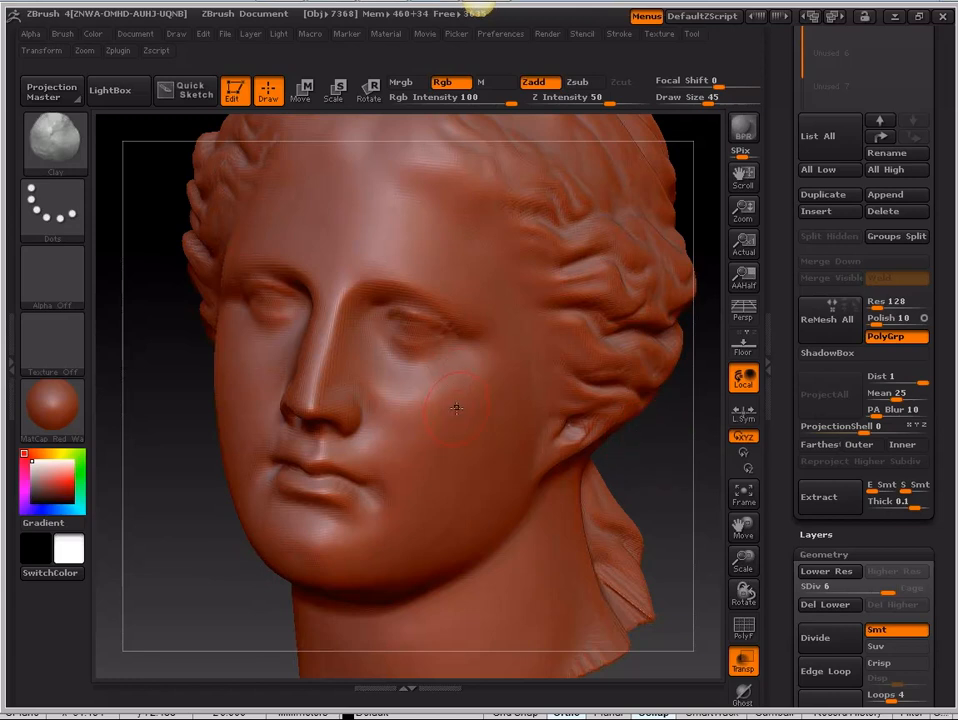
{"action": "right_click_drag", "start_coordinate": [455, 410], "coordinate": [461, 422]}
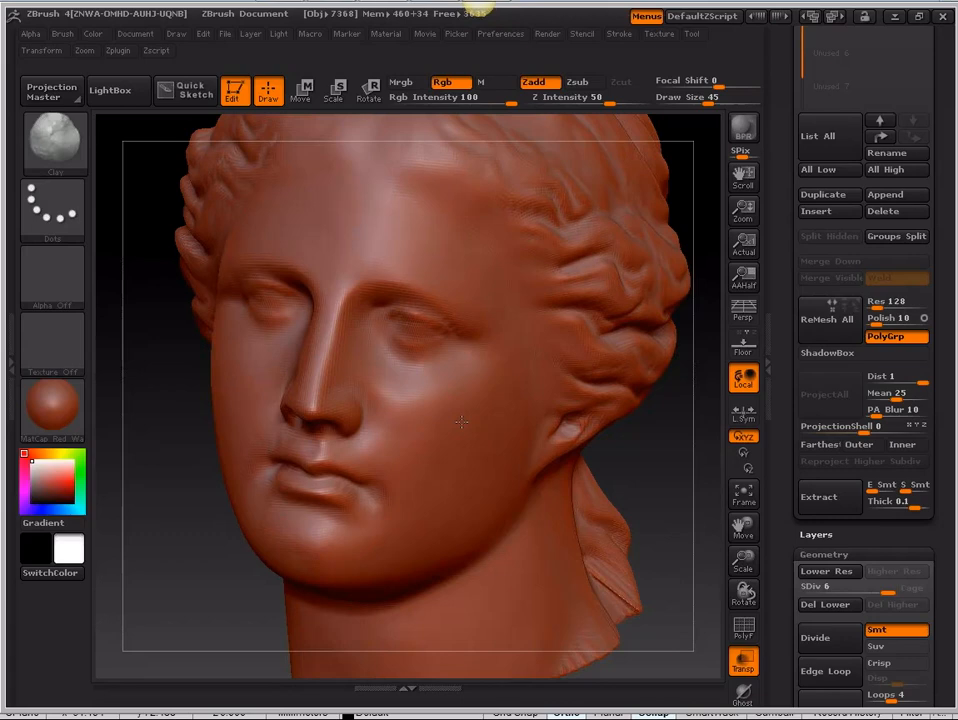
{"action": "key", "text": "b"}
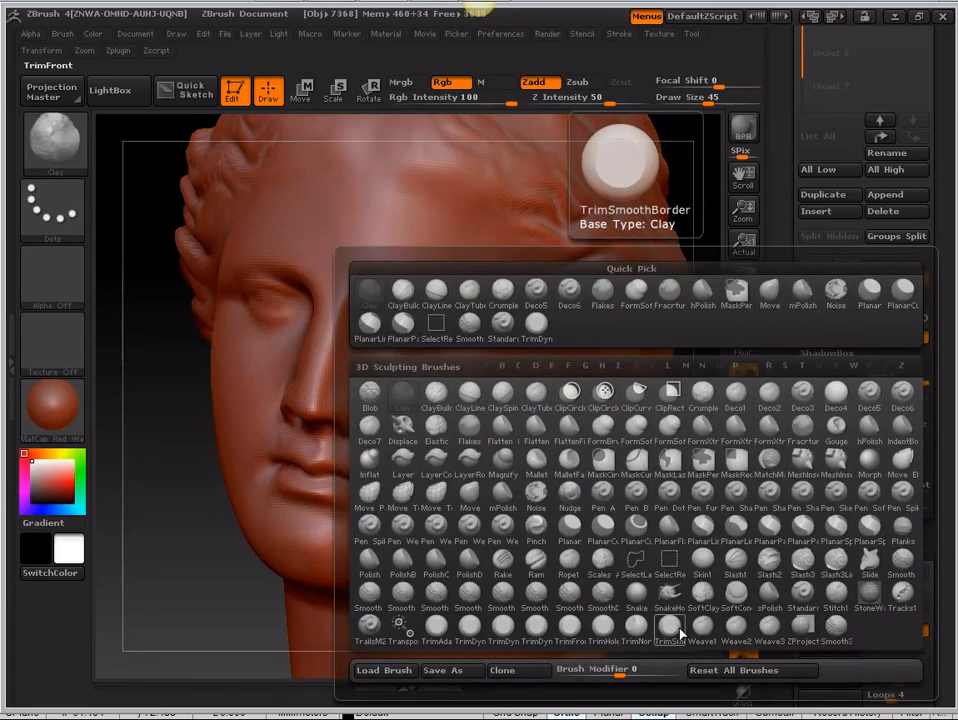
{"action": "left_click", "coordinate": [680, 632]}
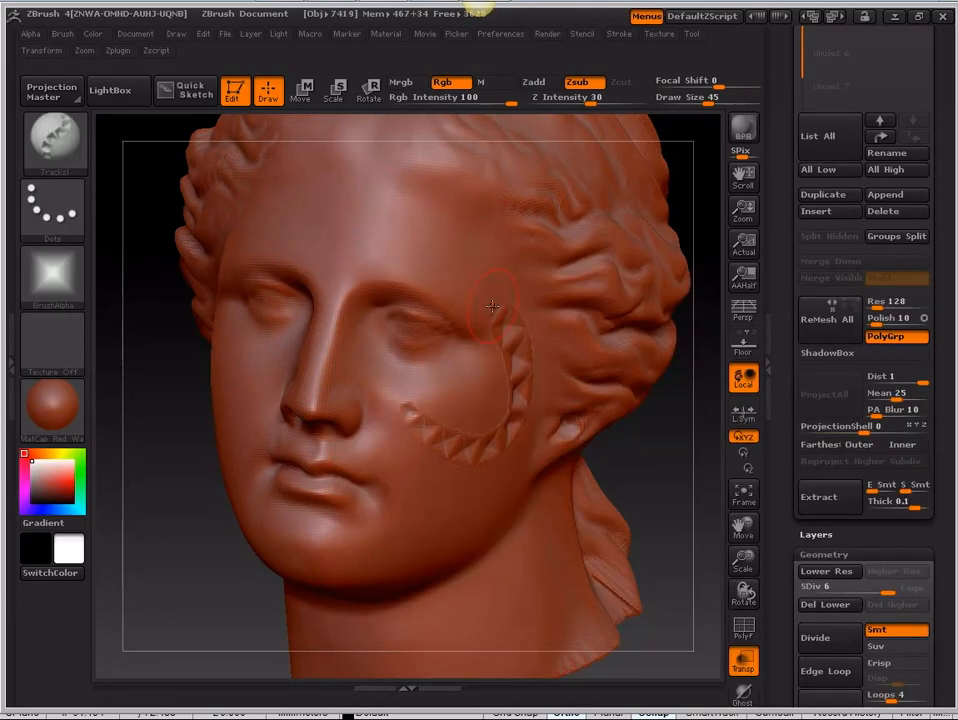
{"action": "mouse_move", "coordinate": [646, 513]}
{"action": "left_mouse_down"}
{"action": "mouse_move", "coordinate": [643, 456]}
{"action": "mouse_move", "coordinate": [579, 452]}
{"action": "left_mouse_up"}
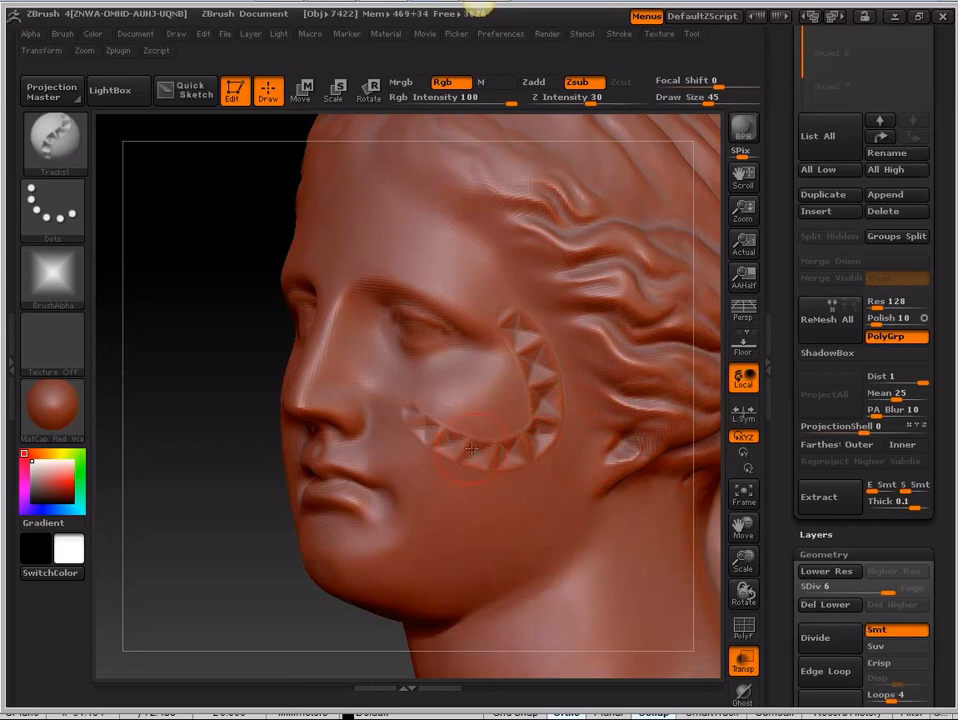
{"action": "key", "text": "ctrl+z"}
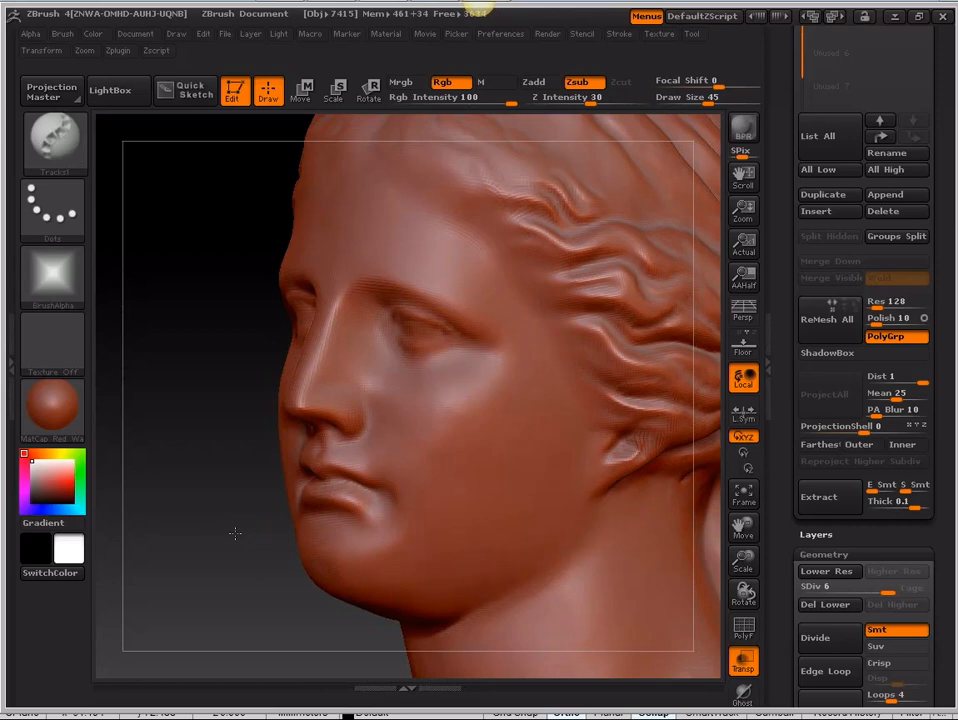
Step: Return to the Clay brush, add a short stroke on the forehead and smooth it out
{"action": "left_click_drag", "start_coordinate": [235, 533], "coordinate": [262, 557]}
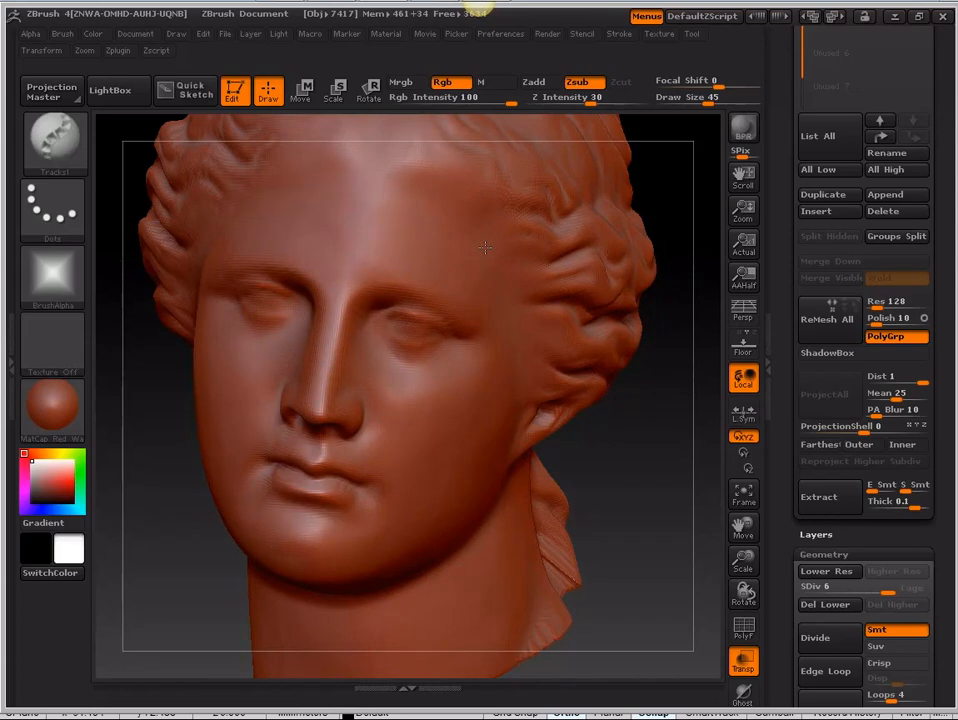
{"action": "key", "text": "b"}
{"action": "key", "text": "c"}
{"action": "key", "text": "l"}
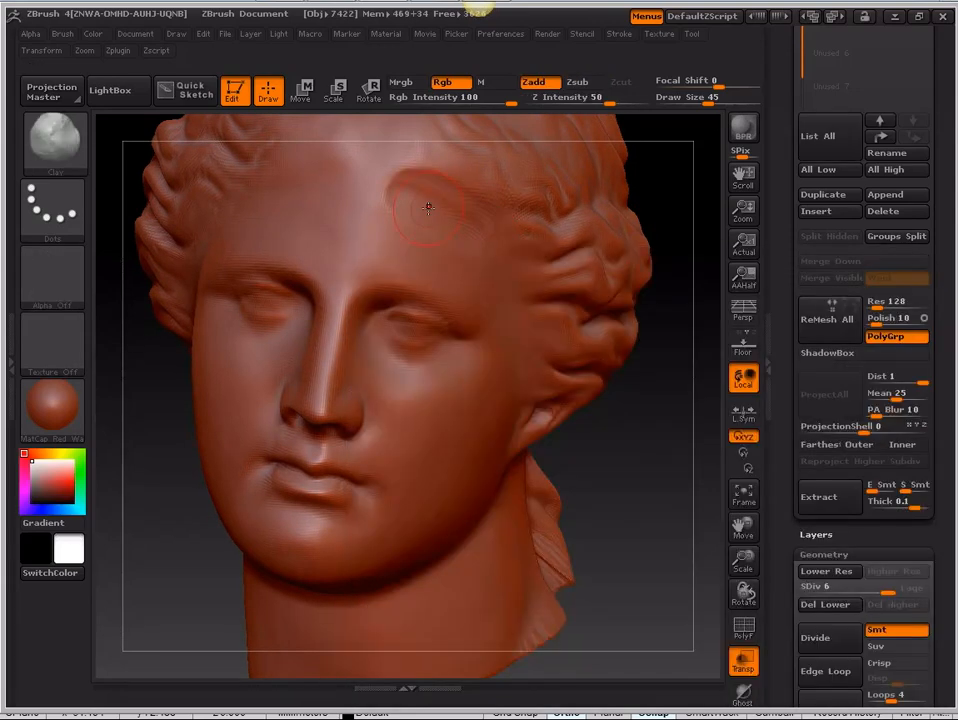
{"action": "mouse_move", "coordinate": [428, 208]}
{"action": "left_mouse_down", "text": "shift"}
{"action": "mouse_move", "coordinate": [447, 201]}
{"action": "mouse_move", "coordinate": [425, 190]}
{"action": "left_mouse_up", "text": "shift"}
{"action": "mouse_move", "coordinate": [663, 451]}
{"action": "left_mouse_down"}
{"action": "mouse_move", "coordinate": [676, 438]}
{"action": "mouse_move", "coordinate": [422, 317]}
{"action": "left_mouse_up"}
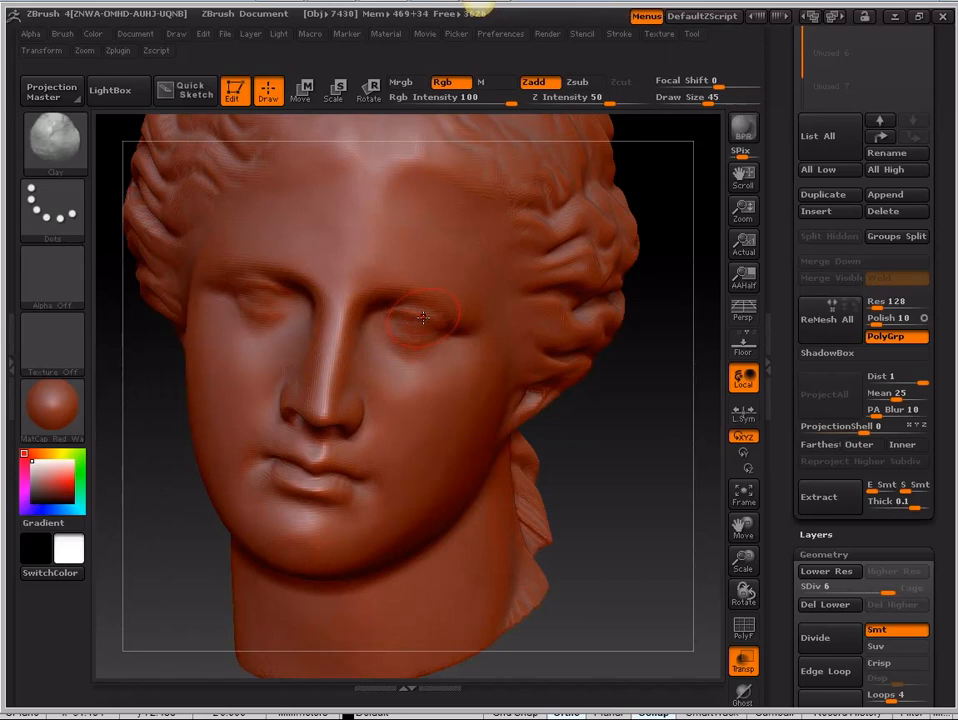
Step: Add a short diagonal Clay stroke across the forehead above the brow
{"action": "left_click_drag", "start_coordinate": [652, 393], "coordinate": [620, 441], "text": "alt"}
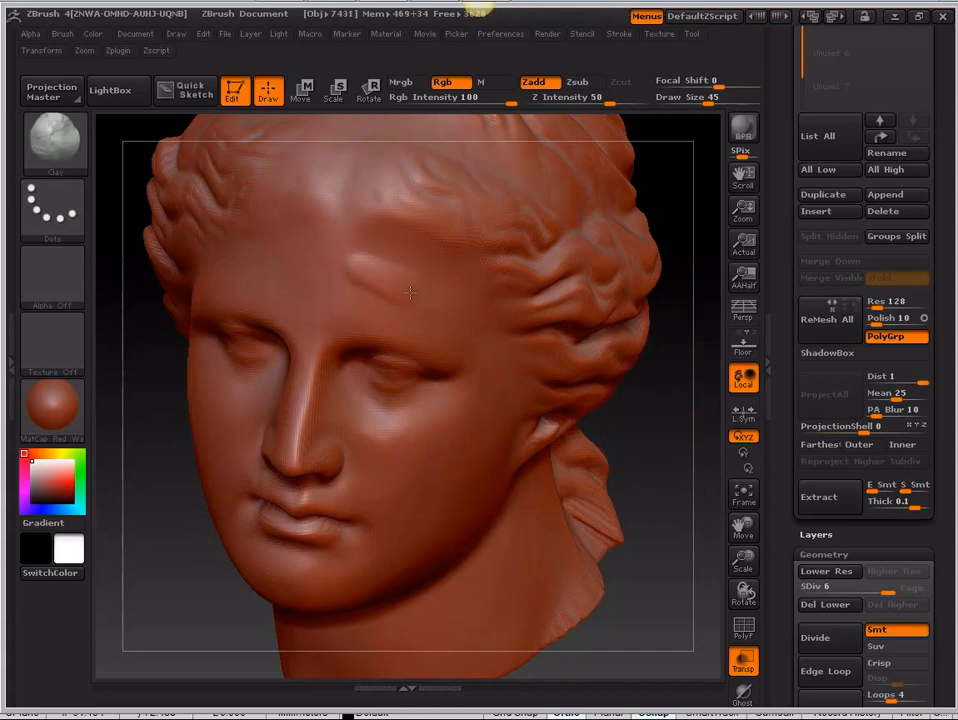
{"action": "left_click_drag", "start_coordinate": [345, 254], "coordinate": [408, 273]}
{"action": "left_click_drag", "start_coordinate": [653, 419], "coordinate": [624, 418]}
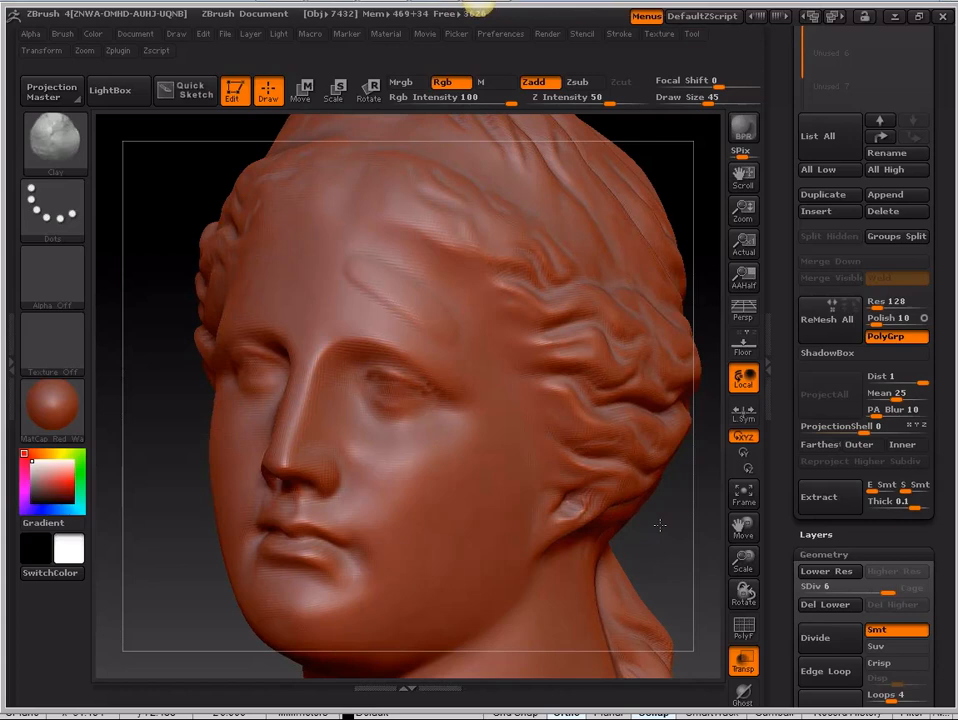
Step: Examine the stroke on the forehead and the surrounding face from the front and both three-quarter directions
{"action": "left_click_drag", "start_coordinate": [660, 524], "coordinate": [605, 511]}
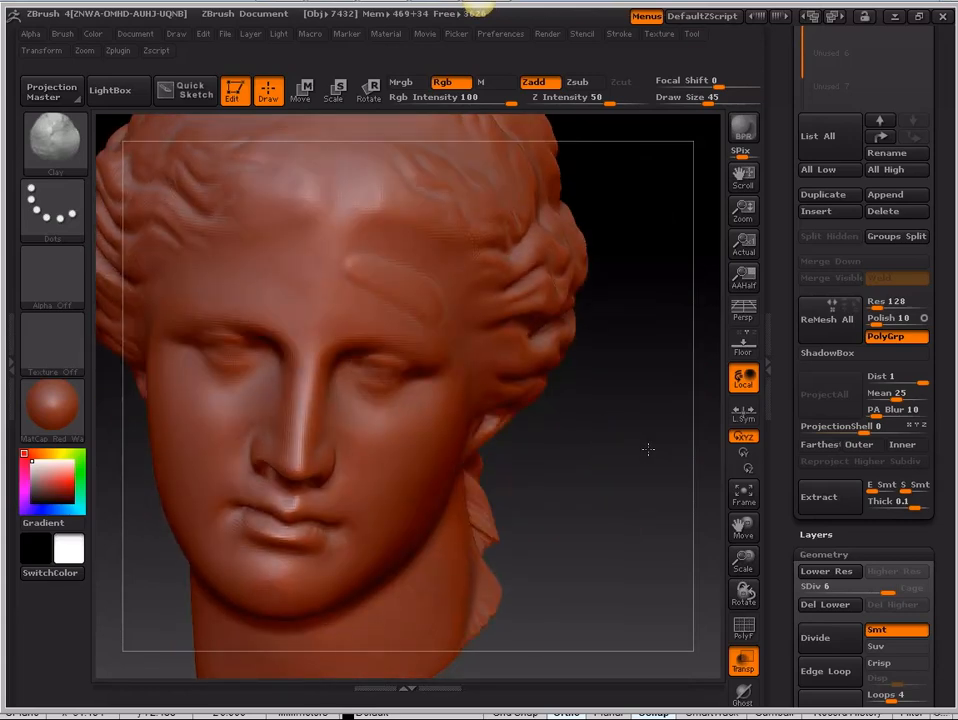
{"action": "left_click_drag", "start_coordinate": [648, 450], "coordinate": [620, 490]}
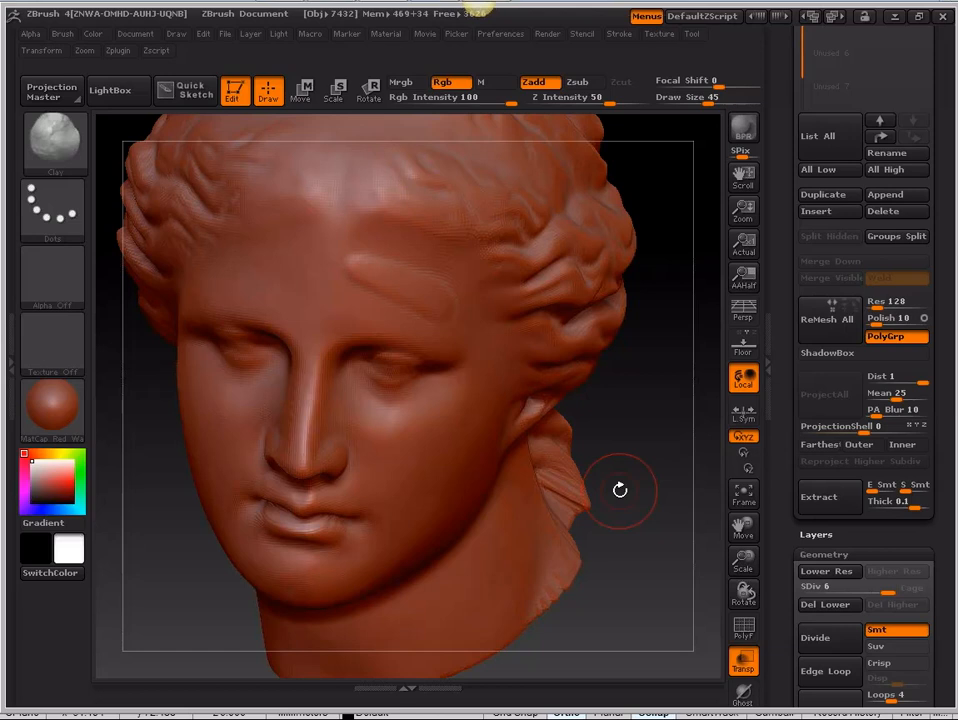
{"action": "mouse_move", "coordinate": [620, 490]}
{"action": "left_mouse_down"}
{"action": "mouse_move", "coordinate": [611, 409]}
{"action": "mouse_move", "coordinate": [622, 423]}
{"action": "mouse_move", "coordinate": [622, 400]}
{"action": "left_mouse_up"}
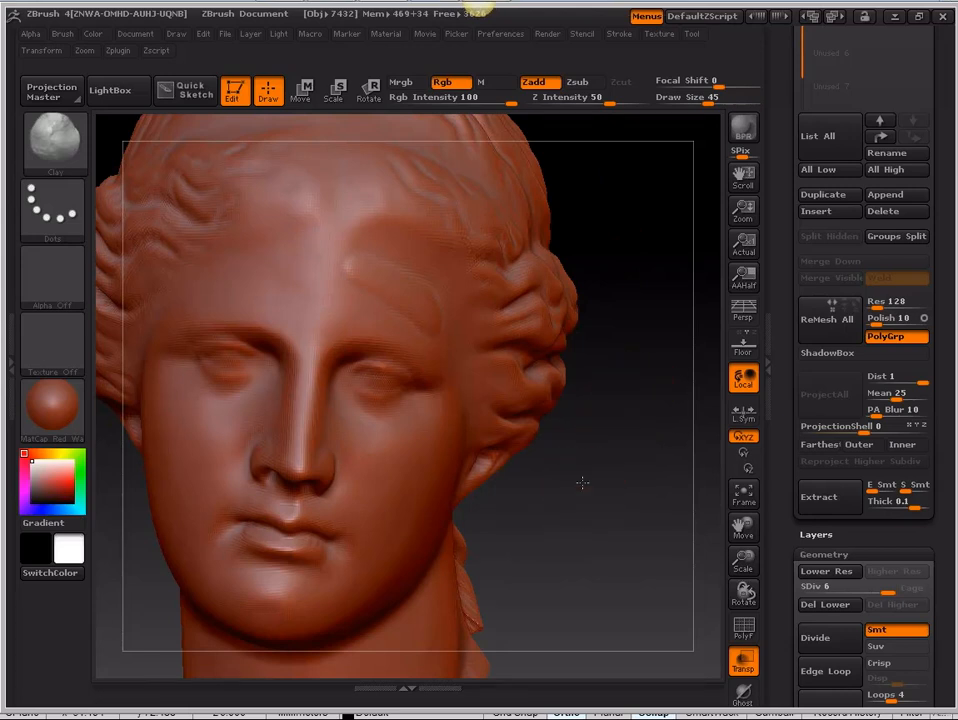
{"action": "mouse_move", "coordinate": [582, 483]}
{"action": "left_mouse_down"}
{"action": "mouse_move", "coordinate": [571, 468]}
{"action": "mouse_move", "coordinate": [549, 486]}
{"action": "mouse_move", "coordinate": [440, 442]}
{"action": "left_mouse_up"}
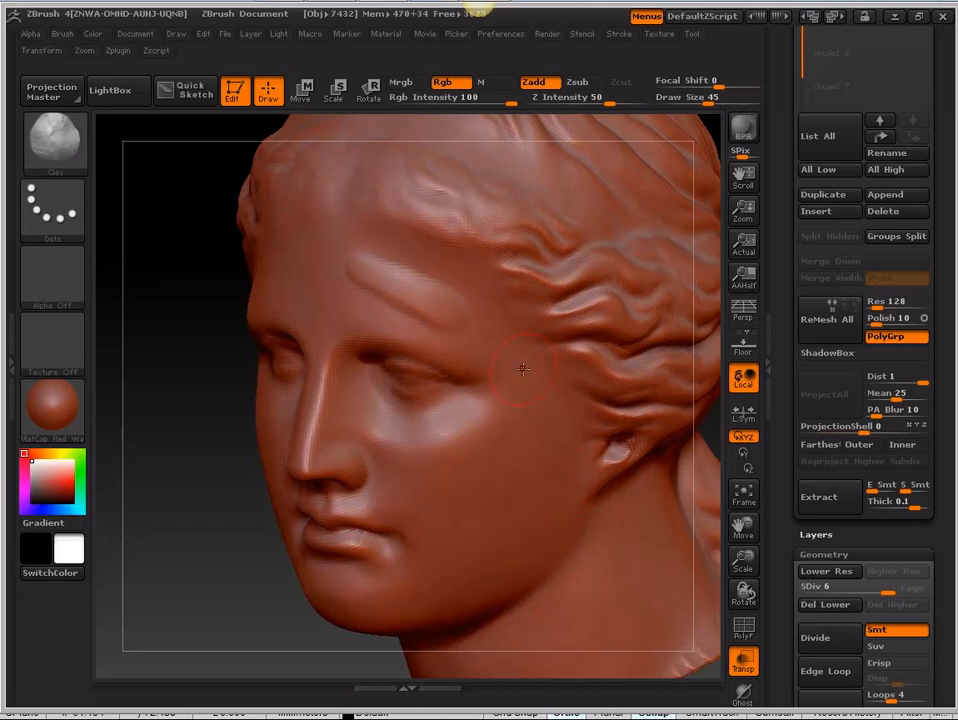
{"action": "mouse_move", "coordinate": [192, 545]}
{"action": "left_mouse_down"}
{"action": "mouse_move", "coordinate": [671, 400]}
{"action": "mouse_move", "coordinate": [662, 419]}
{"action": "left_mouse_up"}
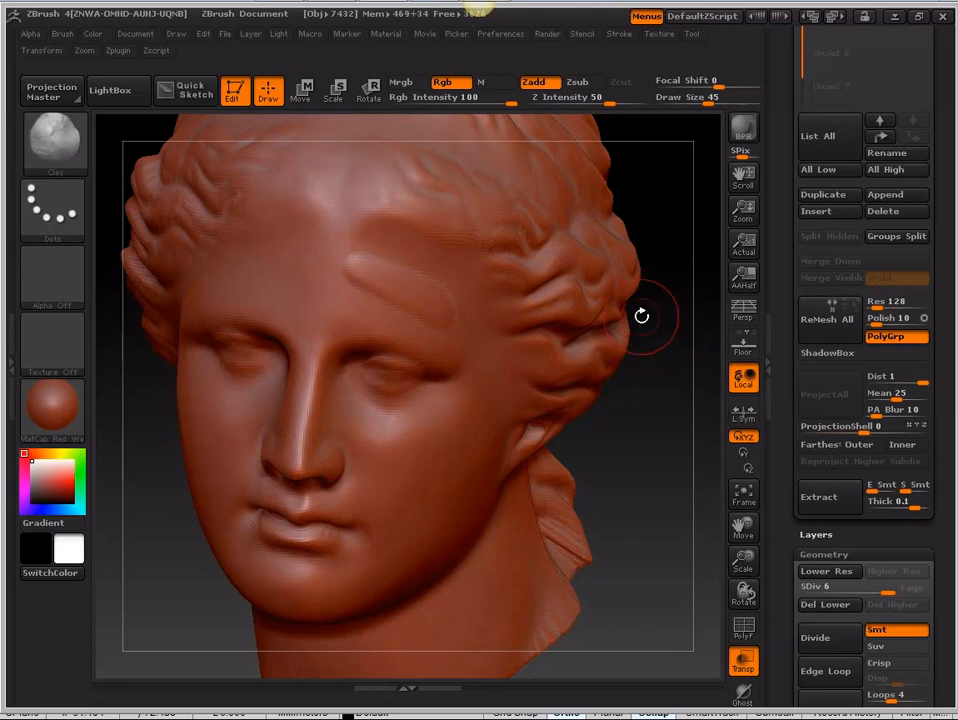
{"action": "left_click_drag", "start_coordinate": [663, 374], "coordinate": [642, 362]}
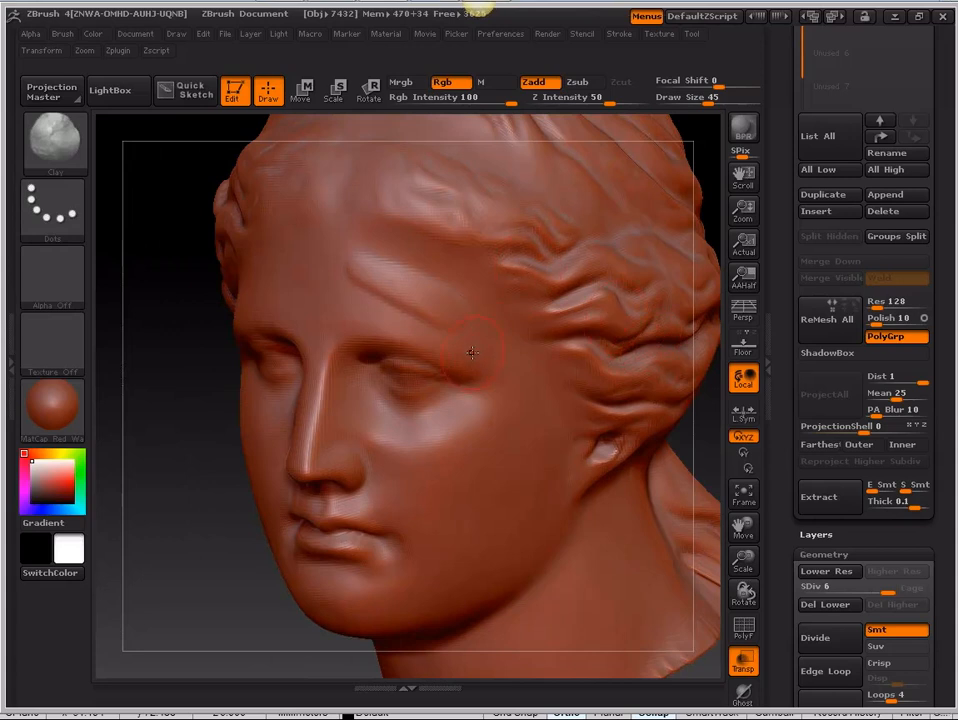
Step: Add a short Clay stroke on the cheek below the eye and smooth it out
{"action": "mouse_move", "coordinate": [425, 437]}
{"action": "left_mouse_down"}
{"action": "mouse_move", "coordinate": [480, 404]}
{"action": "mouse_move", "coordinate": [456, 458]}
{"action": "left_mouse_up"}
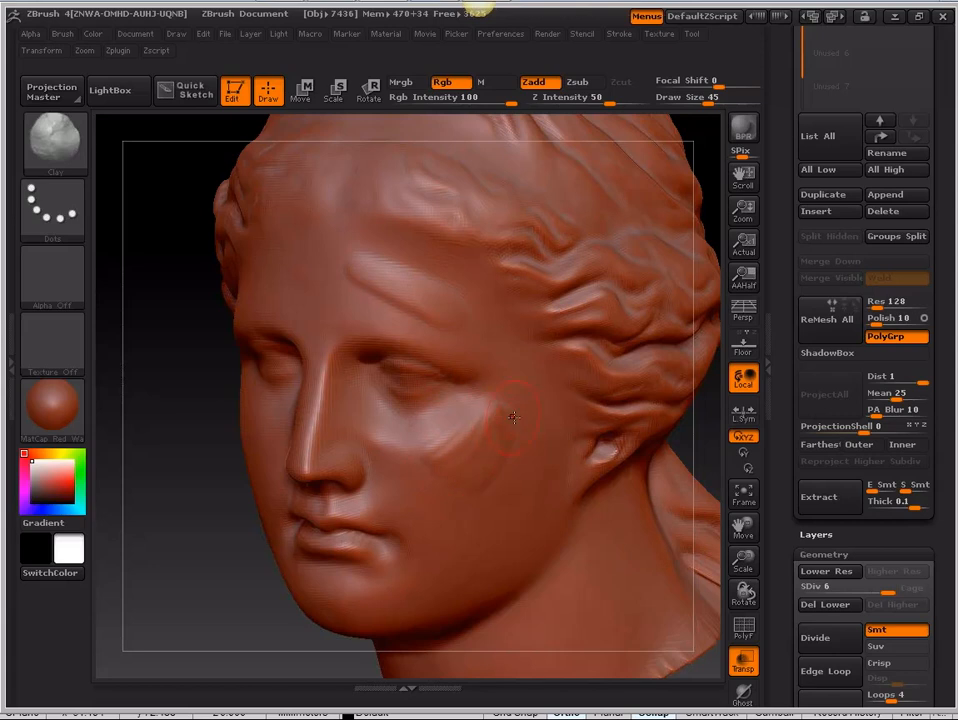
{"action": "key", "text": "shift"}
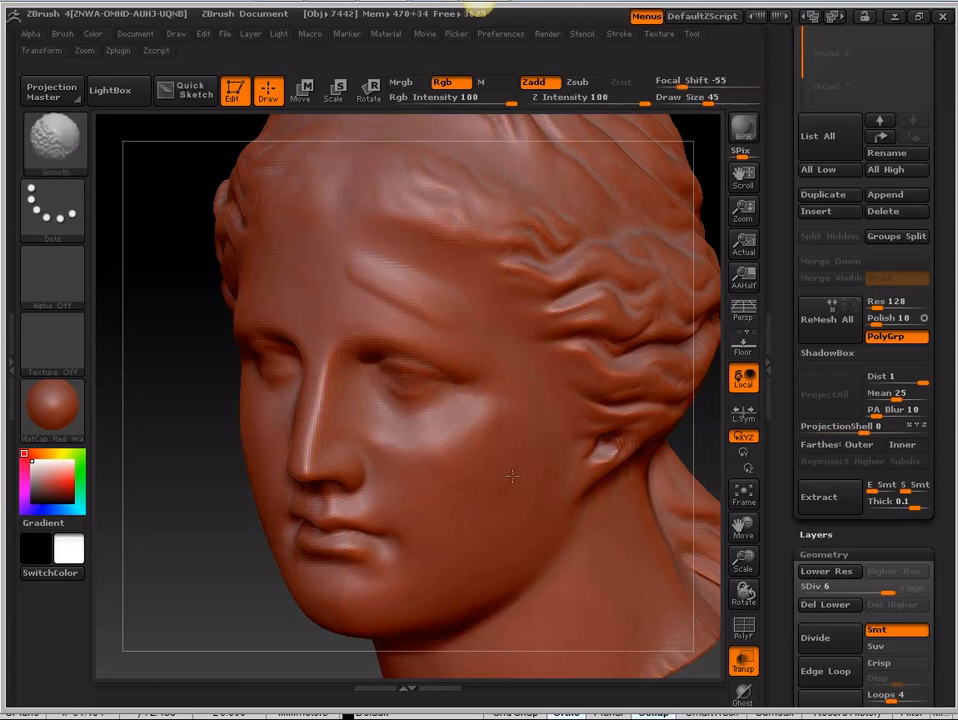
{"action": "mouse_move", "coordinate": [488, 430]}
{"action": "left_mouse_down"}
{"action": "mouse_move", "coordinate": [476, 426]}
{"action": "mouse_move", "coordinate": [480, 445]}
{"action": "mouse_move", "coordinate": [498, 425]}
{"action": "mouse_move", "coordinate": [499, 461]}
{"action": "mouse_move", "coordinate": [463, 446]}
{"action": "mouse_move", "coordinate": [496, 417]}
{"action": "mouse_move", "coordinate": [466, 445]}
{"action": "mouse_move", "coordinate": [478, 440]}
{"action": "mouse_move", "coordinate": [468, 446]}
{"action": "mouse_move", "coordinate": [492, 457]}
{"action": "left_mouse_up"}
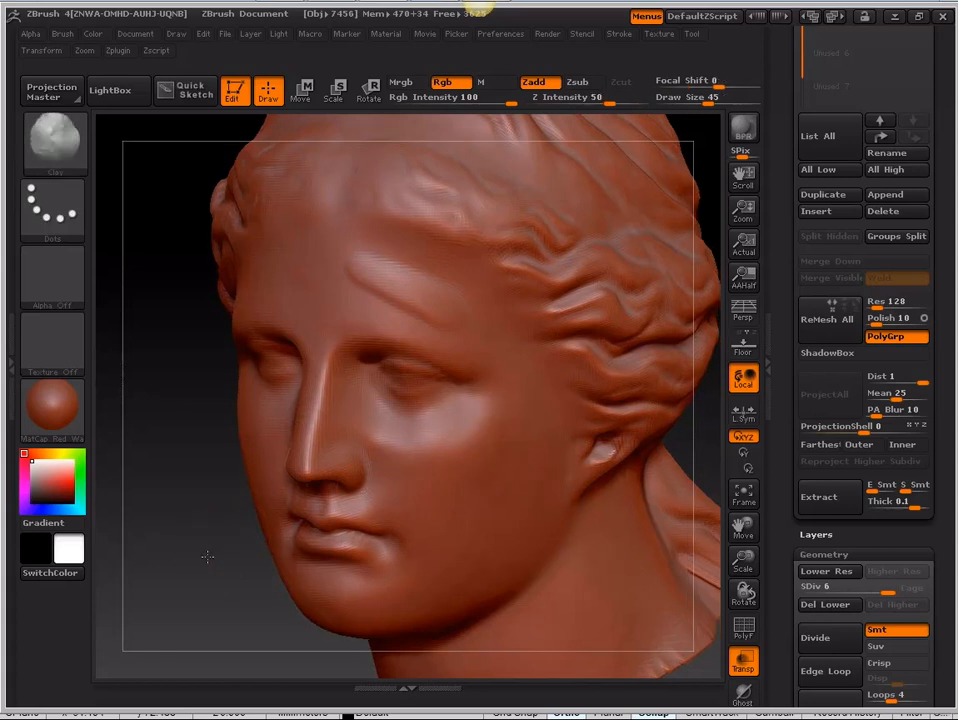
Step: Carve a diagonal Clay stroke into the forehead ridge above the brow and soften it with the Smooth brush
{"action": "mouse_move", "coordinate": [207, 557]}
{"action": "left_mouse_down"}
{"action": "mouse_move", "coordinate": [622, 414]}
{"action": "mouse_move", "coordinate": [507, 406]}
{"action": "left_mouse_up"}
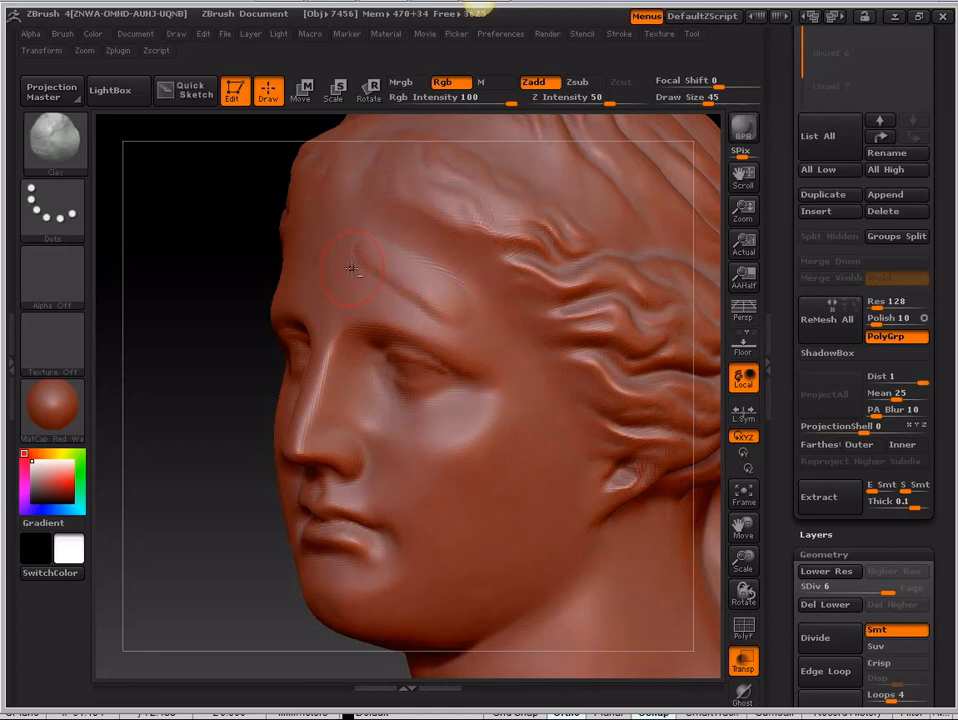
{"action": "mouse_move", "coordinate": [357, 278]}
{"action": "left_mouse_down"}
{"action": "mouse_move", "coordinate": [450, 302]}
{"action": "mouse_move", "coordinate": [475, 277]}
{"action": "mouse_move", "coordinate": [432, 246]}
{"action": "mouse_move", "coordinate": [388, 232]}
{"action": "mouse_move", "coordinate": [364, 239]}
{"action": "left_mouse_up"}
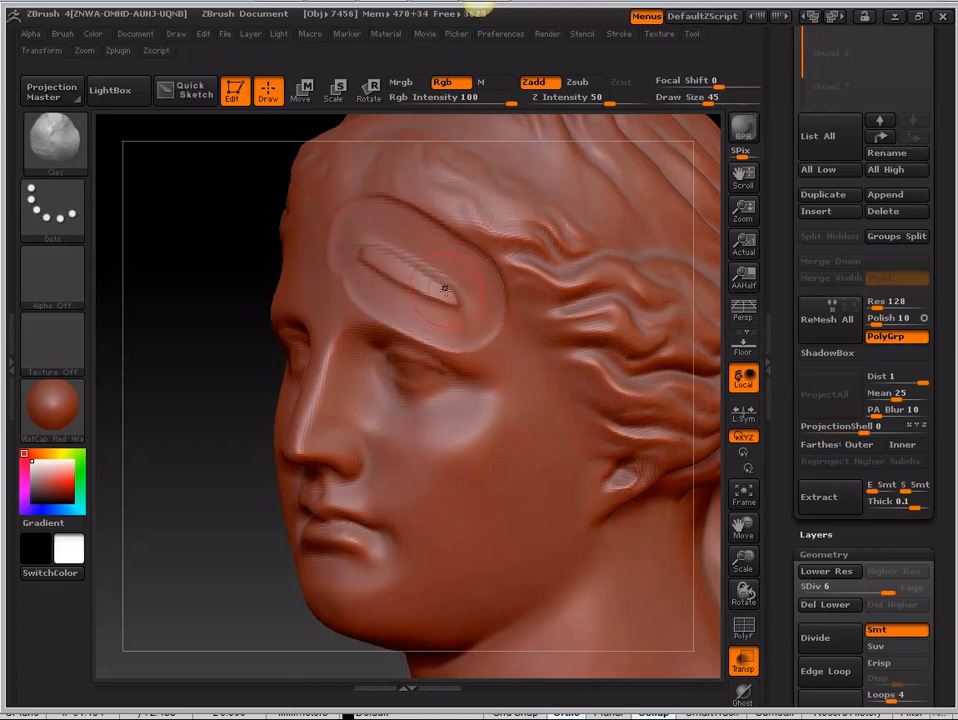
{"action": "mouse_move", "coordinate": [457, 293]}
{"action": "left_mouse_down", "text": "shift"}
{"action": "mouse_move", "coordinate": [385, 262]}
{"action": "mouse_move", "coordinate": [430, 283]}
{"action": "mouse_move", "coordinate": [385, 262]}
{"action": "mouse_move", "coordinate": [366, 319]}
{"action": "mouse_move", "coordinate": [448, 348]}
{"action": "mouse_move", "coordinate": [492, 331]}
{"action": "mouse_move", "coordinate": [469, 246]}
{"action": "mouse_move", "coordinate": [342, 238]}
{"action": "left_mouse_up", "text": "shift"}
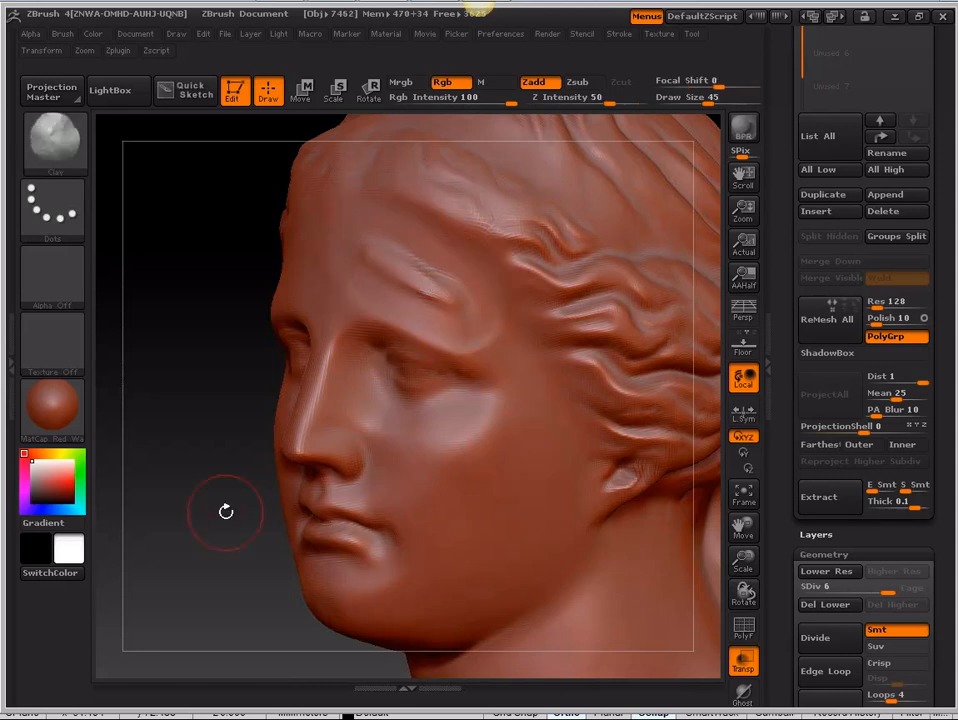
{"action": "left_click_drag", "start_coordinate": [208, 546], "coordinate": [414, 286]}
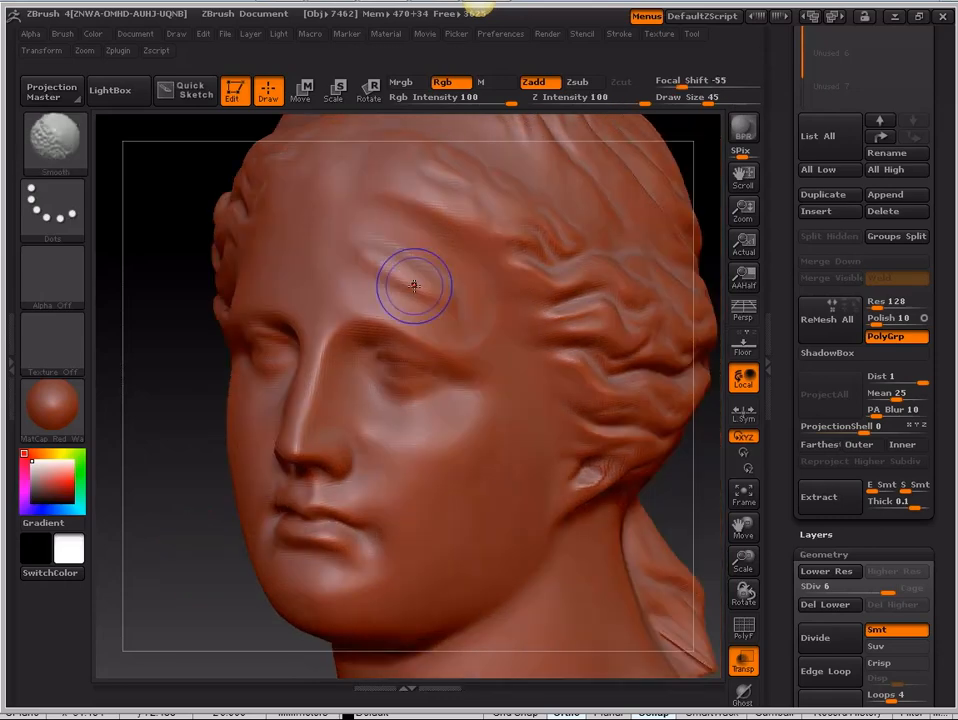
{"action": "mouse_move", "coordinate": [669, 485]}
{"action": "left_mouse_down"}
{"action": "mouse_move", "coordinate": [677, 484]}
{"action": "mouse_move", "coordinate": [600, 418]}
{"action": "mouse_move", "coordinate": [663, 486]}
{"action": "left_mouse_up"}
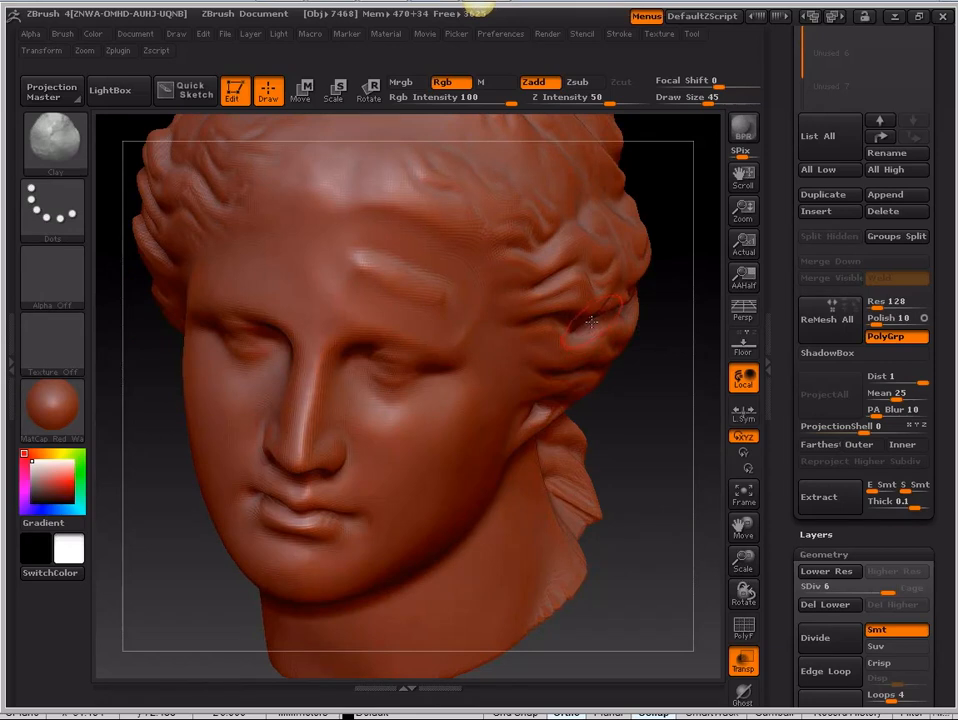
Step: Smooth the cheek beside the nose and mouth with the Smooth brush
{"action": "mouse_move", "coordinate": [641, 387]}
{"action": "left_mouse_down"}
{"action": "mouse_move", "coordinate": [650, 391]}
{"action": "mouse_move", "coordinate": [637, 423]}
{"action": "mouse_move", "coordinate": [594, 335]}
{"action": "left_mouse_up"}
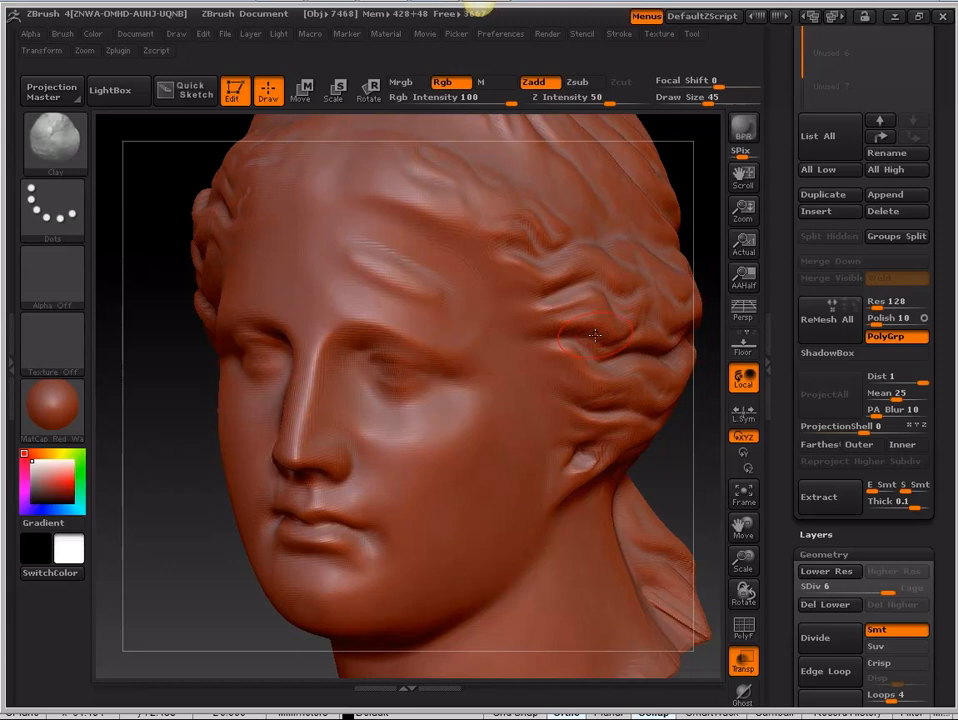
{"action": "left_click_drag", "start_coordinate": [188, 539], "coordinate": [330, 435]}
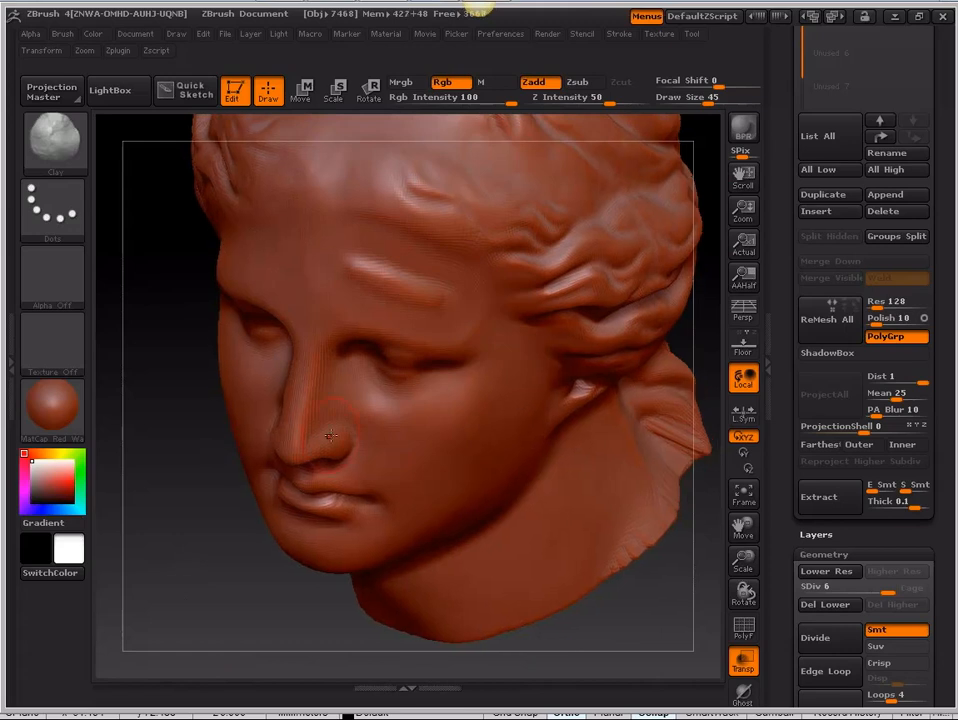
{"action": "mouse_move", "coordinate": [648, 609]}
{"action": "left_mouse_down"}
{"action": "mouse_move", "coordinate": [656, 594]}
{"action": "mouse_move", "coordinate": [655, 606]}
{"action": "mouse_move", "coordinate": [640, 601]}
{"action": "mouse_move", "coordinate": [627, 580]}
{"action": "left_mouse_up"}
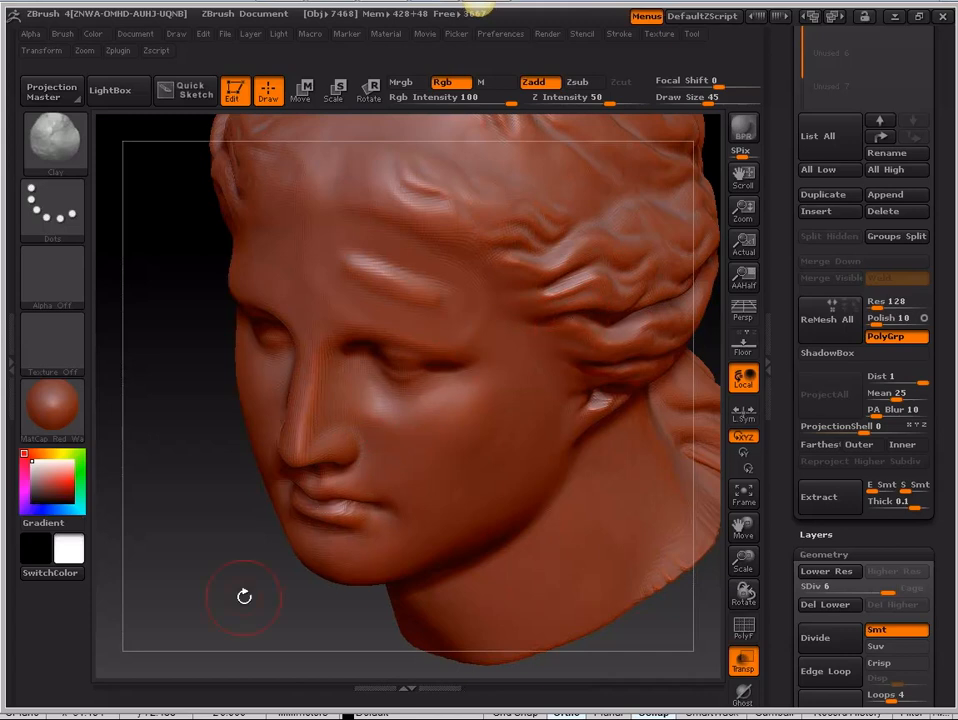
{"action": "mouse_move", "coordinate": [244, 590]}
{"action": "left_mouse_down"}
{"action": "mouse_move", "coordinate": [402, 436]}
{"action": "mouse_move", "coordinate": [447, 466]}
{"action": "mouse_move", "coordinate": [456, 430]}
{"action": "mouse_move", "coordinate": [445, 432]}
{"action": "mouse_move", "coordinate": [493, 463]}
{"action": "mouse_move", "coordinate": [472, 450]}
{"action": "mouse_move", "coordinate": [496, 426]}
{"action": "mouse_move", "coordinate": [479, 485]}
{"action": "left_mouse_up"}
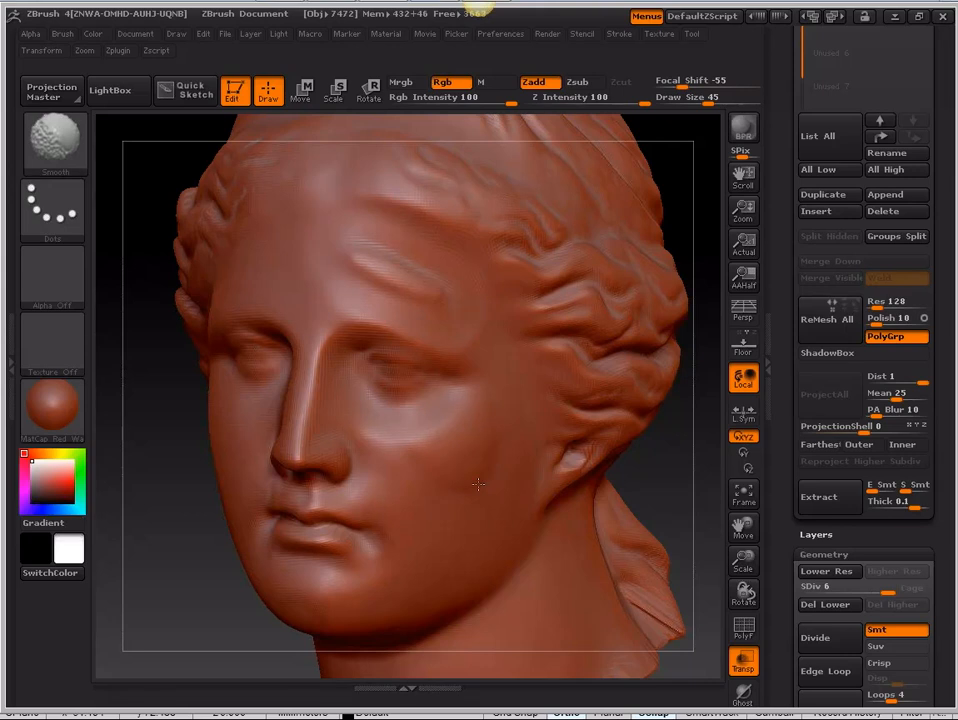
{"action": "mouse_move", "coordinate": [413, 452]}
{"action": "left_mouse_down"}
{"action": "mouse_move", "coordinate": [434, 445]}
{"action": "mouse_move", "coordinate": [430, 456]}
{"action": "mouse_move", "coordinate": [474, 427]}
{"action": "mouse_move", "coordinate": [443, 436]}
{"action": "mouse_move", "coordinate": [462, 439]}
{"action": "mouse_move", "coordinate": [416, 440]}
{"action": "mouse_move", "coordinate": [435, 465]}
{"action": "mouse_move", "coordinate": [467, 463]}
{"action": "mouse_move", "coordinate": [500, 443]}
{"action": "mouse_move", "coordinate": [447, 474]}
{"action": "mouse_move", "coordinate": [490, 467]}
{"action": "left_mouse_up"}
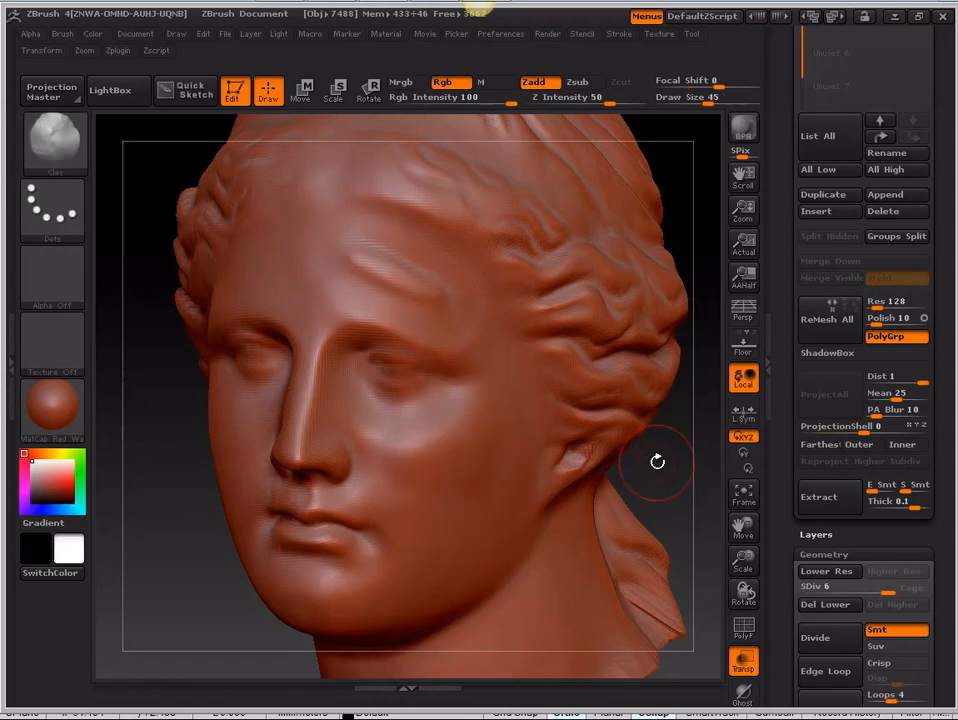
Step: Try curved Stitch1 brush strokes across the cheek and along the jaw, and undo them
{"action": "mouse_move", "coordinate": [659, 465]}
{"action": "left_mouse_down"}
{"action": "mouse_move", "coordinate": [641, 472]}
{"action": "mouse_move", "coordinate": [597, 431]}
{"action": "mouse_move", "coordinate": [605, 471]}
{"action": "left_mouse_up"}
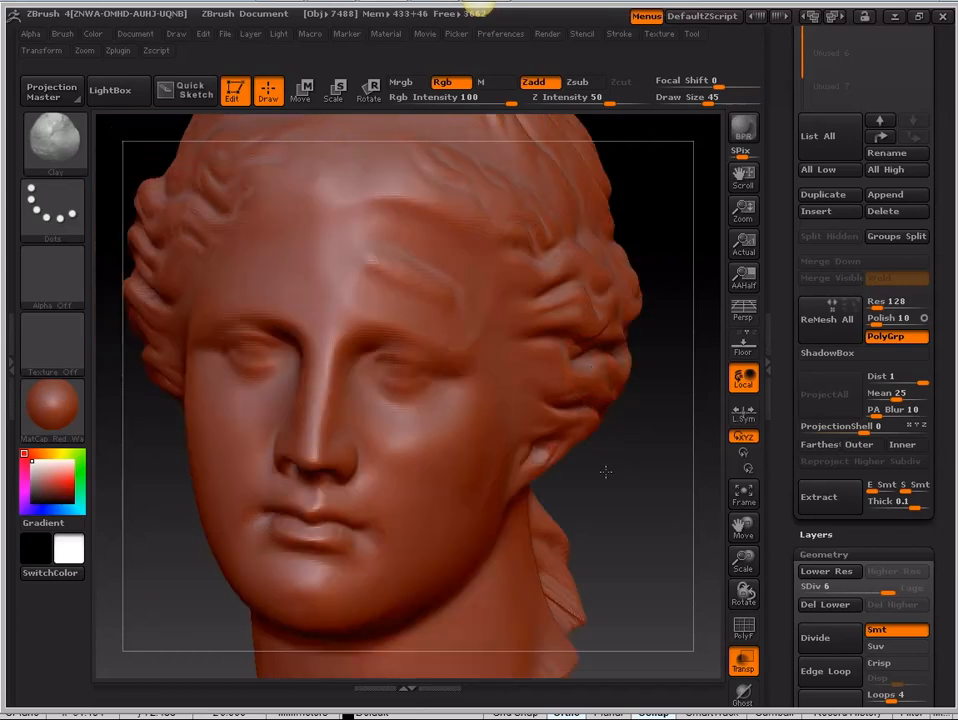
{"action": "key", "text": "space"}
{"action": "left_click", "coordinate": [510, 500]}
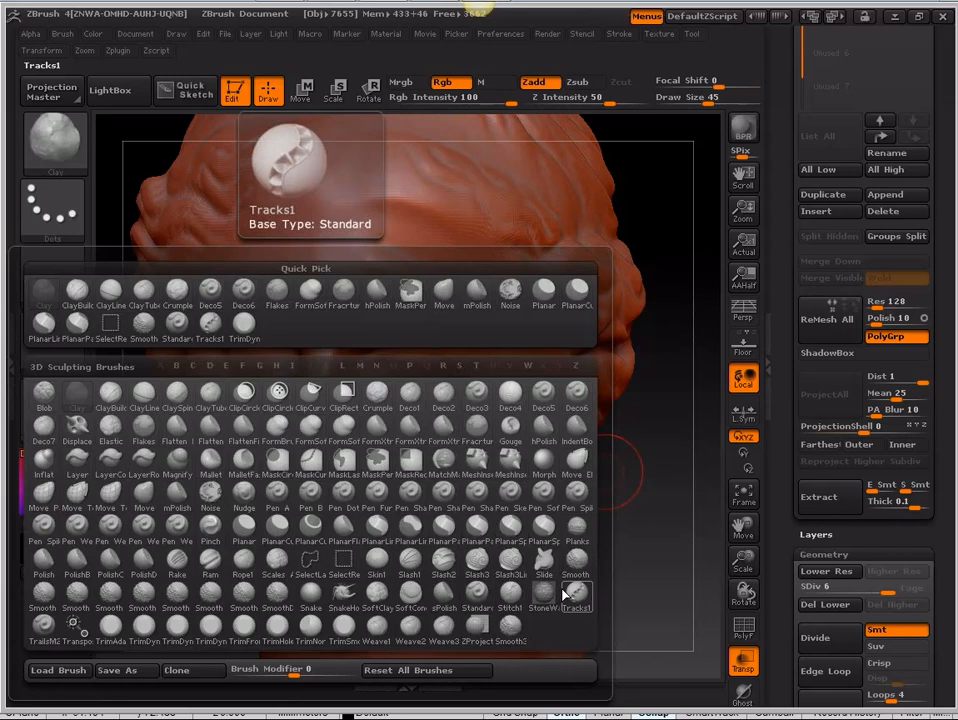
{"action": "left_click", "coordinate": [563, 596]}
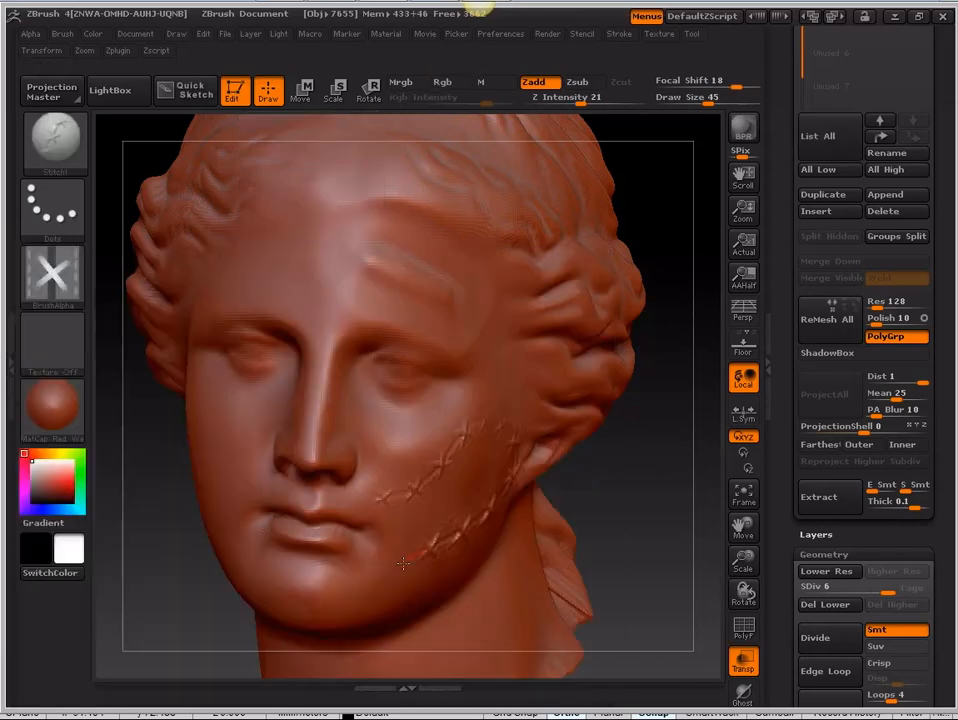
{"action": "left_click_drag", "start_coordinate": [403, 563], "coordinate": [380, 596]}
{"action": "left_click_drag", "start_coordinate": [633, 492], "coordinate": [626, 483]}
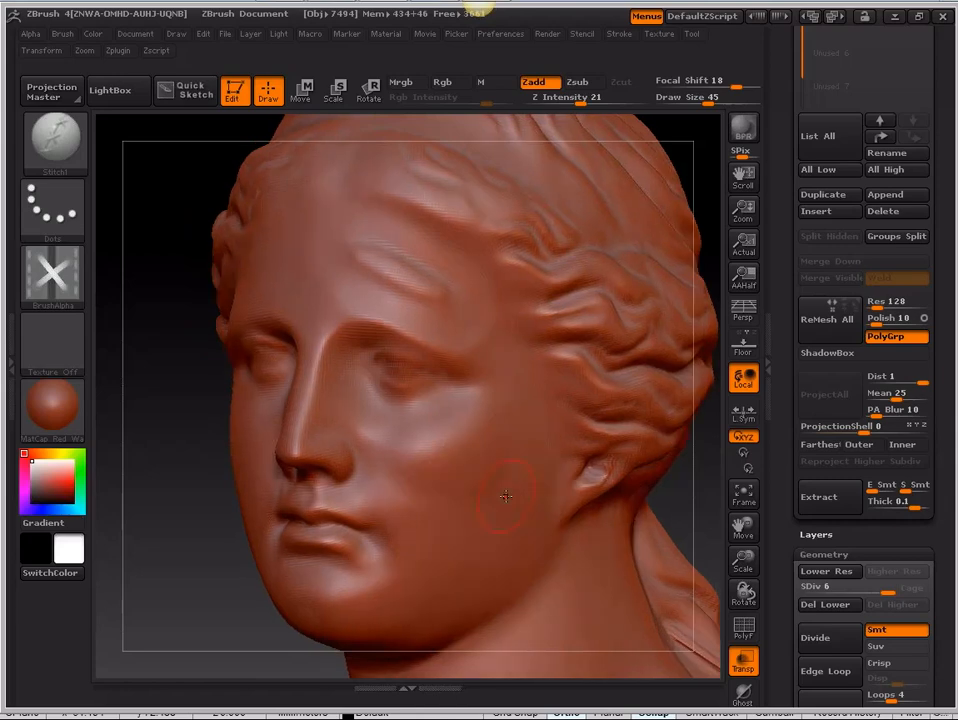
Step: Return to the Clay brush and carve the area between the upper lip and the nose
{"action": "key", "text": "space"}
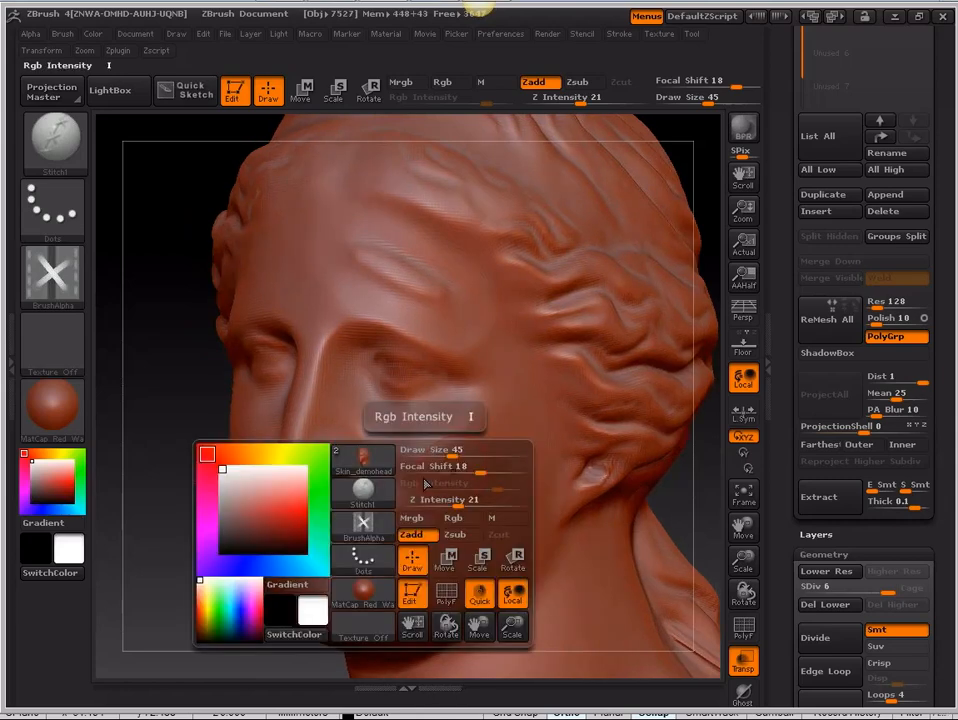
{"action": "left_click", "coordinate": [363, 490]}
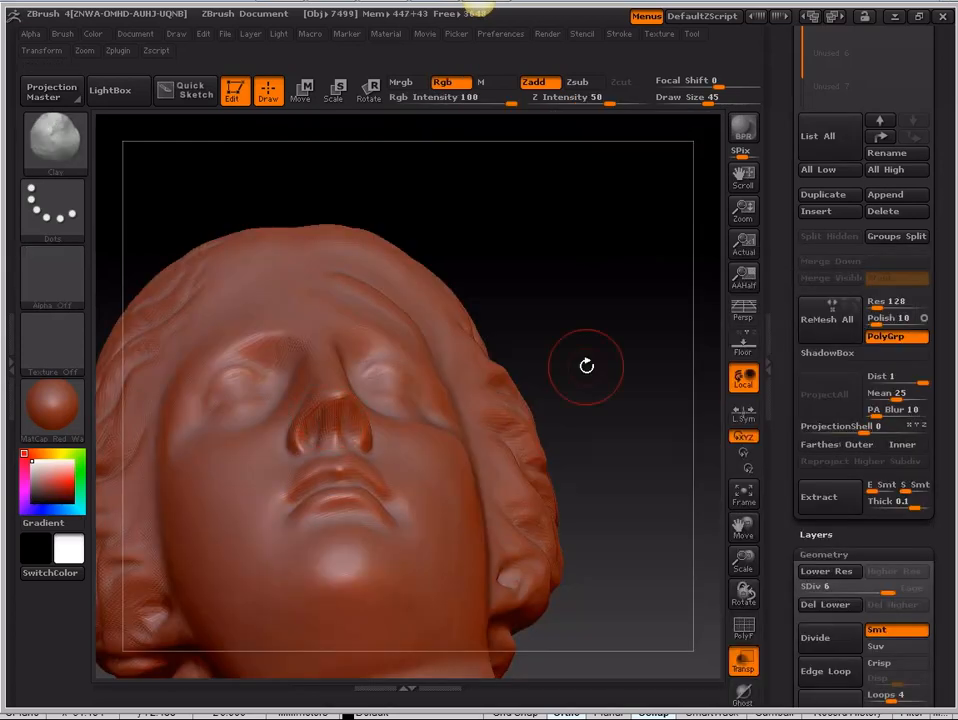
{"action": "left_click_drag", "start_coordinate": [586, 366], "coordinate": [580, 445]}
{"action": "mouse_move", "coordinate": [346, 467]}
{"action": "left_mouse_down", "text": "alt"}
{"action": "mouse_move", "coordinate": [345, 436]}
{"action": "mouse_move", "coordinate": [354, 443]}
{"action": "left_mouse_up", "text": "alt"}
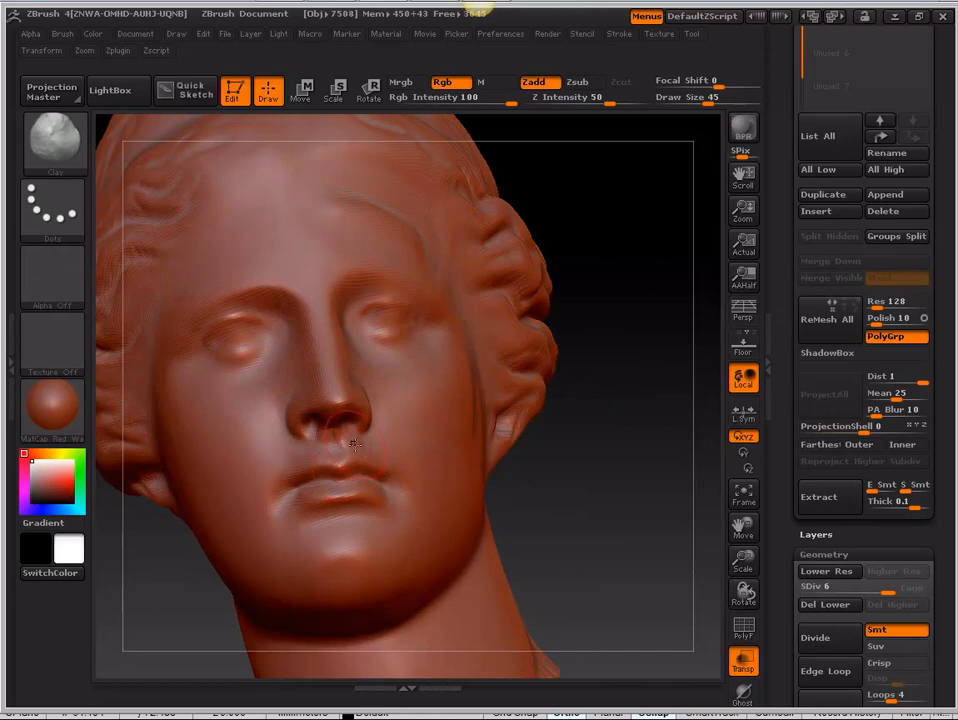
Step: Smooth the underside of the nose around the nostrils from several viewing angles
{"action": "mouse_move", "coordinate": [605, 380]}
{"action": "left_mouse_down"}
{"action": "mouse_move", "coordinate": [325, 410]}
{"action": "mouse_move", "coordinate": [510, 330]}
{"action": "mouse_move", "coordinate": [331, 413]}
{"action": "left_mouse_up"}
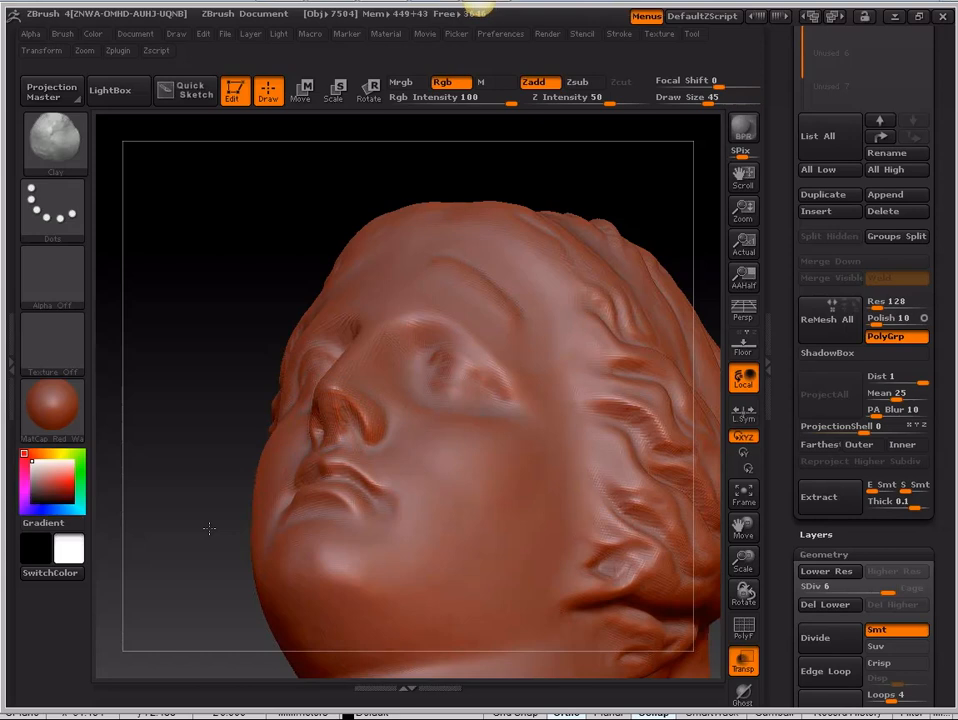
{"action": "left_click_drag", "start_coordinate": [208, 528], "coordinate": [325, 402]}
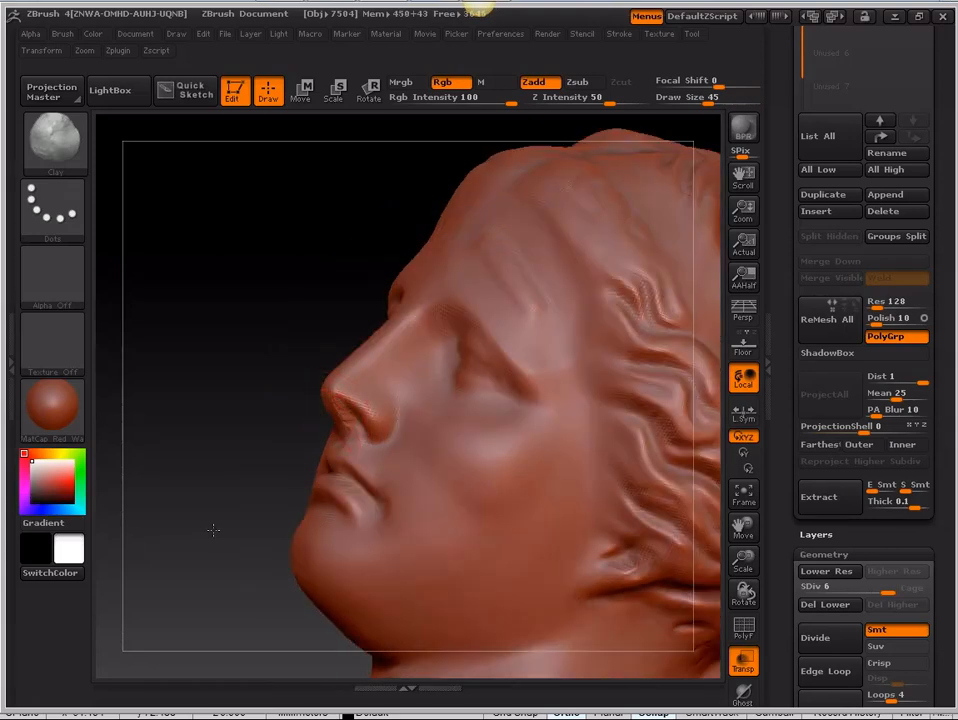
{"action": "left_click_drag", "start_coordinate": [212, 530], "coordinate": [340, 405]}
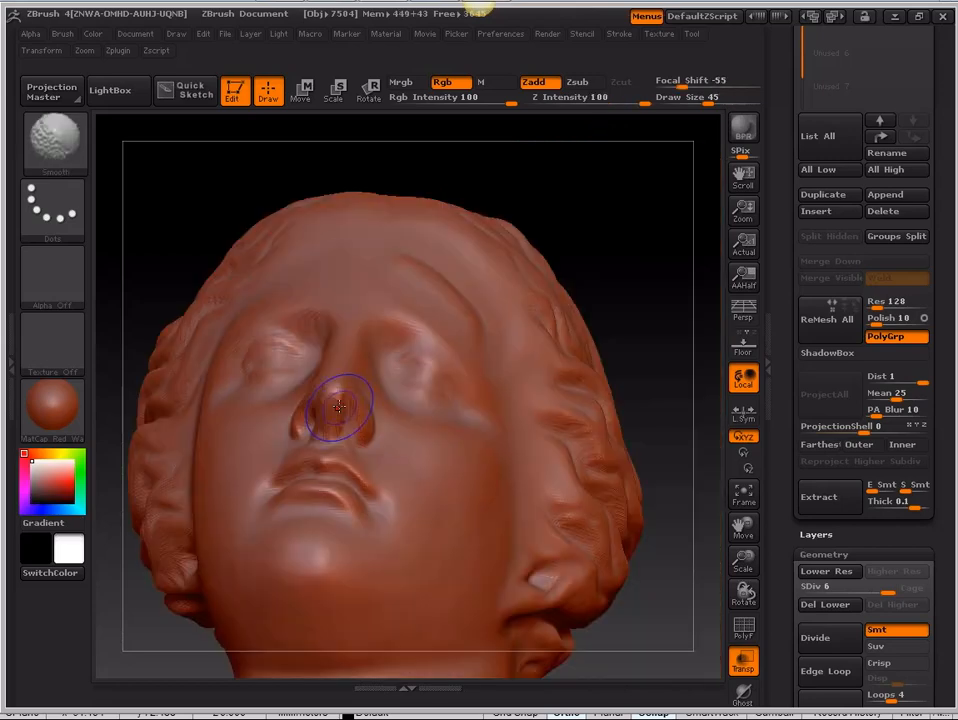
{"action": "mouse_move", "coordinate": [599, 284]}
{"action": "left_mouse_down"}
{"action": "mouse_move", "coordinate": [620, 271]}
{"action": "mouse_move", "coordinate": [559, 374]}
{"action": "mouse_move", "coordinate": [306, 431]}
{"action": "left_mouse_up"}
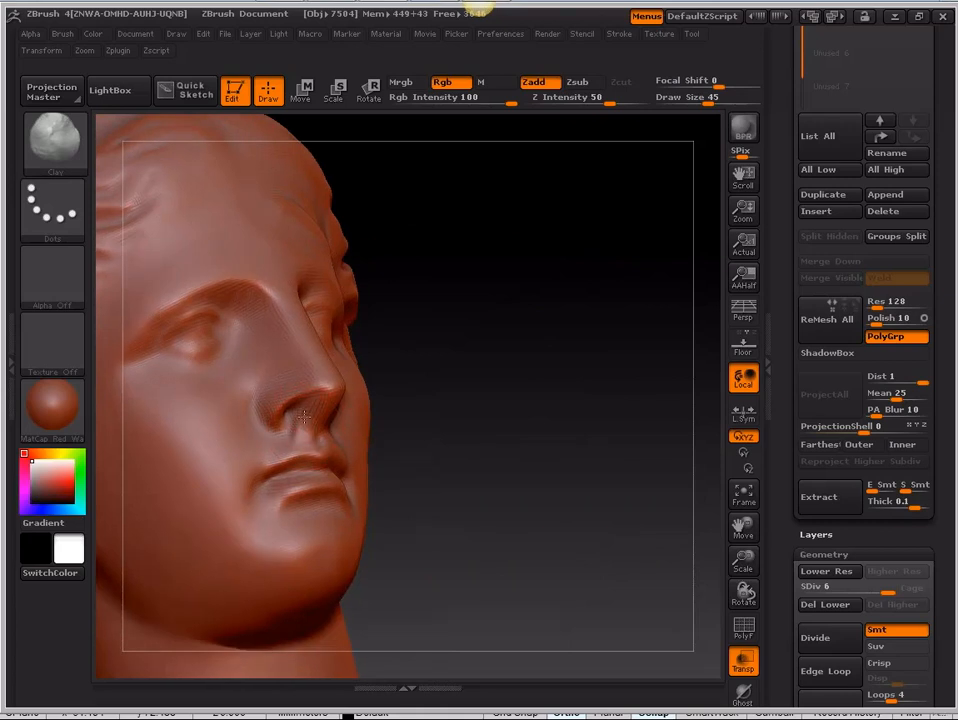
{"action": "key", "text": "shift"}
{"action": "mouse_move", "coordinate": [325, 401]}
{"action": "left_mouse_down"}
{"action": "mouse_move", "coordinate": [312, 386]}
{"action": "mouse_move", "coordinate": [282, 402]}
{"action": "mouse_move", "coordinate": [294, 388]}
{"action": "mouse_move", "coordinate": [308, 396]}
{"action": "left_mouse_up"}
{"action": "left_click_drag", "start_coordinate": [520, 385], "coordinate": [341, 410]}
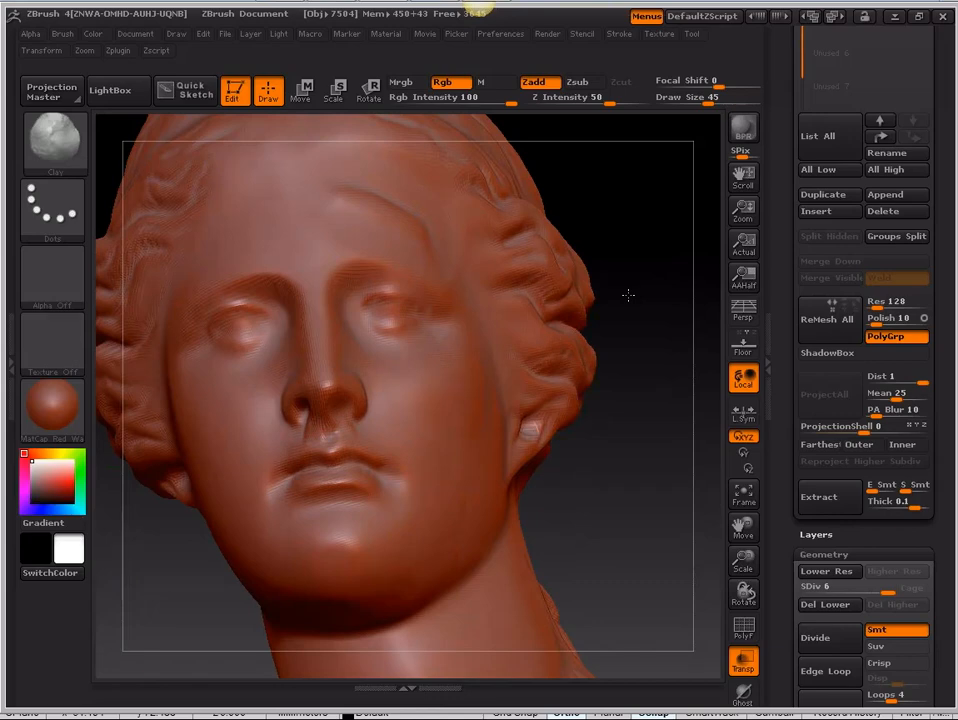
Step: Switch to the Move brush, reduce its draw size to 24, and reshape the nostrils and the base of the nose
{"action": "left_click_drag", "start_coordinate": [628, 295], "coordinate": [305, 353]}
{"action": "key", "text": "space"}
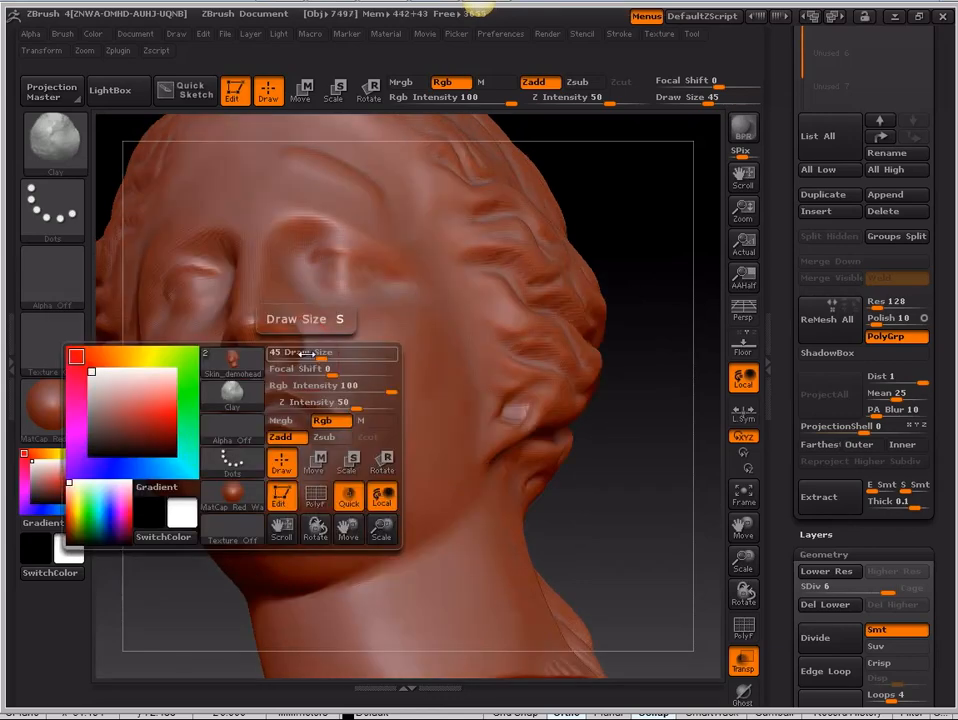
{"action": "key", "text": "b"}
{"action": "key", "text": "m"}
{"action": "key", "text": "v"}
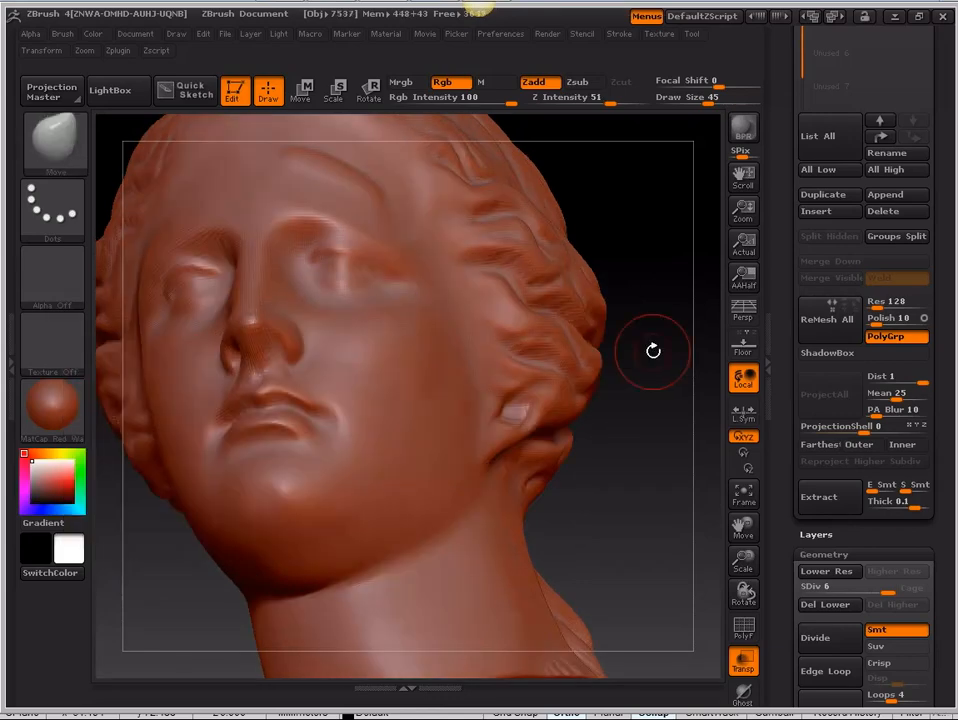
{"action": "left_click_drag", "start_coordinate": [652, 350], "coordinate": [277, 360]}
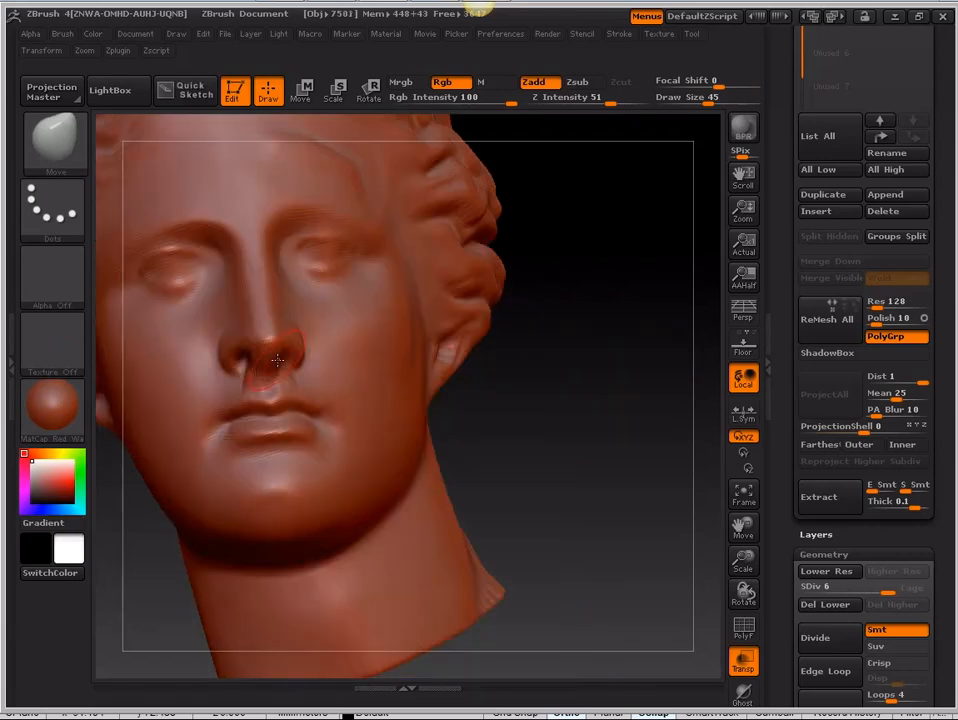
{"action": "key", "text": "space"}
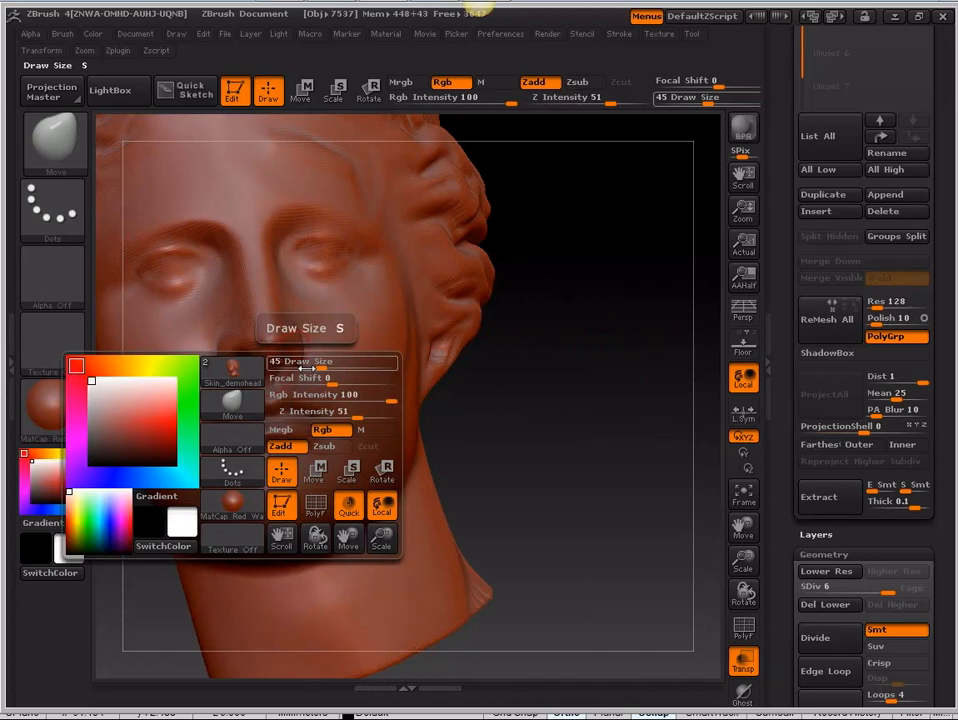
{"action": "left_click", "coordinate": [307, 368]}
{"action": "left_click_drag", "start_coordinate": [517, 400], "coordinate": [514, 356]}
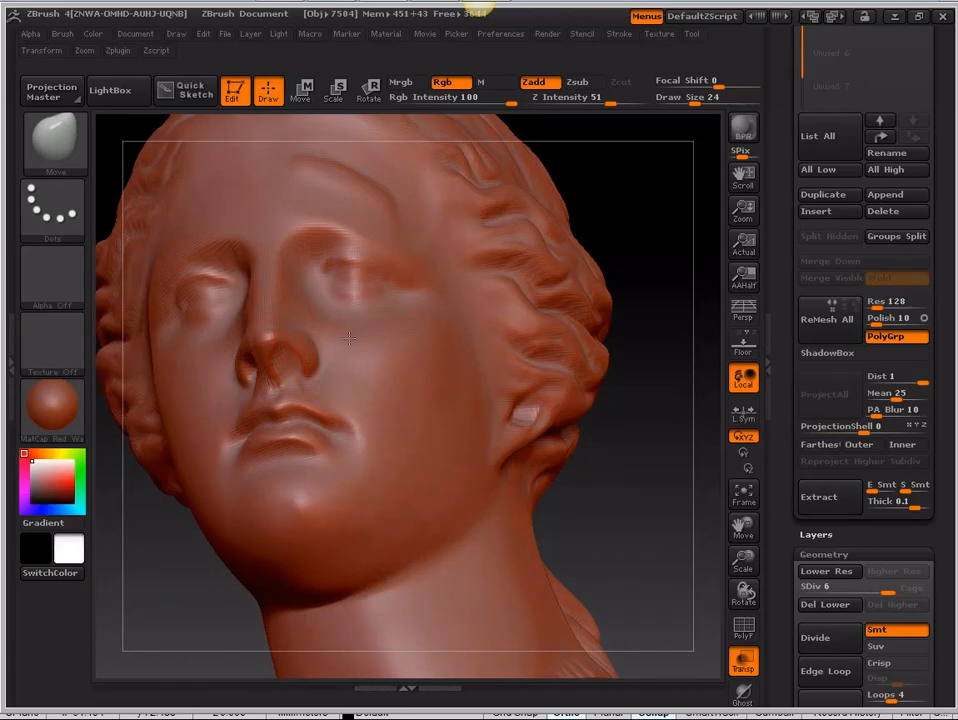
Step: Return to the Clay brush and sculpt the nostril wing and underside of the nose from several viewing angles
{"action": "key", "text": "b"}
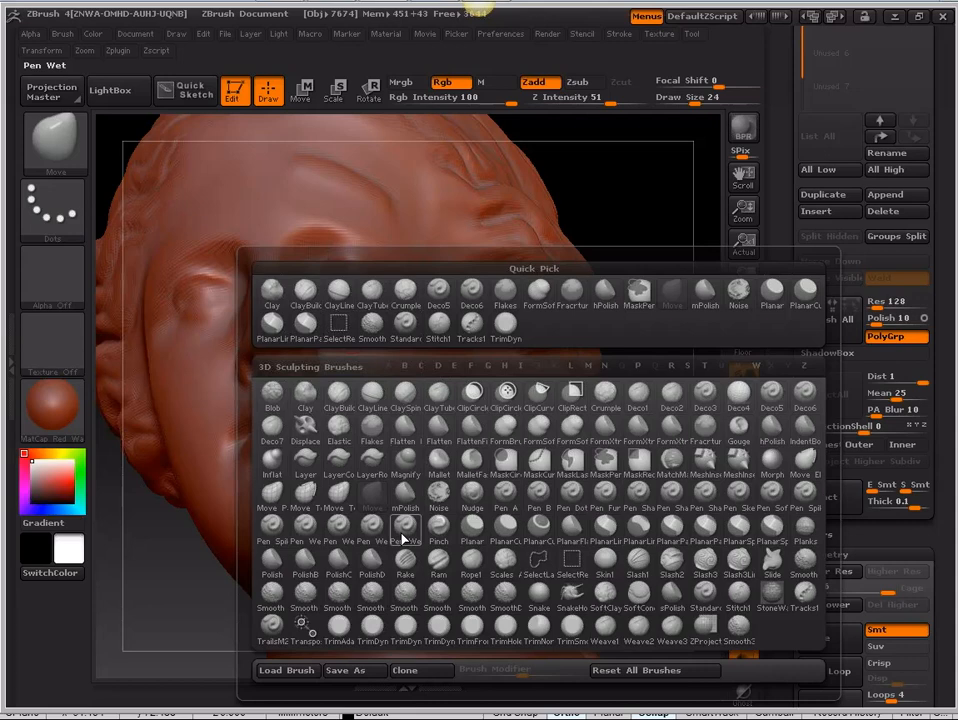
{"action": "left_click", "coordinate": [305, 395]}
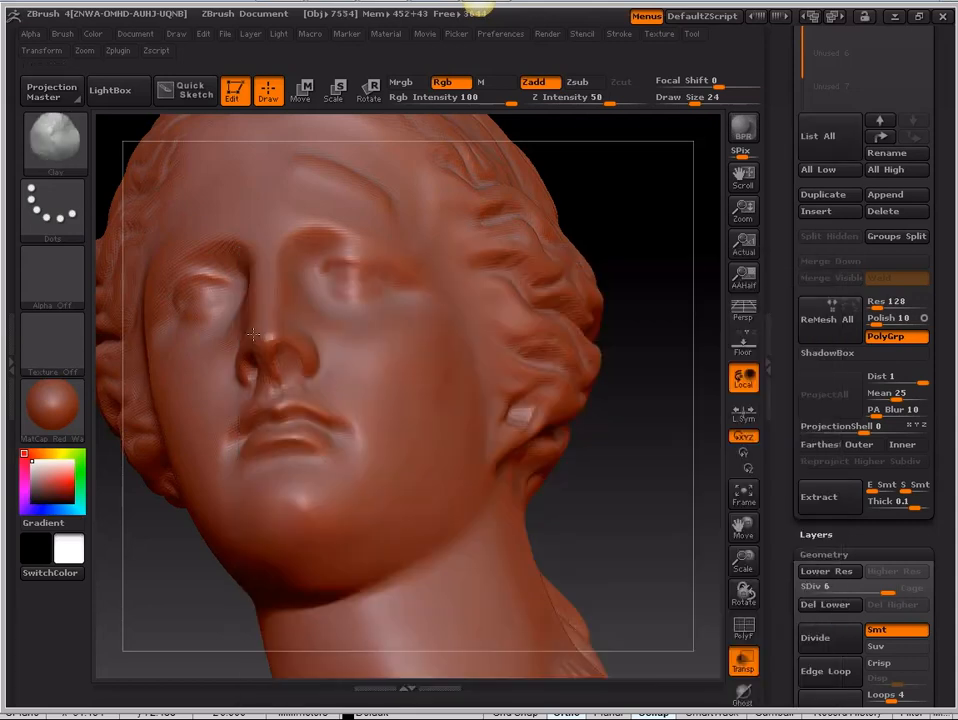
{"action": "mouse_move", "coordinate": [253, 333]}
{"action": "right_mouse_down"}
{"action": "mouse_move", "coordinate": [580, 396]}
{"action": "mouse_move", "coordinate": [292, 343]}
{"action": "right_mouse_up"}
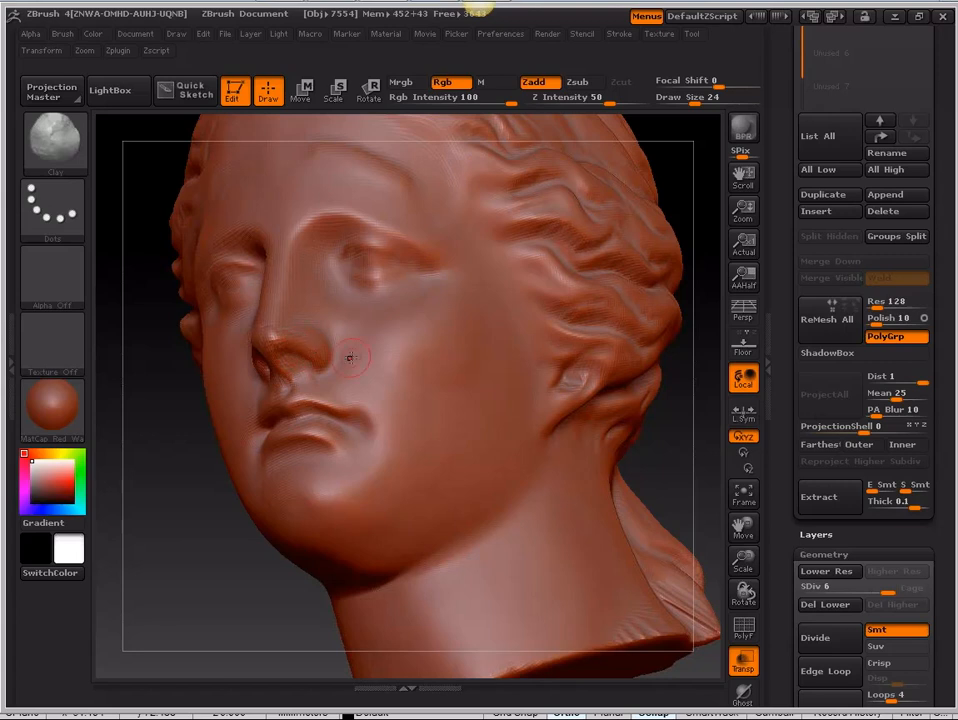
{"action": "mouse_move", "coordinate": [200, 245]}
{"action": "right_mouse_down"}
{"action": "mouse_move", "coordinate": [217, 570]}
{"action": "mouse_move", "coordinate": [261, 440]}
{"action": "right_mouse_up"}
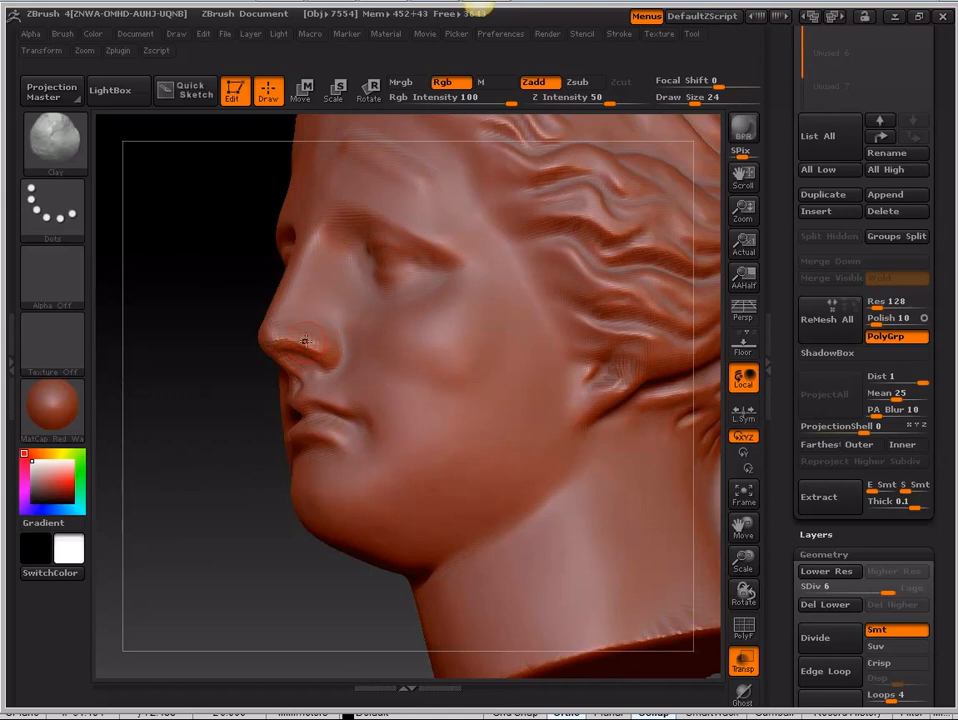
{"action": "mouse_move", "coordinate": [245, 460]}
{"action": "left_mouse_down"}
{"action": "mouse_move", "coordinate": [230, 456]}
{"action": "mouse_move", "coordinate": [291, 363]}
{"action": "left_mouse_up"}
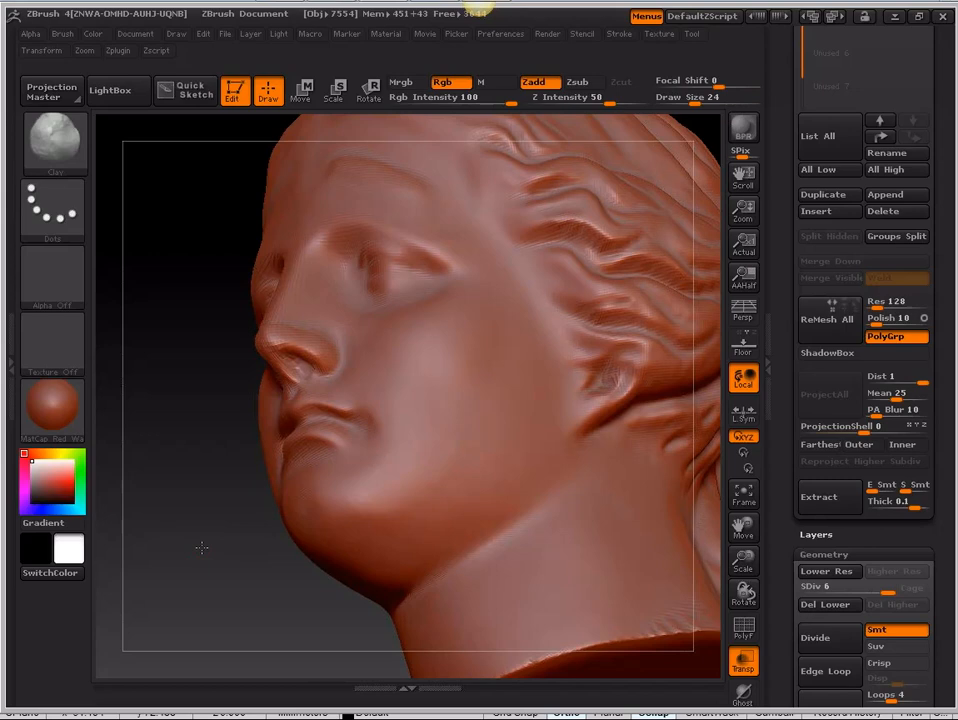
{"action": "left_click_drag", "start_coordinate": [201, 547], "coordinate": [217, 261]}
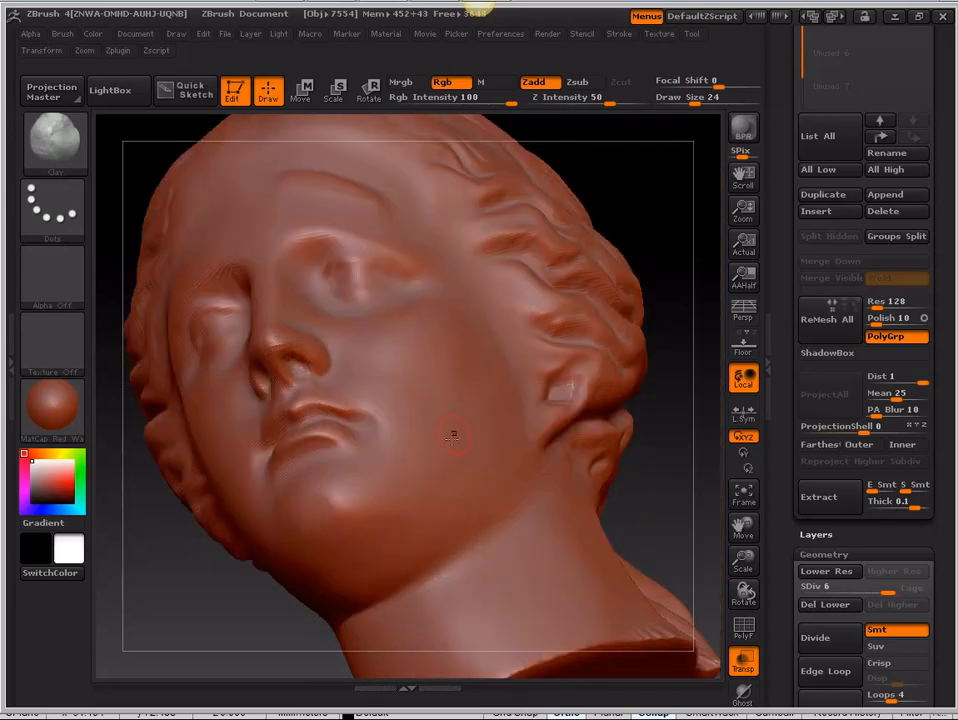
{"action": "mouse_move", "coordinate": [211, 590]}
{"action": "left_mouse_down"}
{"action": "mouse_move", "coordinate": [328, 370]}
{"action": "mouse_move", "coordinate": [338, 376]}
{"action": "left_mouse_up"}
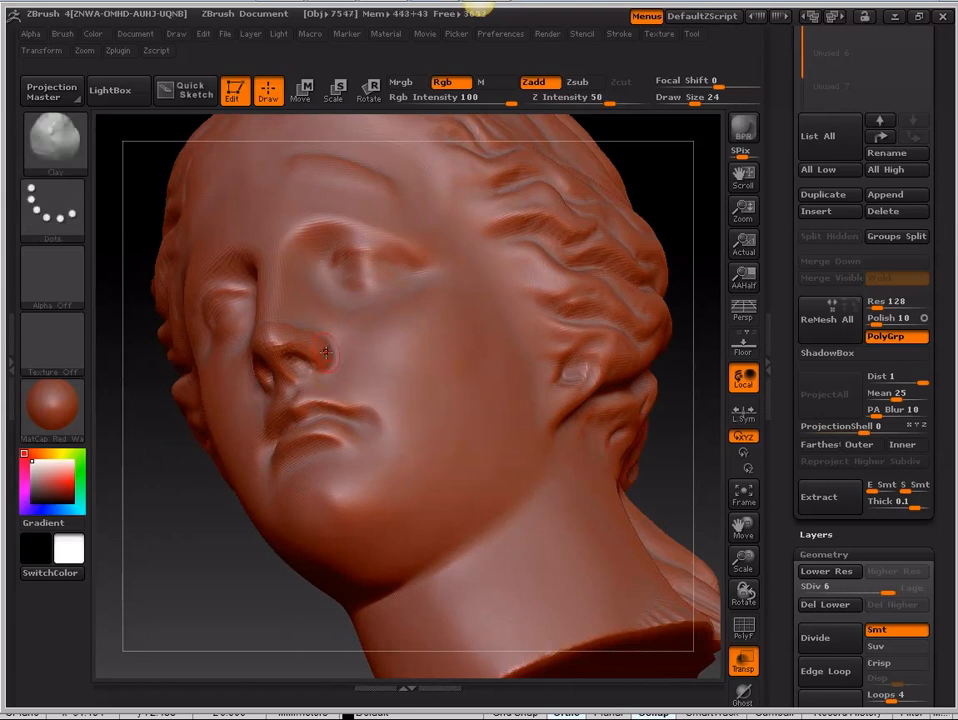
{"action": "mouse_move", "coordinate": [218, 536]}
{"action": "left_mouse_down"}
{"action": "mouse_move", "coordinate": [202, 547]}
{"action": "mouse_move", "coordinate": [240, 262]}
{"action": "left_mouse_up"}
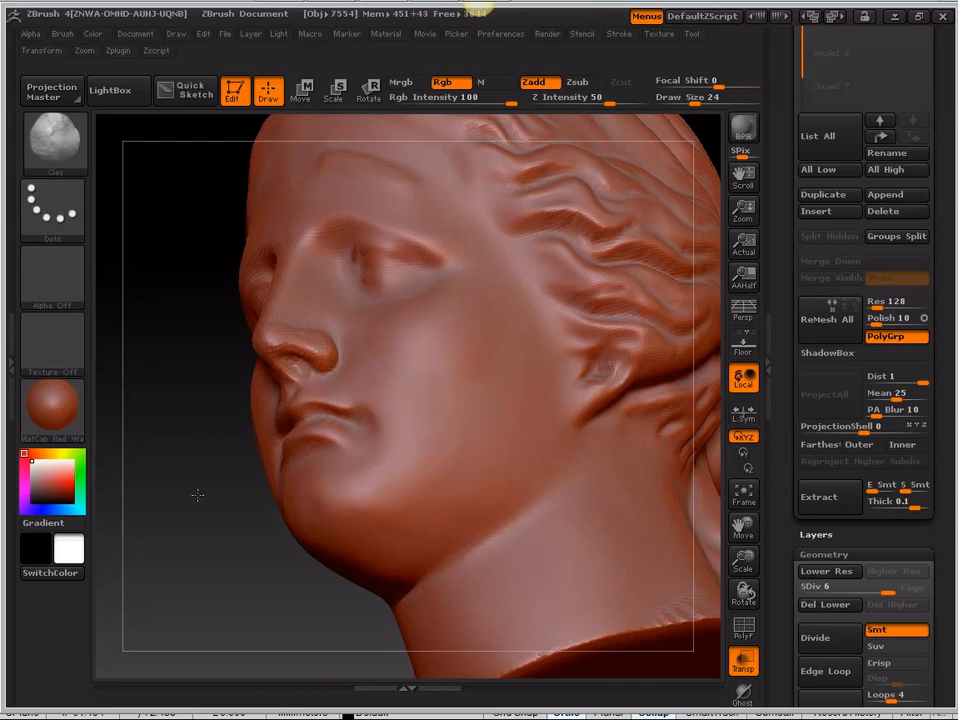
Step: Refine the nose tip with Clay strokes and smooth the nostril opening and the area just beneath it
{"action": "left_click_drag", "start_coordinate": [197, 494], "coordinate": [258, 340]}
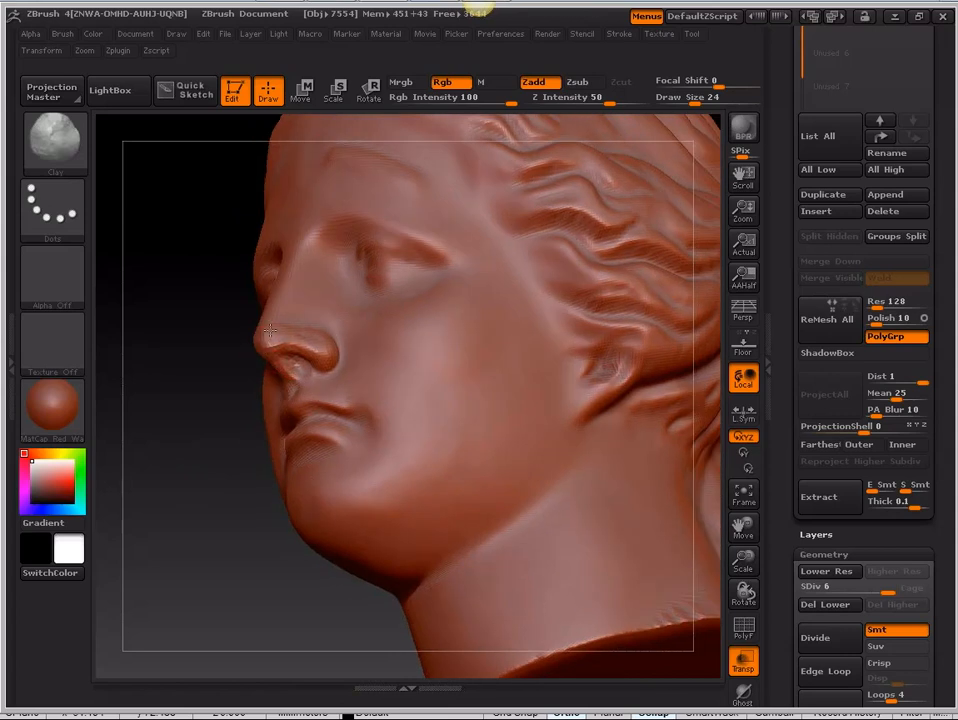
{"action": "mouse_move", "coordinate": [237, 449]}
{"action": "left_mouse_down"}
{"action": "mouse_move", "coordinate": [211, 514]}
{"action": "mouse_move", "coordinate": [269, 332]}
{"action": "left_mouse_up"}
{"action": "left_click_drag", "start_coordinate": [296, 372], "coordinate": [303, 378], "text": "shift"}
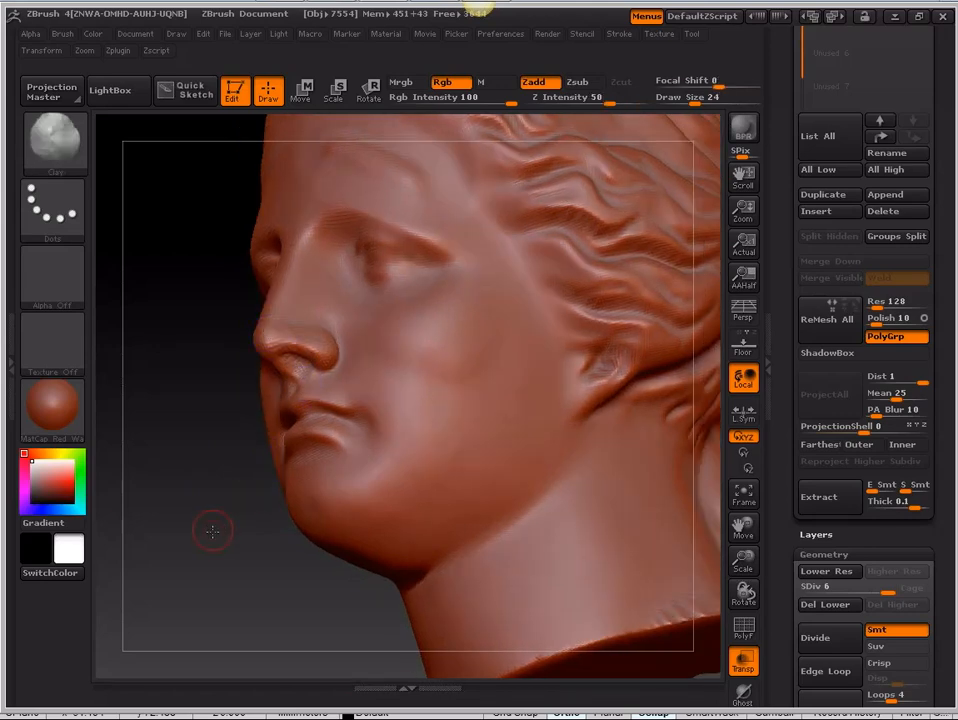
{"action": "left_click_drag", "start_coordinate": [213, 531], "coordinate": [306, 372]}
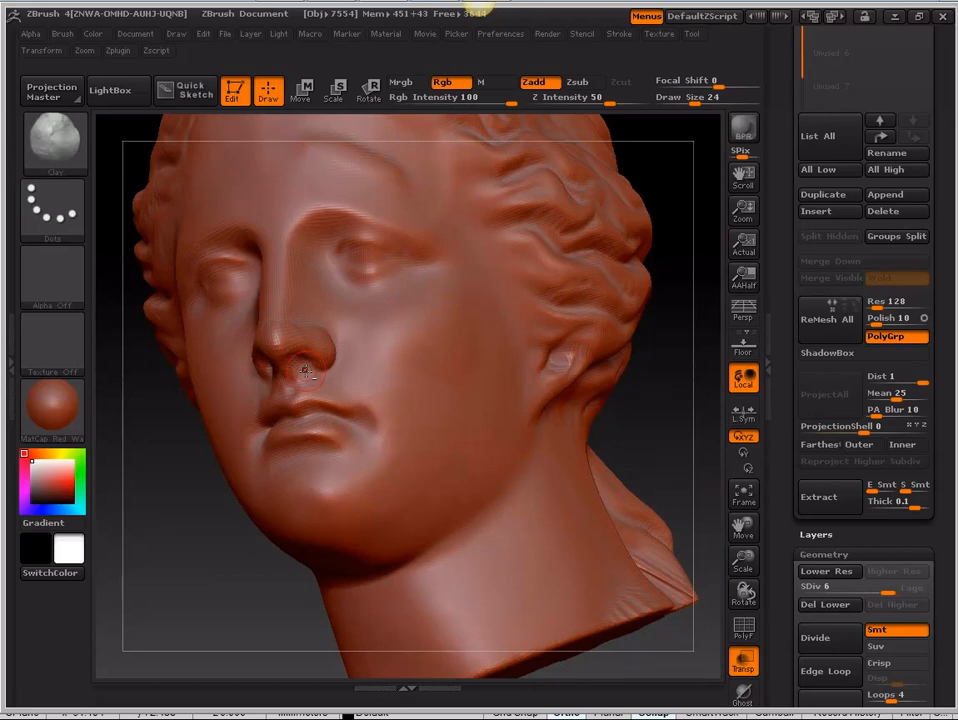
{"action": "left_click_drag", "start_coordinate": [314, 378], "coordinate": [304, 376], "text": "shift"}
{"action": "mouse_move", "coordinate": [229, 571]}
{"action": "left_mouse_down"}
{"action": "mouse_move", "coordinate": [224, 577]}
{"action": "mouse_move", "coordinate": [616, 387]}
{"action": "left_mouse_up"}
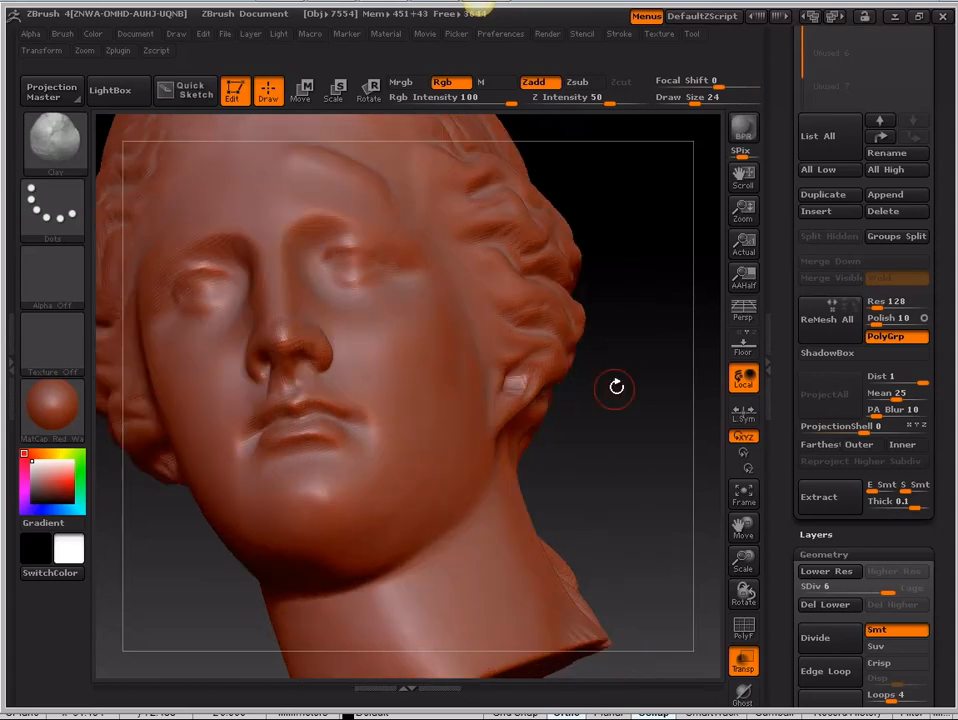
Step: Sharpen the eyelids of both eyes with the Pinch brush and smooth the side of the nose
{"action": "left_click_drag", "start_coordinate": [616, 387], "coordinate": [368, 548]}
{"action": "key", "text": "b"}
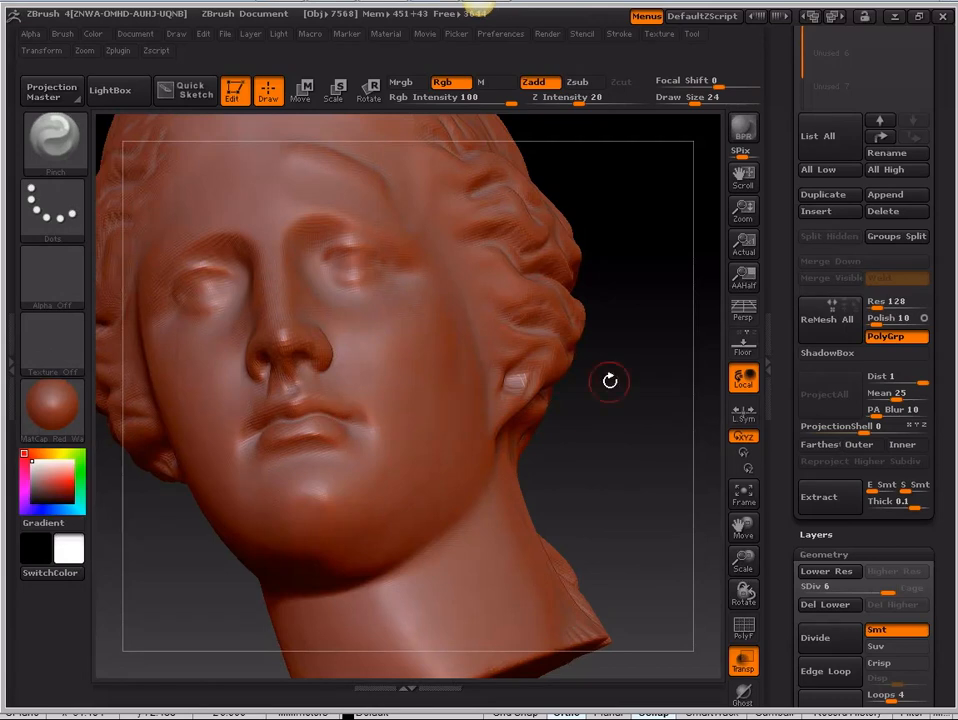
{"action": "mouse_move", "coordinate": [609, 380]}
{"action": "left_mouse_down"}
{"action": "mouse_move", "coordinate": [619, 394]}
{"action": "mouse_move", "coordinate": [477, 432]}
{"action": "left_mouse_up"}
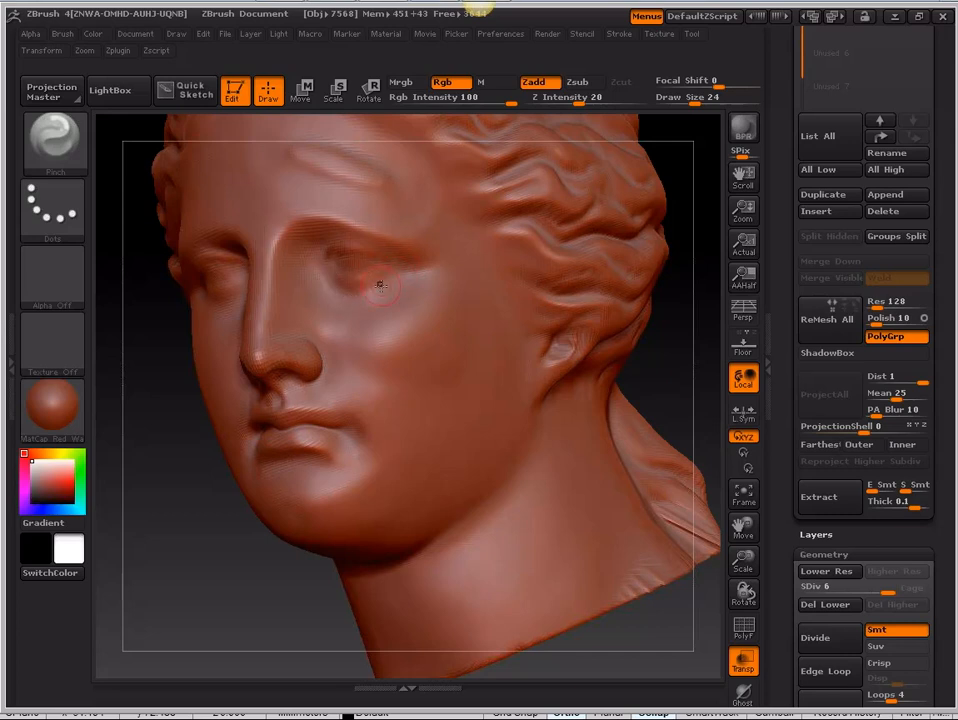
{"action": "mouse_move", "coordinate": [154, 397]}
{"action": "left_mouse_down"}
{"action": "mouse_move", "coordinate": [200, 520]}
{"action": "mouse_move", "coordinate": [353, 246]}
{"action": "mouse_move", "coordinate": [655, 407]}
{"action": "mouse_move", "coordinate": [388, 342]}
{"action": "left_mouse_up"}
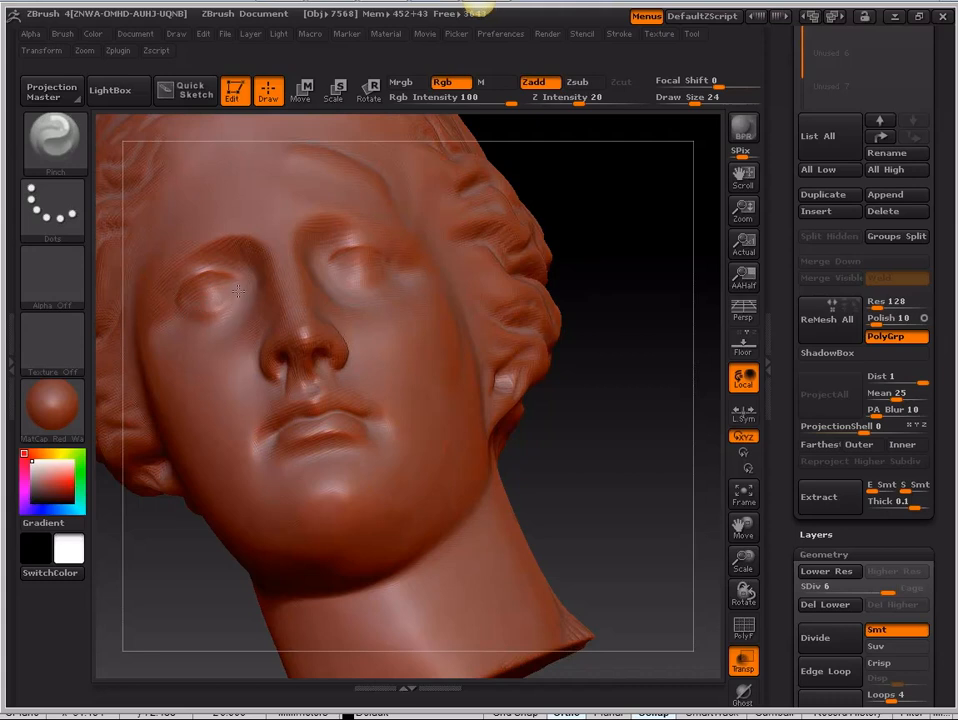
{"action": "mouse_move", "coordinate": [614, 283]}
{"action": "left_mouse_down"}
{"action": "mouse_move", "coordinate": [624, 297]}
{"action": "mouse_move", "coordinate": [374, 281]}
{"action": "left_mouse_up"}
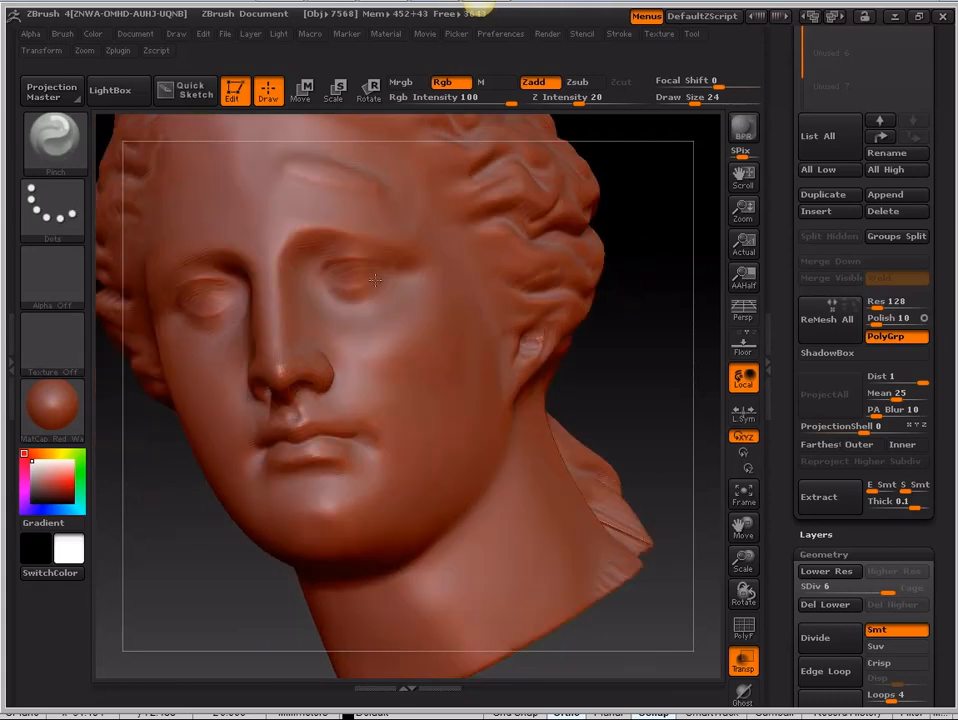
{"action": "mouse_move", "coordinate": [648, 366]}
{"action": "left_mouse_down"}
{"action": "mouse_move", "coordinate": [300, 520]}
{"action": "mouse_move", "coordinate": [267, 546]}
{"action": "mouse_move", "coordinate": [246, 591]}
{"action": "left_mouse_up"}
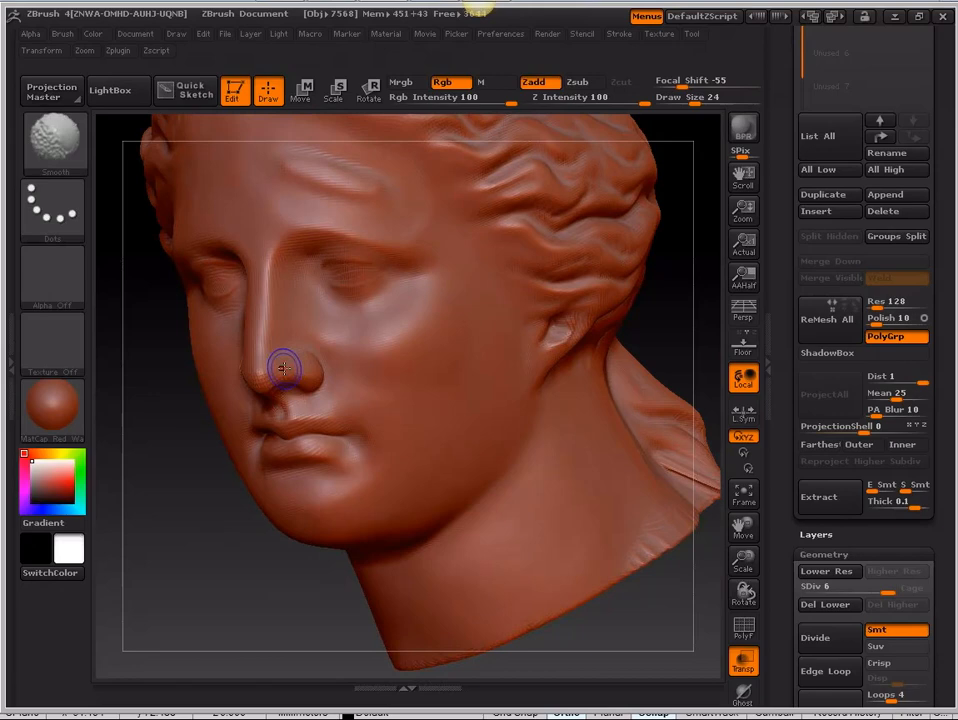
{"action": "mouse_move", "coordinate": [284, 368]}
{"action": "left_mouse_down", "text": "shift"}
{"action": "mouse_move", "coordinate": [301, 389]}
{"action": "mouse_move", "coordinate": [263, 370]}
{"action": "mouse_move", "coordinate": [284, 388]}
{"action": "left_mouse_up", "text": "shift"}
{"action": "mouse_move", "coordinate": [216, 478]}
{"action": "left_mouse_down"}
{"action": "mouse_move", "coordinate": [202, 524]}
{"action": "mouse_move", "coordinate": [186, 520]}
{"action": "left_mouse_up"}
Step: Switch back to the Clay brush and sculpt the opposite nostril and nose underside from front and profile views
{"action": "key", "text": "space"}
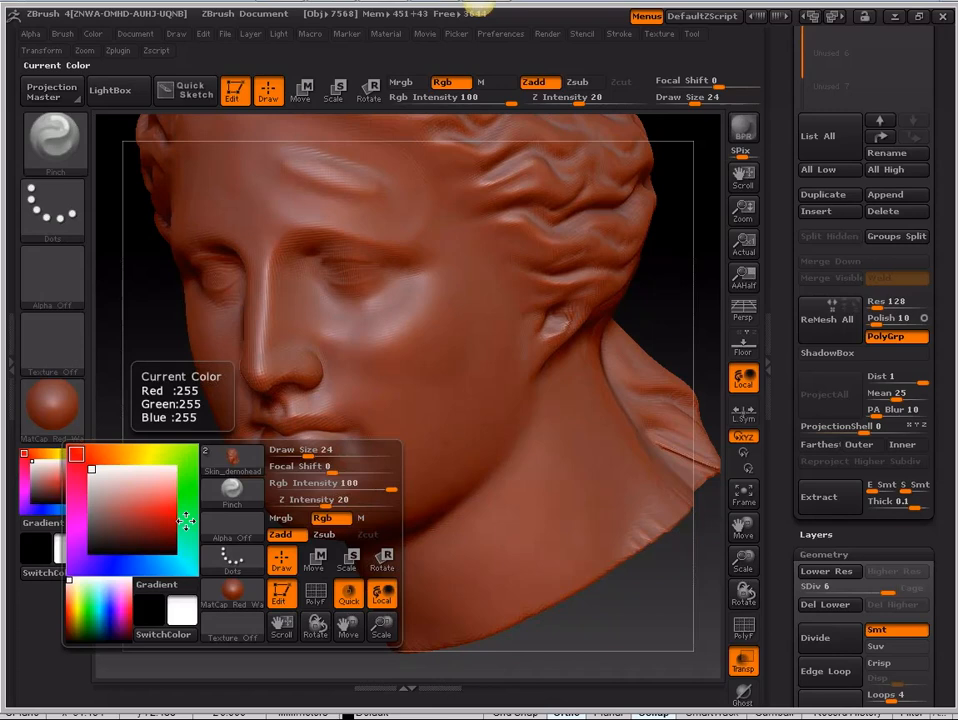
{"action": "left_click", "coordinate": [231, 491]}
{"action": "left_click", "coordinate": [263, 393]}
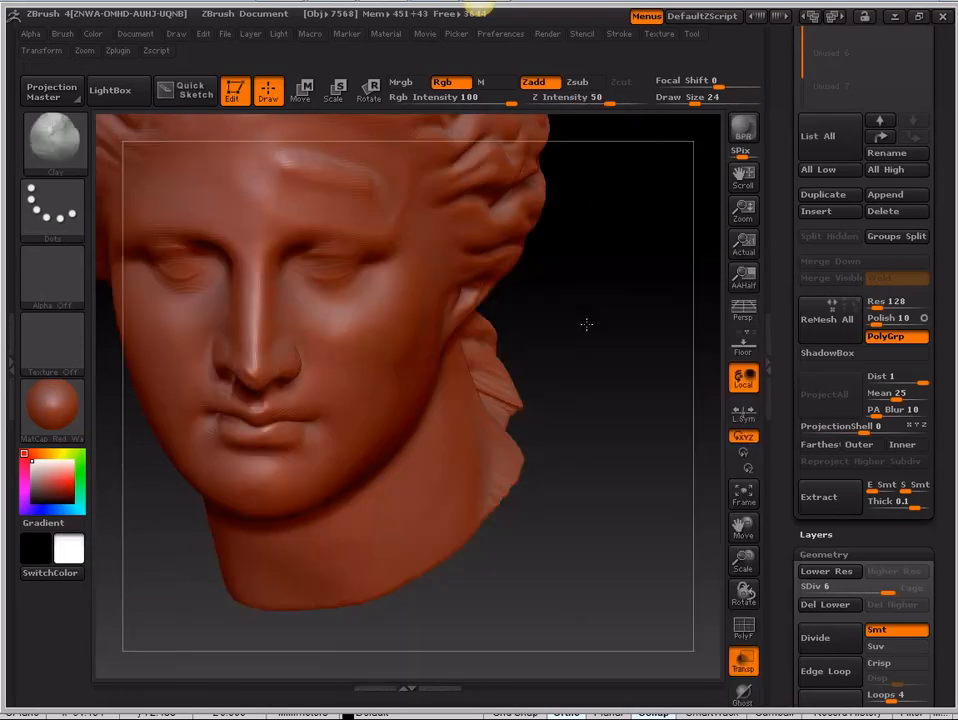
{"action": "left_click_drag", "start_coordinate": [587, 324], "coordinate": [612, 350]}
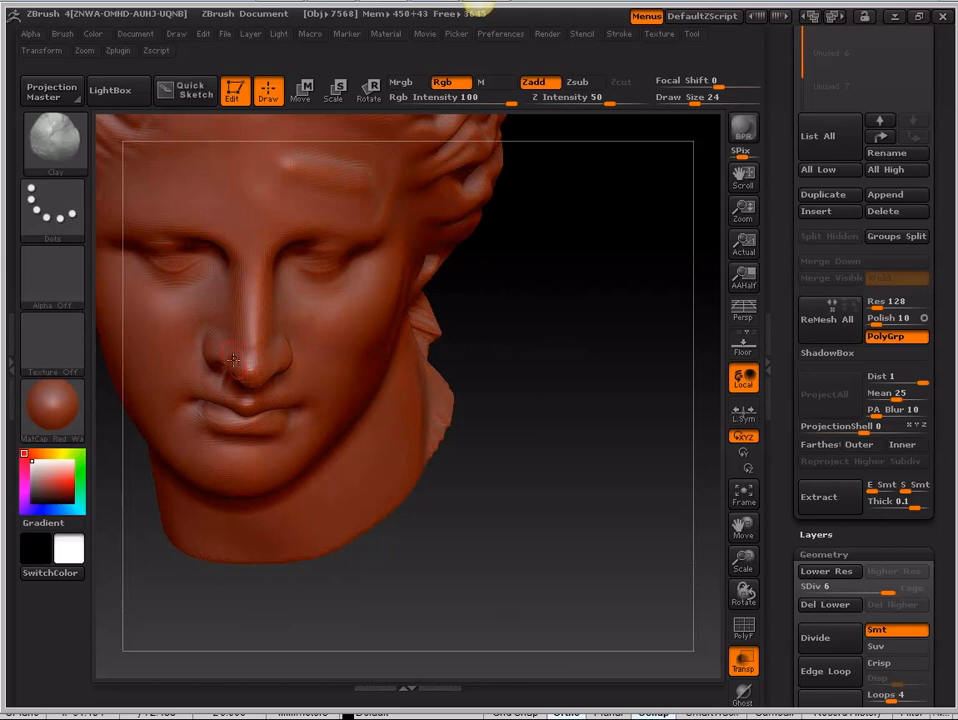
{"action": "mouse_move", "coordinate": [576, 350]}
{"action": "left_mouse_down"}
{"action": "mouse_move", "coordinate": [555, 343]}
{"action": "mouse_move", "coordinate": [557, 267]}
{"action": "mouse_move", "coordinate": [638, 357]}
{"action": "mouse_move", "coordinate": [224, 375]}
{"action": "left_mouse_up"}
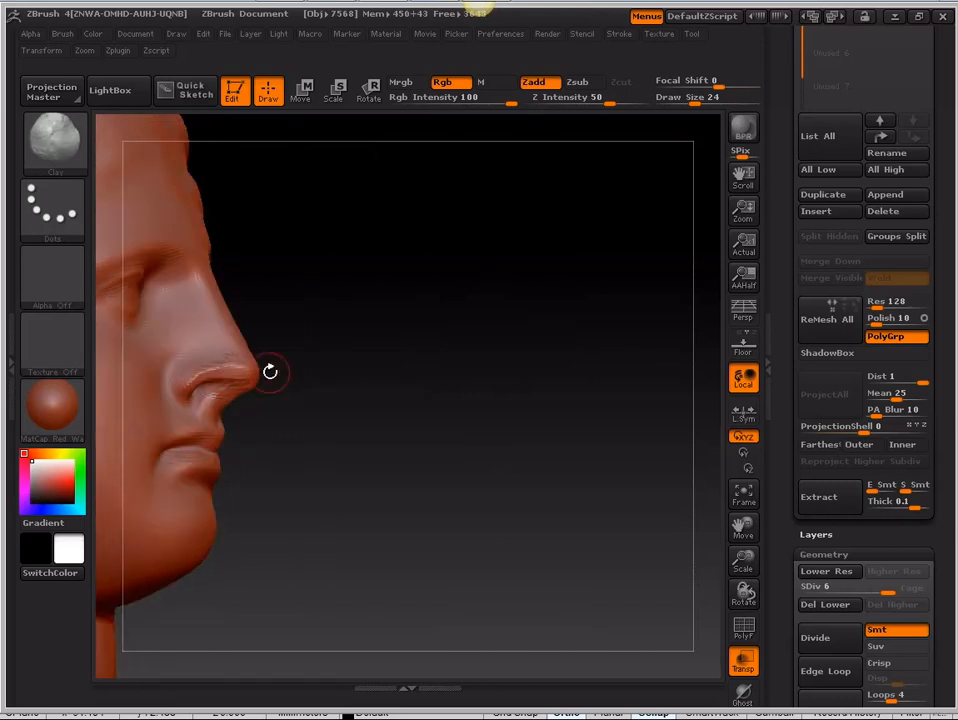
{"action": "key", "text": "shift"}
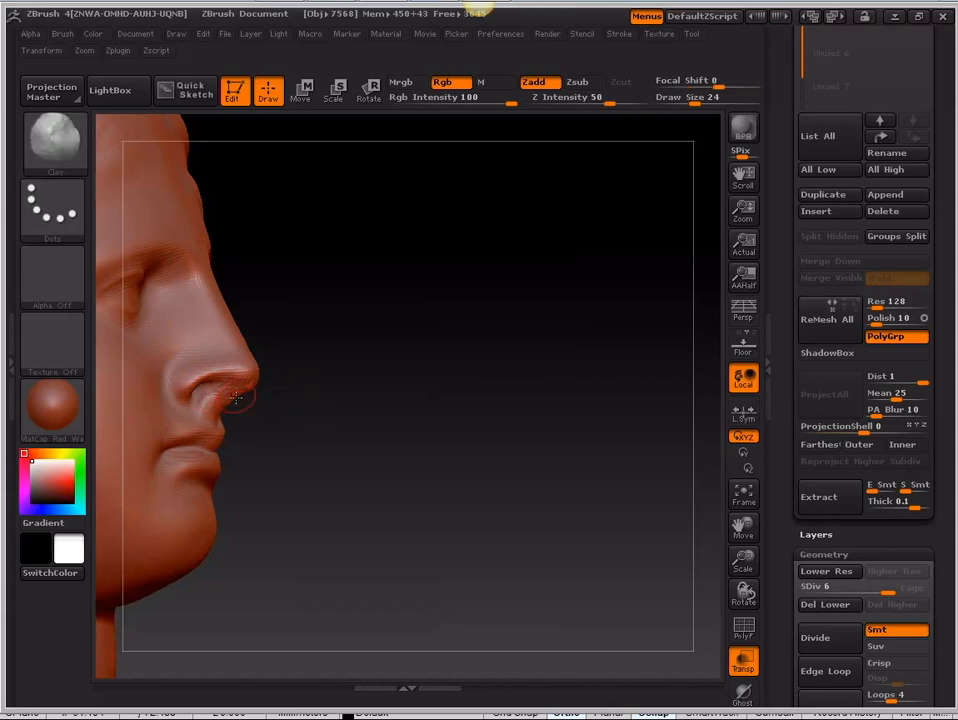
{"action": "mouse_move", "coordinate": [484, 387]}
{"action": "left_mouse_down"}
{"action": "mouse_move", "coordinate": [426, 408]}
{"action": "mouse_move", "coordinate": [225, 362]}
{"action": "left_mouse_up"}
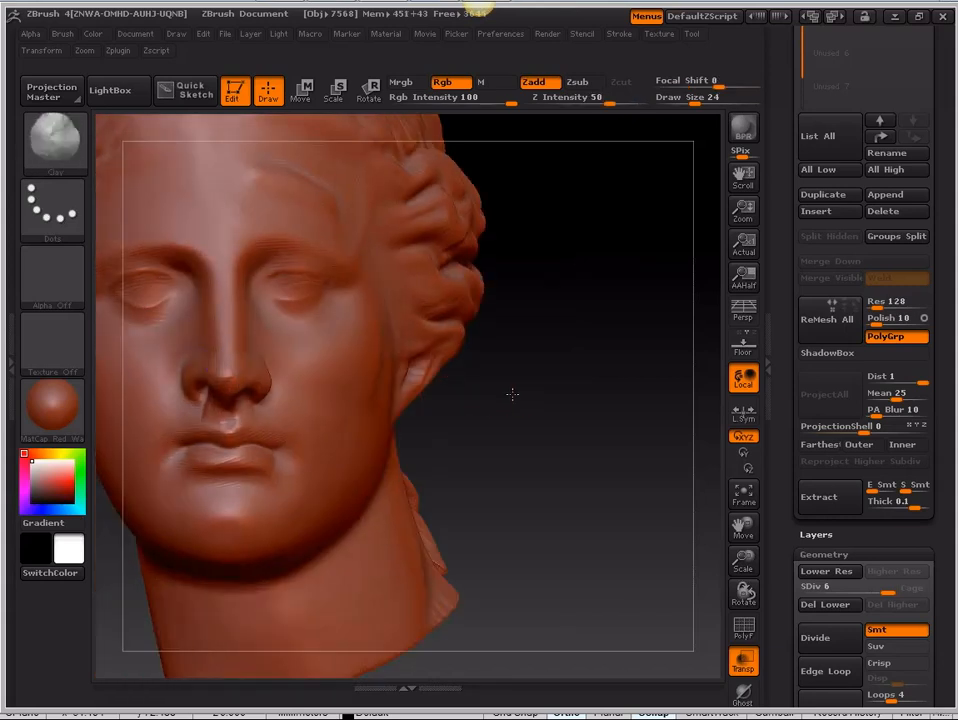
Step: Select the Move brush and adjust the shape of the opposite nostril, checking it from the front
{"action": "mouse_move", "coordinate": [511, 393]}
{"action": "left_mouse_down"}
{"action": "mouse_move", "coordinate": [506, 314]}
{"action": "mouse_move", "coordinate": [530, 382]}
{"action": "mouse_move", "coordinate": [425, 424]}
{"action": "left_mouse_up"}
{"action": "key", "text": "space"}
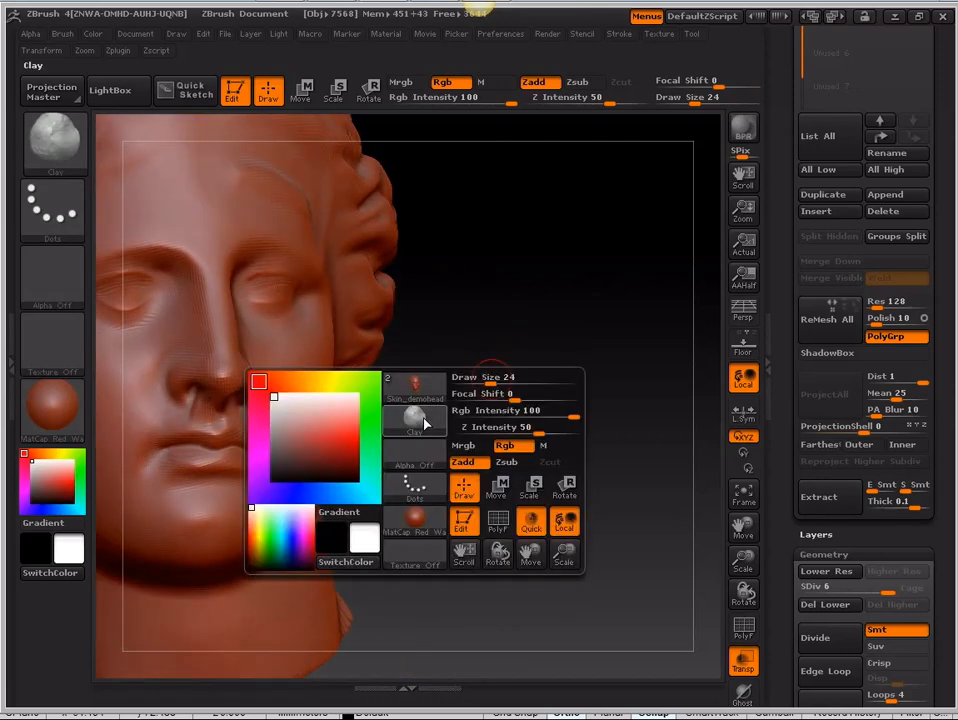
{"action": "left_click", "coordinate": [425, 424]}
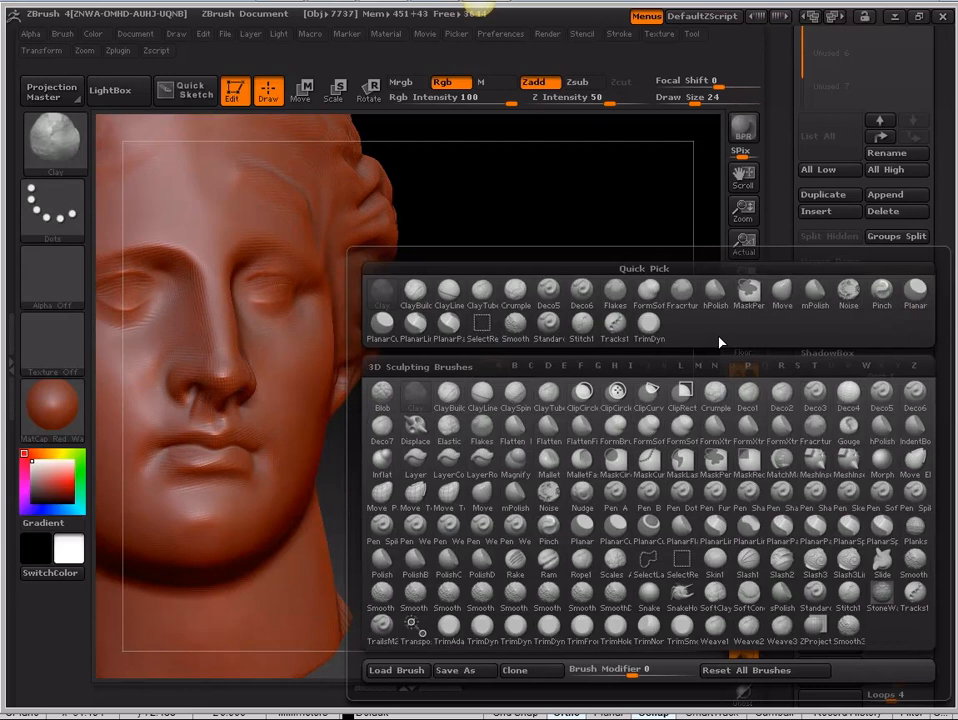
{"action": "left_click", "coordinate": [782, 291]}
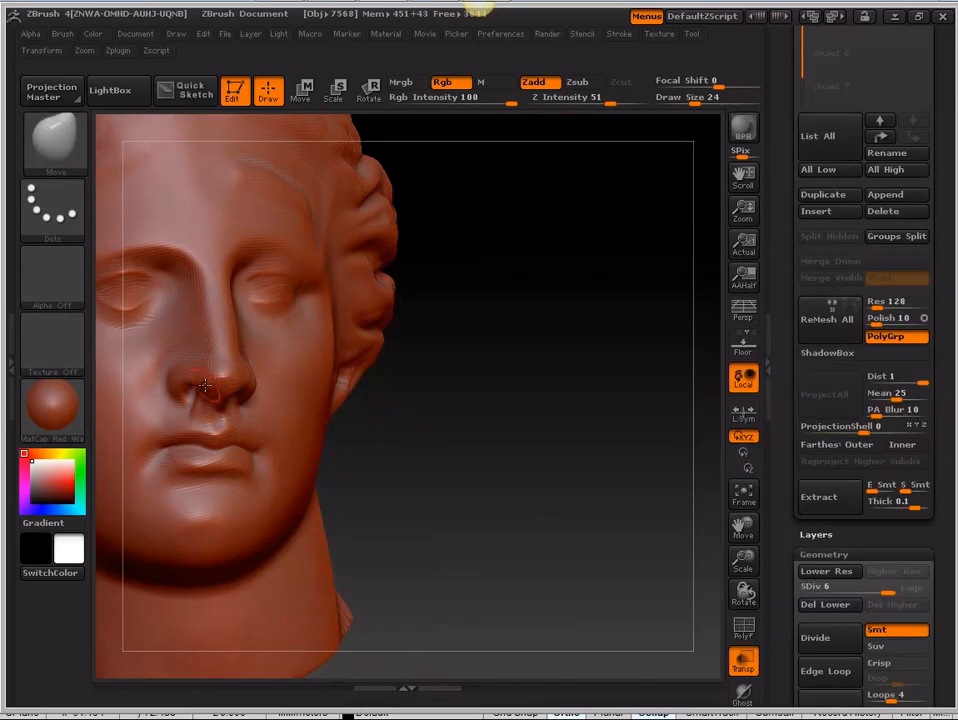
{"action": "left_click_drag", "start_coordinate": [513, 396], "coordinate": [421, 400]}
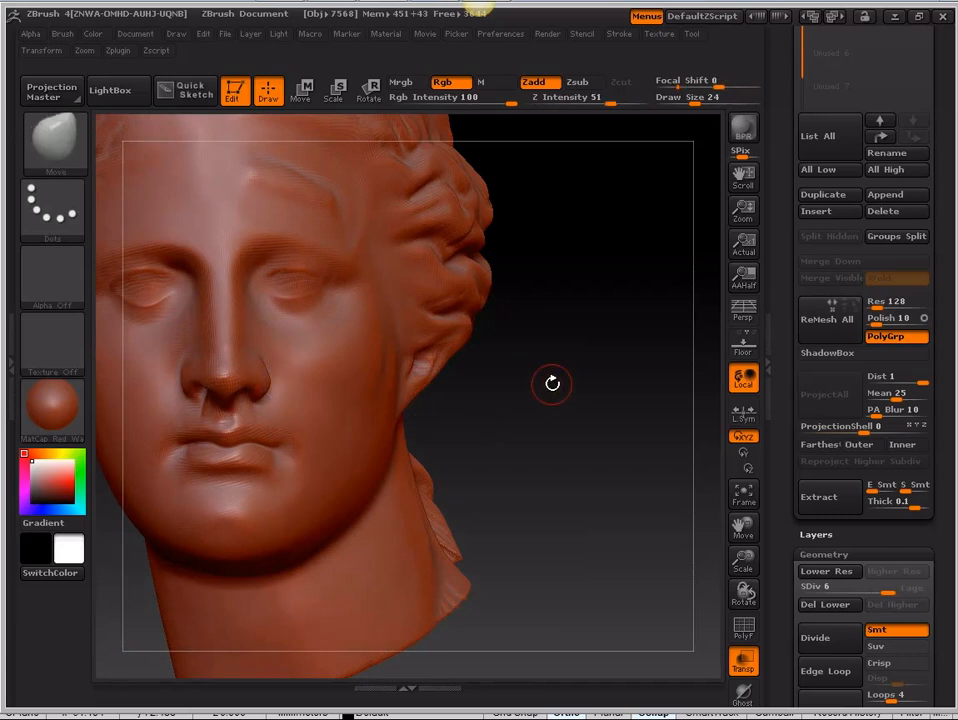
{"action": "left_click_drag", "start_coordinate": [553, 383], "coordinate": [200, 384]}
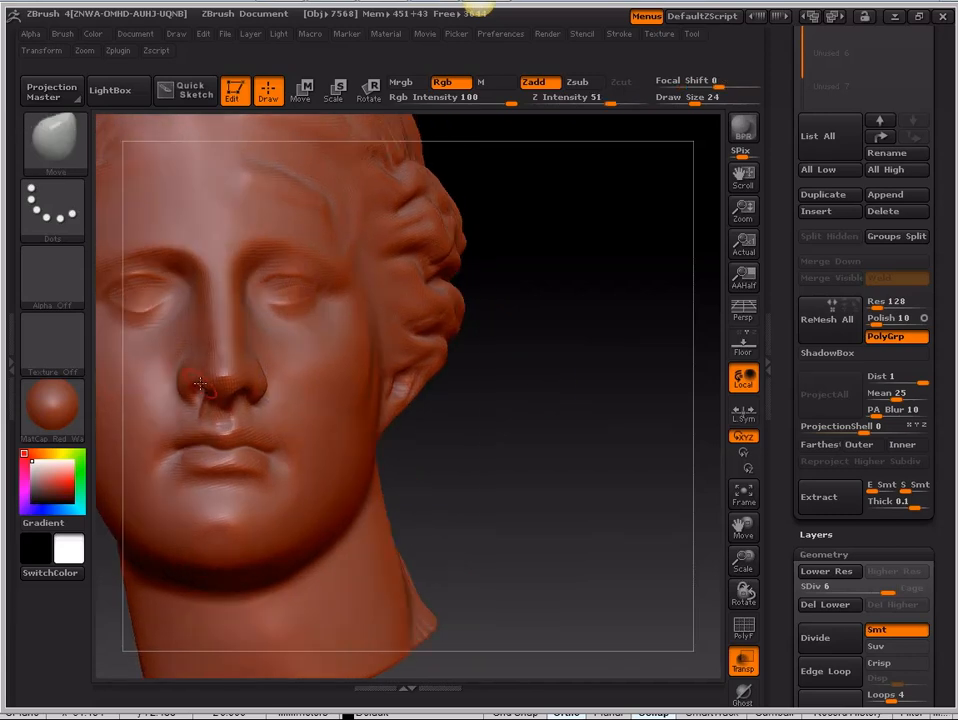
{"action": "left_click_drag", "start_coordinate": [533, 397], "coordinate": [307, 415]}
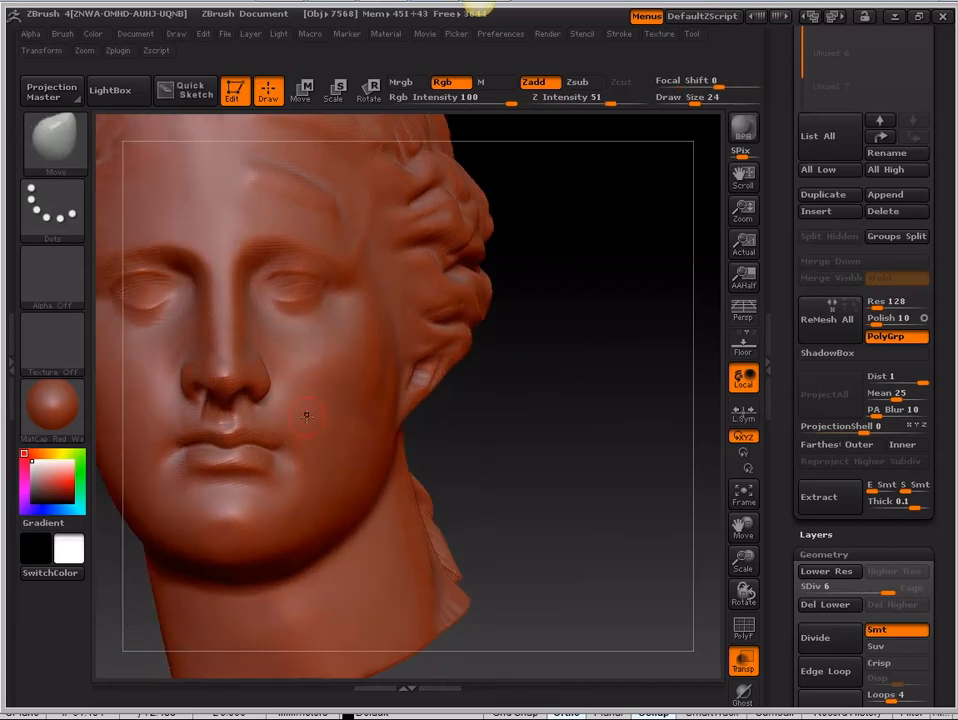
{"action": "left_click_drag", "start_coordinate": [545, 375], "coordinate": [546, 378]}
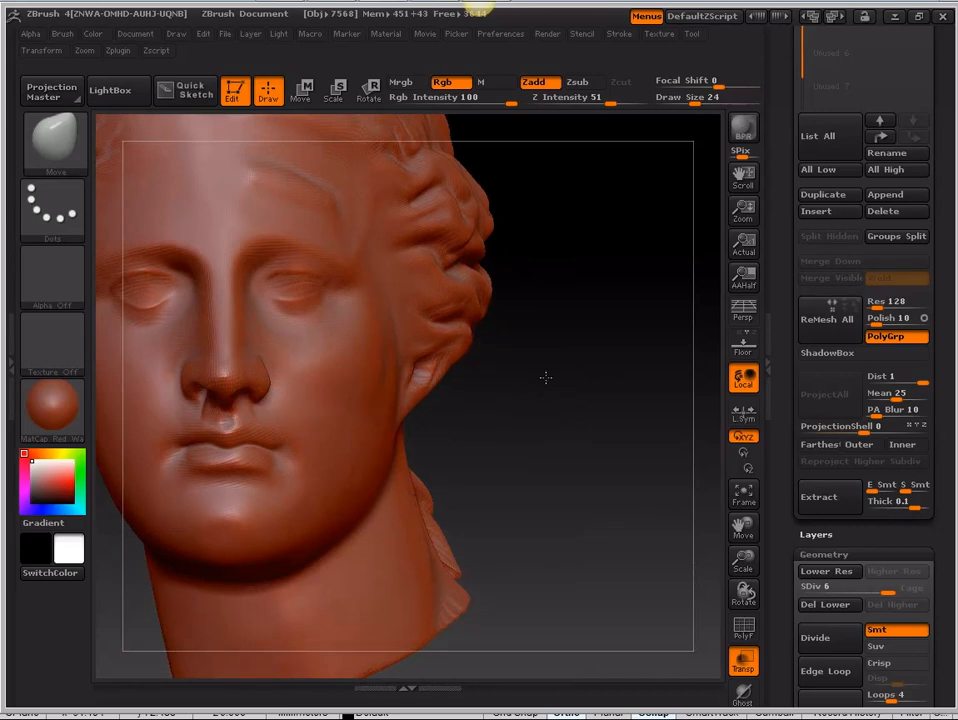
Step: Look over the whole head, drop the skin's subdivision level to 1, and settle on level 3
{"action": "mouse_move", "coordinate": [545, 377]}
{"action": "left_mouse_down"}
{"action": "mouse_move", "coordinate": [630, 441]}
{"action": "mouse_move", "coordinate": [515, 466]}
{"action": "left_mouse_up"}
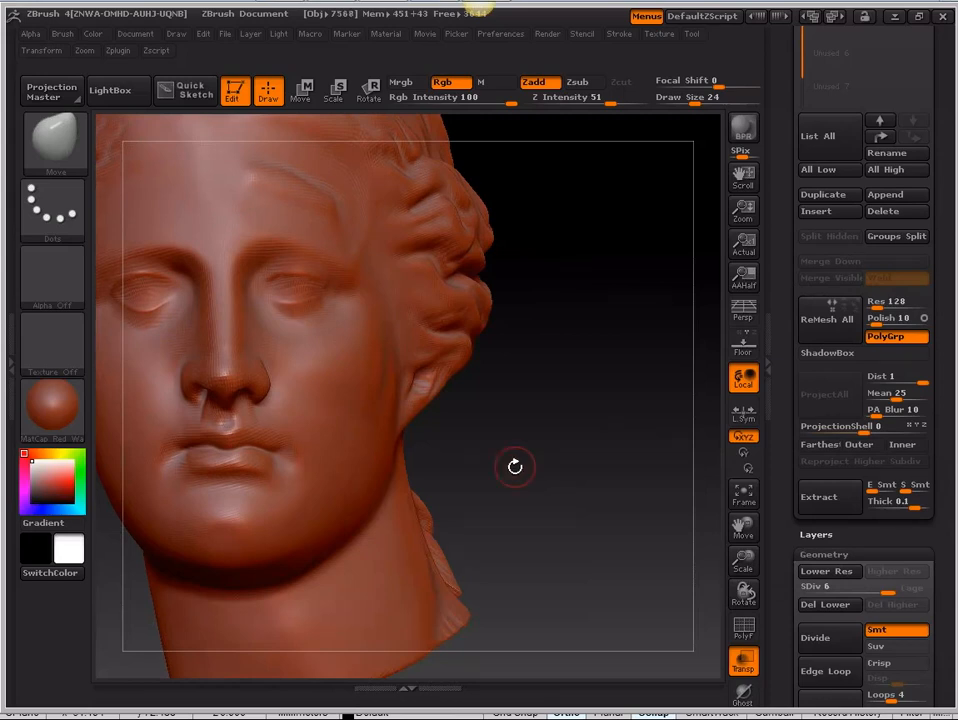
{"action": "key", "text": "ctrl"}
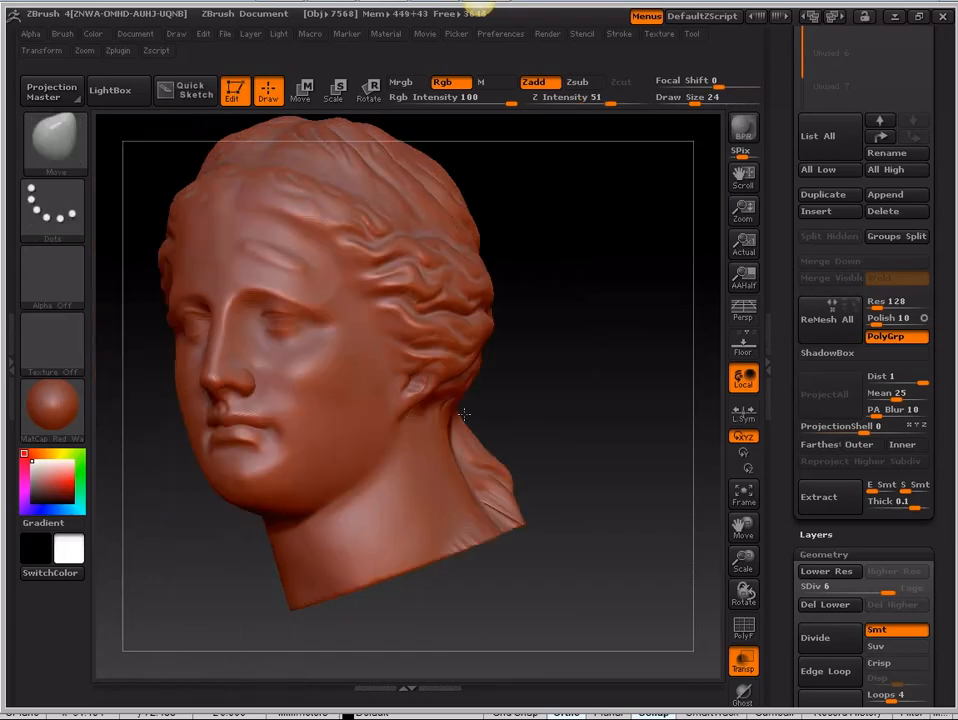
{"action": "left_click_drag", "start_coordinate": [464, 414], "coordinate": [469, 414]}
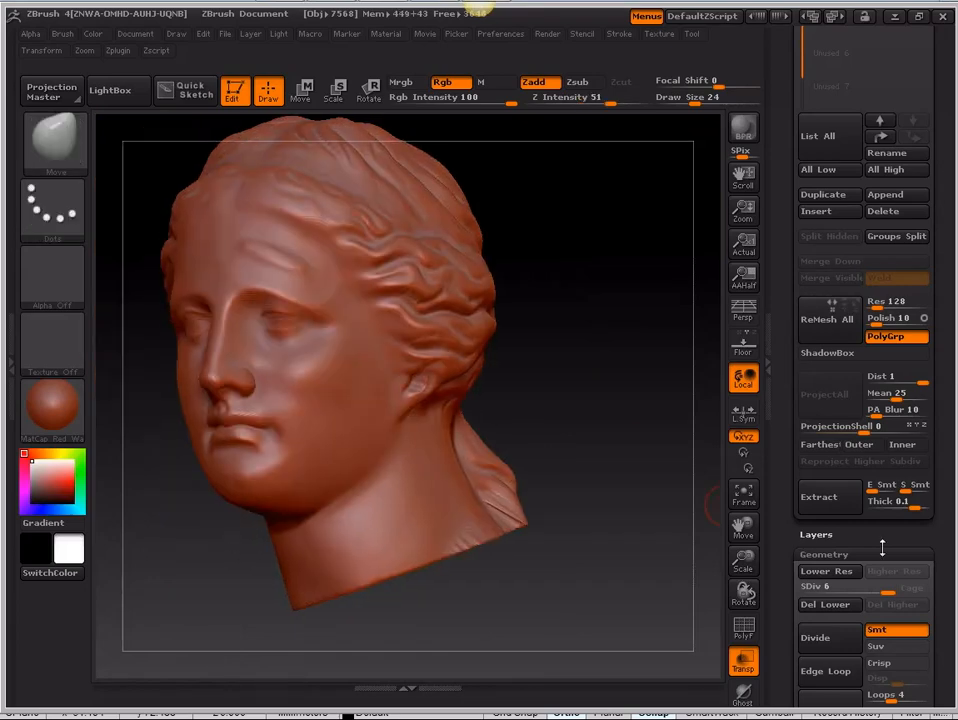
{"action": "left_click_drag", "start_coordinate": [882, 545], "coordinate": [884, 463]}
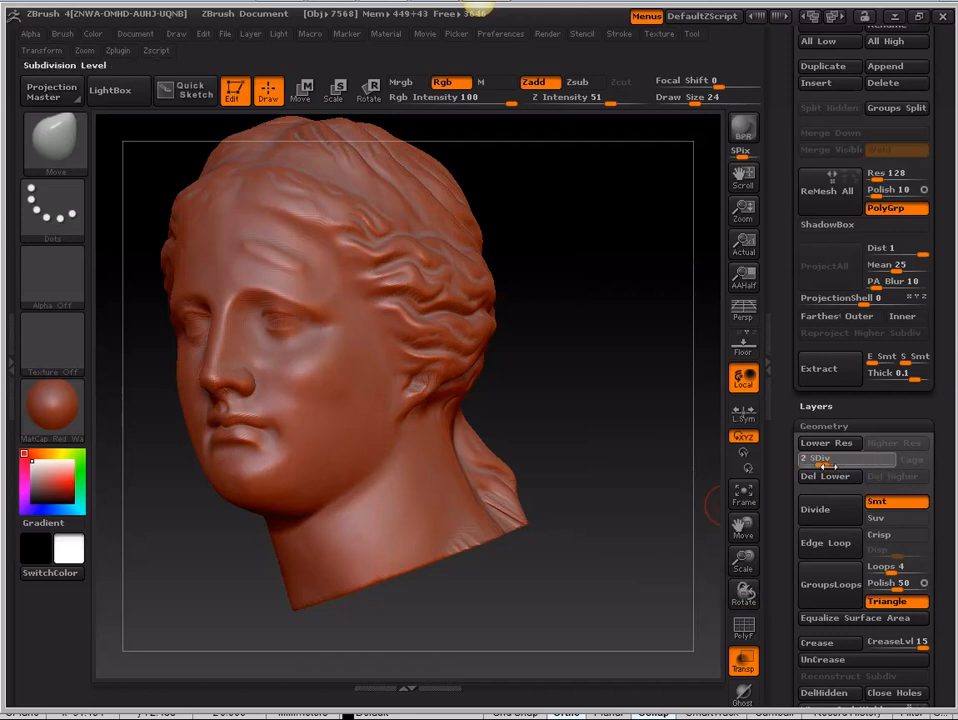
{"action": "left_click_drag", "start_coordinate": [885, 465], "coordinate": [800, 466]}
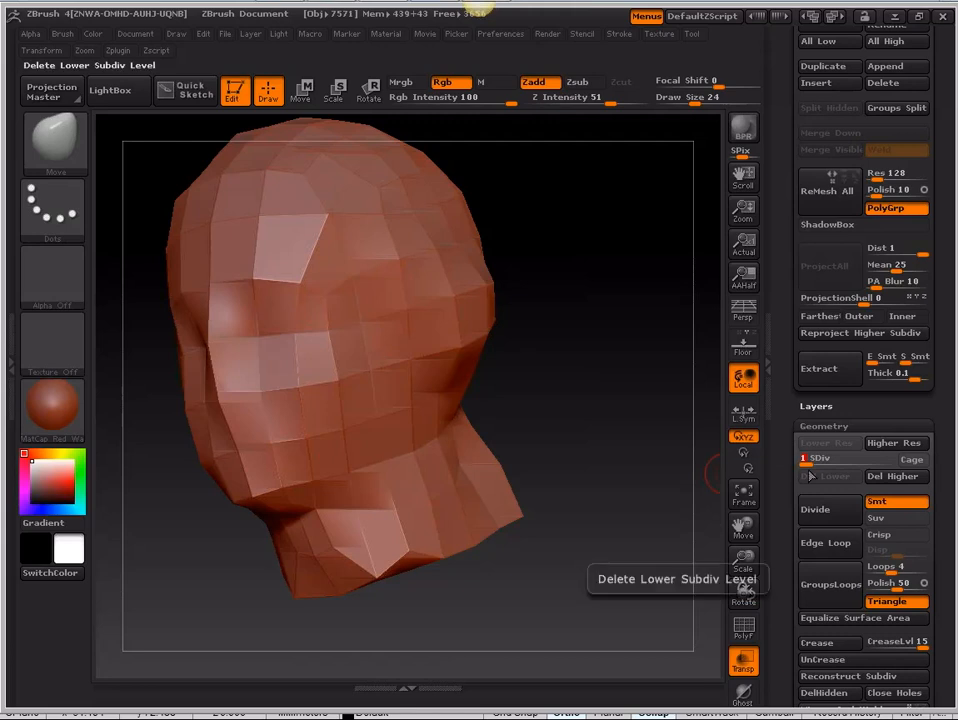
{"action": "left_click_drag", "start_coordinate": [805, 466], "coordinate": [854, 466]}
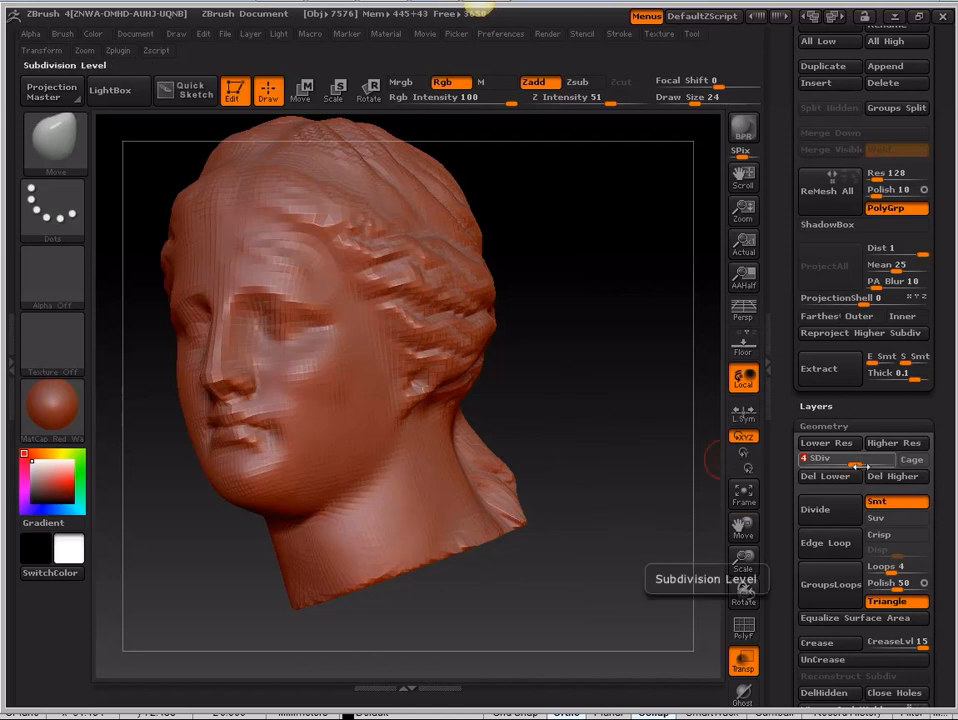
{"action": "left_click_drag", "start_coordinate": [857, 466], "coordinate": [843, 466]}
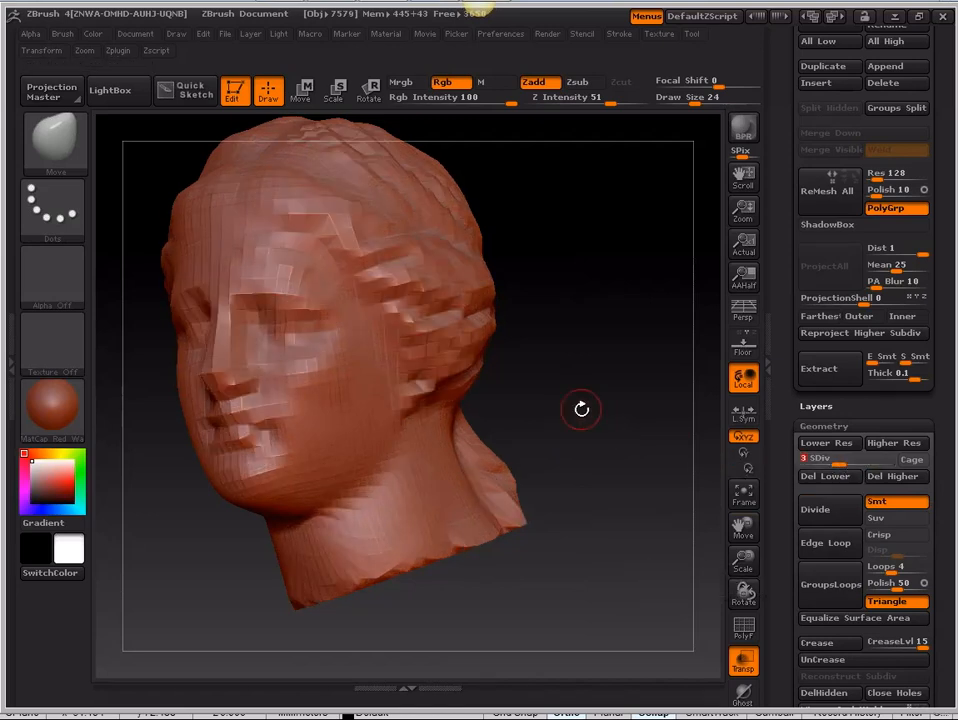
Step: Set the draw size to 106 and reshape the side of the cheek near the ear with the Move brush
{"action": "left_click_drag", "start_coordinate": [584, 406], "coordinate": [383, 382]}
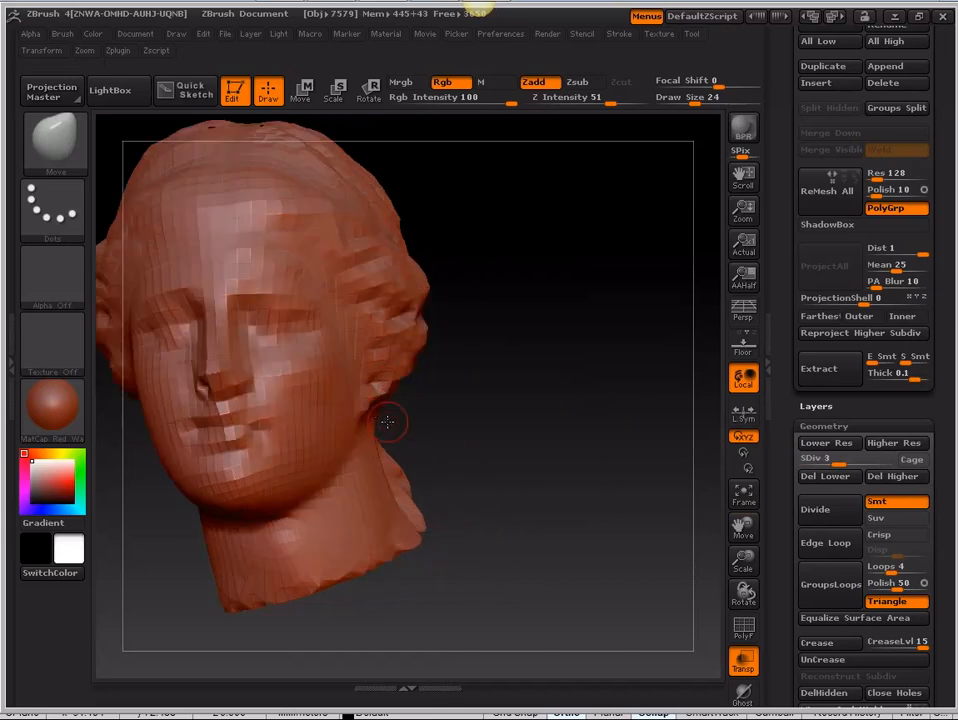
{"action": "key", "text": "space"}
{"action": "left_click_drag", "start_coordinate": [468, 418], "coordinate": [540, 418]}
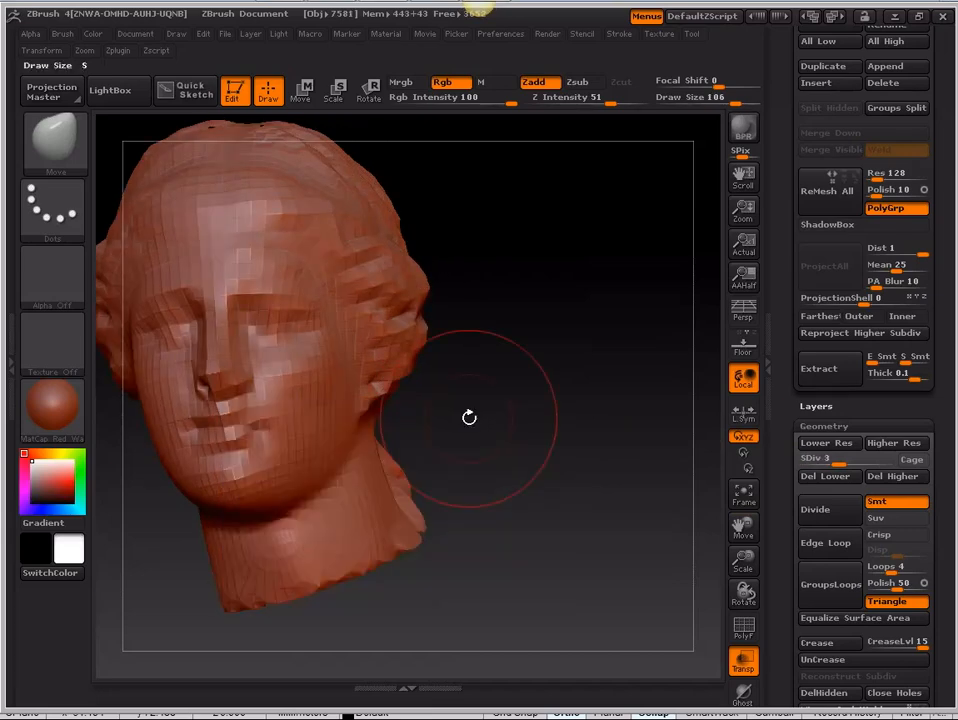
{"action": "left_click_drag", "start_coordinate": [341, 391], "coordinate": [332, 390]}
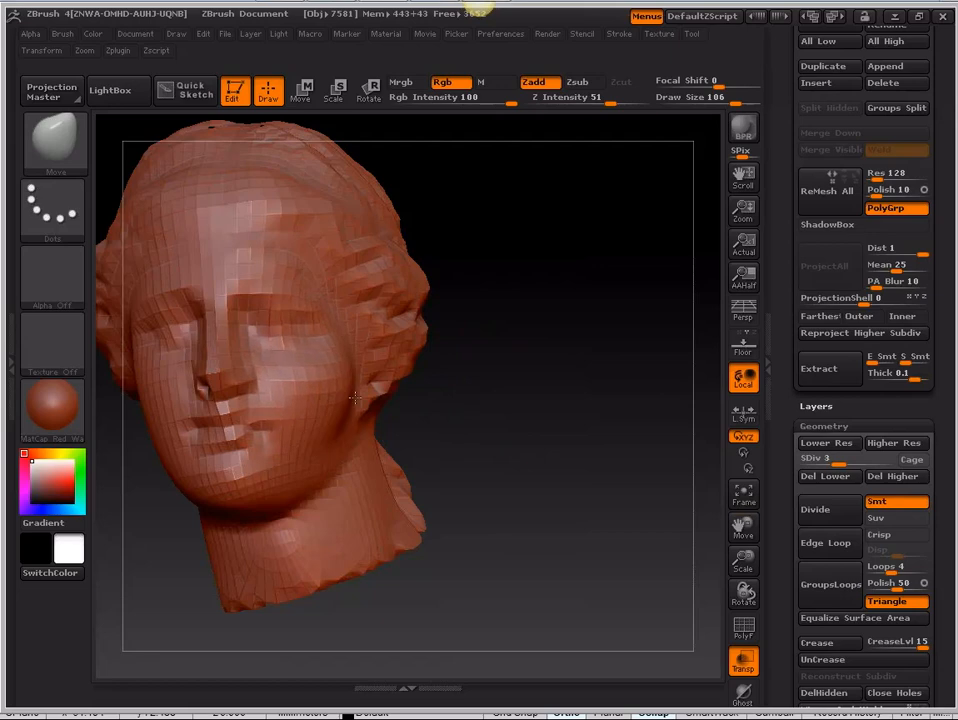
Step: Raise the skin's subdivision level through 4 and 5 to 6, checking the face from several angles
{"action": "left_click", "coordinate": [855, 465]}
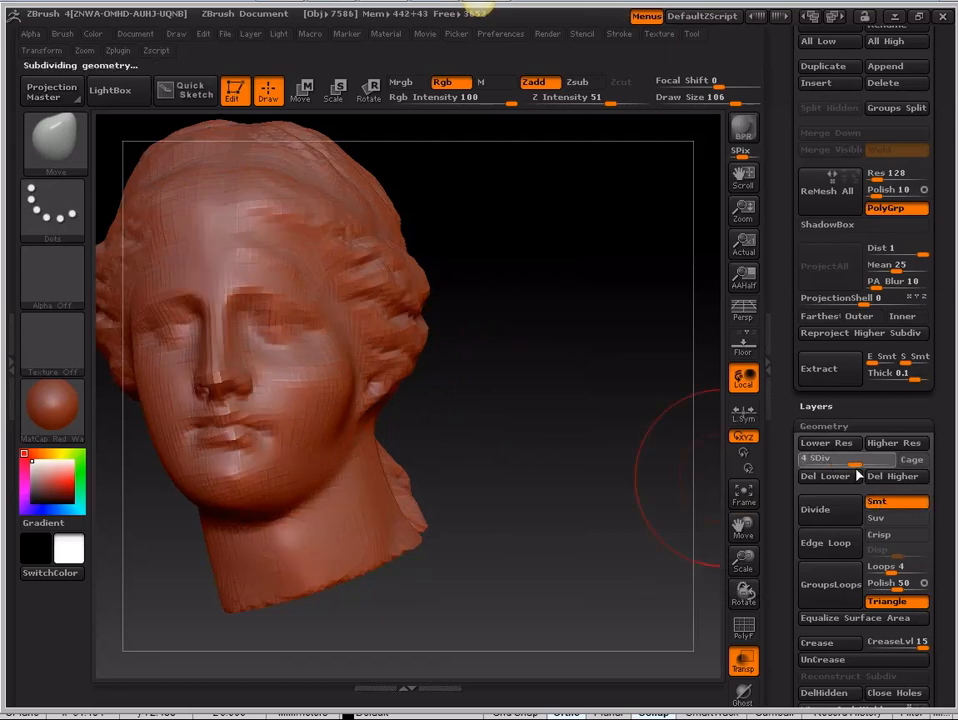
{"action": "left_click_drag", "start_coordinate": [478, 394], "coordinate": [604, 400]}
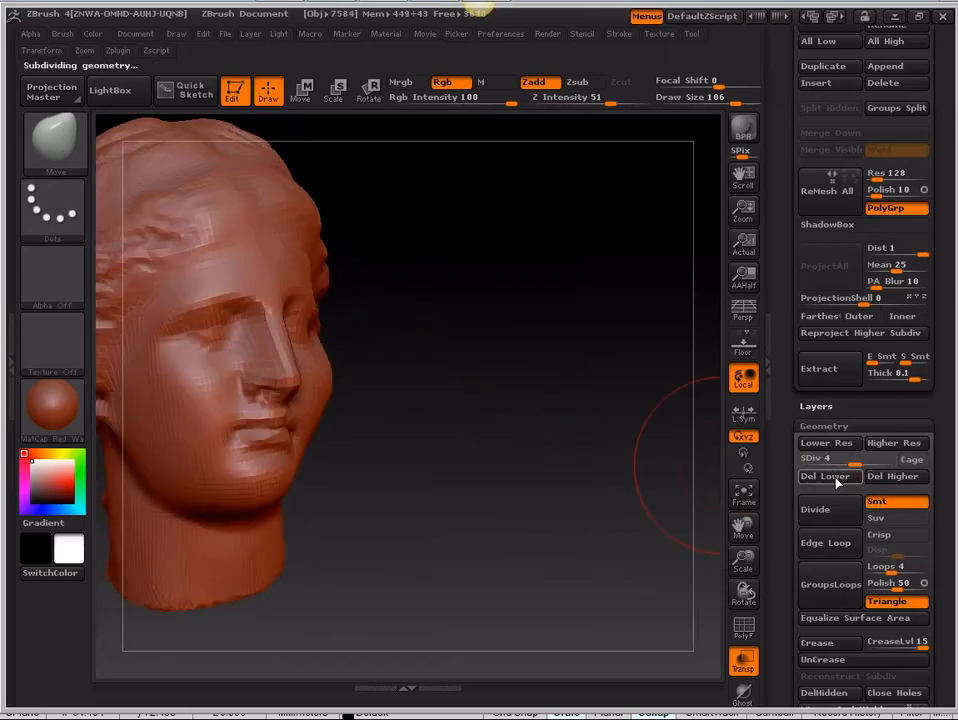
{"action": "left_click", "coordinate": [877, 460]}
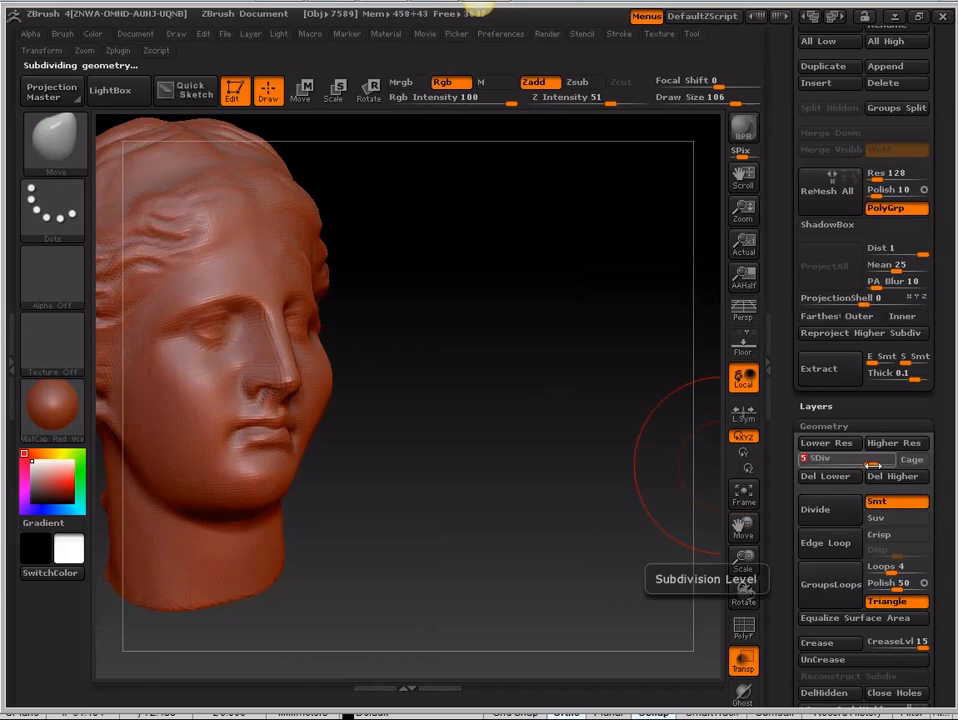
{"action": "left_click_drag", "start_coordinate": [509, 473], "coordinate": [475, 438]}
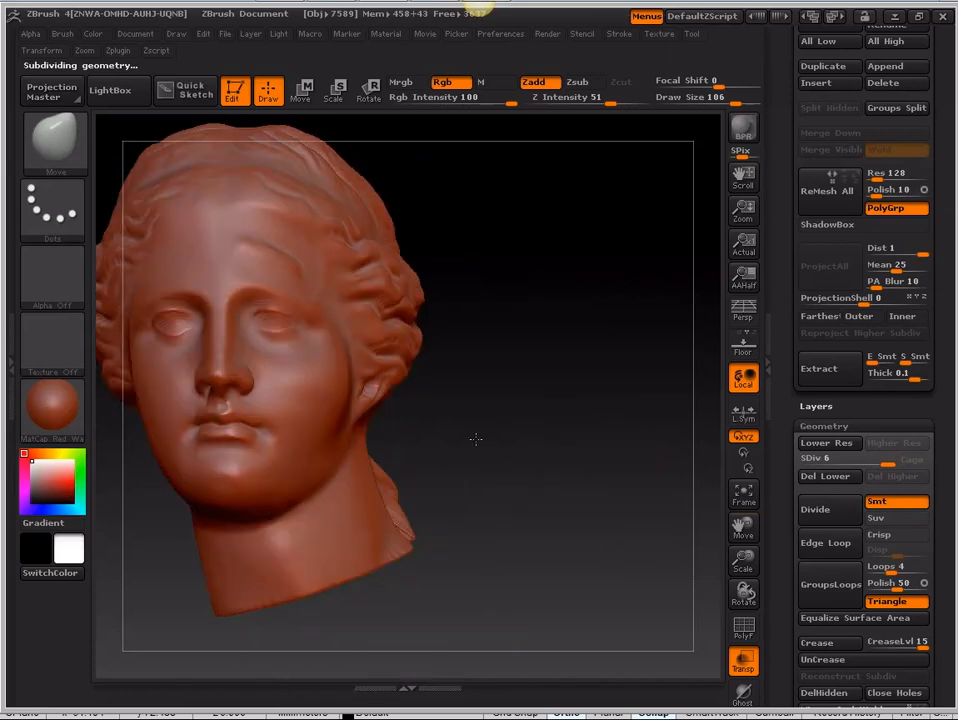
{"action": "mouse_move", "coordinate": [505, 368]}
{"action": "right_mouse_down", "text": "ctrl"}
{"action": "mouse_move", "coordinate": [551, 392]}
{"action": "mouse_move", "coordinate": [516, 391]}
{"action": "right_mouse_up", "text": "ctrl"}
{"action": "mouse_move", "coordinate": [516, 391]}
{"action": "left_mouse_down"}
{"action": "mouse_move", "coordinate": [548, 403]}
{"action": "mouse_move", "coordinate": [545, 430]}
{"action": "mouse_move", "coordinate": [214, 524]}
{"action": "mouse_move", "coordinate": [237, 544]}
{"action": "mouse_move", "coordinate": [777, 490]}
{"action": "left_mouse_up"}
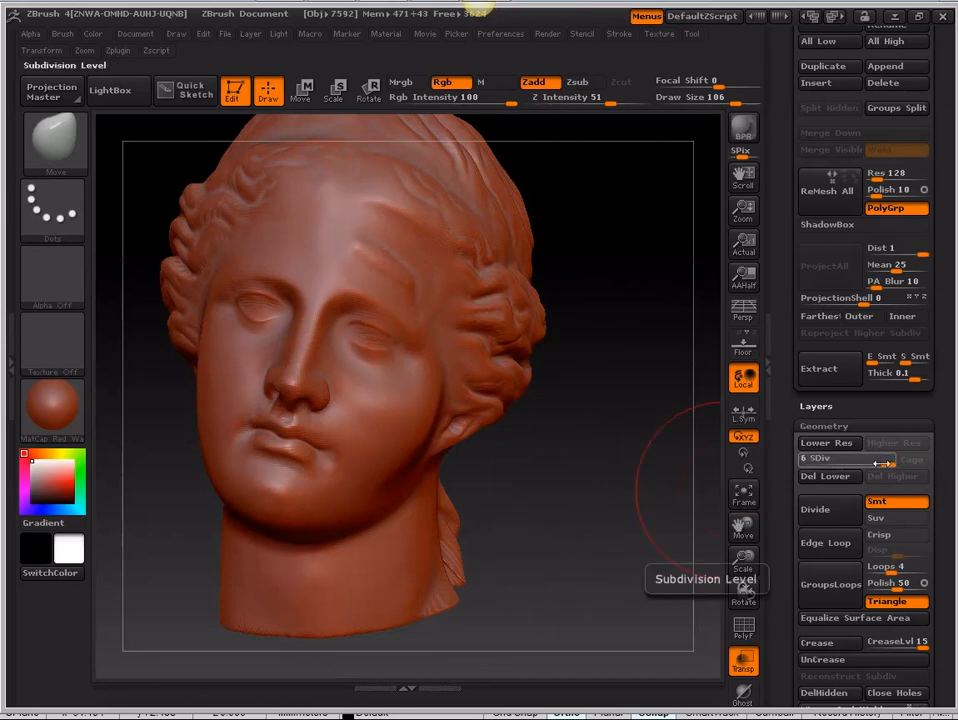
{"action": "mouse_move", "coordinate": [885, 465]}
{"action": "left_mouse_down"}
{"action": "mouse_move", "coordinate": [829, 465]}
{"action": "mouse_move", "coordinate": [888, 465]}
{"action": "left_mouse_up"}
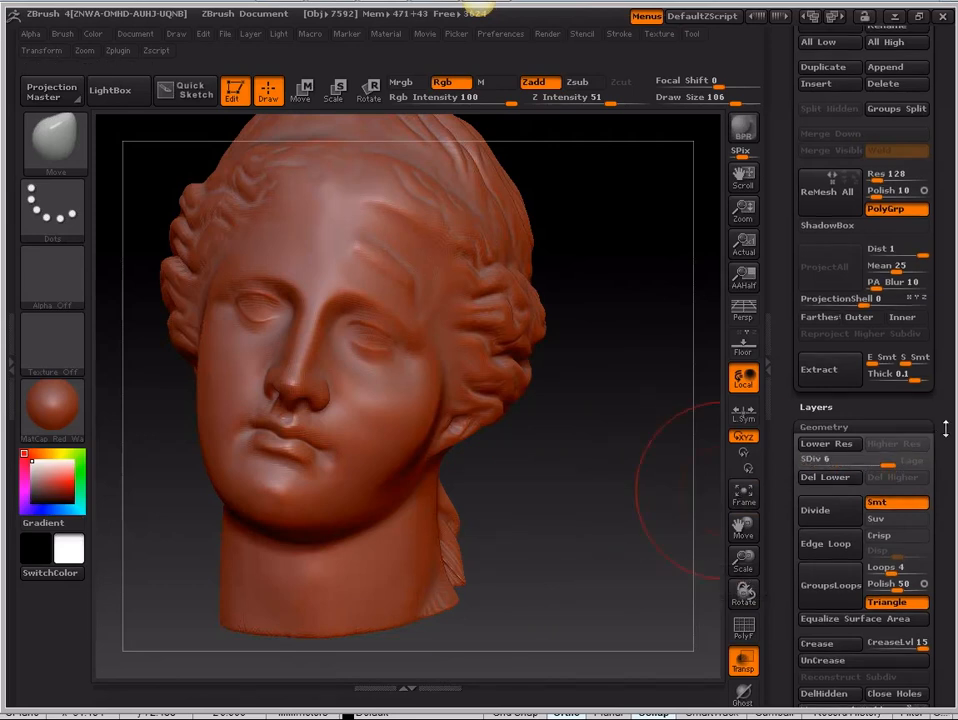
Step: Export the head at subdivision level 6 to the tsplines folder in OBJ format as LODhigh
{"action": "left_click_drag", "start_coordinate": [945, 428], "coordinate": [956, 642]}
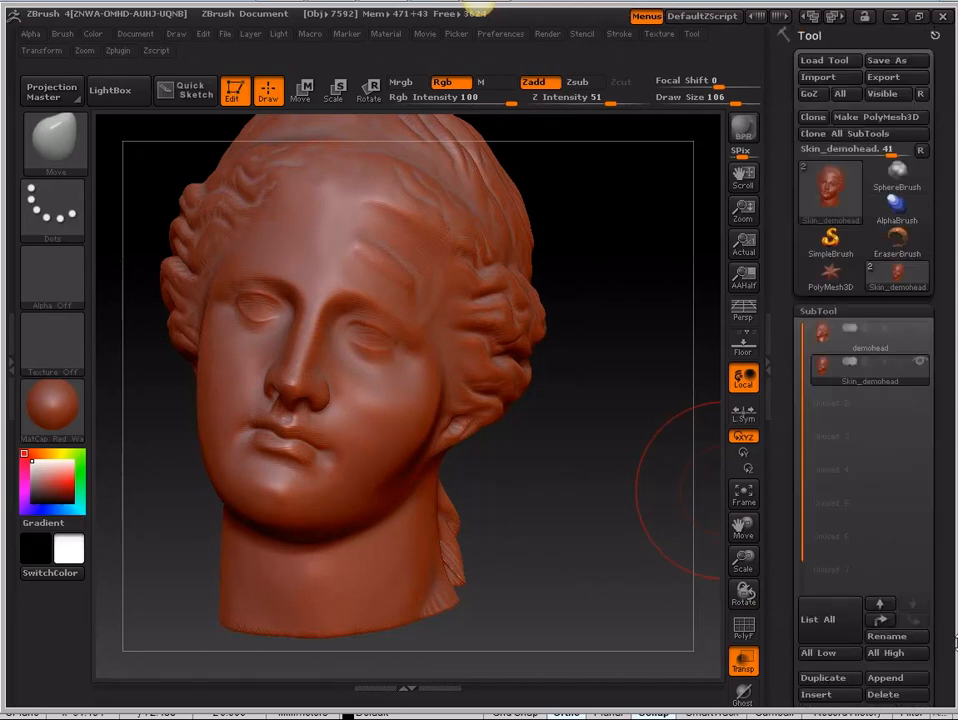
{"action": "left_click", "coordinate": [902, 80]}
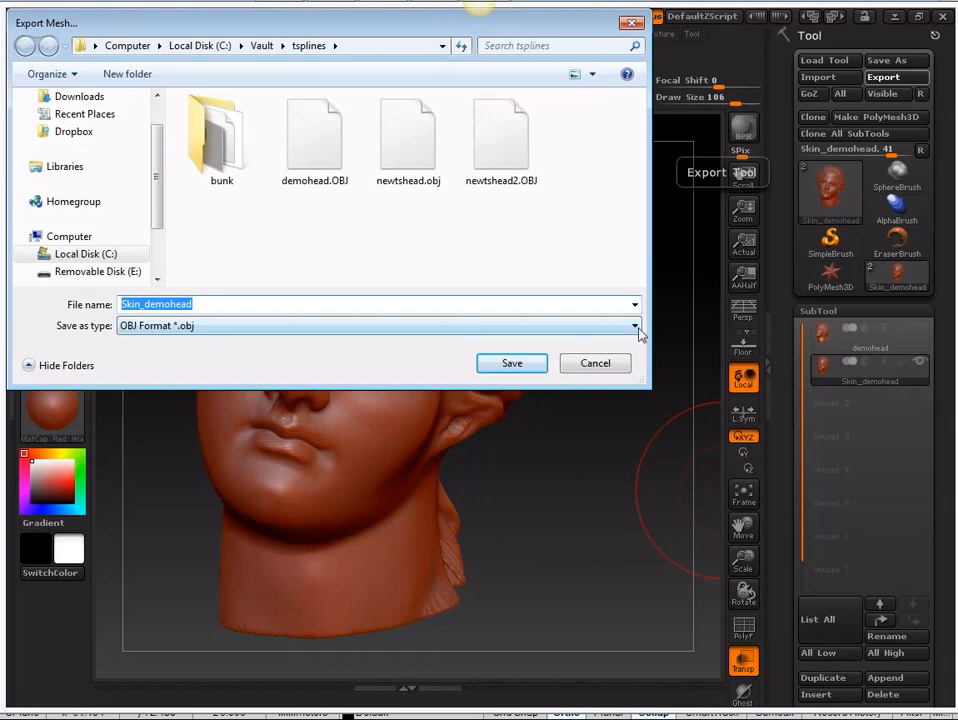
{"action": "left_click", "coordinate": [322, 327]}
{"action": "left_click", "coordinate": [325, 342]}
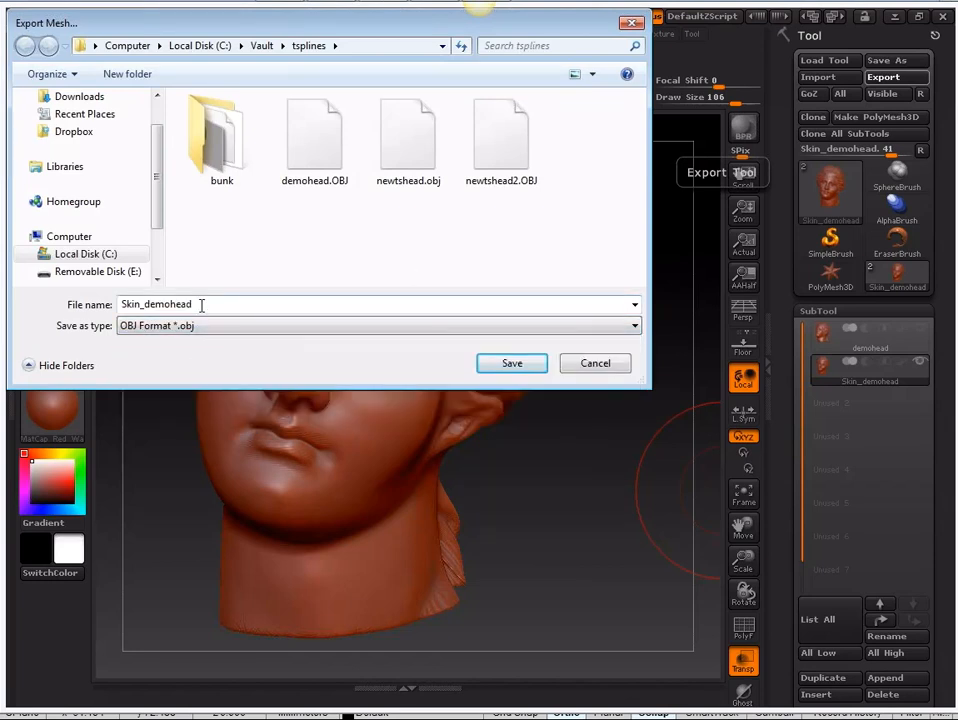
{"action": "left_click_drag", "start_coordinate": [201, 305], "coordinate": [21, 301]}
{"action": "type", "text": "LOD"}
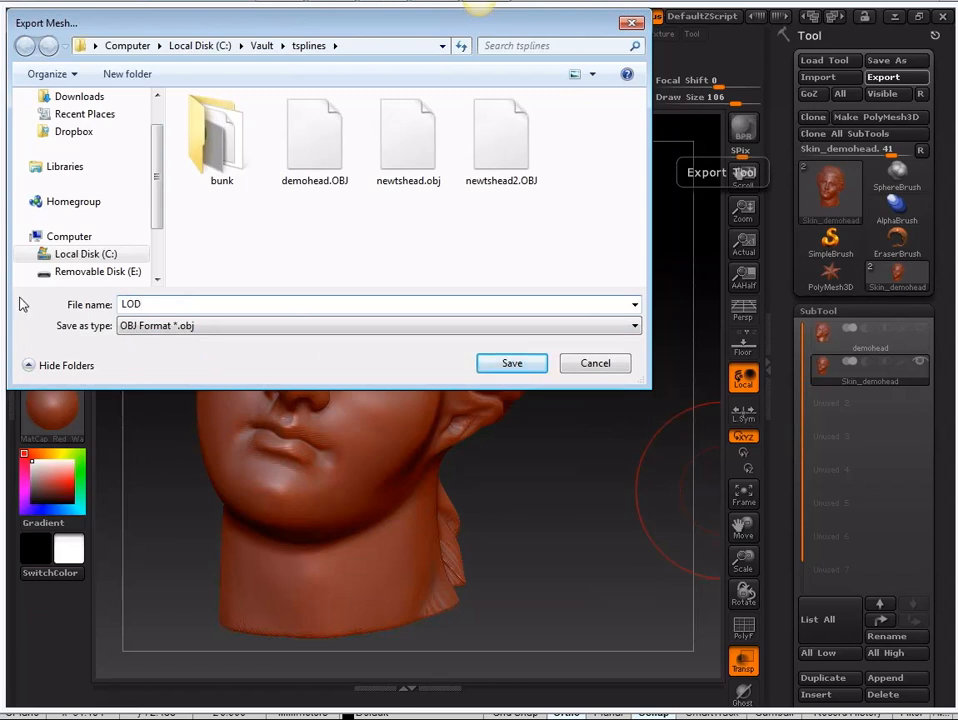
{"action": "type", "text": "HI"}
{"action": "key", "text": "BackSpace"}
{"action": "key", "text": "BackSpace"}
{"action": "type", "text": "high"}
{"action": "left_click", "coordinate": [513, 362]}
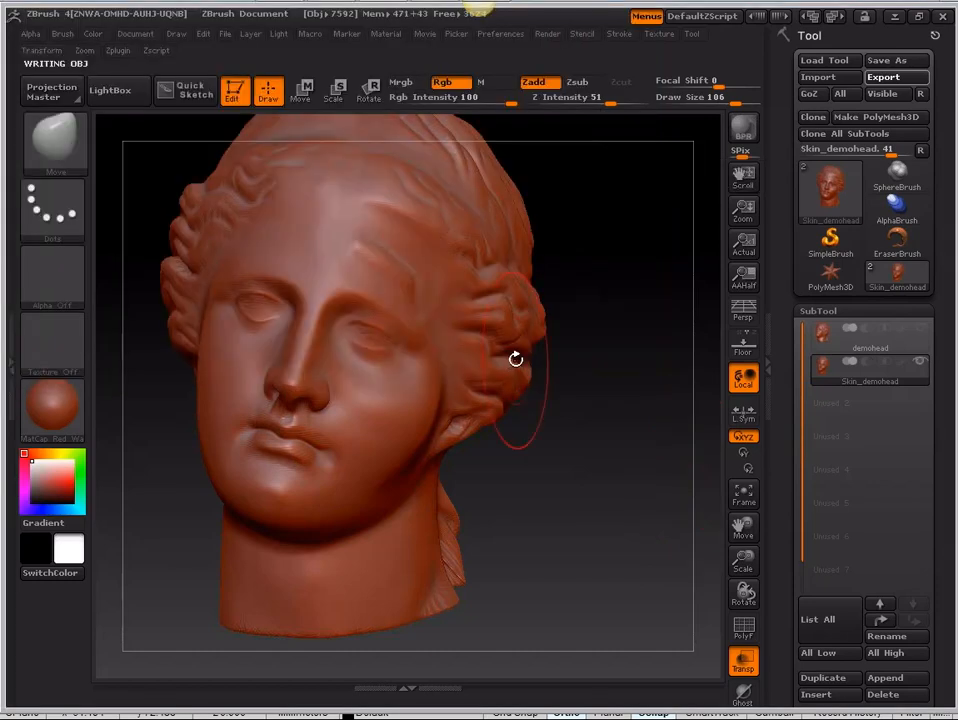
Step: Lower the skin's subdivision level to 5
{"action": "left_click_drag", "start_coordinate": [933, 615], "coordinate": [951, 562]}
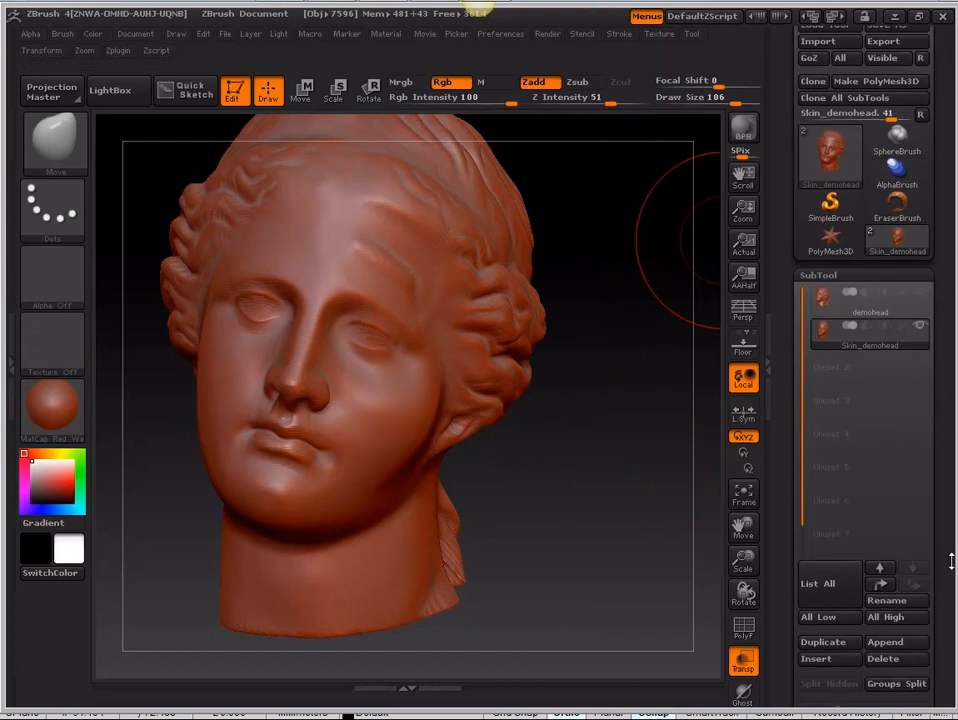
{"action": "scroll", "coordinate": [951, 562], "scroll_direction": "down", "scroll_amount": 5}
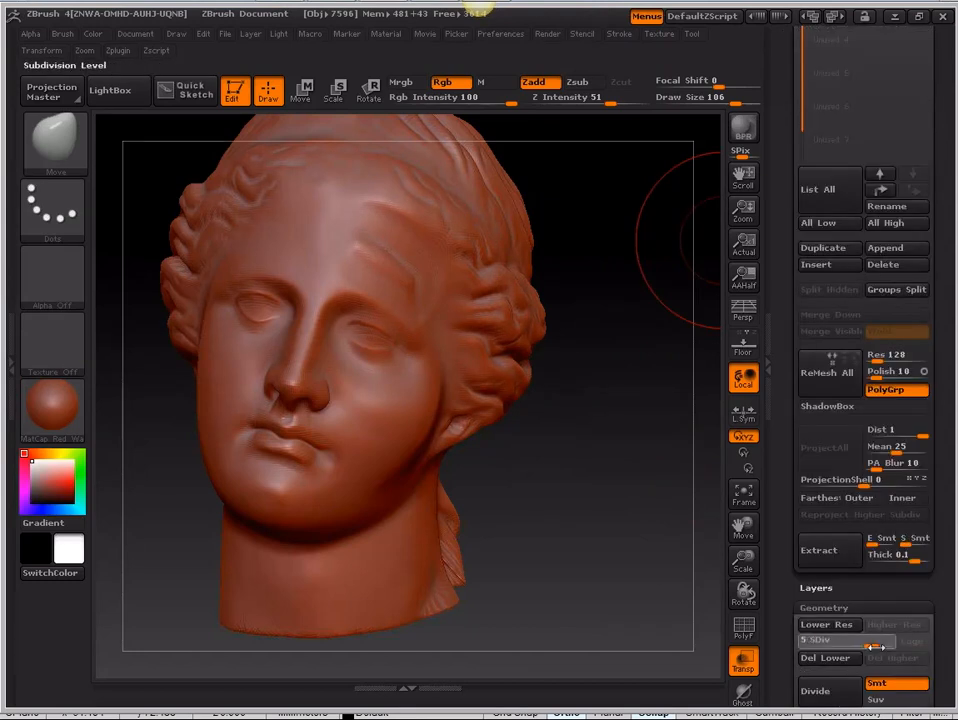
{"action": "left_click", "coordinate": [876, 648]}
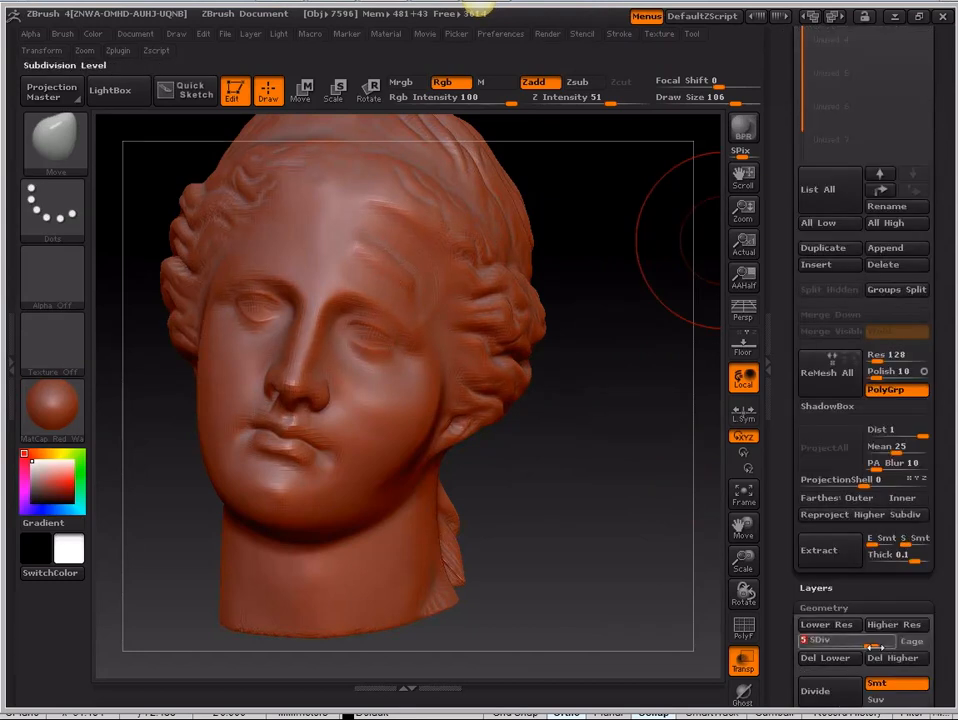
Step: Export the head at this lower level to the same folder as LODmid.OBJ
{"action": "left_click", "coordinate": [941, 293]}
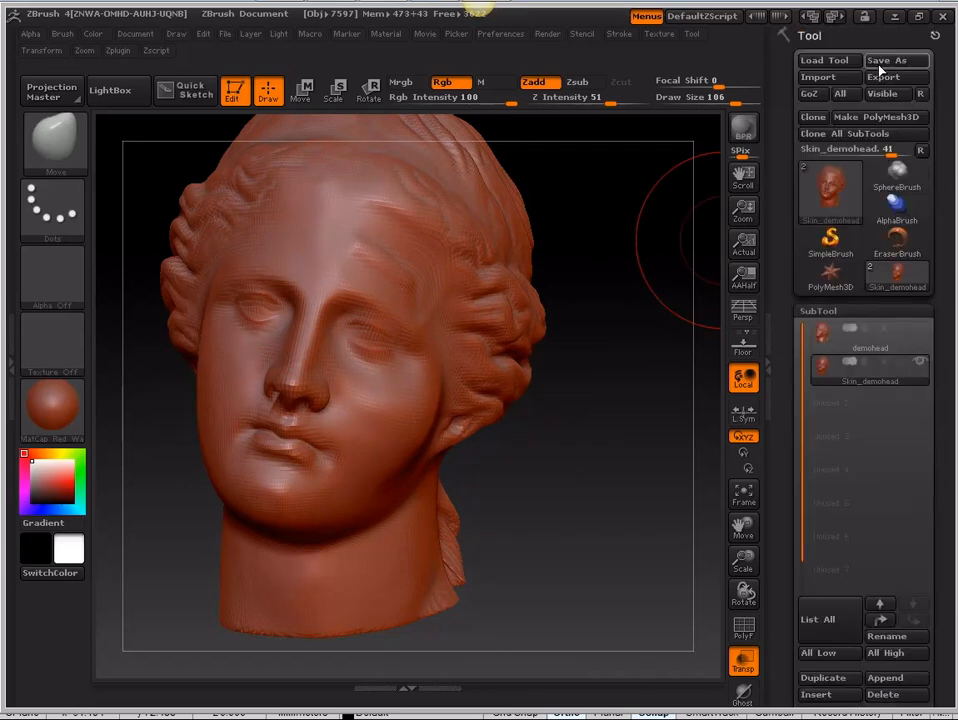
{"action": "left_click", "coordinate": [882, 76]}
{"action": "left_click", "coordinate": [425, 160]}
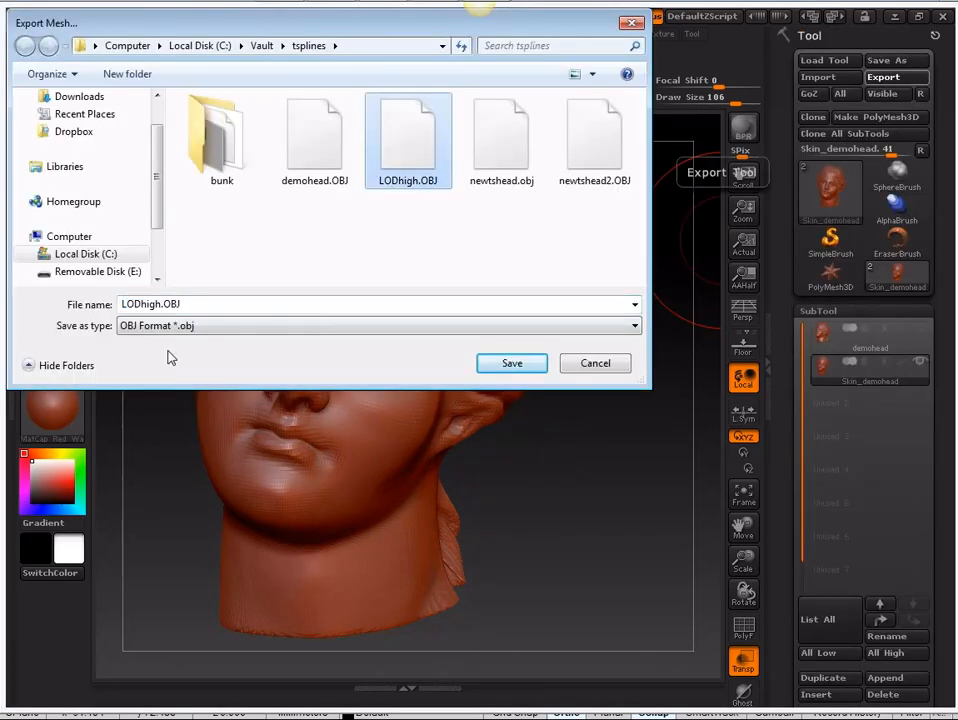
{"action": "double_click", "coordinate": [160, 305]}
{"action": "left_click", "coordinate": [156, 304]}
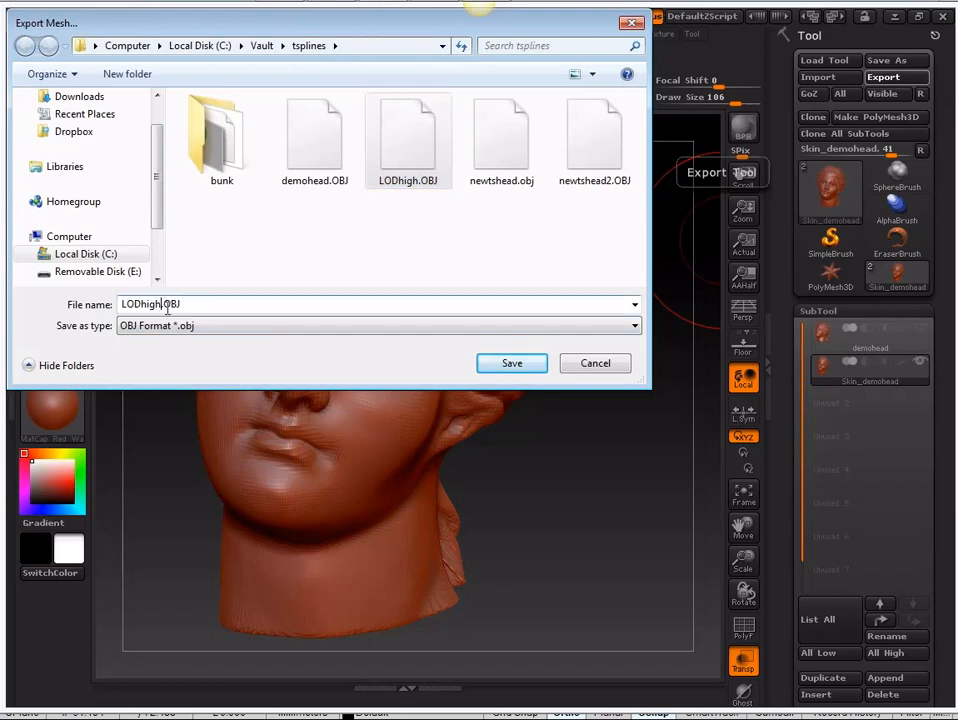
{"action": "key", "text": "BackSpace"}
{"action": "key", "text": "BackSpace"}
{"action": "key", "text": "BackSpace"}
{"action": "key", "text": "BackSpace"}
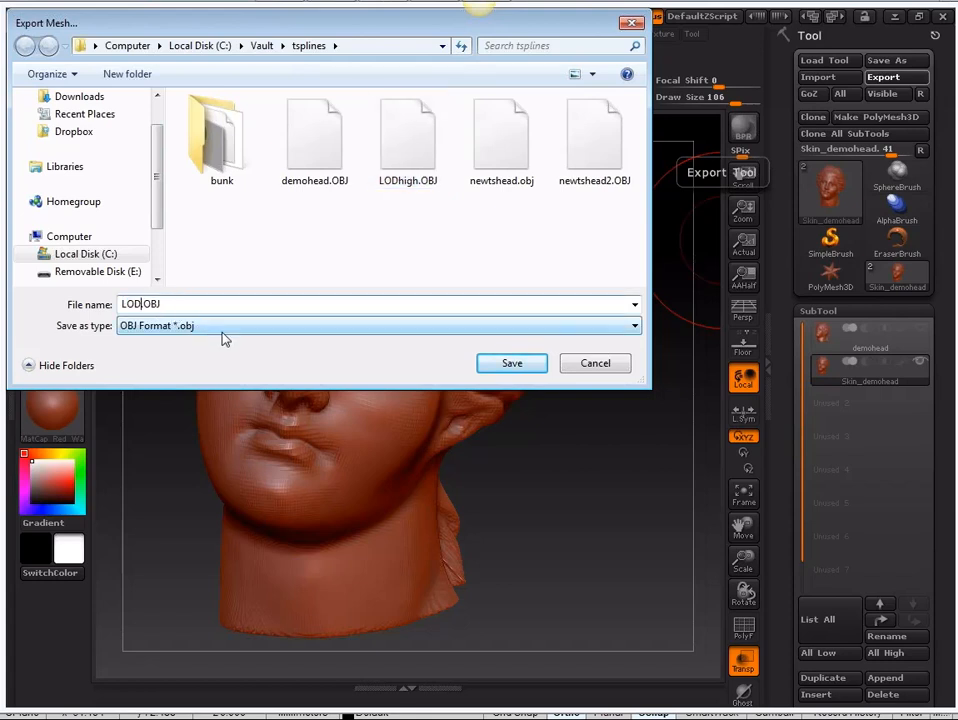
{"action": "type", "text": "mid"}
{"action": "left_click", "coordinate": [509, 363]}
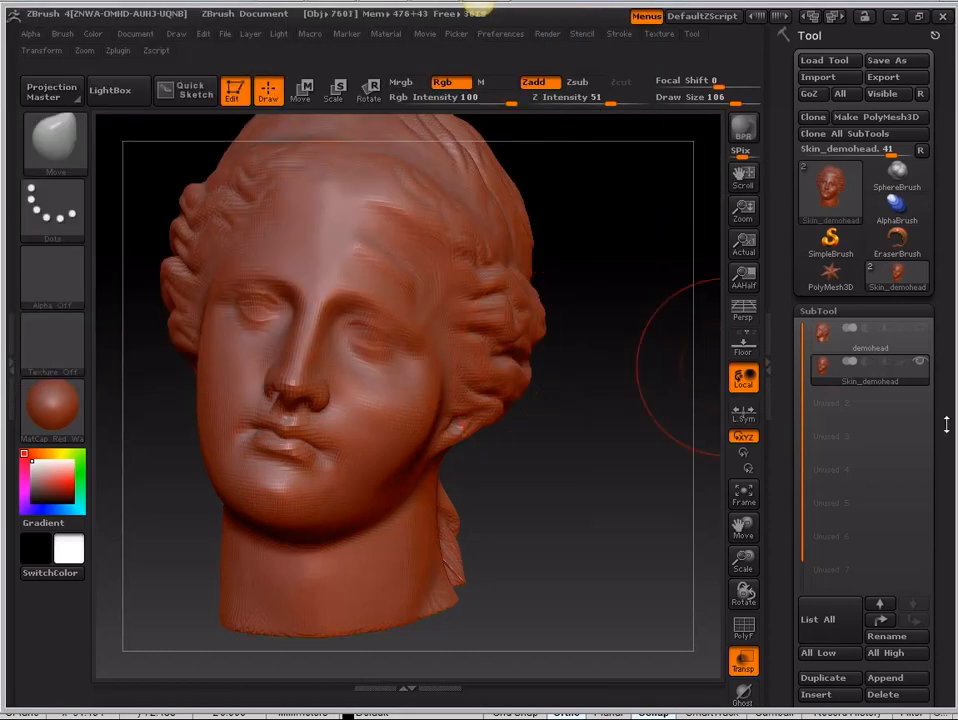
Step: Lower the skin's subdivision level to 4 and inspect the coarser head
{"action": "scroll", "coordinate": [941, 294], "scroll_direction": "down", "scroll_amount": 5}
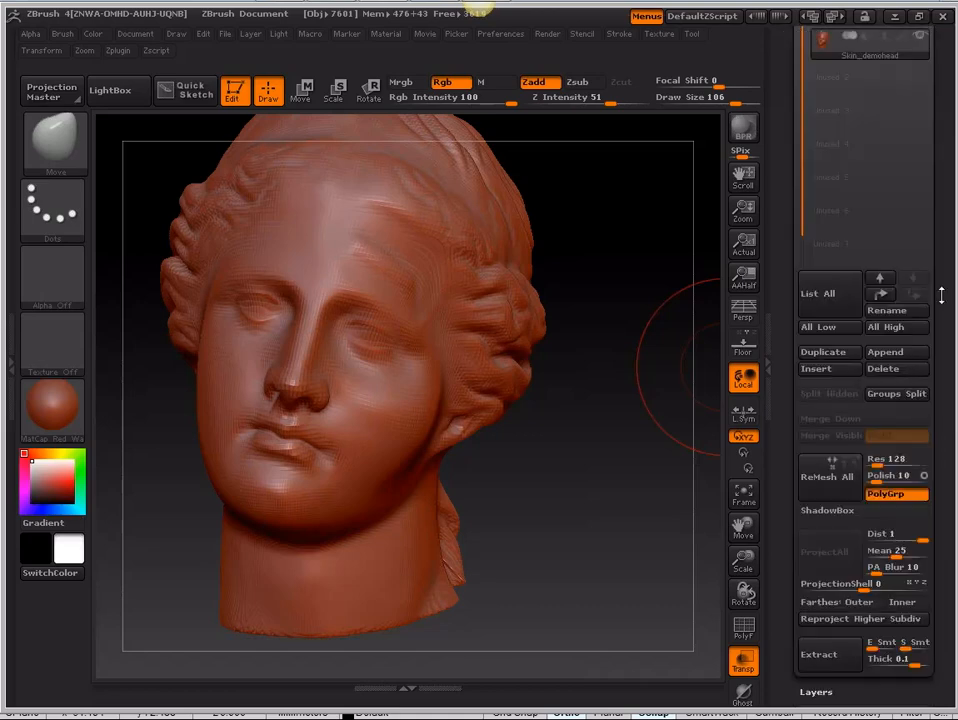
{"action": "scroll", "coordinate": [941, 294], "scroll_direction": "down", "scroll_amount": 5}
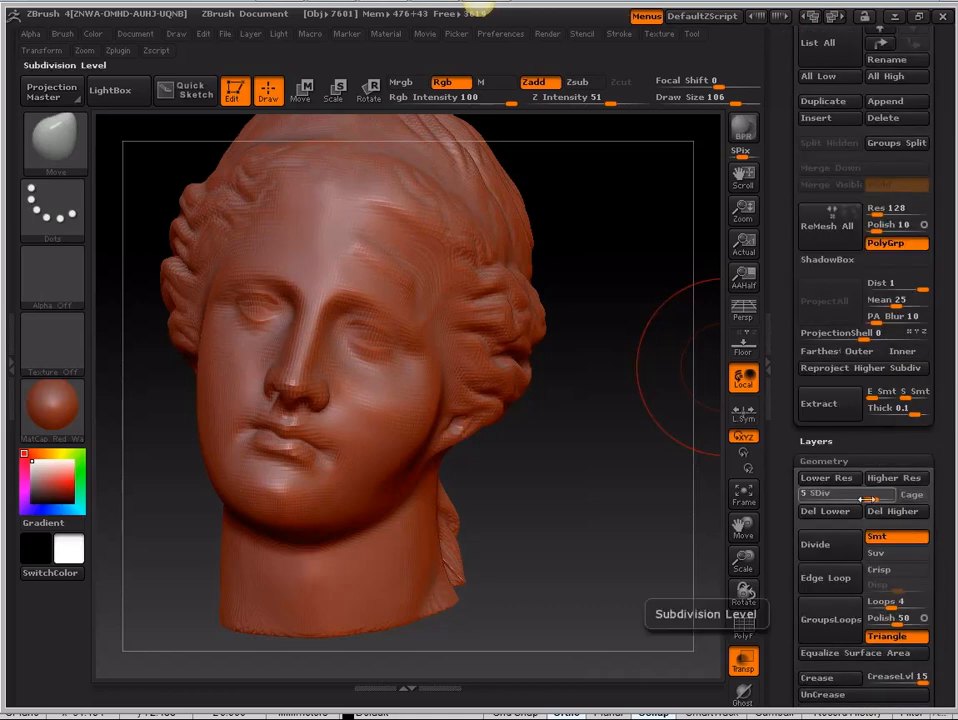
{"action": "left_click_drag", "start_coordinate": [866, 499], "coordinate": [854, 499]}
{"action": "left_click_drag", "start_coordinate": [632, 461], "coordinate": [577, 444]}
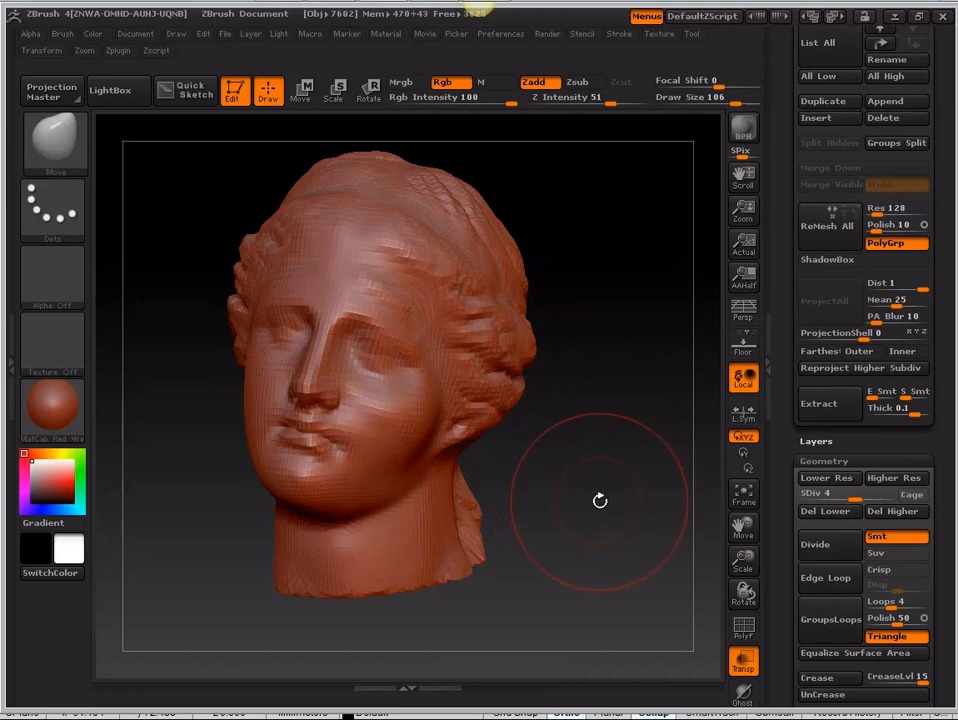
{"action": "mouse_move", "coordinate": [599, 500]}
{"action": "left_mouse_down"}
{"action": "mouse_move", "coordinate": [549, 464]}
{"action": "mouse_move", "coordinate": [602, 481]}
{"action": "left_mouse_up"}
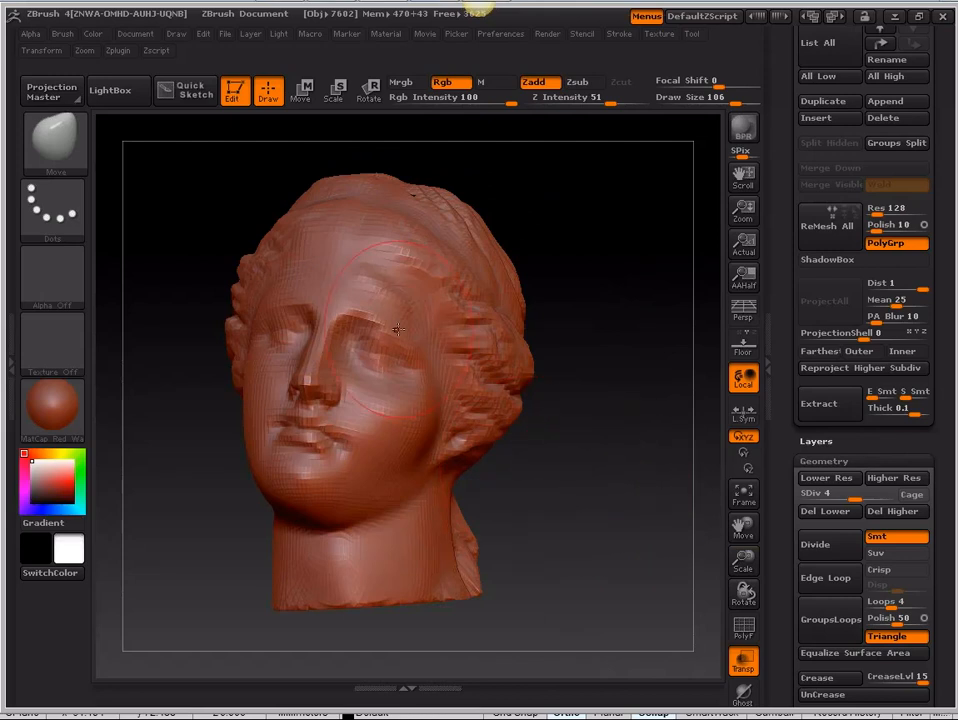
Step: Turn the head towards its side and isolate the upper back part of the hair, hiding the rest
{"action": "left_click_drag", "start_coordinate": [545, 420], "coordinate": [588, 640]}
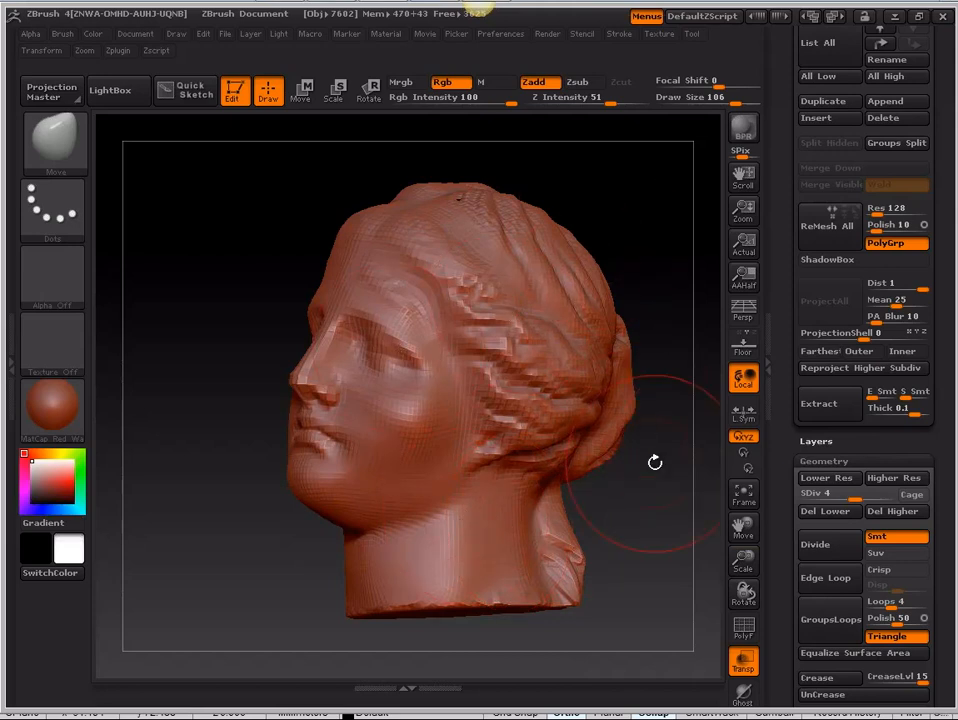
{"action": "left_click_drag", "start_coordinate": [617, 201], "coordinate": [513, 344], "text": "ctrl+shift"}
{"action": "left_click_drag", "start_coordinate": [589, 431], "coordinate": [556, 453]}
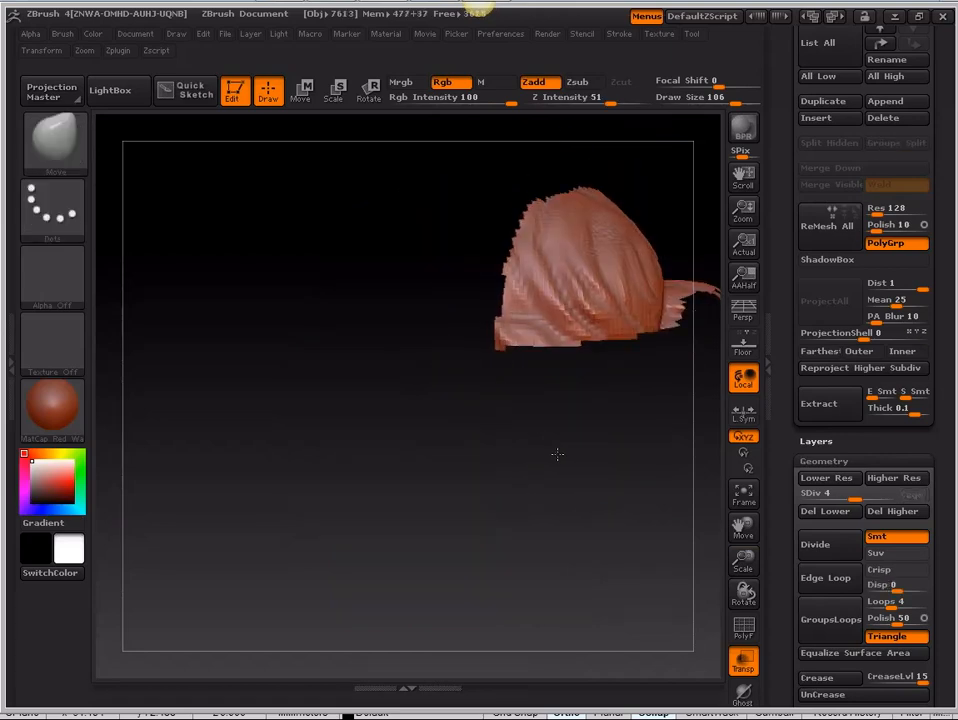
Step: Unhide the full head and hide the hair above the face, including the area above the forehead
{"action": "key", "text": "ctrl+shift"}
{"action": "left_click", "coordinate": [357, 418], "text": "ctrl+shift"}
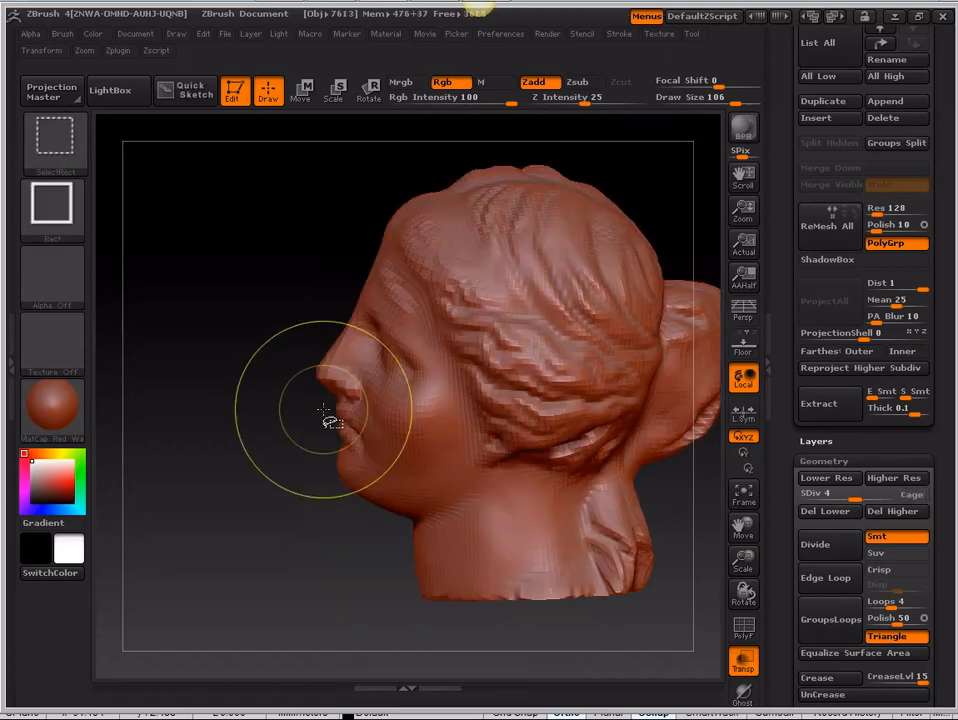
{"action": "mouse_move", "coordinate": [639, 177]}
{"action": "left_mouse_down", "text": "ctrl+shift"}
{"action": "mouse_move", "coordinate": [567, 252]}
{"action": "mouse_move", "coordinate": [470, 319]}
{"action": "left_mouse_up", "text": "ctrl+shift"}
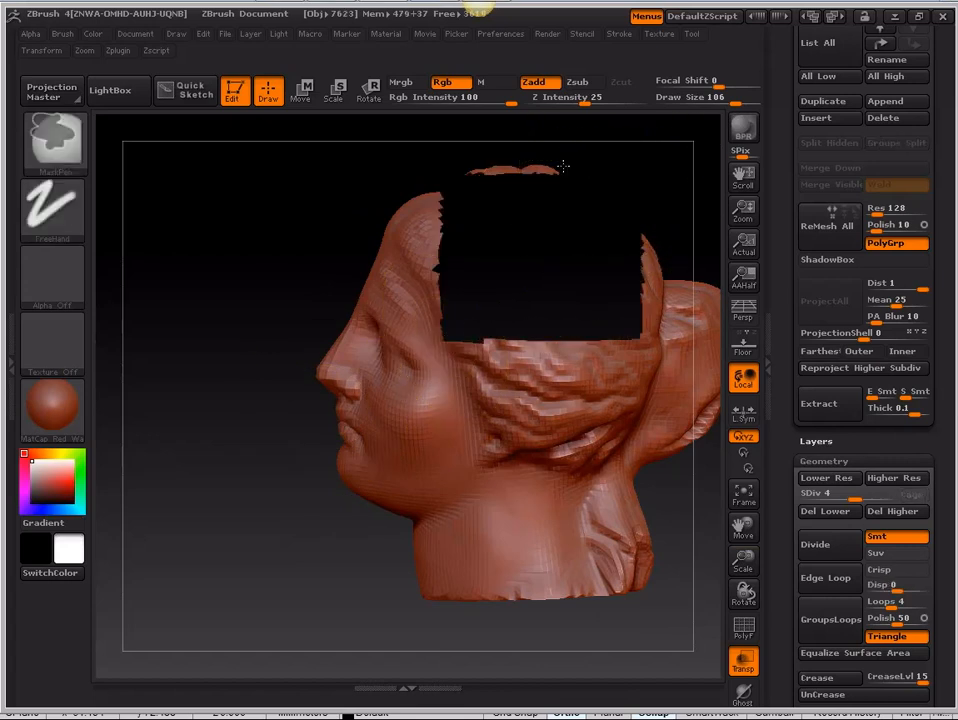
{"action": "left_click_drag", "start_coordinate": [604, 165], "coordinate": [388, 232], "text": "ctrl"}
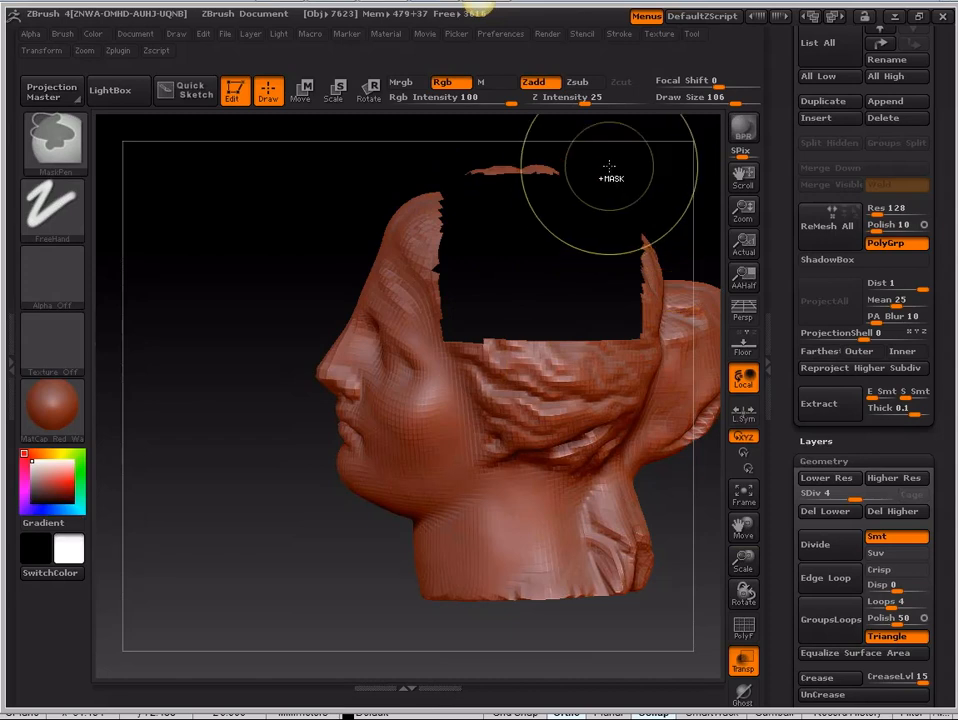
{"action": "mouse_move", "coordinate": [608, 157]}
{"action": "left_mouse_down", "text": "ctrl+alt+shift"}
{"action": "mouse_move", "coordinate": [461, 196]}
{"action": "mouse_move", "coordinate": [392, 240]}
{"action": "left_mouse_up", "text": "ctrl+alt+shift"}
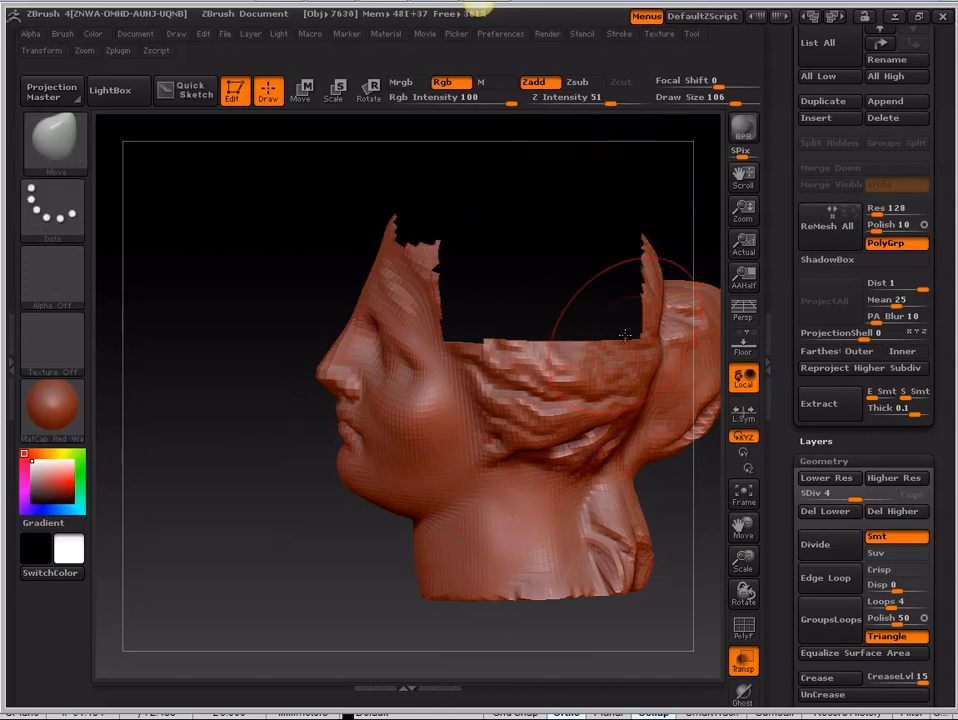
Step: Mask the face and neck with the remaining back hair and bun hidden, and unhide the full head
{"action": "left_click_drag", "start_coordinate": [625, 335], "coordinate": [522, 207]}
{"action": "mouse_move", "coordinate": [618, 212]}
{"action": "left_mouse_down", "text": "ctrl+shift"}
{"action": "mouse_move", "coordinate": [594, 239]}
{"action": "mouse_move", "coordinate": [564, 325]}
{"action": "mouse_move", "coordinate": [500, 330]}
{"action": "left_mouse_up", "text": "ctrl+shift"}
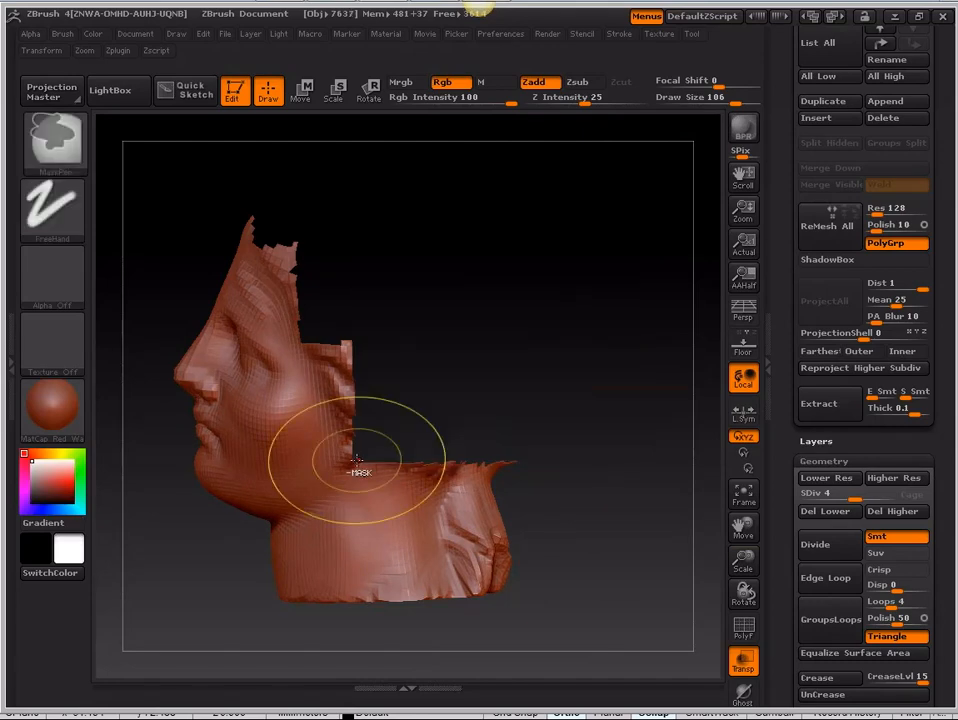
{"action": "left_click", "coordinate": [598, 408], "text": "ctrl+shift"}
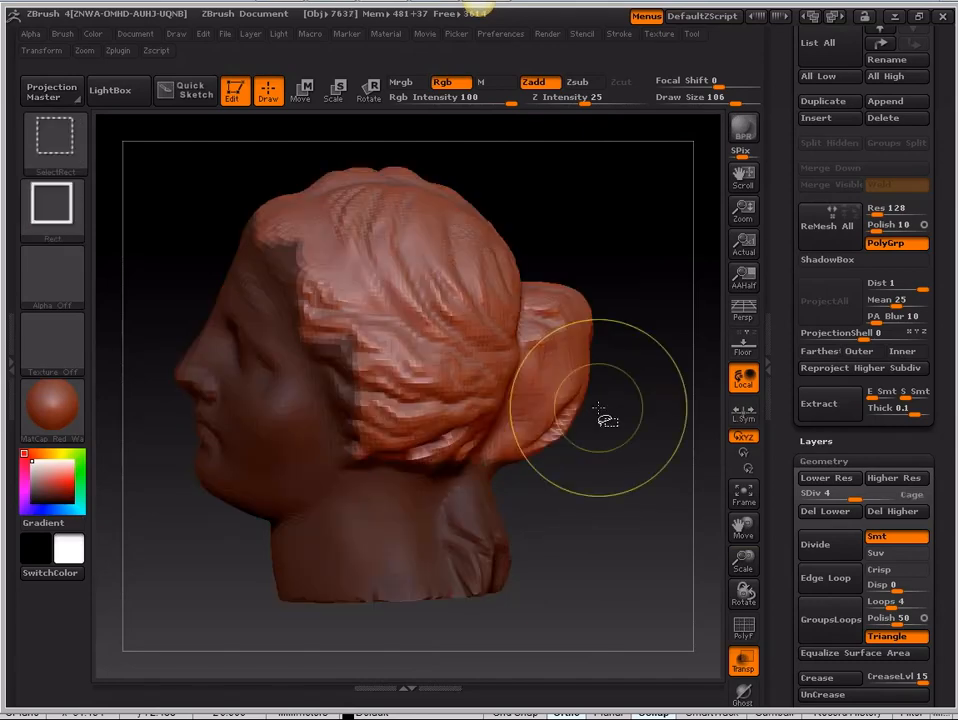
Step: With the back hair hidden, remove the mask from the upper forehead and front hair, and unhide the full head
{"action": "mouse_move", "coordinate": [618, 494]}
{"action": "left_mouse_down"}
{"action": "mouse_move", "coordinate": [676, 507]}
{"action": "mouse_move", "coordinate": [620, 466]}
{"action": "left_mouse_up"}
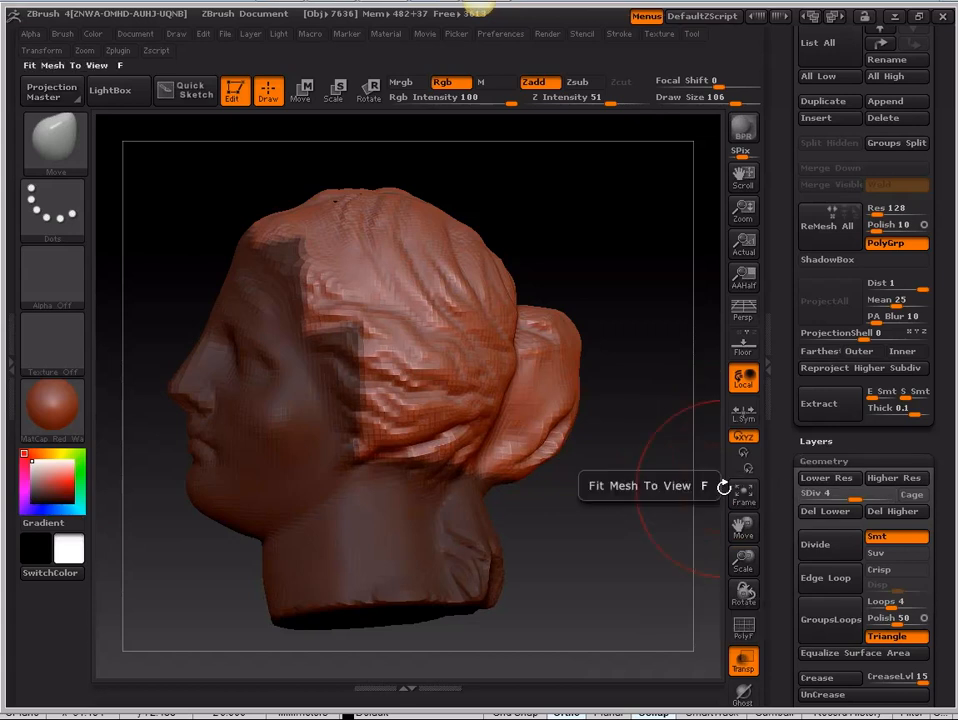
{"action": "key", "text": "ctrl"}
{"action": "mouse_move", "coordinate": [636, 172]}
{"action": "left_mouse_down", "text": "ctrl+shift"}
{"action": "mouse_move", "coordinate": [569, 263]}
{"action": "mouse_move", "coordinate": [381, 406]}
{"action": "left_mouse_up", "text": "ctrl+shift"}
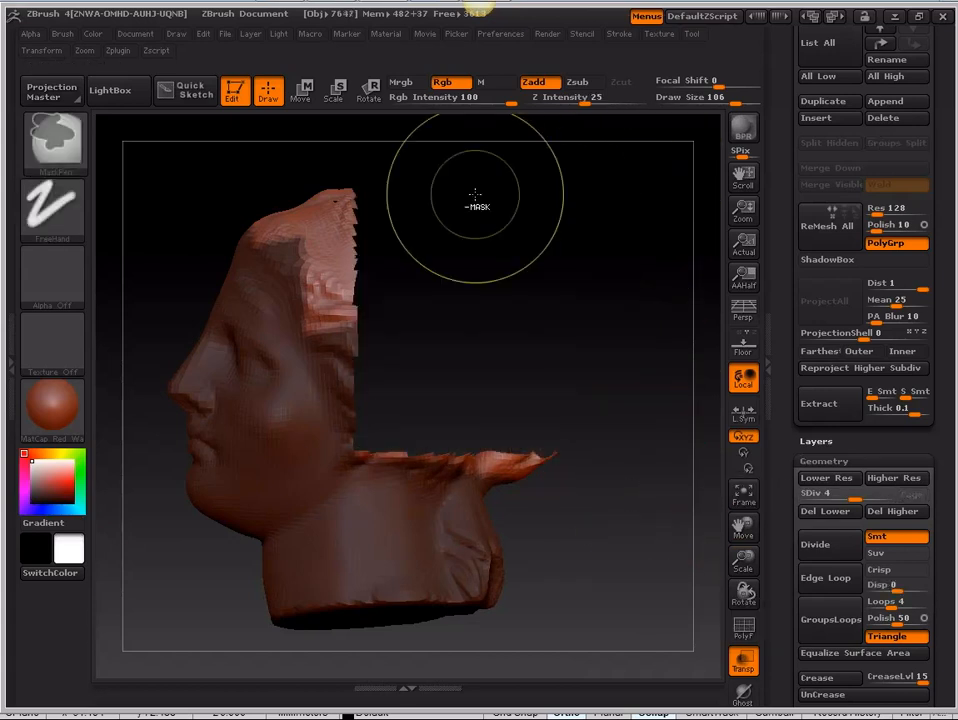
{"action": "mouse_move", "coordinate": [476, 176]}
{"action": "left_mouse_down", "text": "ctrl"}
{"action": "mouse_move", "coordinate": [295, 274]}
{"action": "mouse_move", "coordinate": [260, 320]}
{"action": "left_mouse_up", "text": "ctrl"}
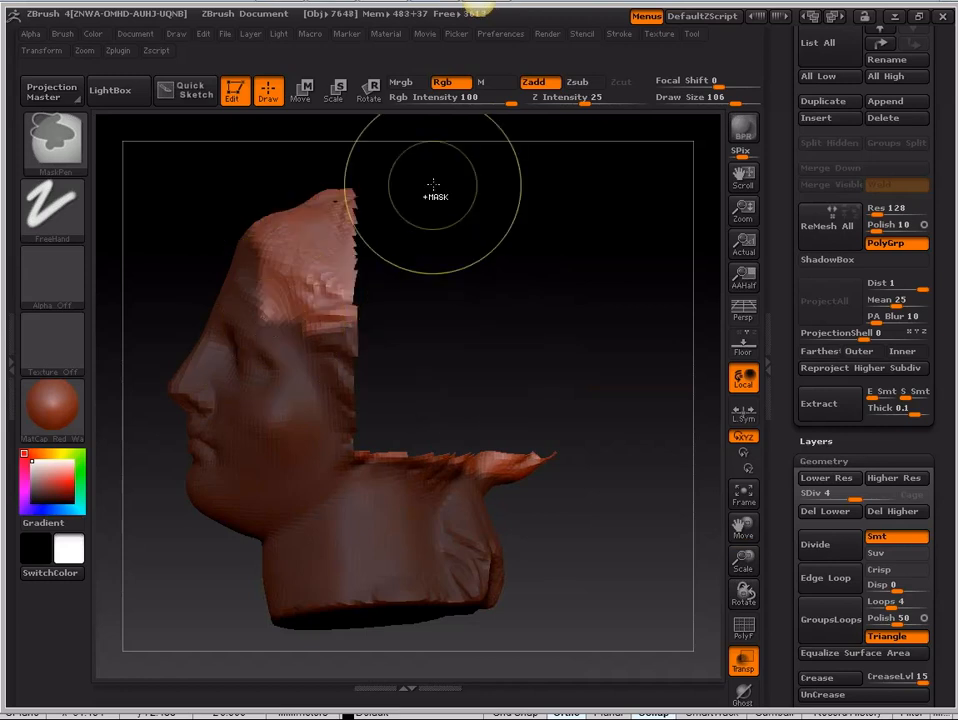
{"action": "mouse_move", "coordinate": [437, 177]}
{"action": "left_mouse_down", "text": "ctrl+shift"}
{"action": "mouse_move", "coordinate": [291, 338]}
{"action": "mouse_move", "coordinate": [266, 323]}
{"action": "left_mouse_up", "text": "ctrl+shift"}
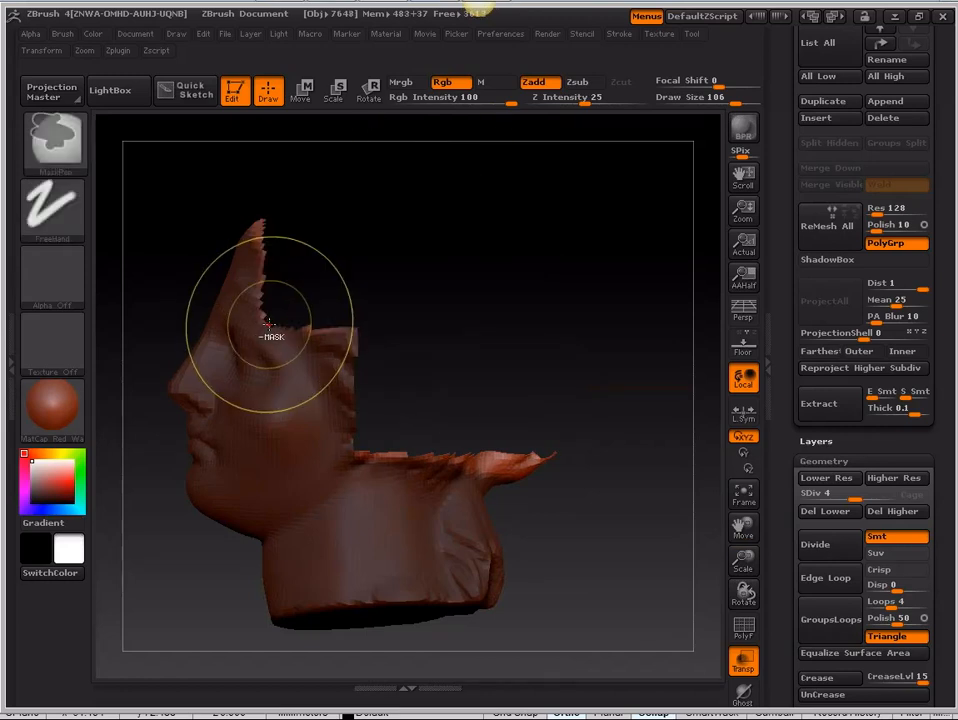
{"action": "left_click", "coordinate": [612, 356], "text": "ctrl+shift"}
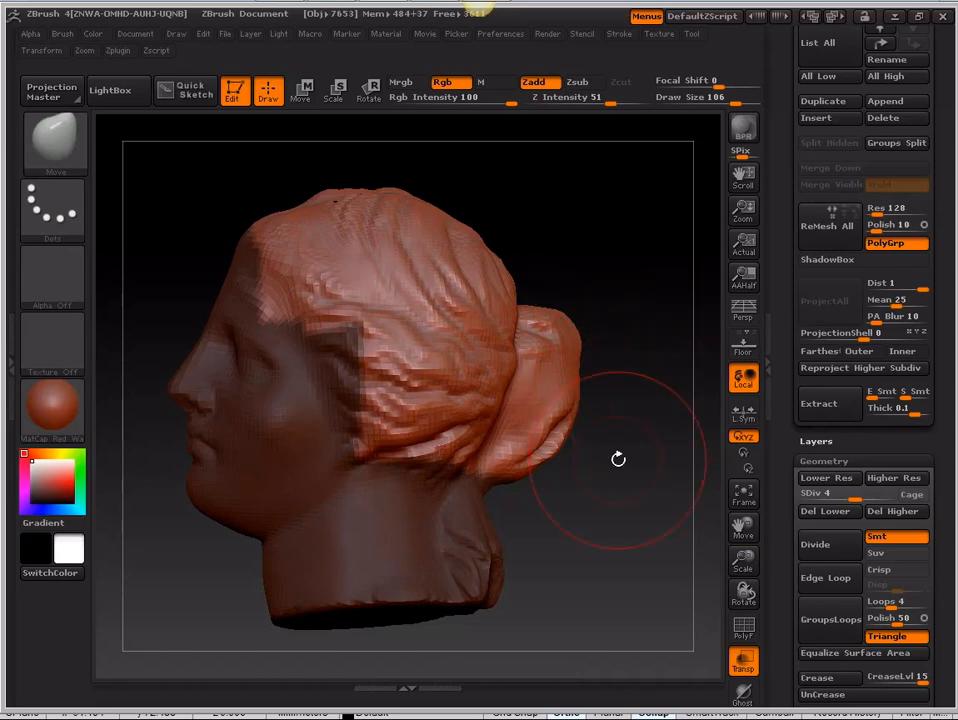
Step: Invert the mask so it covers the hair, and lower the skin's subdivision level to 1
{"action": "left_click_drag", "start_coordinate": [611, 468], "coordinate": [720, 468]}
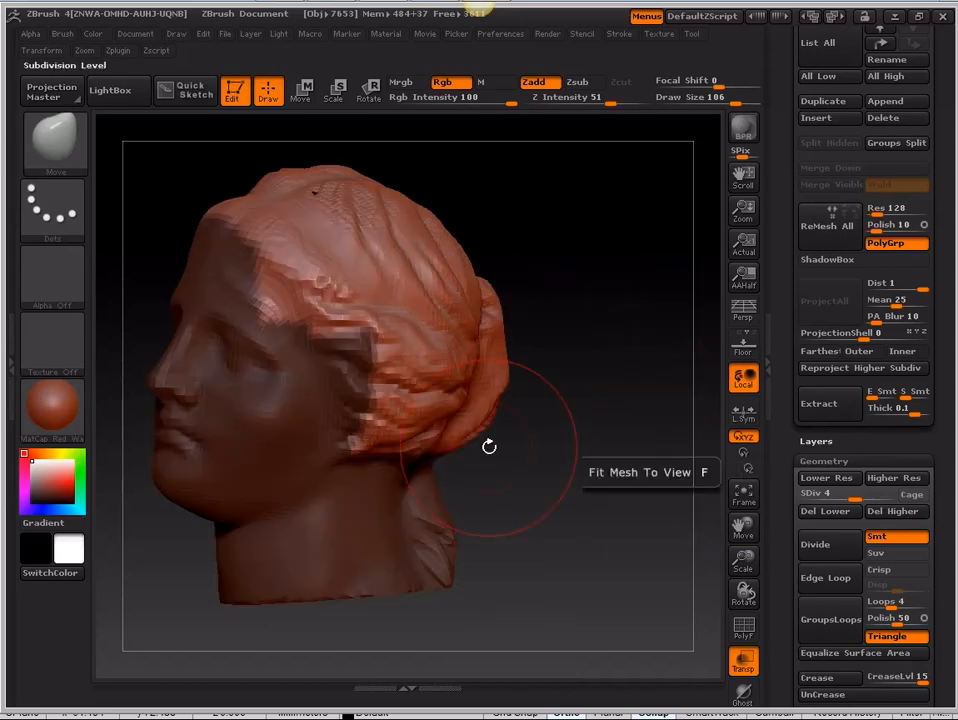
{"action": "left_click", "coordinate": [615, 480], "text": "ctrl"}
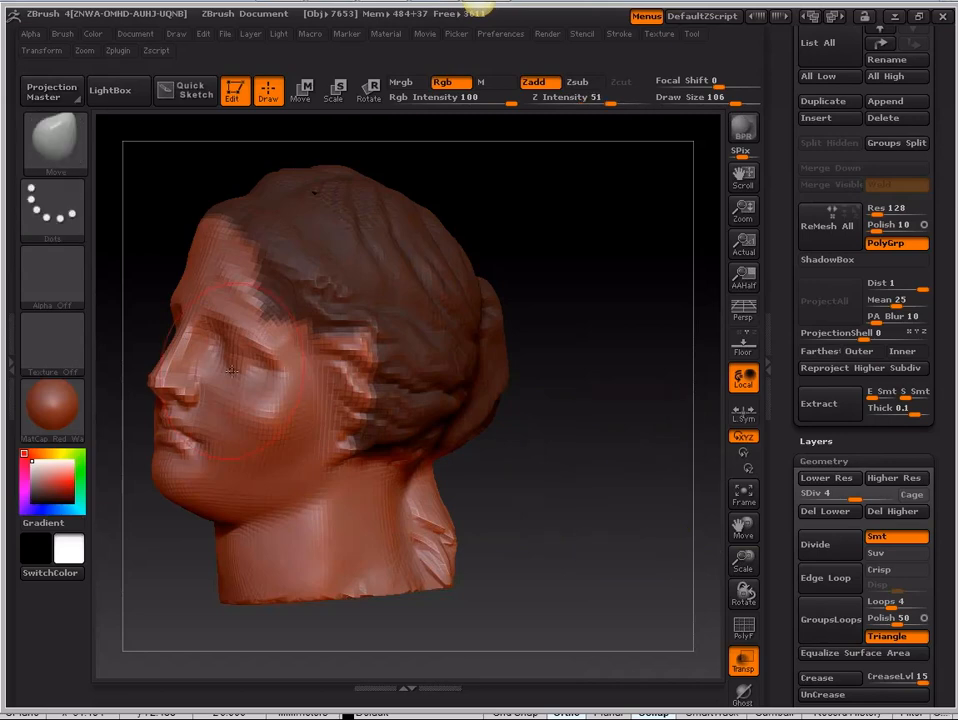
{"action": "left_click_drag", "start_coordinate": [854, 498], "coordinate": [778, 523]}
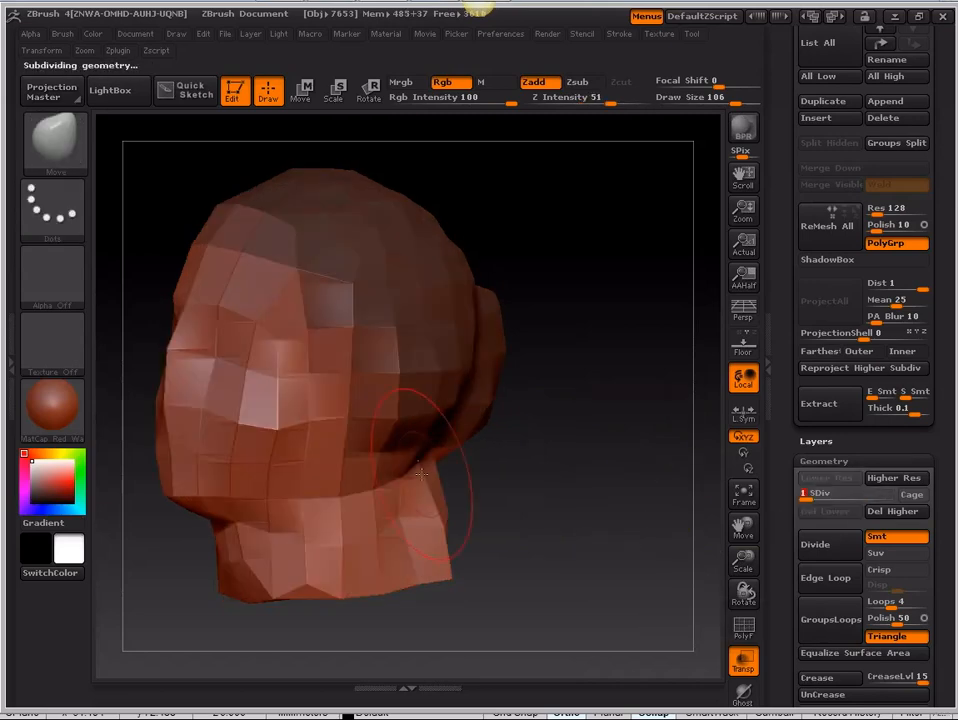
{"action": "mouse_move", "coordinate": [611, 496]}
{"action": "left_mouse_down"}
{"action": "mouse_move", "coordinate": [550, 483]}
{"action": "mouse_move", "coordinate": [594, 500]}
{"action": "mouse_move", "coordinate": [638, 451]}
{"action": "left_mouse_up"}
Step: Raise the subdivision level to 4 and isolate the hair at the upper back of the head
{"action": "key", "text": "d"}
{"action": "key", "text": "d"}
{"action": "key", "text": "d"}
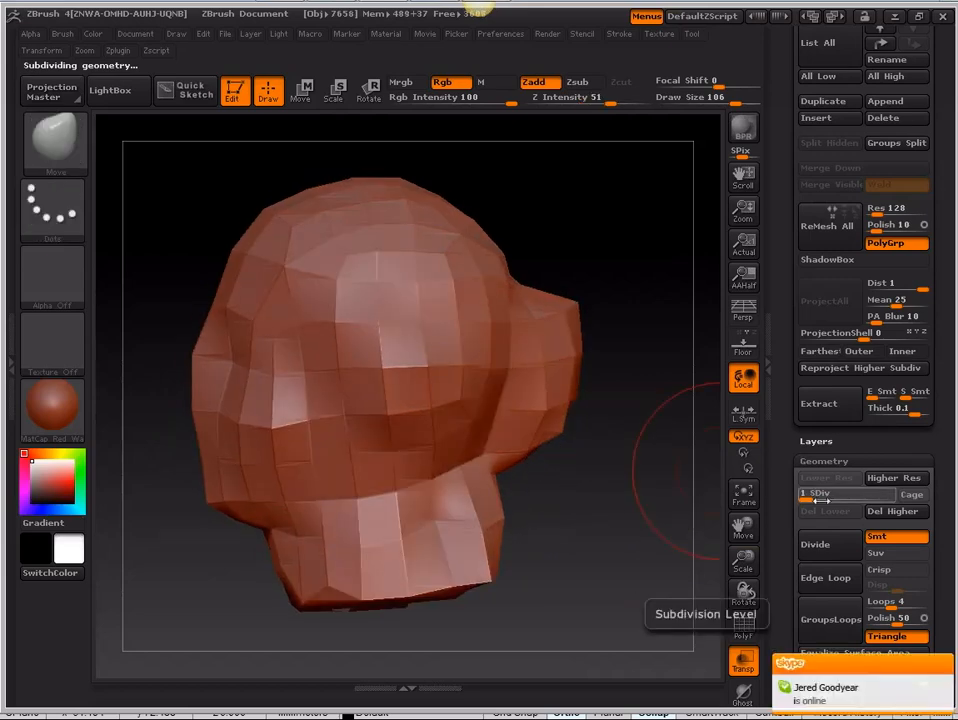
{"action": "left_click_drag", "start_coordinate": [610, 158], "coordinate": [303, 425], "text": "ctrl+shift"}
{"action": "left_click_drag", "start_coordinate": [523, 484], "coordinate": [718, 560]}
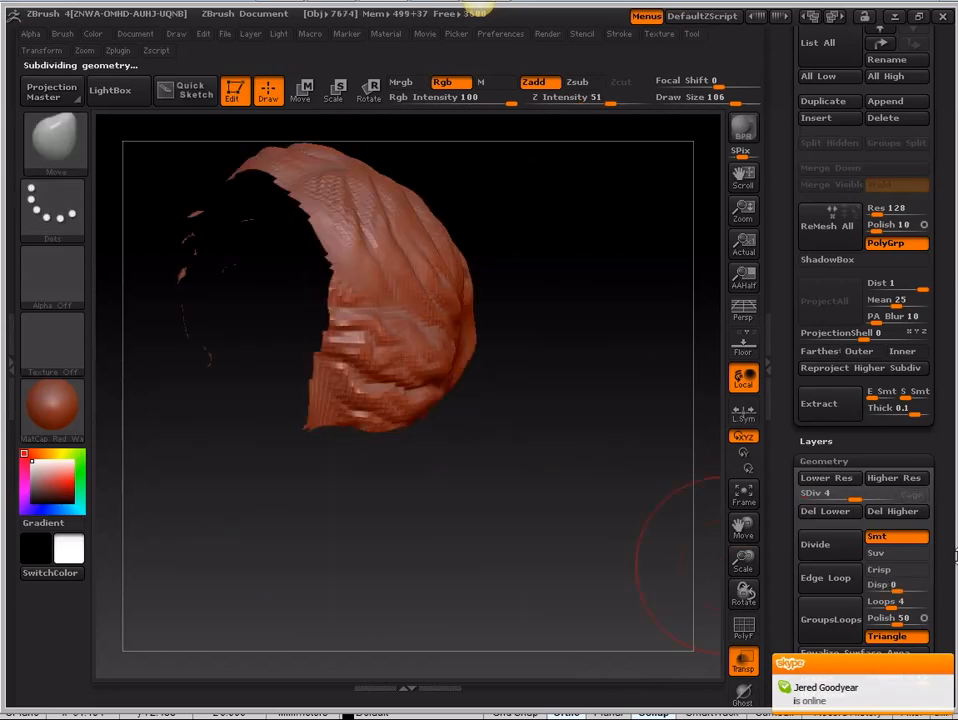
Step: Turn on double-sided display for the isolated hair and view its shell from the side
{"action": "left_click_drag", "start_coordinate": [956, 555], "coordinate": [951, 250]}
{"action": "left_click", "coordinate": [826, 424]}
{"action": "left_click", "coordinate": [818, 458]}
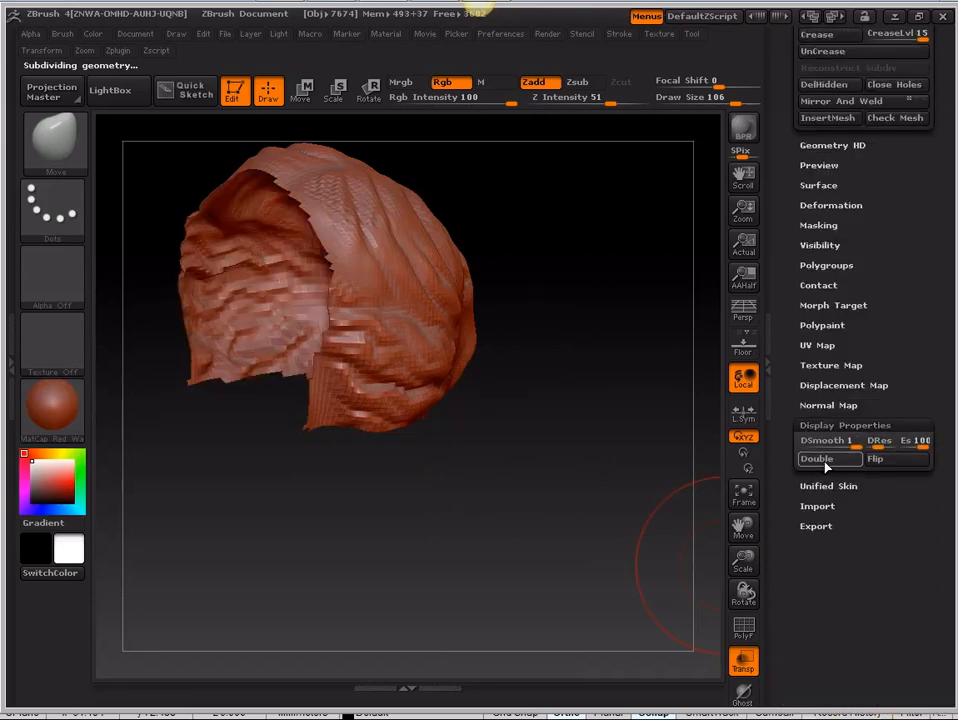
{"action": "mouse_move", "coordinate": [470, 481]}
{"action": "left_mouse_down"}
{"action": "mouse_move", "coordinate": [508, 458]}
{"action": "mouse_move", "coordinate": [465, 412]}
{"action": "mouse_move", "coordinate": [387, 502]}
{"action": "mouse_move", "coordinate": [453, 427]}
{"action": "mouse_move", "coordinate": [432, 466]}
{"action": "mouse_move", "coordinate": [513, 353]}
{"action": "mouse_move", "coordinate": [406, 321]}
{"action": "mouse_move", "coordinate": [517, 462]}
{"action": "mouse_move", "coordinate": [579, 400]}
{"action": "mouse_move", "coordinate": [562, 402]}
{"action": "mouse_move", "coordinate": [420, 249]}
{"action": "mouse_move", "coordinate": [449, 368]}
{"action": "mouse_move", "coordinate": [374, 464]}
{"action": "mouse_move", "coordinate": [370, 496]}
{"action": "mouse_move", "coordinate": [423, 522]}
{"action": "mouse_move", "coordinate": [270, 284]}
{"action": "left_mouse_up"}
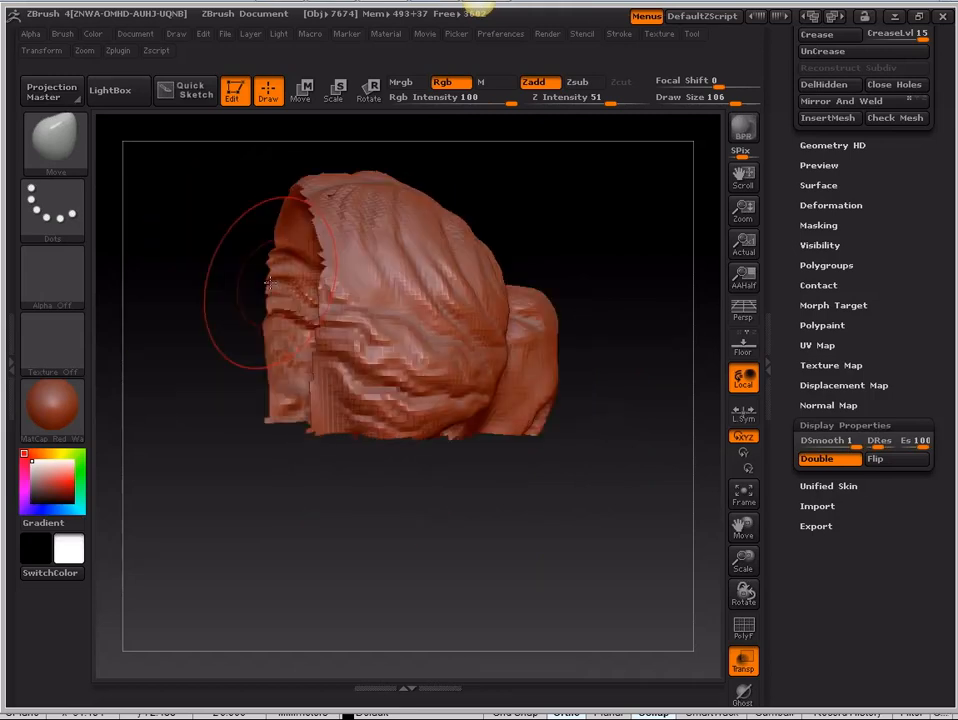
Step: Invert the visibility to show the face and neck instead of the hair, and inspect the open mesh from several sides
{"action": "left_click_drag", "start_coordinate": [901, 229], "coordinate": [894, 445]}
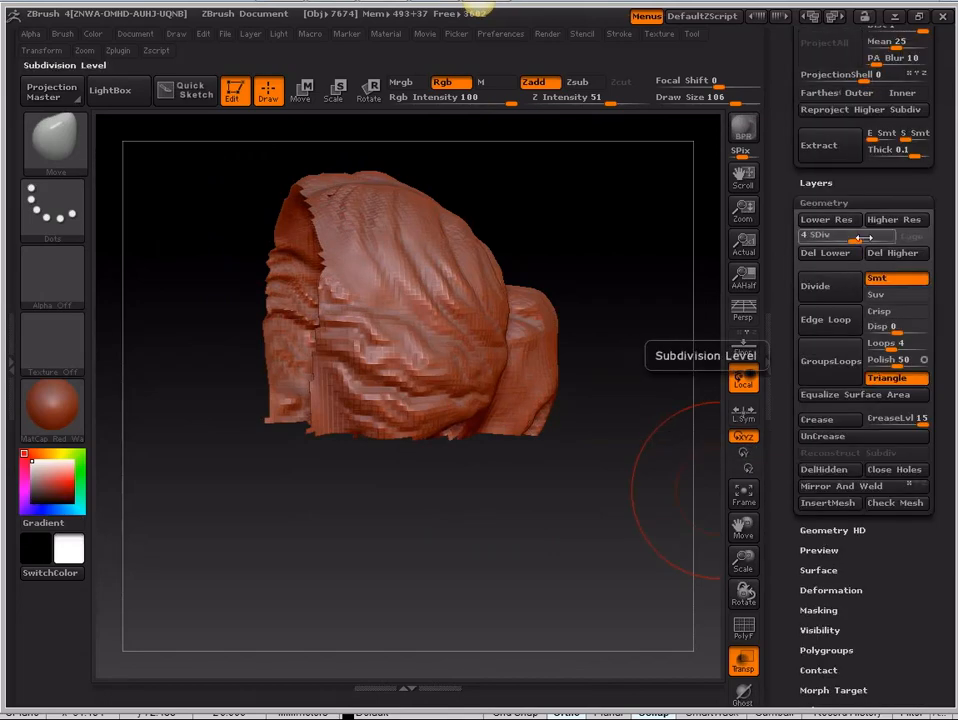
{"action": "key", "text": "ctrl"}
{"action": "key", "text": "ctrl+shift"}
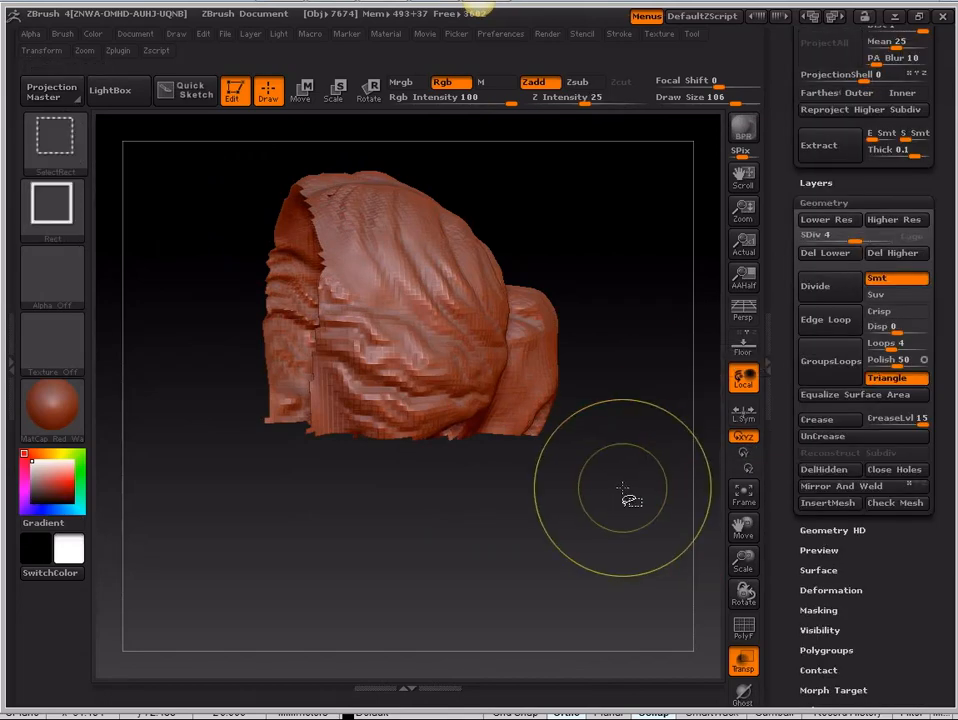
{"action": "left_click_drag", "start_coordinate": [622, 490], "coordinate": [563, 516], "text": "ctrl+shift"}
{"action": "mouse_move", "coordinate": [616, 406]}
{"action": "left_mouse_down"}
{"action": "mouse_move", "coordinate": [560, 440]}
{"action": "mouse_move", "coordinate": [537, 468]}
{"action": "mouse_move", "coordinate": [585, 405]}
{"action": "left_mouse_up"}
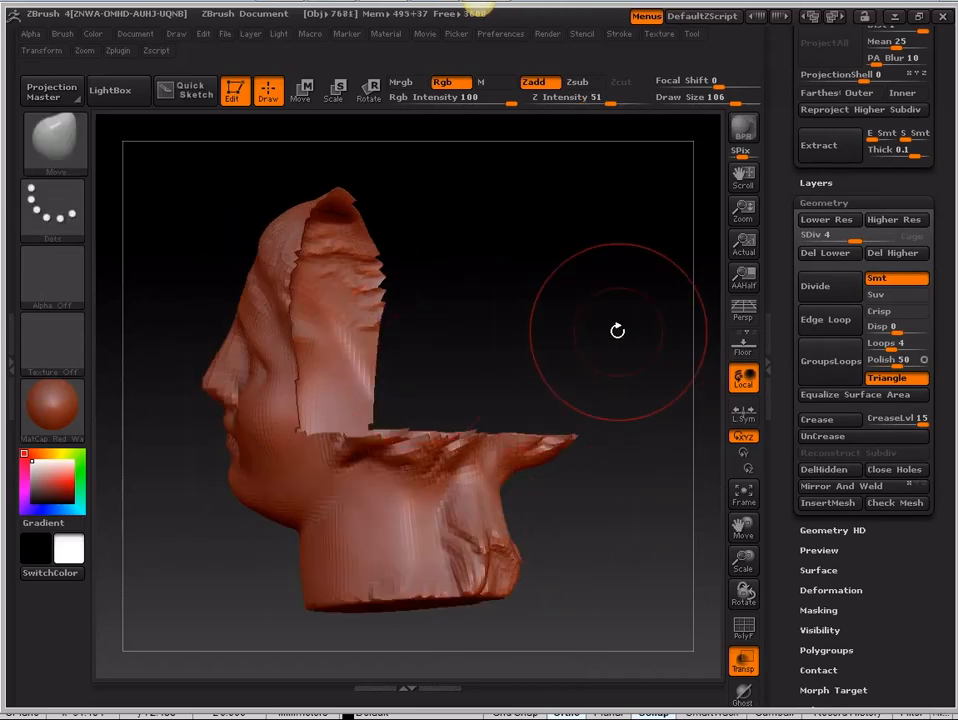
{"action": "mouse_move", "coordinate": [616, 293]}
{"action": "left_mouse_down"}
{"action": "mouse_move", "coordinate": [624, 278]}
{"action": "mouse_move", "coordinate": [481, 284]}
{"action": "left_mouse_up"}
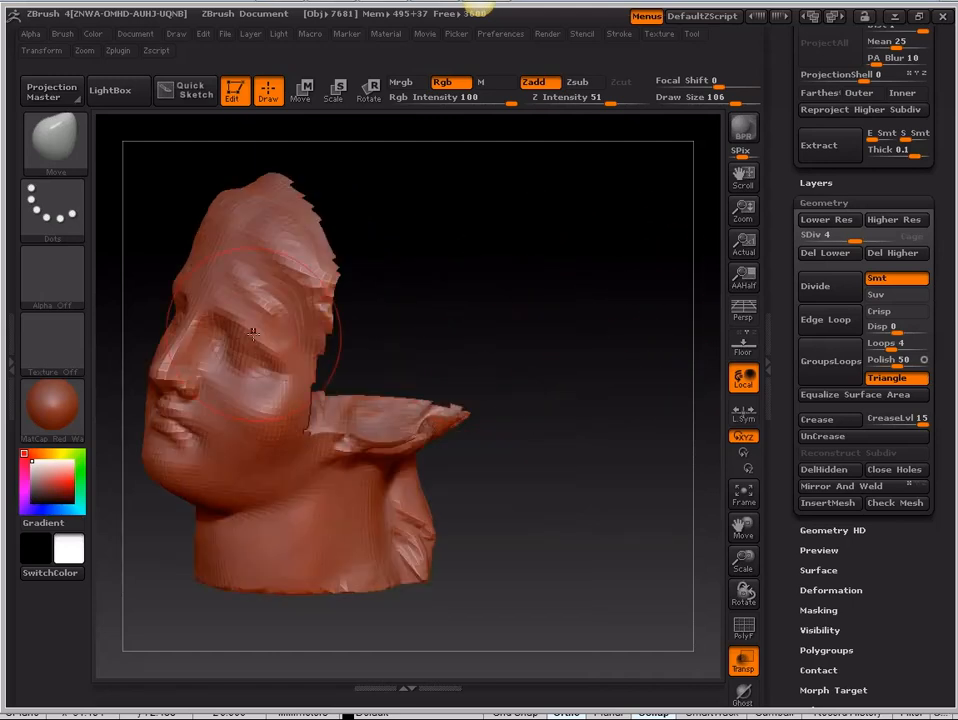
{"action": "left_click_drag", "start_coordinate": [498, 406], "coordinate": [469, 422]}
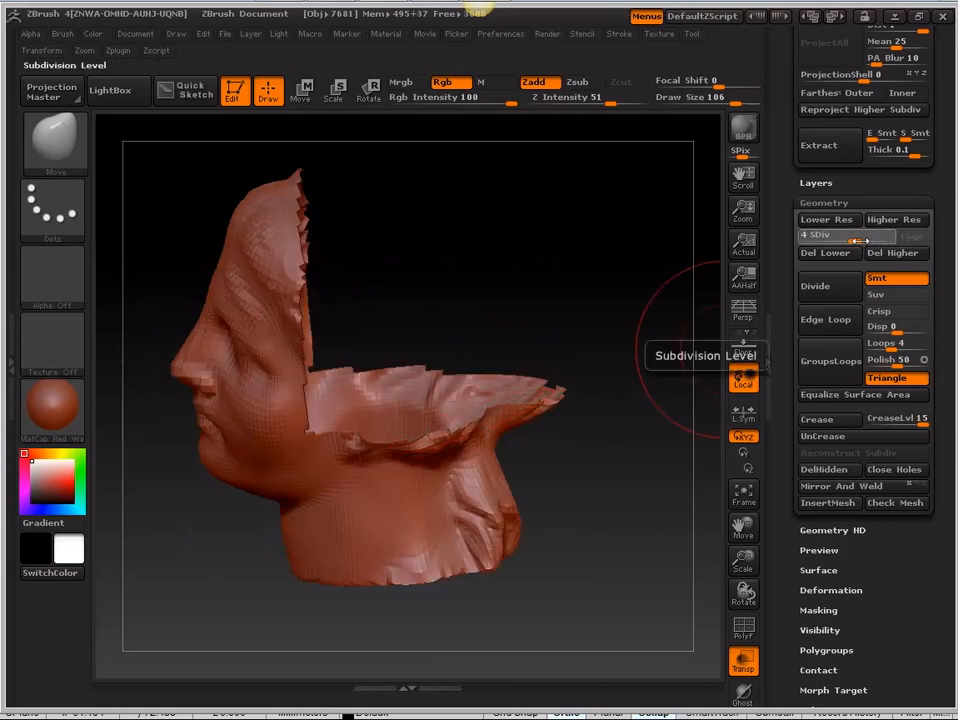
Step: Lower the subdivision level to 2 with the hair still hidden and inspect the coarse face and neck
{"action": "left_click_drag", "start_coordinate": [858, 240], "coordinate": [818, 241]}
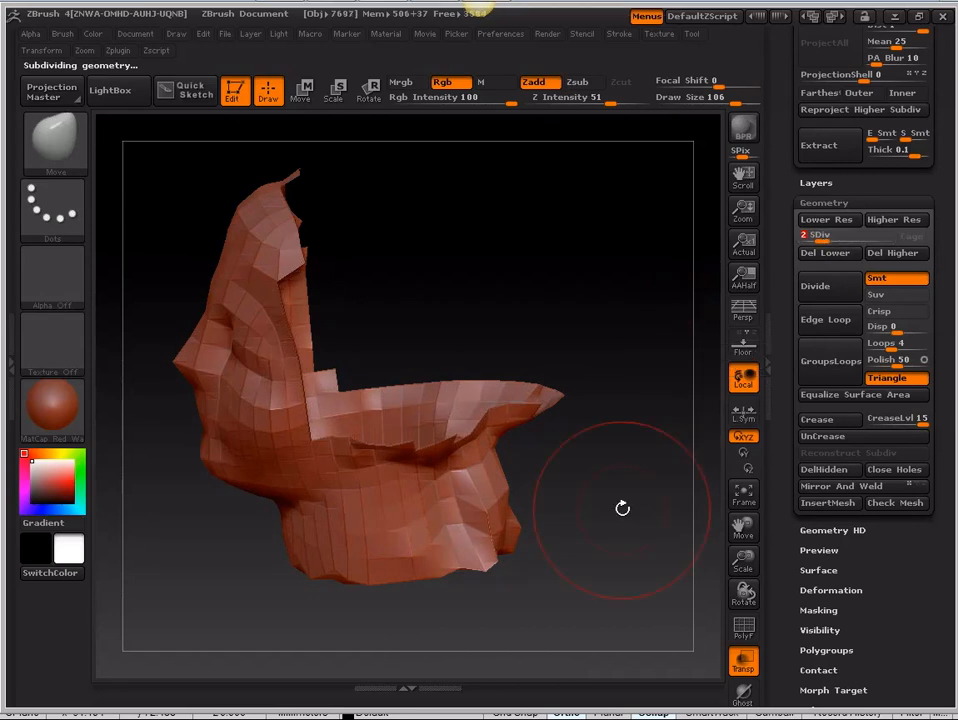
{"action": "left_click_drag", "start_coordinate": [618, 509], "coordinate": [627, 430]}
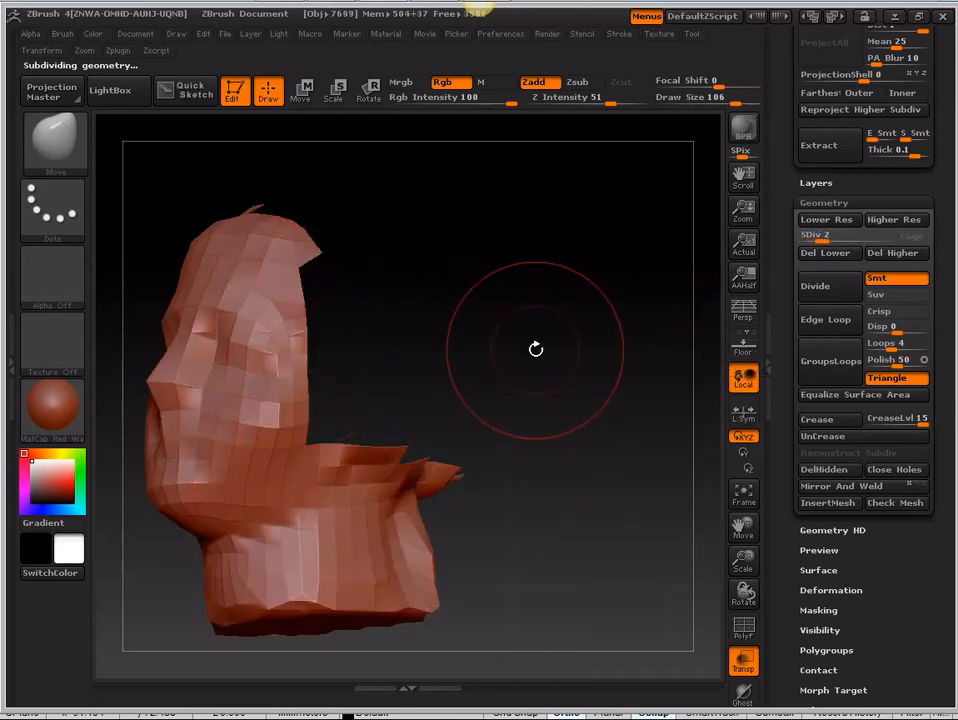
{"action": "left_click_drag", "start_coordinate": [589, 444], "coordinate": [563, 490]}
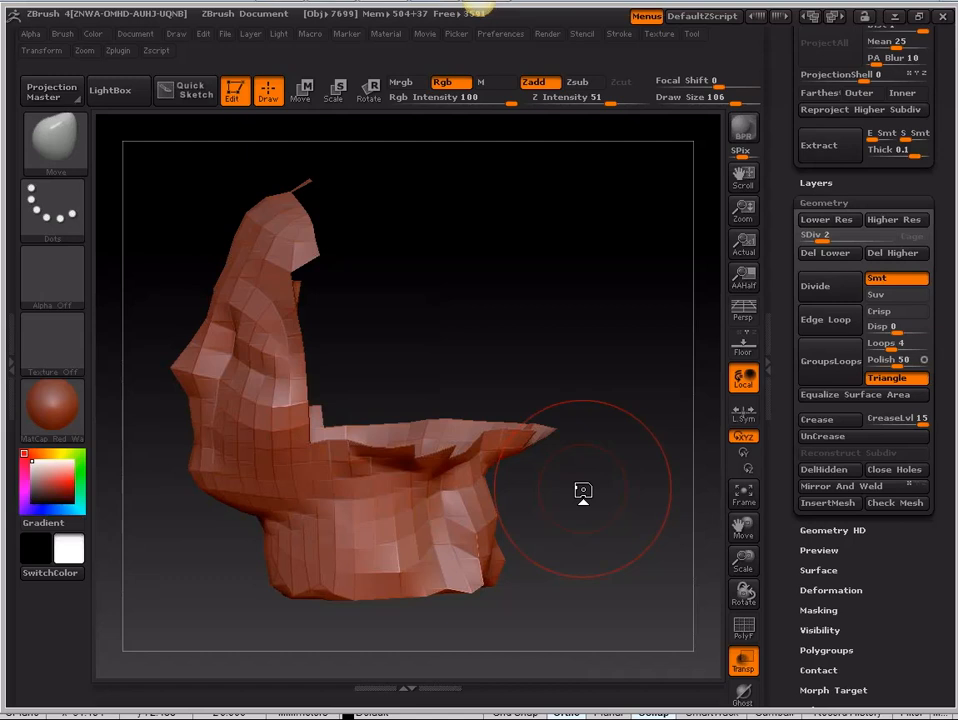
Step: Unhide the full head and set its subdivision level to 5
{"action": "key", "text": "ctrl"}
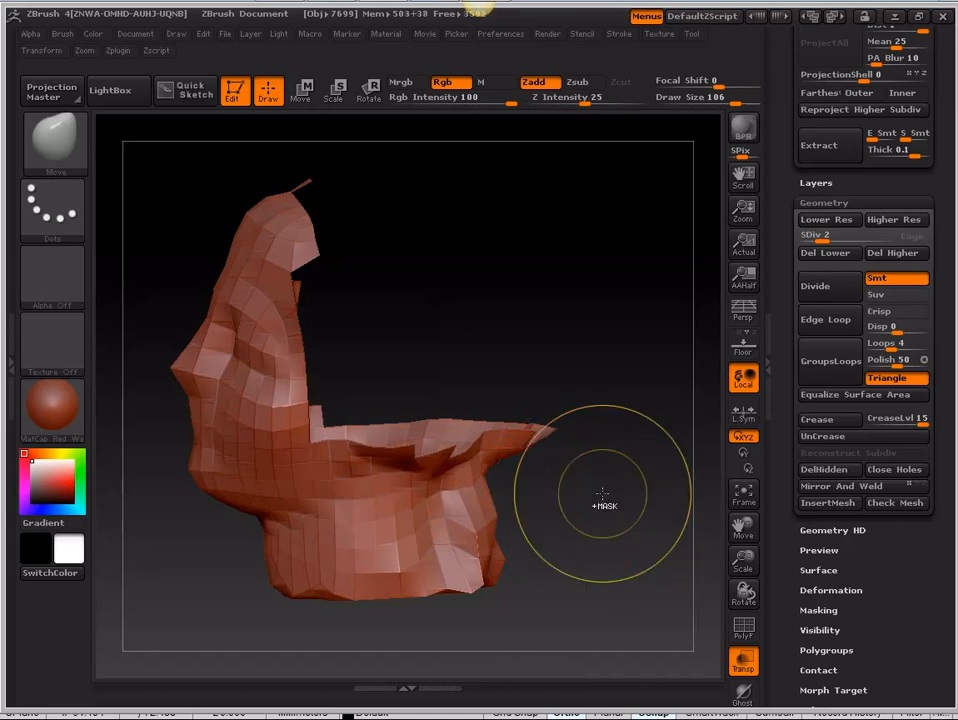
{"action": "left_click", "coordinate": [606, 495], "text": "ctrl+shift"}
{"action": "left_click_drag", "start_coordinate": [606, 495], "coordinate": [632, 474]}
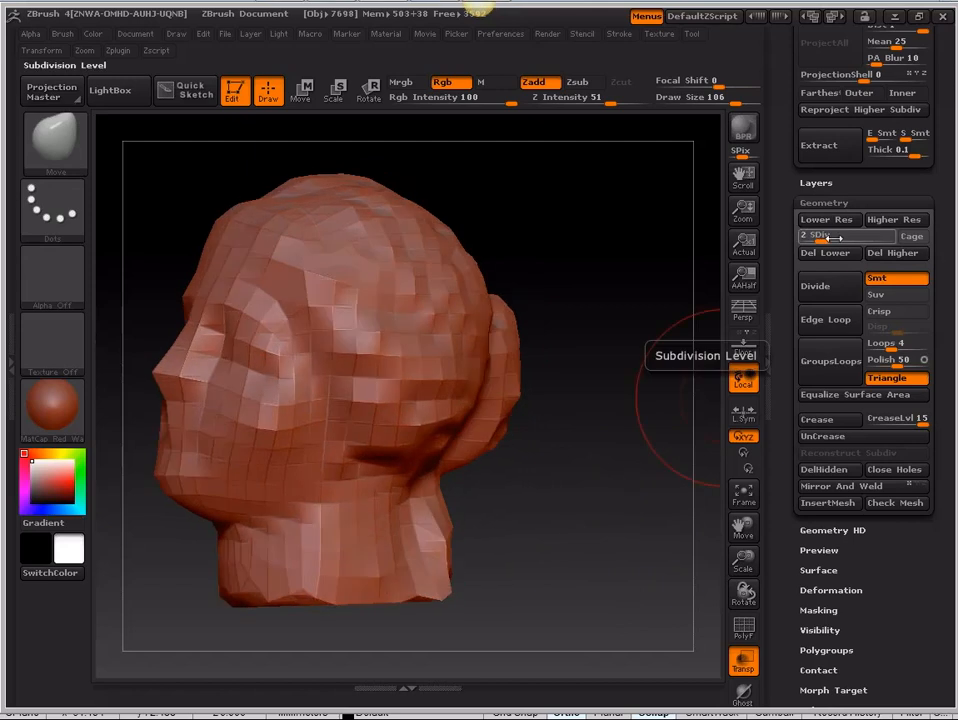
{"action": "left_click_drag", "start_coordinate": [833, 237], "coordinate": [880, 237]}
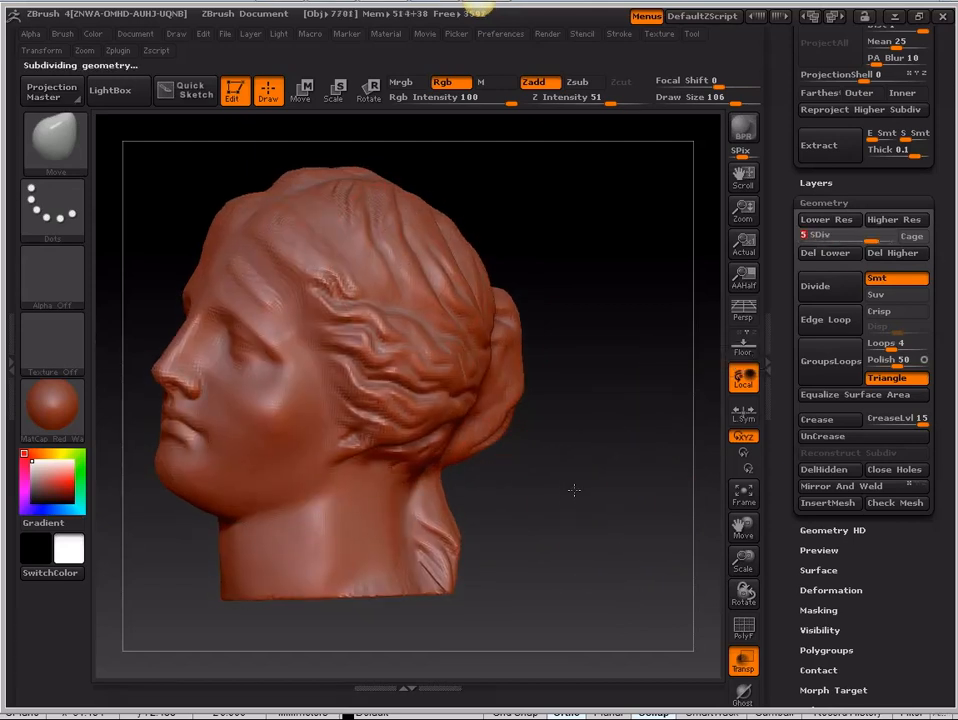
Step: Inspect the complete level 5 head from the front, side and below
{"action": "left_click_drag", "start_coordinate": [573, 490], "coordinate": [580, 440]}
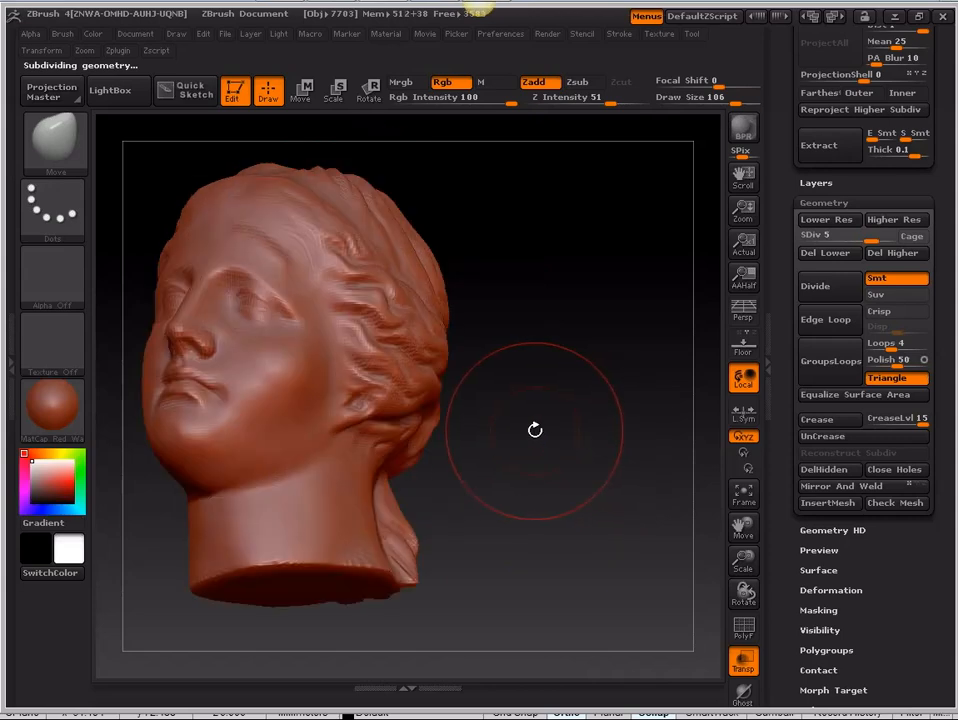
{"action": "left_click_drag", "start_coordinate": [539, 435], "coordinate": [505, 500]}
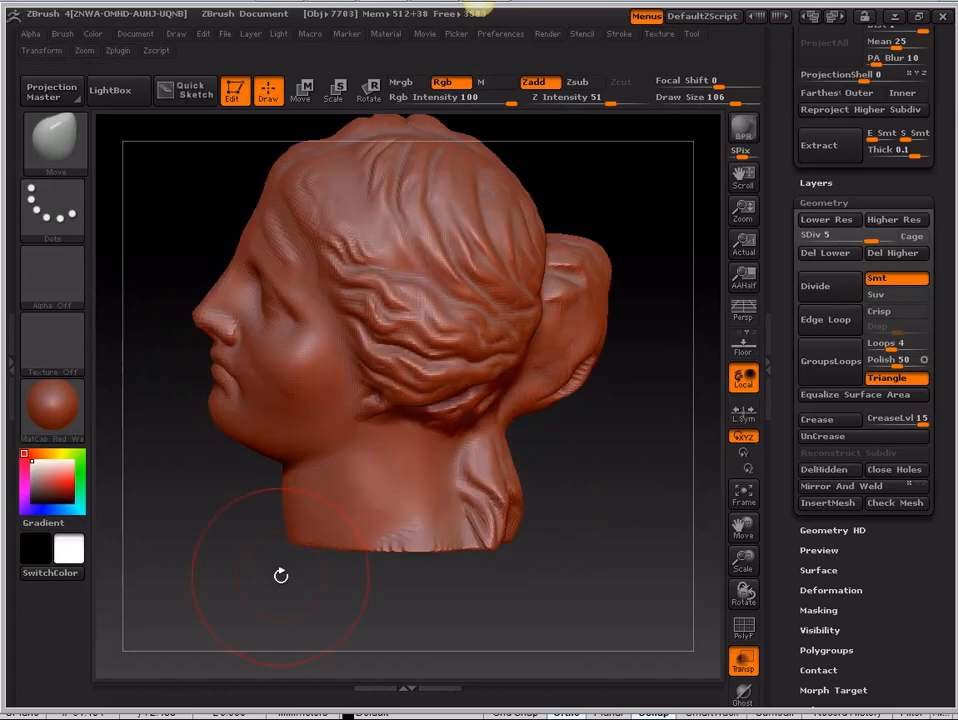
{"action": "left_click_drag", "start_coordinate": [284, 573], "coordinate": [417, 464]}
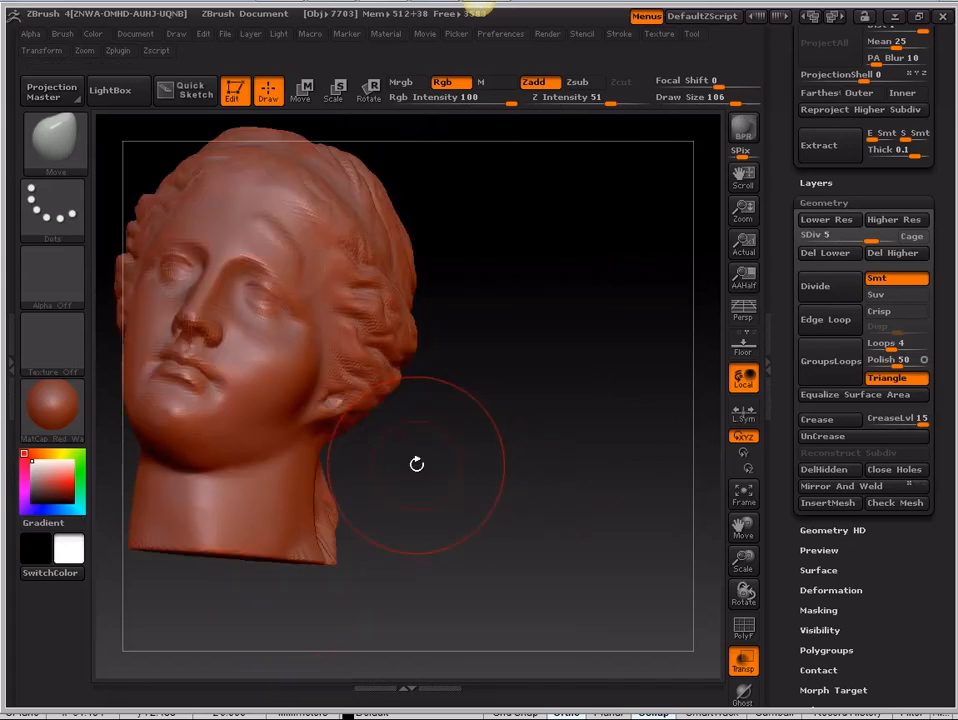
{"action": "mouse_move", "coordinate": [489, 416]}
{"action": "left_mouse_down", "text": "alt"}
{"action": "mouse_move", "coordinate": [579, 494]}
{"action": "mouse_move", "coordinate": [569, 434]}
{"action": "mouse_move", "coordinate": [470, 430]}
{"action": "left_mouse_up", "text": "alt"}
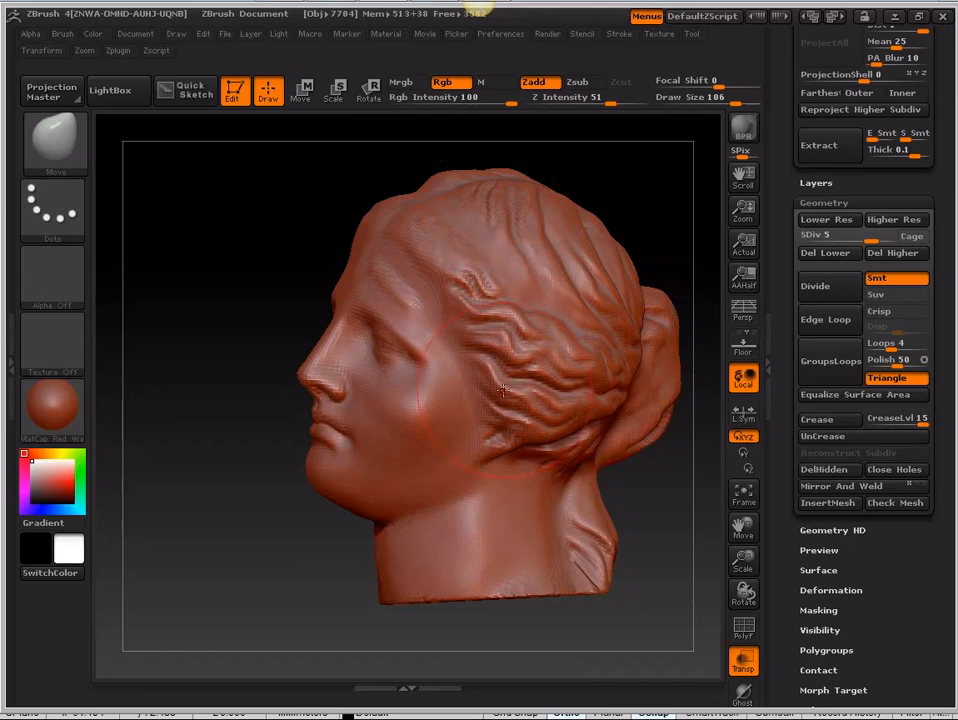
{"action": "mouse_move", "coordinate": [252, 524]}
{"action": "left_mouse_down"}
{"action": "mouse_move", "coordinate": [306, 532]}
{"action": "mouse_move", "coordinate": [466, 498]}
{"action": "mouse_move", "coordinate": [549, 466]}
{"action": "mouse_move", "coordinate": [519, 488]}
{"action": "left_mouse_up"}
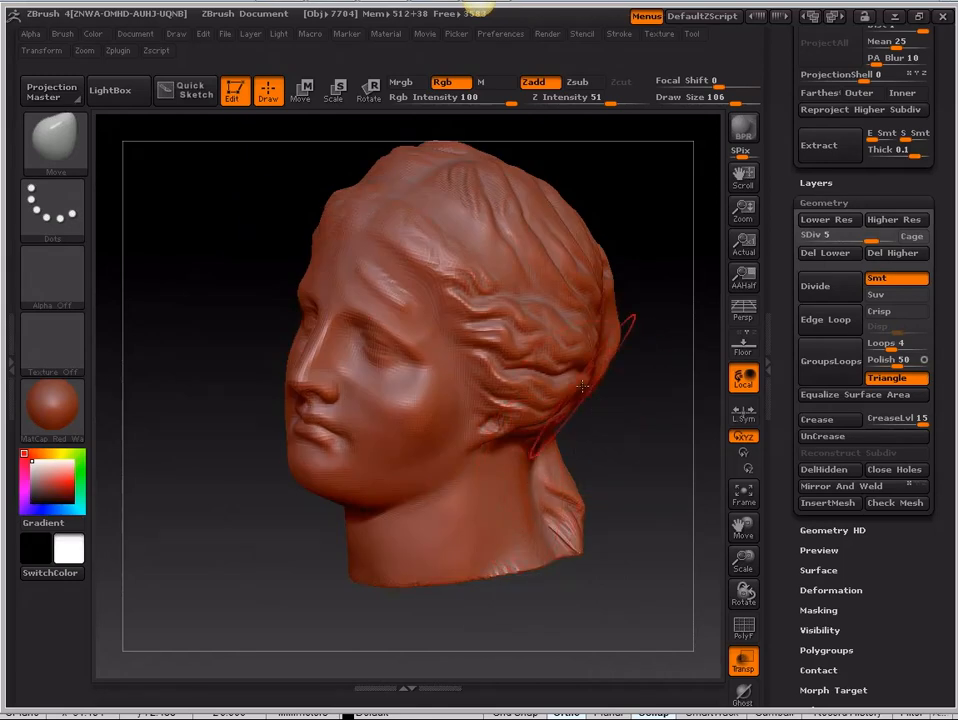
{"action": "mouse_move", "coordinate": [632, 478]}
{"action": "left_mouse_down"}
{"action": "mouse_move", "coordinate": [627, 415]}
{"action": "mouse_move", "coordinate": [633, 440]}
{"action": "left_mouse_up"}
{"action": "key", "text": "ctrl"}
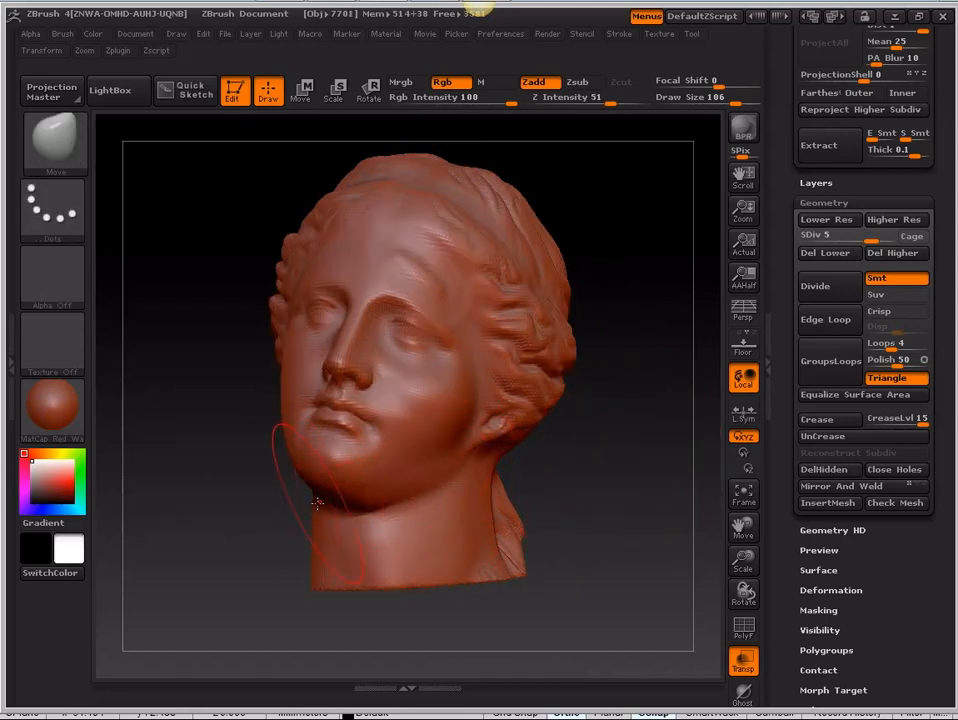
Step: Nudge the jawline with the Move brush and check the head's shape from the front and in profile
{"action": "left_click_drag", "start_coordinate": [335, 501], "coordinate": [337, 482]}
{"action": "mouse_move", "coordinate": [614, 481]}
{"action": "left_mouse_down"}
{"action": "mouse_move", "coordinate": [663, 505]}
{"action": "mouse_move", "coordinate": [540, 495]}
{"action": "left_mouse_up"}
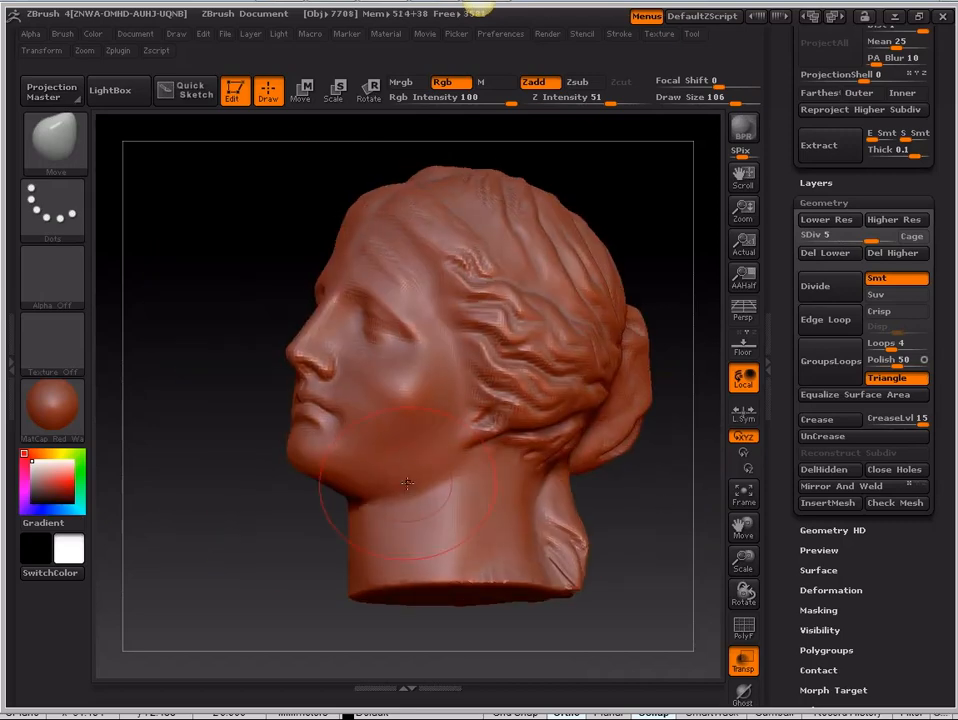
{"action": "left_click_drag", "start_coordinate": [258, 551], "coordinate": [324, 558]}
{"action": "left_click_drag", "start_coordinate": [609, 497], "coordinate": [548, 499]}
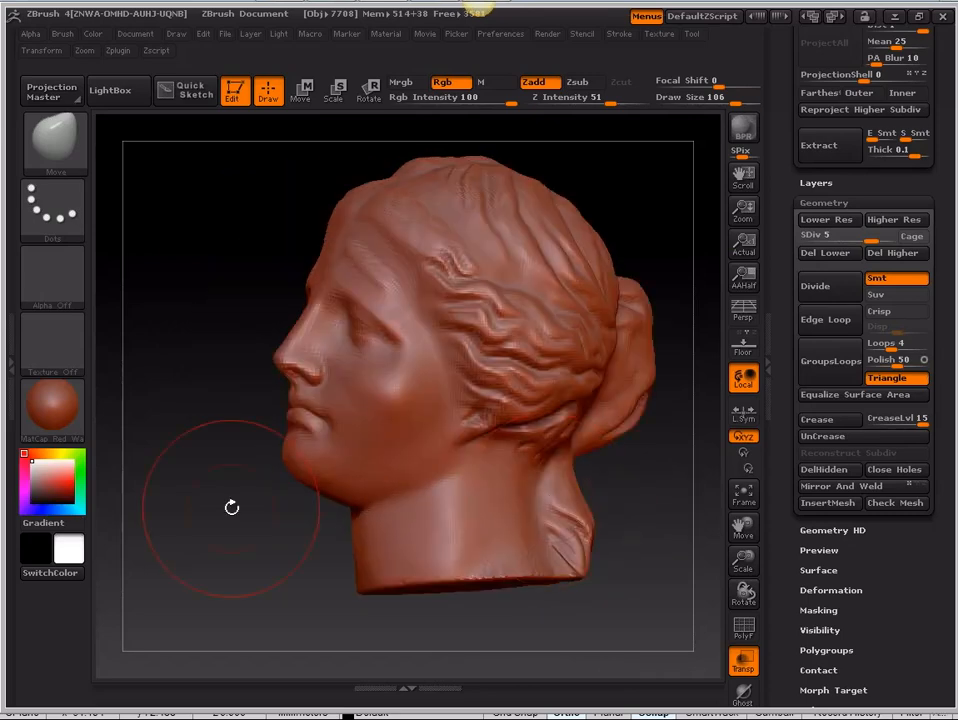
{"action": "left_click_drag", "start_coordinate": [231, 508], "coordinate": [298, 526]}
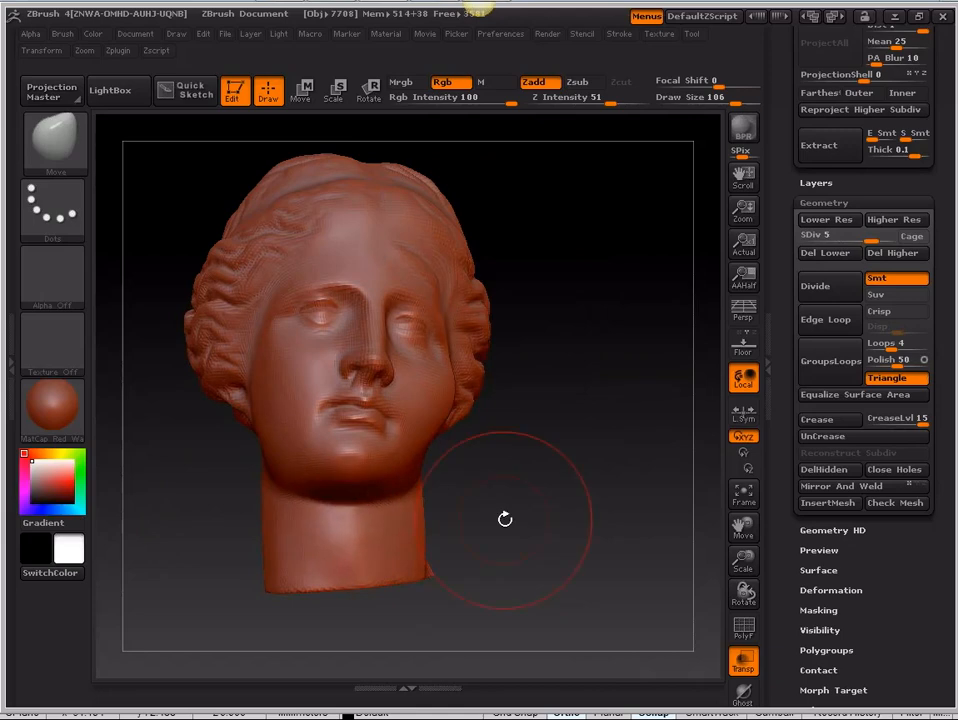
{"action": "left_click_drag", "start_coordinate": [530, 505], "coordinate": [463, 511]}
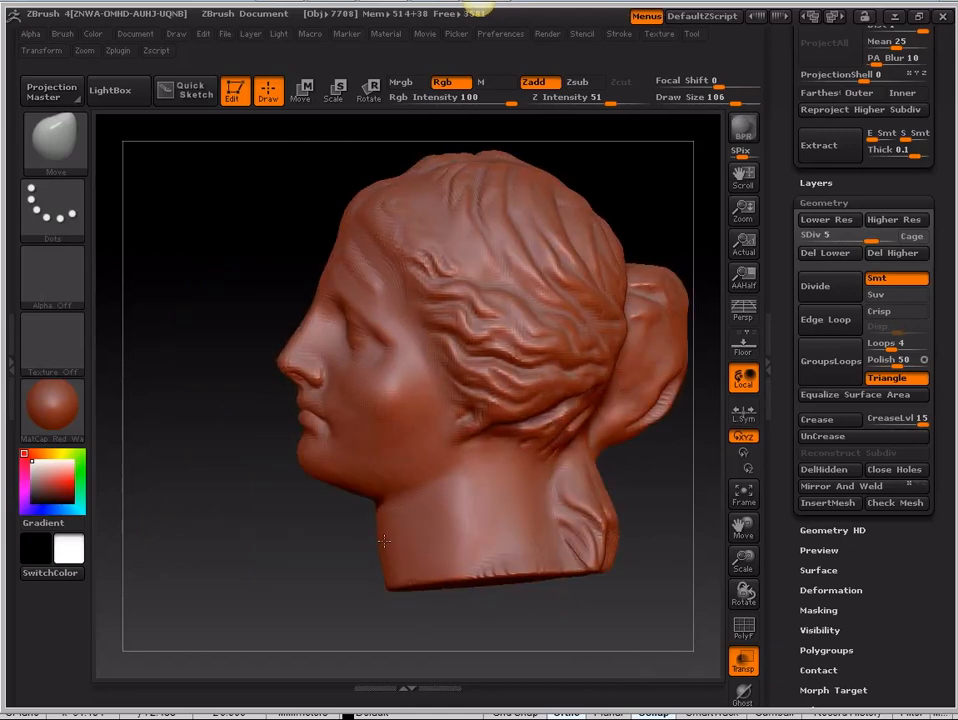
Step: Set the Move brush's Focal Shift to 43 and examine the head from the front and both sides
{"action": "key", "text": "space"}
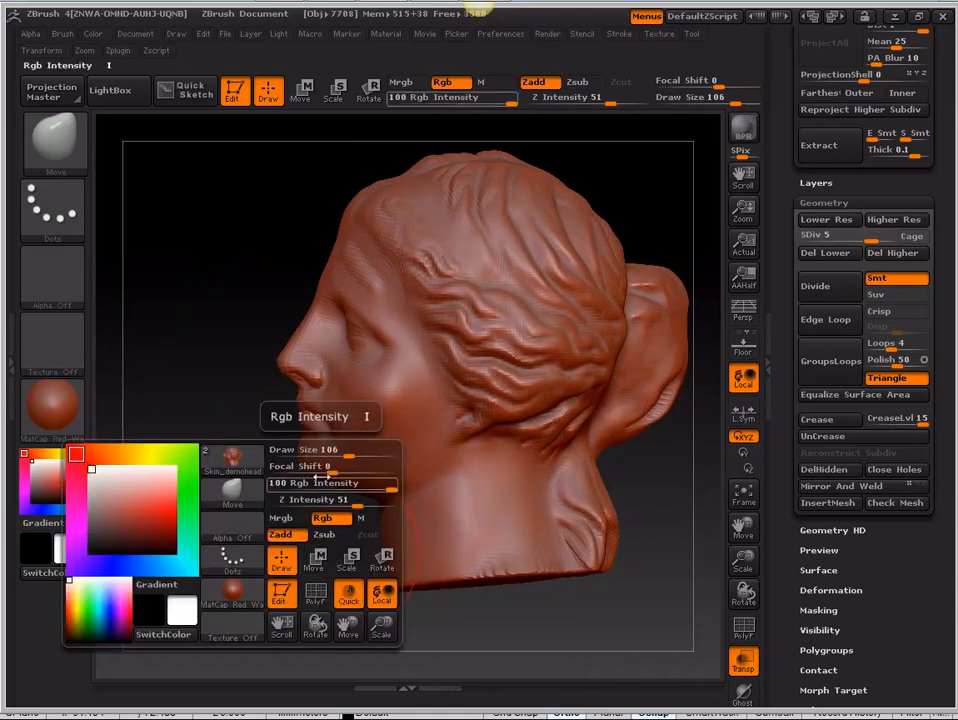
{"action": "left_click_drag", "start_coordinate": [319, 475], "coordinate": [368, 481]}
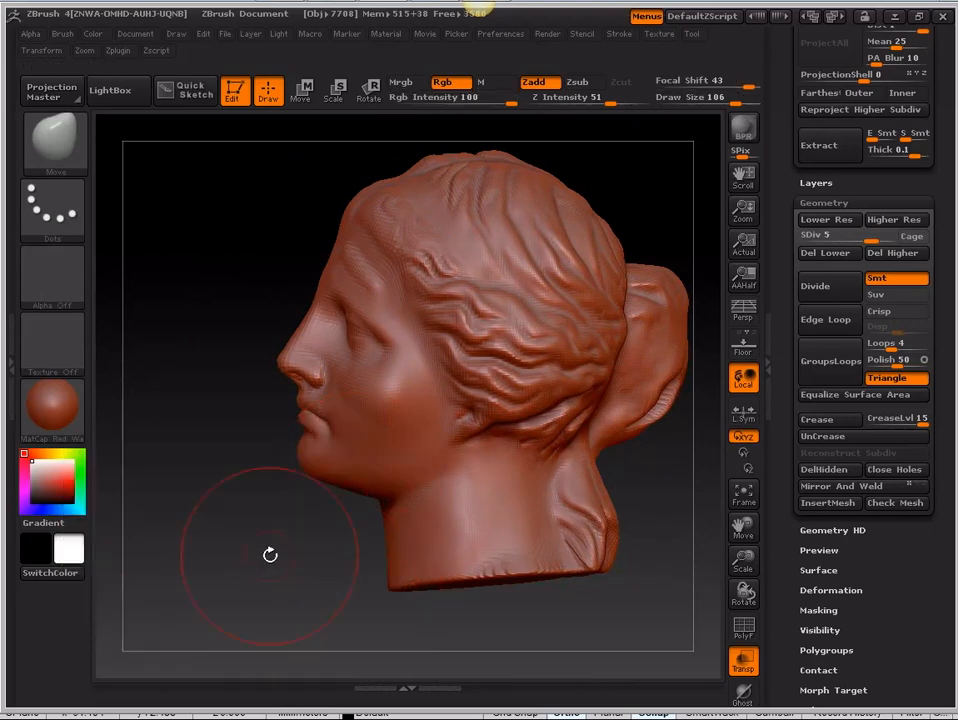
{"action": "left_click_drag", "start_coordinate": [269, 552], "coordinate": [342, 614]}
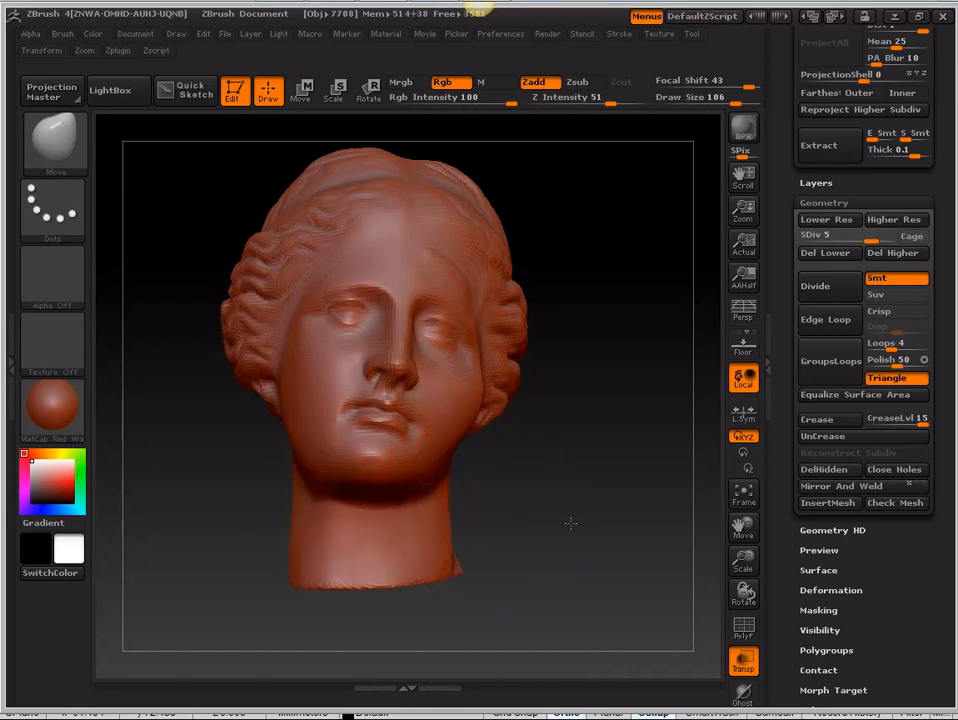
{"action": "left_click_drag", "start_coordinate": [570, 523], "coordinate": [455, 346]}
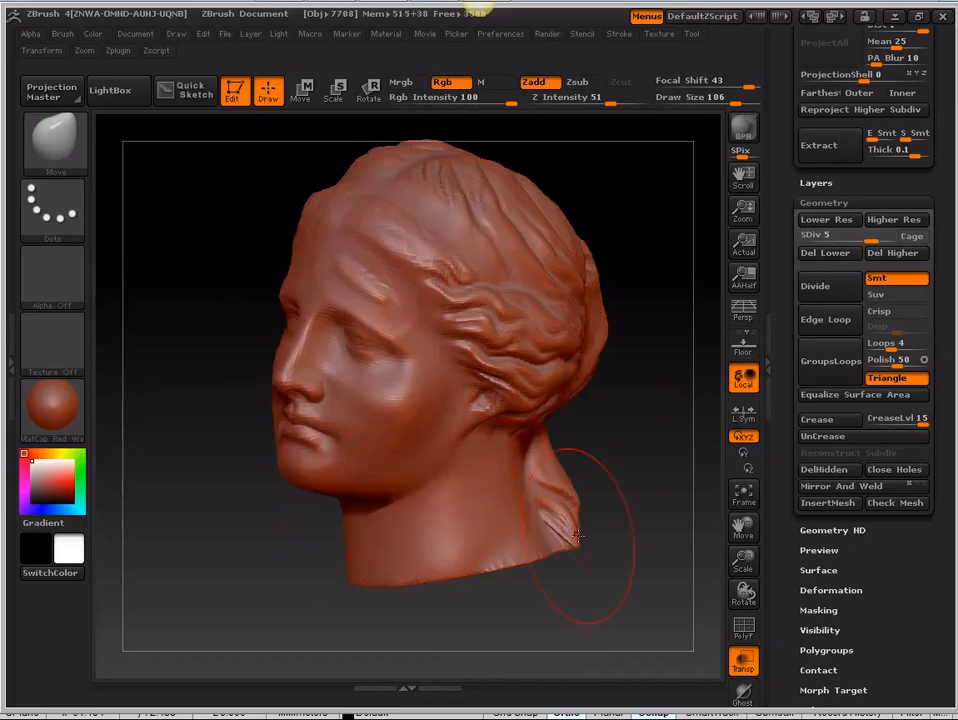
{"action": "mouse_move", "coordinate": [586, 539]}
{"action": "left_mouse_down"}
{"action": "mouse_move", "coordinate": [608, 433]}
{"action": "mouse_move", "coordinate": [651, 428]}
{"action": "left_mouse_up"}
{"action": "left_click_drag", "start_coordinate": [201, 436], "coordinate": [296, 372]}
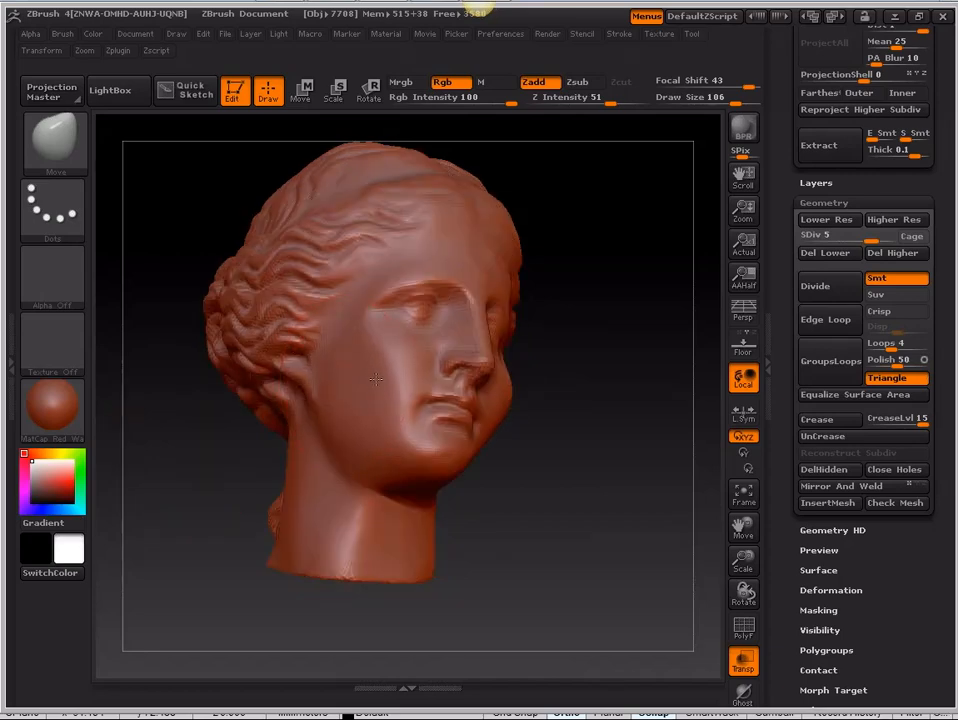
{"action": "mouse_move", "coordinate": [582, 468]}
{"action": "left_mouse_down"}
{"action": "mouse_move", "coordinate": [569, 468]}
{"action": "mouse_move", "coordinate": [582, 419]}
{"action": "left_mouse_up"}
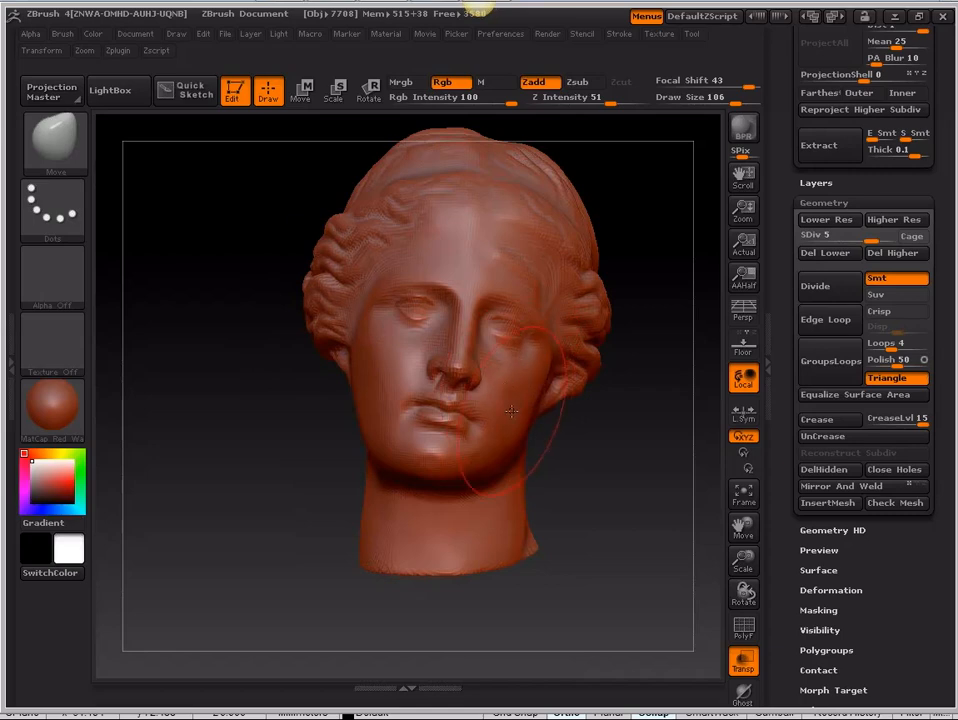
{"action": "left_click_drag", "start_coordinate": [588, 460], "coordinate": [480, 470]}
Step: Switch to the Clay brush with a draw size of 42 and build up a stroke on the cheek
{"action": "key", "text": "space"}
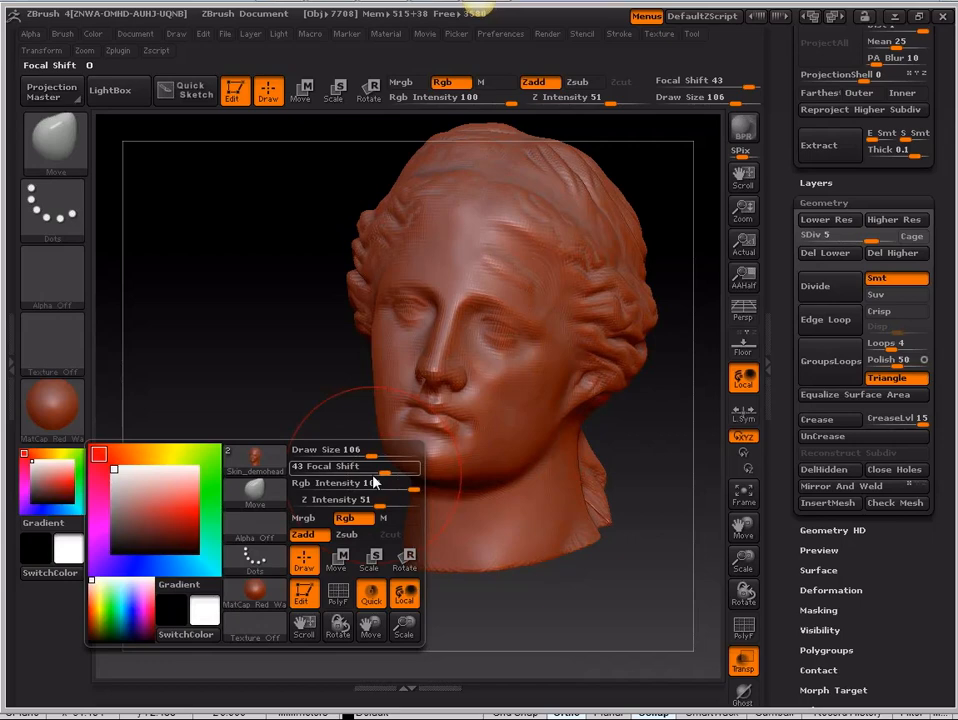
{"action": "left_click", "coordinate": [257, 492]}
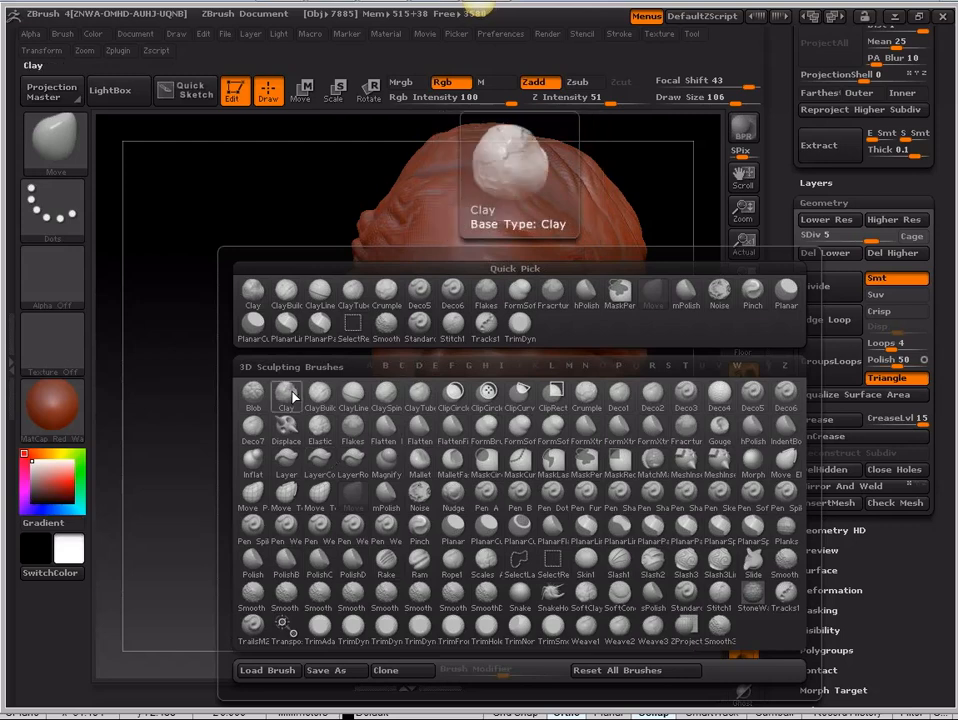
{"action": "left_click", "coordinate": [253, 291]}
{"action": "key", "text": "space"}
{"action": "left_click", "coordinate": [518, 409]}
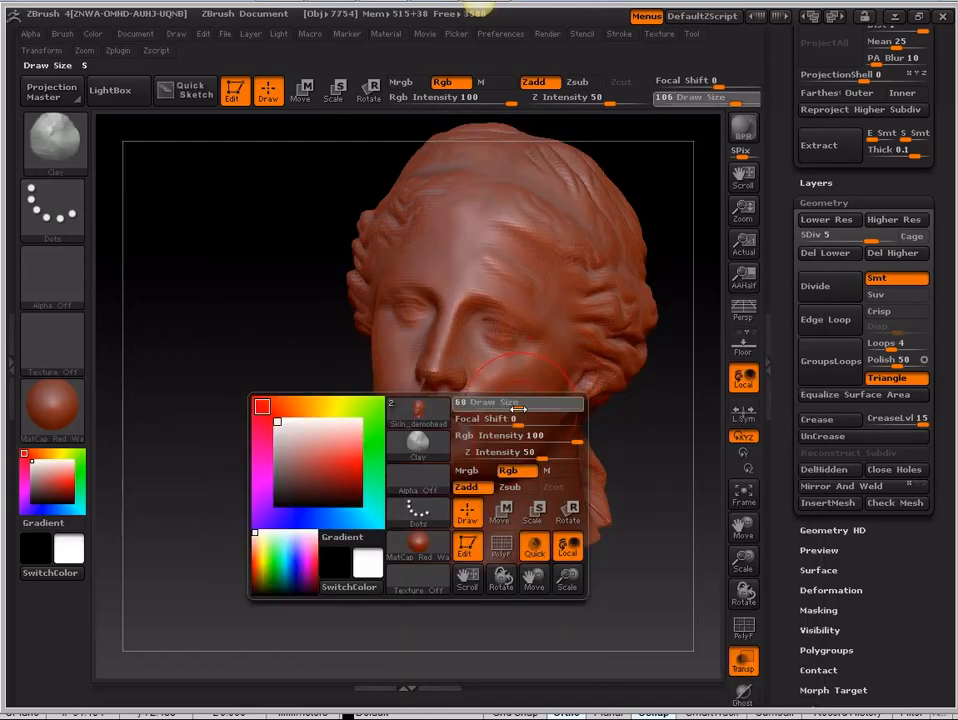
{"action": "left_click_drag", "start_coordinate": [518, 409], "coordinate": [507, 408]}
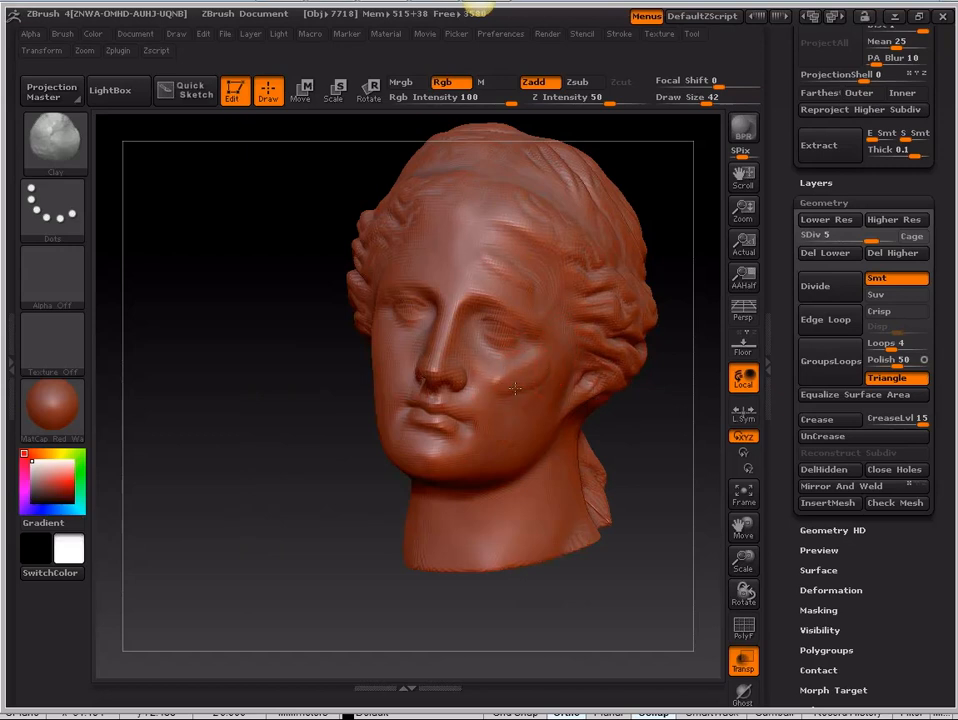
Step: Smooth the clay stroke on the cheek into the surrounding skin
{"action": "key", "text": "shift"}
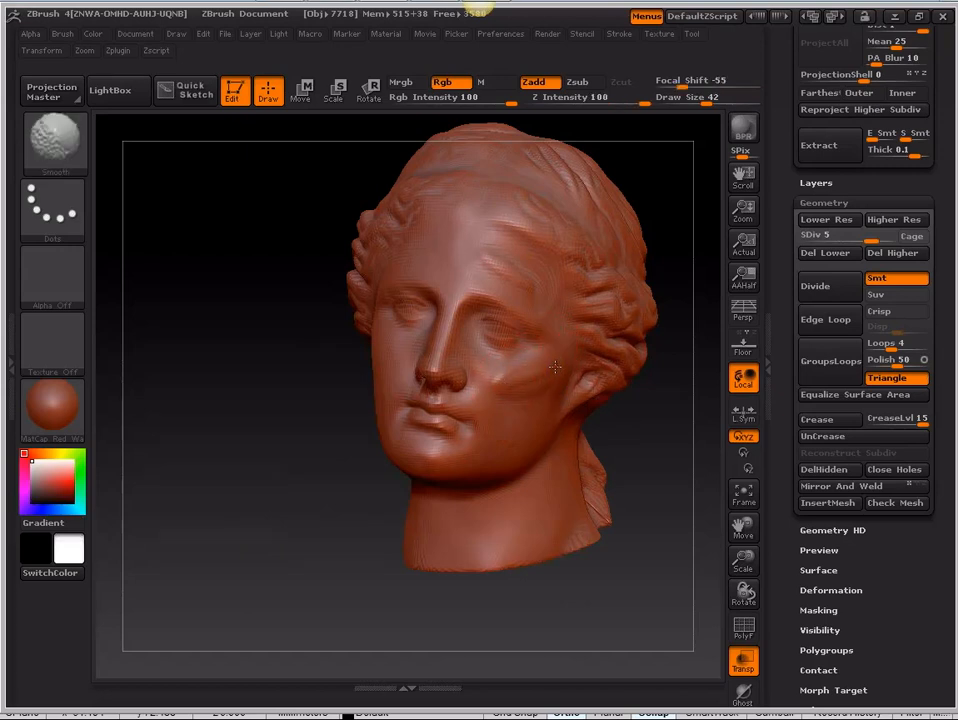
{"action": "left_click_drag", "start_coordinate": [514, 384], "coordinate": [513, 392], "text": "shift"}
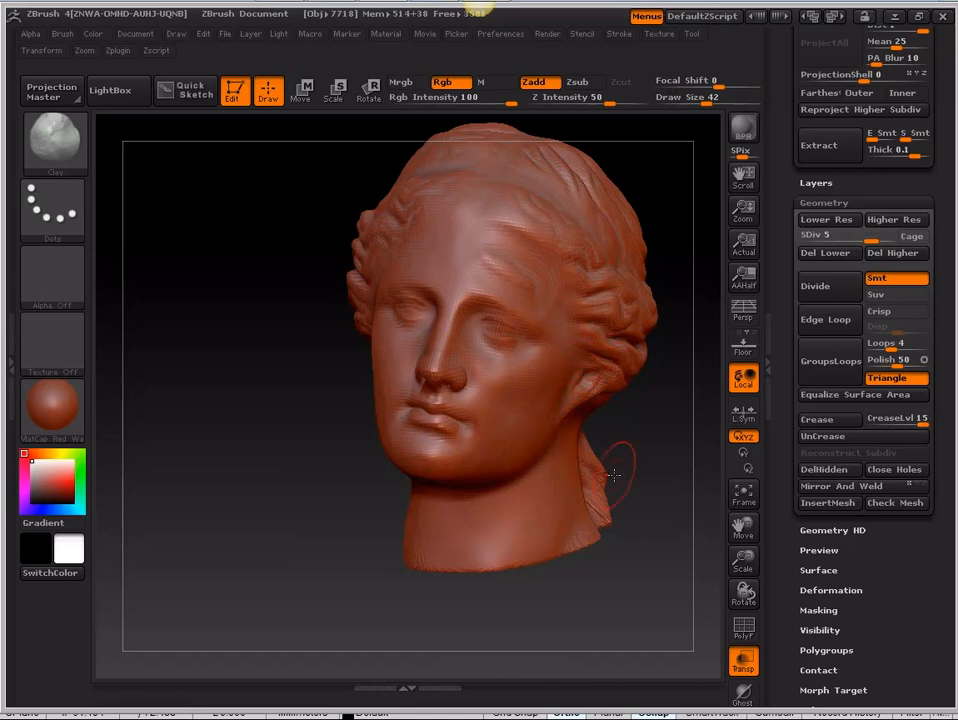
{"action": "left_click_drag", "start_coordinate": [646, 459], "coordinate": [648, 489]}
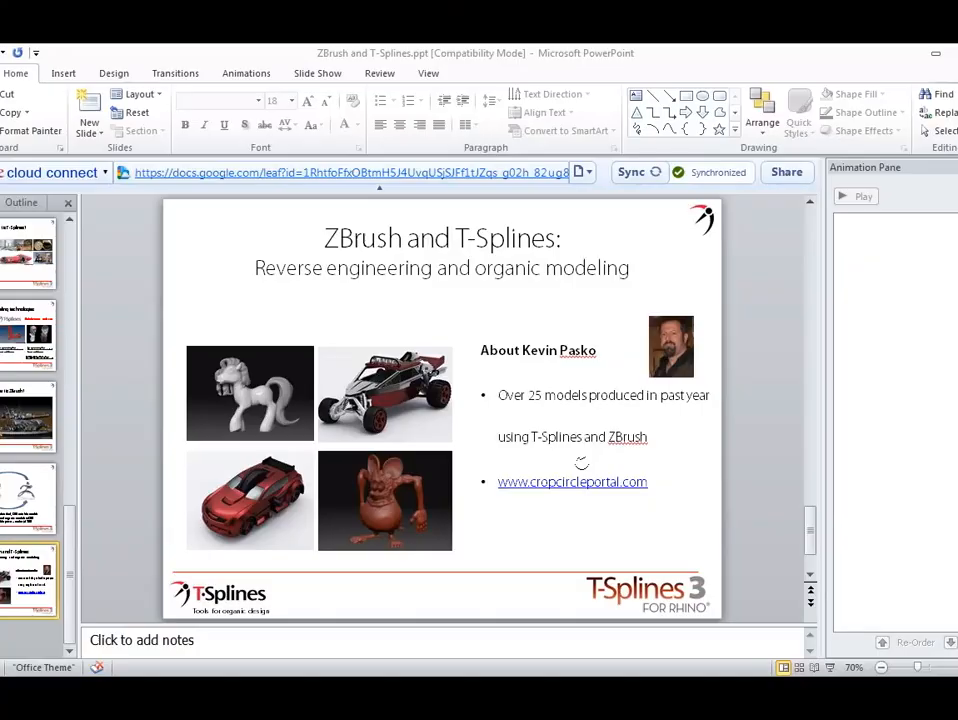
Step: Switch to the PowerPoint presentation and start the slide show from the "ZBrush and T-Splines: Reverse engineering and organic modeling" slide
{"action": "left_click", "coordinate": [830, 668]}
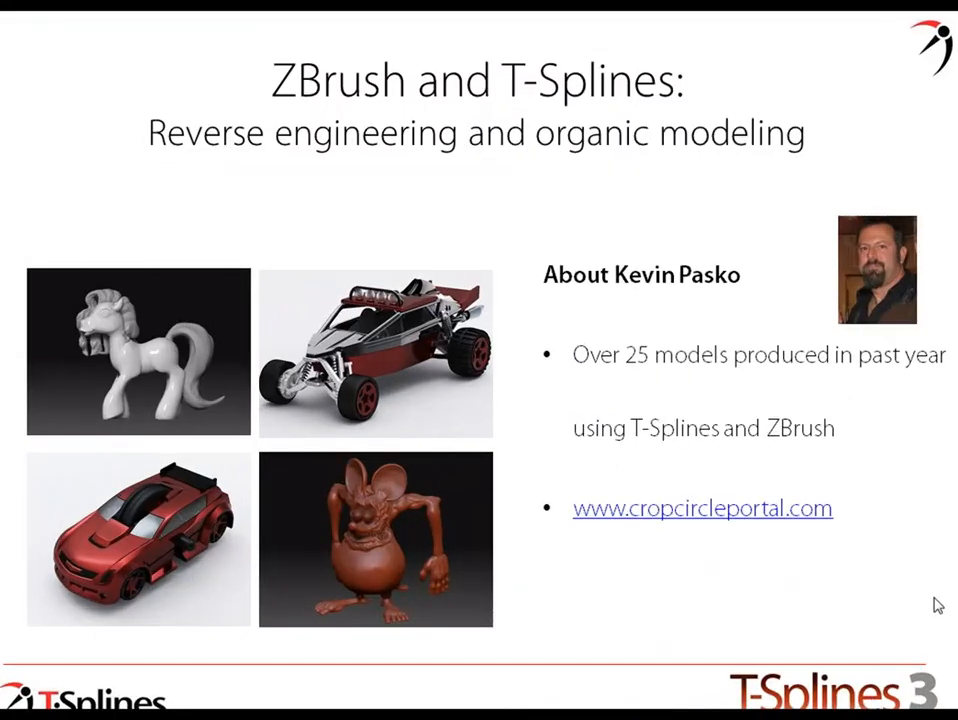